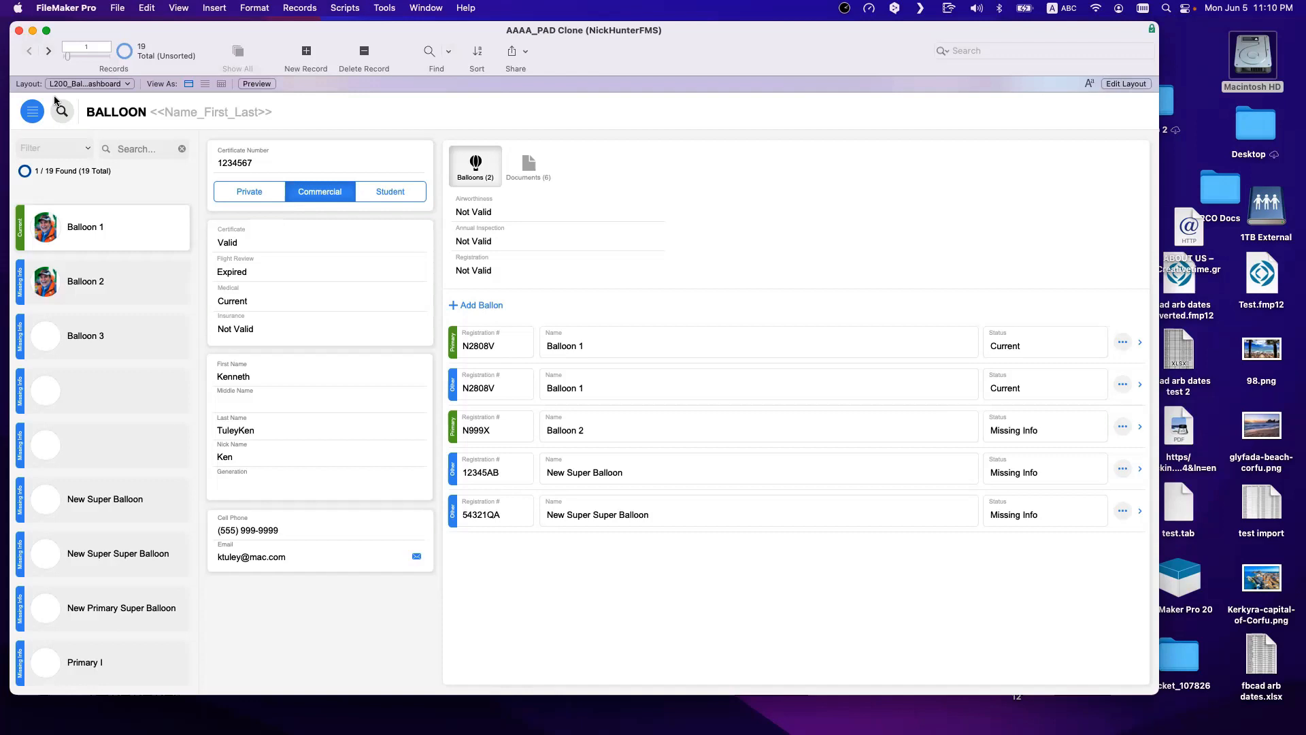
Step: Switch to the L100_Pilot Dashboard layout and view the pilot's documents list and balloons list
click(68, 83)
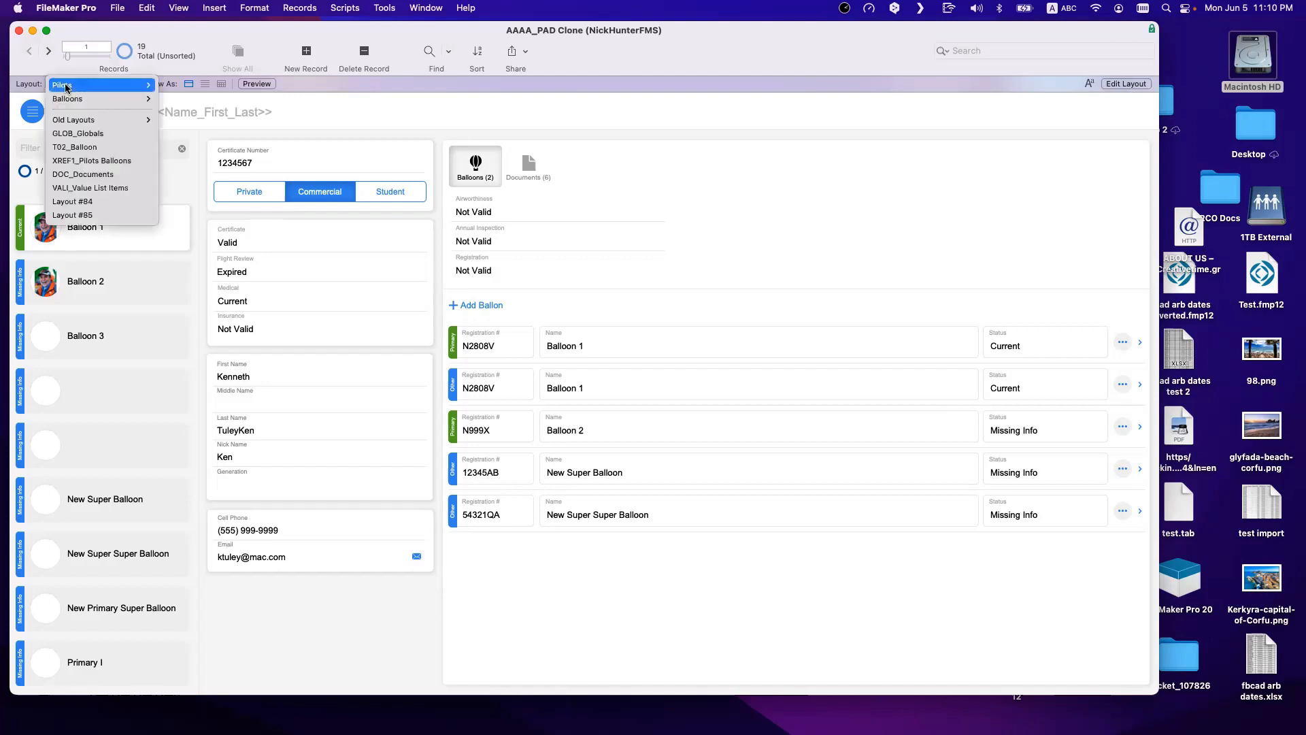
mouse_move(102, 85)
click(192, 85)
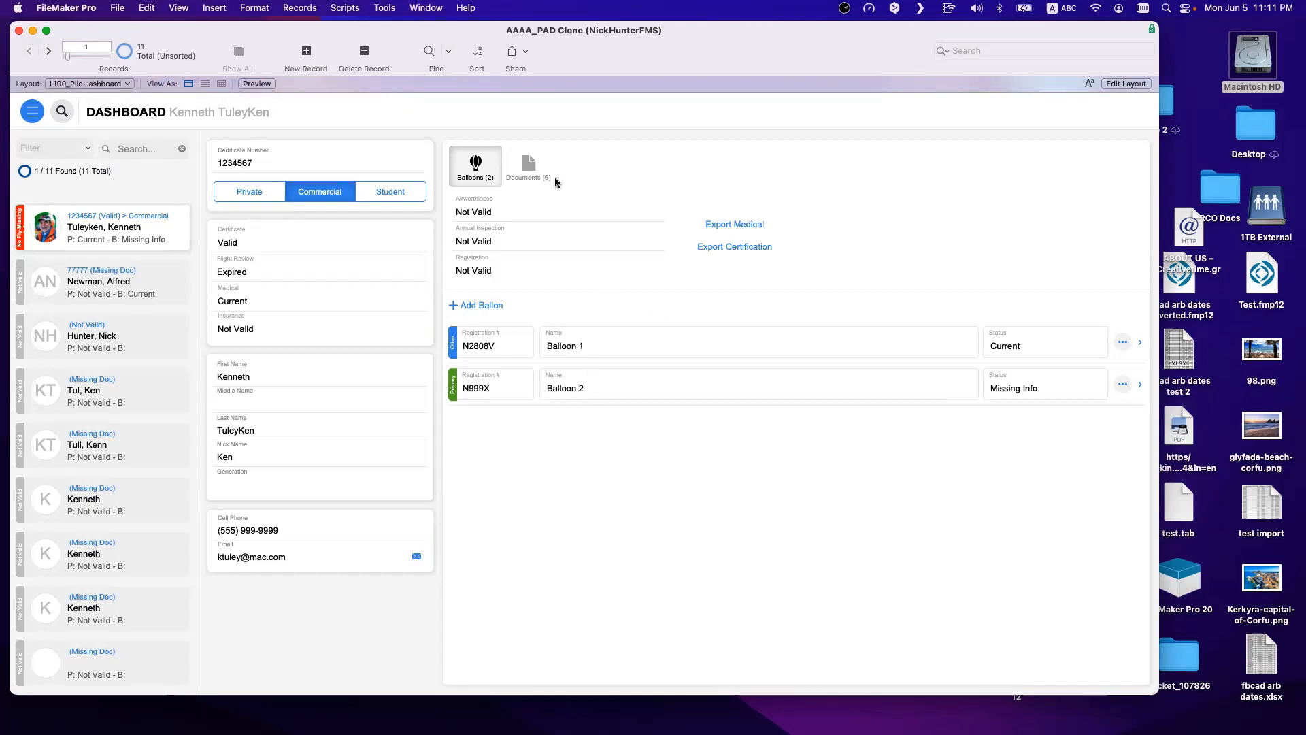
click(529, 167)
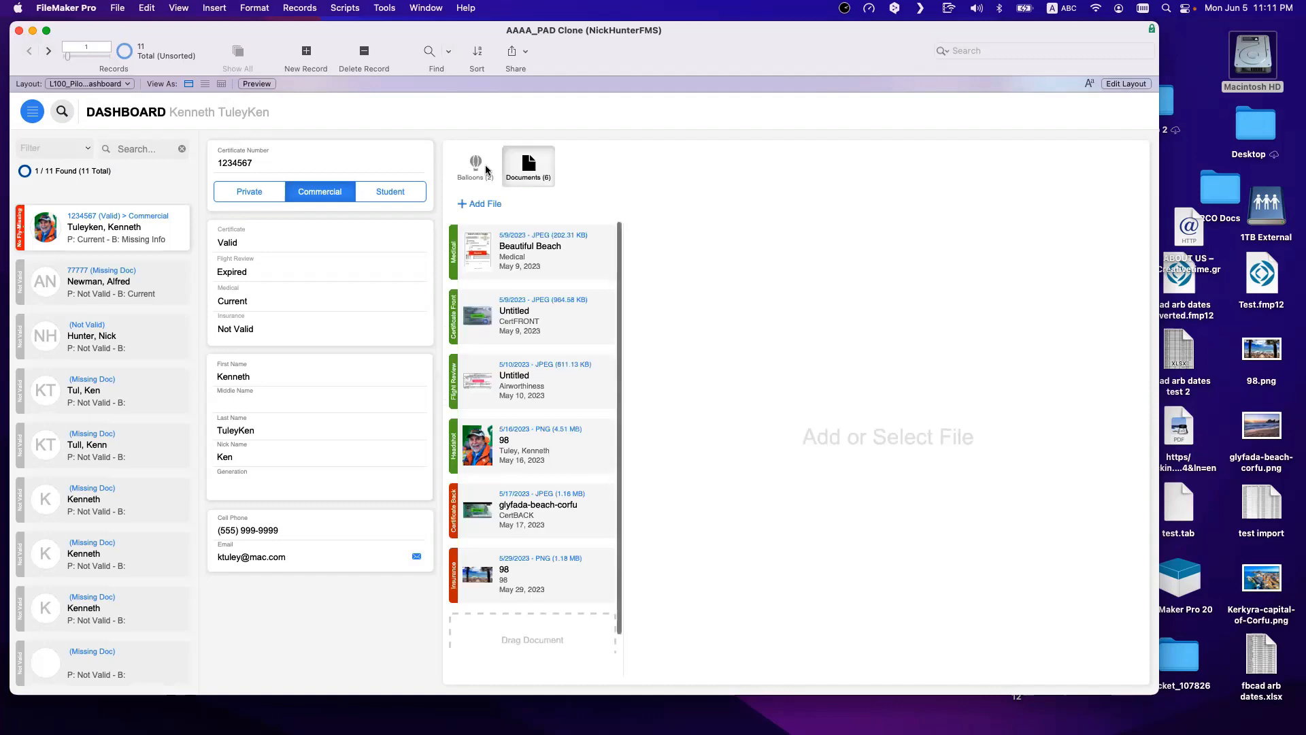
click(486, 170)
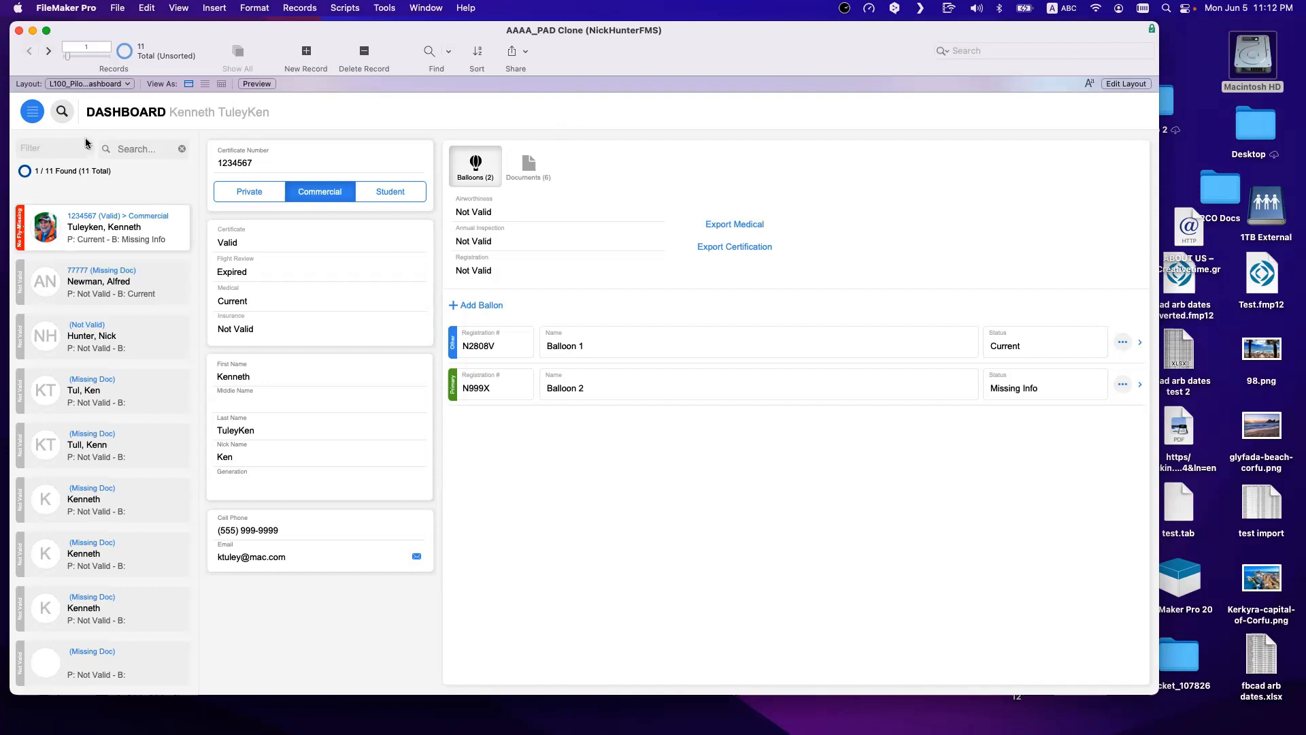
Step: Switch to the L200_Balloon Dashboard layout in the Balloons folder
click(85, 87)
mouse_move(83, 99)
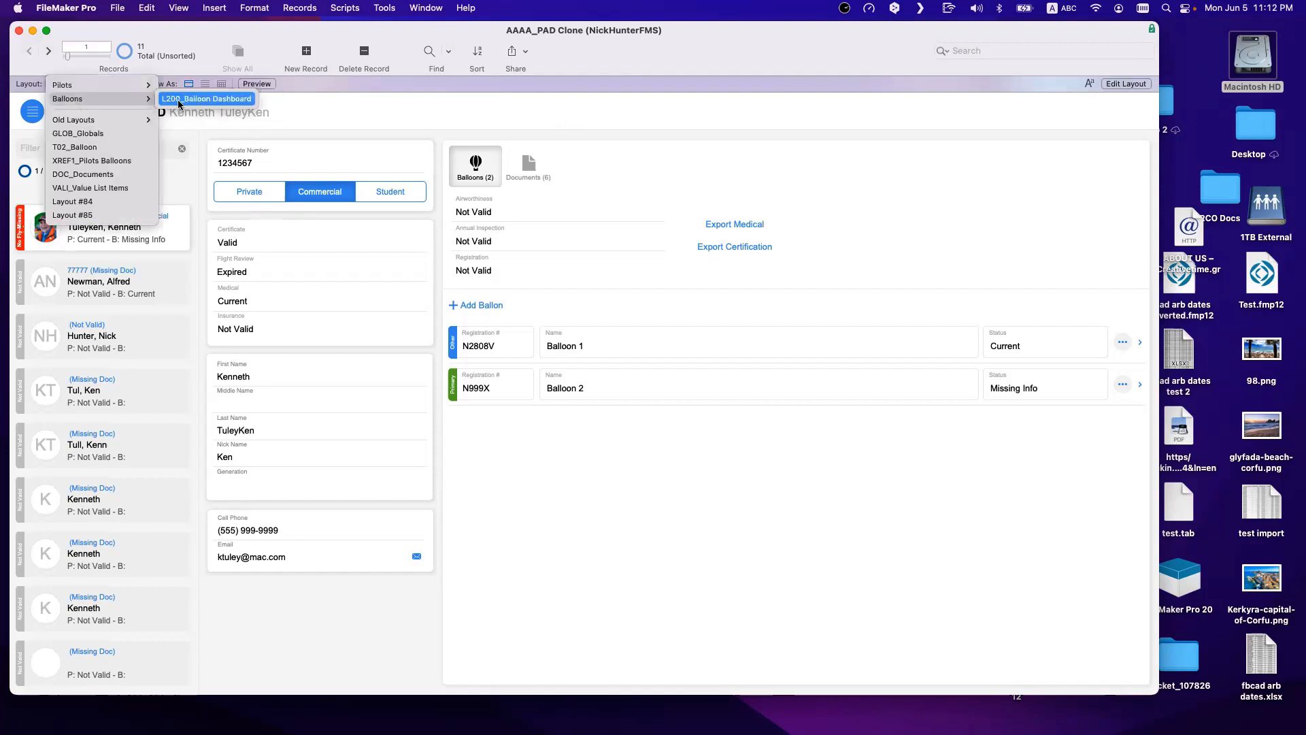
click(226, 102)
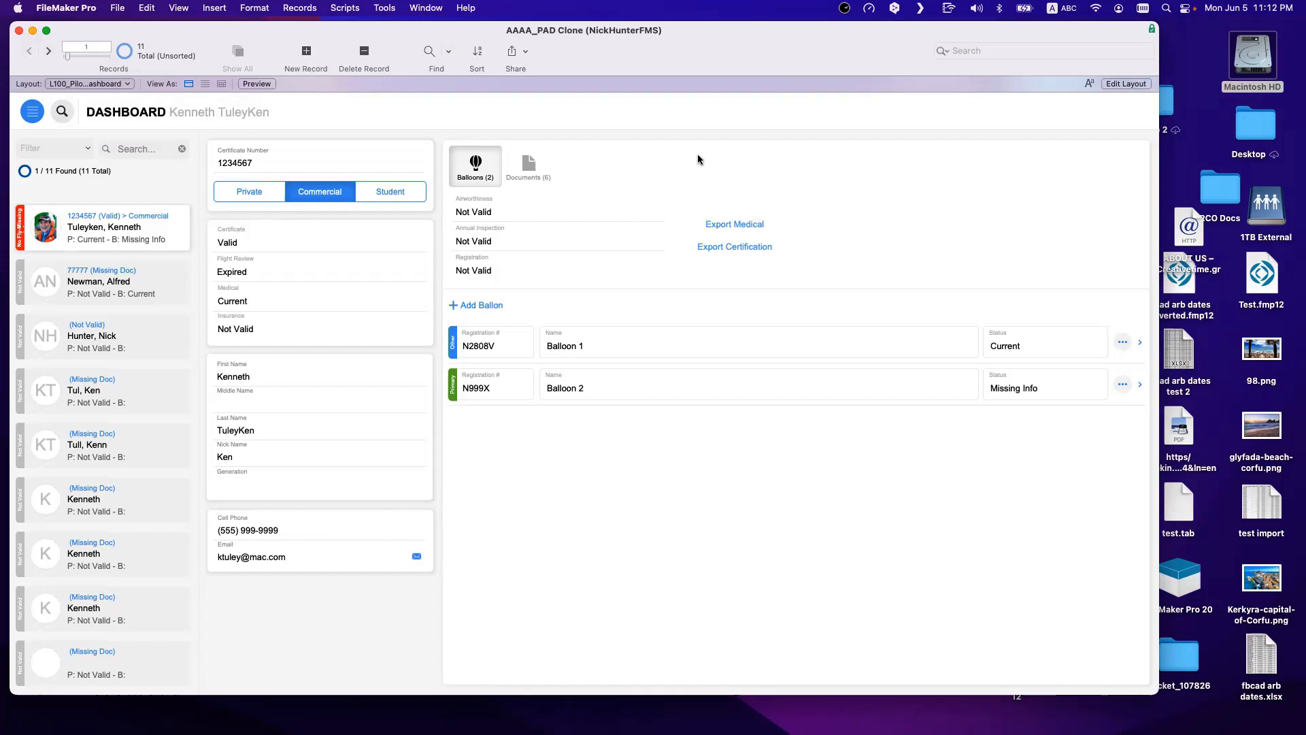
click(76, 84)
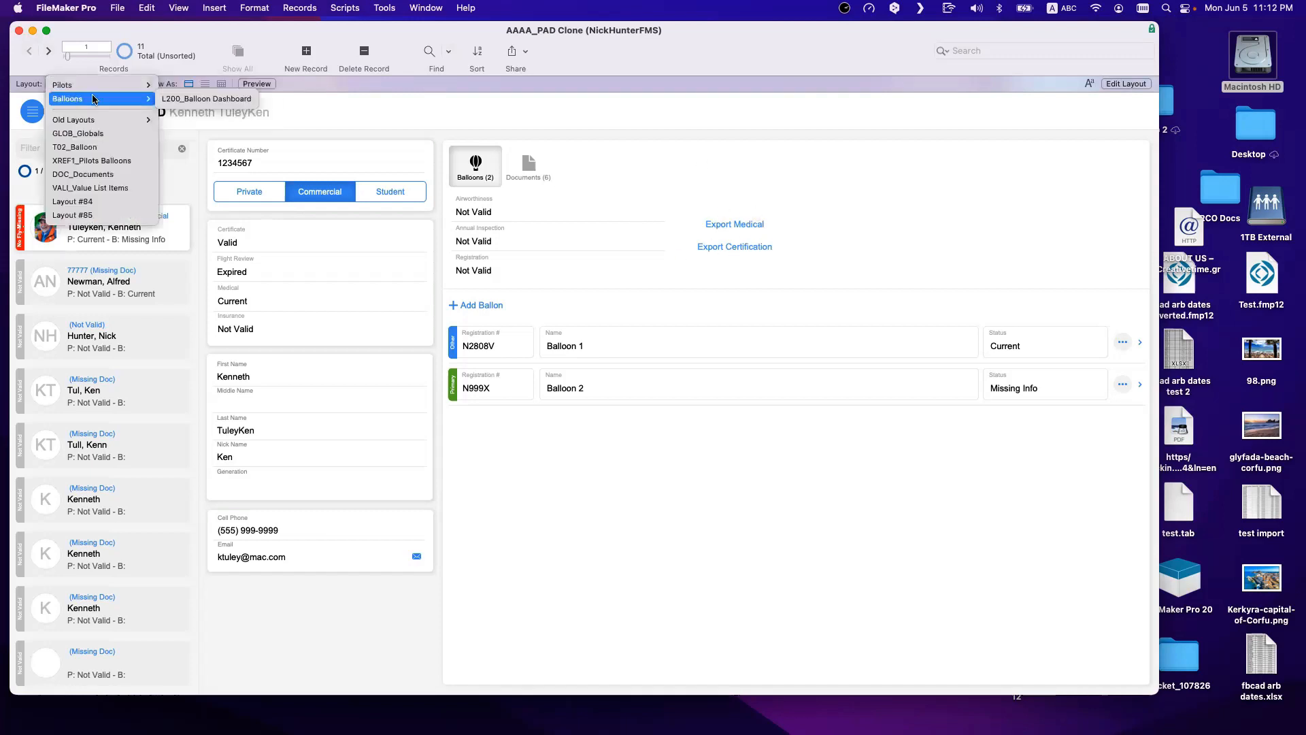
mouse_move(75, 99)
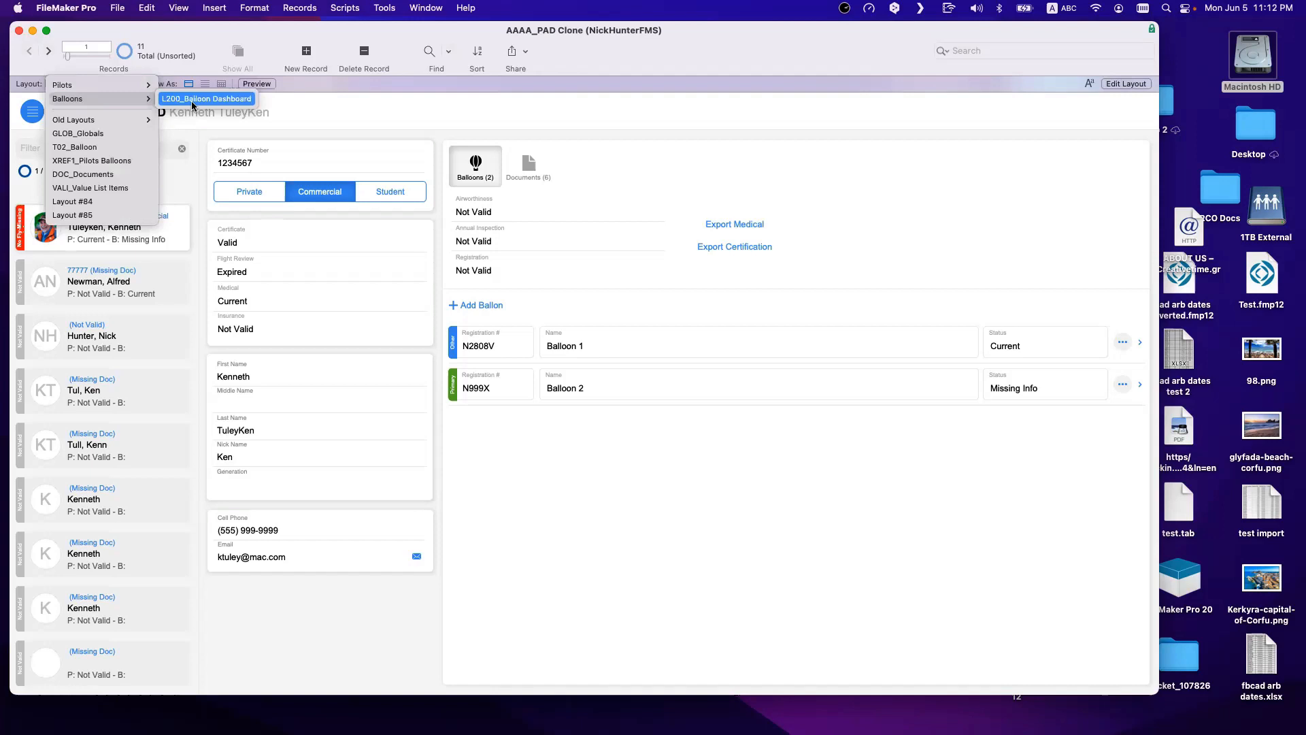
click(190, 100)
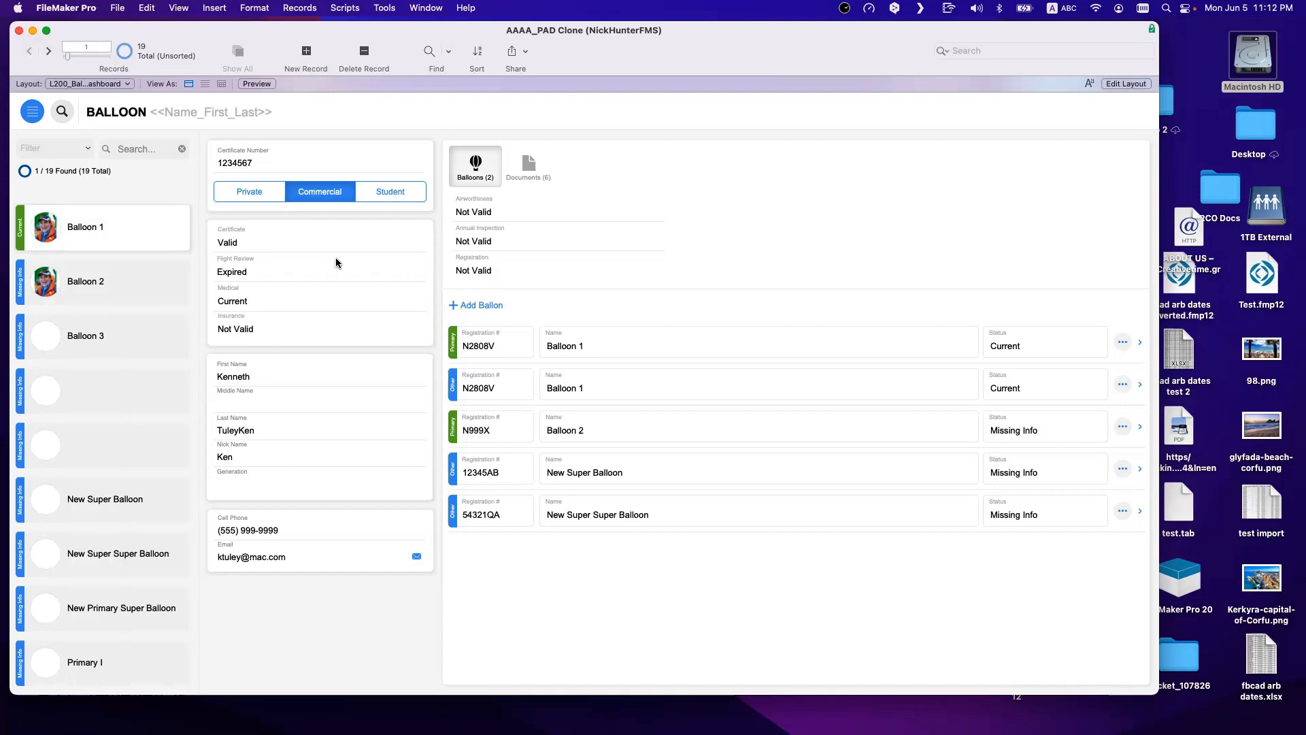
Step: Look over the Balloon table's field definitions and the available tables in the database definition, and close it
key(shift+super+d)
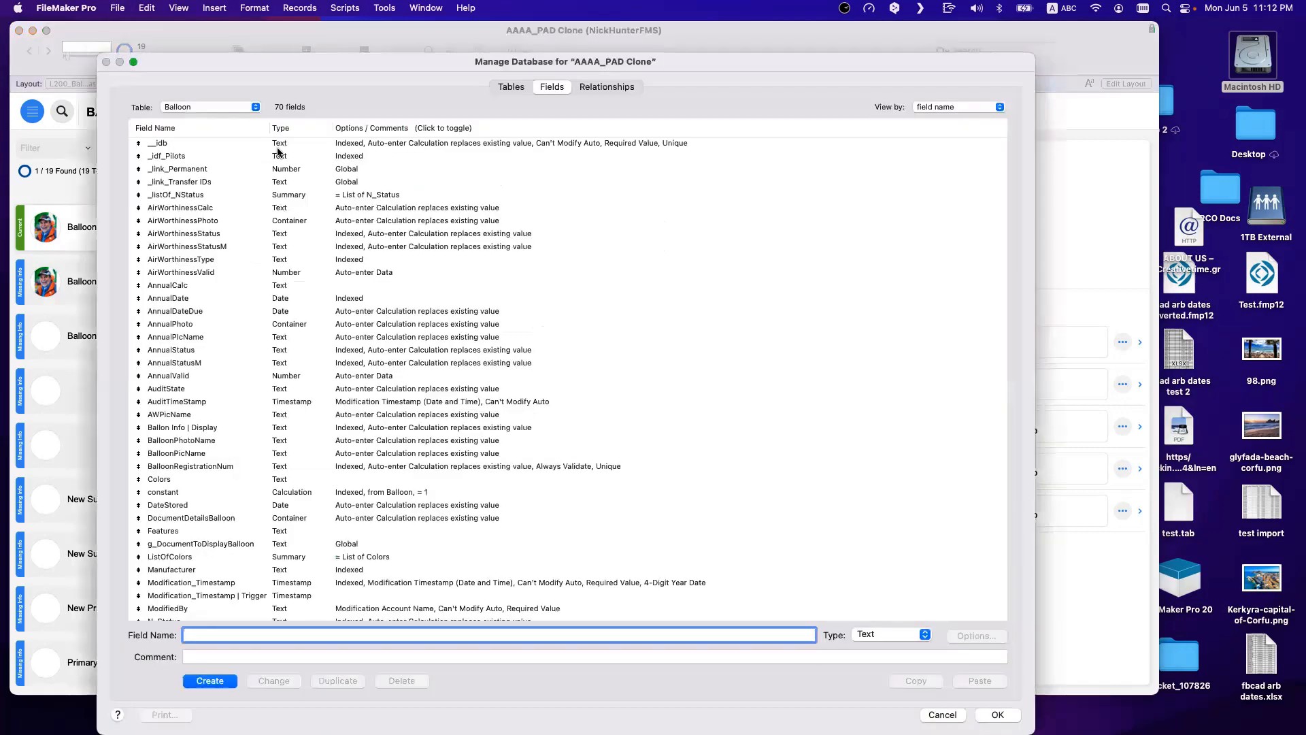
click(237, 106)
click(237, 108)
key(Escape)
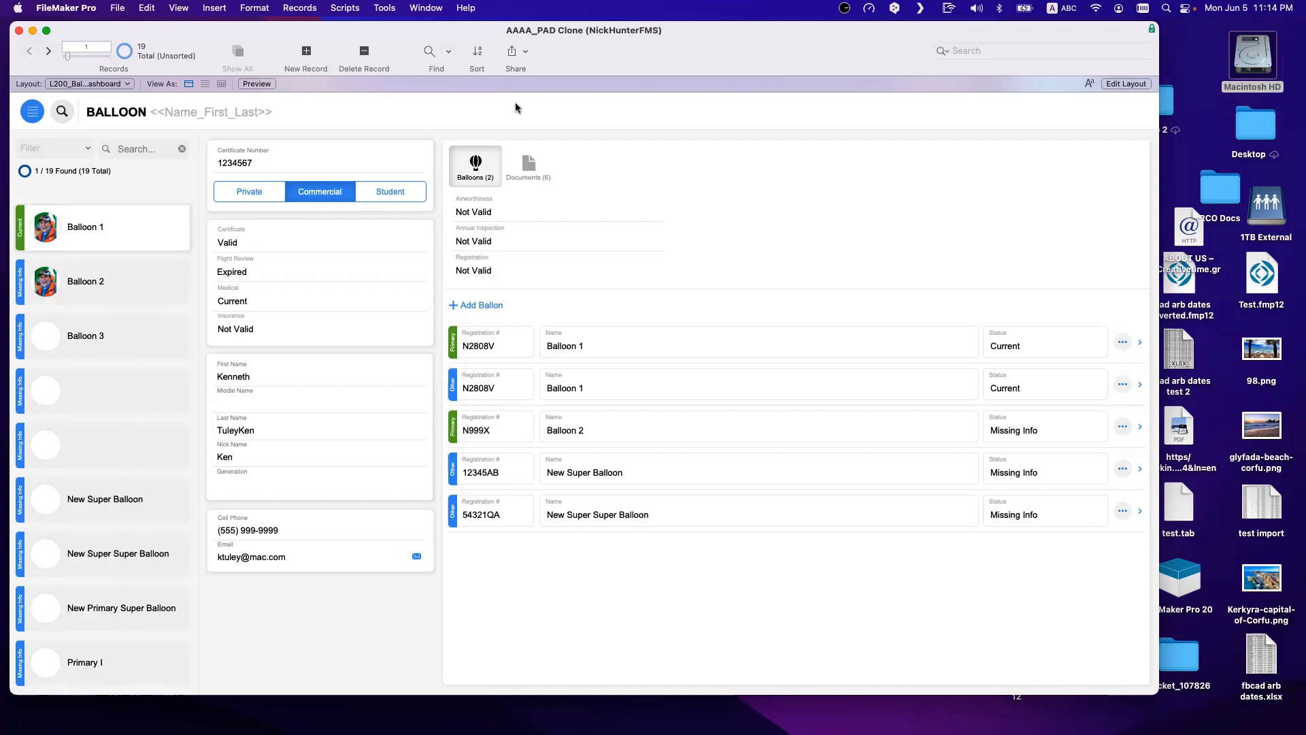
Step: Show the XREF1_Pilots Balloons table's fields in the database definition and highlight the foreign keys _IDf Balloon and _IDf Pilot
key(super+shift+d)
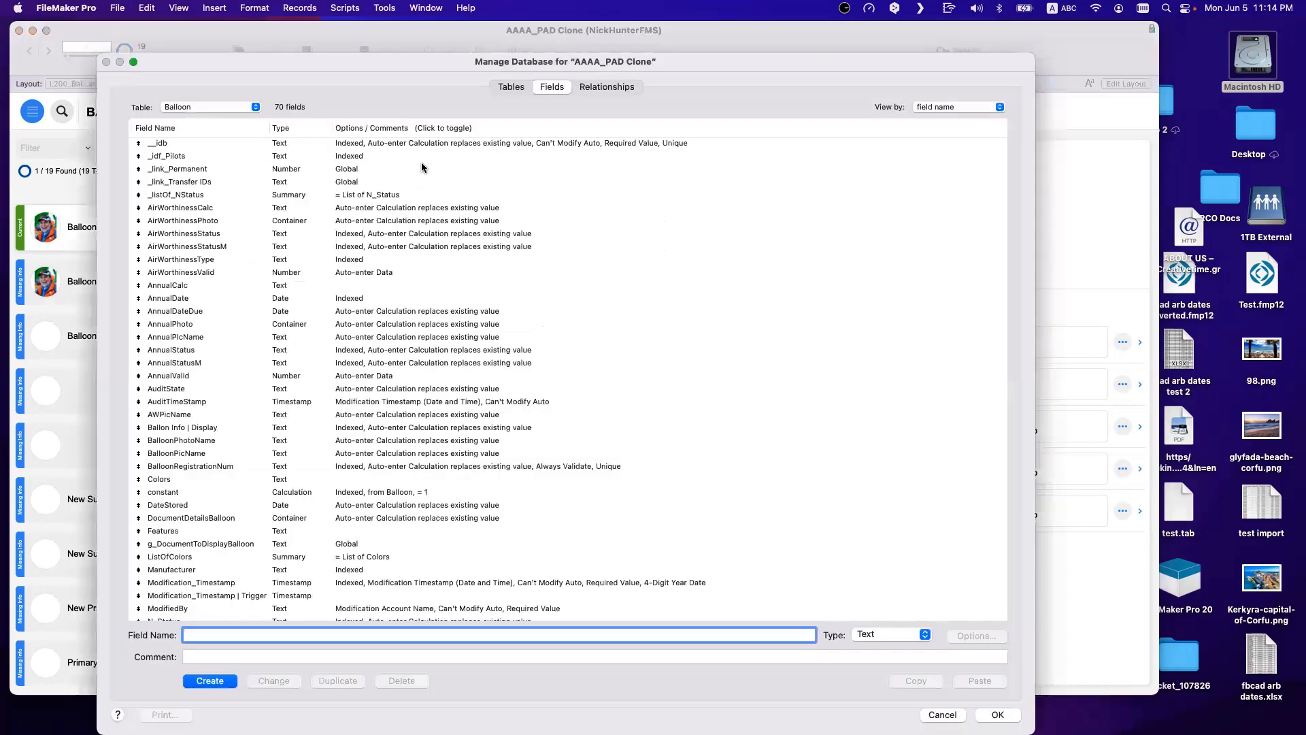
click(192, 108)
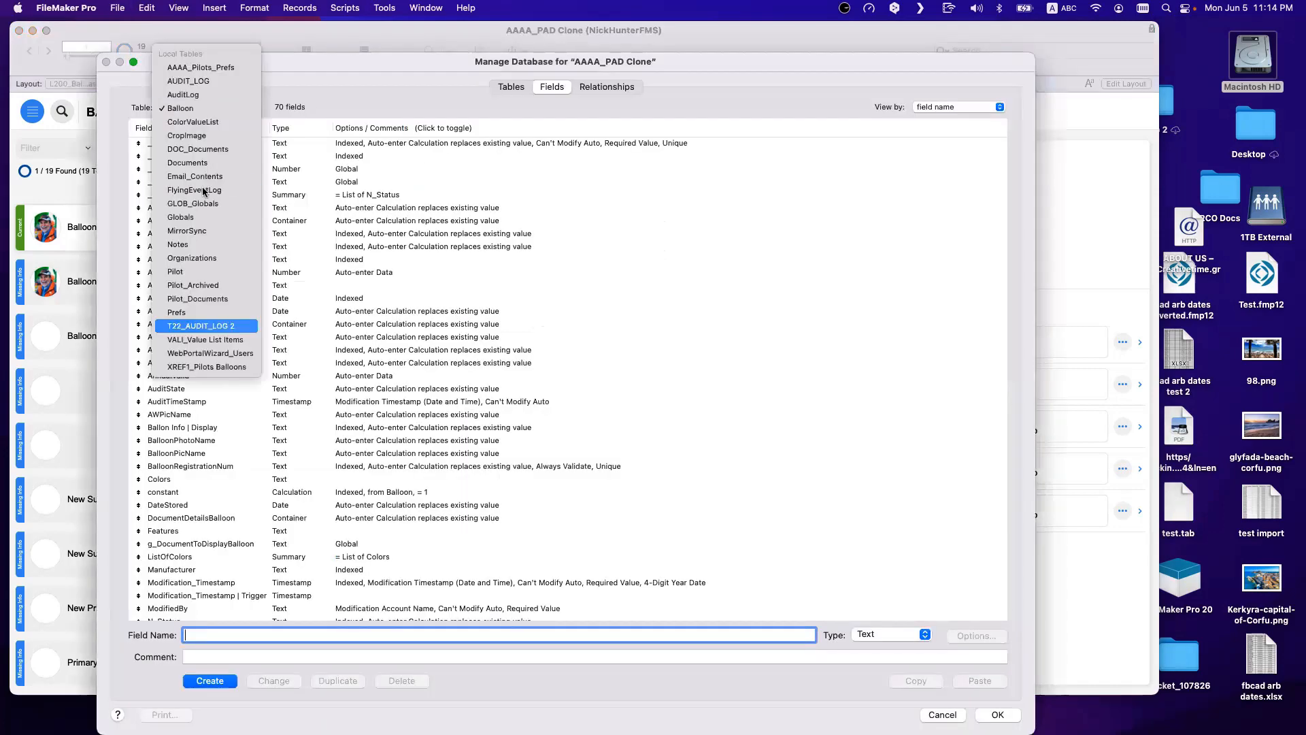
click(201, 371)
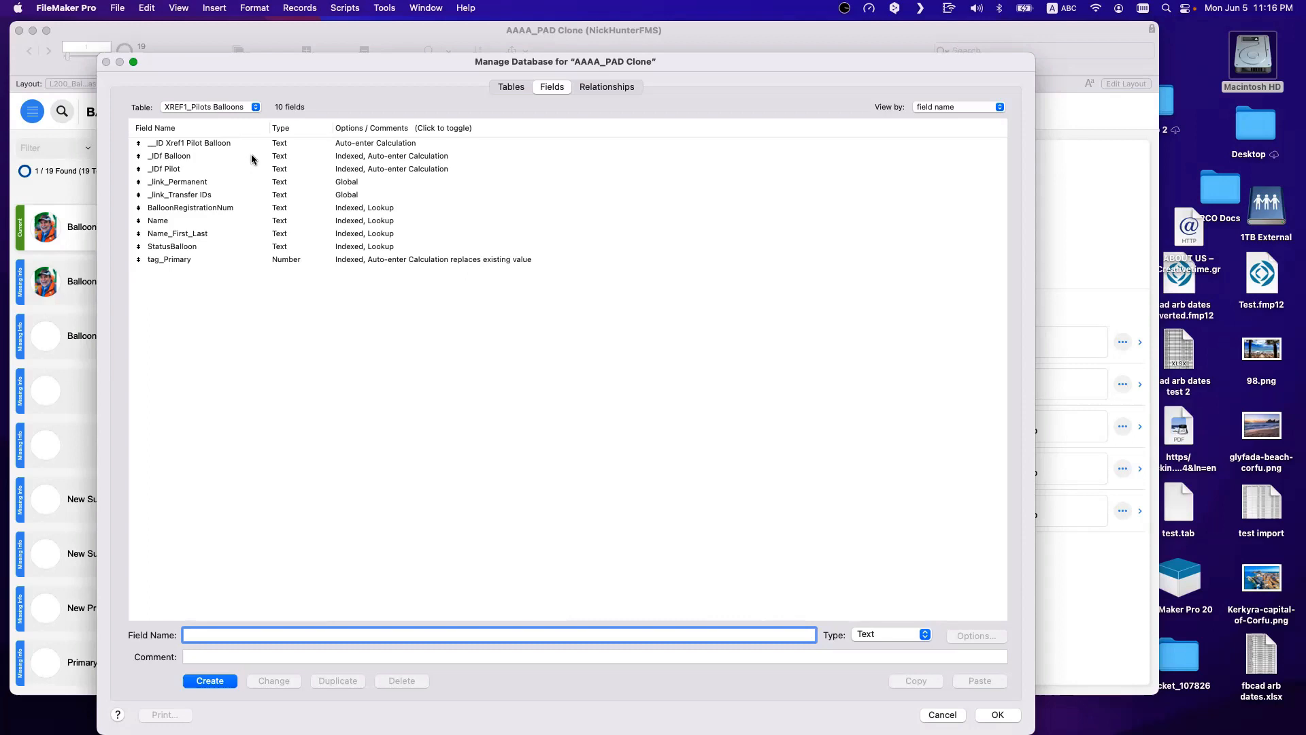
drag(219, 158, 207, 171)
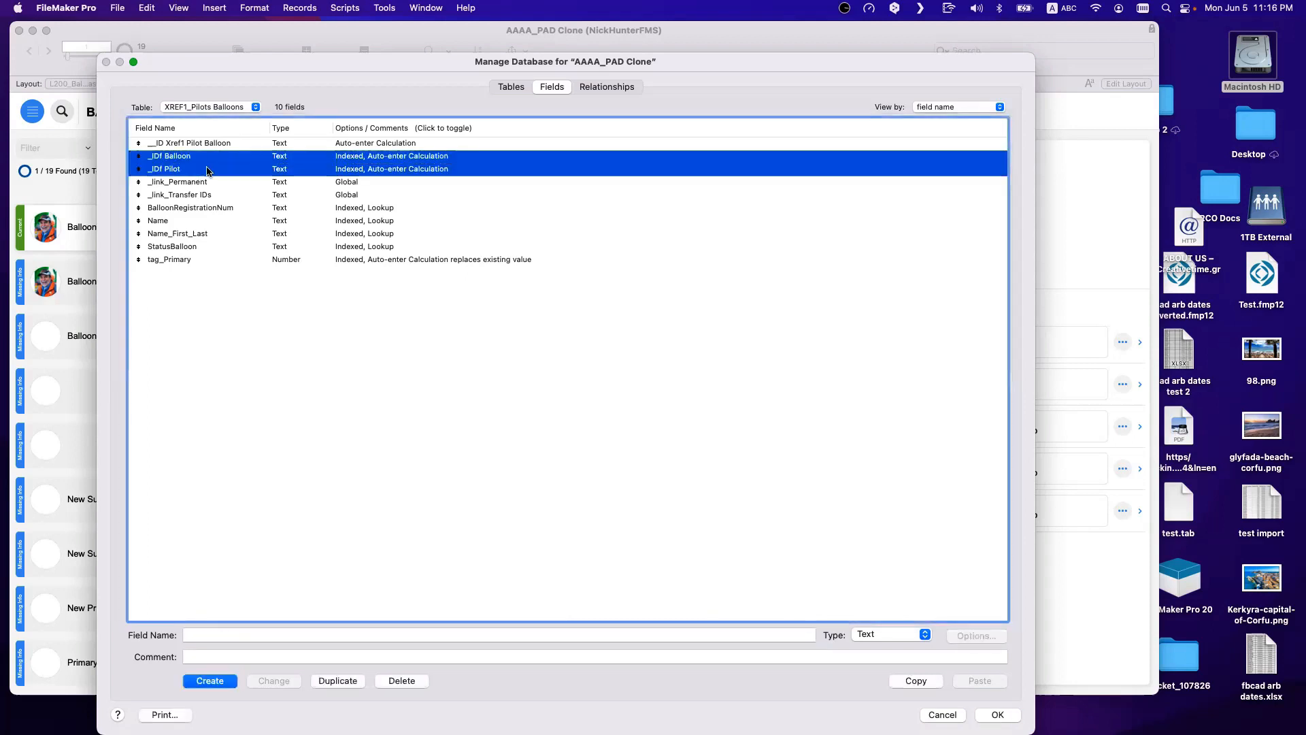
click(247, 348)
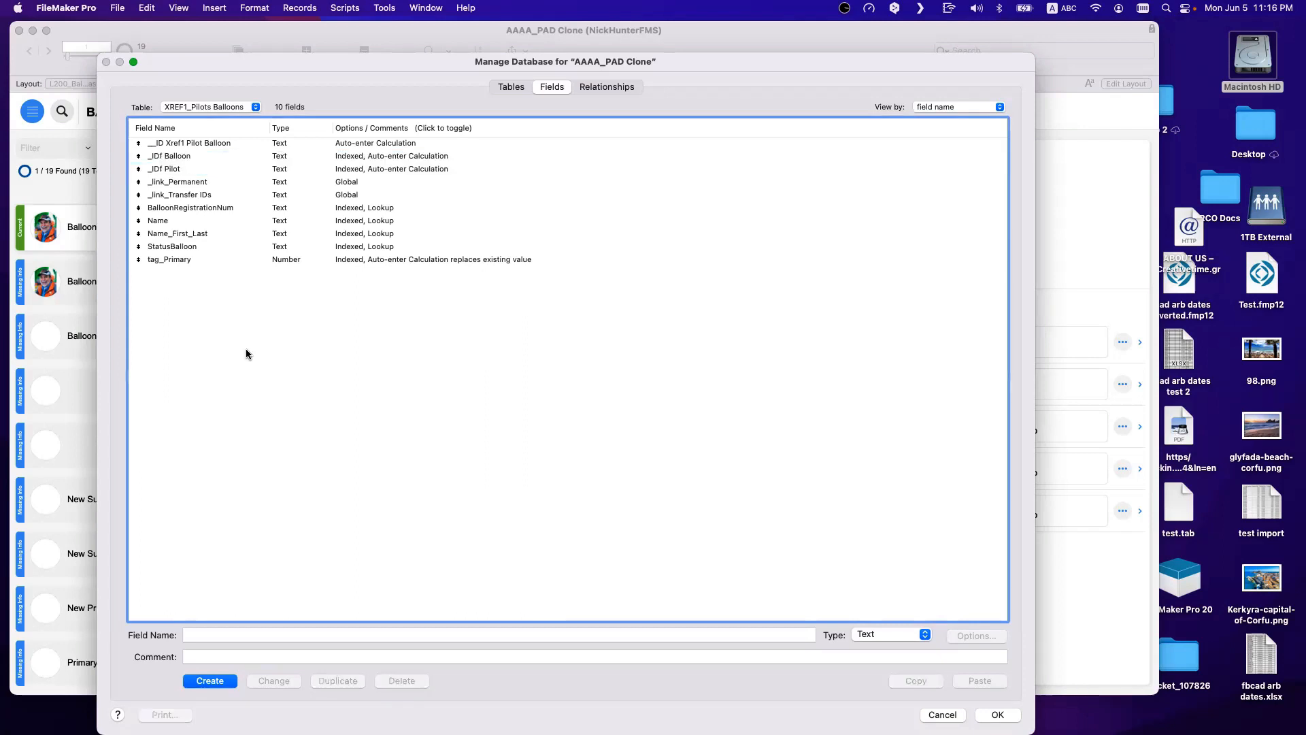
click(179, 161)
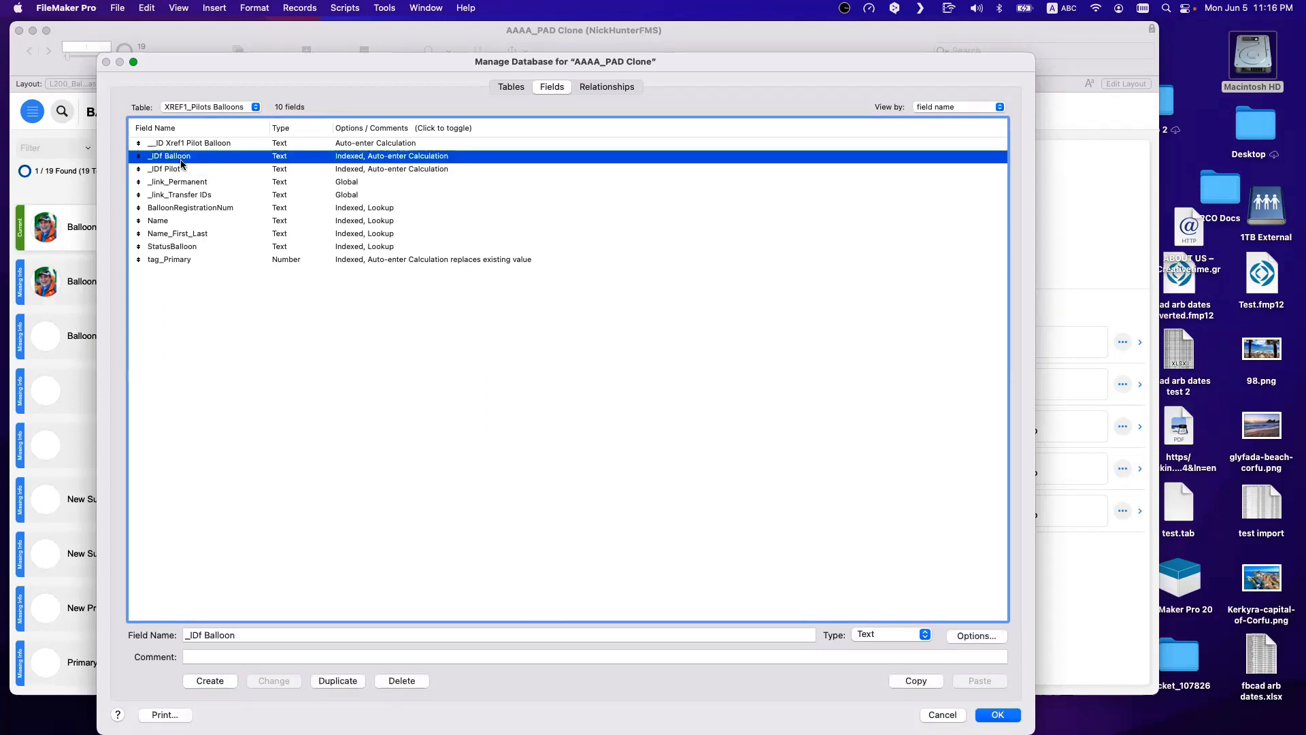
shift+click(182, 176)
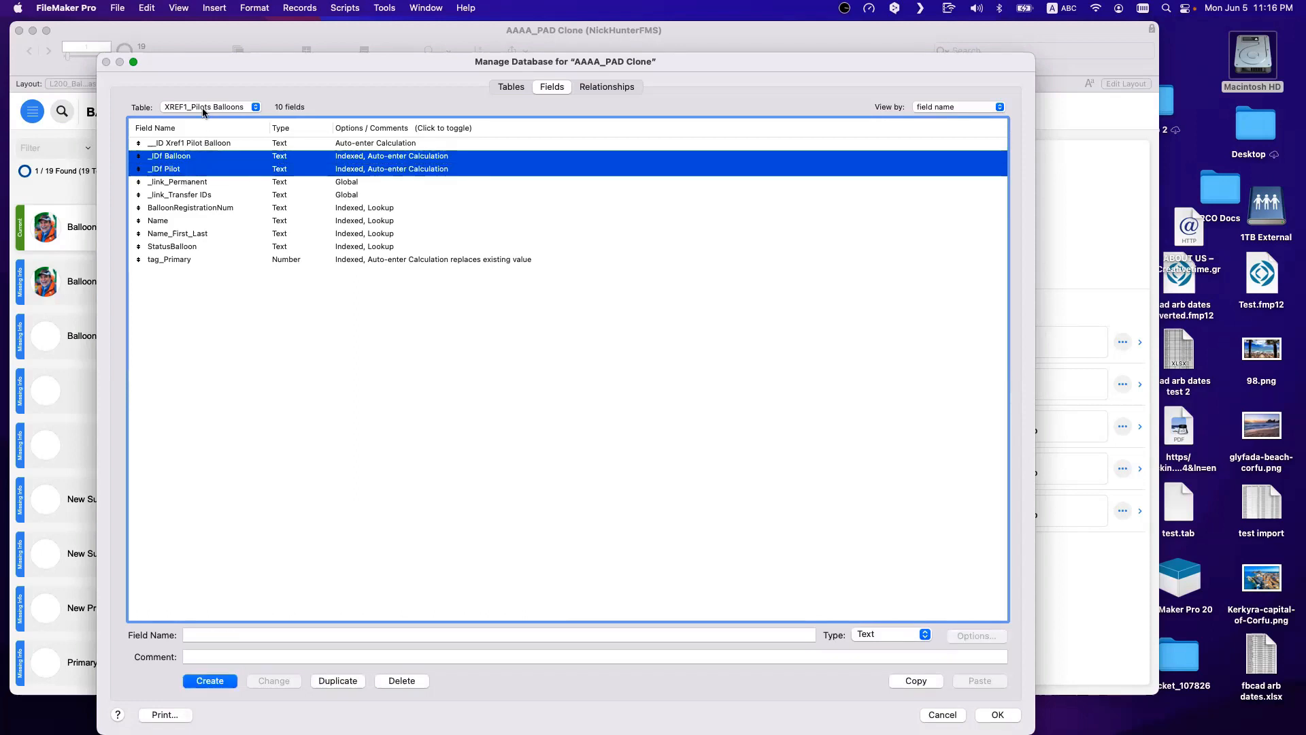
Step: Examine the T200_XREF1 PILOTS BALLOONS group in the relationships graph, return to the field definitions and close the database definition
click(606, 85)
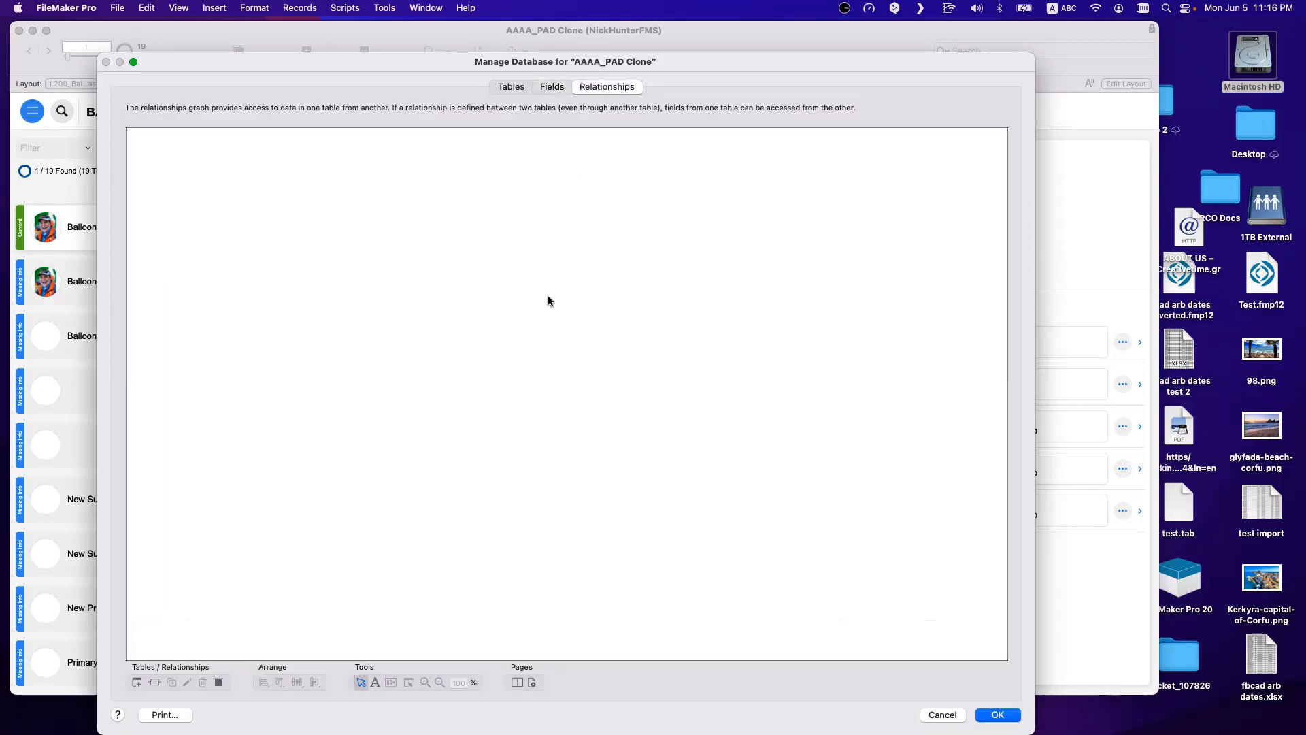
scroll(529, 333, down, 5)
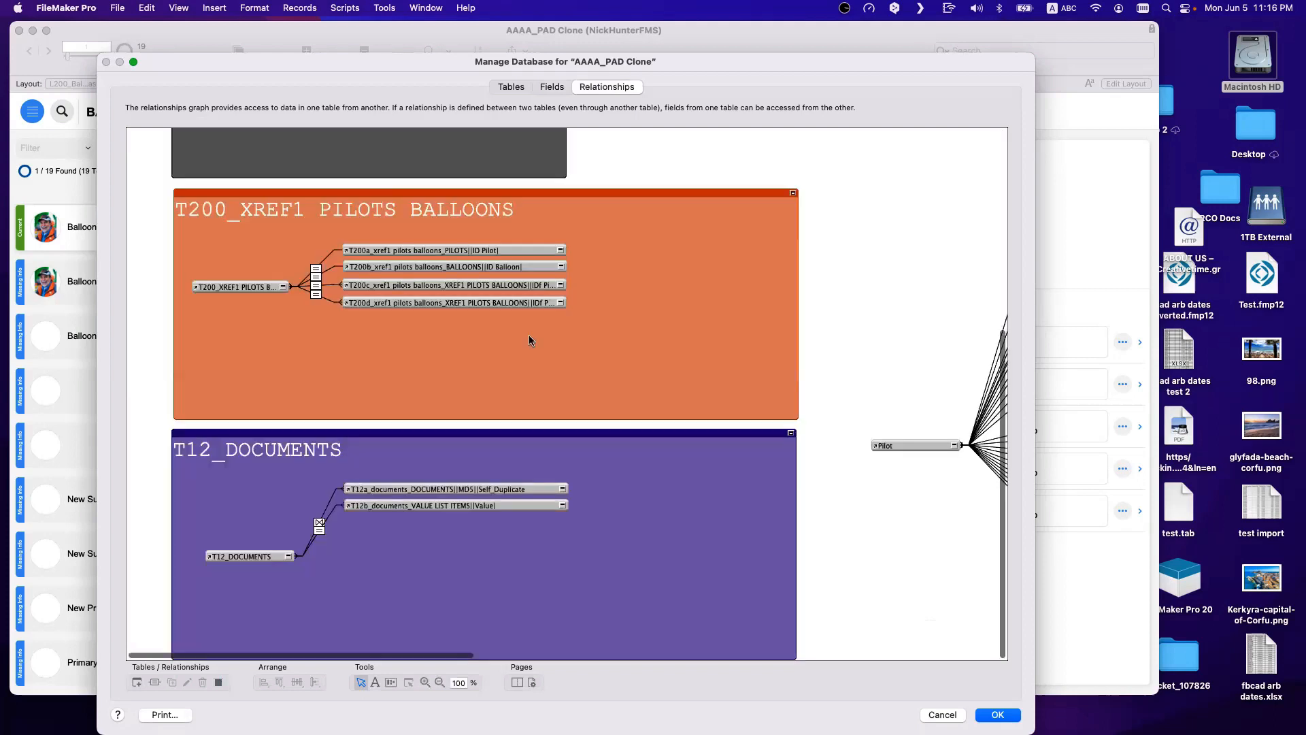
click(565, 85)
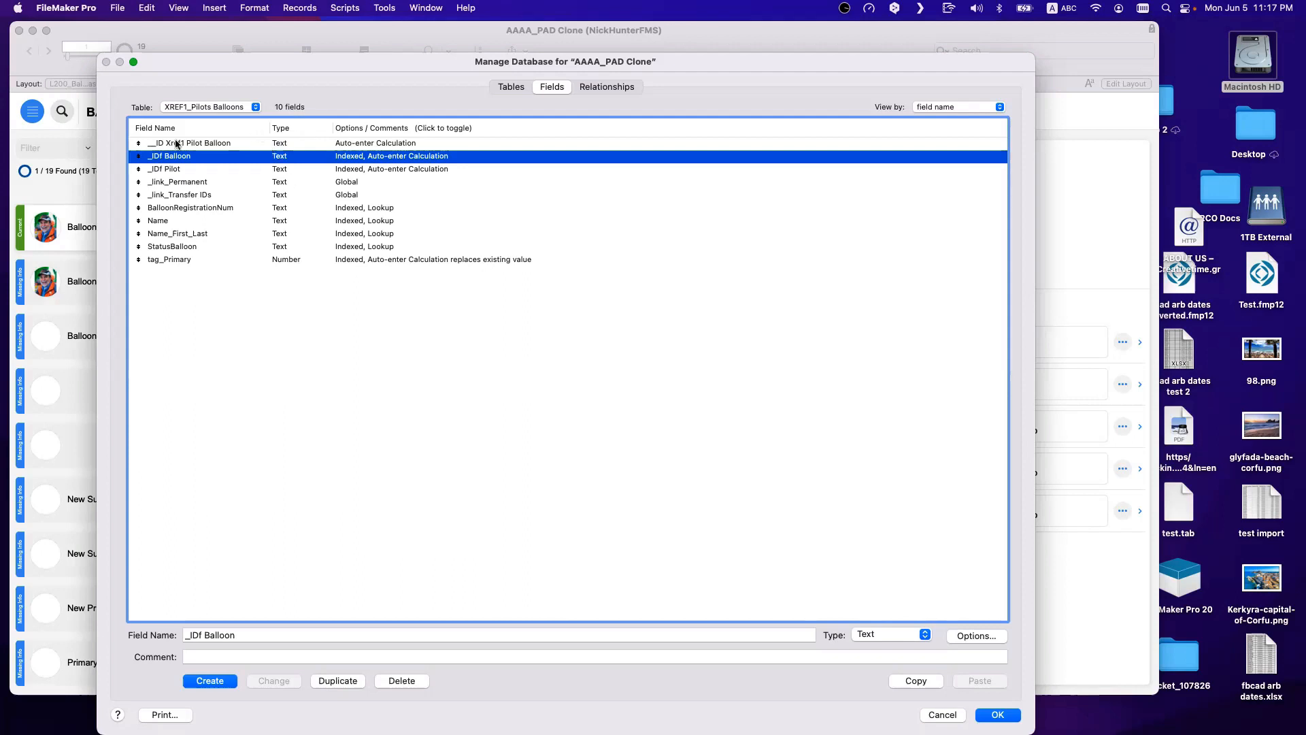
key(Return)
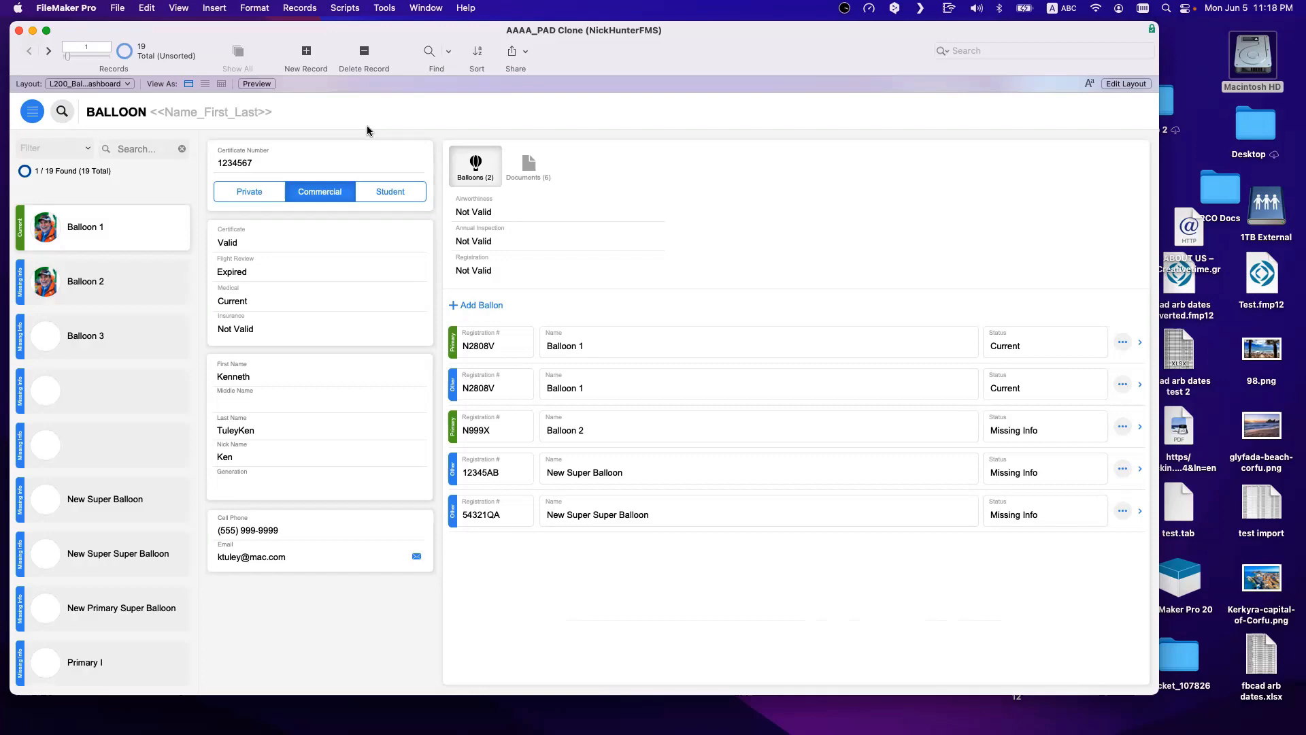
Step: Compare the associated tables of L100_Pilot Dashboard and L200_Balloon Dashboard in the layout manager, and close it
key(super+shift+l)
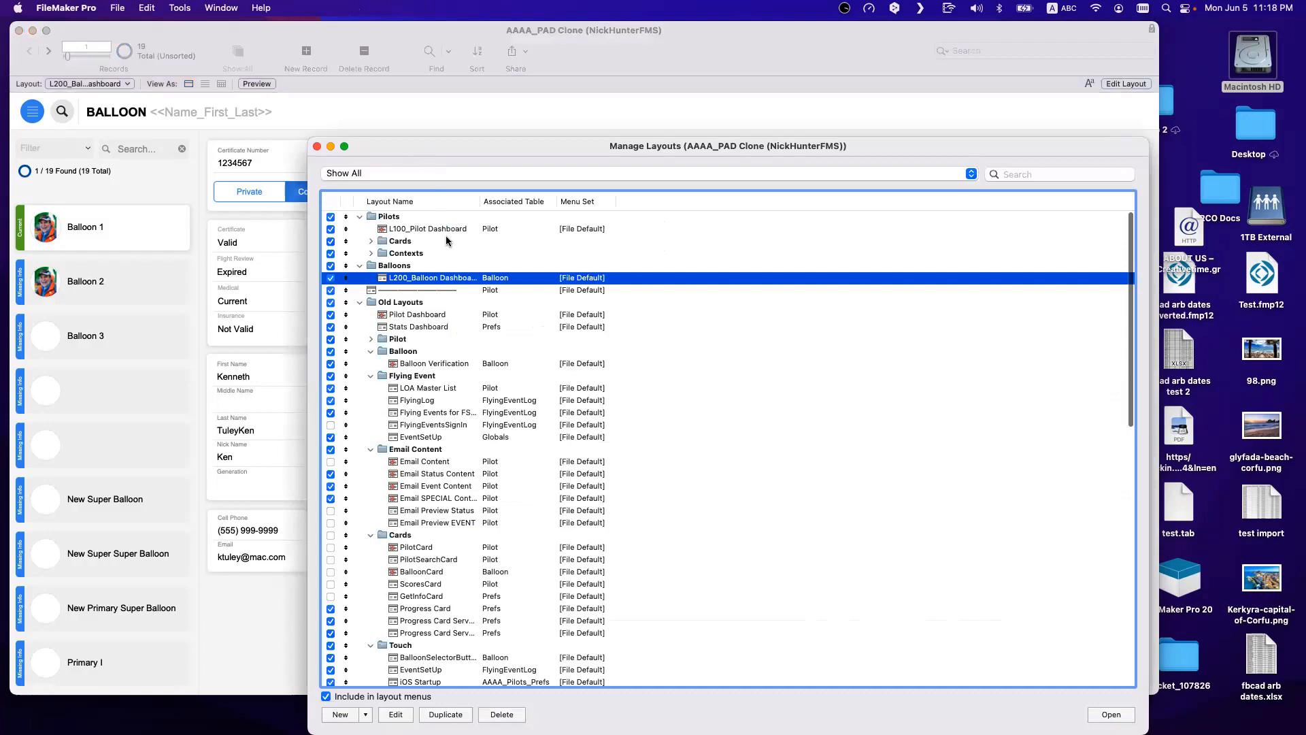
click(385, 234)
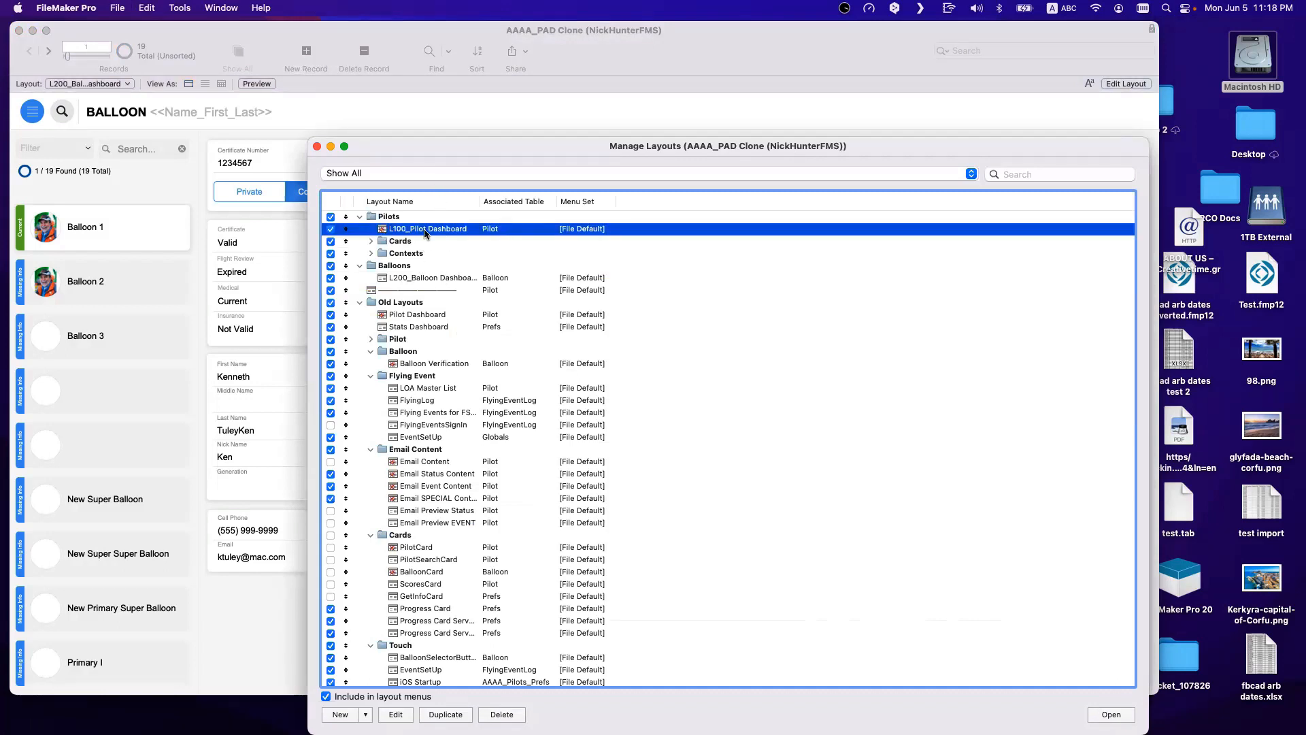
click(515, 278)
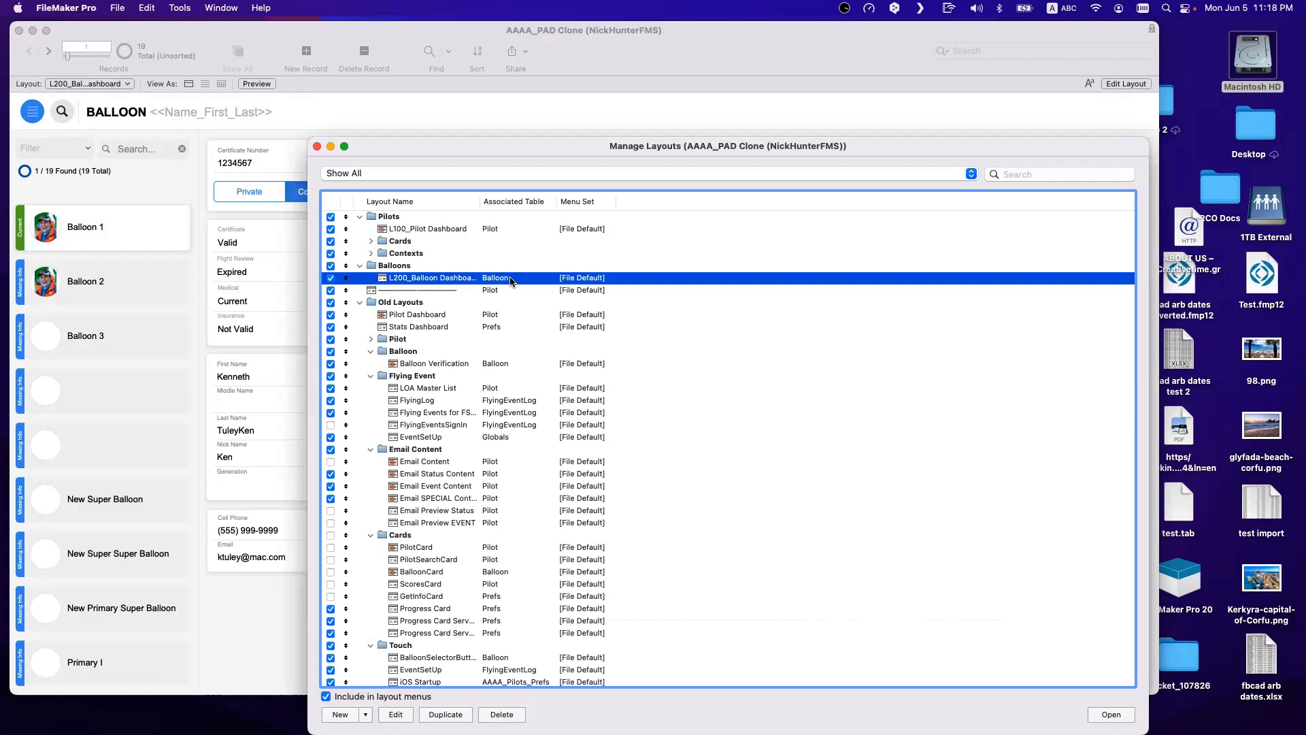
click(317, 146)
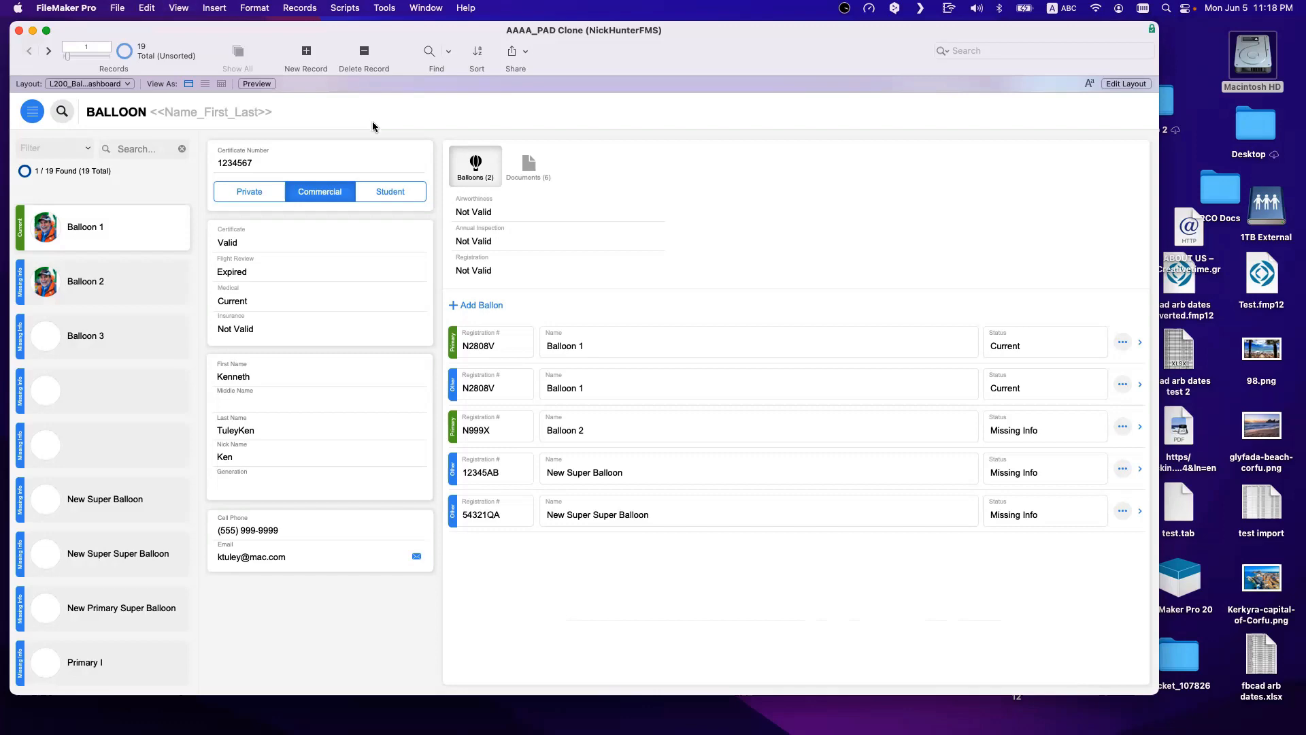
Step: Edit the Balloon Dashboard layout and inspect the CertificateStatus field and the portal's headshot, Ballon Info, Name and Status Info fields
key(super+l)
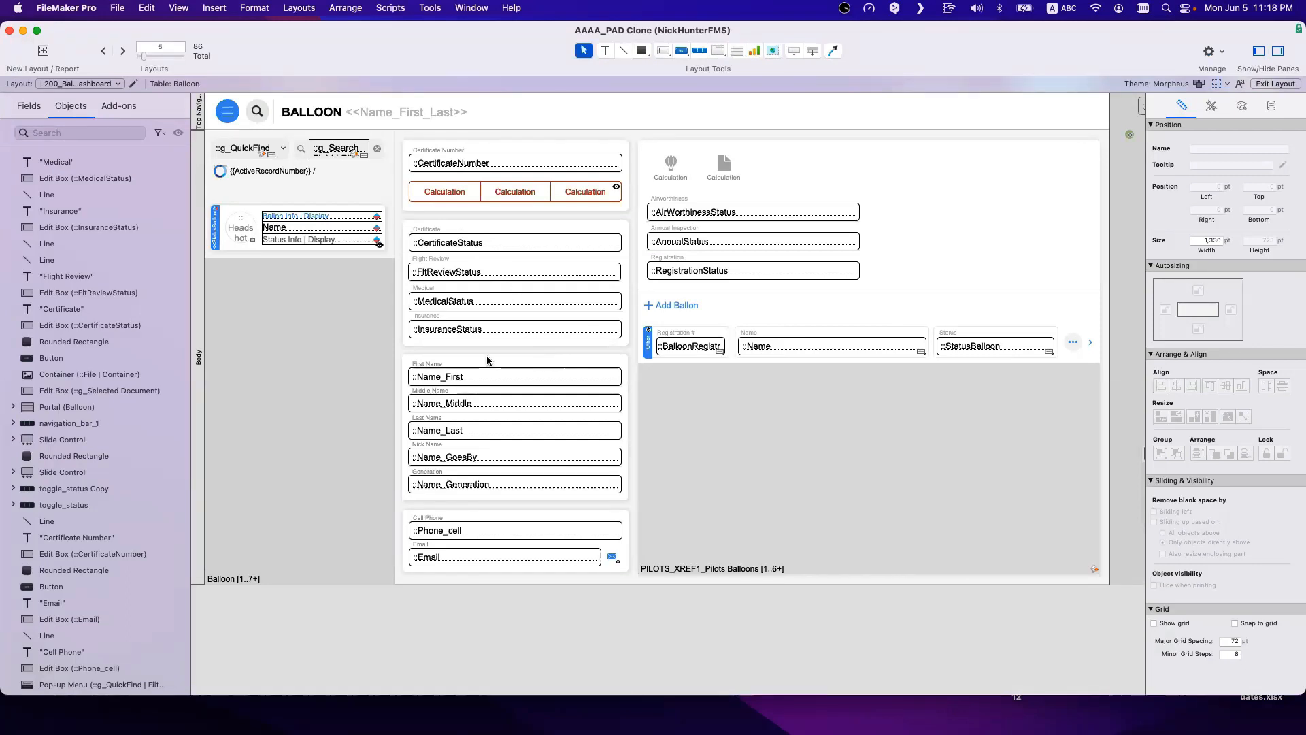
click(440, 245)
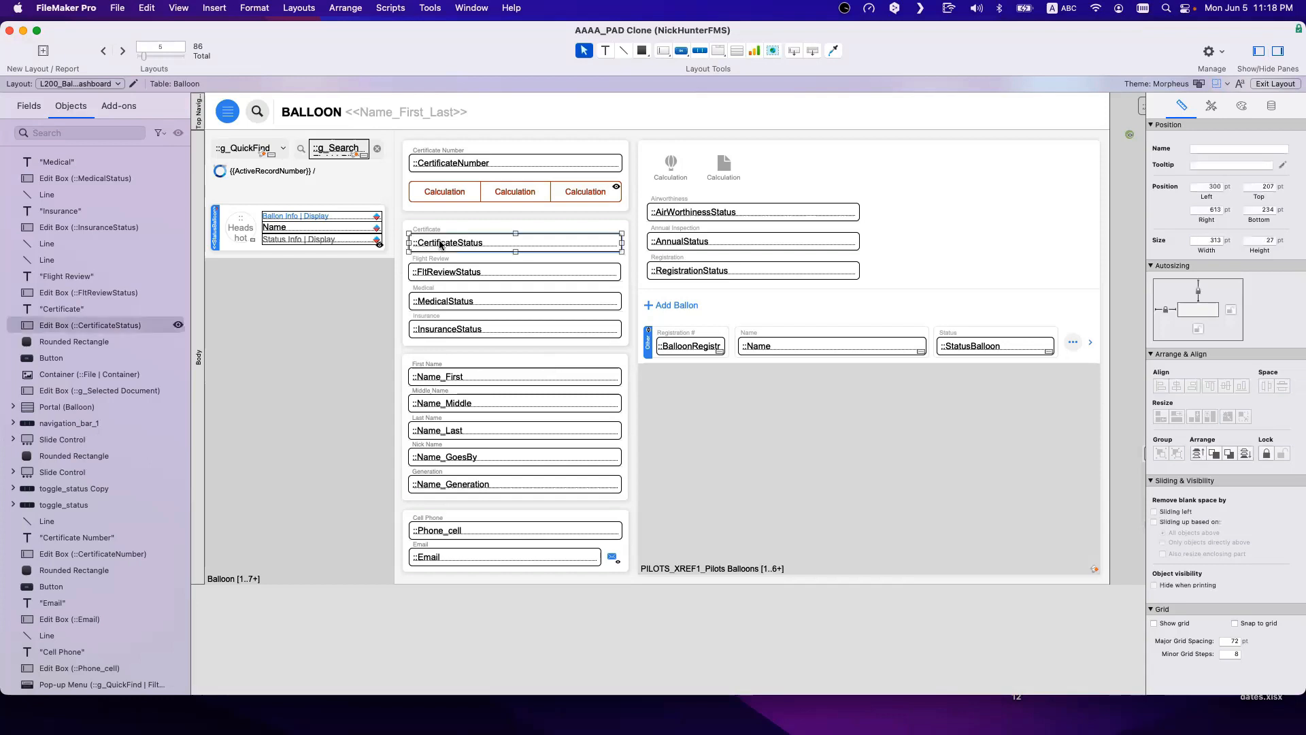
click(328, 223)
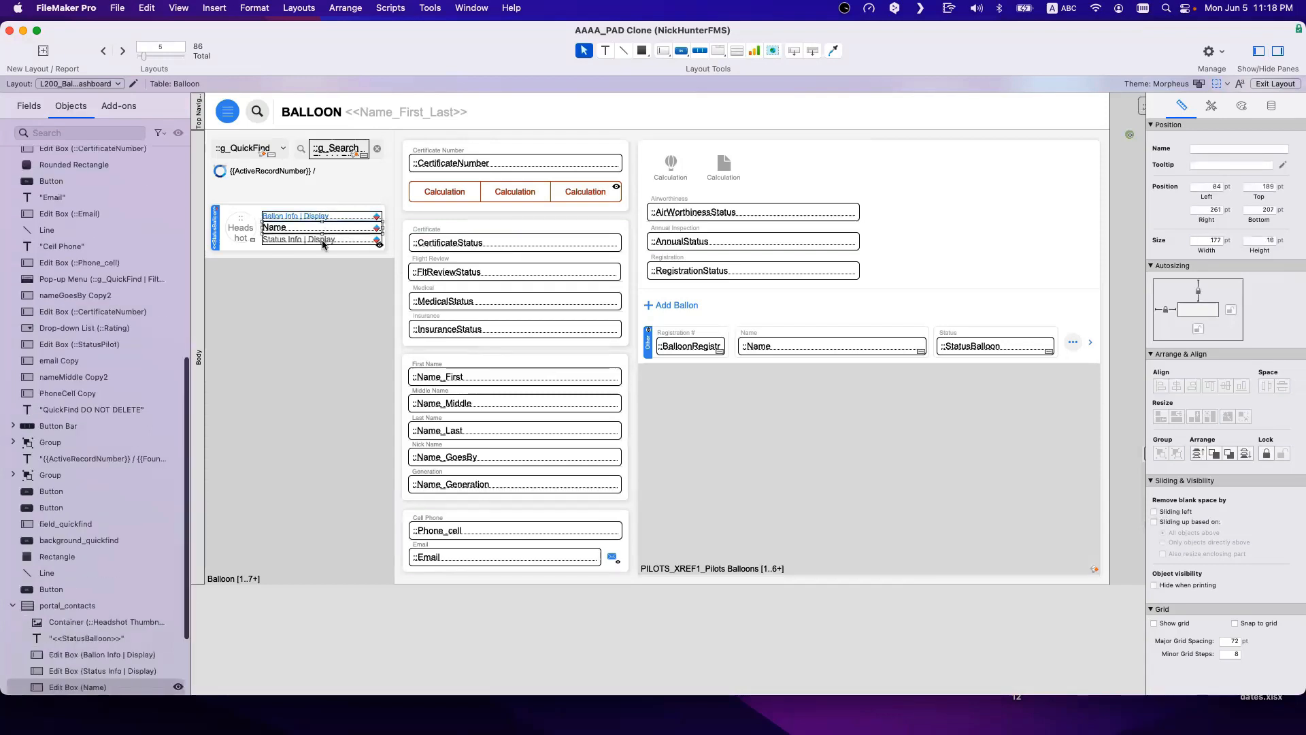
click(329, 216)
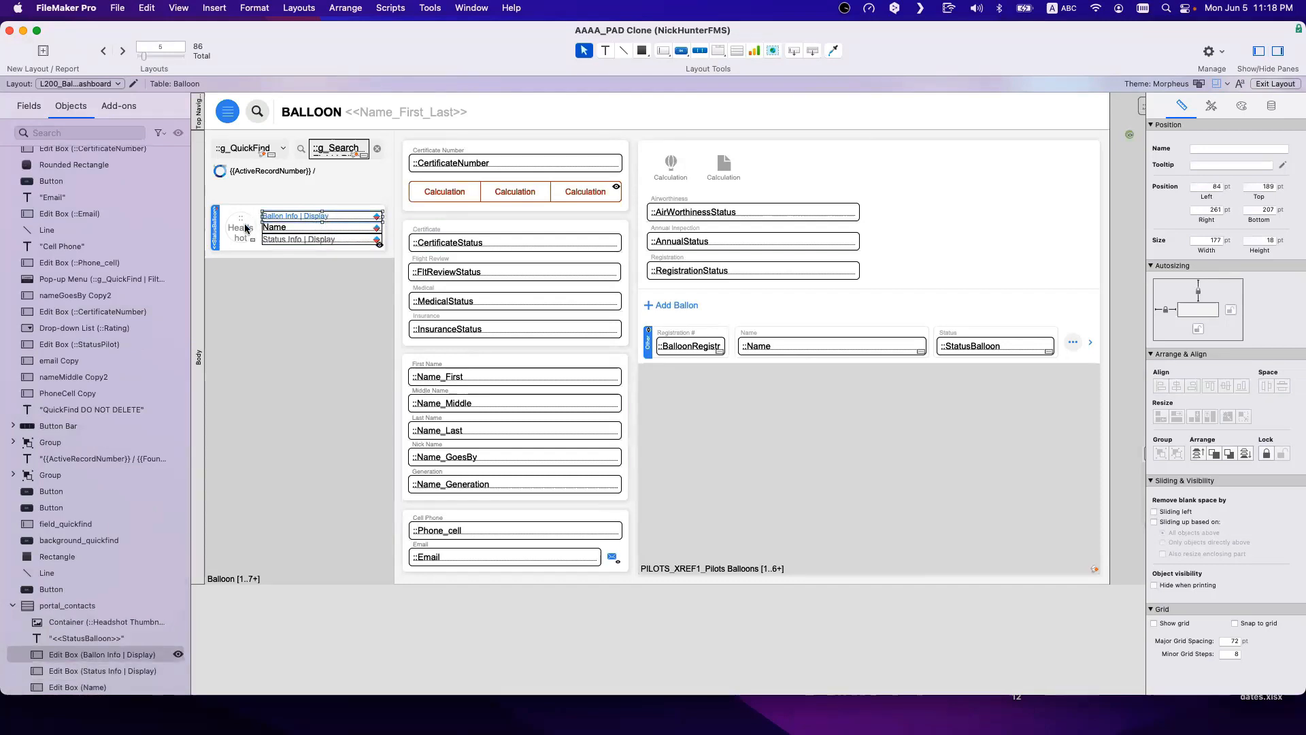
click(246, 228)
click(278, 229)
click(292, 239)
click(293, 228)
click(293, 219)
click(248, 230)
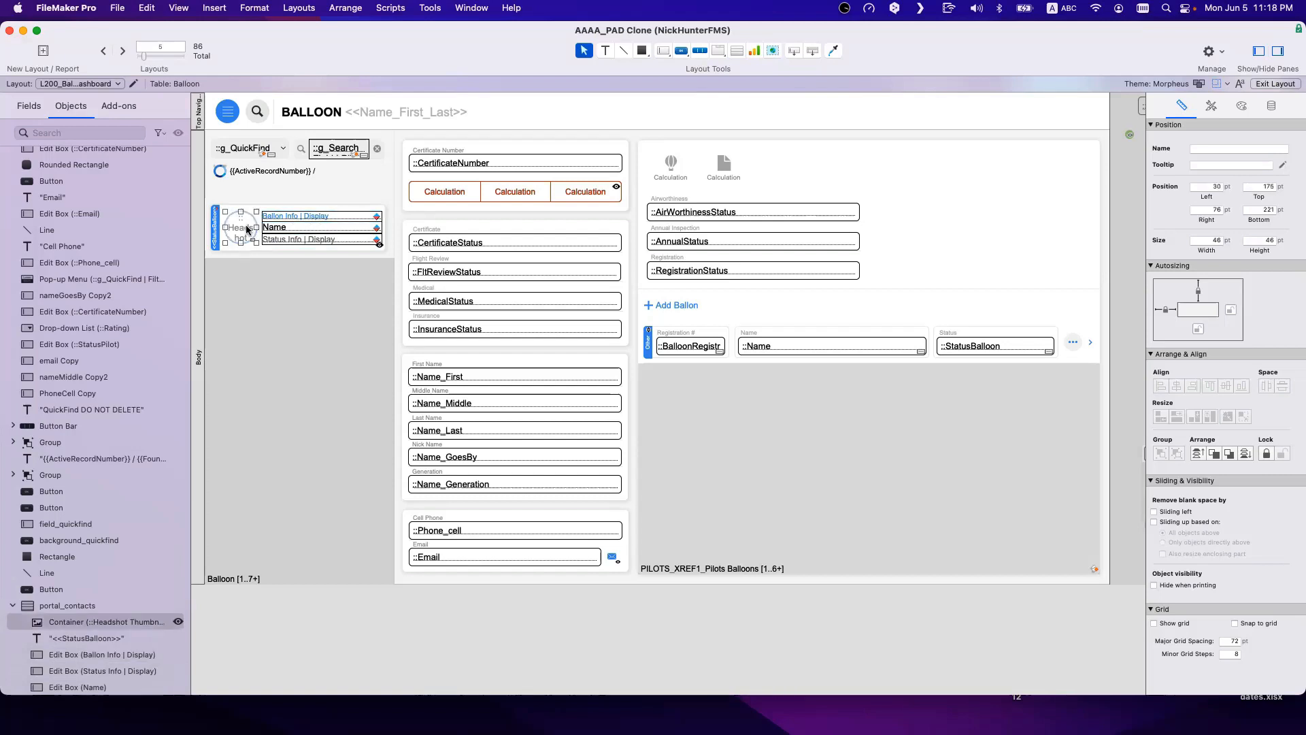
click(333, 240)
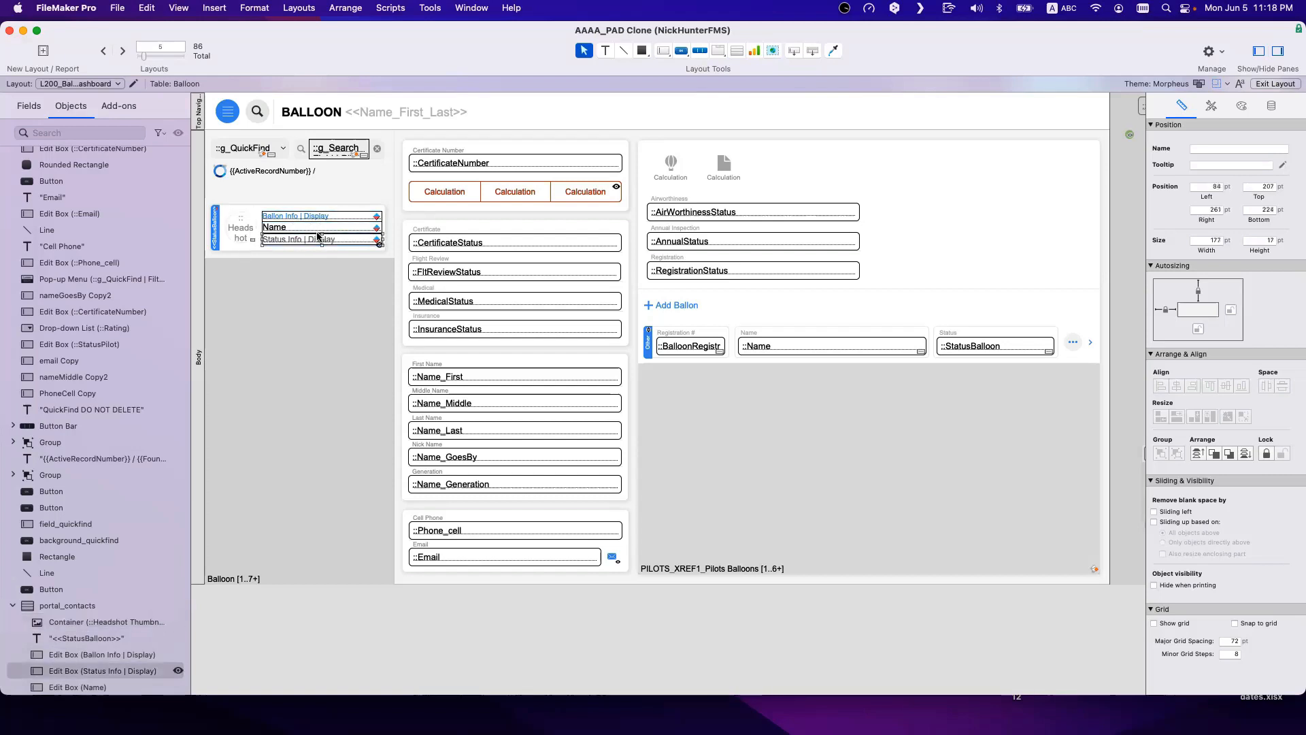
click(320, 229)
click(322, 219)
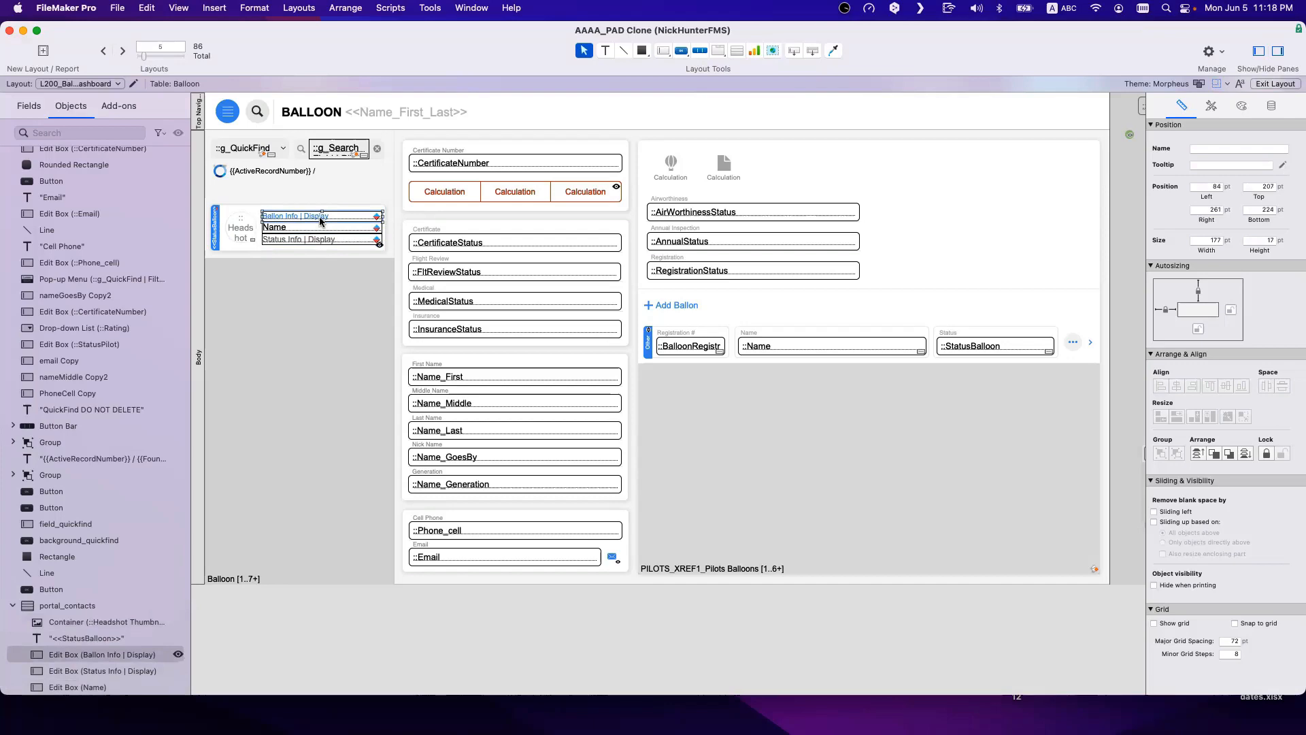
Step: Return to Browse mode and view the Balloon 2 and Balloon 3 records from the balloon list
key(super+b)
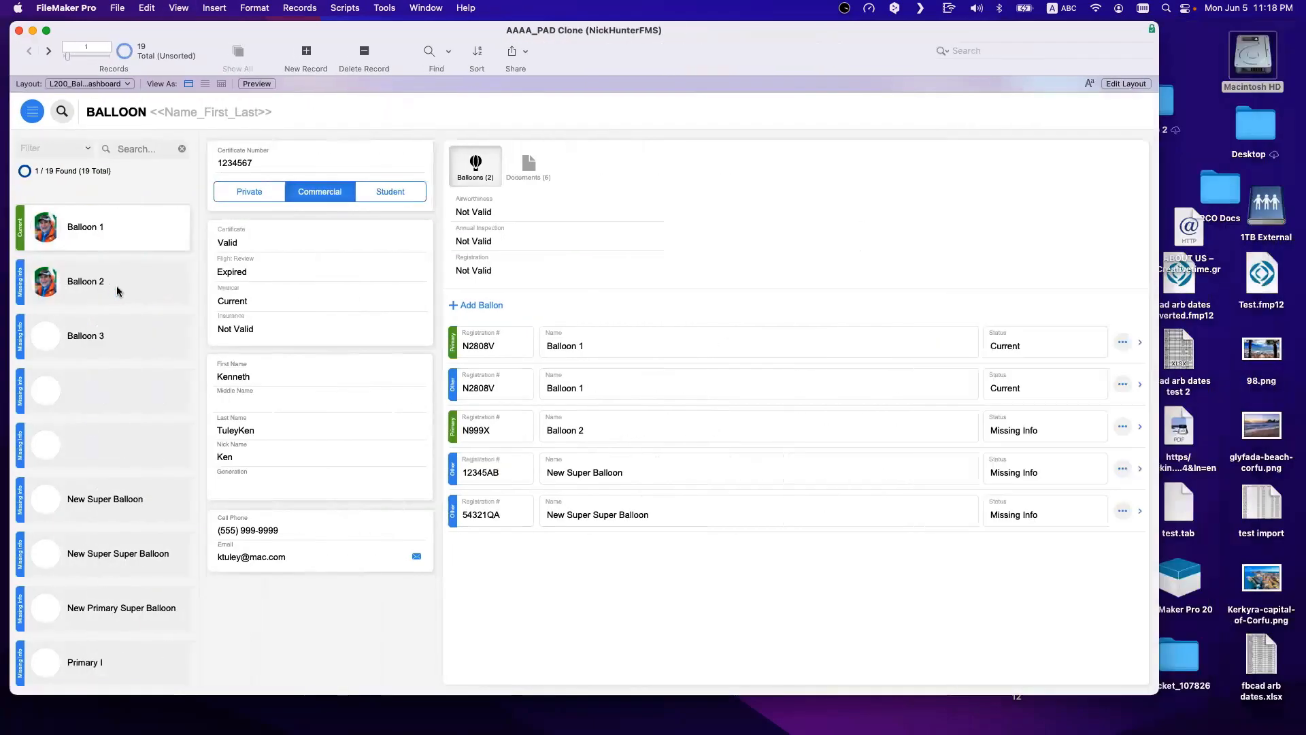
click(117, 291)
click(126, 336)
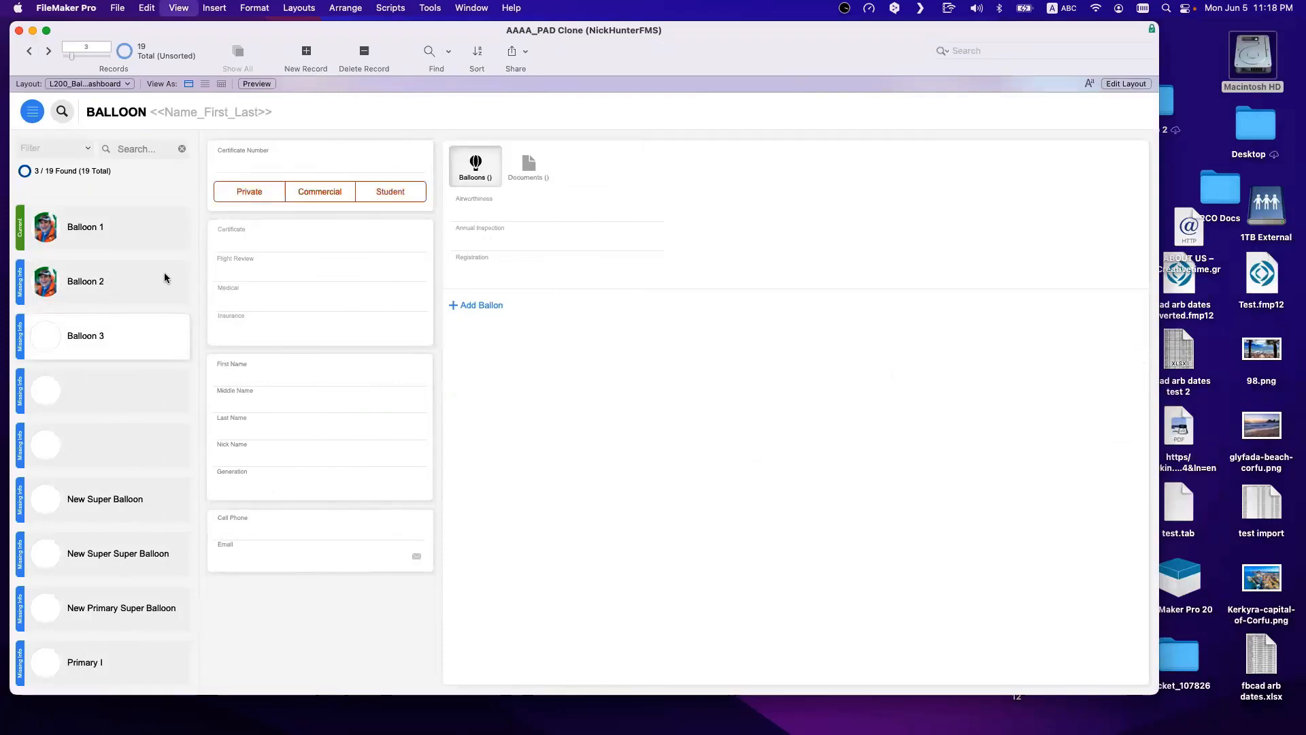
Step: Edit the Balloon Dashboard layout and set the portal's headshot thumbnail to be hidden when 1
key(super+l)
click(246, 232)
drag(965, 45, 720, 42)
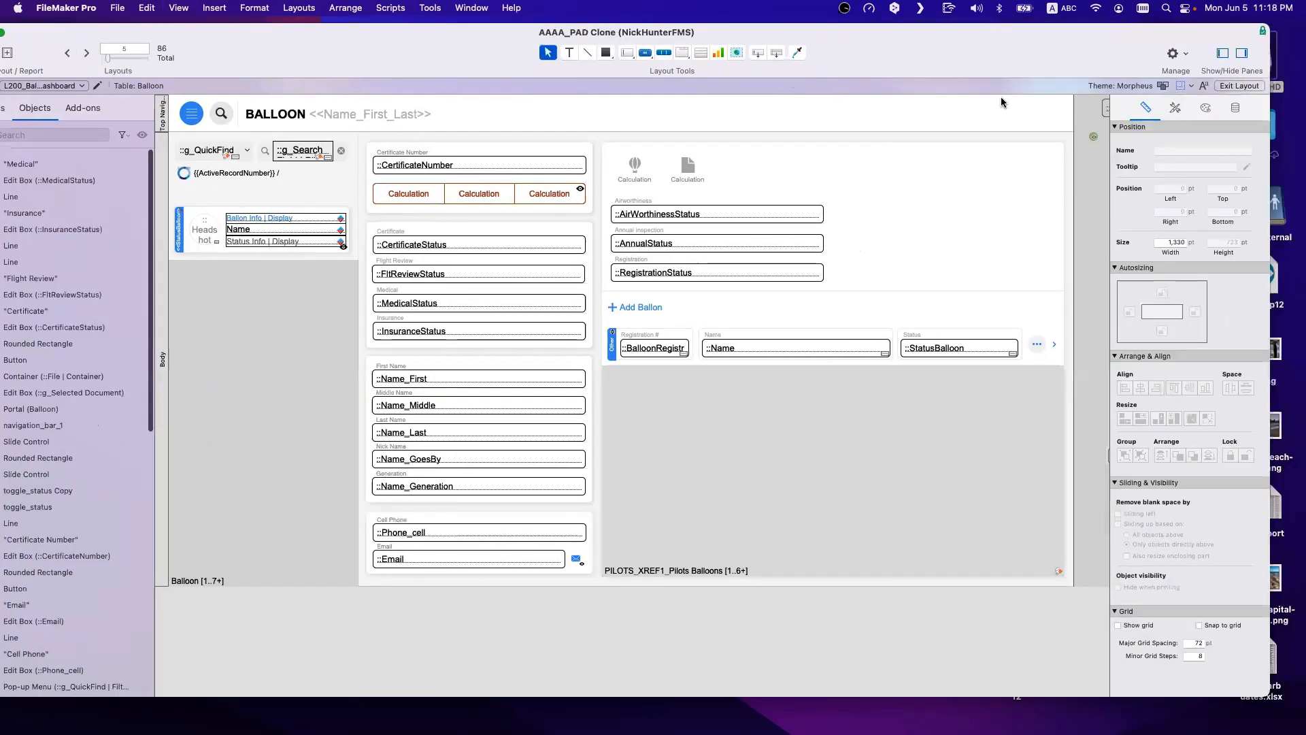
drag(294, 60, 425, 67)
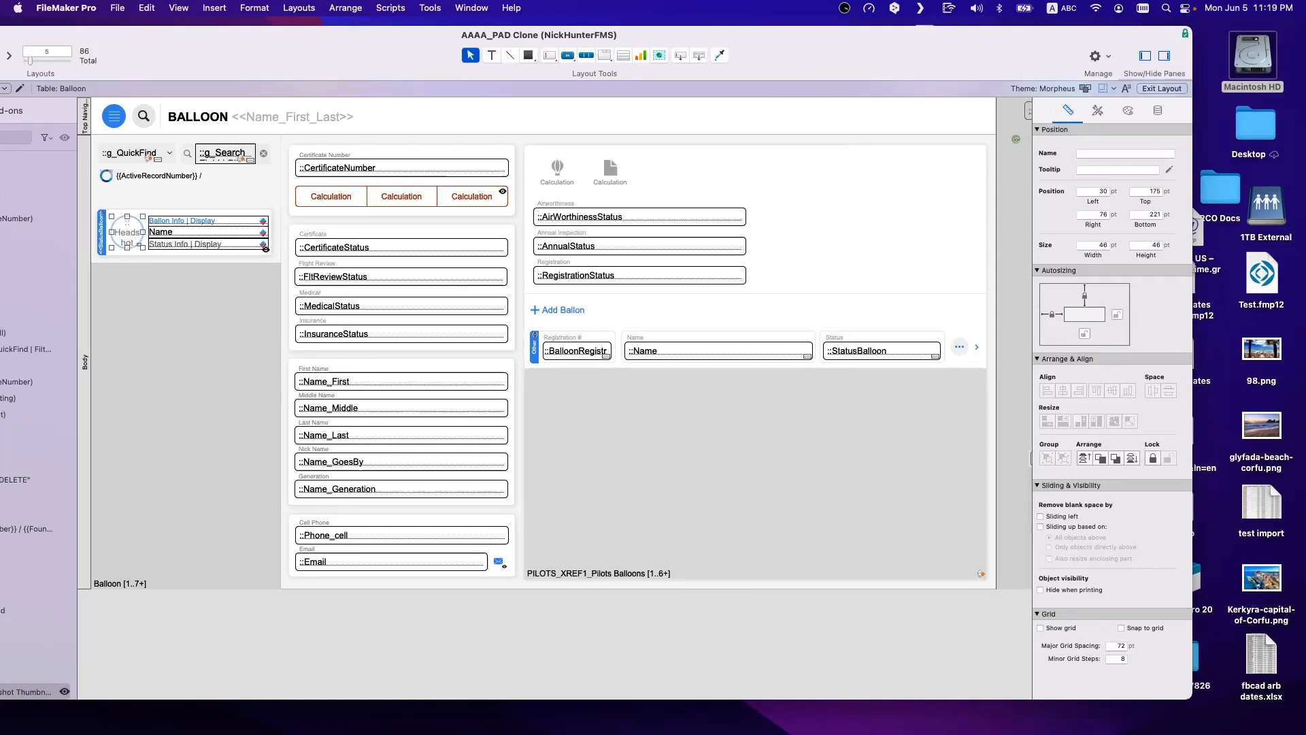
drag(1024, 66, 1039, 57)
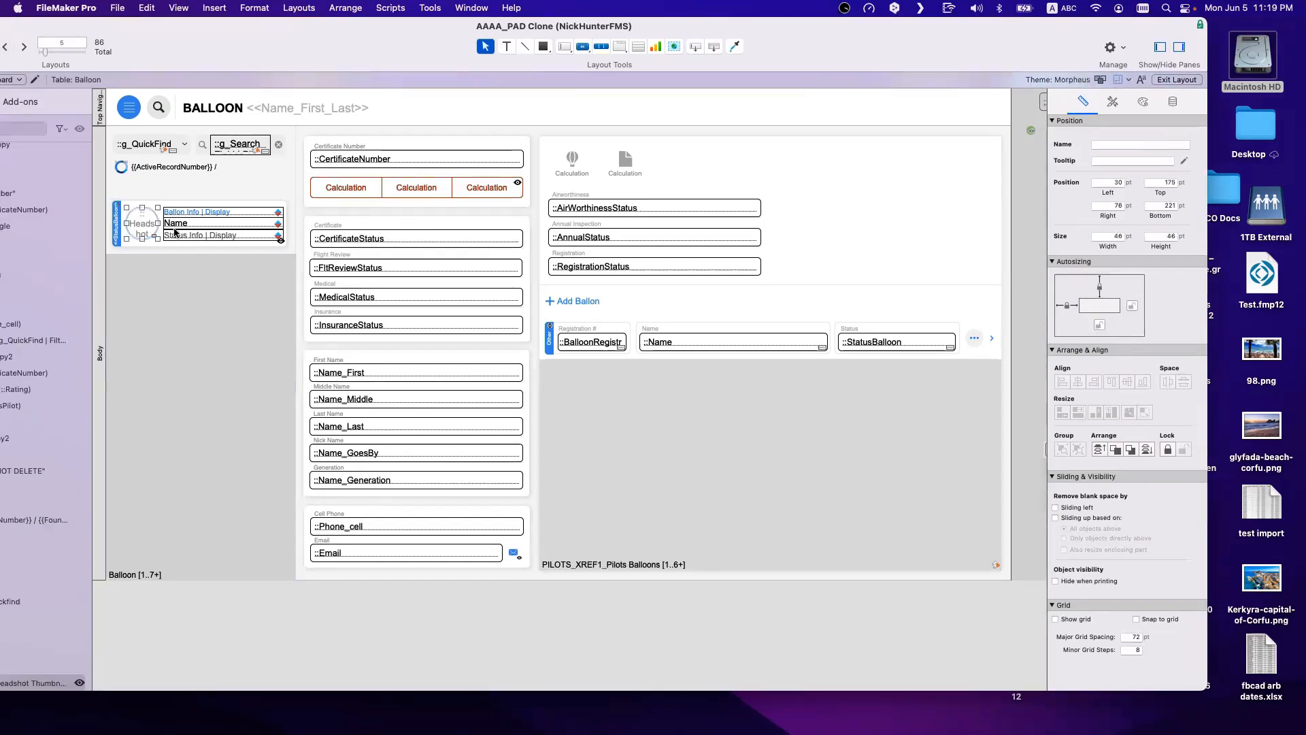
click(1172, 100)
click(1085, 371)
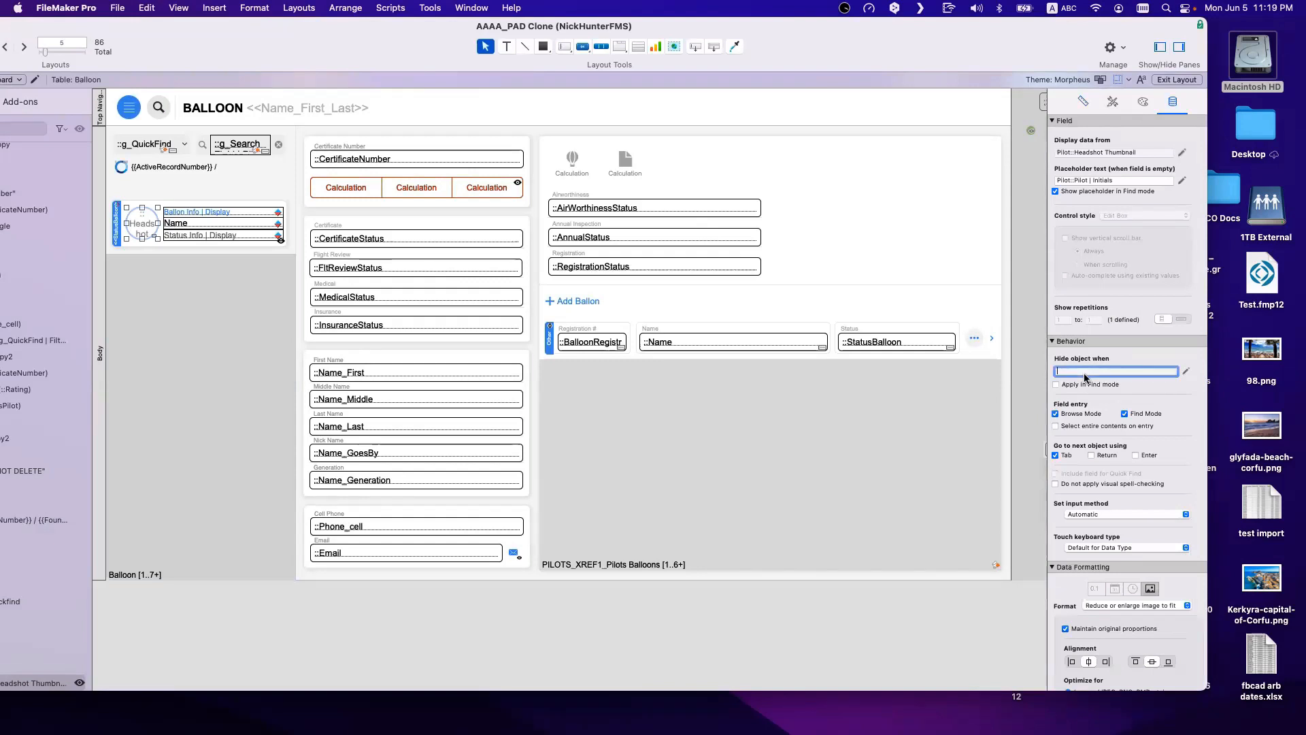
text(1)
key(Return)
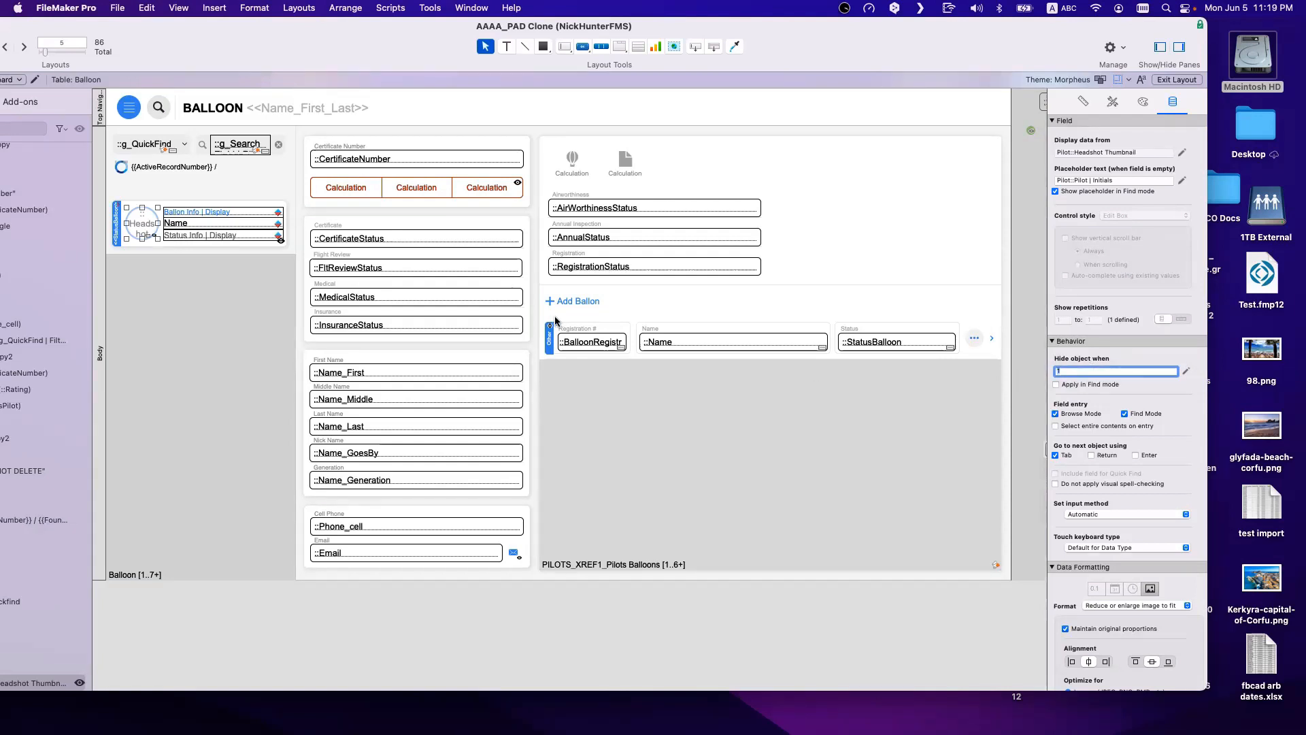
Step: Return to Browse mode and check the Balloon 1 and Balloon 2 records in the balloon list
key(super+b)
key(super+b)
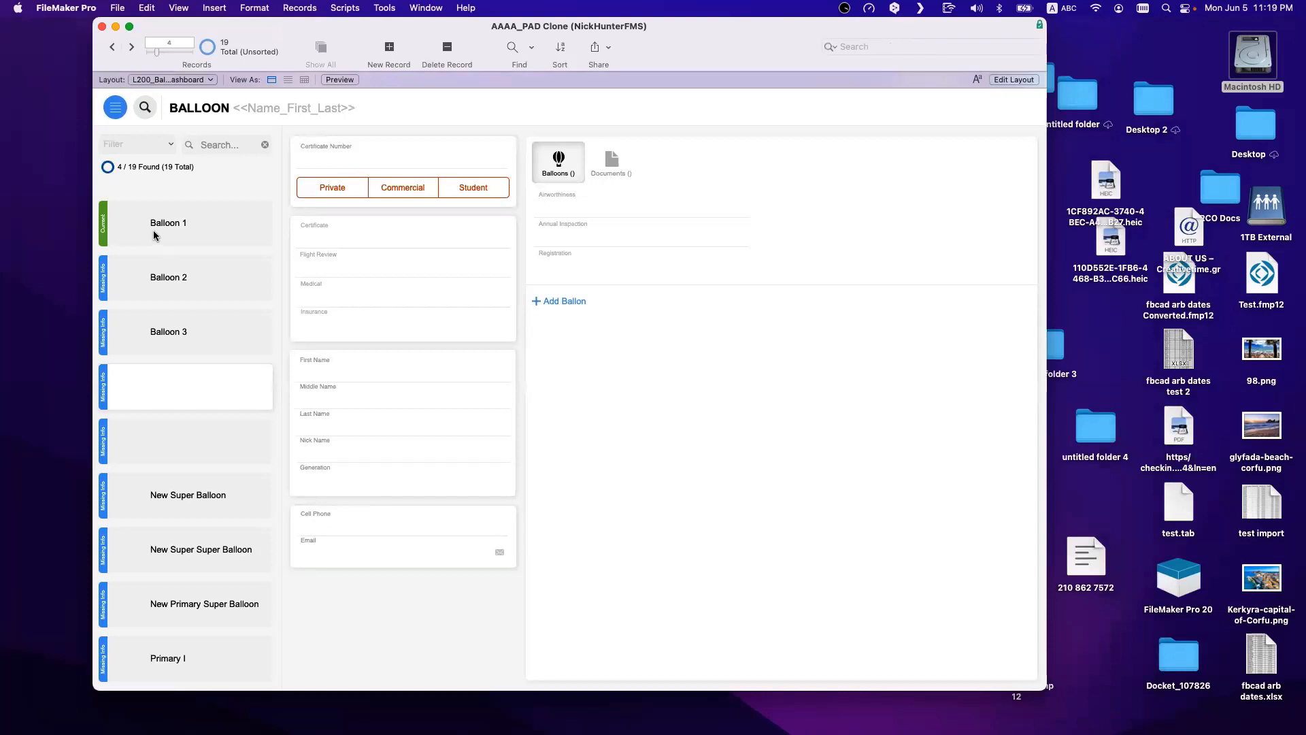
click(177, 228)
click(182, 270)
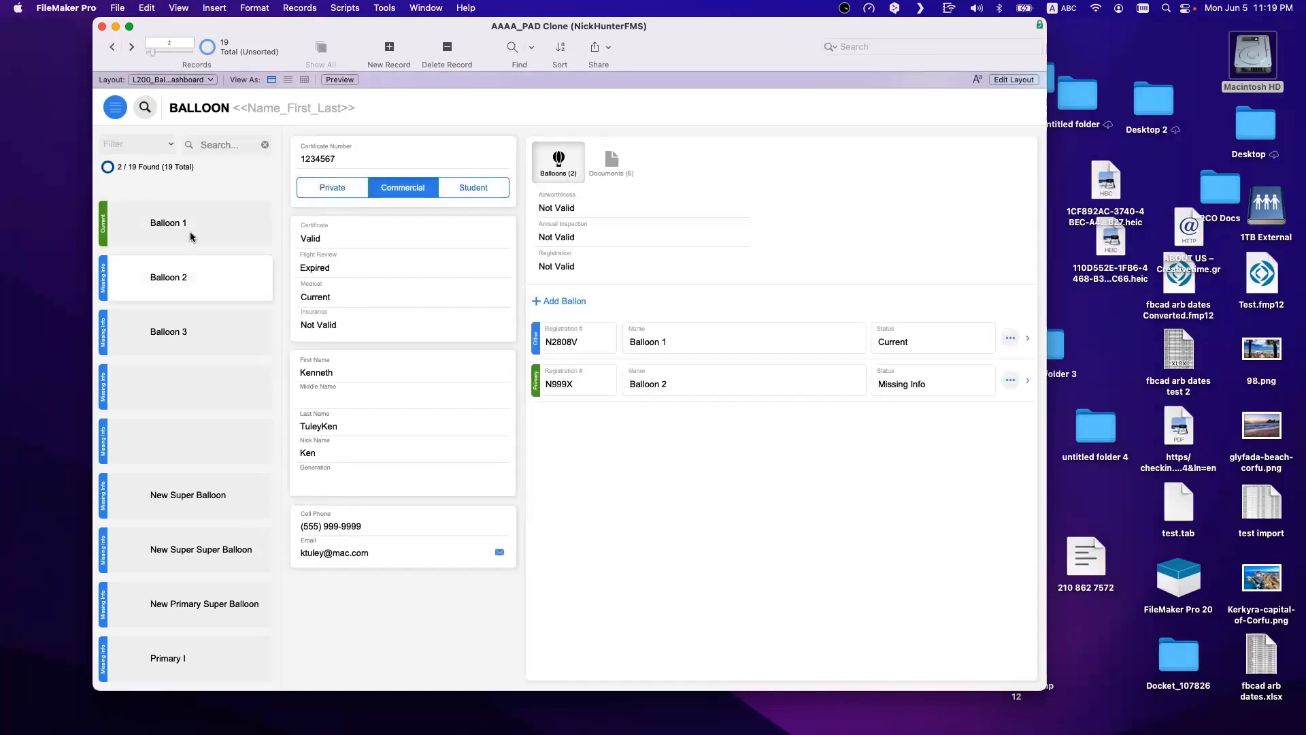
click(190, 232)
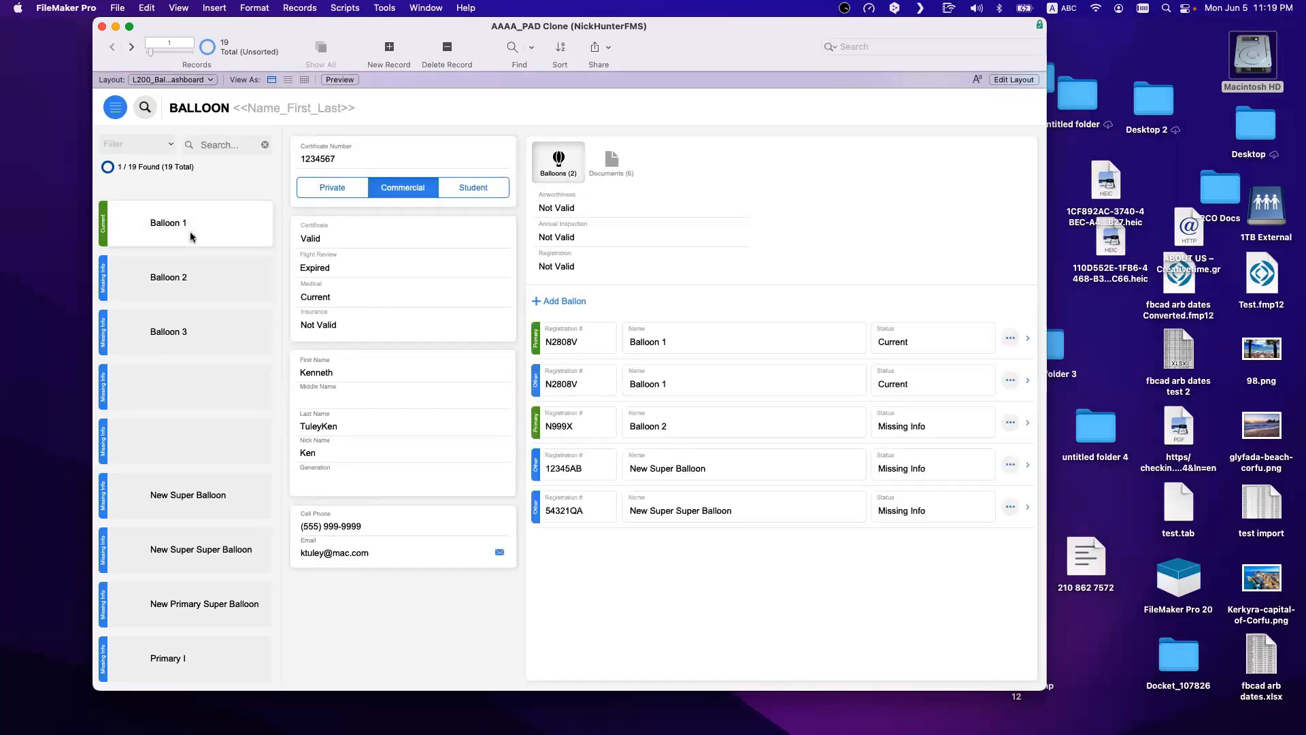
Step: Return to layout editing and open the old Balloon Verification layout in a new window through the layout manager
key(super+l)
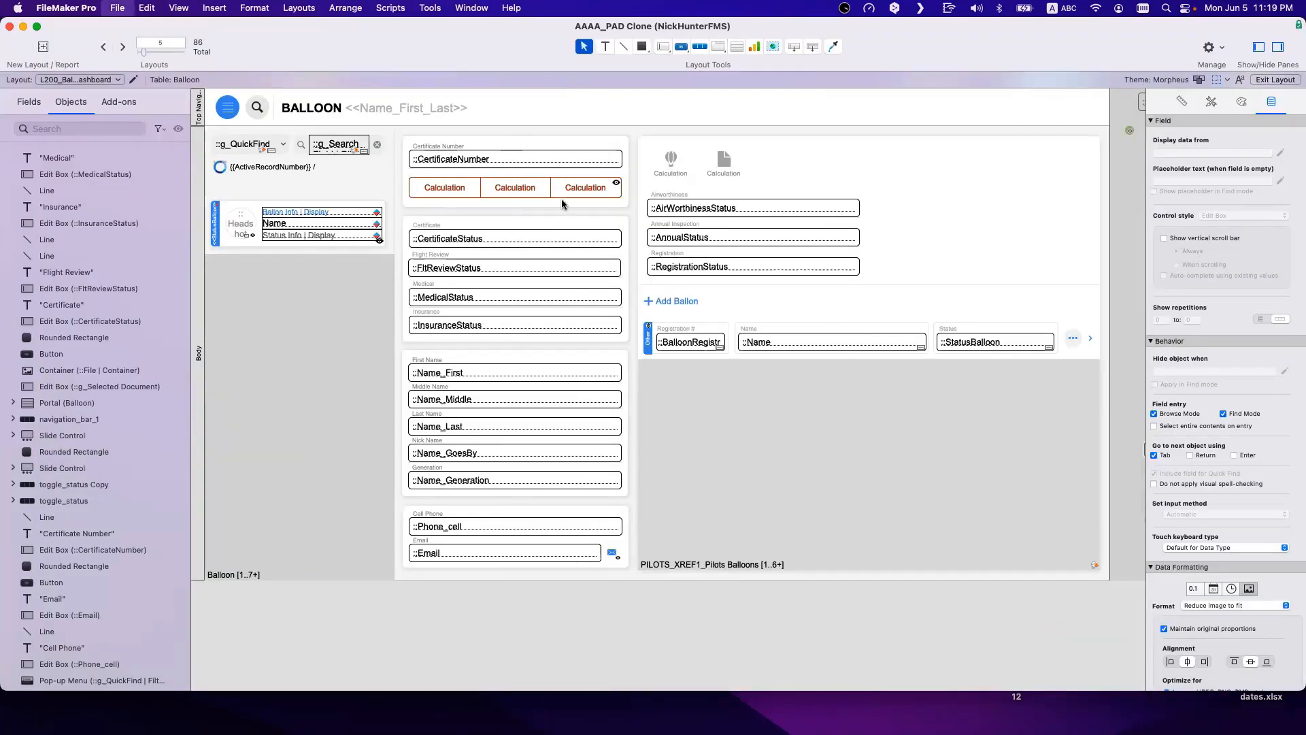
key(shift+super+l)
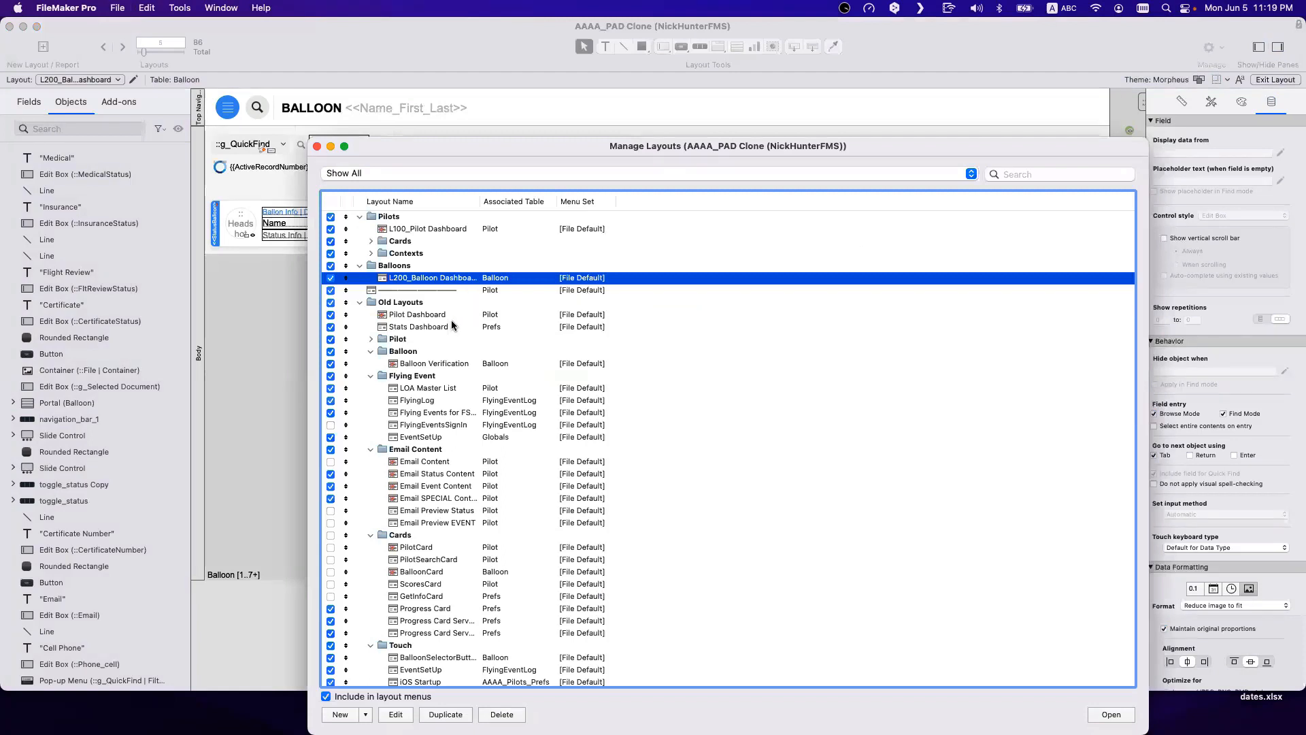
click(472, 360)
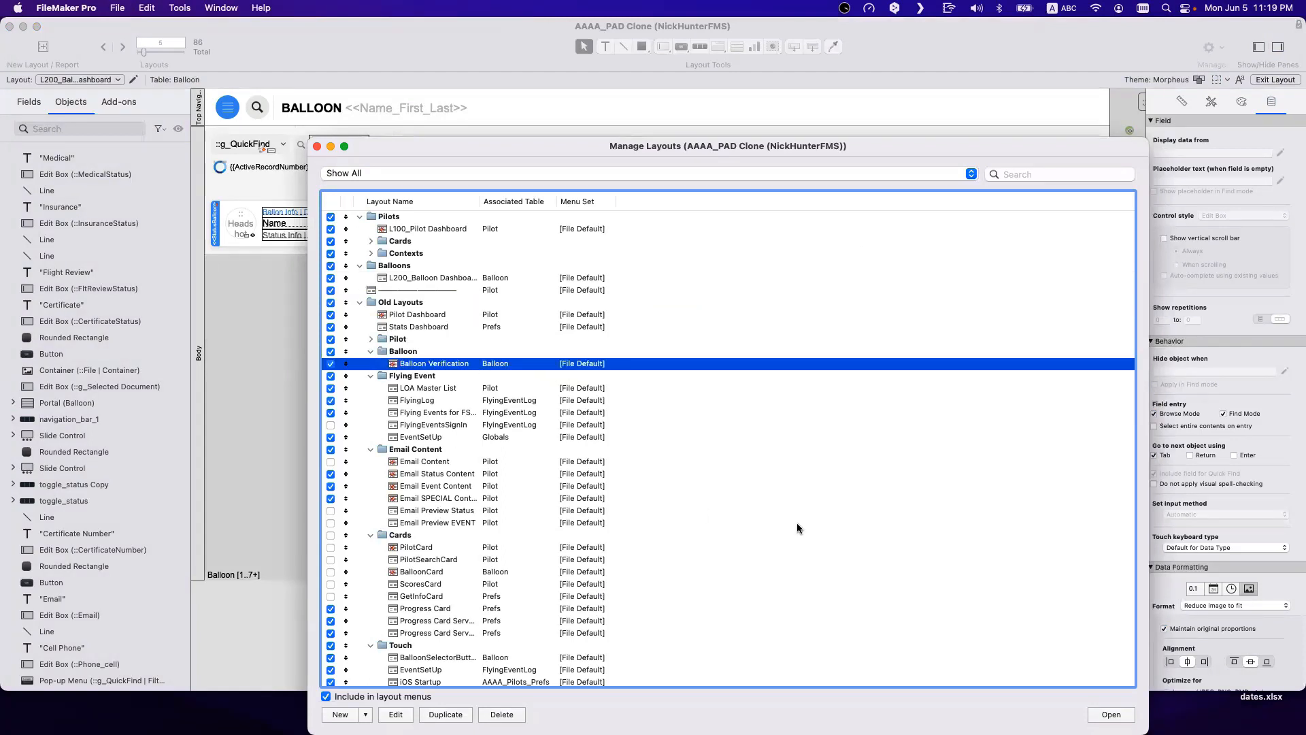
click(1106, 714)
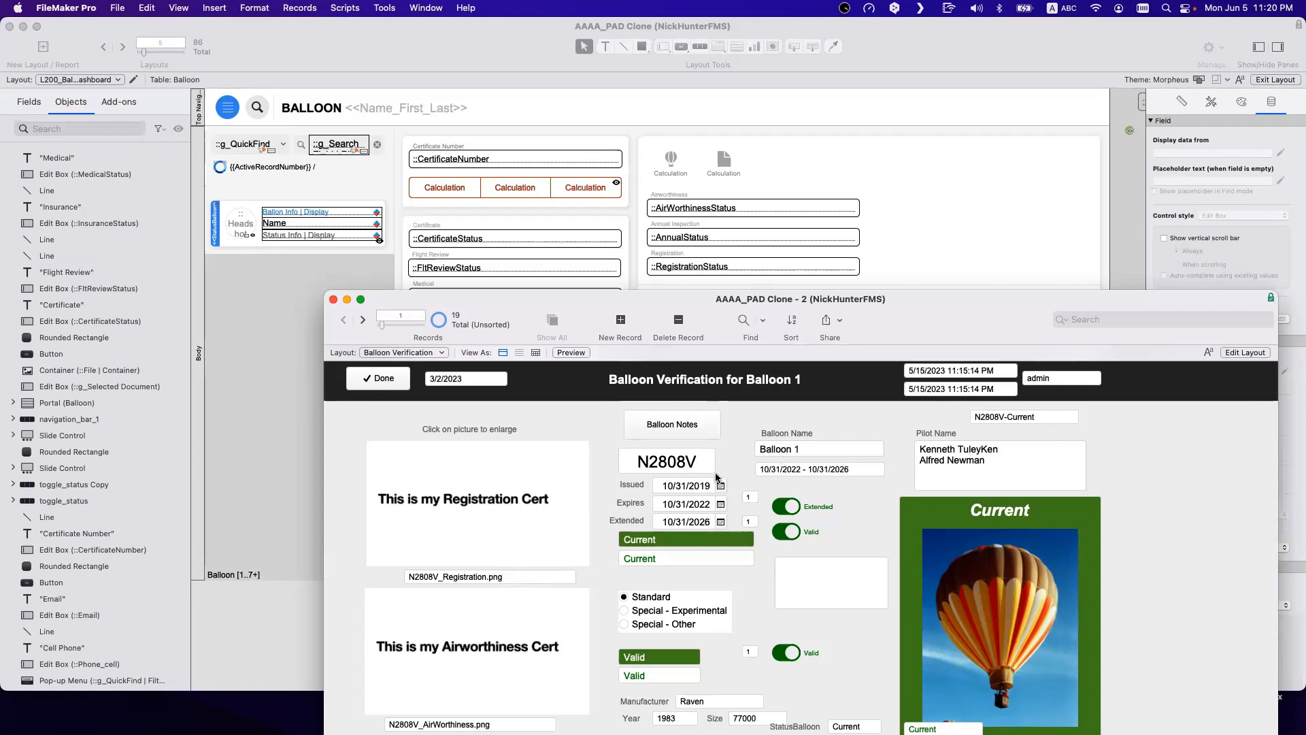
Step: Inspect the Balloon Name field and the registration date range below it on the Balloon Verification record
click(792, 450)
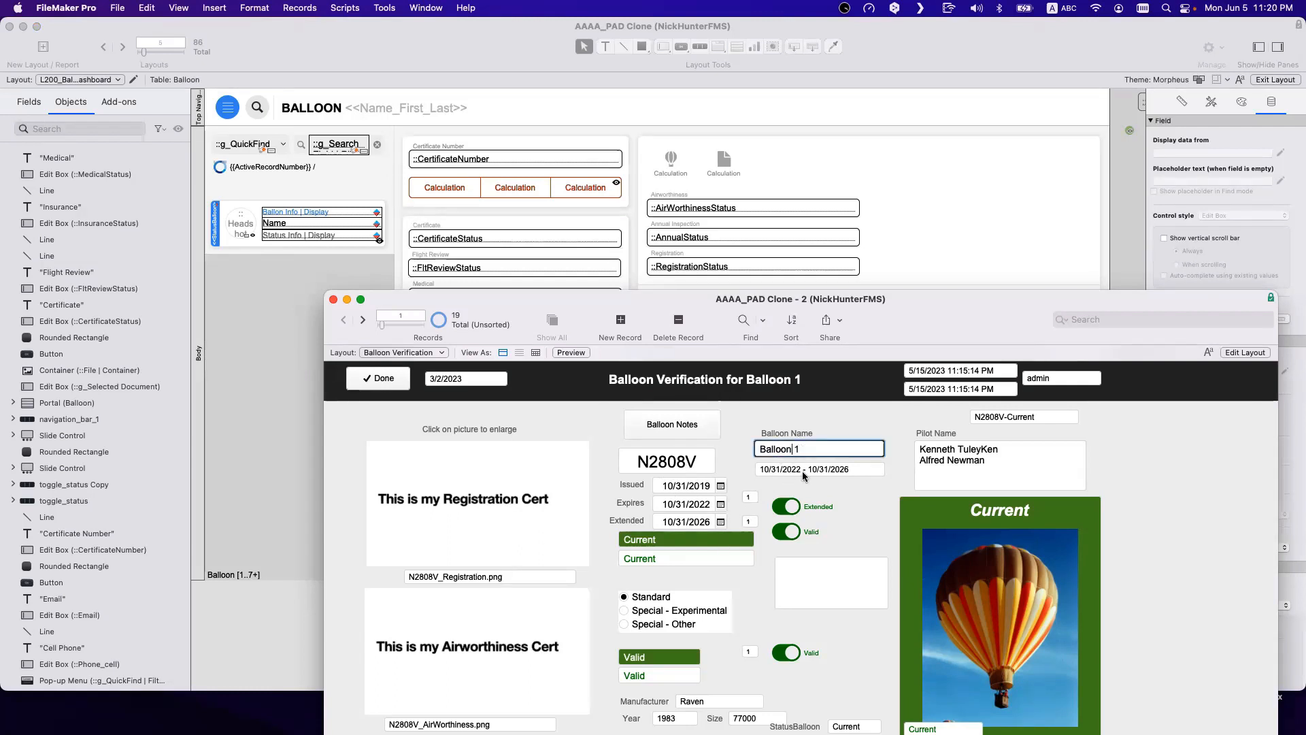
click(806, 472)
drag(862, 467, 732, 466)
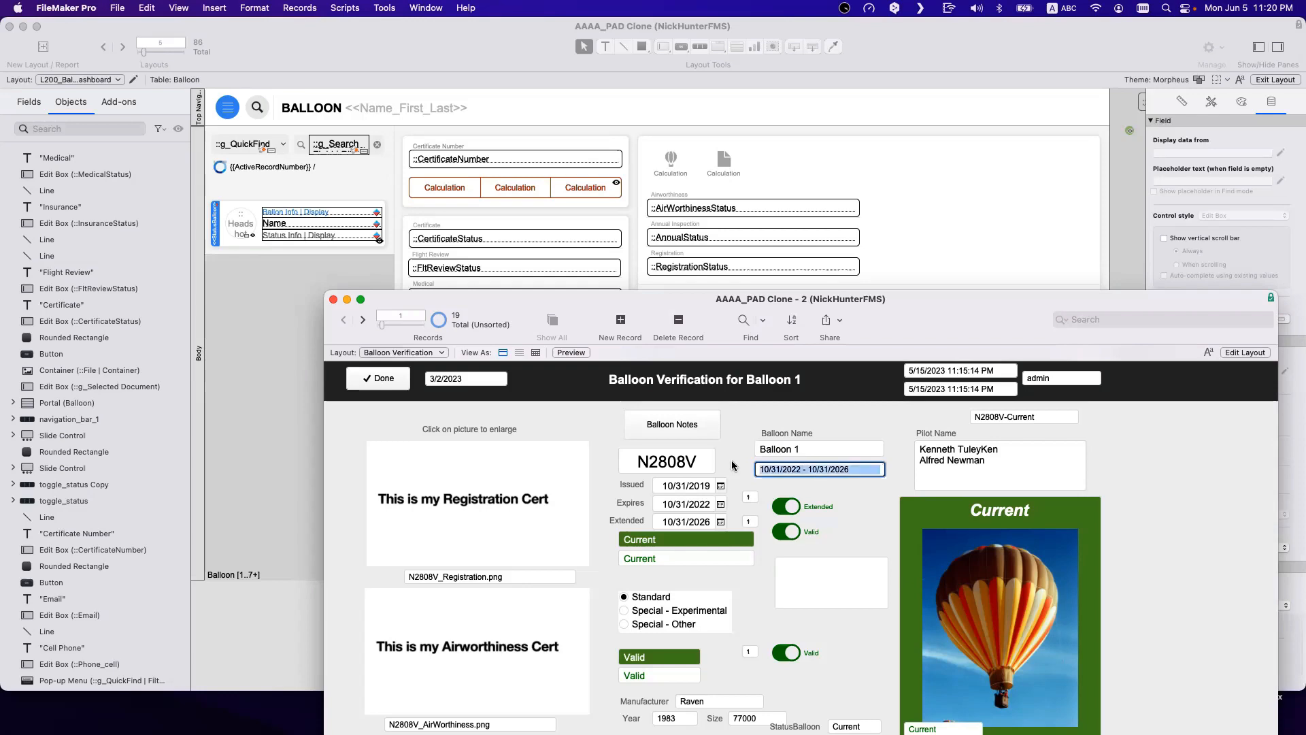
click(791, 410)
Step: Edit the Balloon Verification layout and inspect the Registration Display field and the registration Expires and Extended date fields
key(super+l)
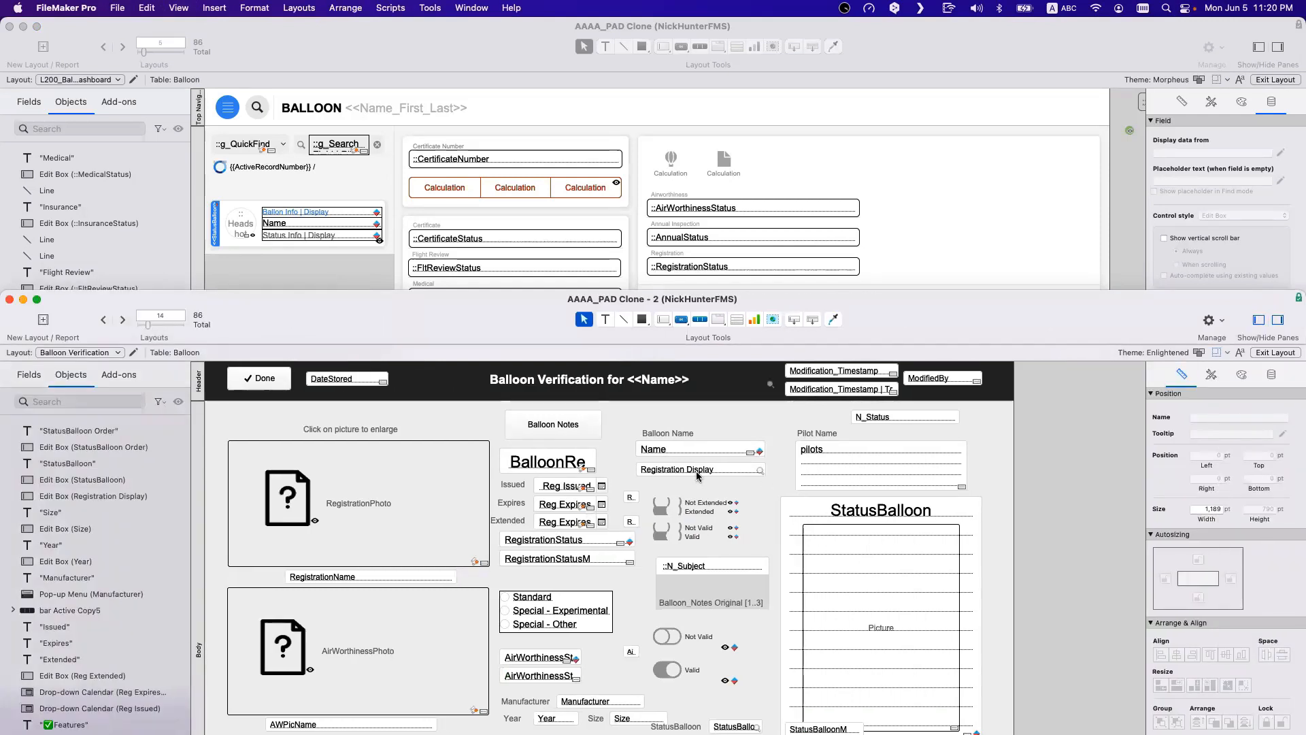
click(697, 470)
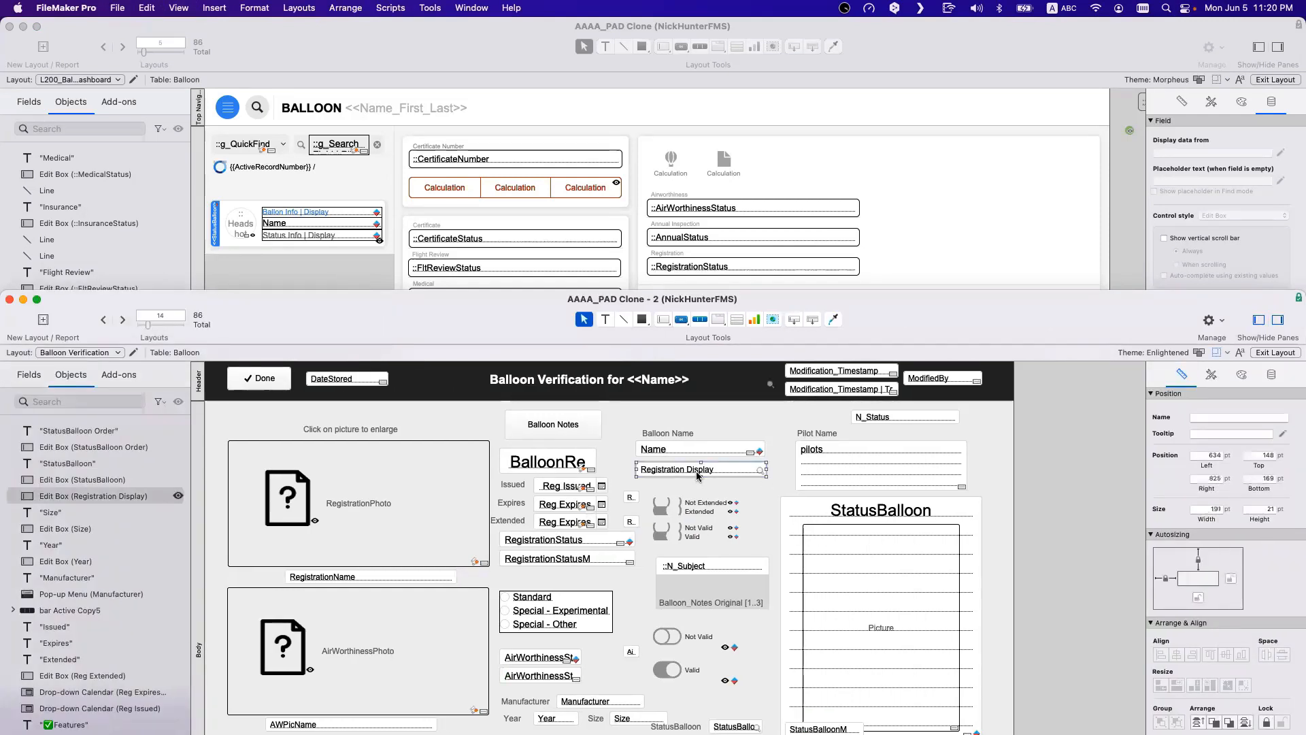
click(565, 502)
click(562, 527)
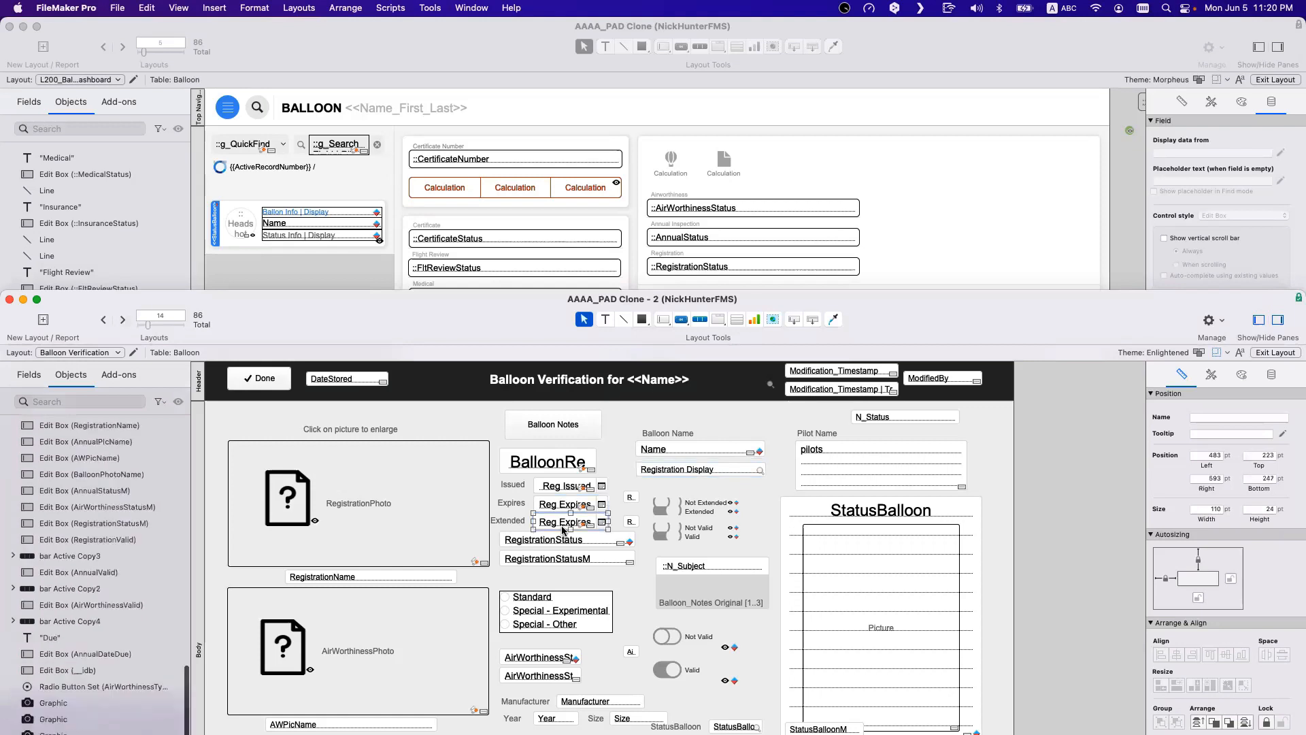
click(565, 512)
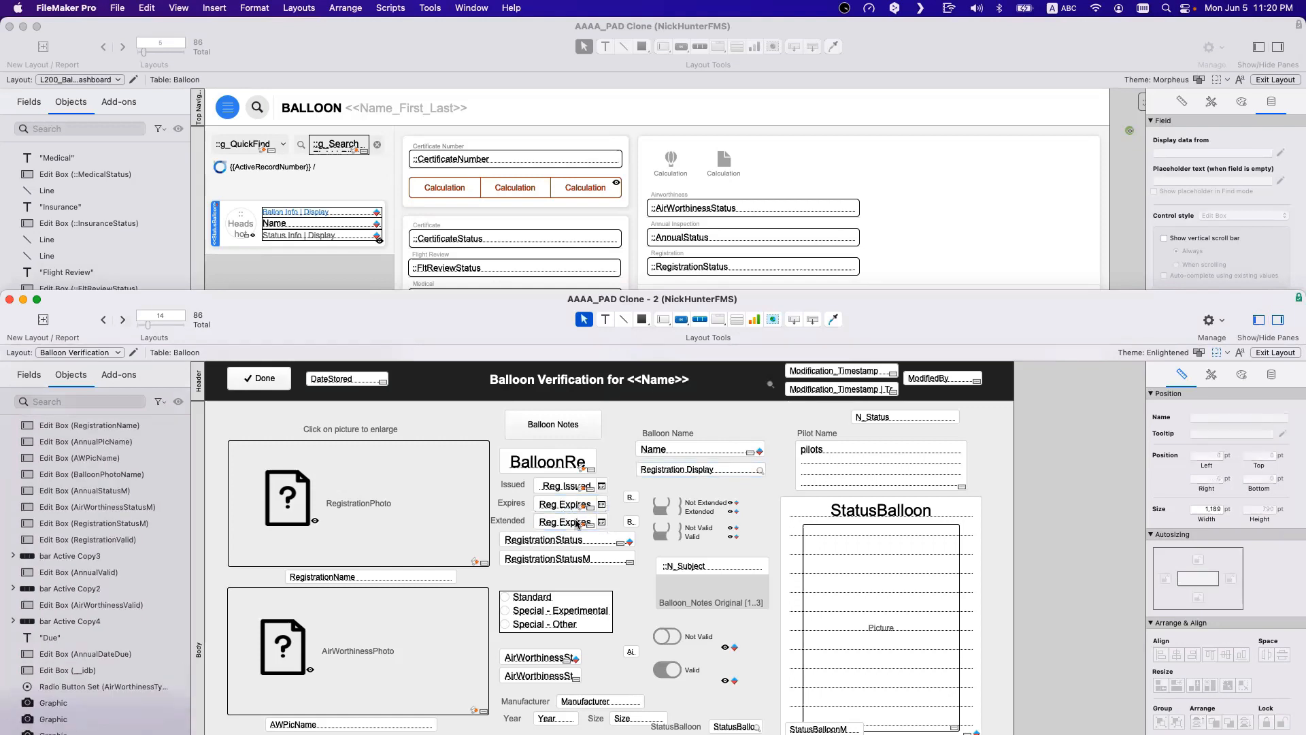
click(576, 524)
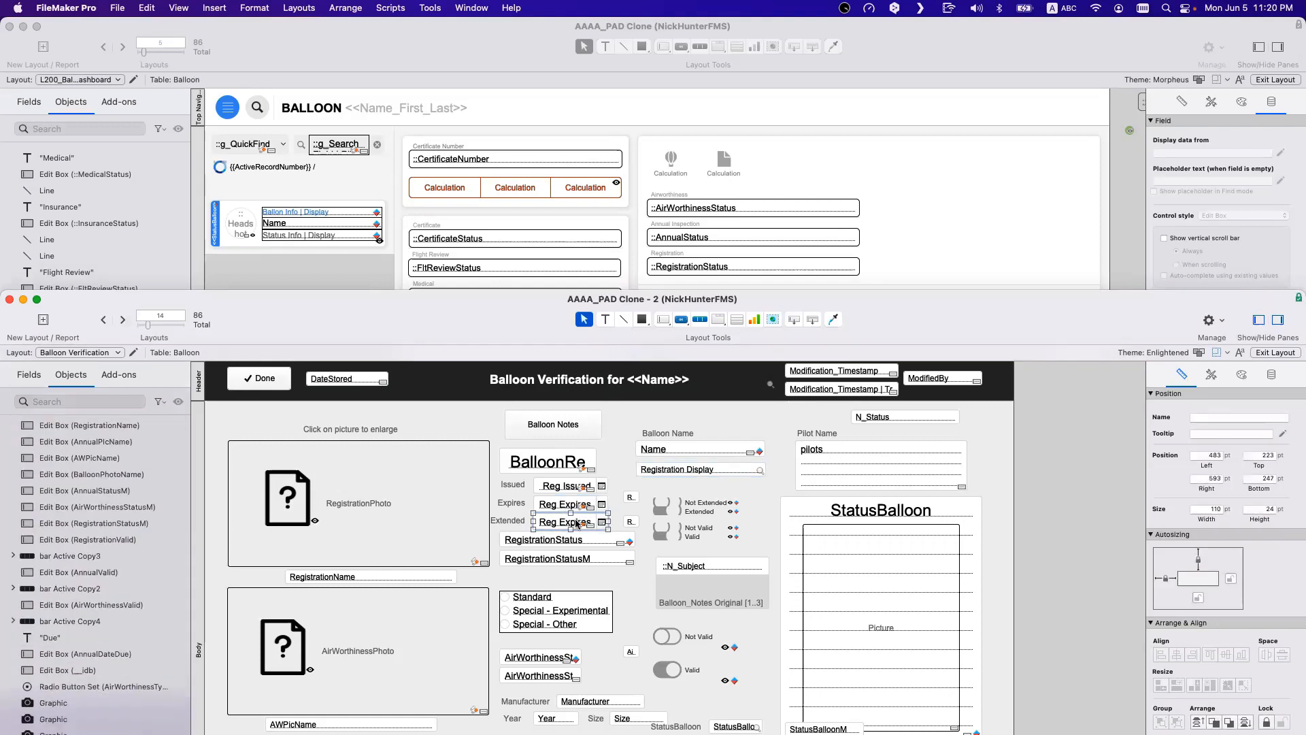
Step: Return to Browse mode and test the airworthiness Valid and registration Extended switches by turning each off and back on
key(super+b)
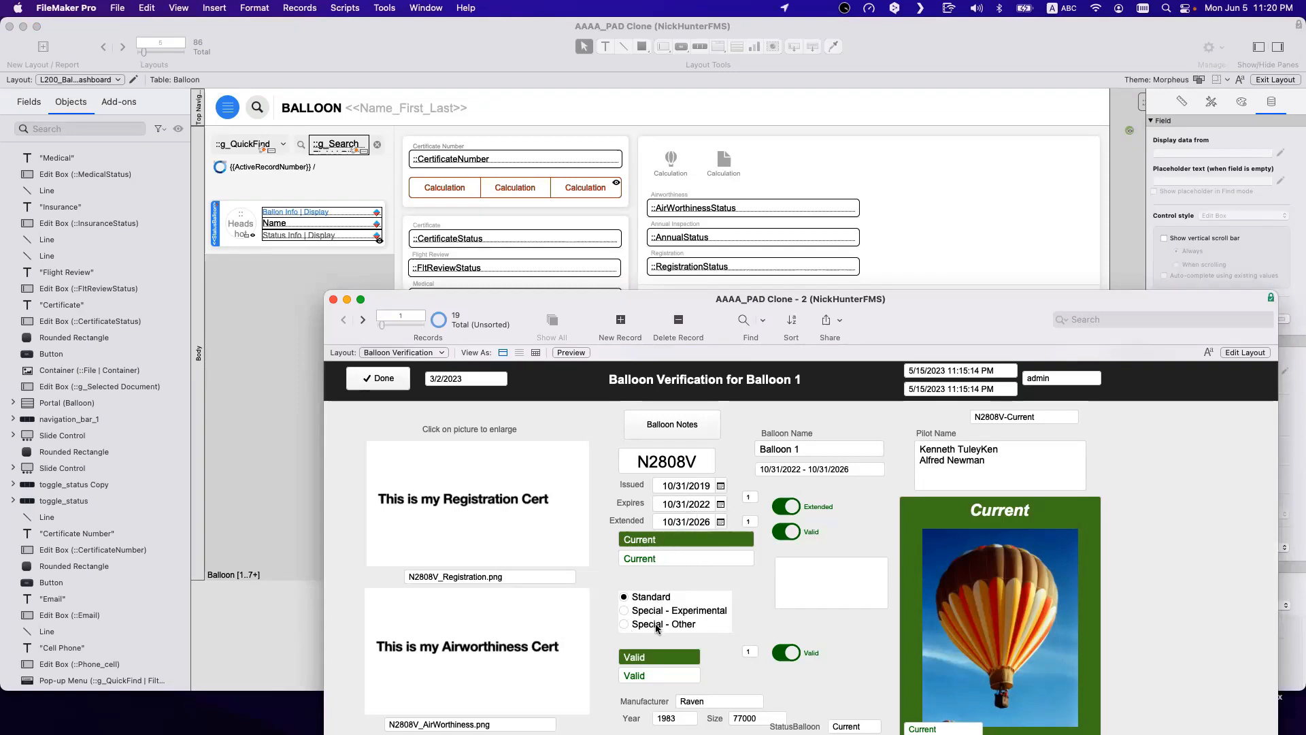
scroll(658, 651, down, 1)
click(789, 658)
click(788, 657)
click(789, 657)
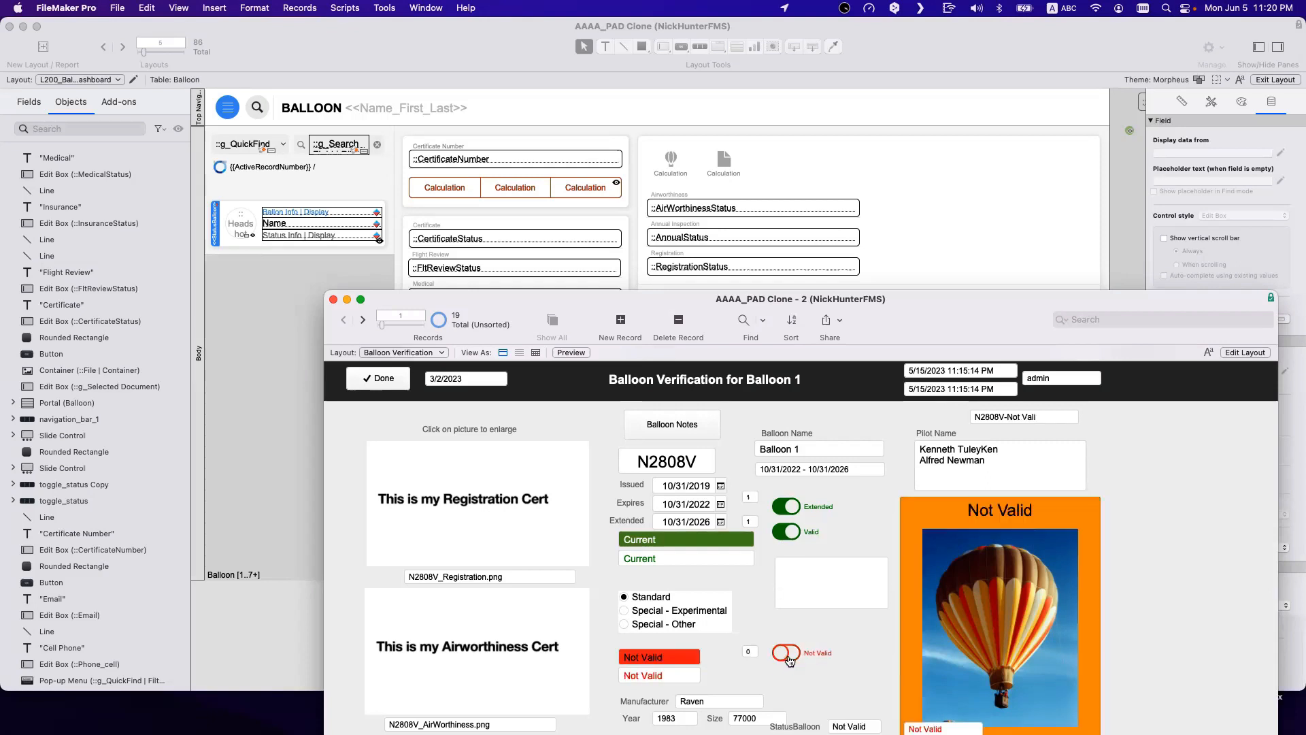
click(788, 657)
click(789, 532)
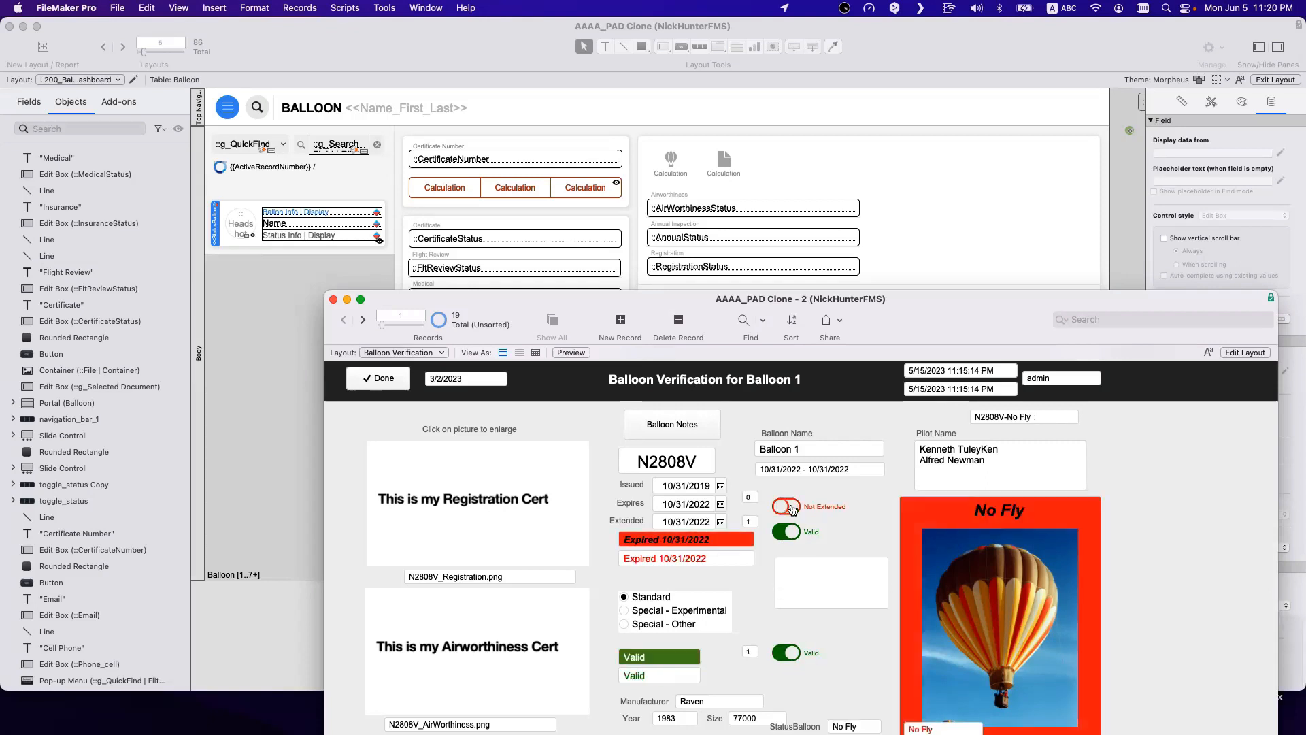
click(789, 532)
click(789, 532)
click(789, 532)
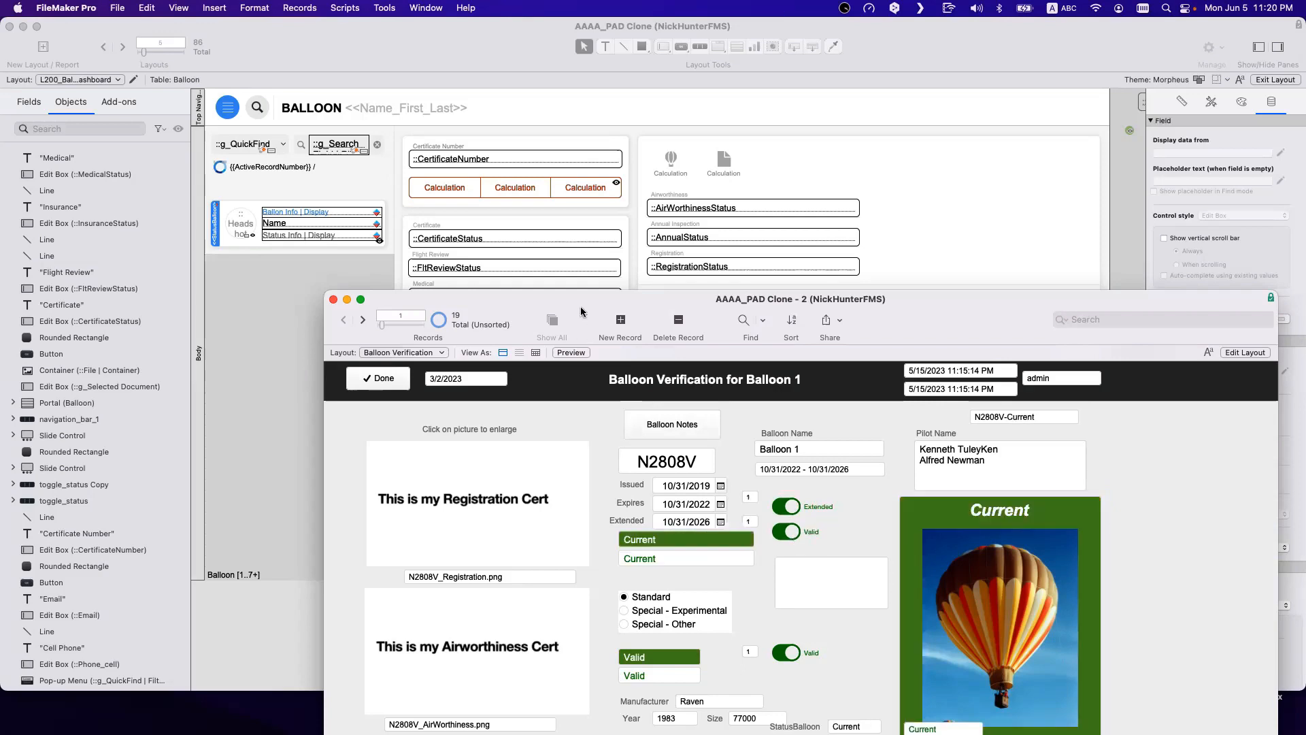
Step: Move the verification window up to show the whole record, and inspect the annual inspection due date and Pilot Name fields
drag(580, 308, 582, 303)
drag(609, 256, 601, 113)
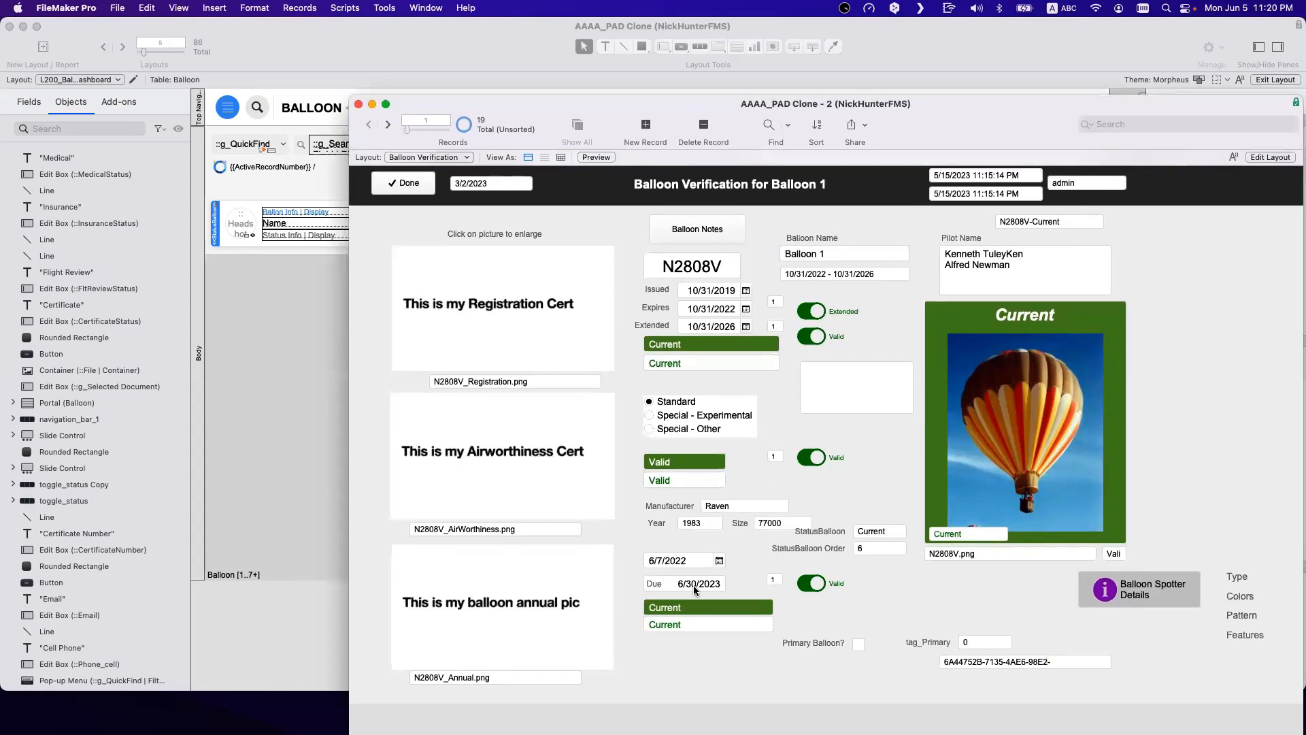
click(693, 585)
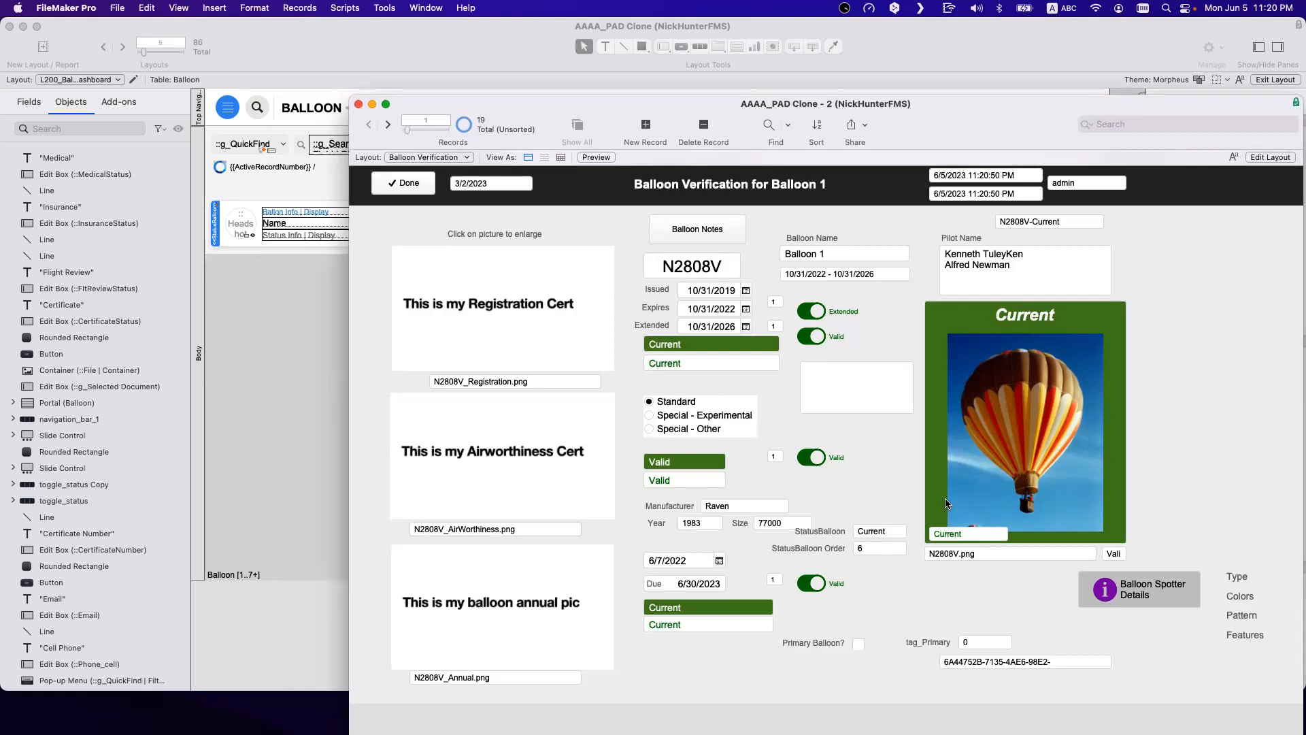
click(969, 264)
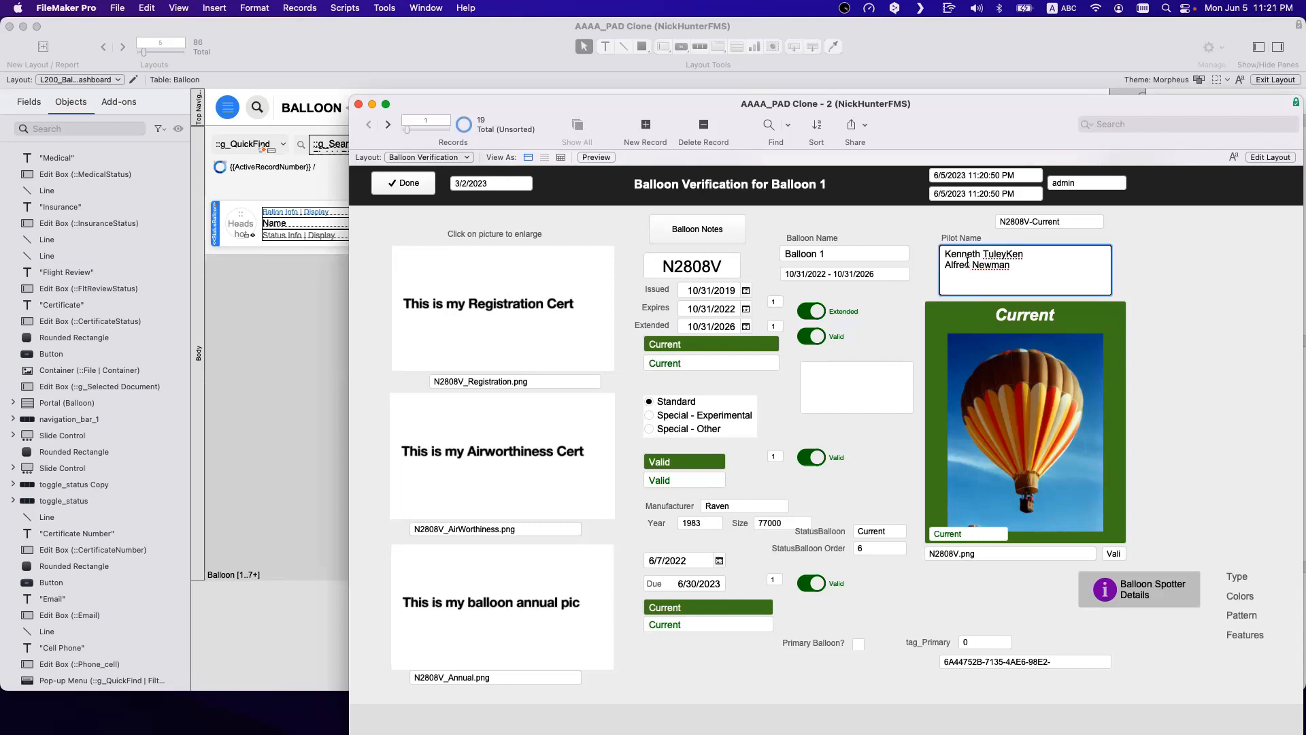
click(953, 216)
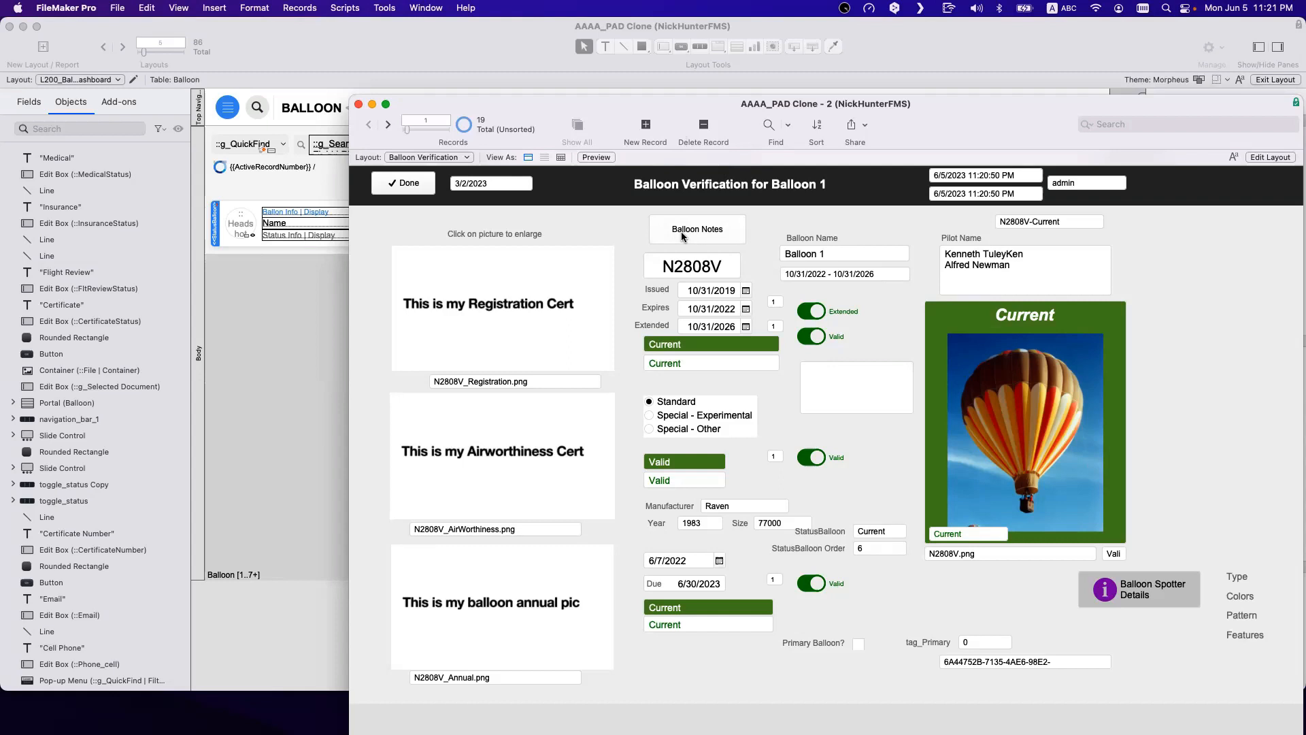
Step: Move the verification window back down and compare its registration number and Balloon Name fields with the Balloon Dashboard layout
drag(598, 105, 705, 302)
click(657, 209)
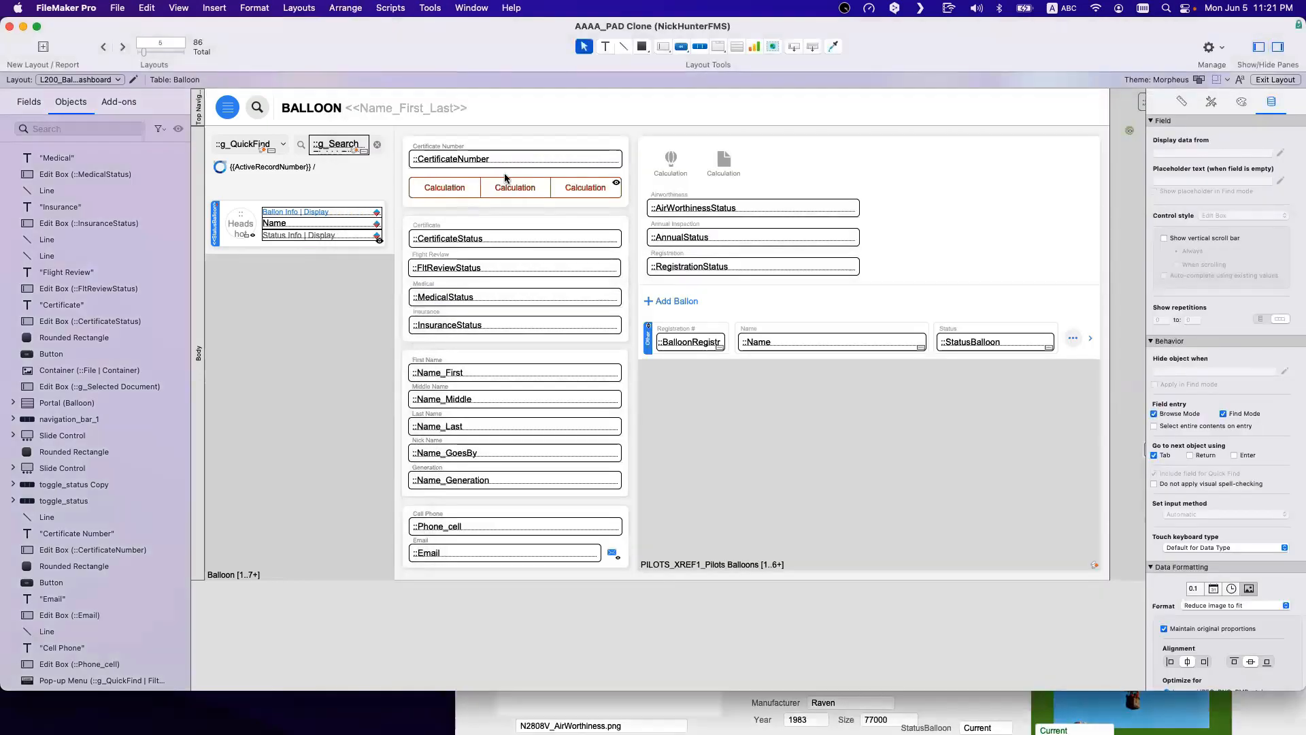
click(927, 714)
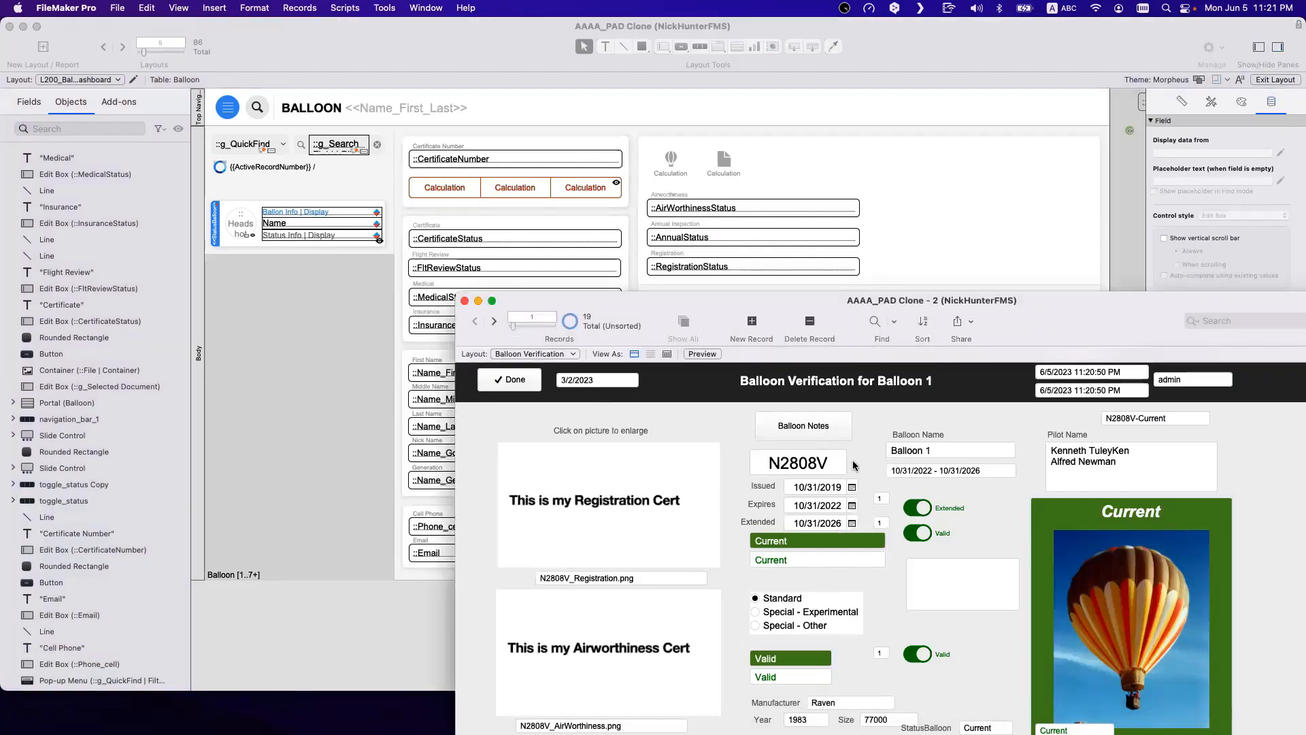
click(916, 457)
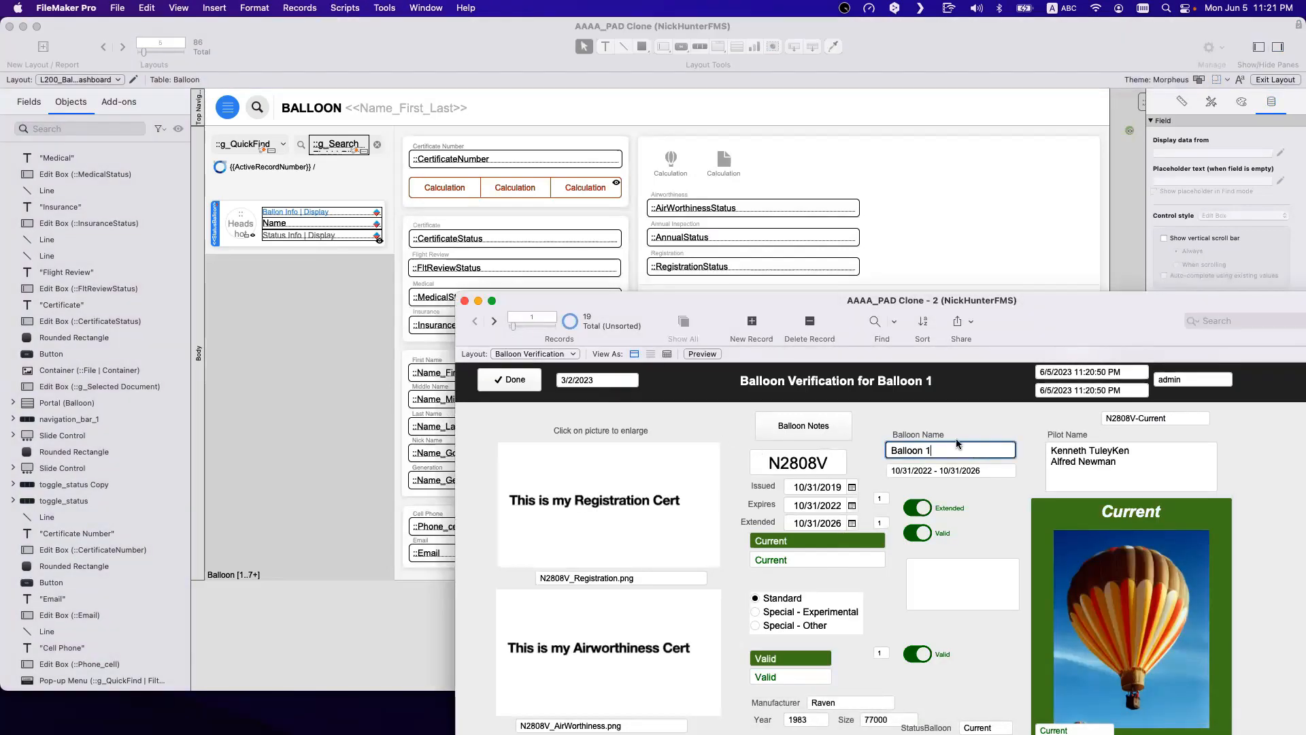
Step: Change the Certificate Number field on the Balloon Dashboard layout to display the Name field from the current Balloon table
click(518, 182)
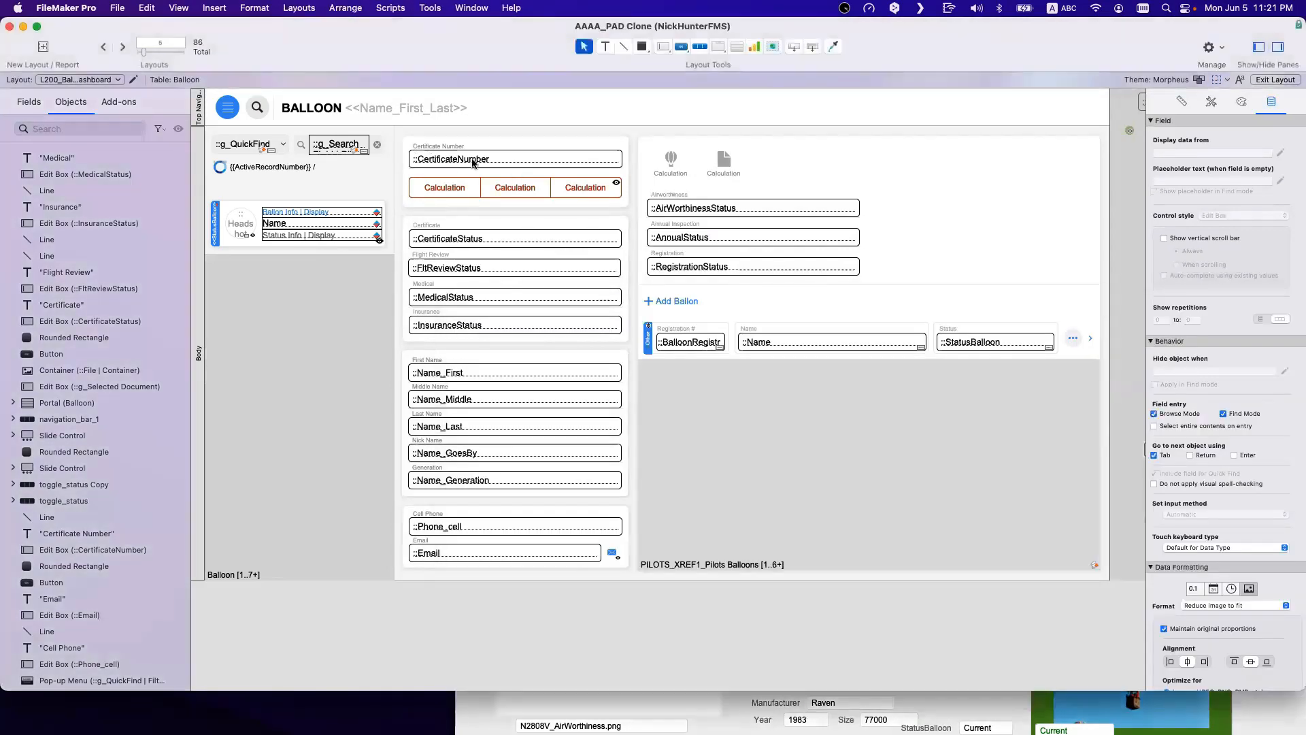
double_click(473, 160)
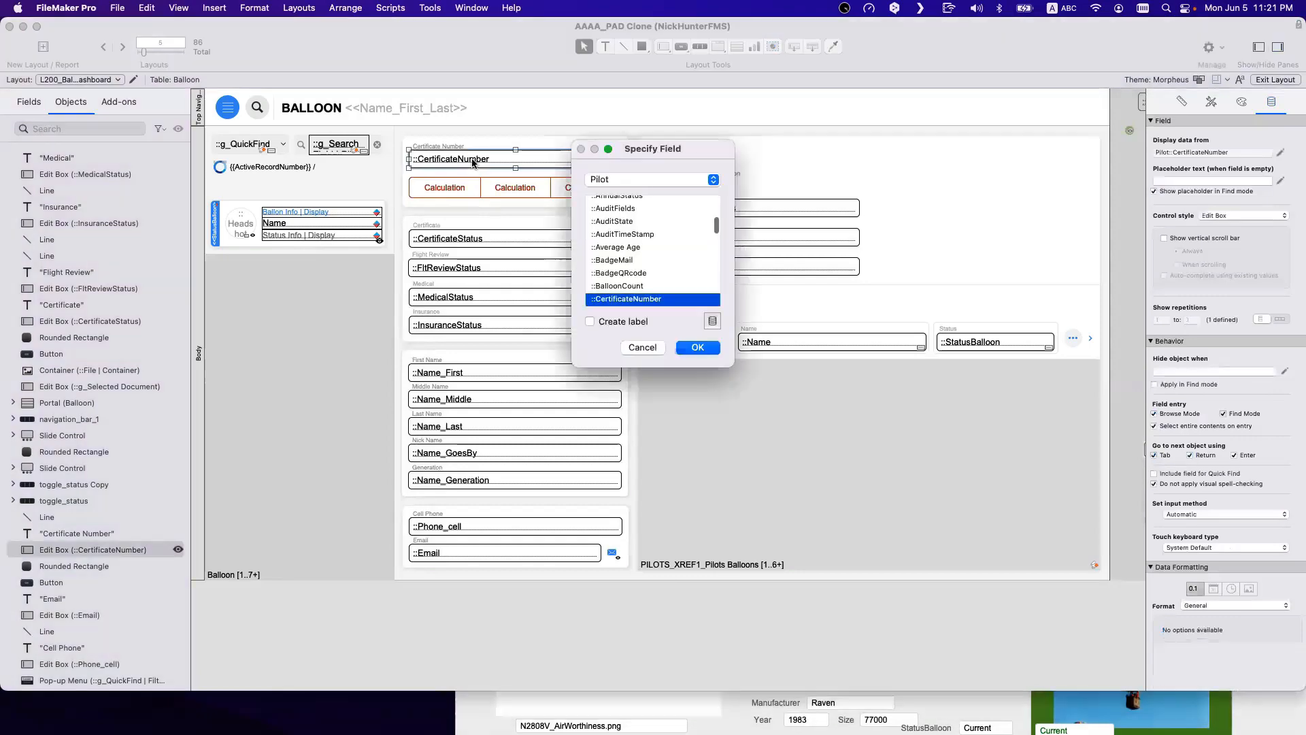
click(622, 178)
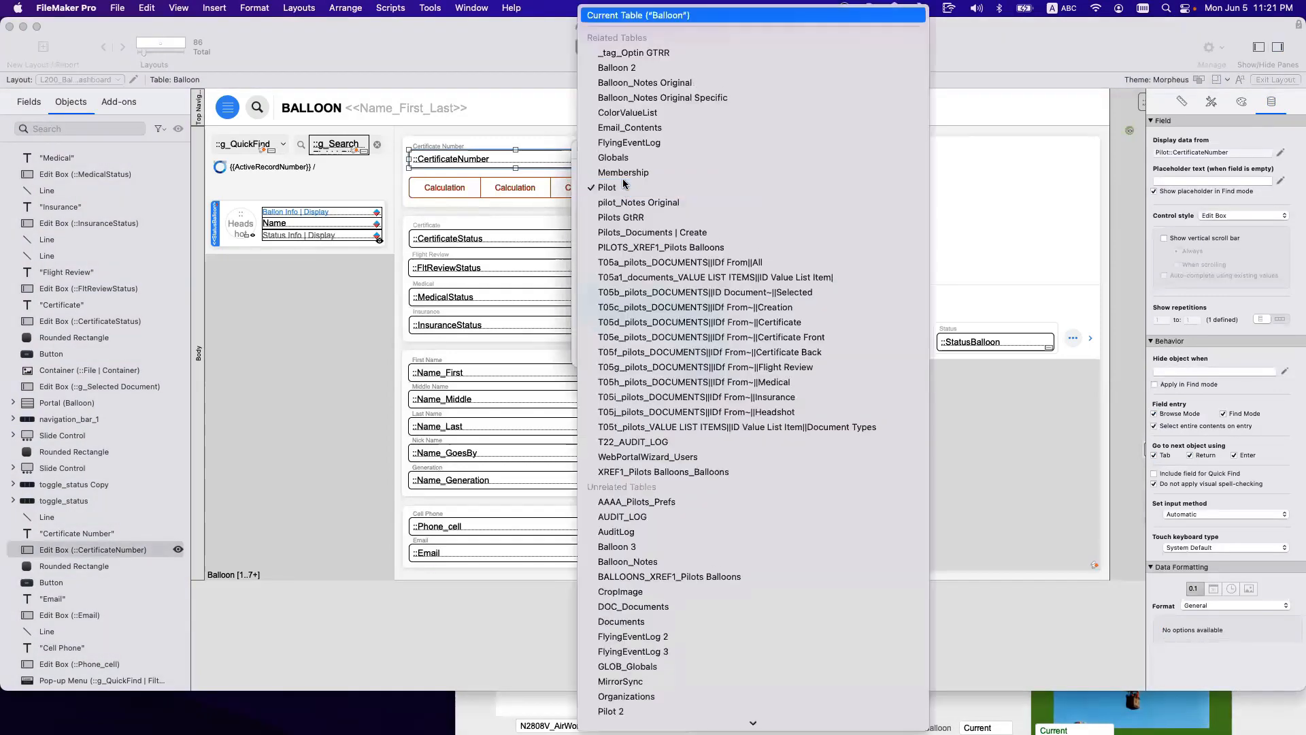
click(626, 15)
click(656, 258)
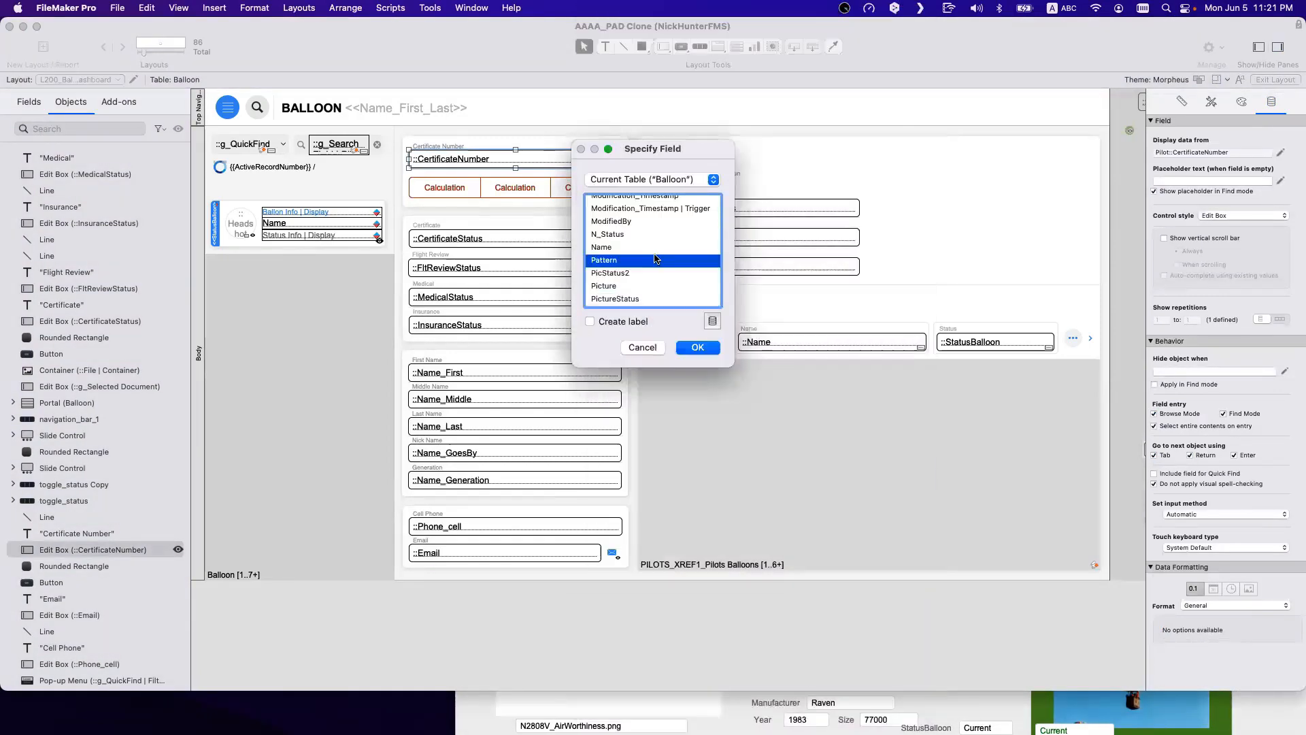
key(b)
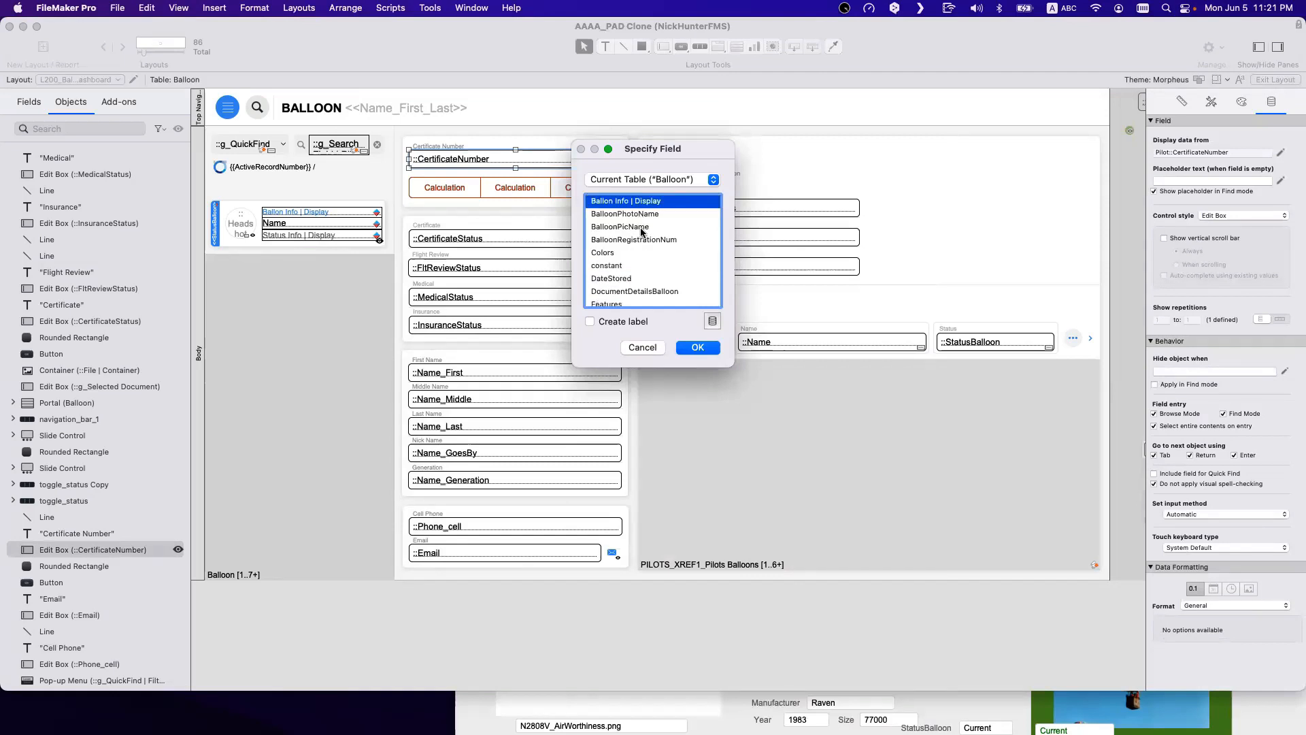
click(633, 255)
scroll(633, 255, down, 1)
text(na)
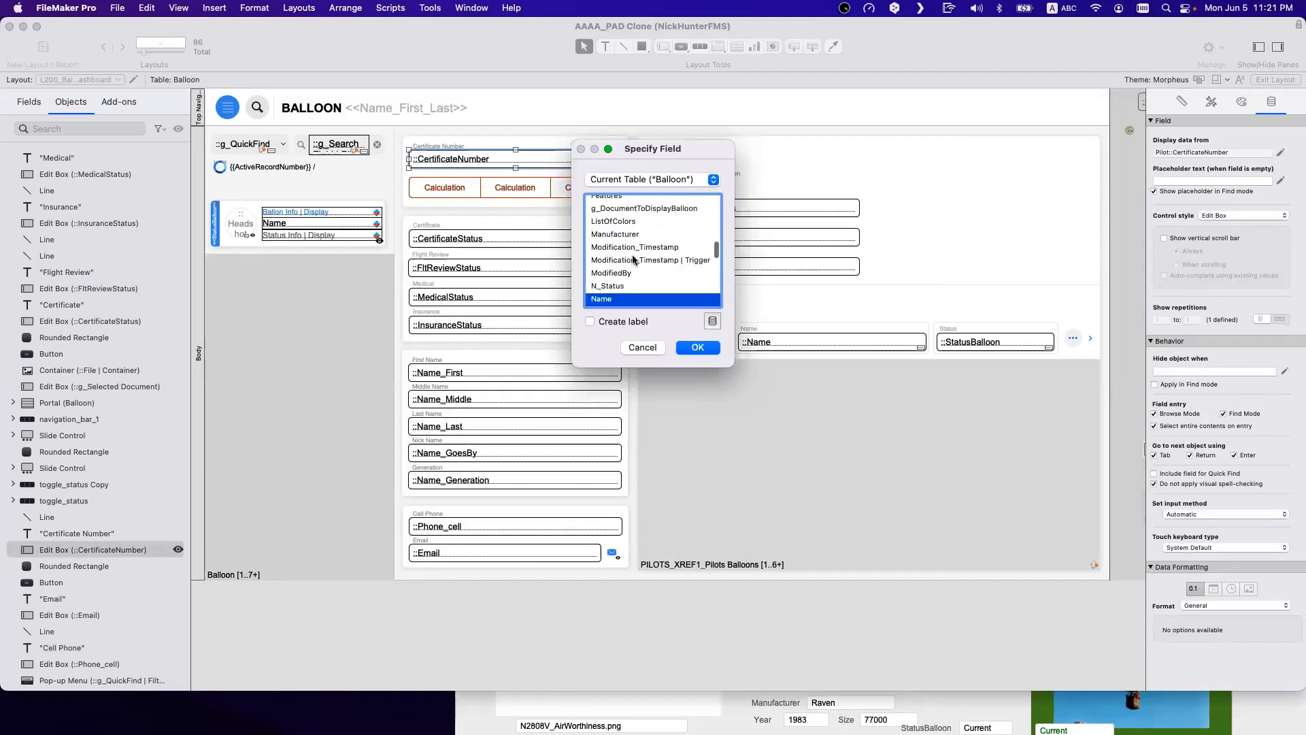
click(709, 348)
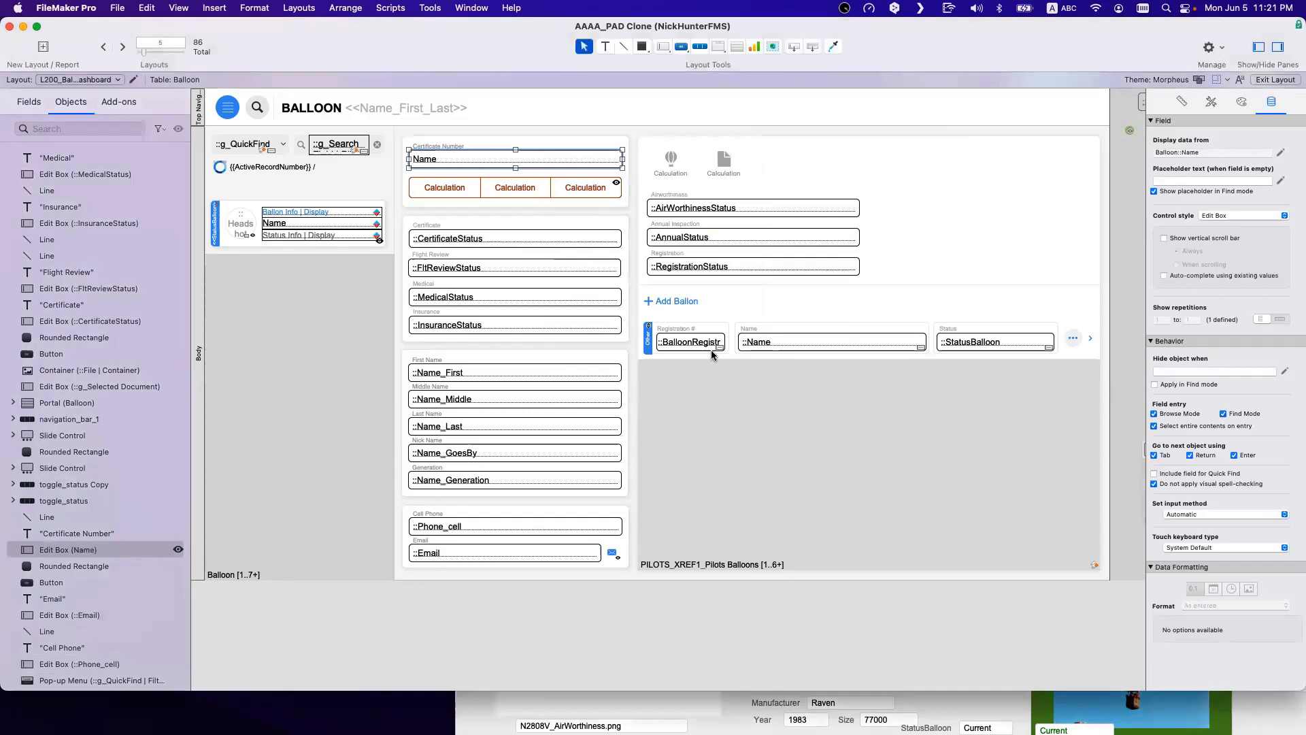
Step: Return to the Balloon Verification window, close the enlarged registration photo, and inspect the balloon's registration number field
click(947, 715)
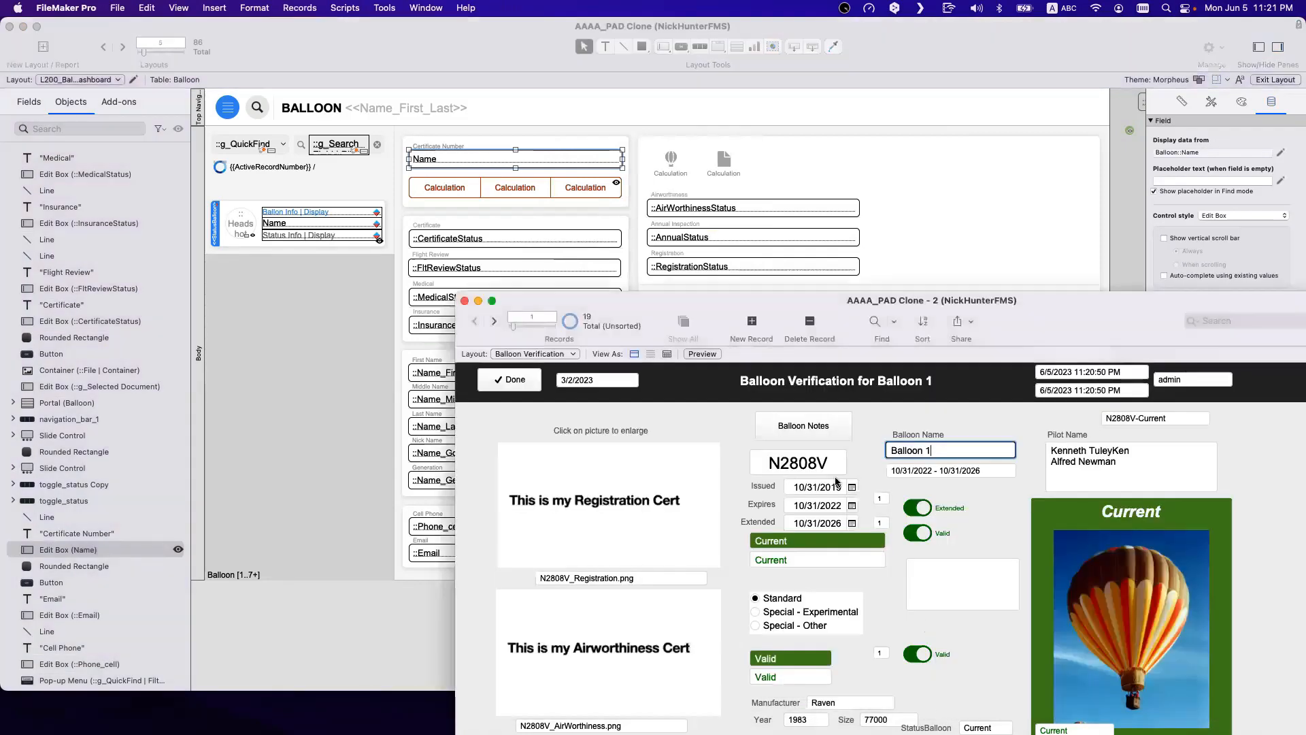
click(733, 479)
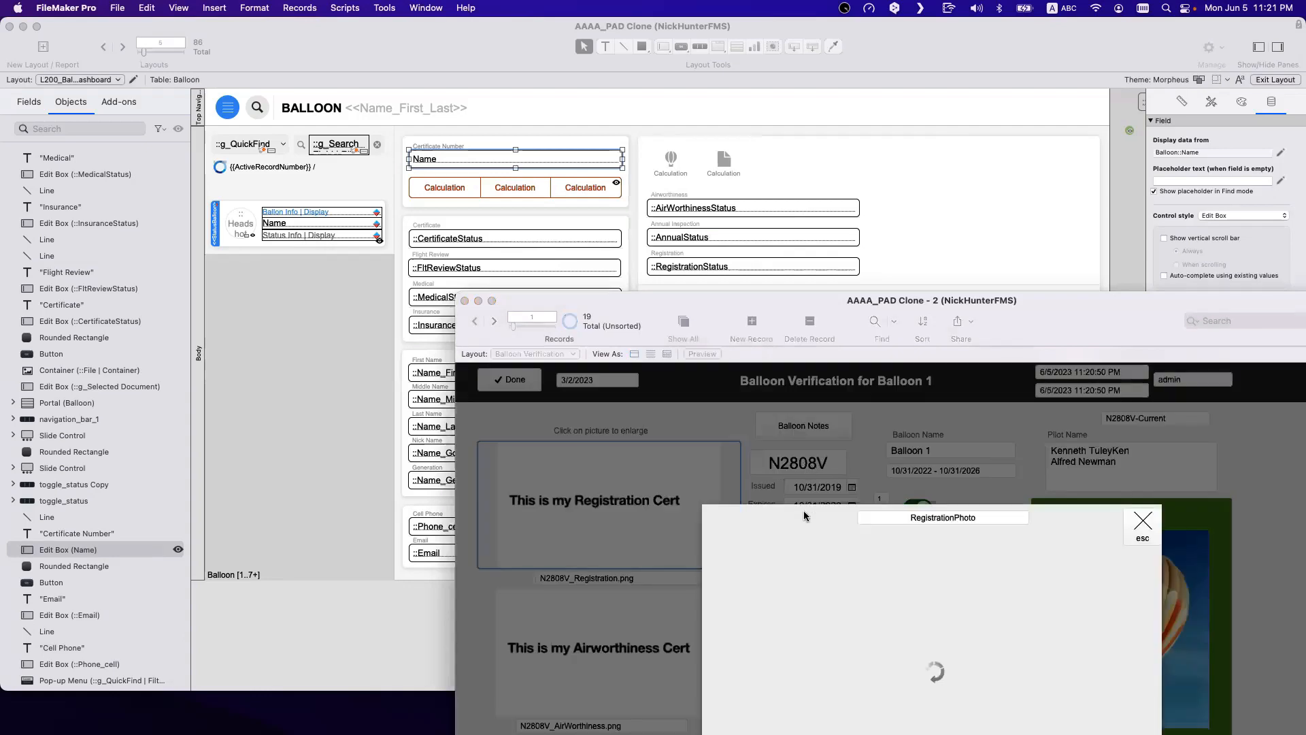
key(Escape)
click(814, 463)
drag(834, 464, 768, 457)
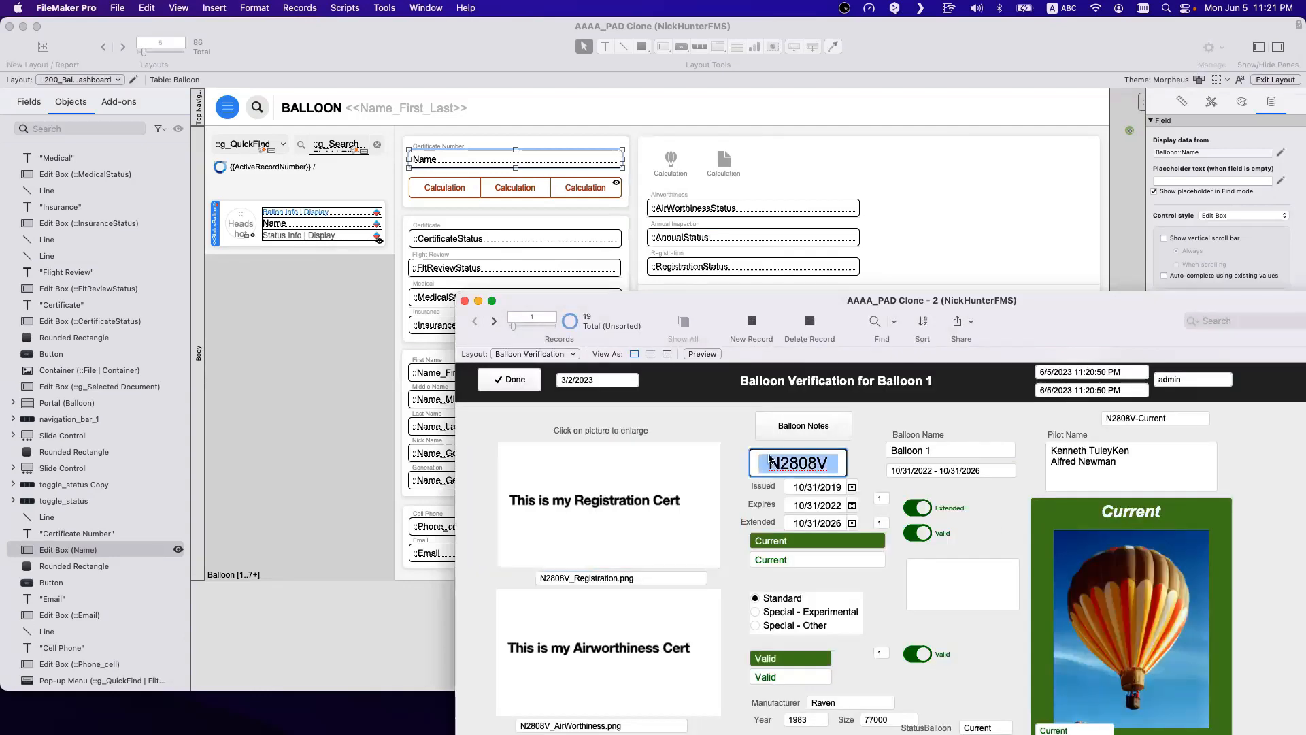
Step: Move both stacked status button bars from the card under the Name field to the off-layout area beside the QuickFind group
click(594, 210)
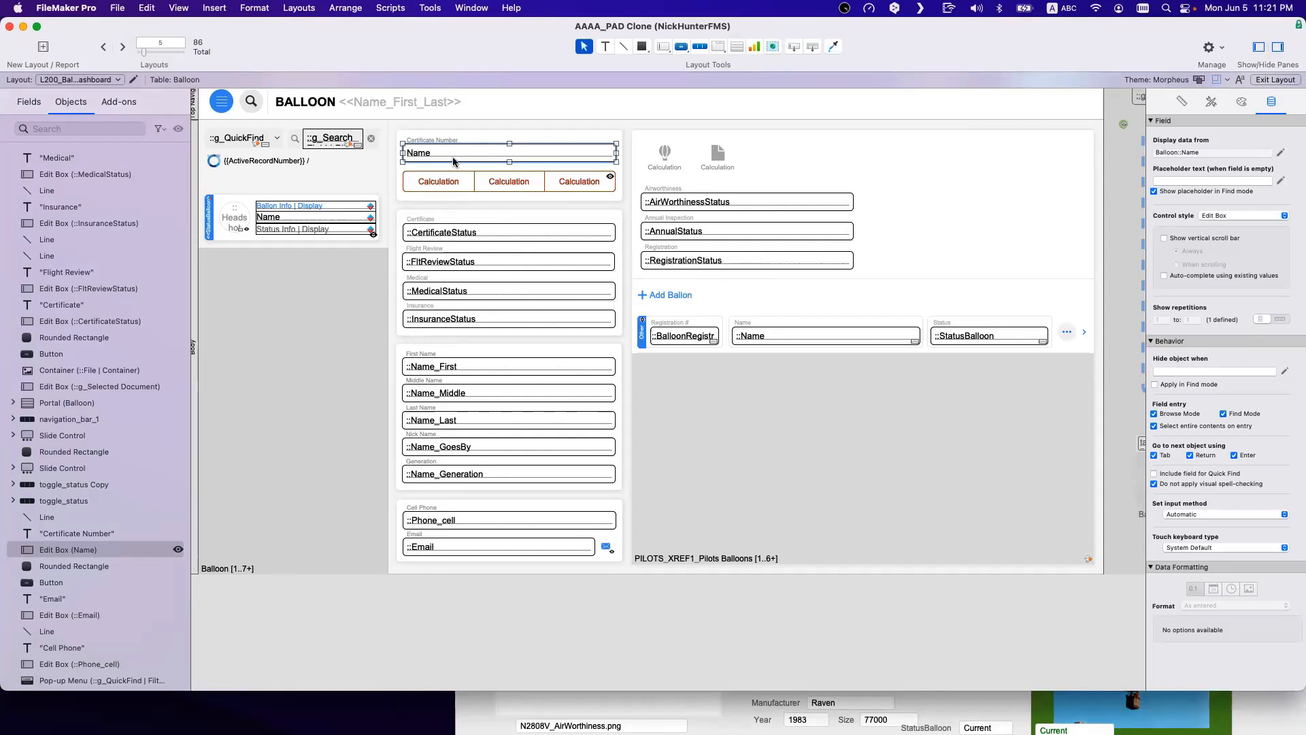
click(598, 203)
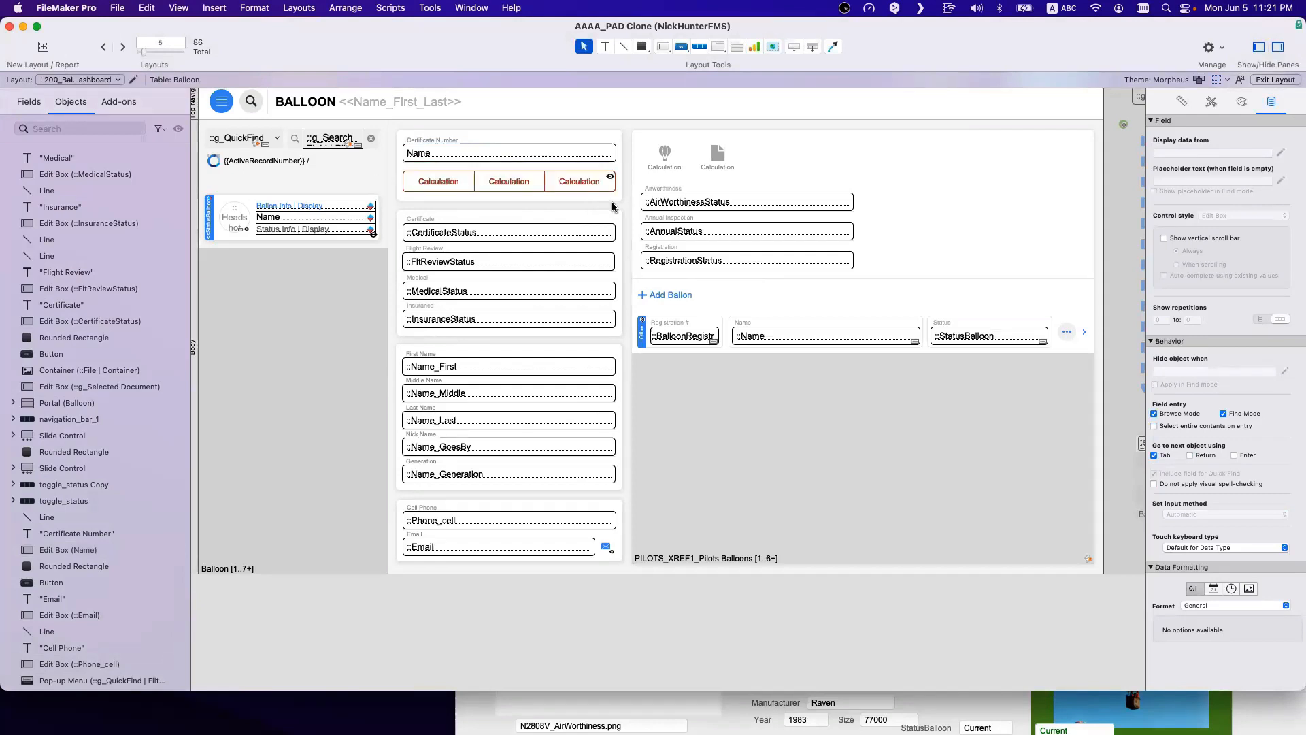
drag(624, 206, 392, 167)
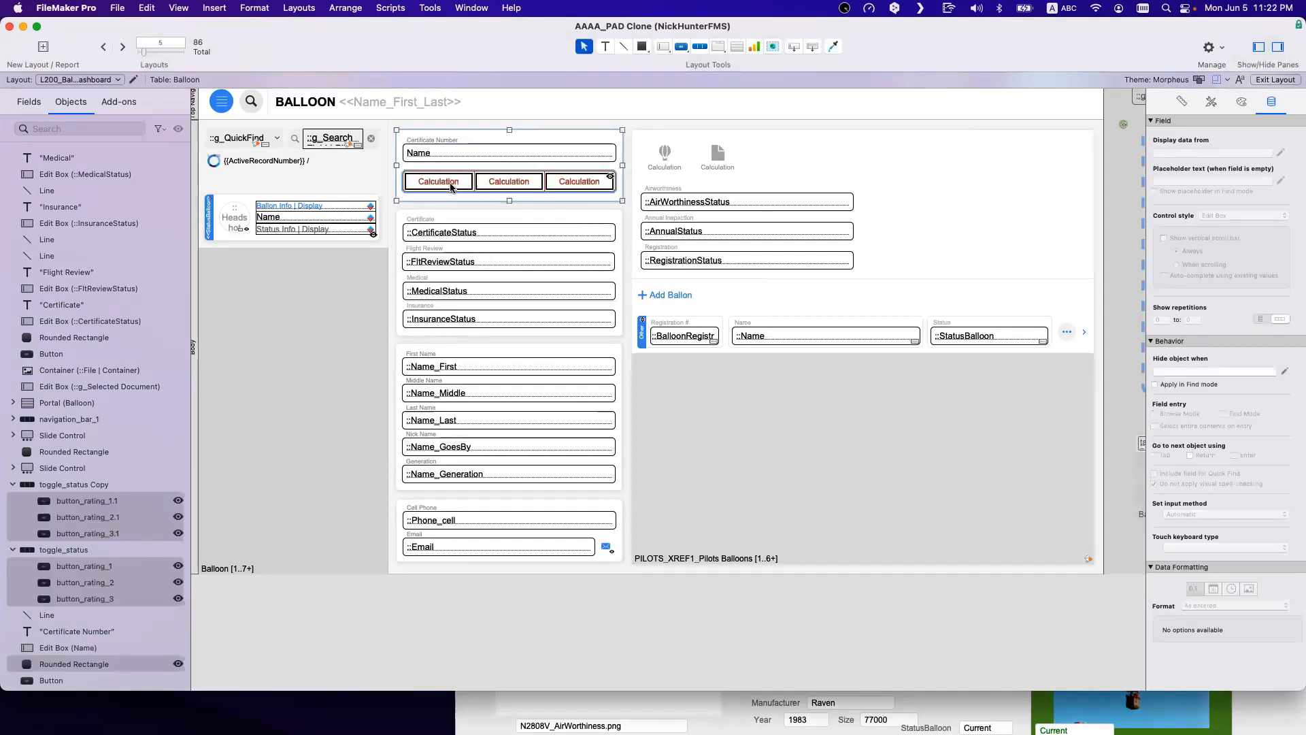
click(449, 184)
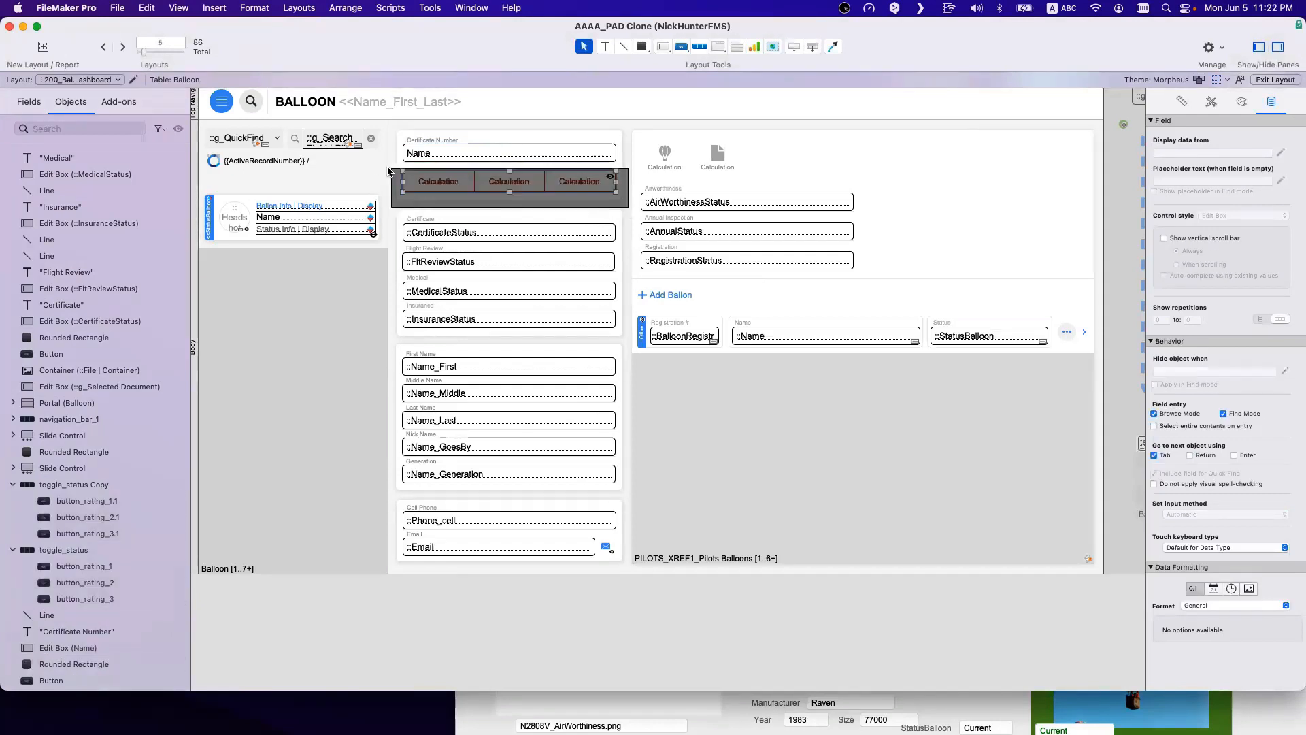
drag(443, 186, 1102, 286)
scroll(1102, 286, right, 4)
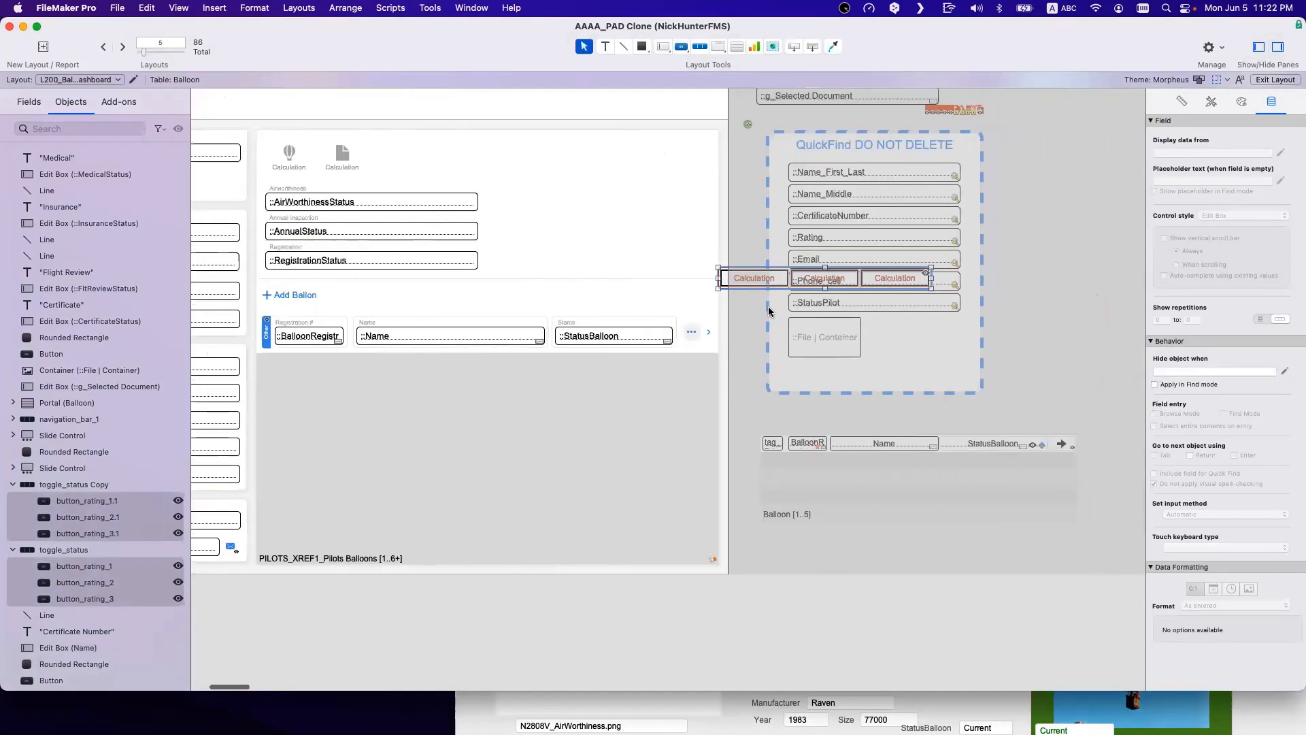
drag(746, 280, 1037, 264)
Step: Delete the five-row Balloon portal below the QuickFind group in the off-layout area
click(970, 495)
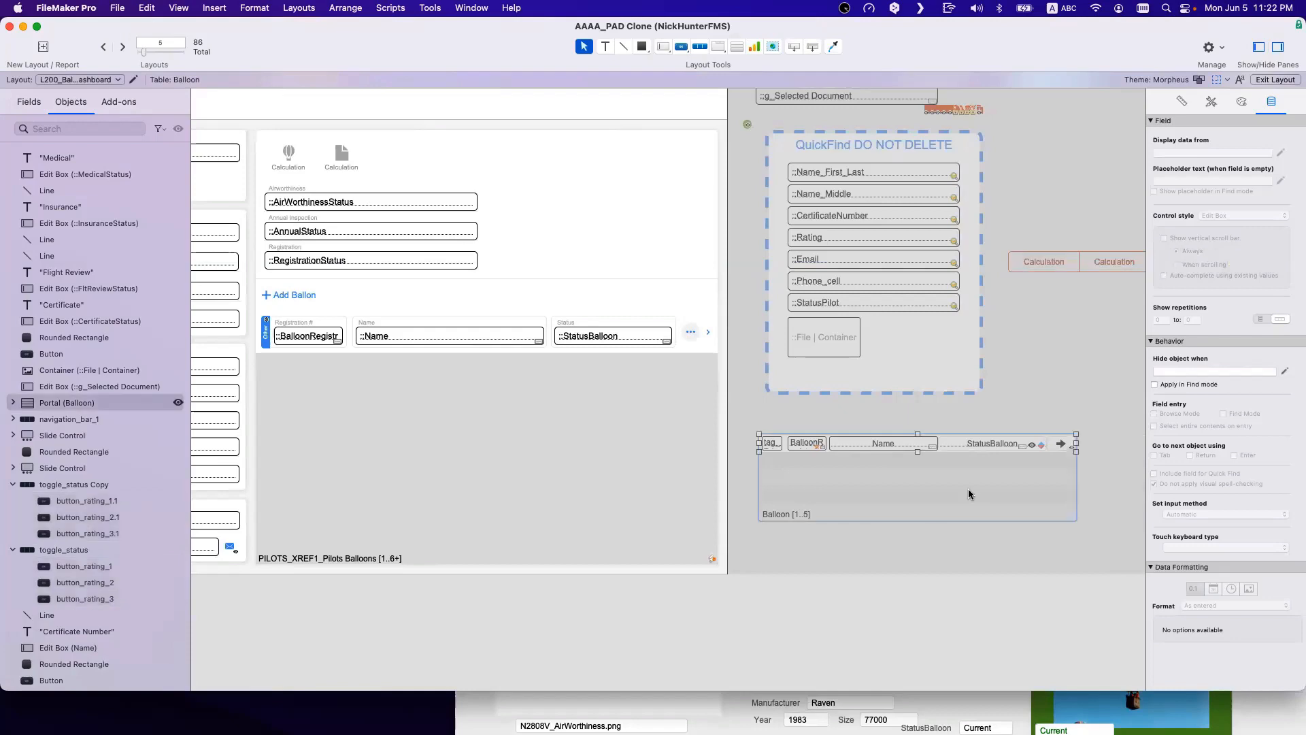
key(Delete)
scroll(846, 293, left, 10)
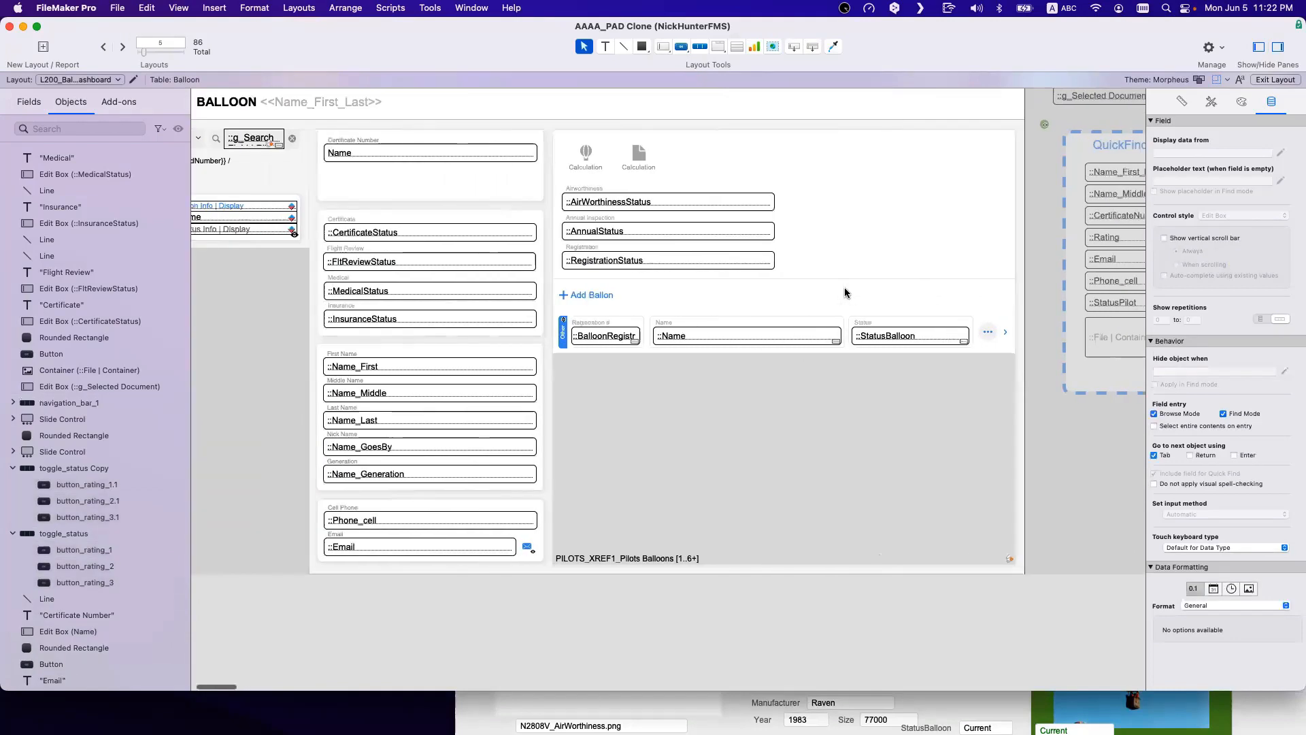
scroll(845, 293, right, 6)
scroll(845, 292, left, 6)
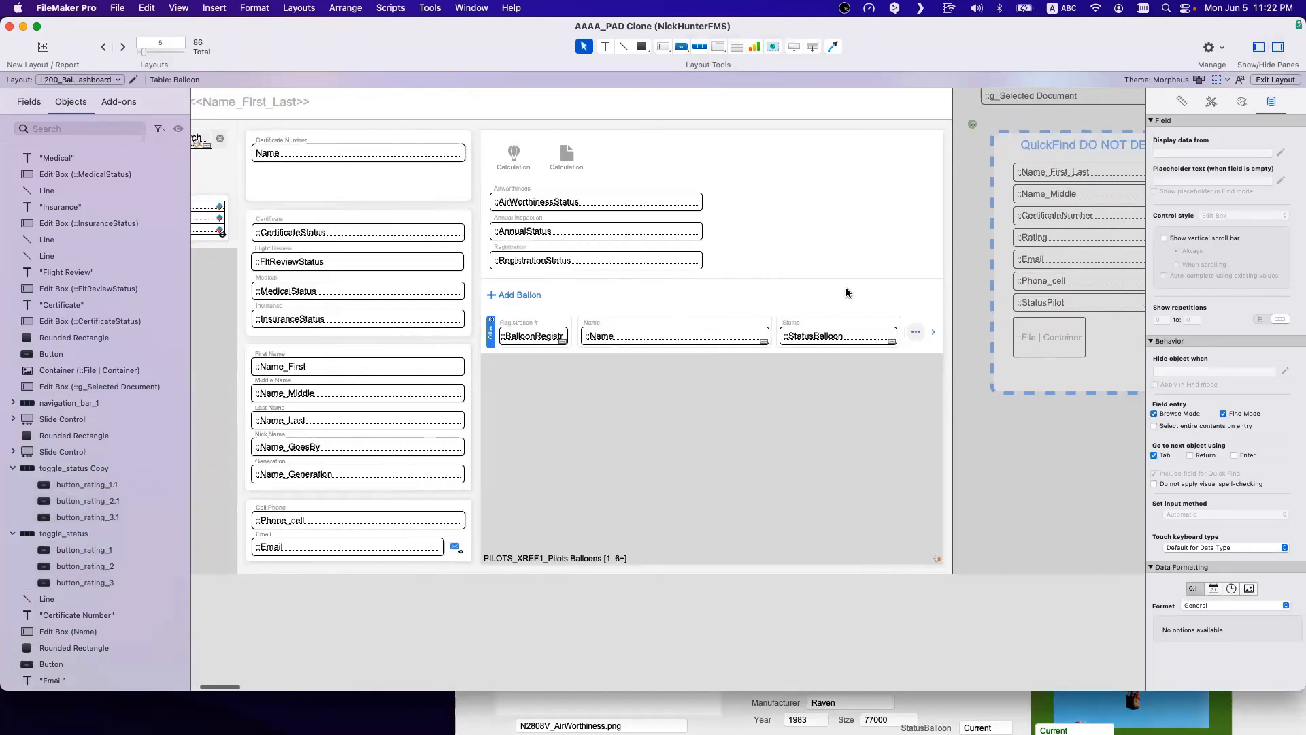
Step: Change the Certificate Number label above the Name field to "Name"
click(483, 169)
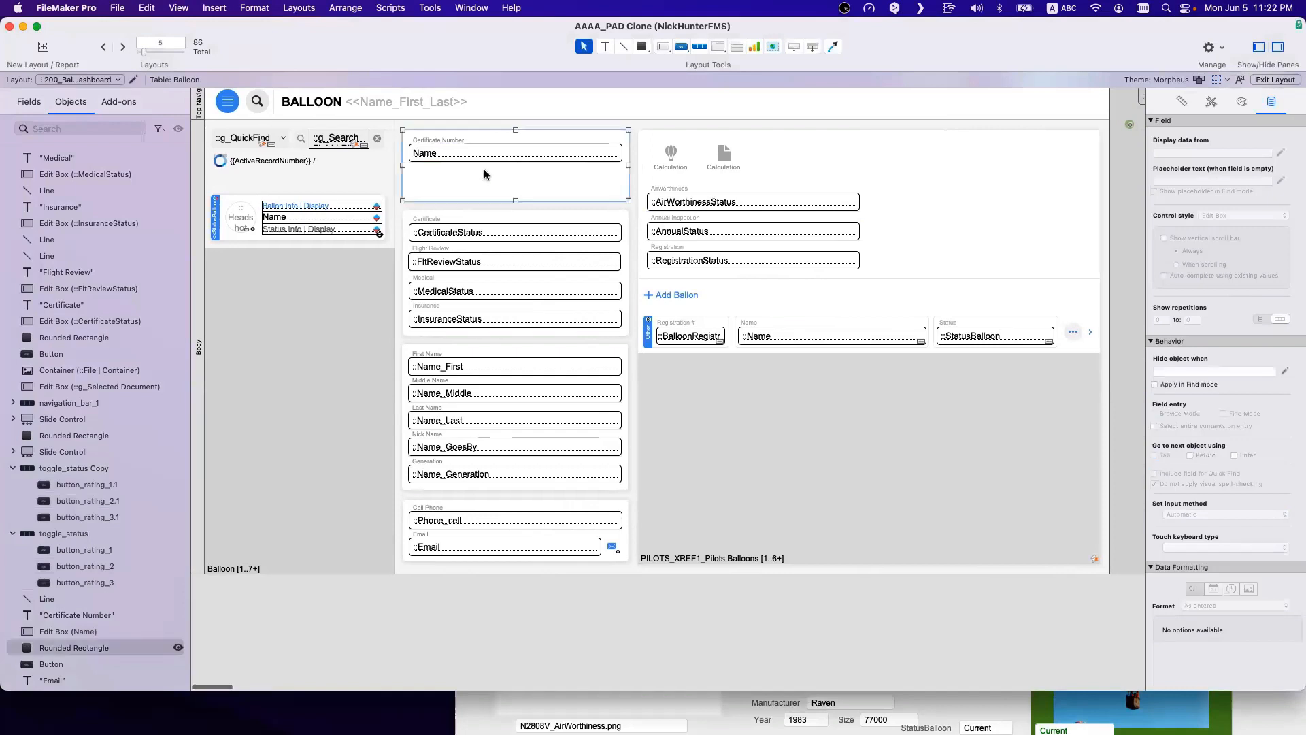
click(466, 151)
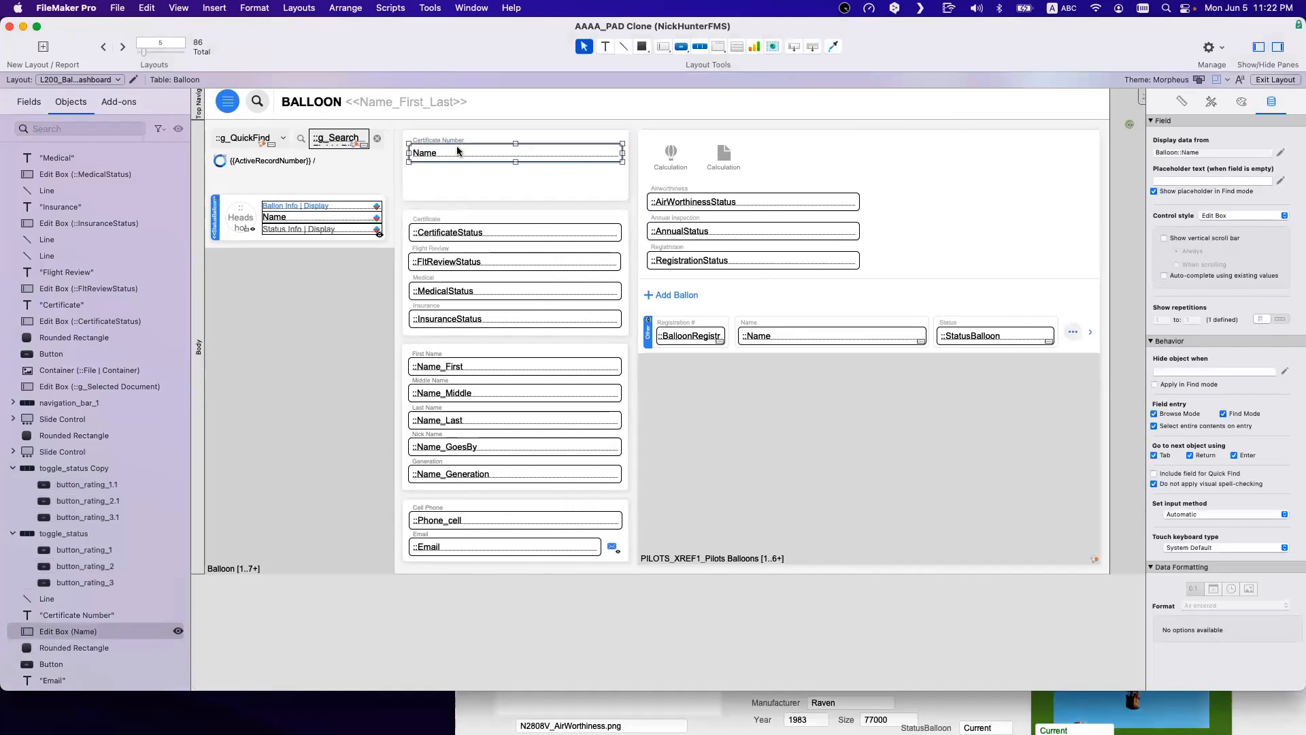
double_click(452, 139)
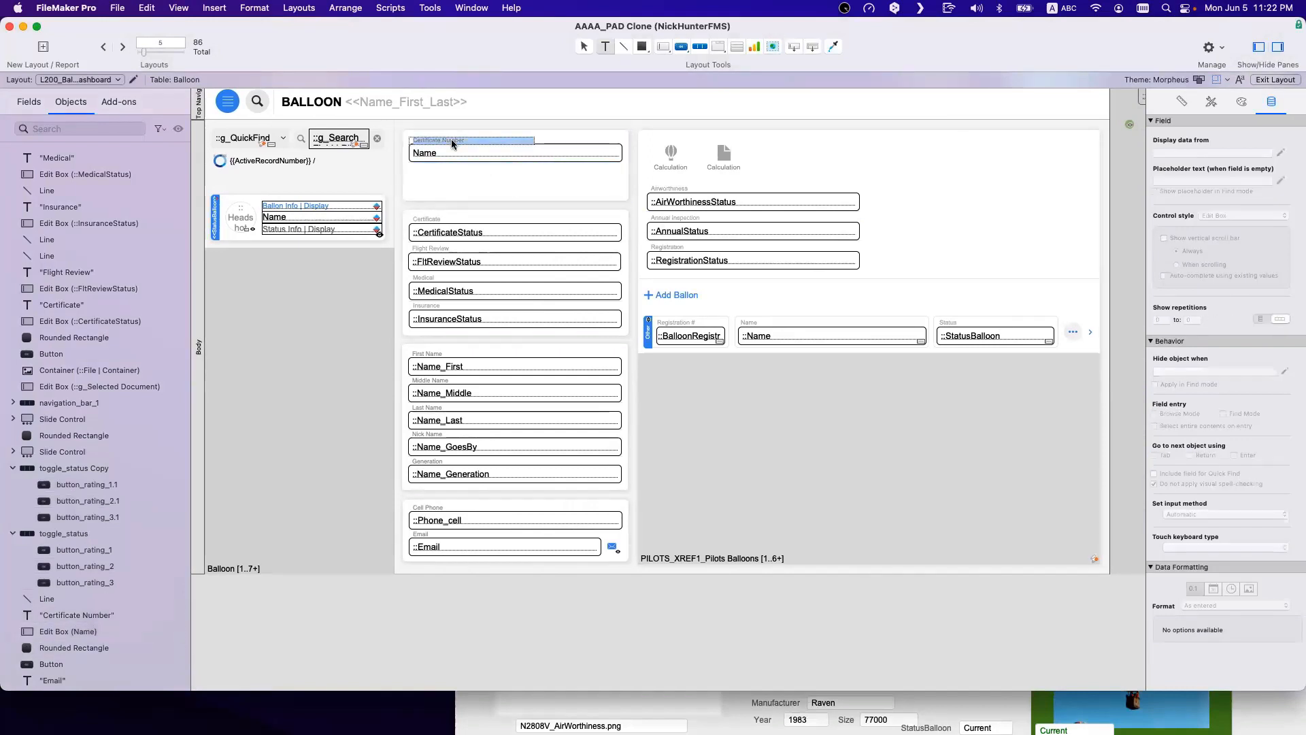
text(Bal)
click(453, 157)
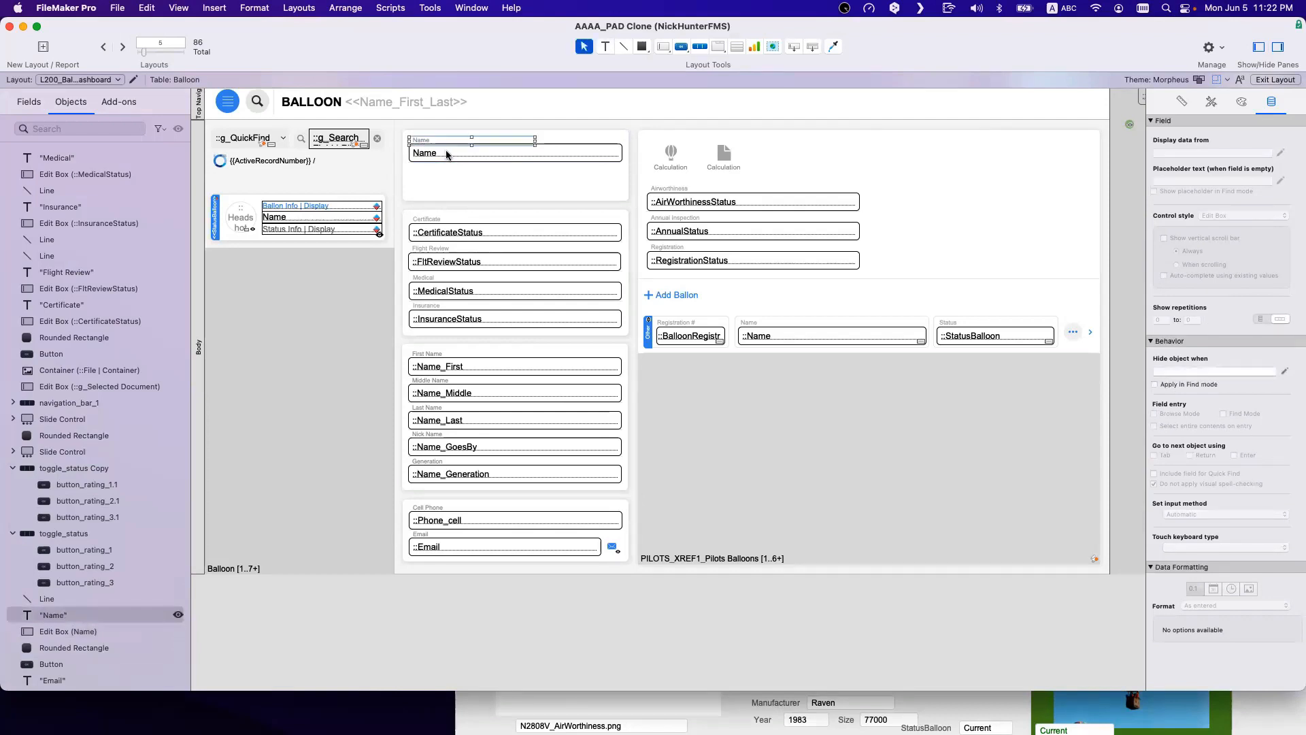
shift+click(448, 153)
drag(451, 154, 456, 158)
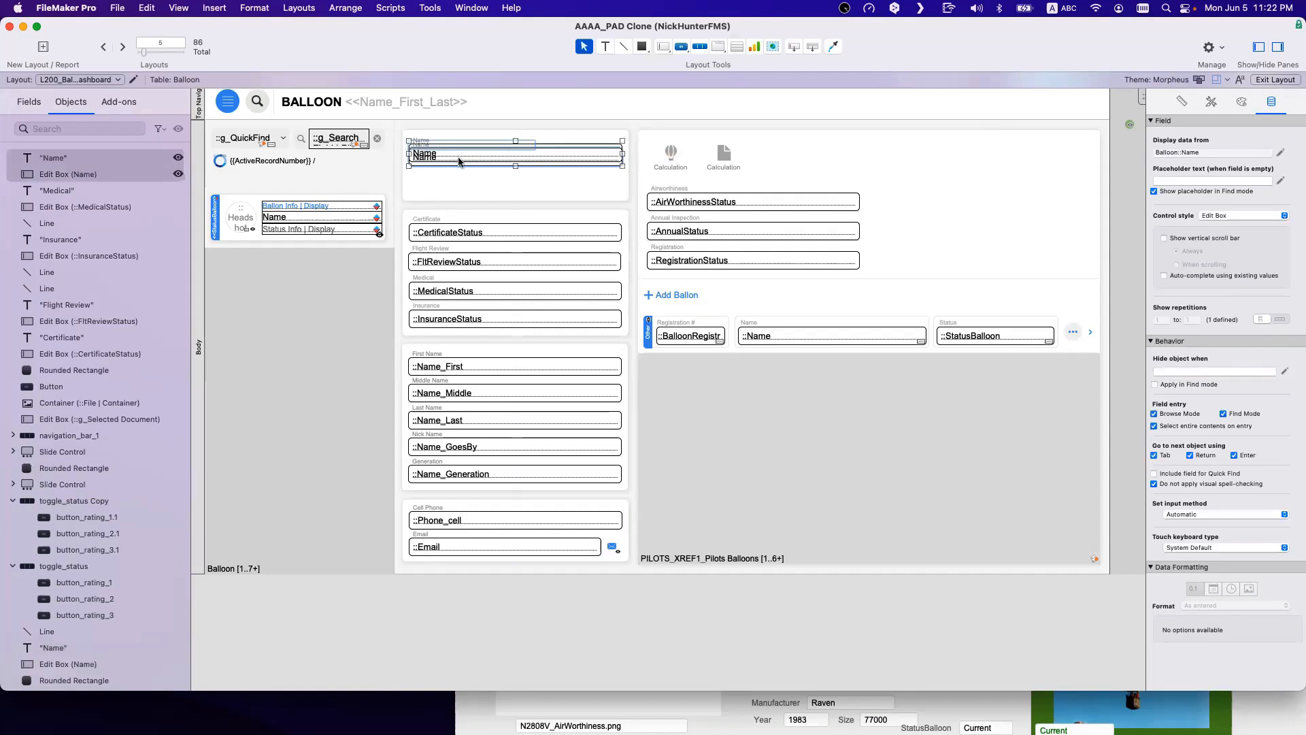
key(super+z)
click(486, 162)
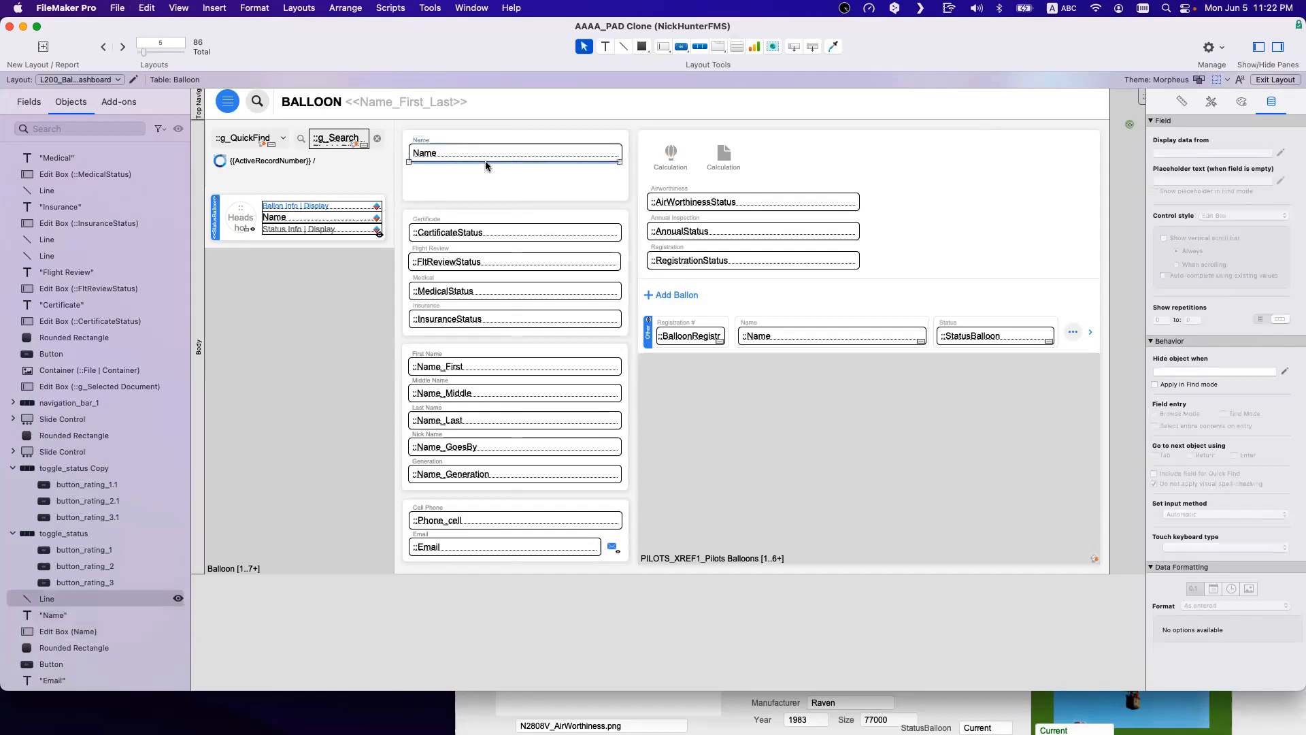
Step: Duplicate the Name field with its label and align the copy directly below the original inside the same card
click(438, 154)
shift+click(435, 143)
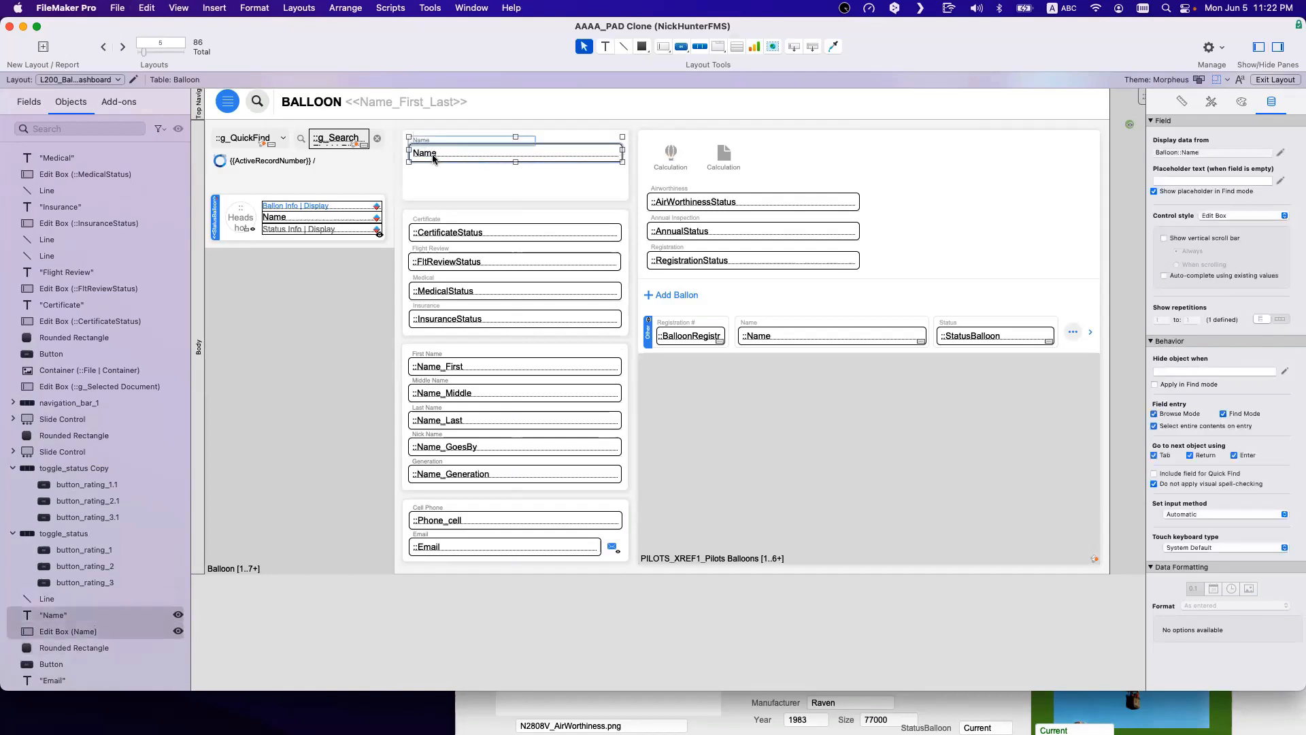
mouse_move(434, 155)
mouse_down()
mouse_move(435, 187)
mouse_move(423, 164)
mouse_up()
click(435, 190)
click(426, 175)
shift+click(423, 166)
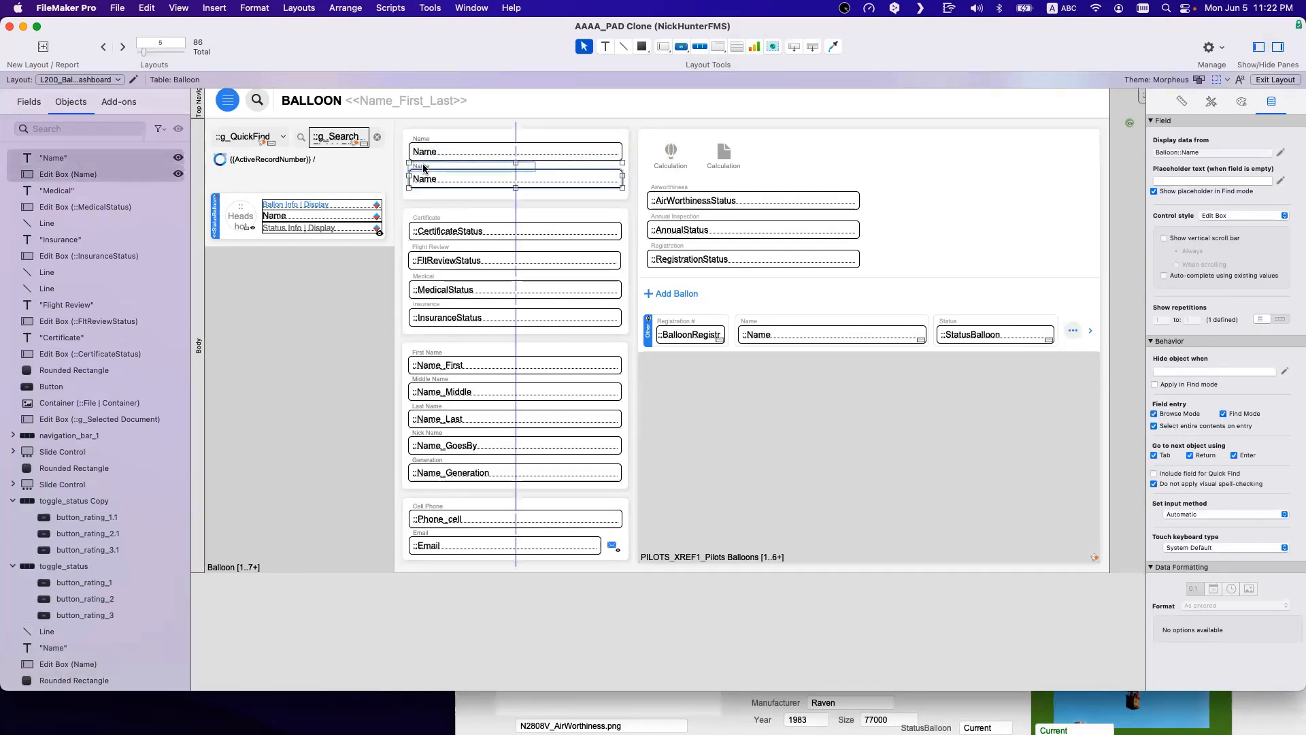
click(454, 207)
Step: Change the duplicated field's label to "Registration Number"
click(432, 168)
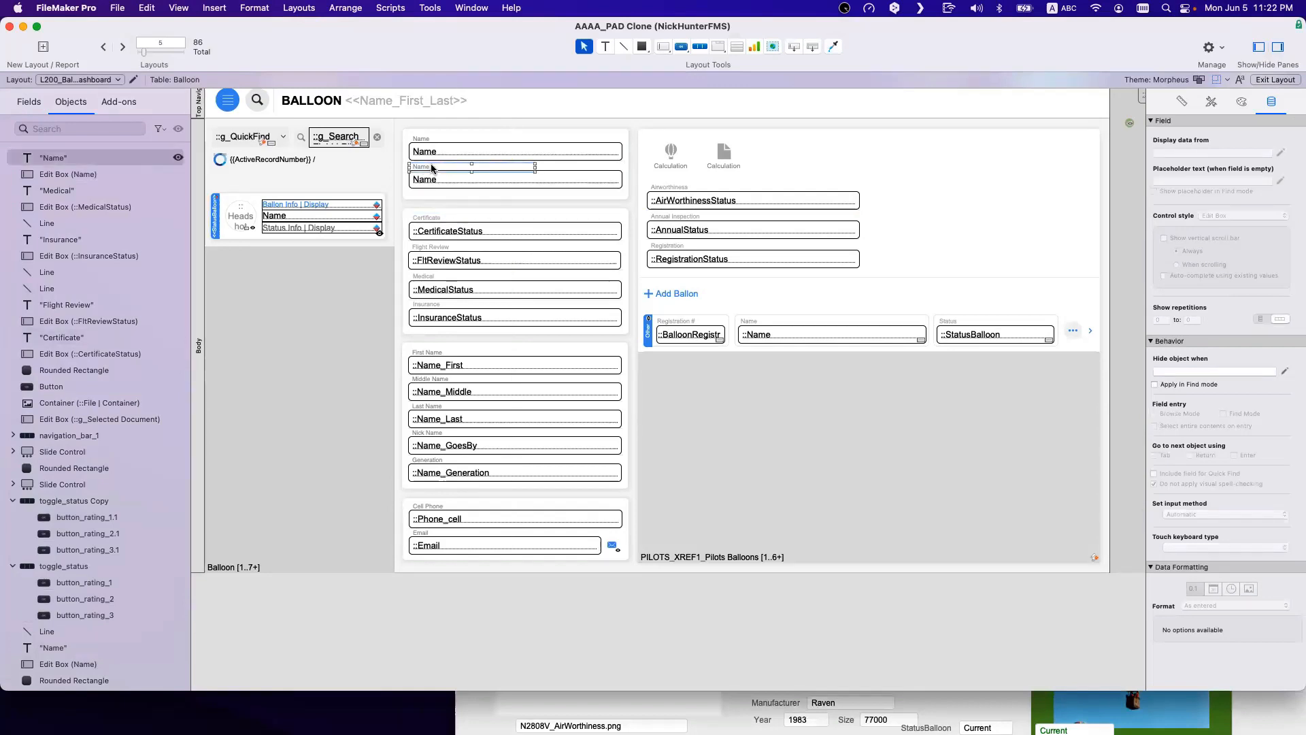
double_click(432, 167)
text(Regi)
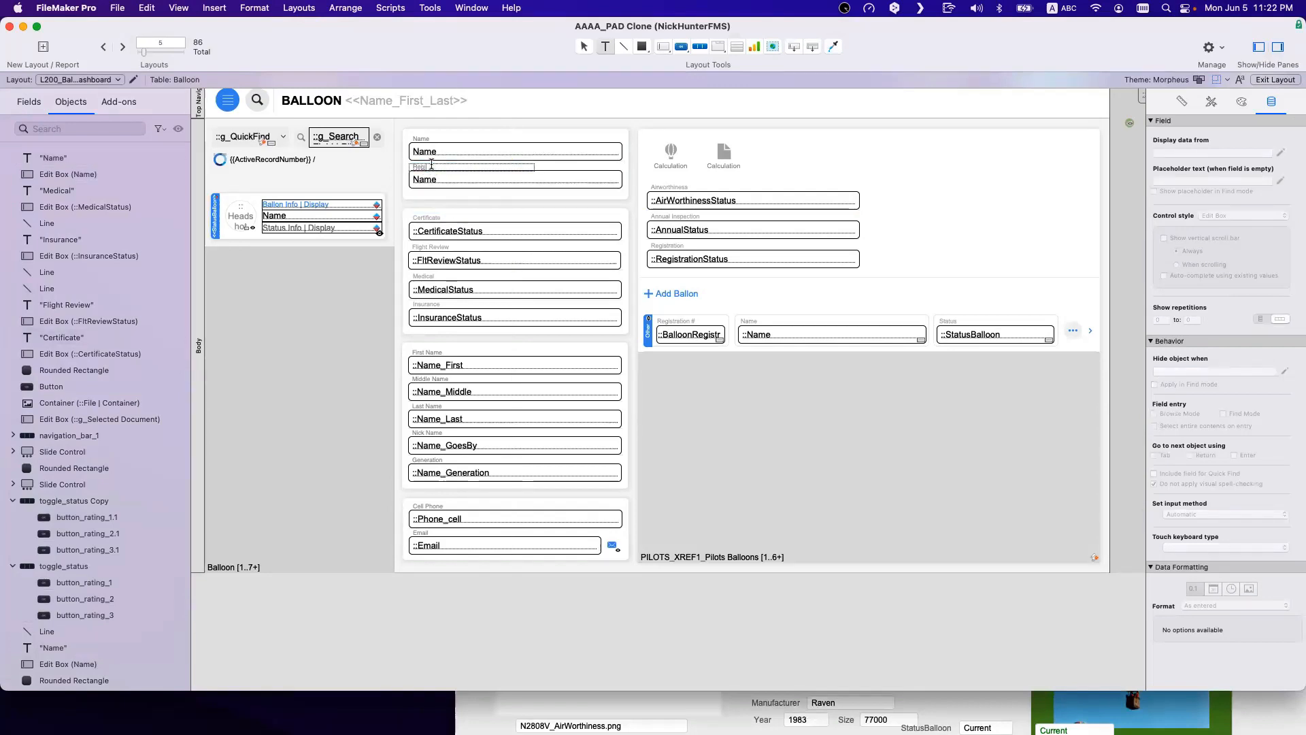
text(stration Number)
click(447, 181)
double_click(459, 183)
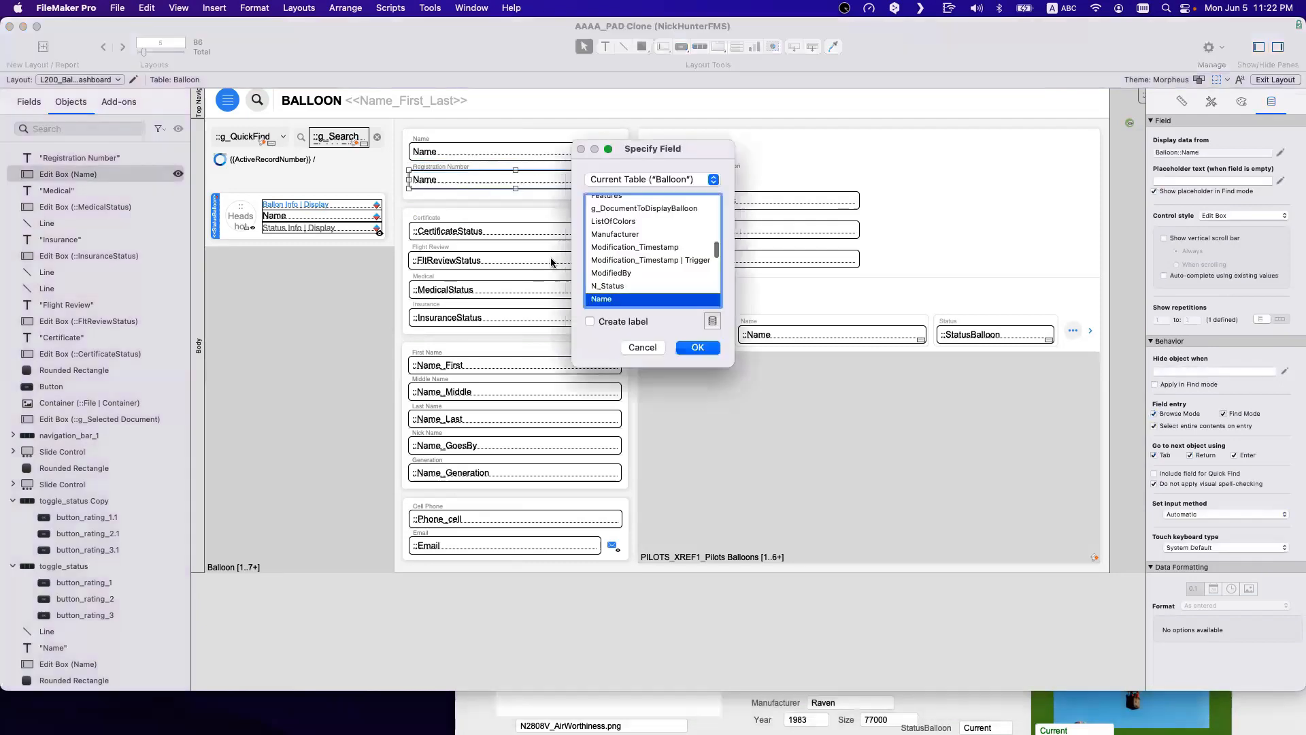
click(647, 260)
key(r)
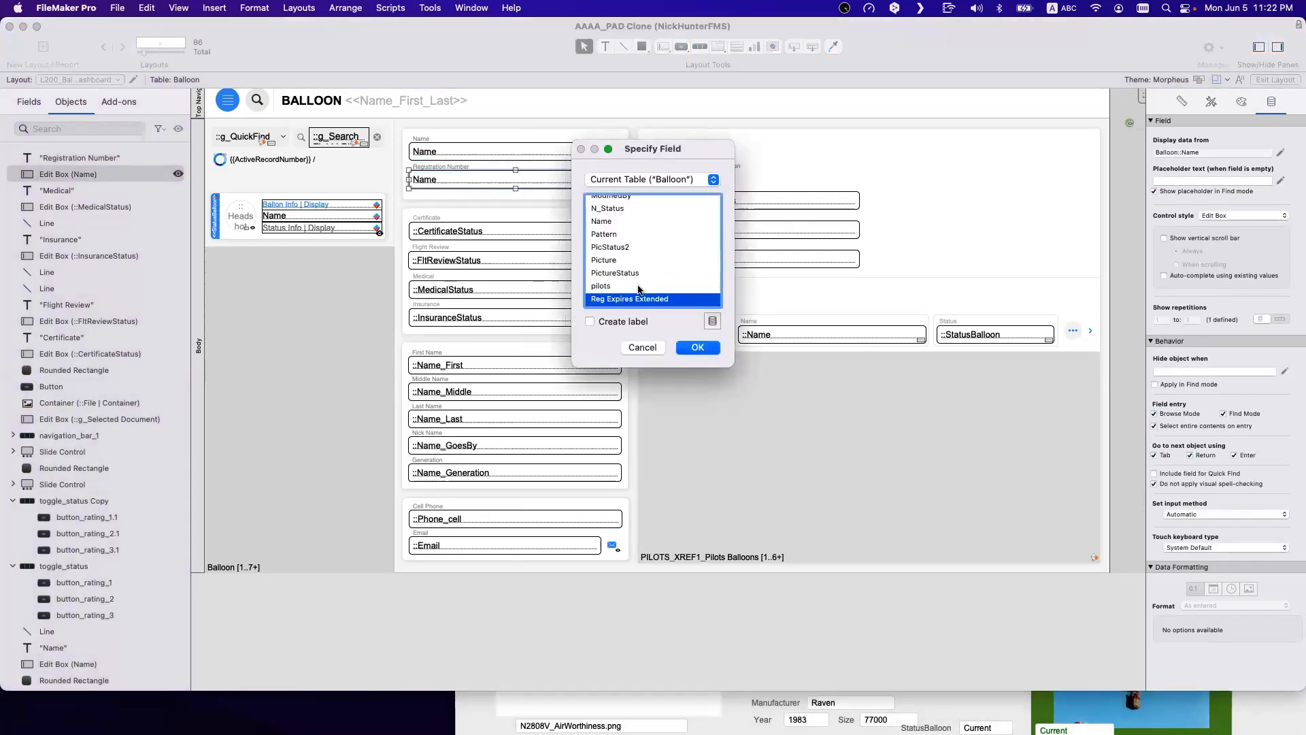
scroll(638, 289, down, 2)
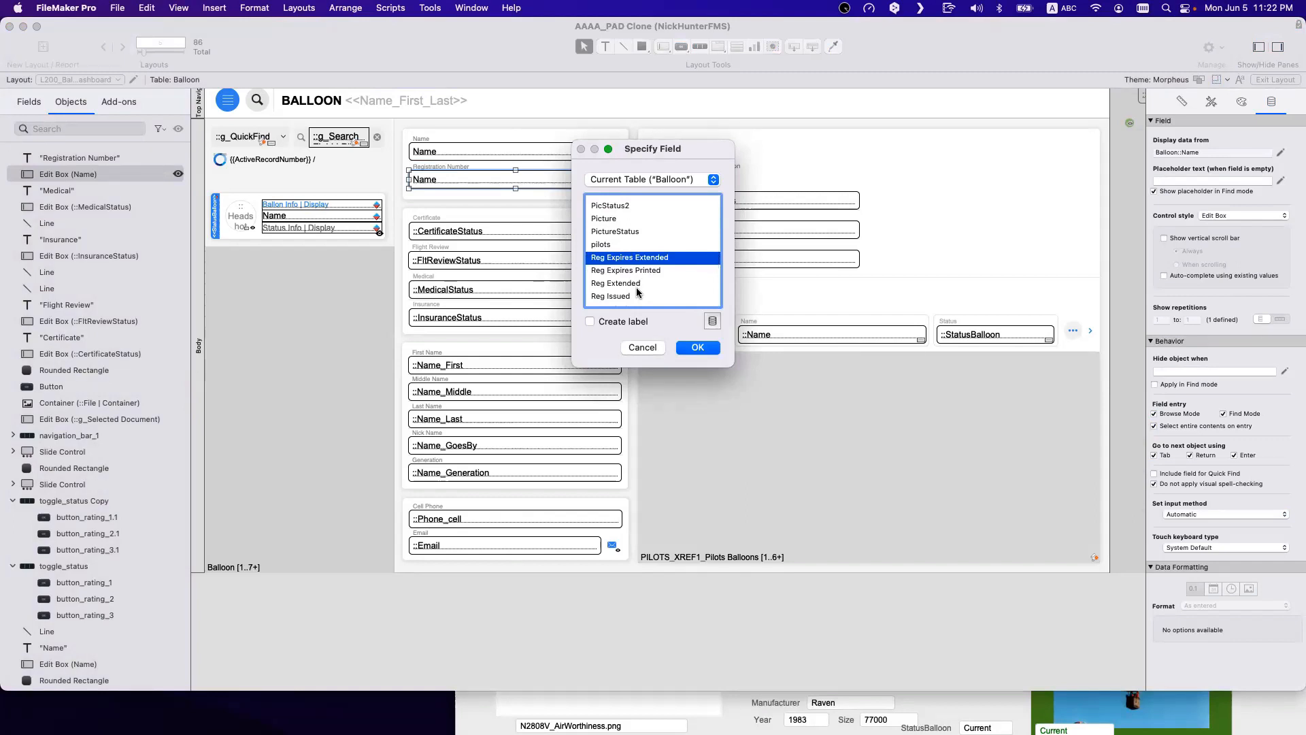
scroll(639, 291, down, 3)
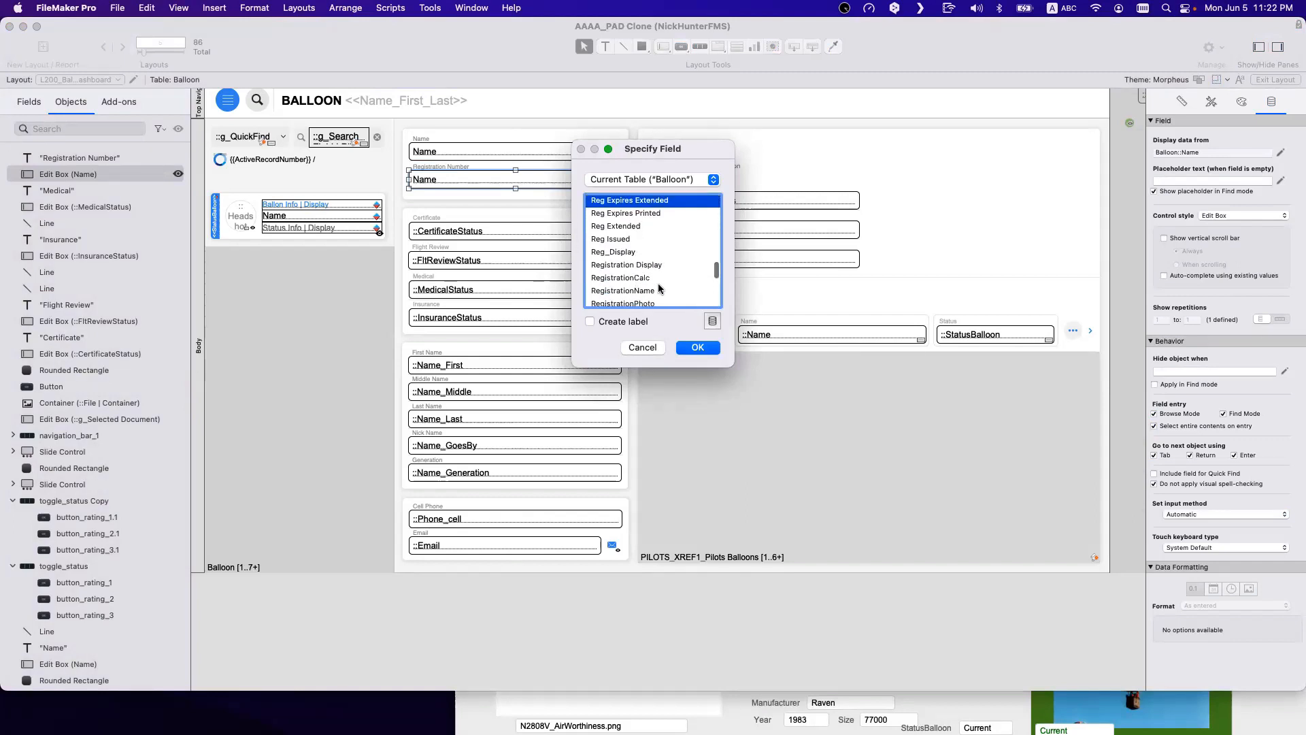
click(658, 291)
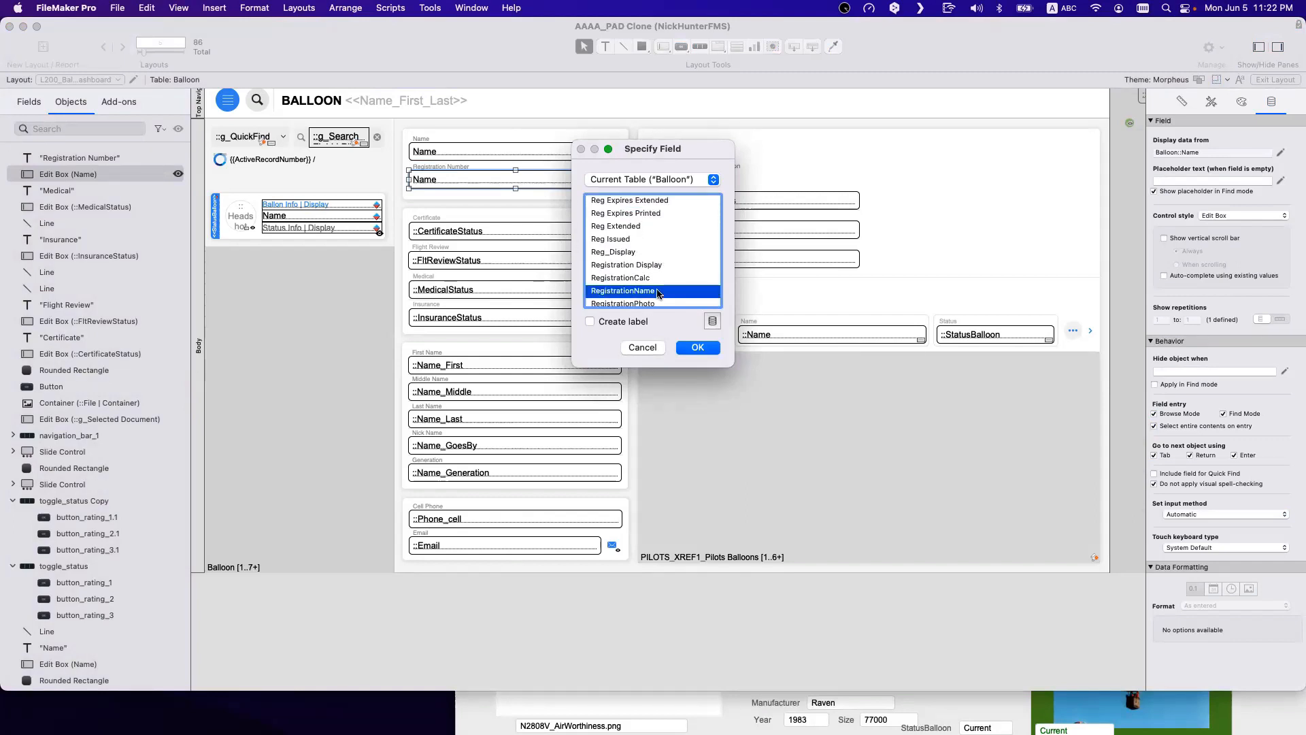
click(642, 347)
Step: Check the registration field on the Balloon Verification layout and bind the dashboard's Registration Number field to BalloonRegistrationNum from the Balloon table
click(973, 705)
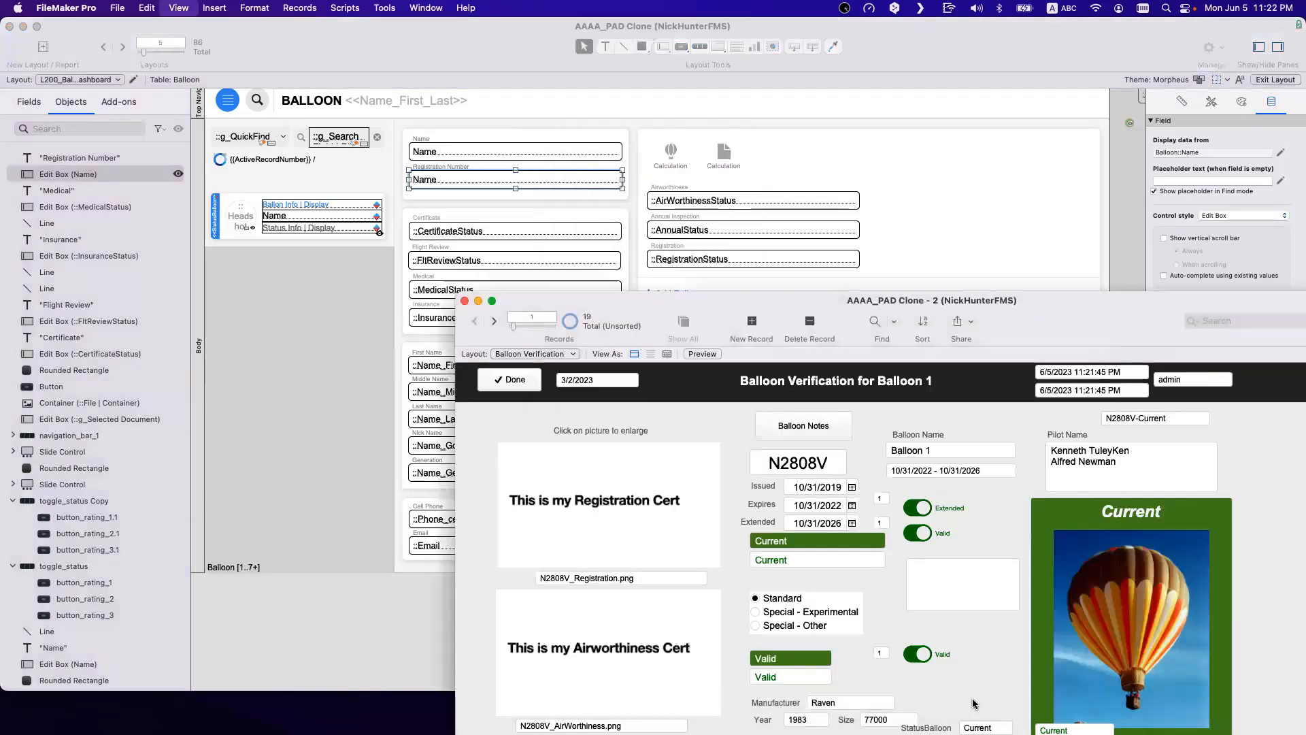
key(super+l)
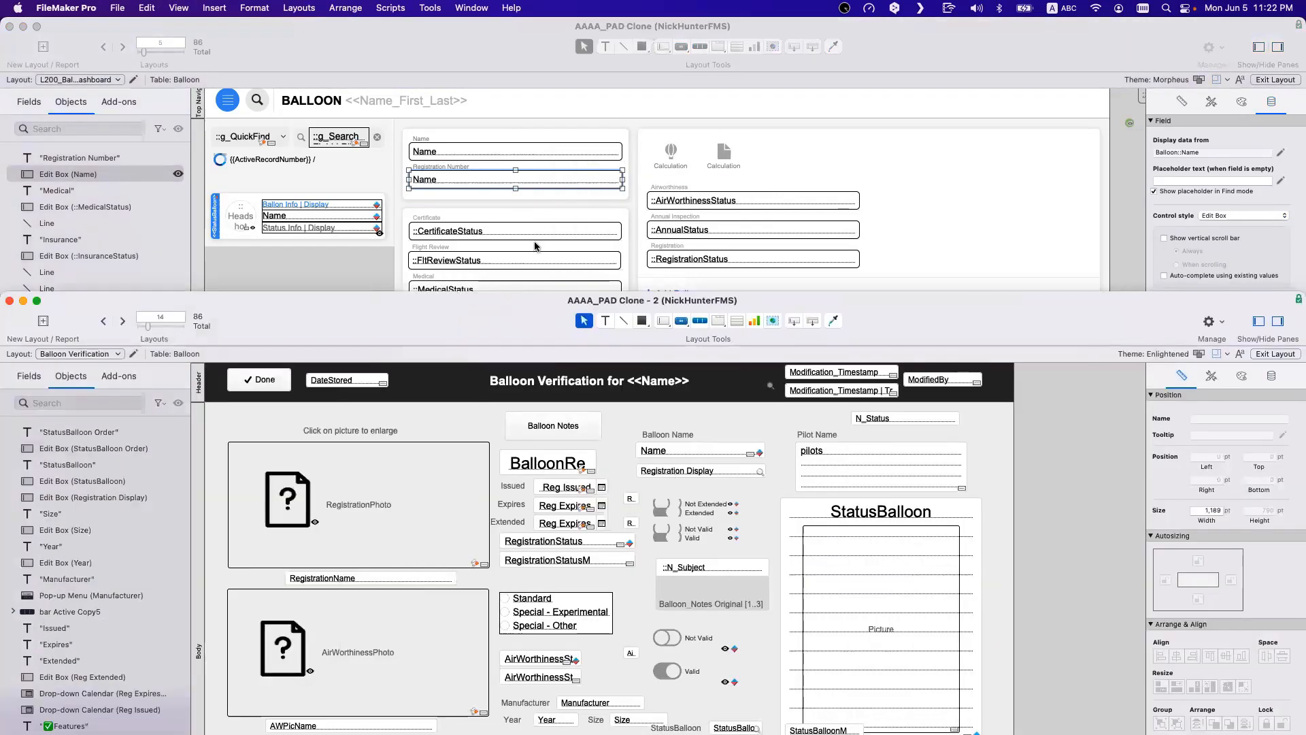
click(537, 246)
double_click(451, 179)
click(608, 249)
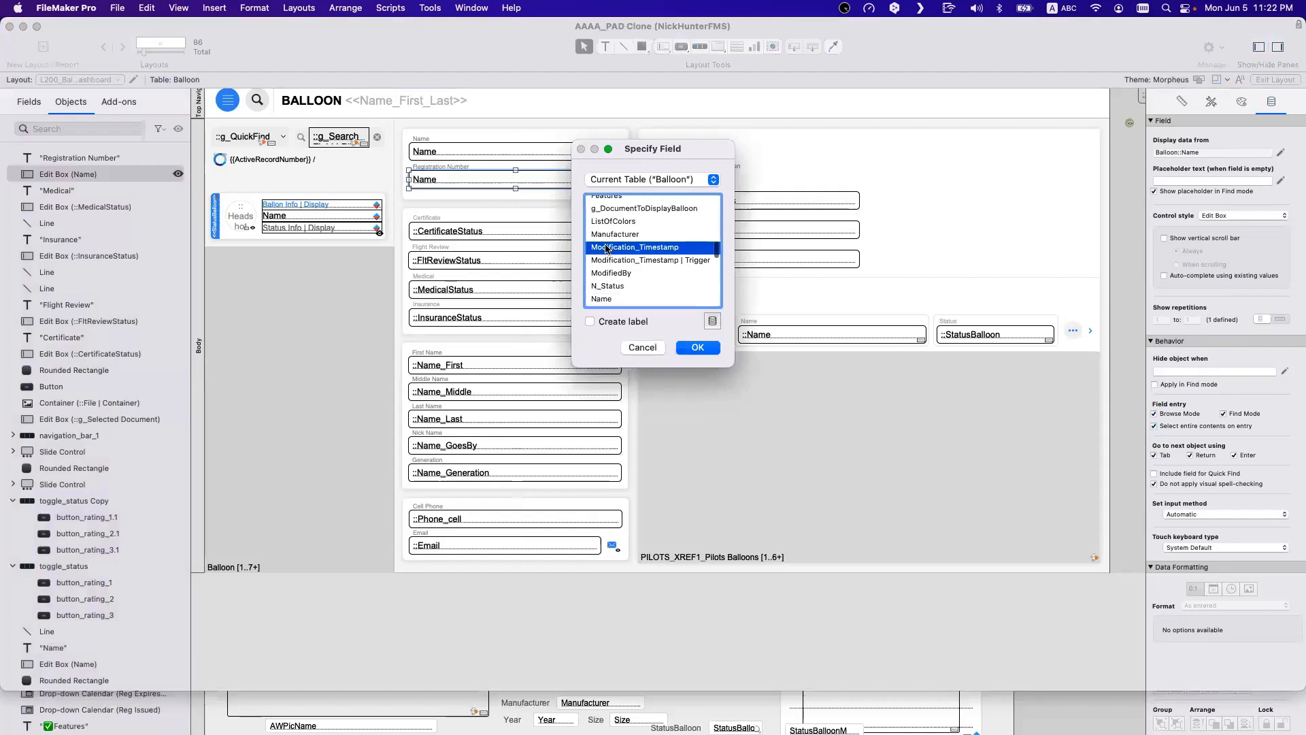
key(b)
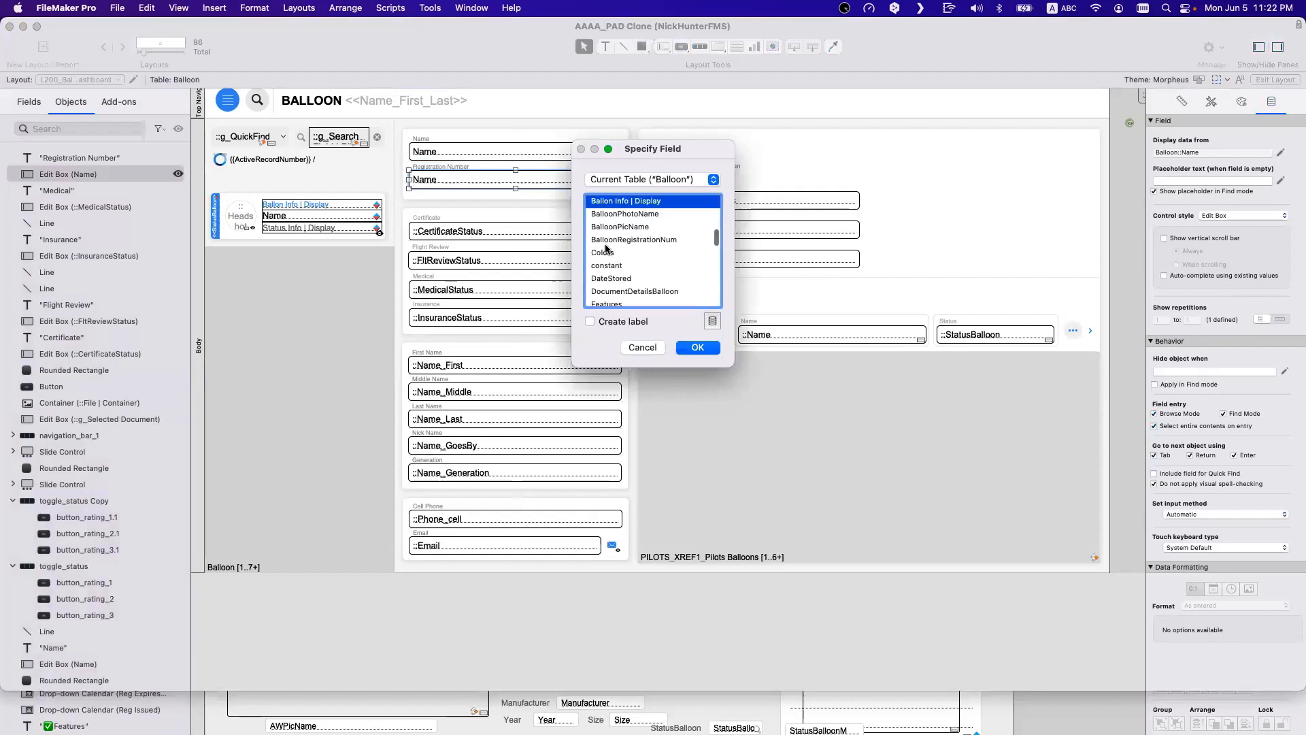
click(643, 241)
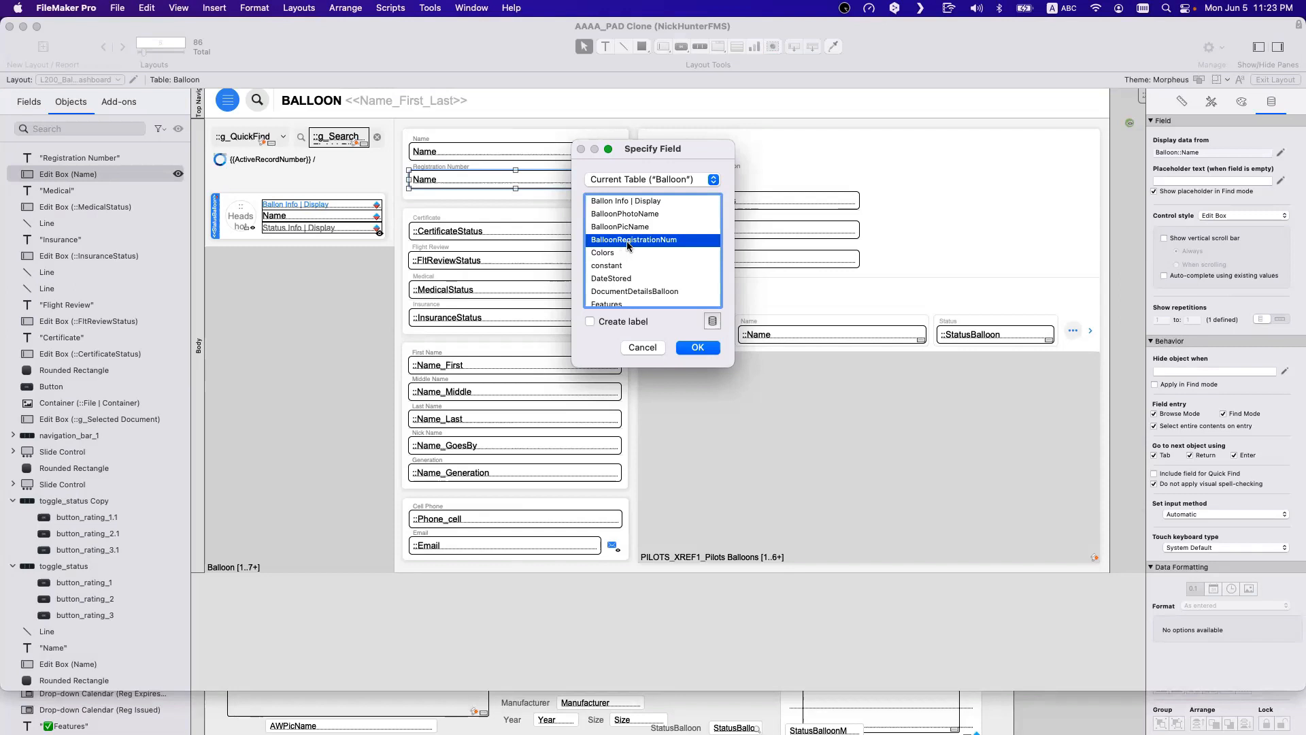
double_click(627, 241)
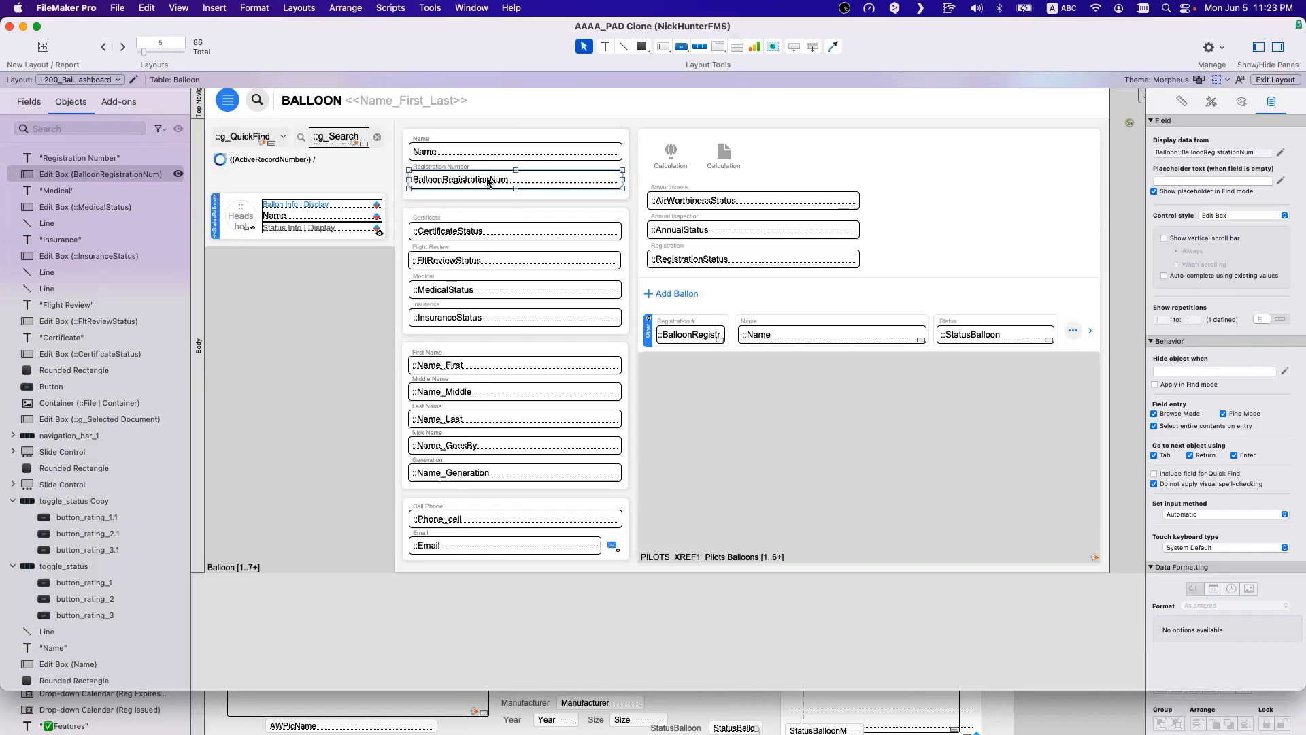
Step: Open the database definitions at the Balloon table's field list and locate the fields whose names start with Balloon
key(super+shift+d)
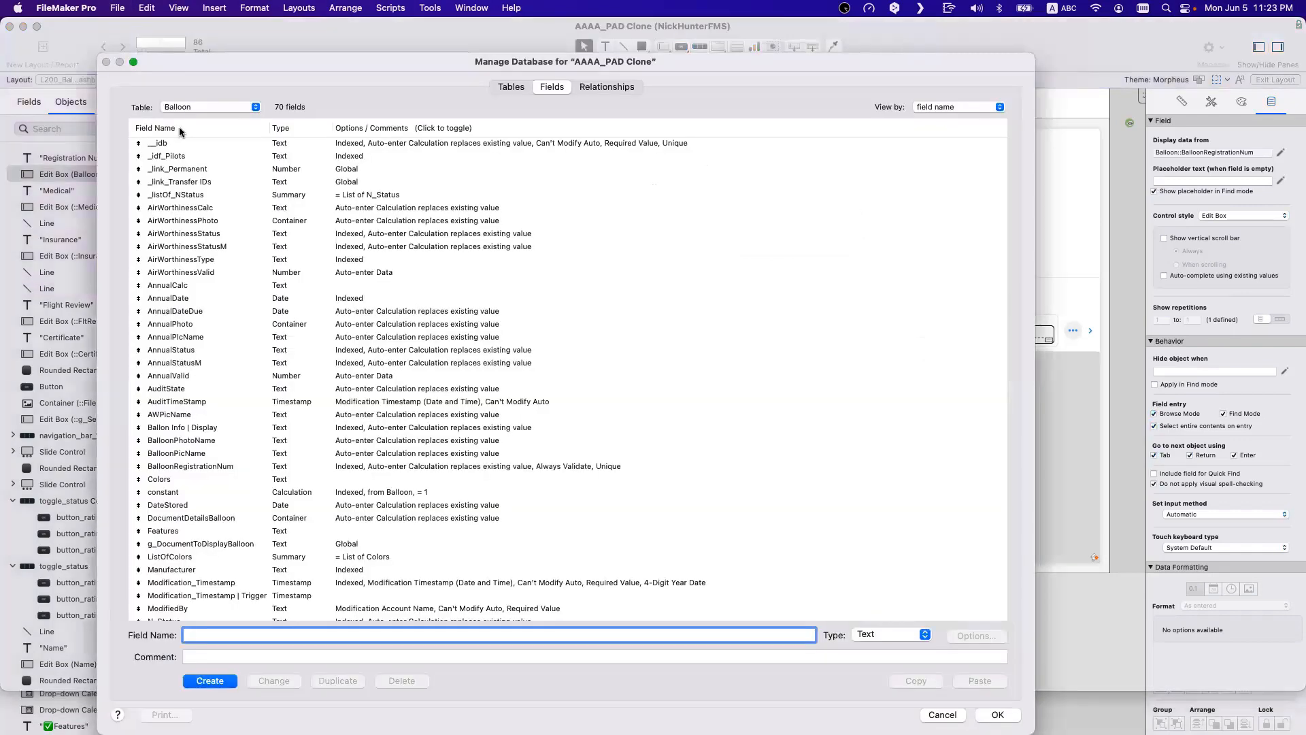
click(198, 107)
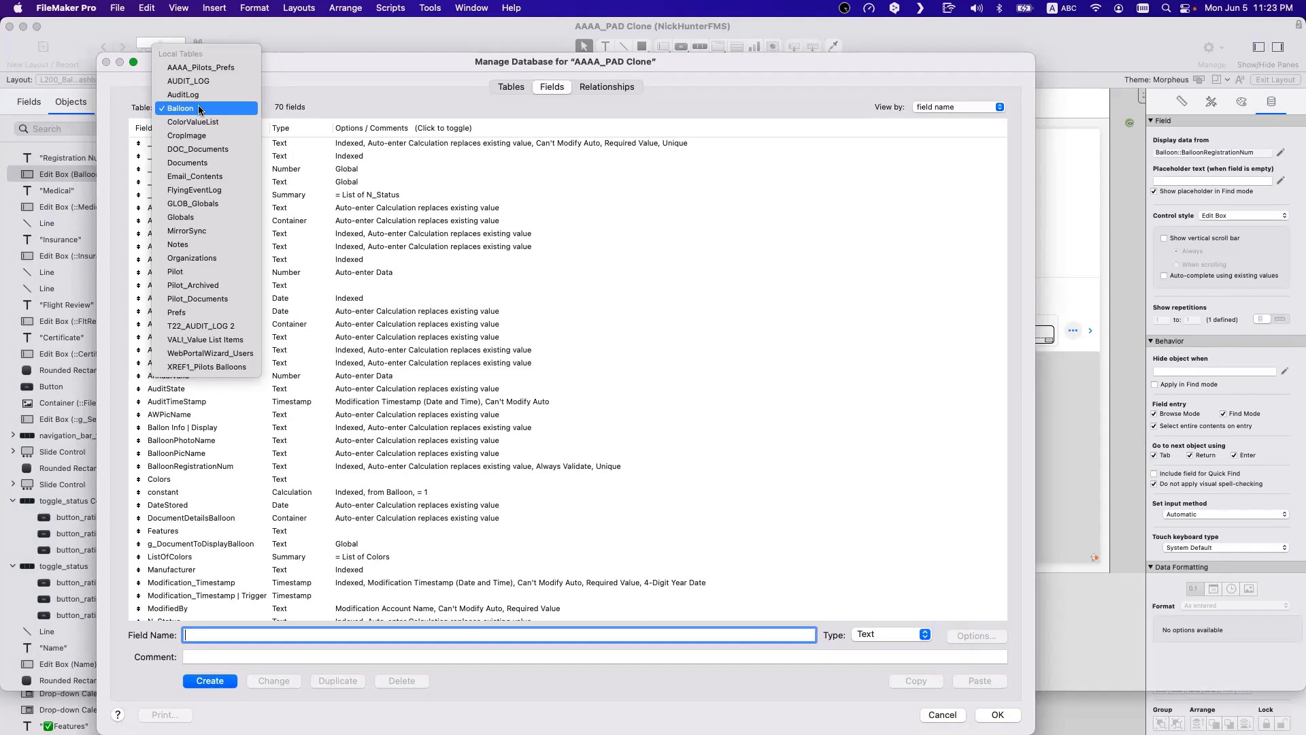
click(201, 109)
click(245, 389)
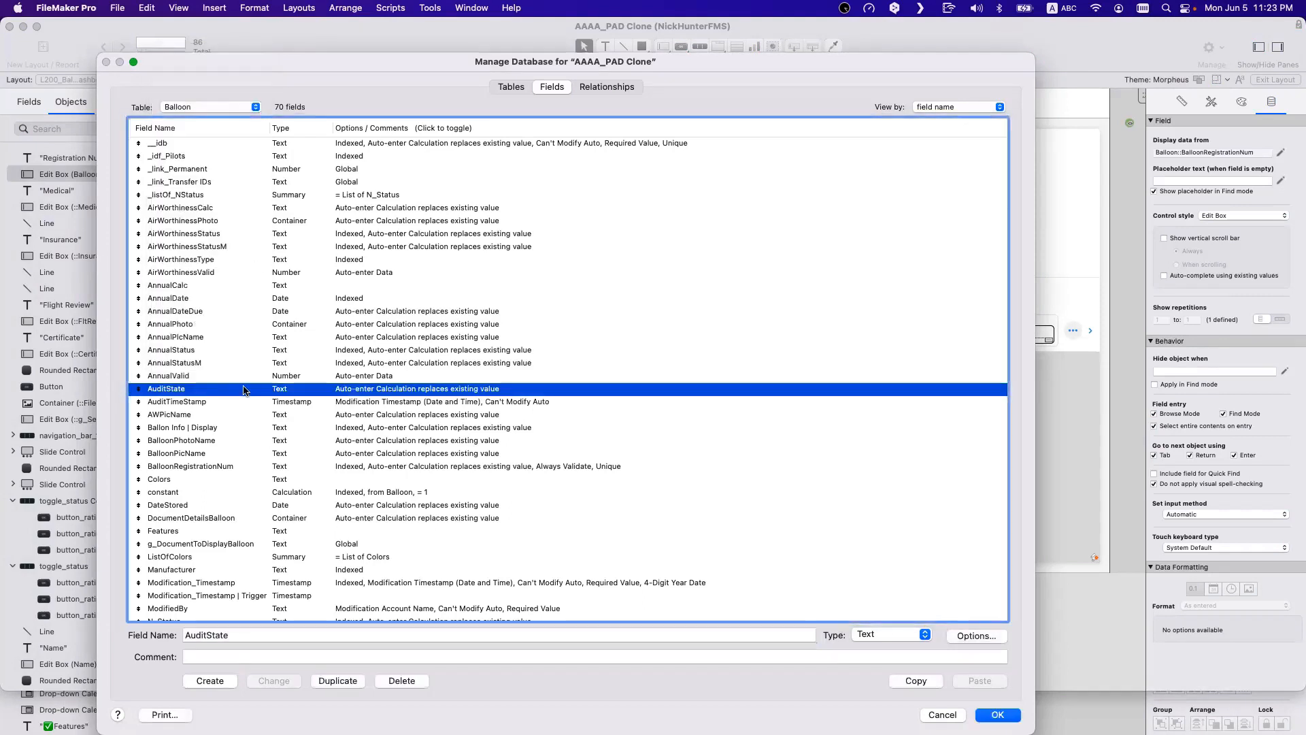
drag(201, 430, 199, 467)
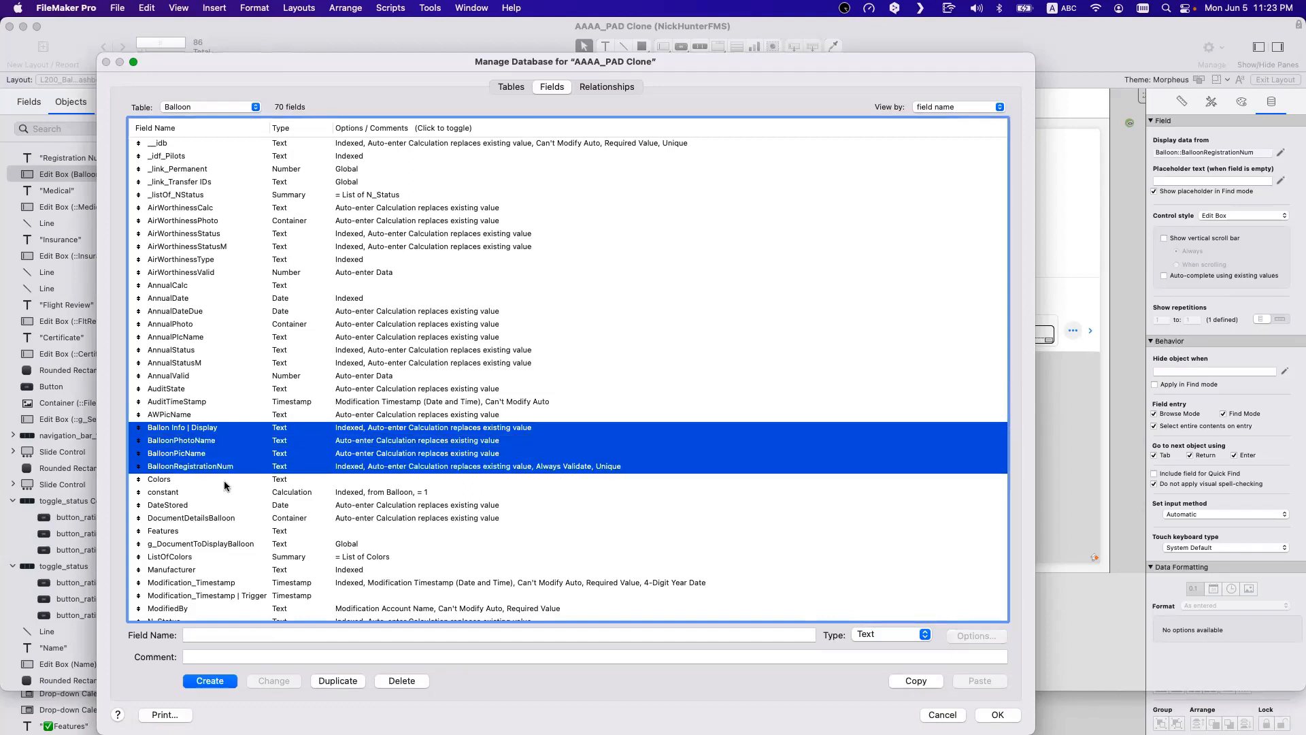
click(208, 480)
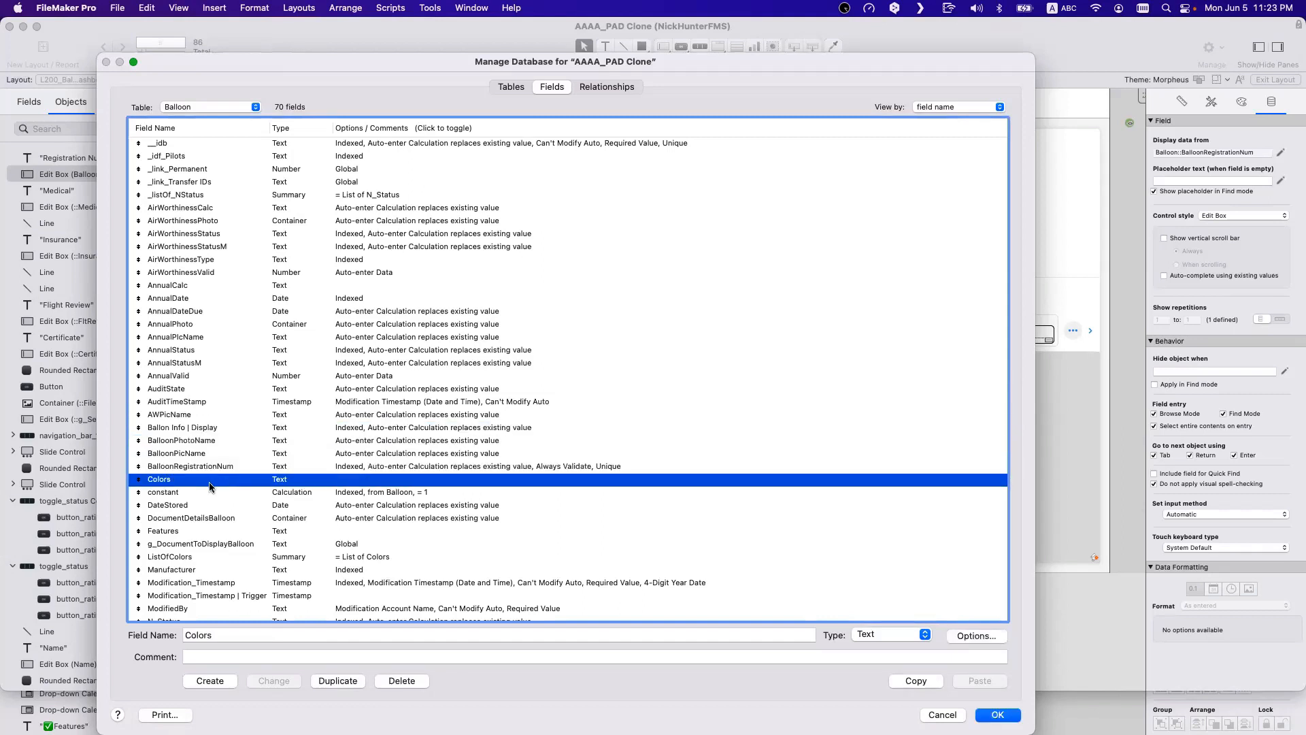
Step: Rename the BalloonPhotoName field in the Balloon table to "Photo Name"
click(209, 441)
click(216, 634)
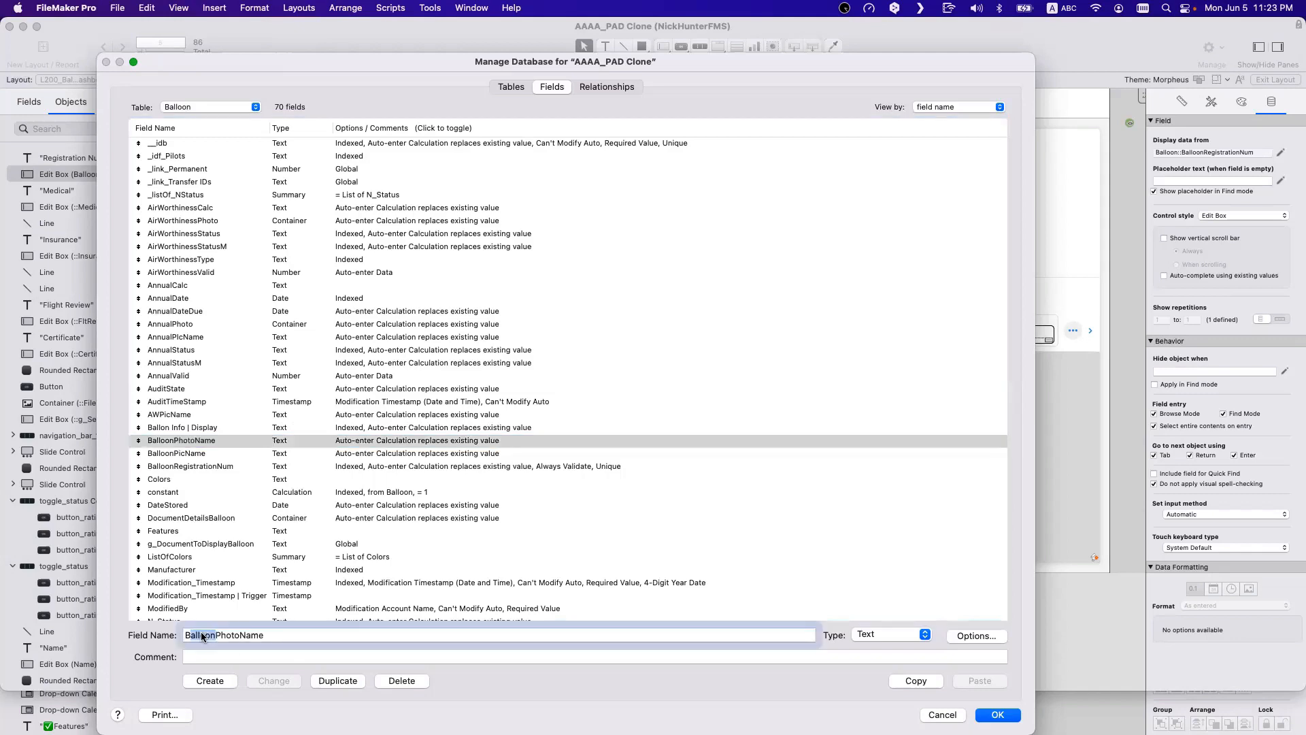
key(BackSpace)
key(BackSpace)
key(BackSpace)
key(BackSpace)
key(BackSpace)
key(BackSpace)
key(BackSpace)
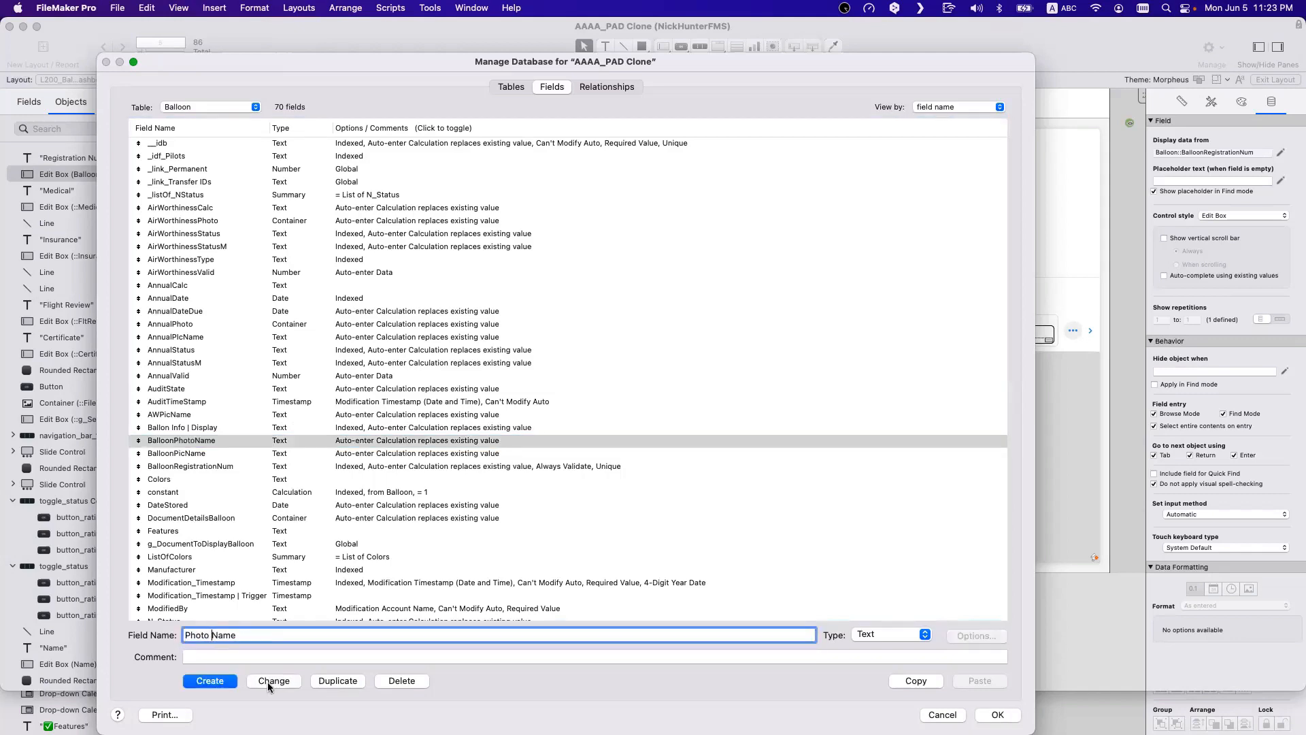
click(267, 682)
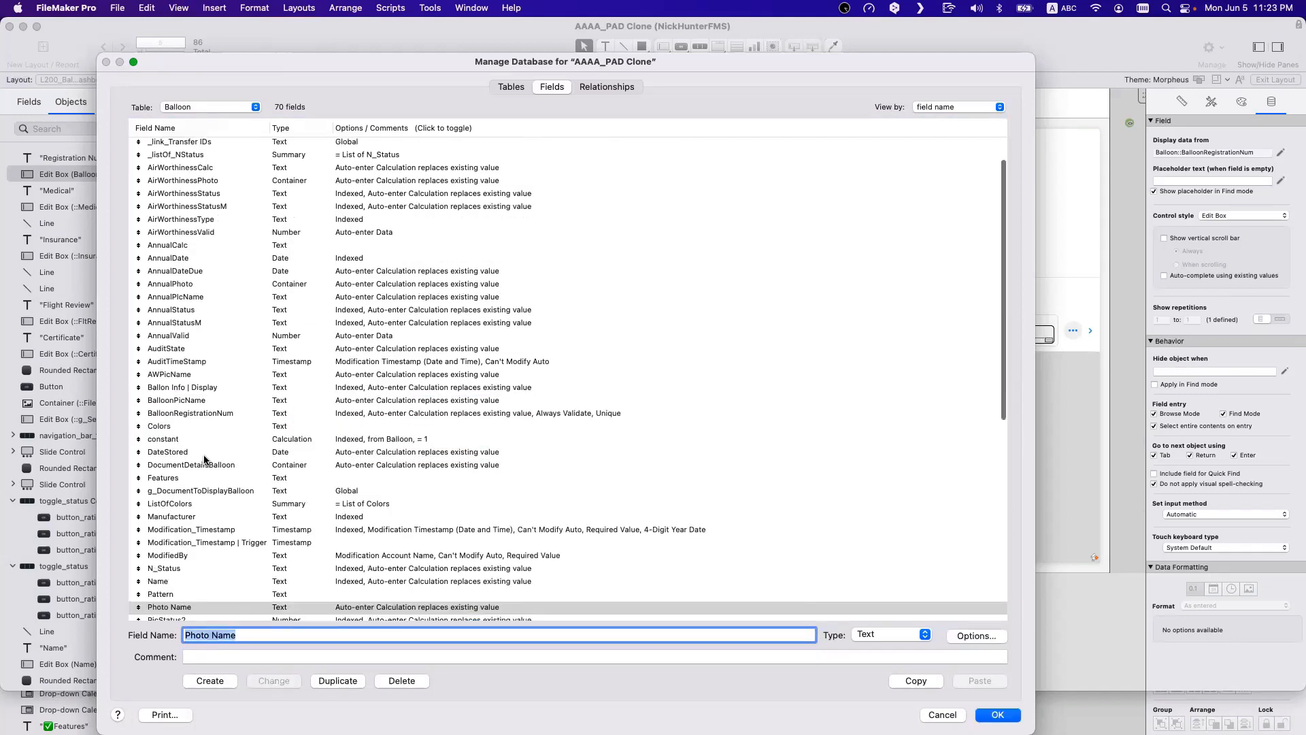
Step: Rename the BalloonPicName field in the Balloon table to "Pic Name"
scroll(204, 460, down, 1)
click(216, 376)
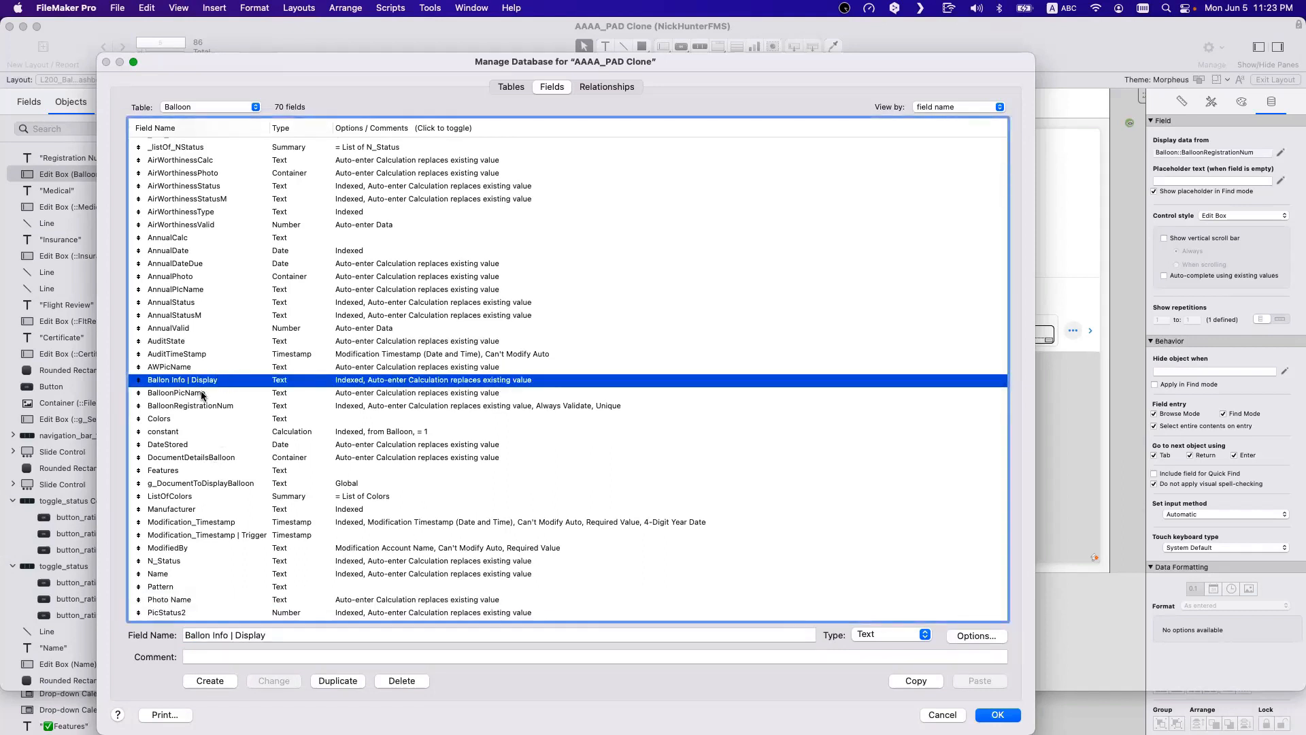
click(207, 393)
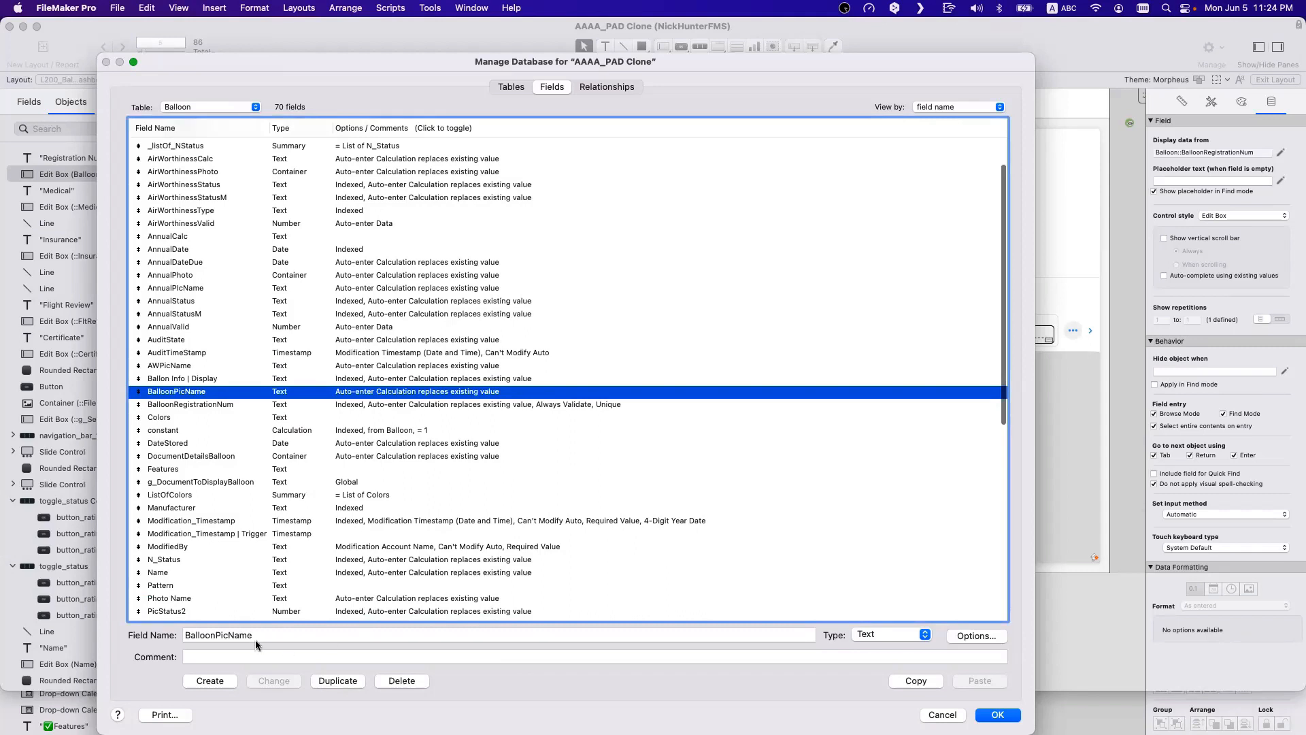
drag(213, 634, 155, 621)
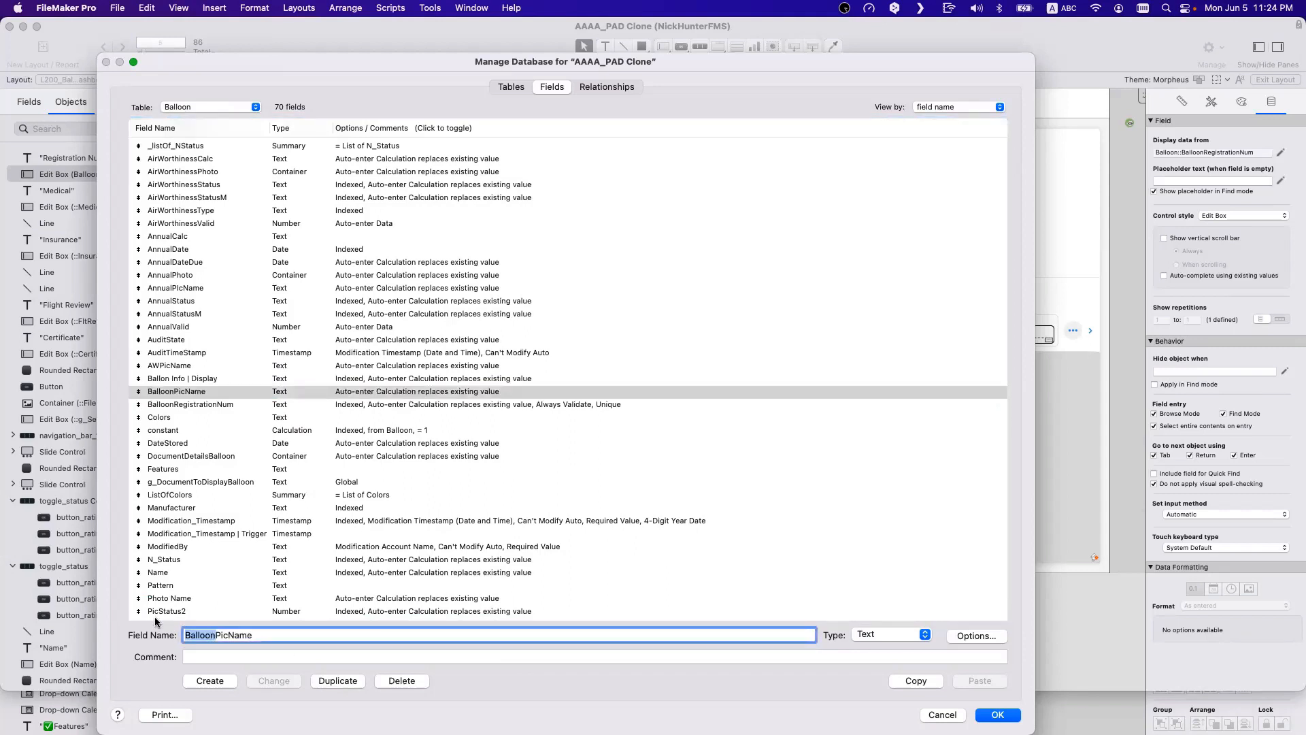
key(BackSpace)
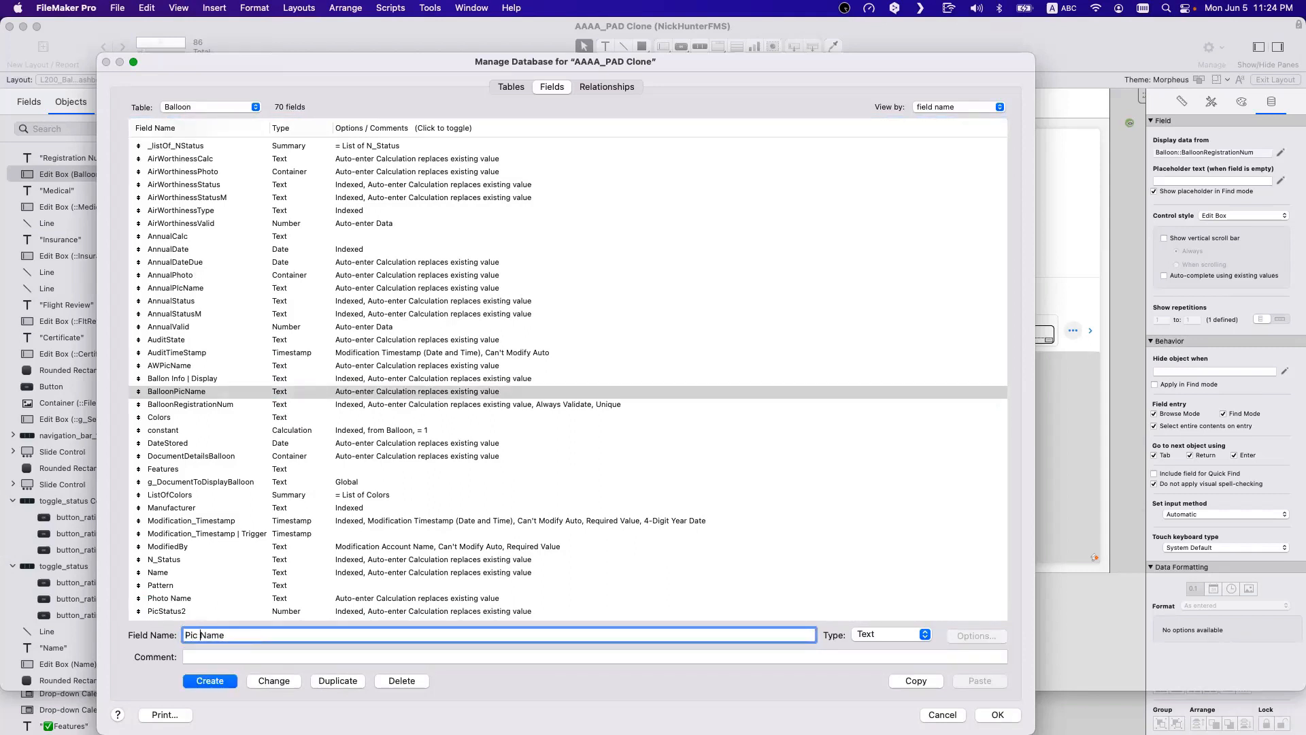
click(279, 682)
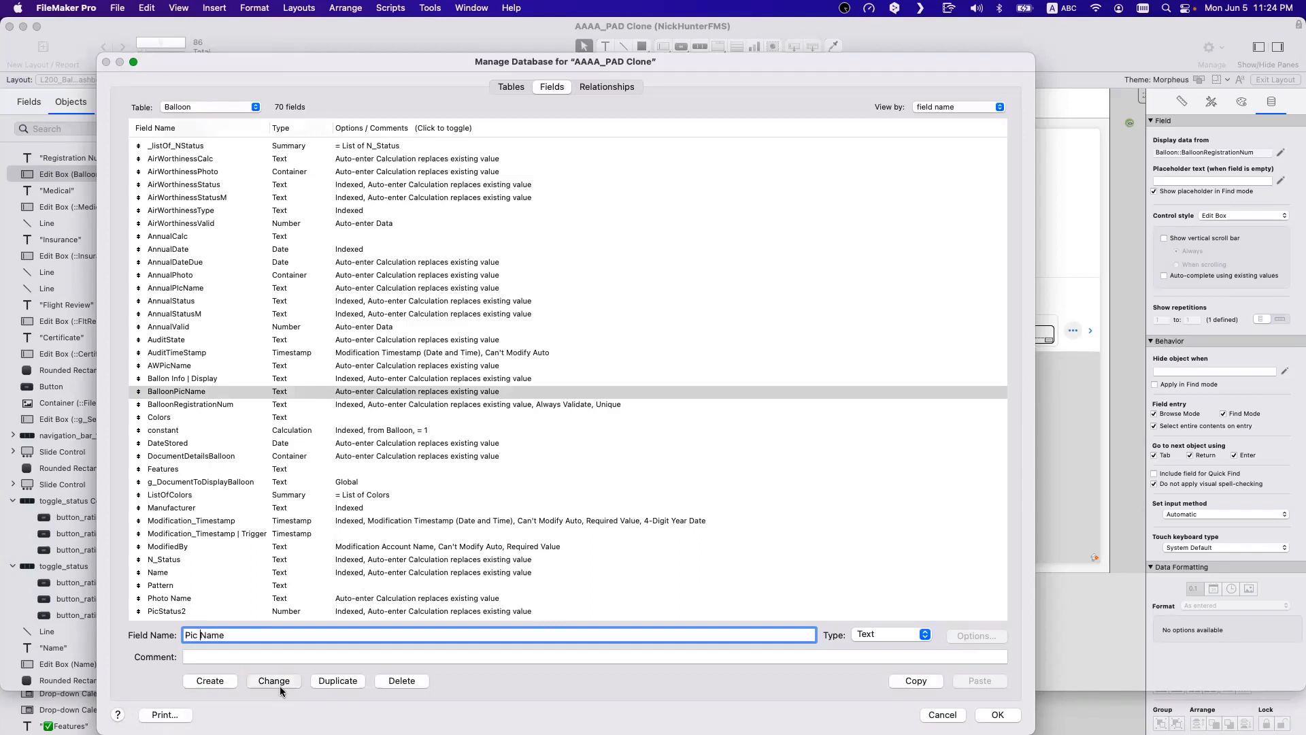
Step: Rename the BalloonRegistrationNum field in the Balloon table to "Registration Number"
click(218, 378)
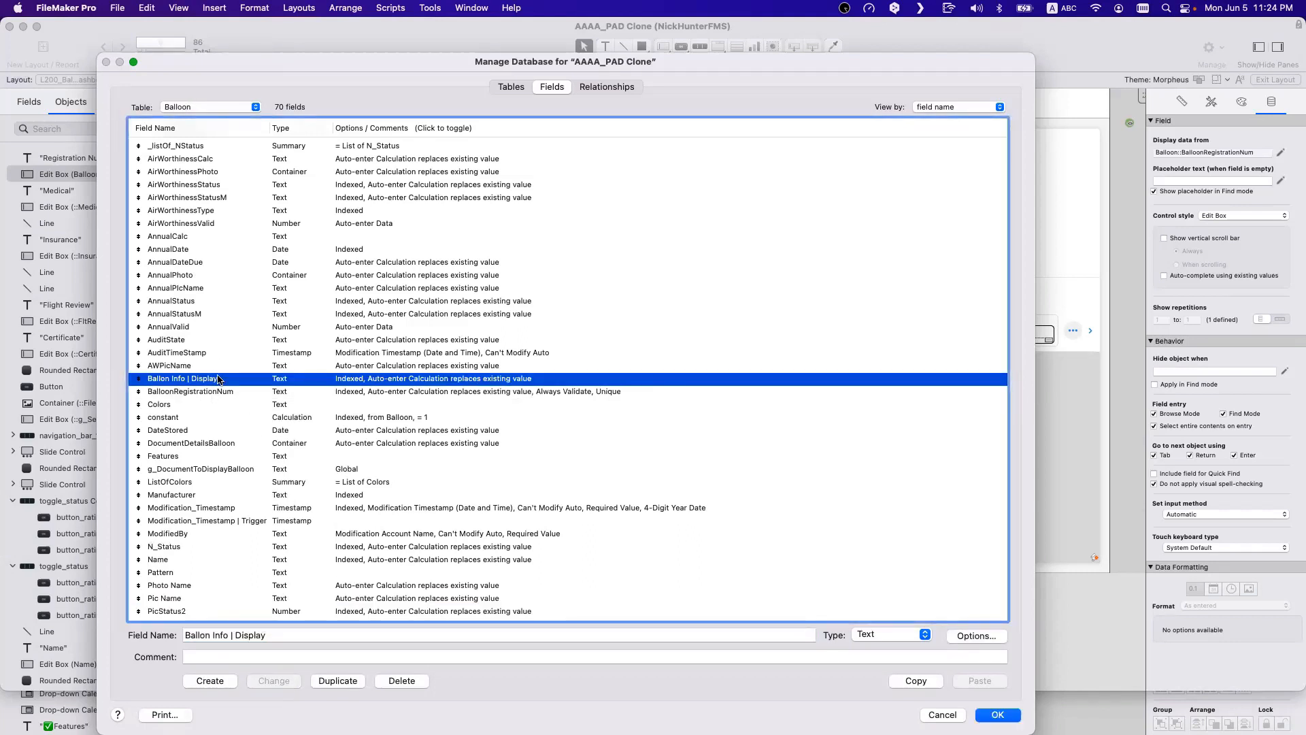
click(215, 394)
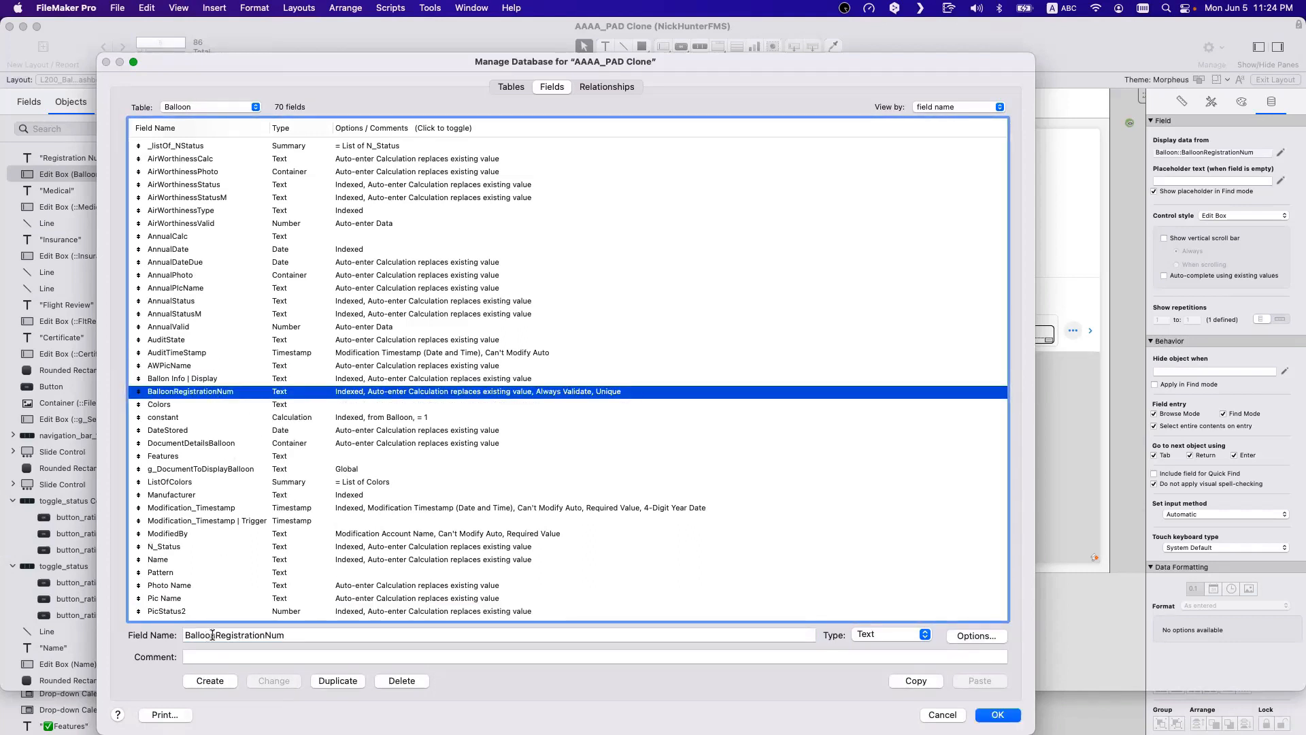
drag(215, 634, 184, 634)
key(BackSpace)
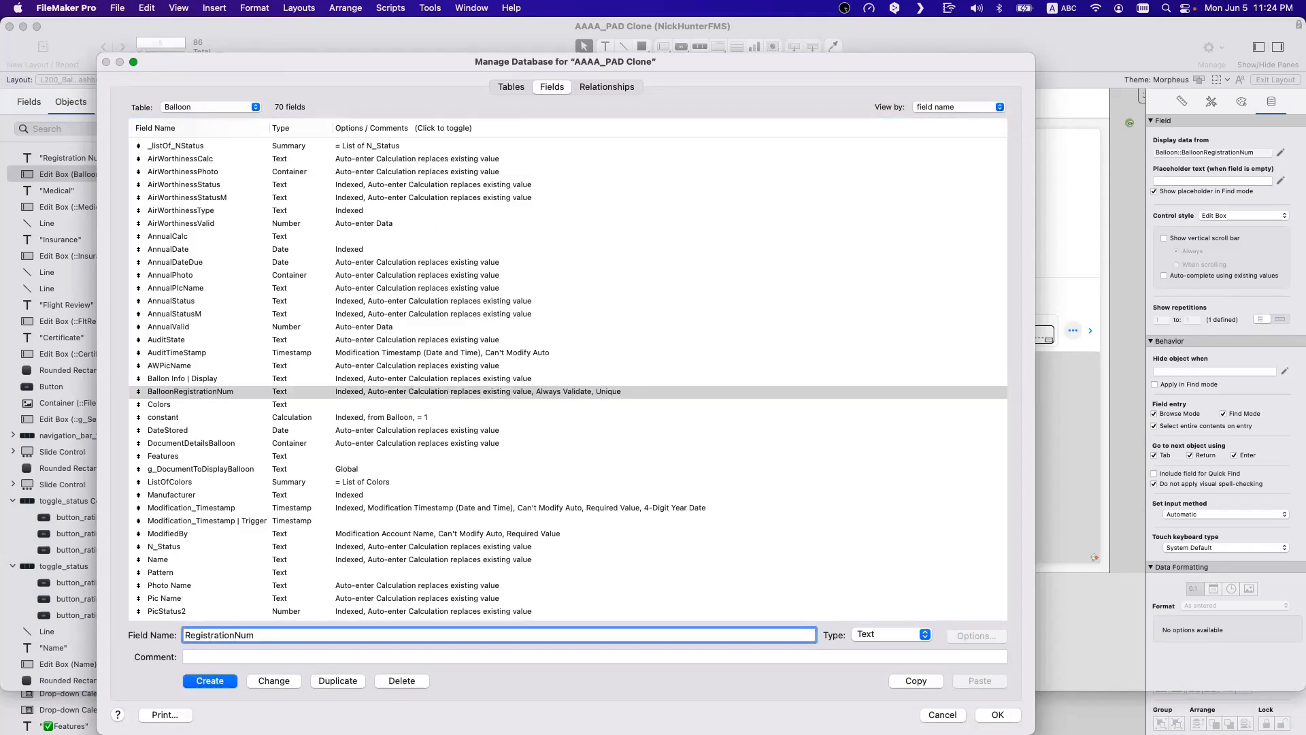
click(243, 635)
text(Num)
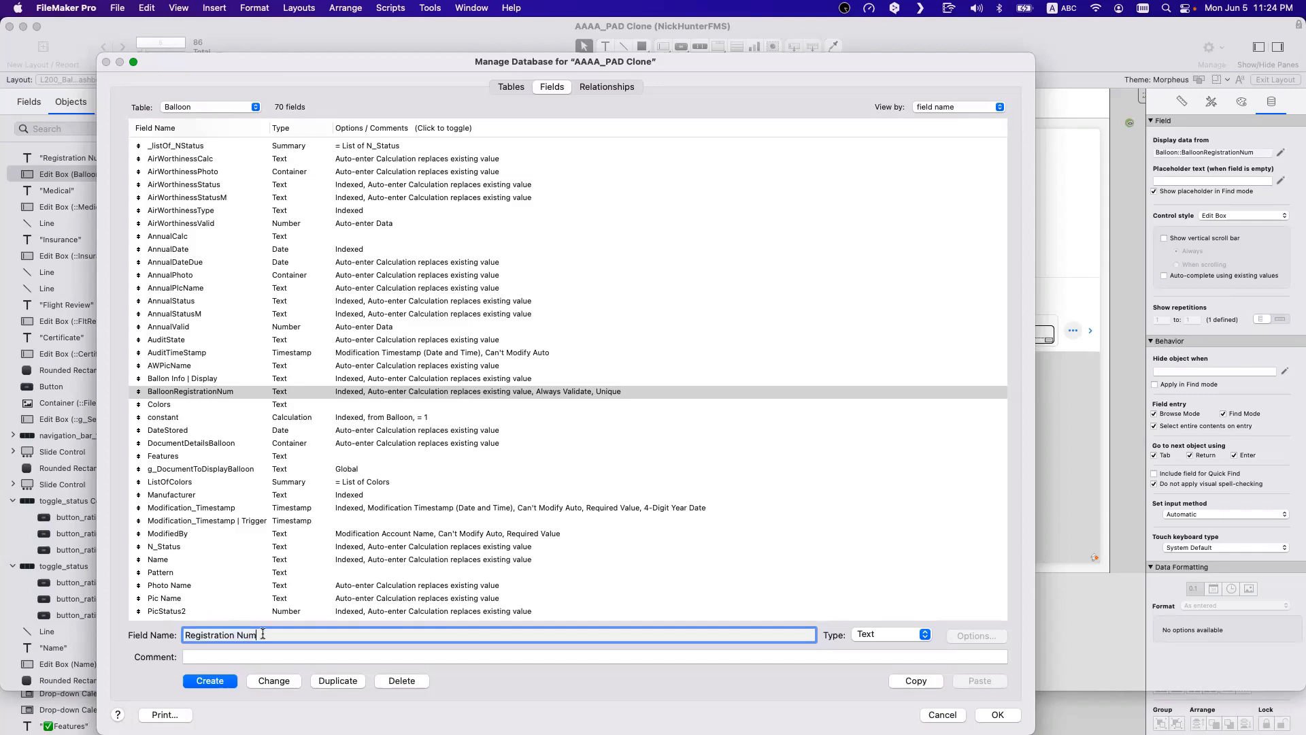
text(ber)
click(272, 681)
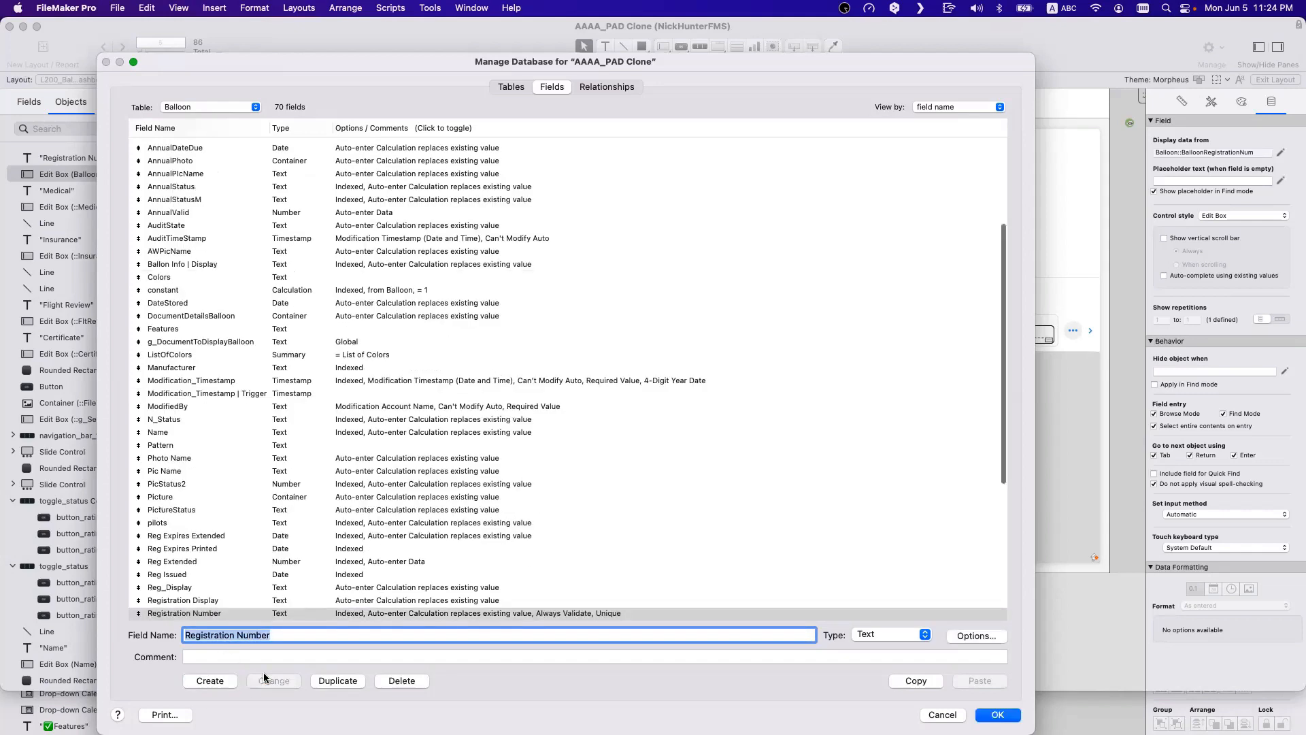
scroll(282, 544, down, 2)
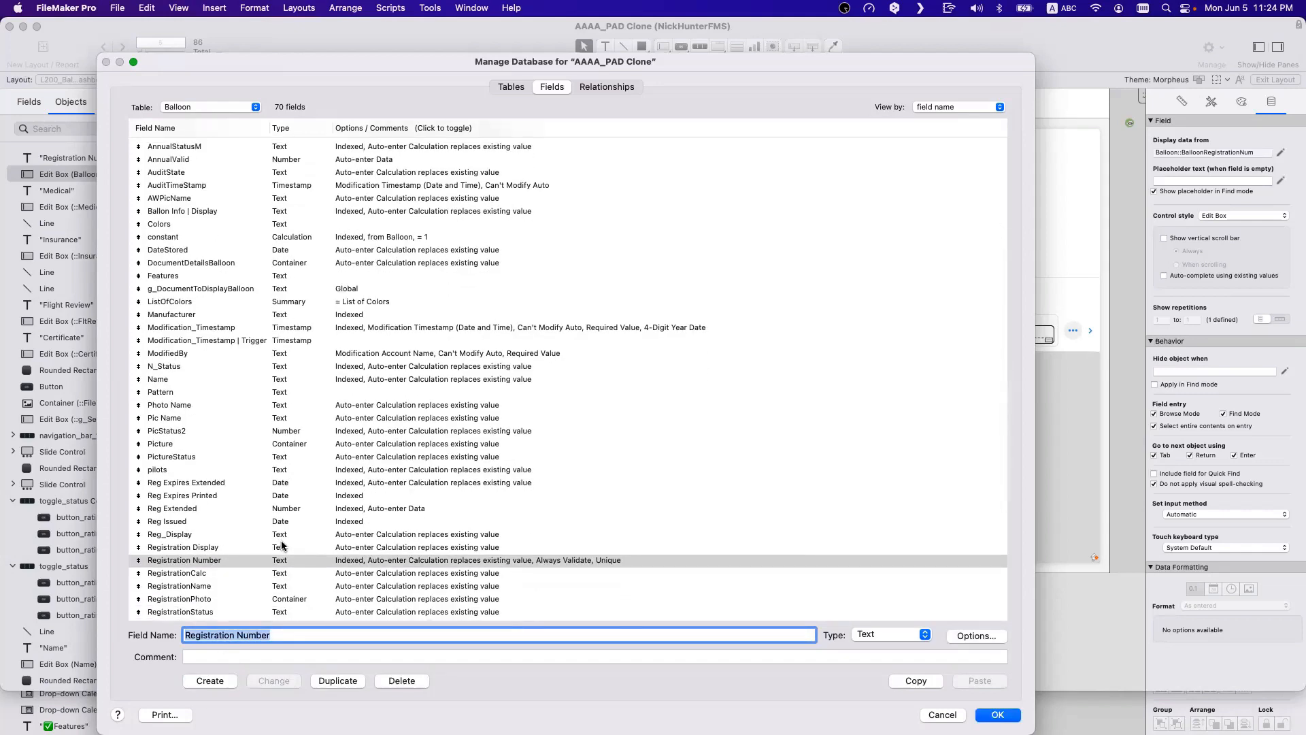
scroll(282, 545, down, 3)
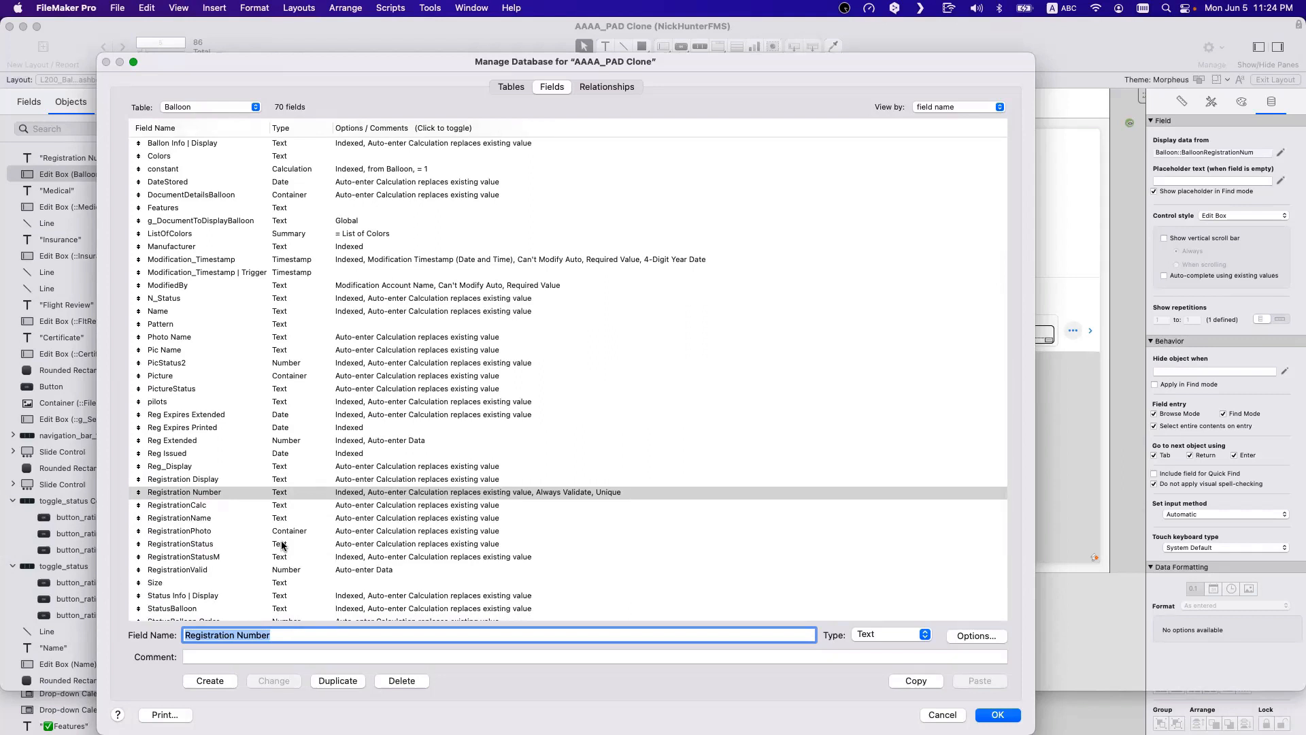
click(231, 493)
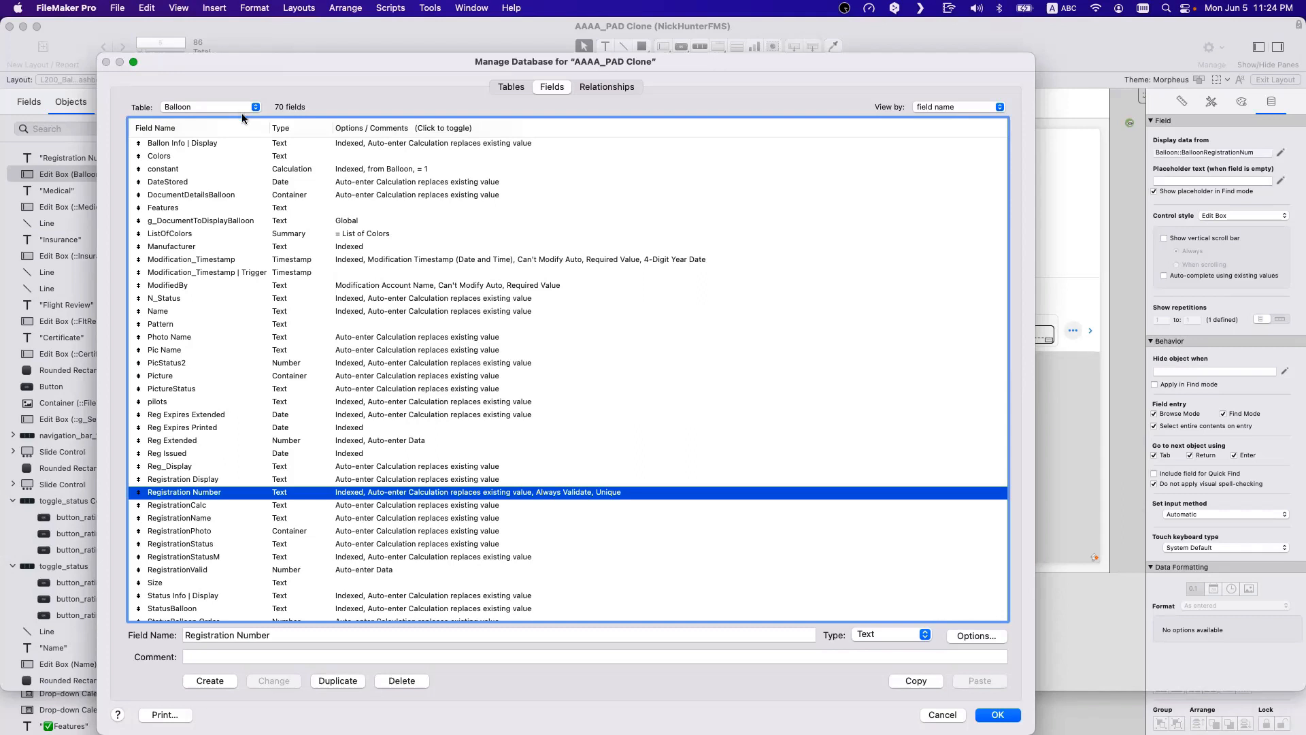
click(187, 637)
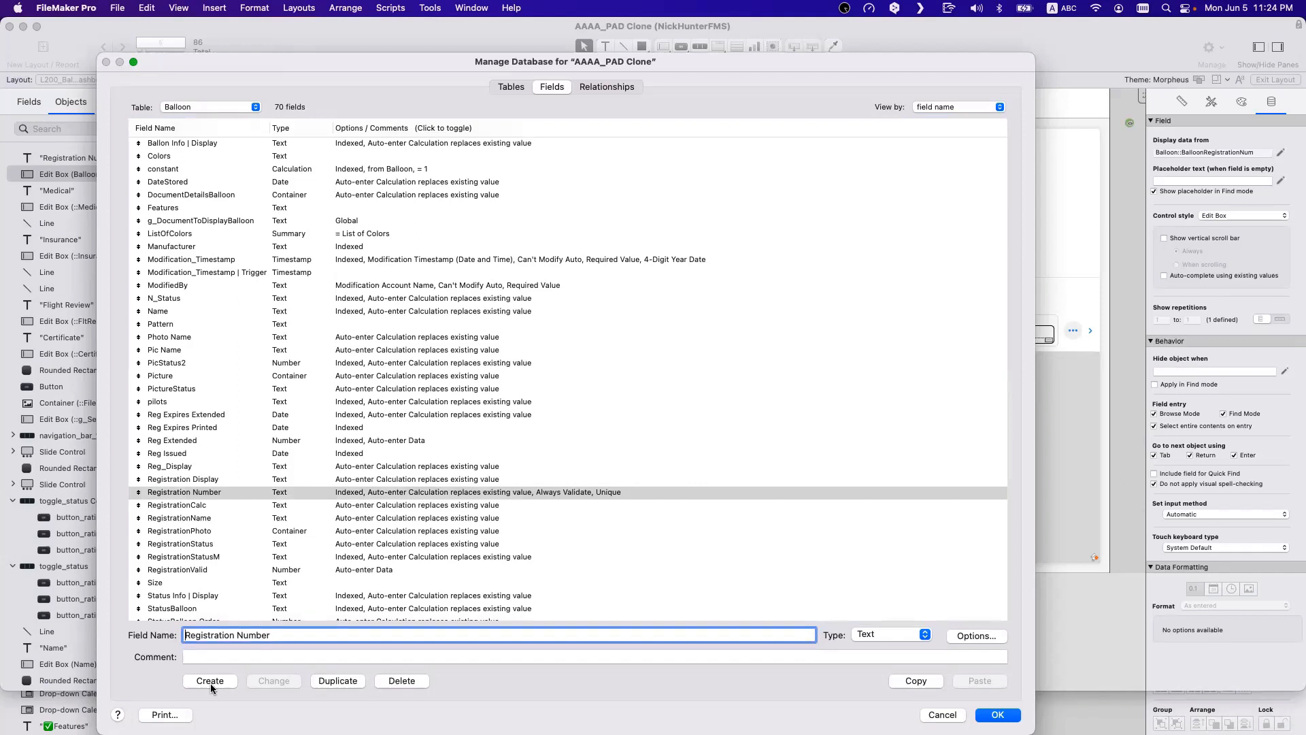
text(Peromit)
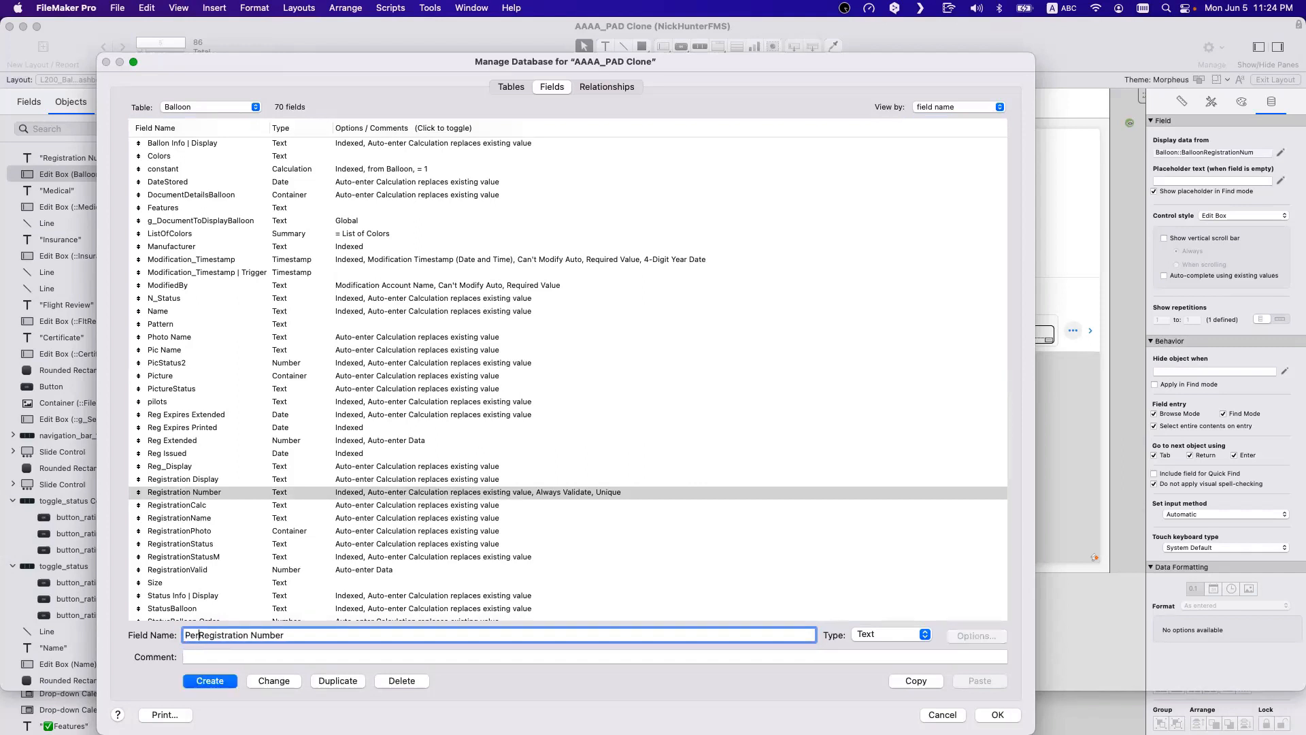
key(Left)
key(Left)
key(Left)
key(Left)
key(BackSpace)
key(Right)
key(Right)
key(Right)
key(Right)
key(super+shift+Left)
key(BackSpace)
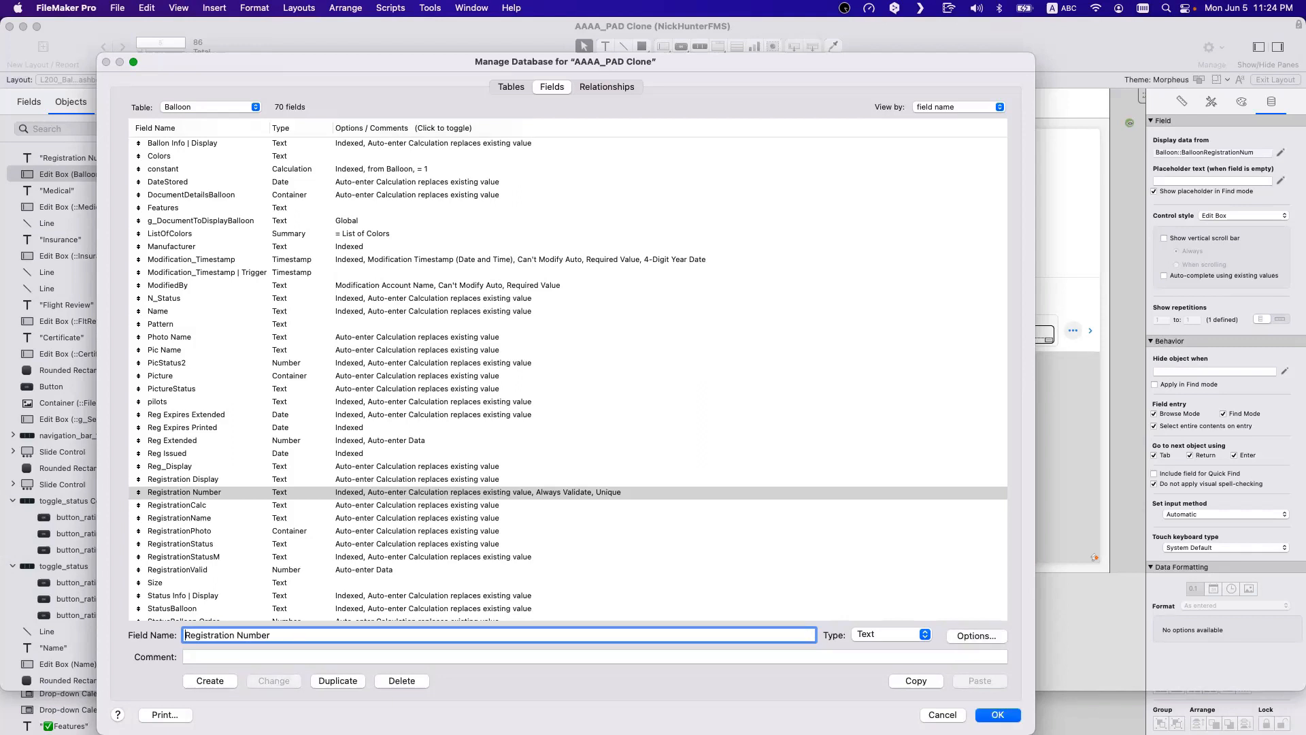
Step: Review the Photo Name and registration fields in the Balloon table, and show the list of tables defined in the file
click(270, 594)
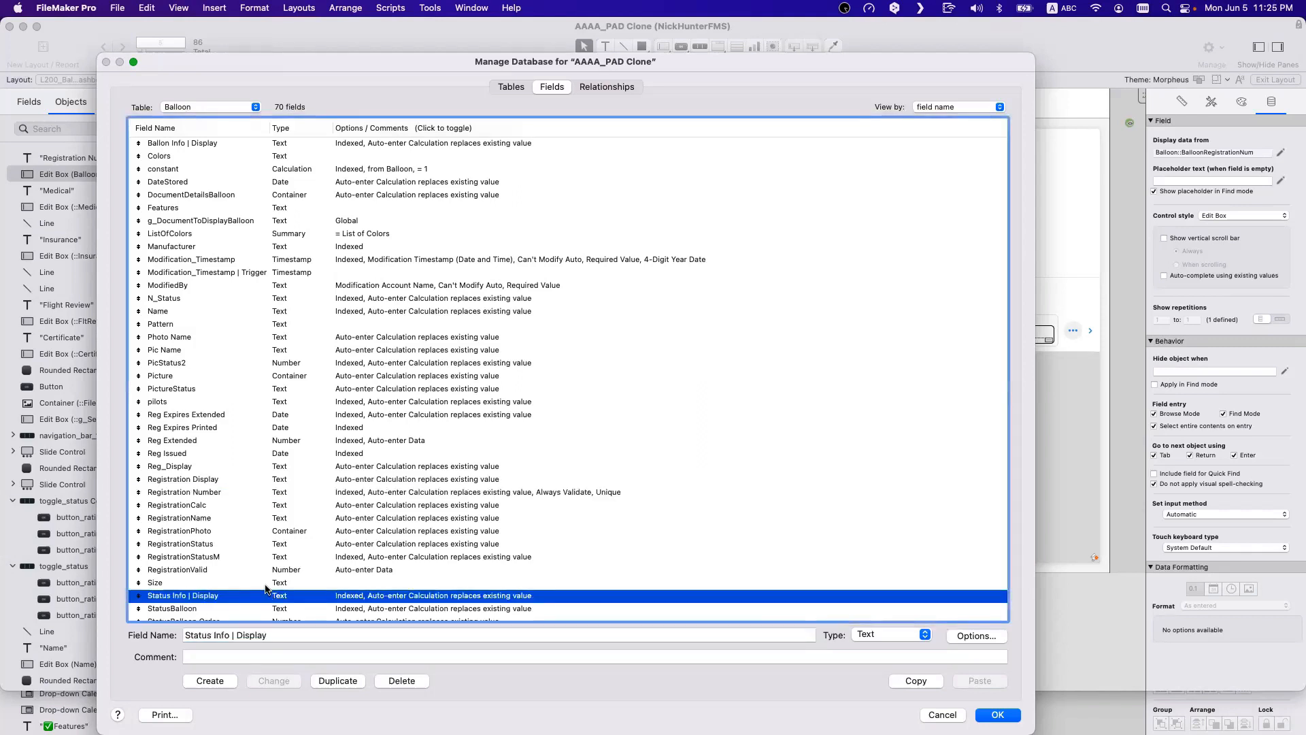
click(208, 492)
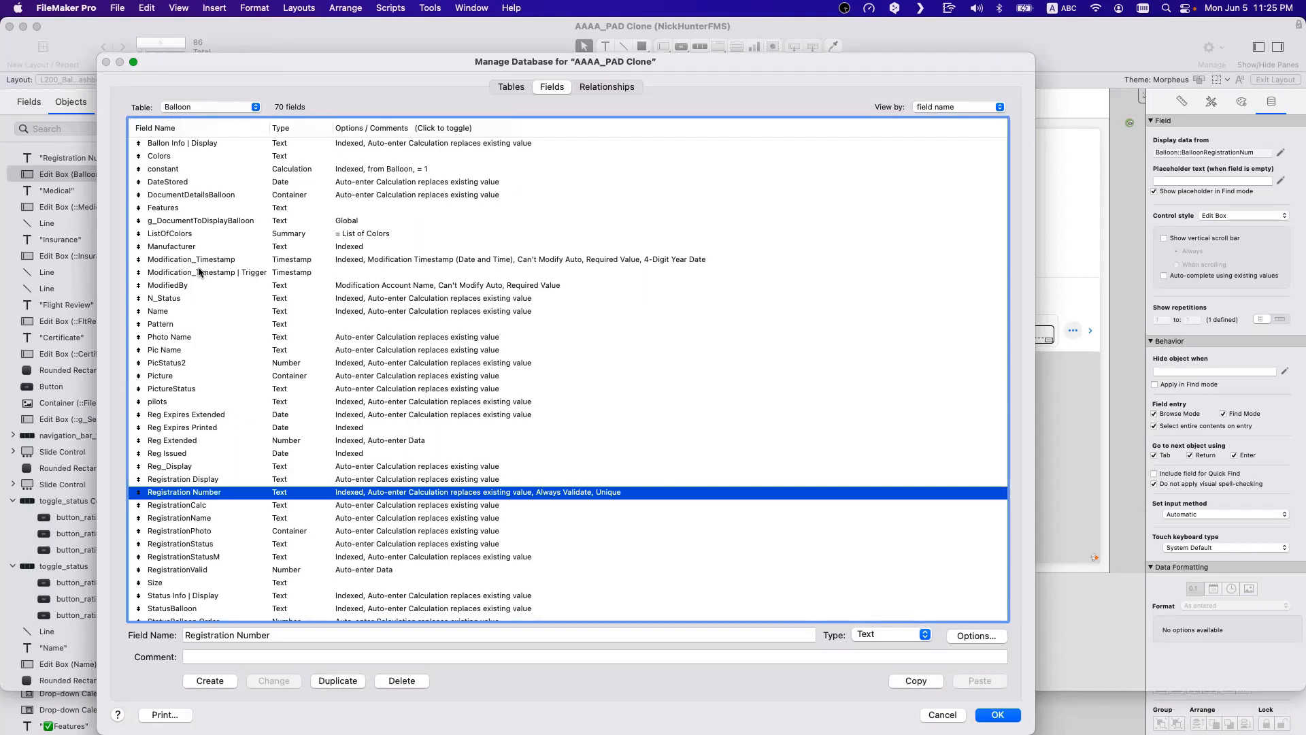
click(214, 338)
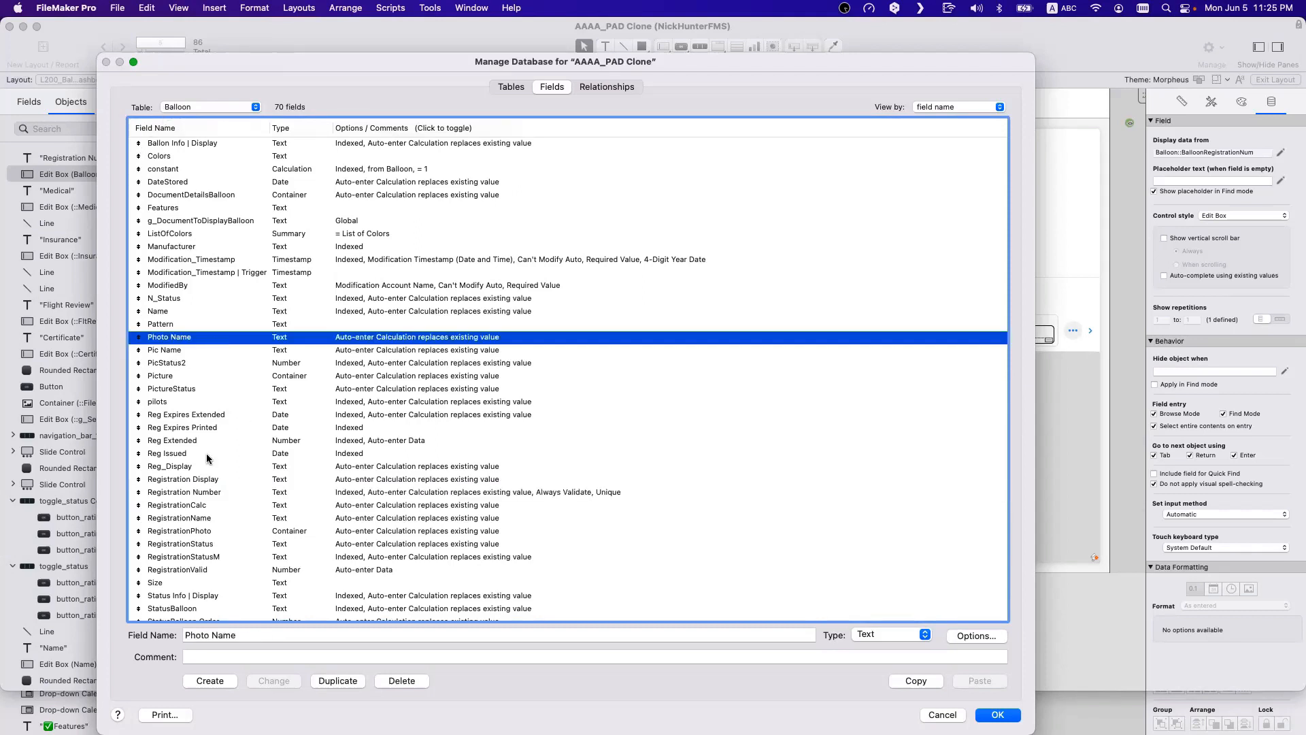
click(215, 480)
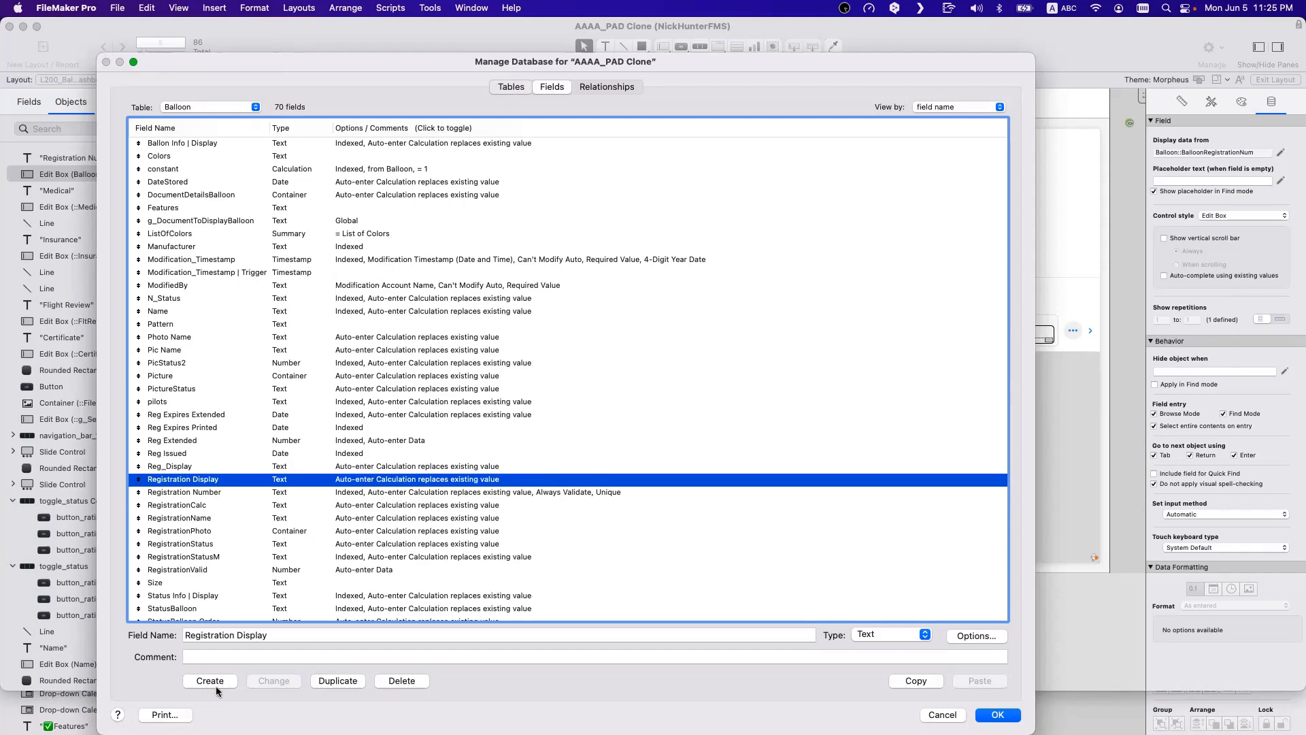
key(super+t)
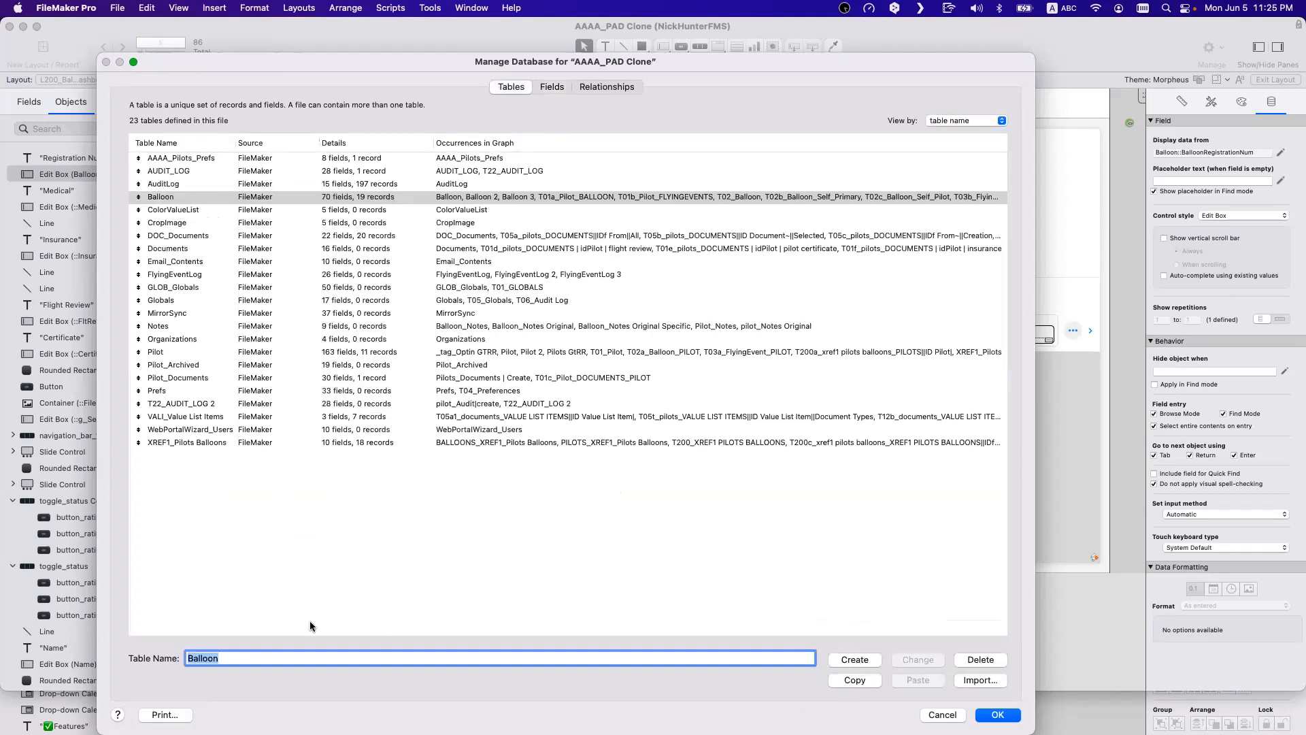
Step: Create a table named Test and delete all of its default fields
text(Test)
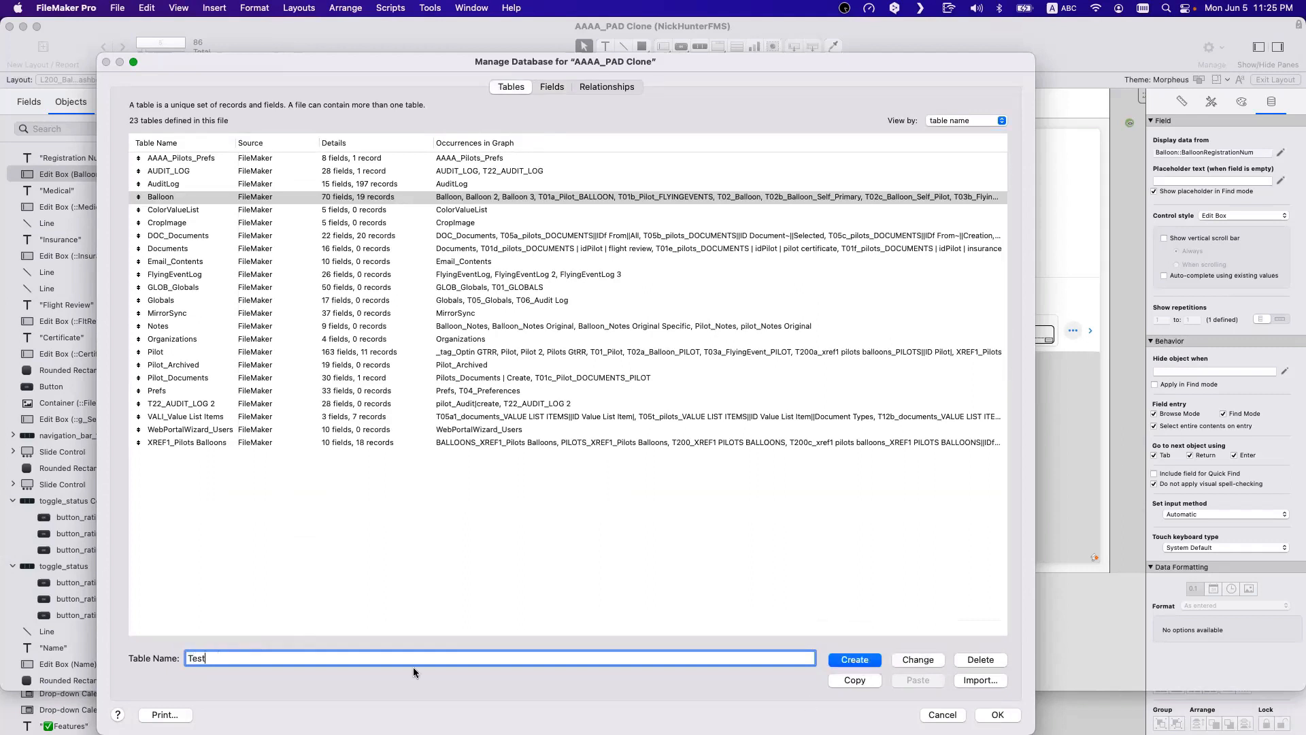
click(843, 659)
click(286, 417)
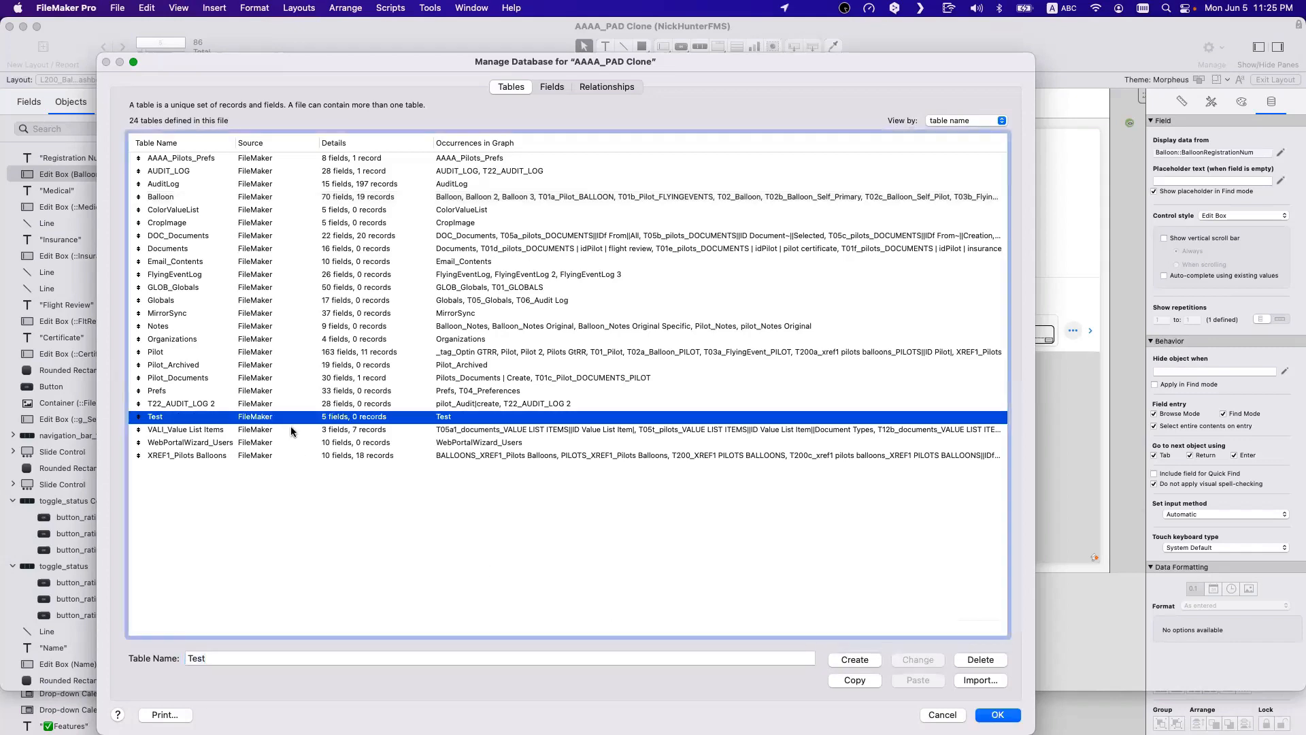
double_click(291, 423)
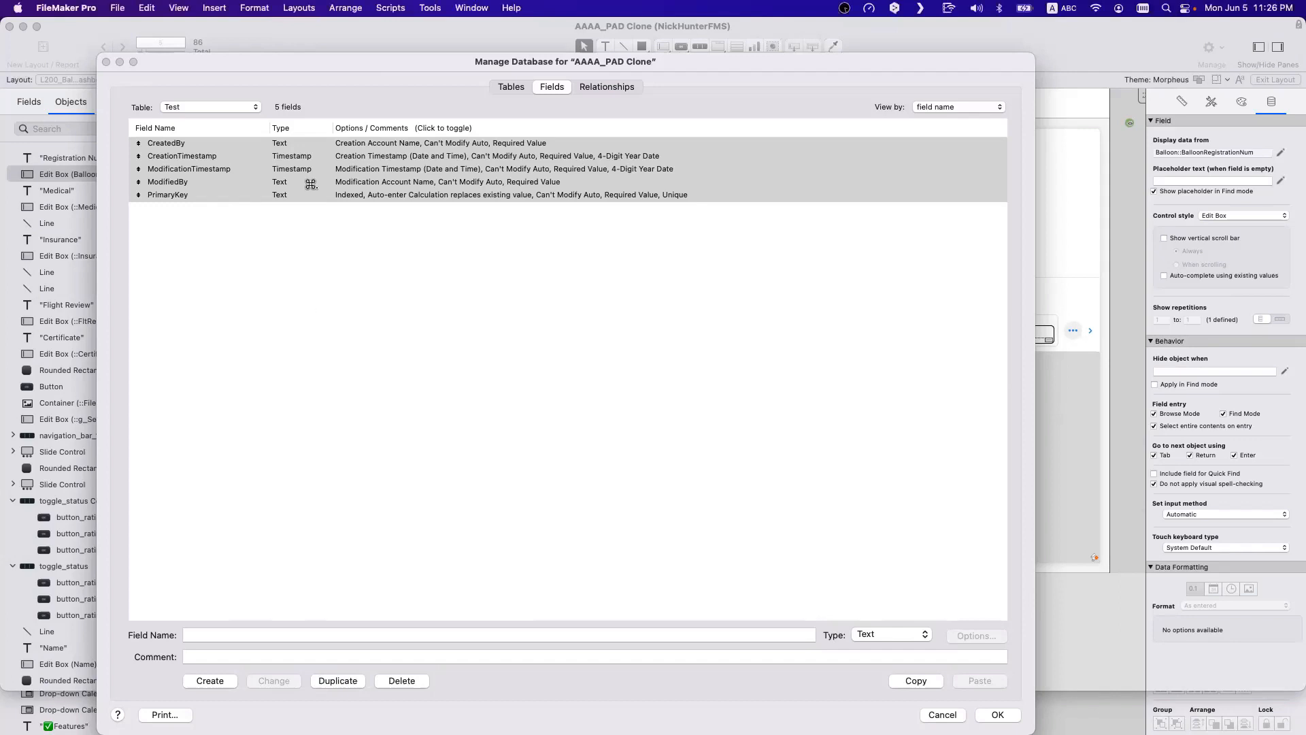
drag(297, 68, 279, 49)
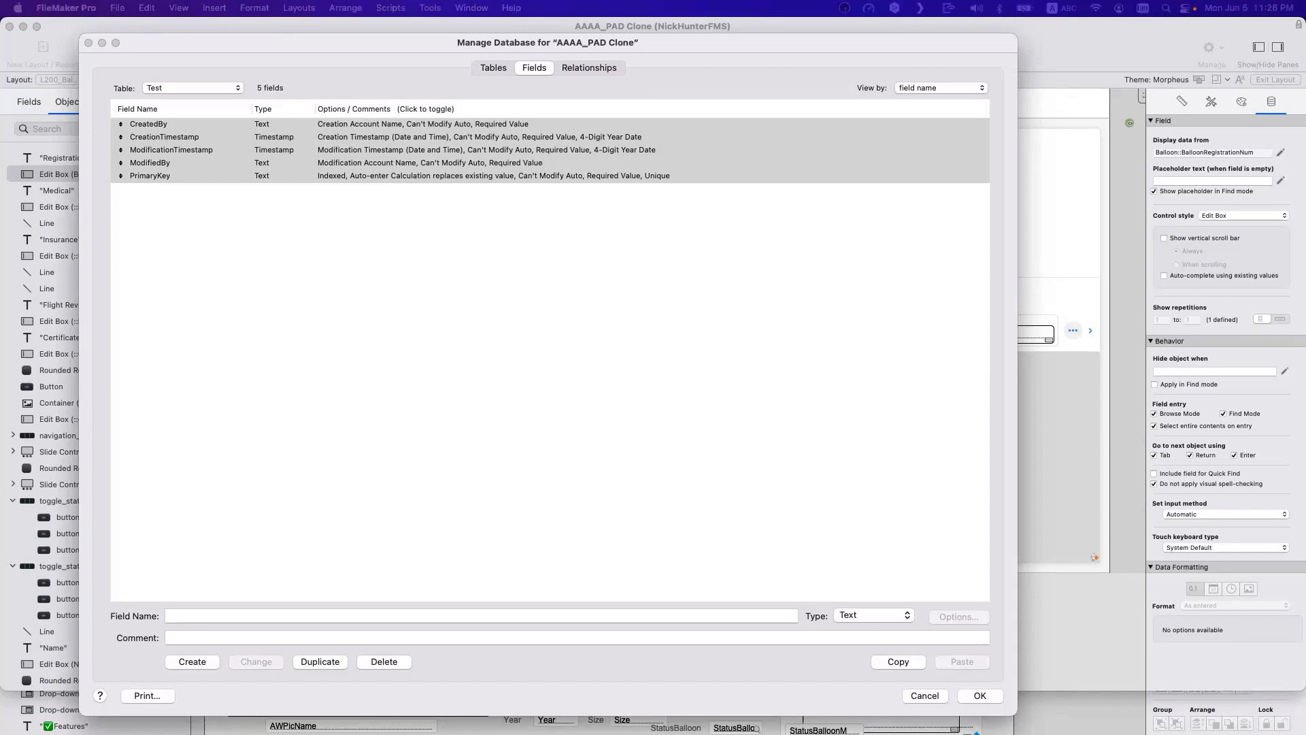
click(316, 228)
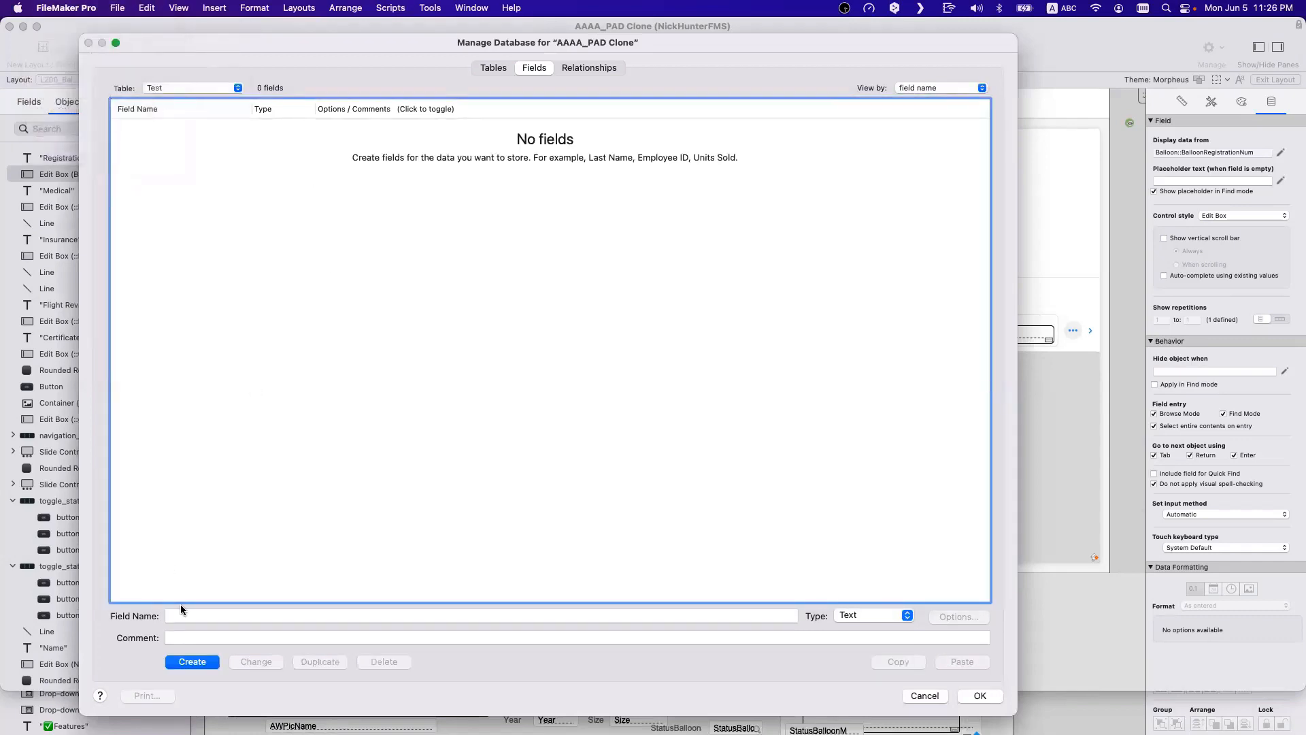
Step: Add a field named "Date Due" of type Date to the Test table
click(195, 614)
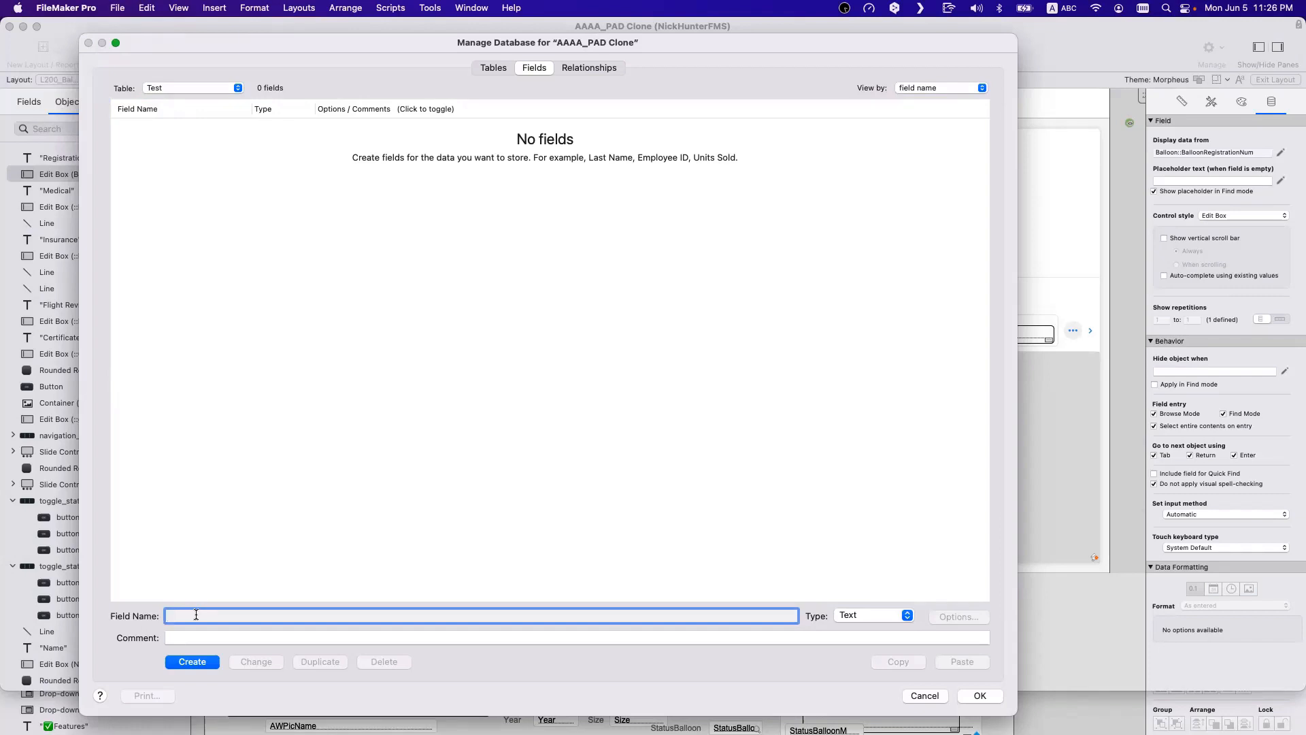
text(Due)
click(867, 612)
click(865, 650)
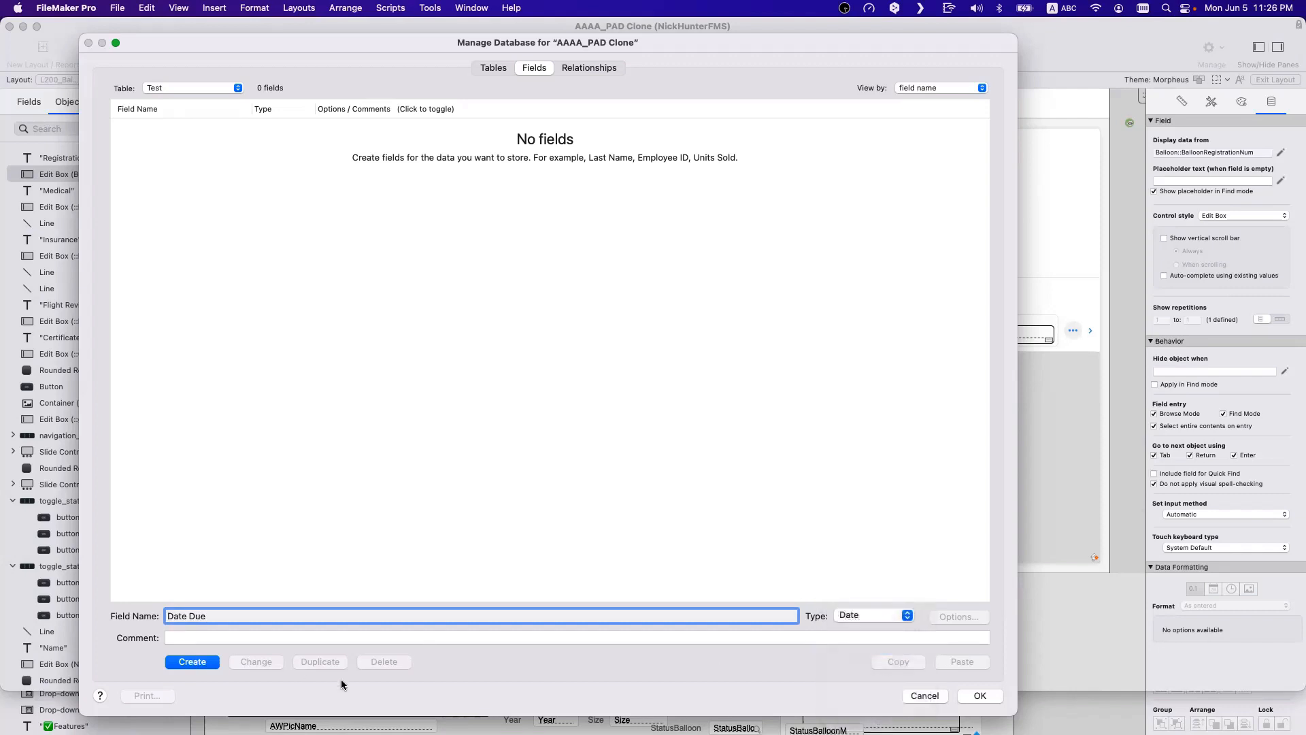
click(192, 661)
Step: Add a second Date field named "Date Registration" to the Test table
double_click(196, 615)
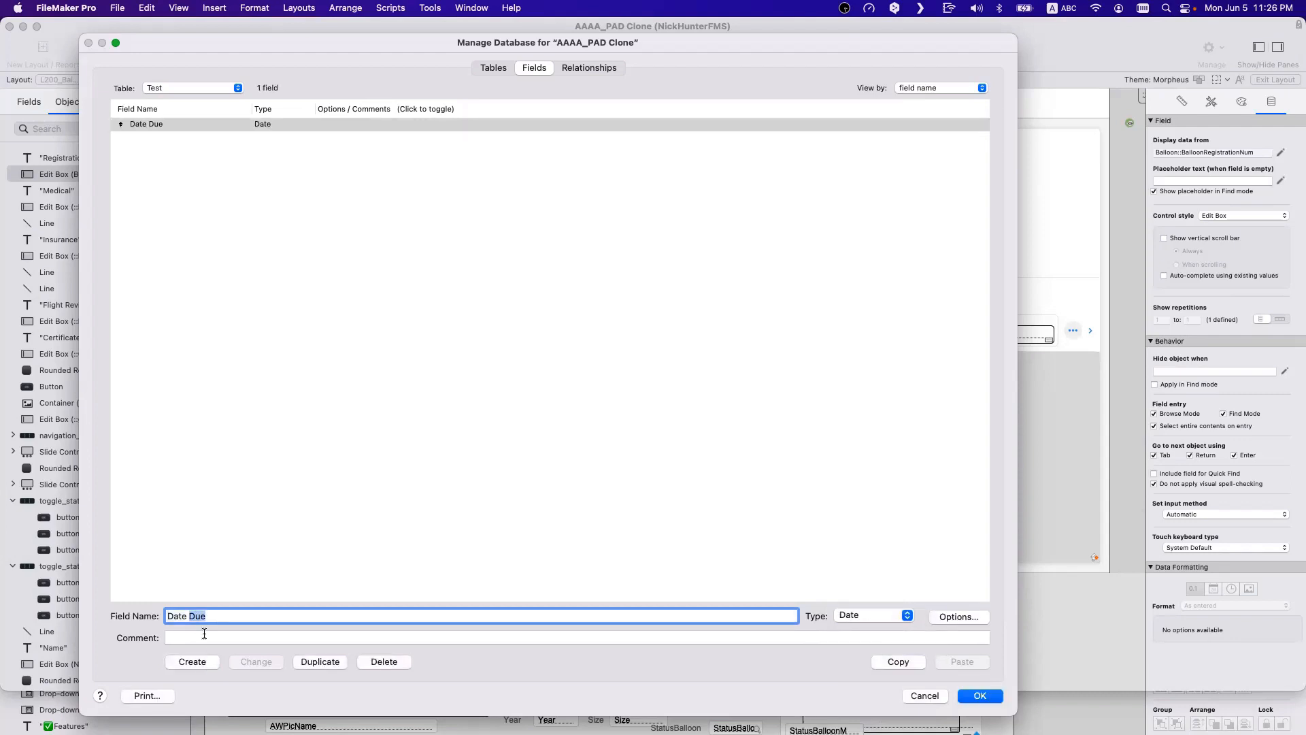
text(Re)
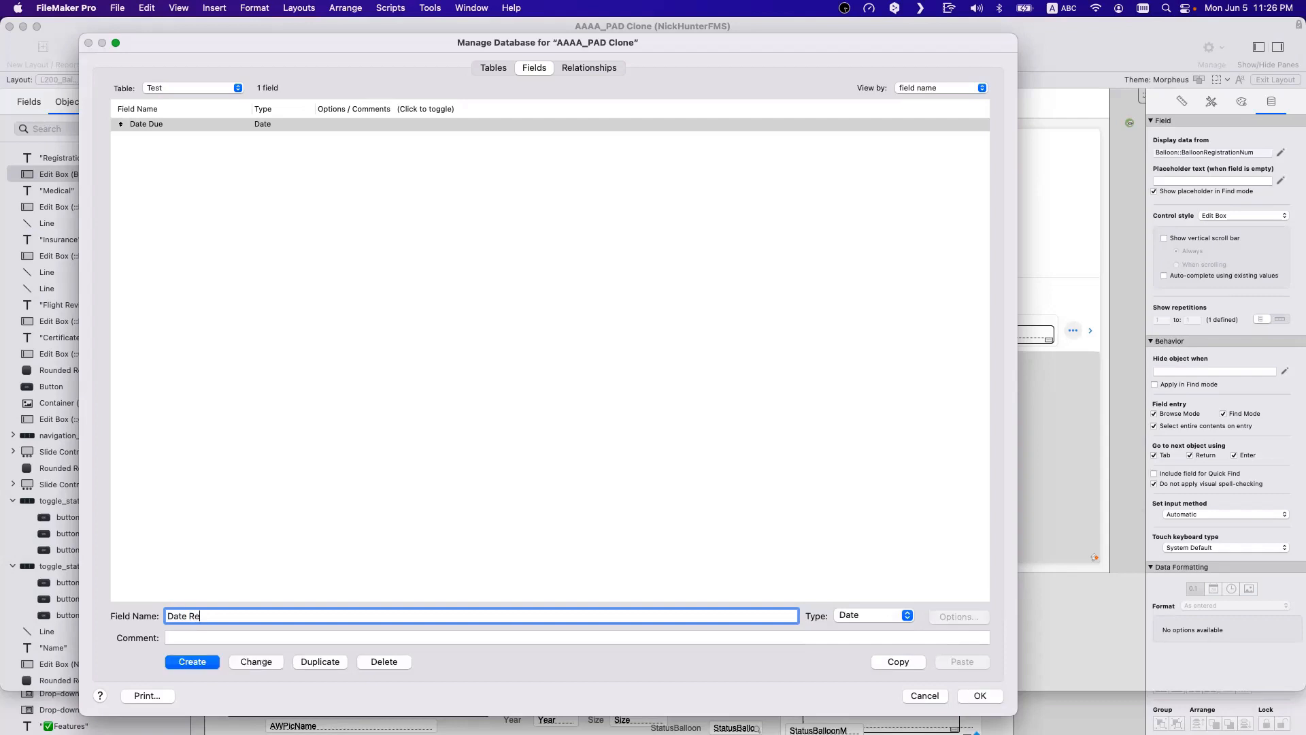
text(gistration)
click(193, 662)
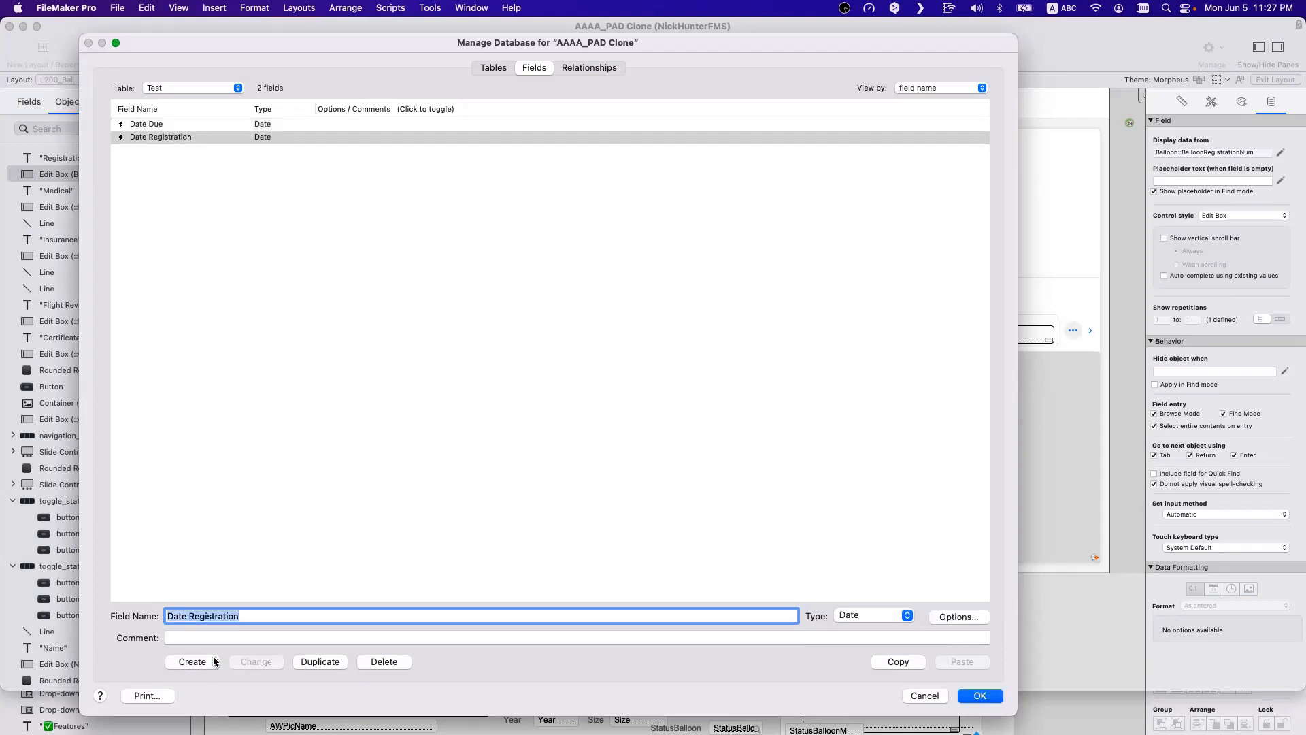
Step: Add a Date field named "Date Expiration" to the Test table
double_click(205, 616)
text(Expir)
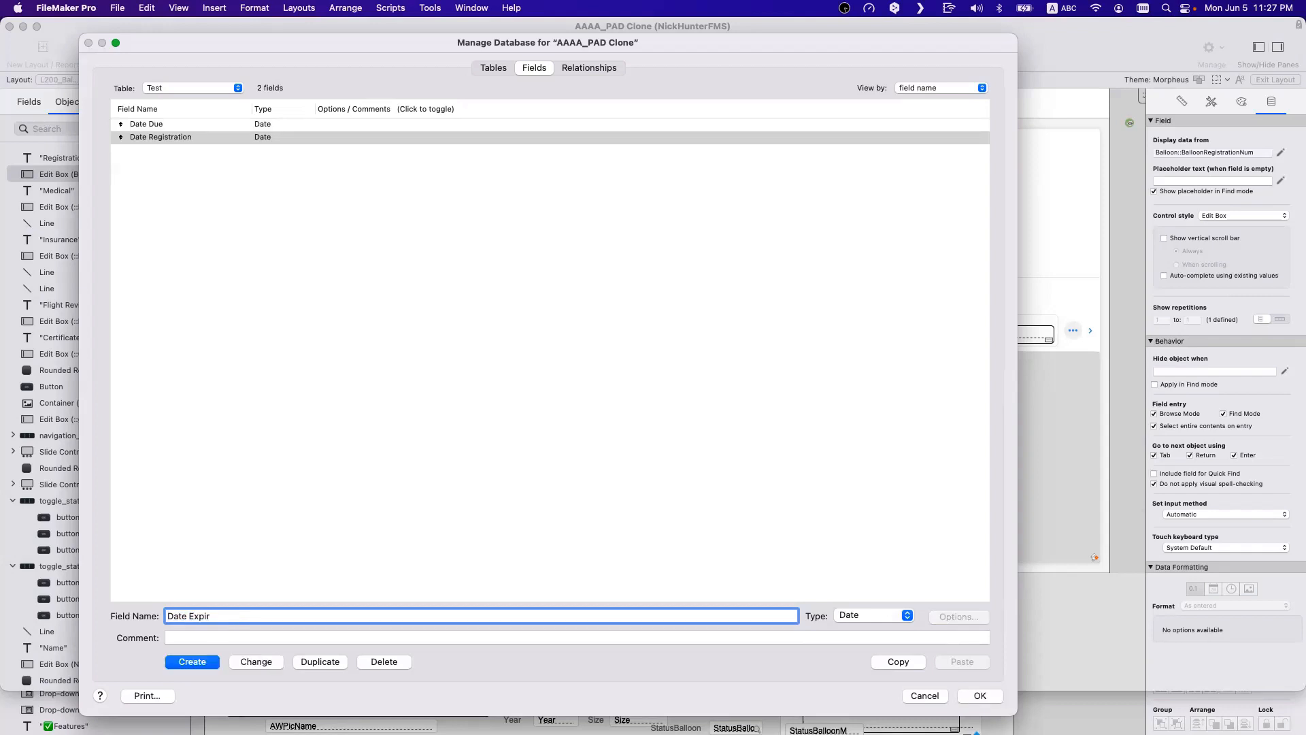
text(ation)
click(203, 663)
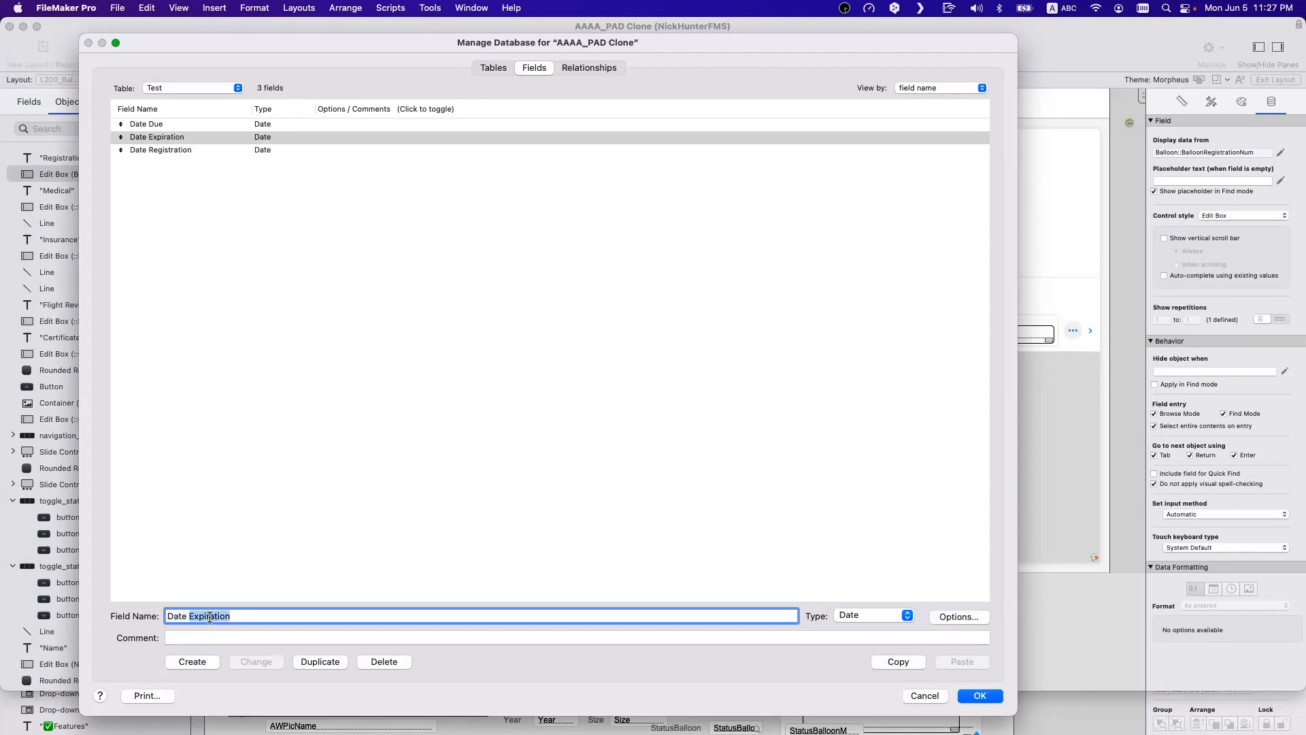
Step: Add a Date field named "Date Issued" to the Test table and clear the field selection
text(Date Issued)
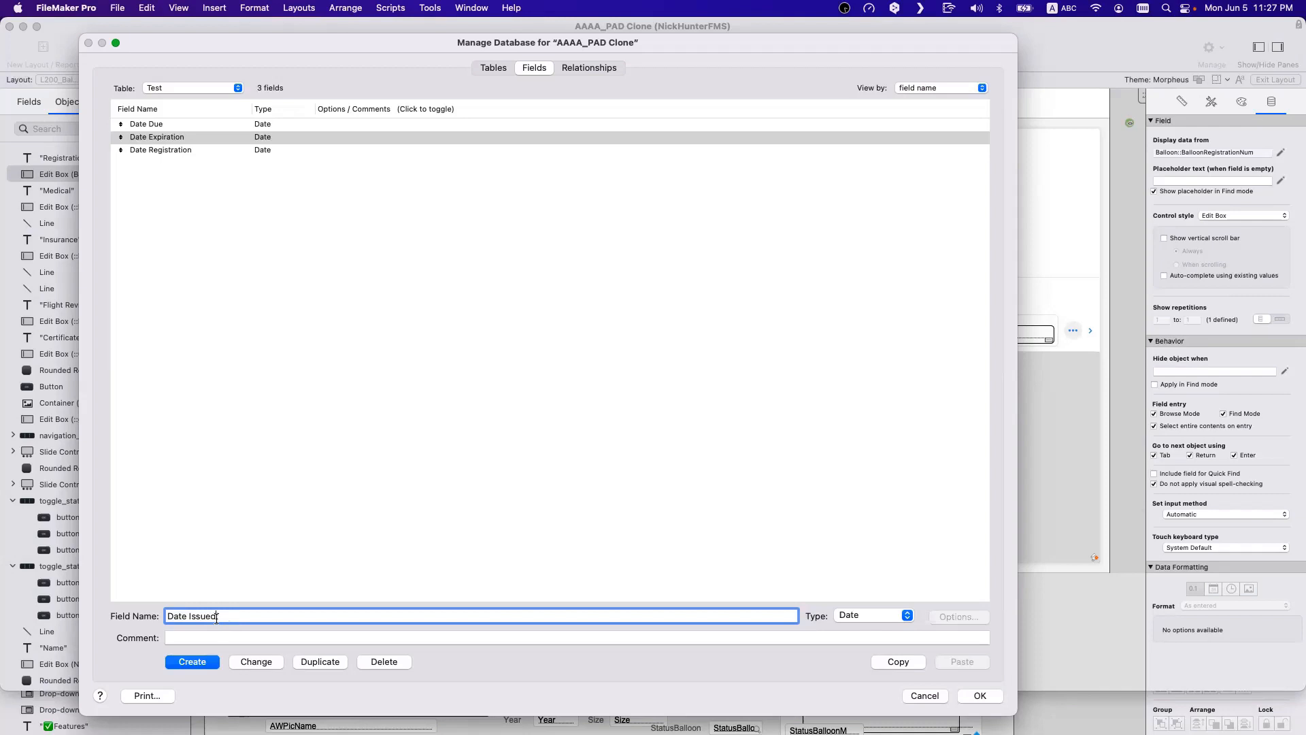
click(207, 664)
double_click(217, 616)
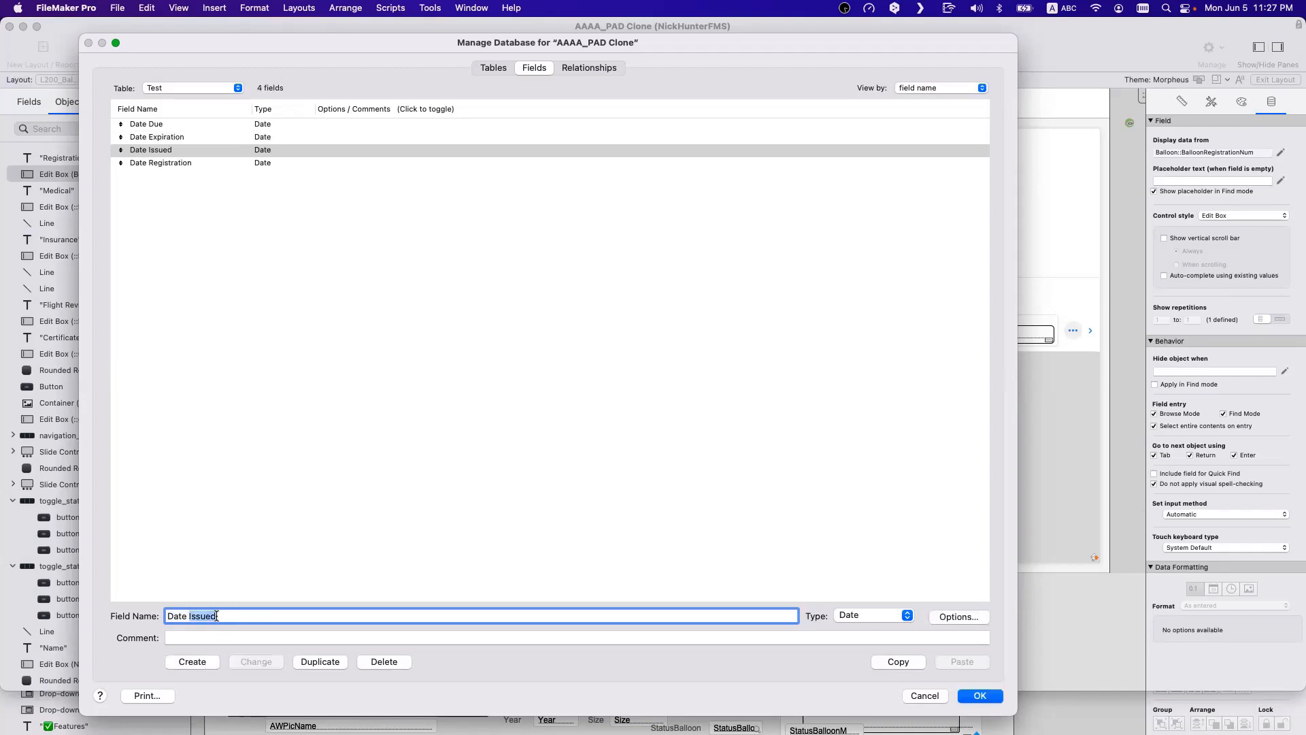
click(256, 405)
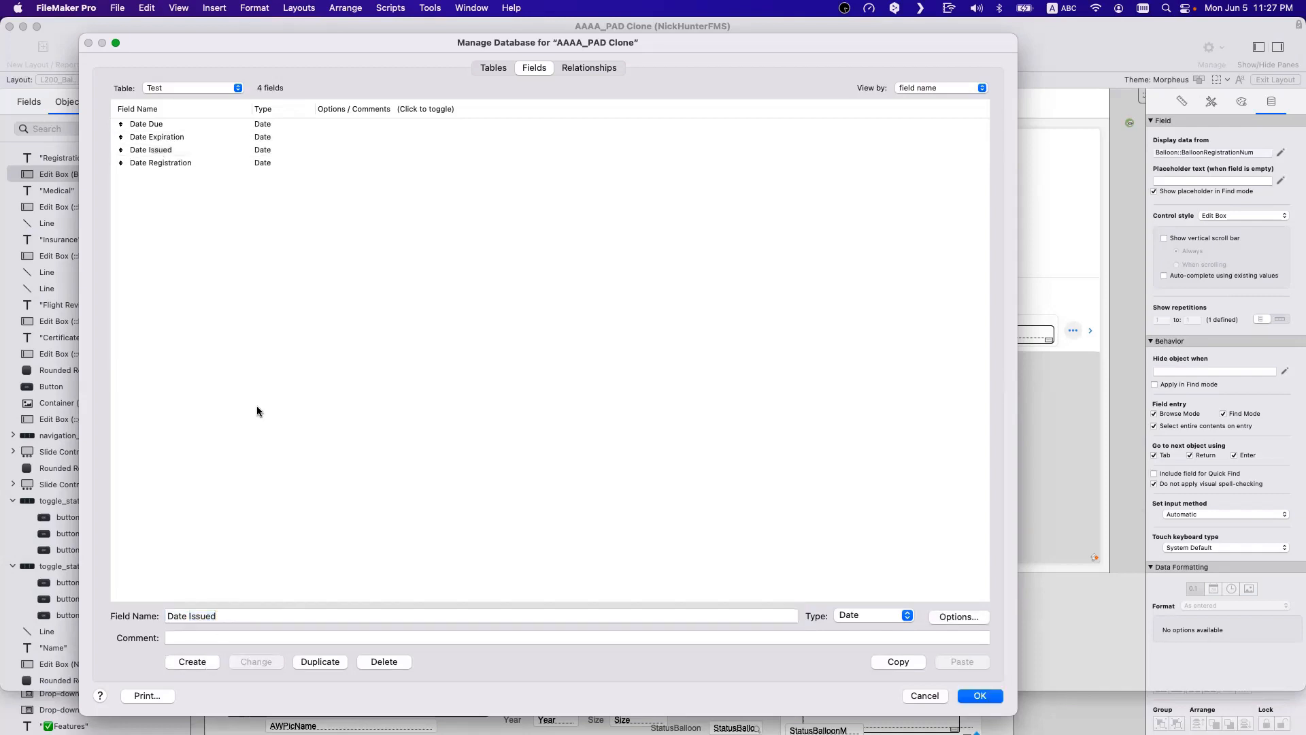
click(177, 127)
click(205, 317)
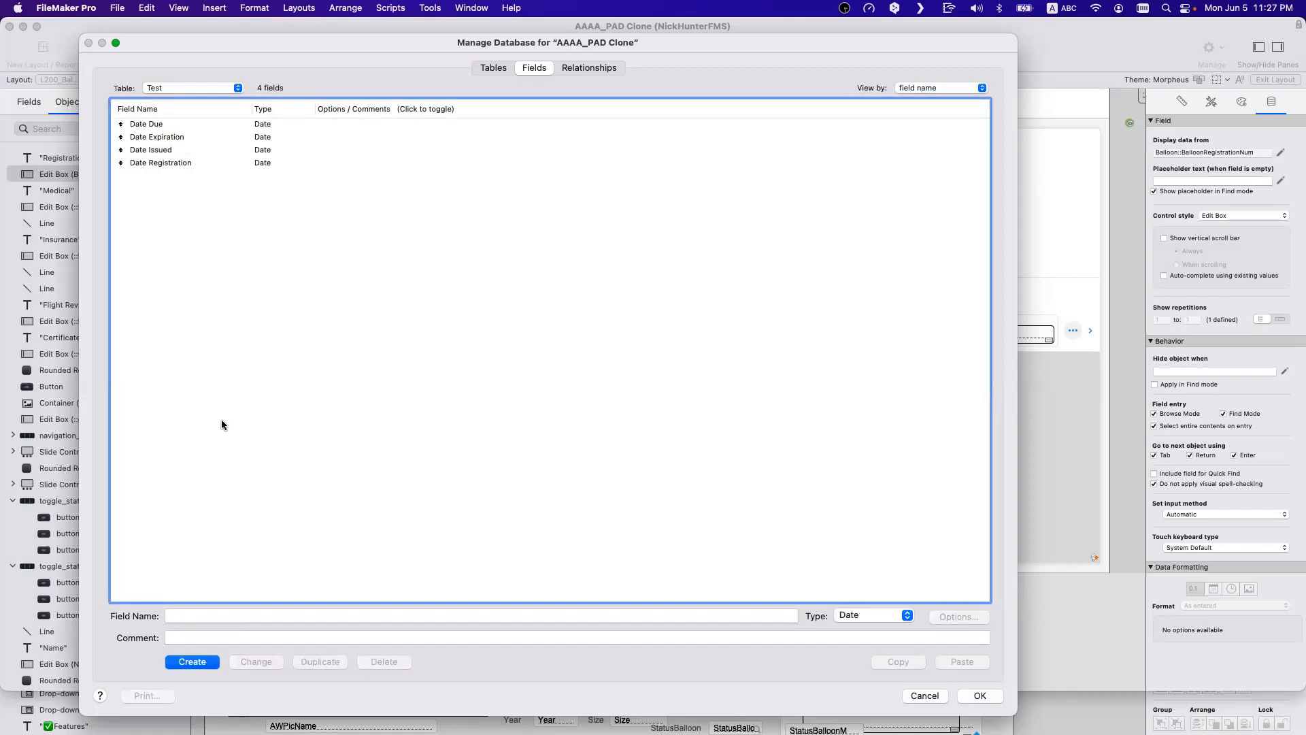
Step: Show the Balloon table's field list and look at the AnnualDateDue field
click(191, 91)
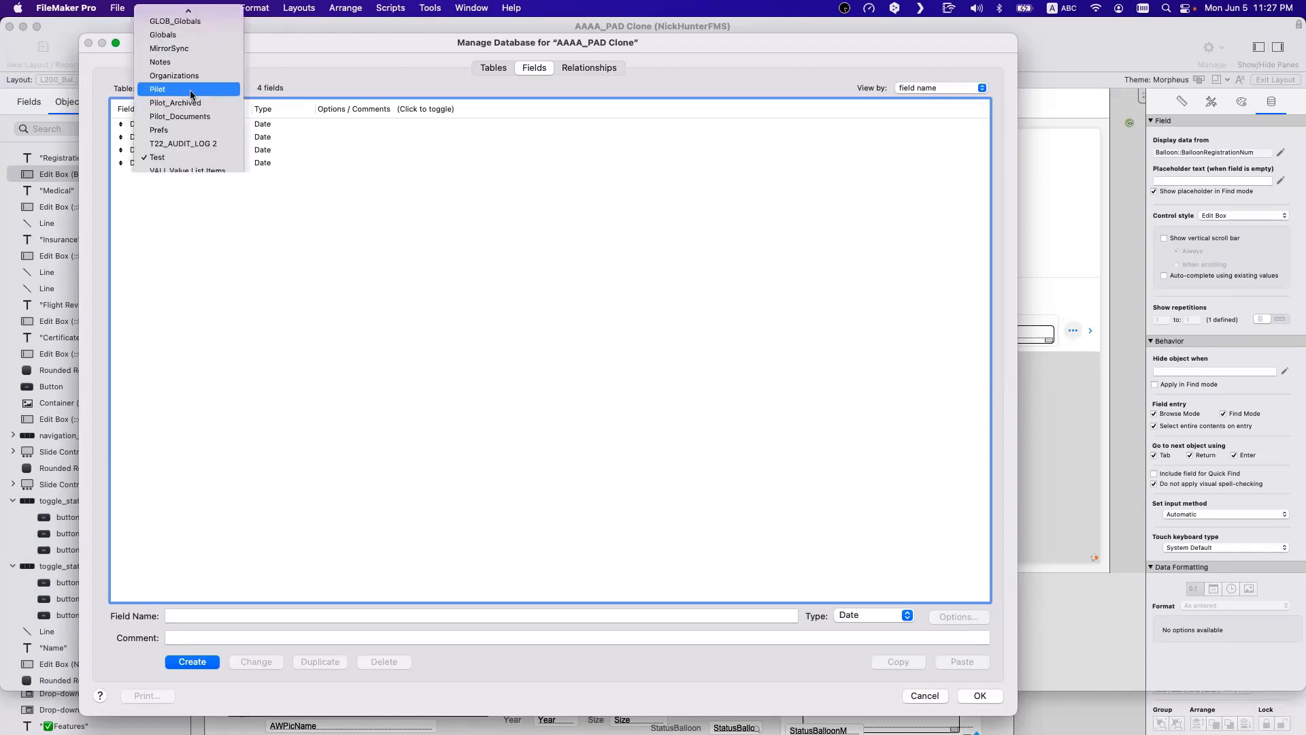
click(193, 63)
click(304, 369)
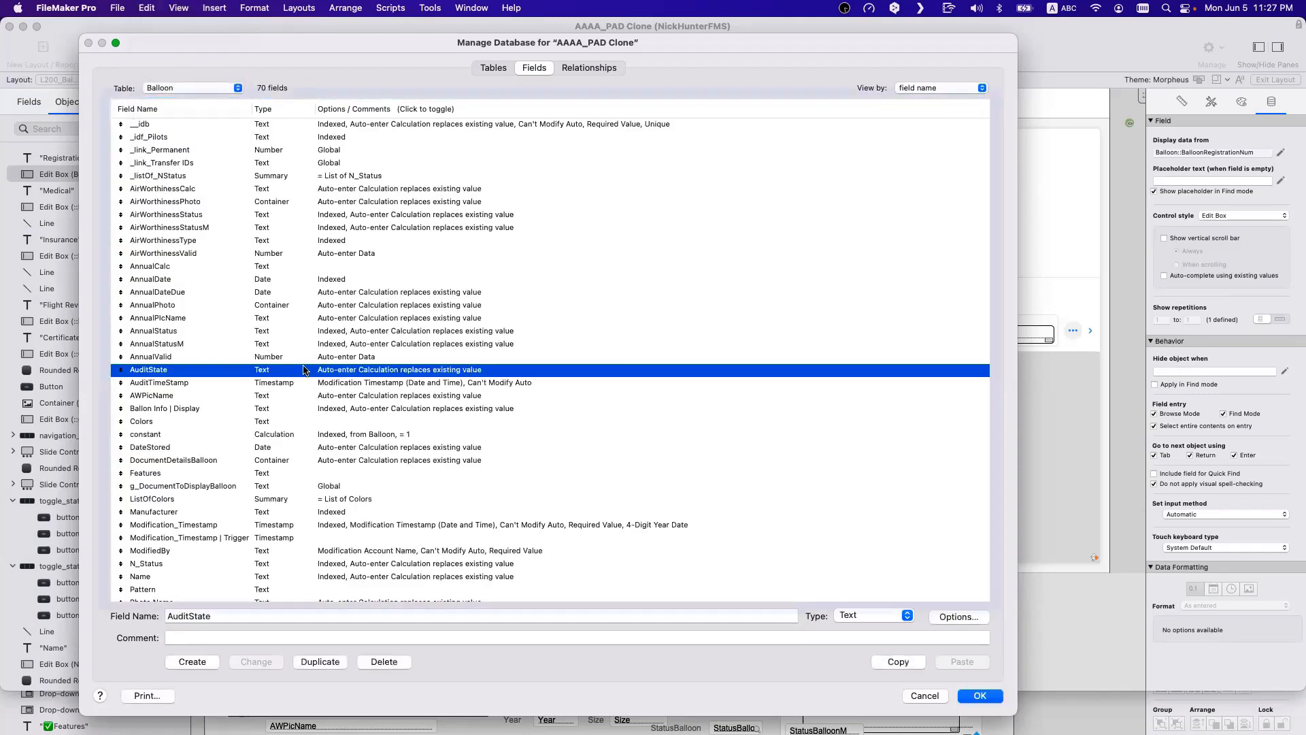
click(320, 292)
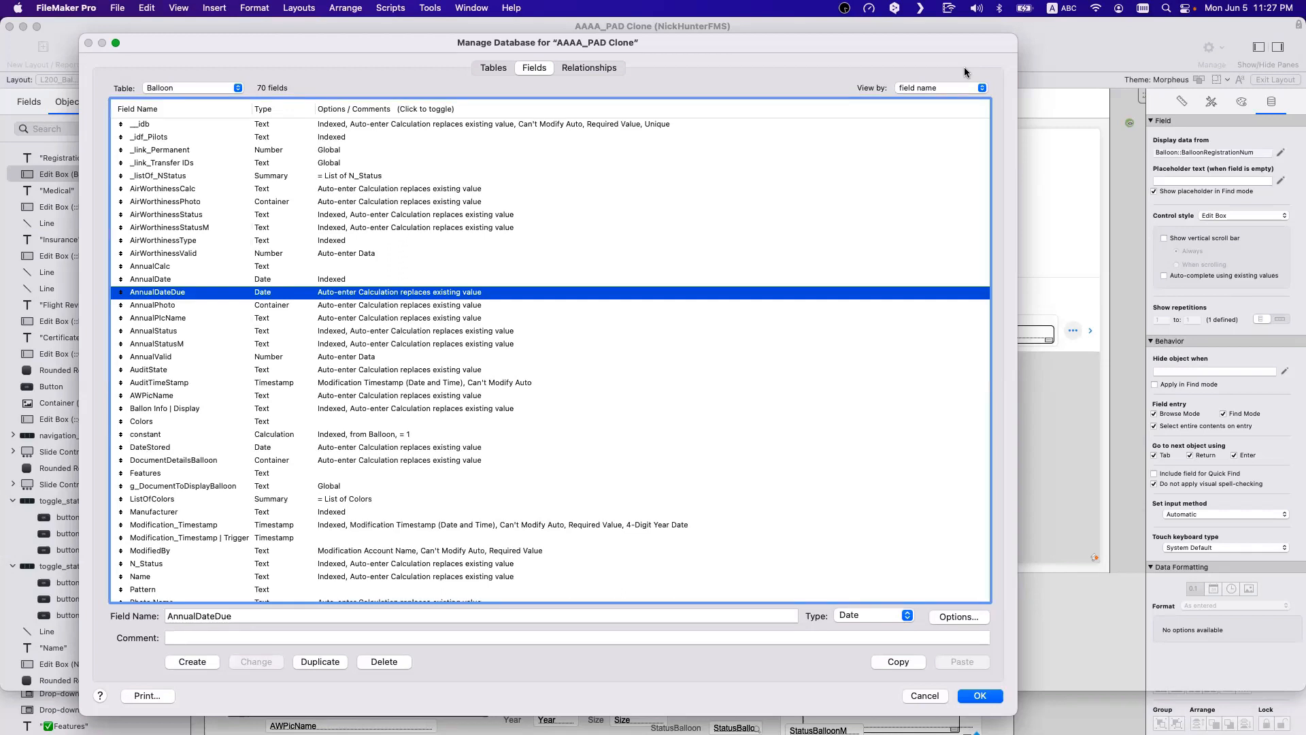
drag(819, 44, 819, 41)
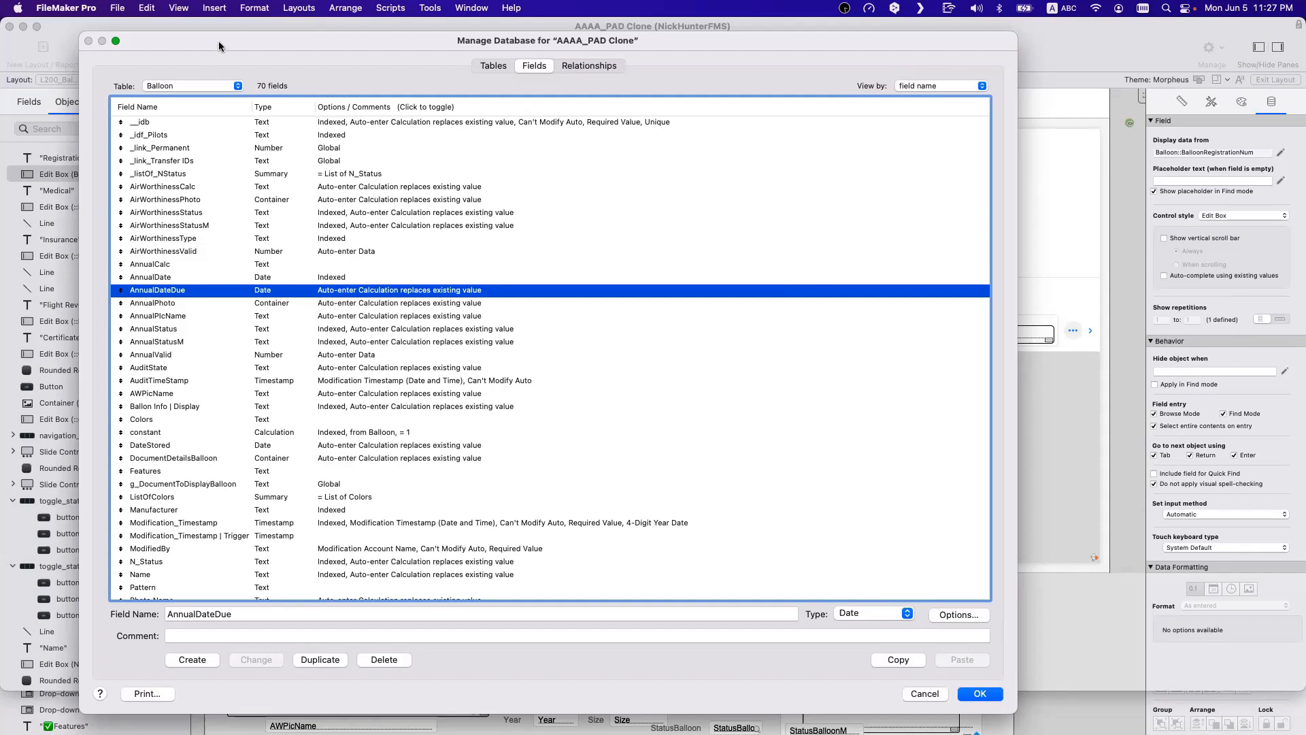
drag(218, 41, 365, 52)
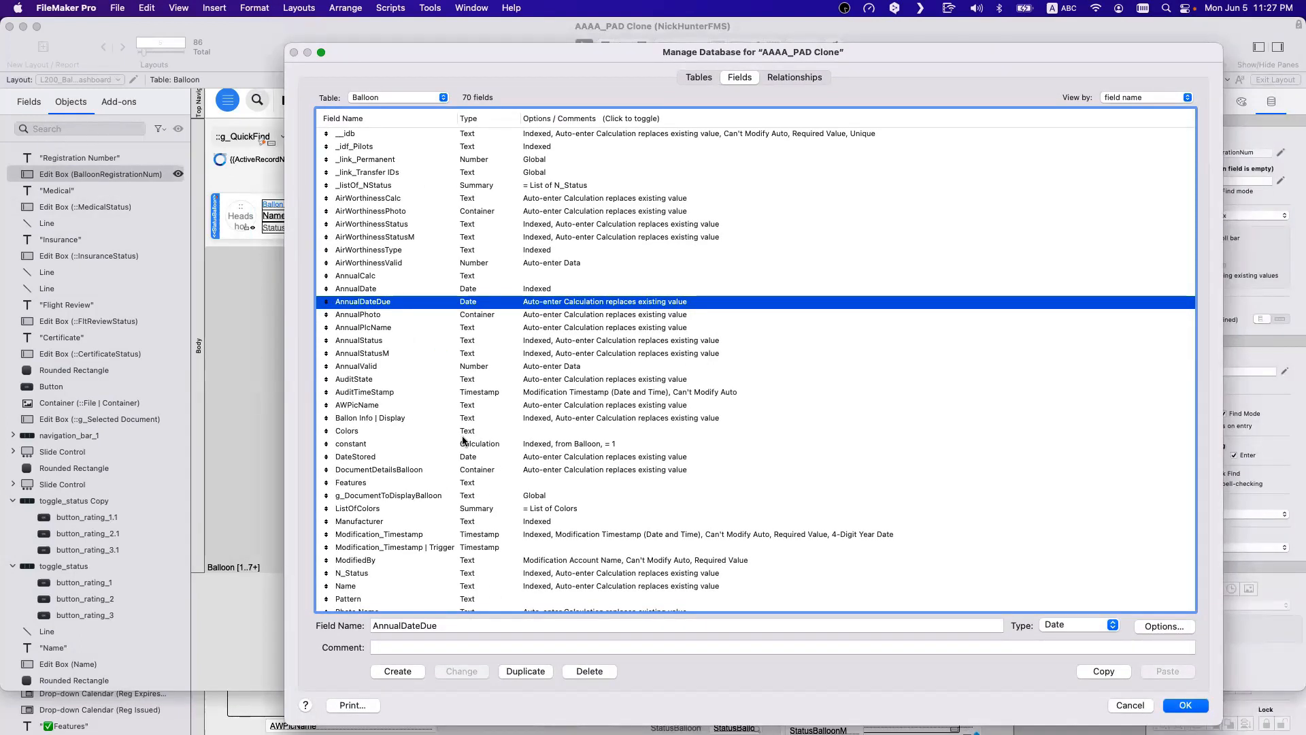
Step: Look through the Balloon table's field names, including AirWorthinessStatus and AirWorthinessStatusM
scroll(537, 310, down, 5)
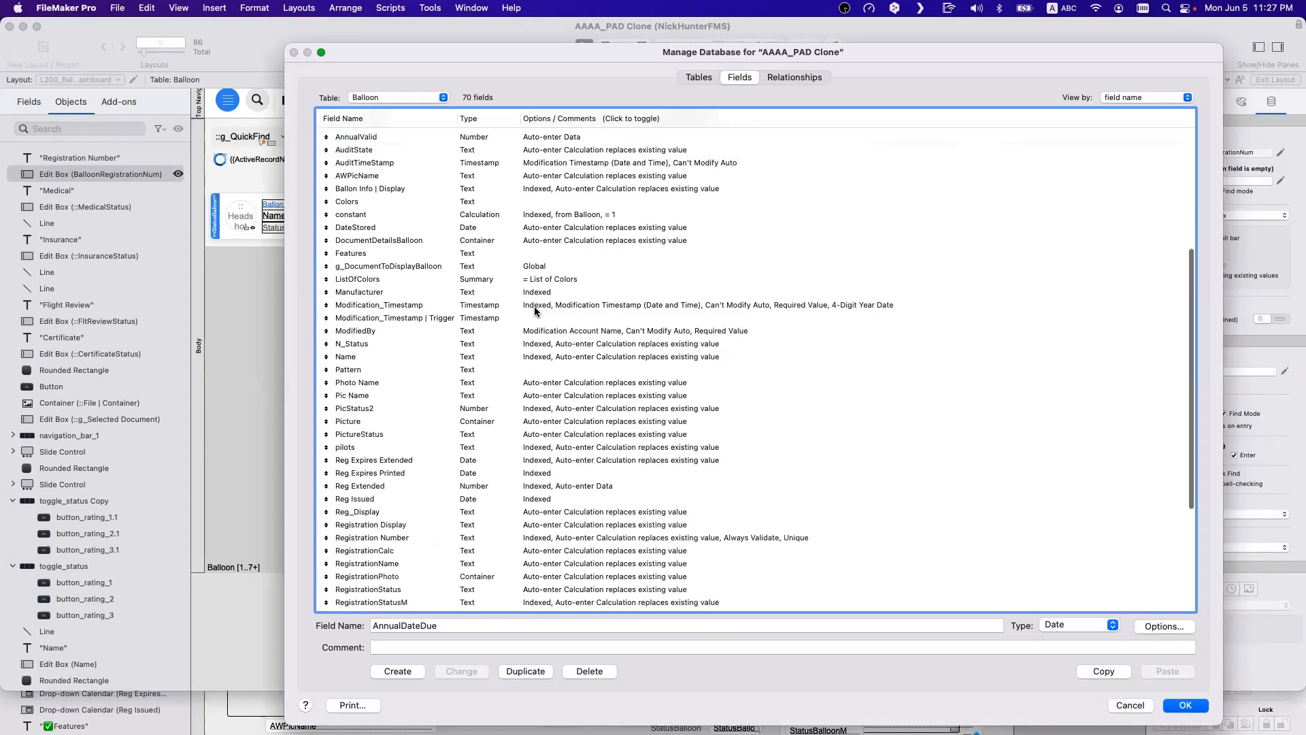
scroll(536, 312, up, 8)
click(499, 225)
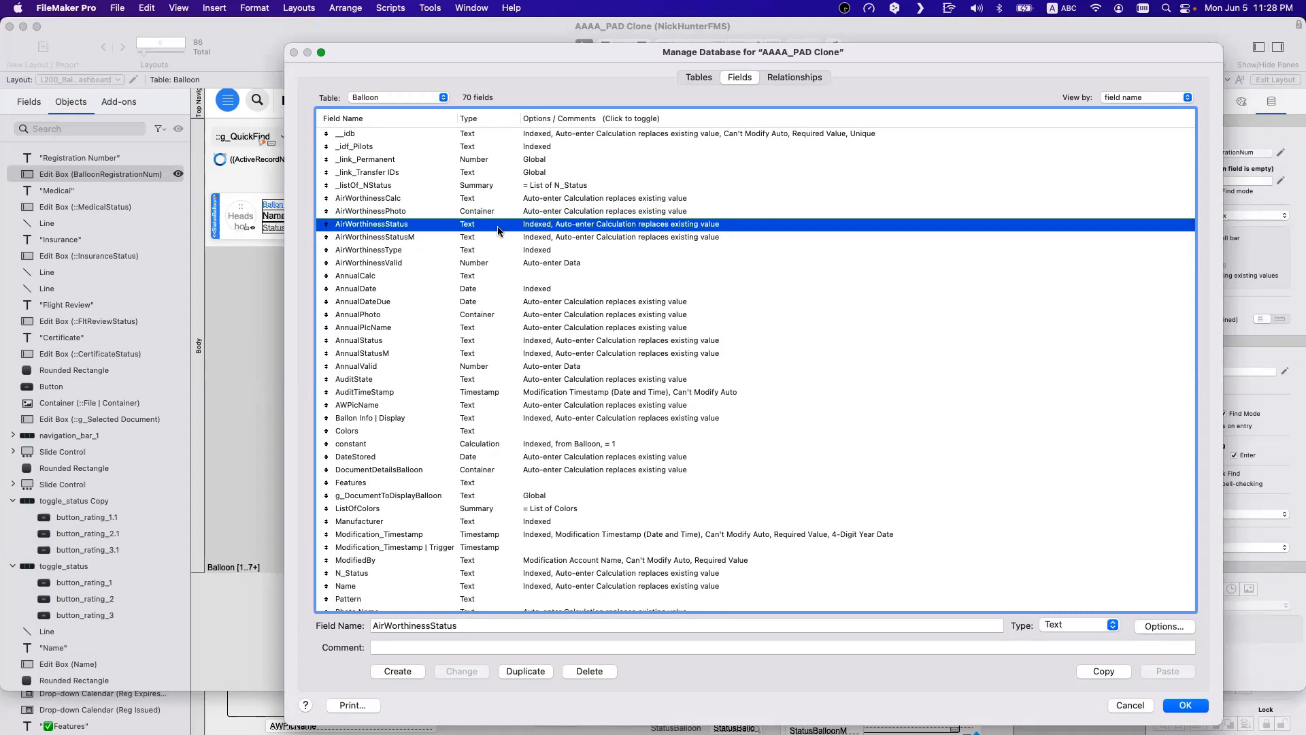
scroll(493, 252, up, 2)
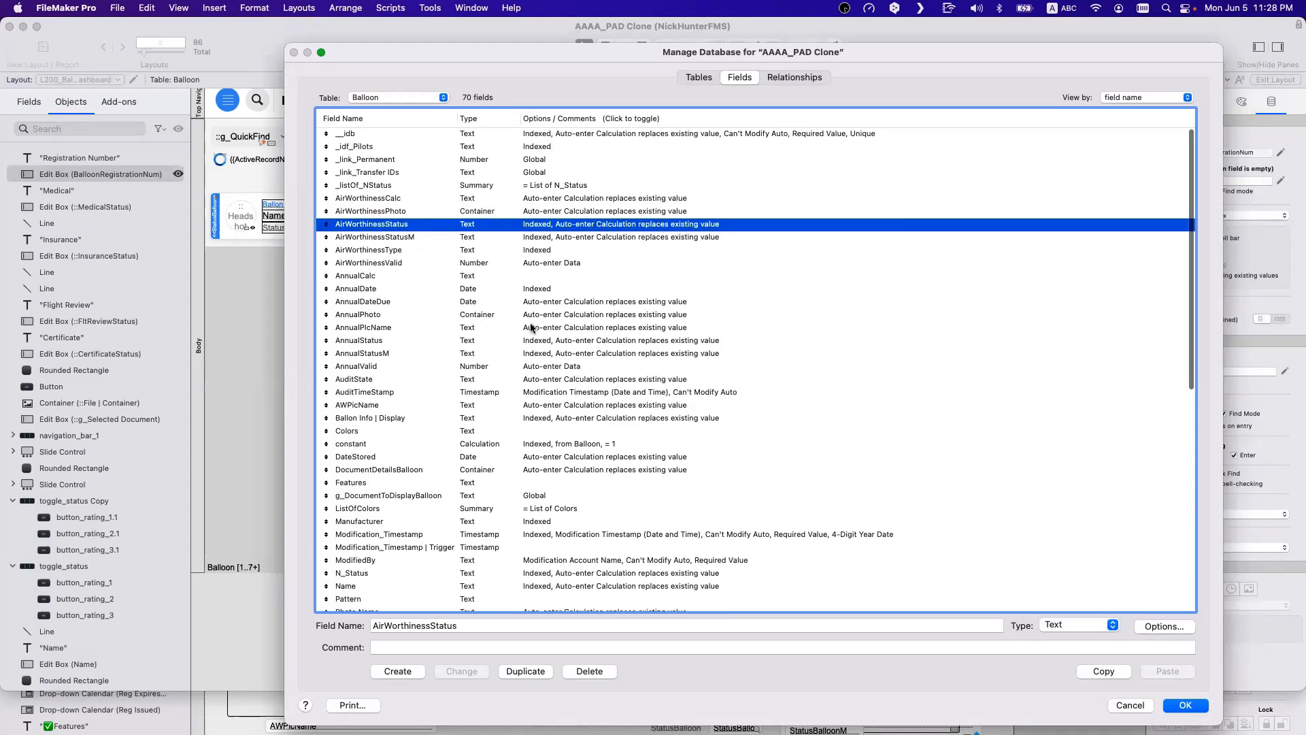
click(538, 294)
click(536, 241)
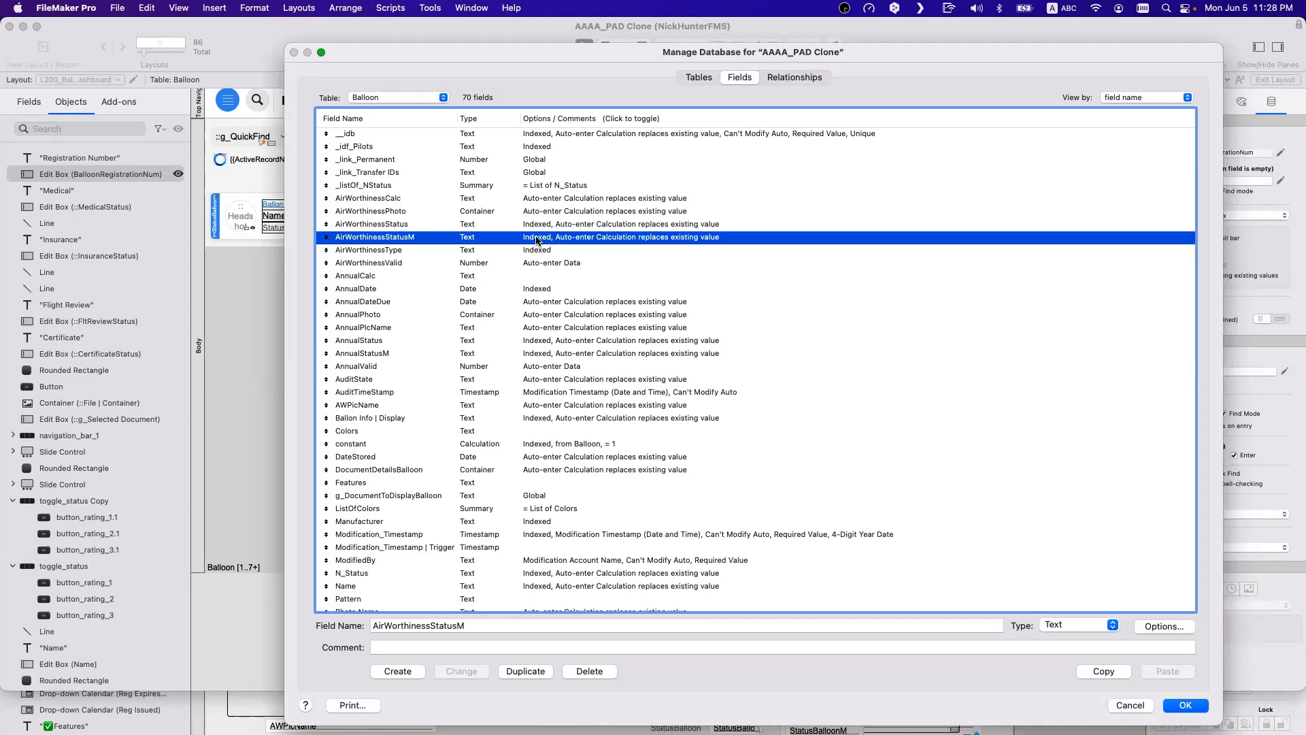
Step: Find Balloon fields by their initial letters, jumping to names that start with R, Au, N, A and D
key(r)
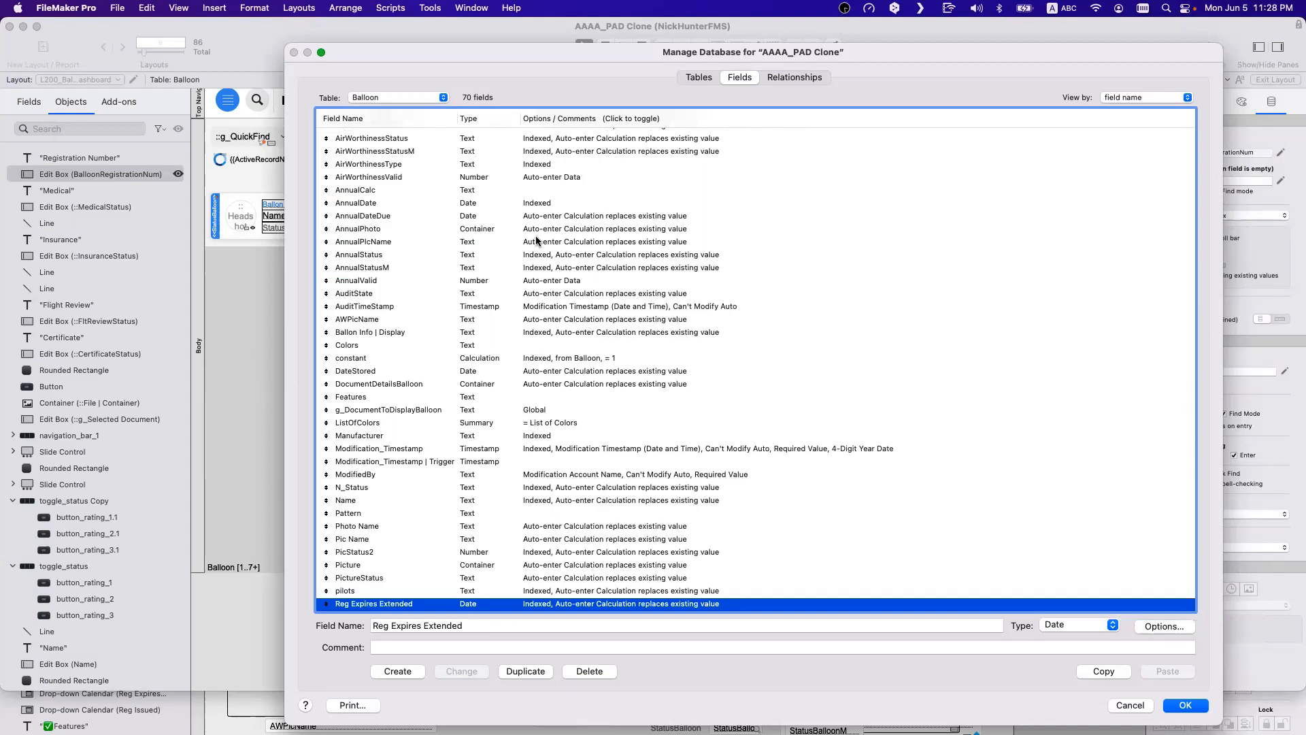
key(a)
key(u)
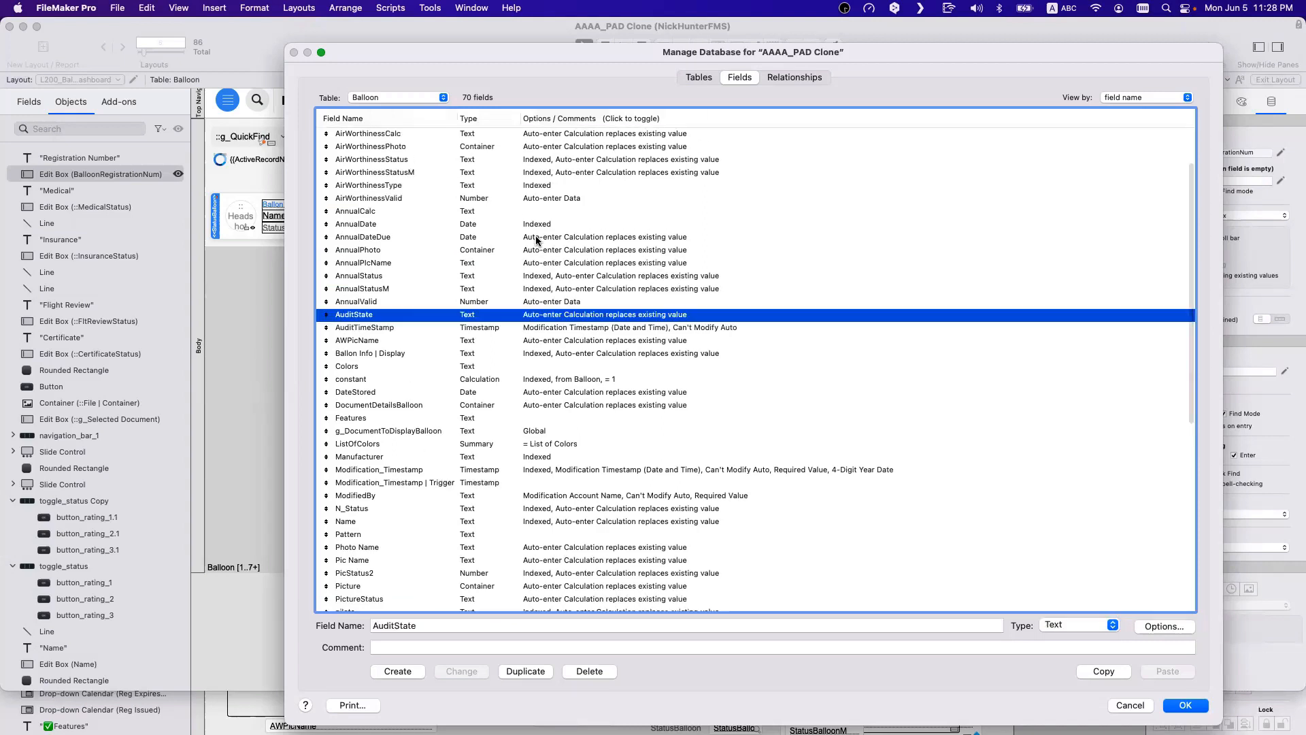
key(n)
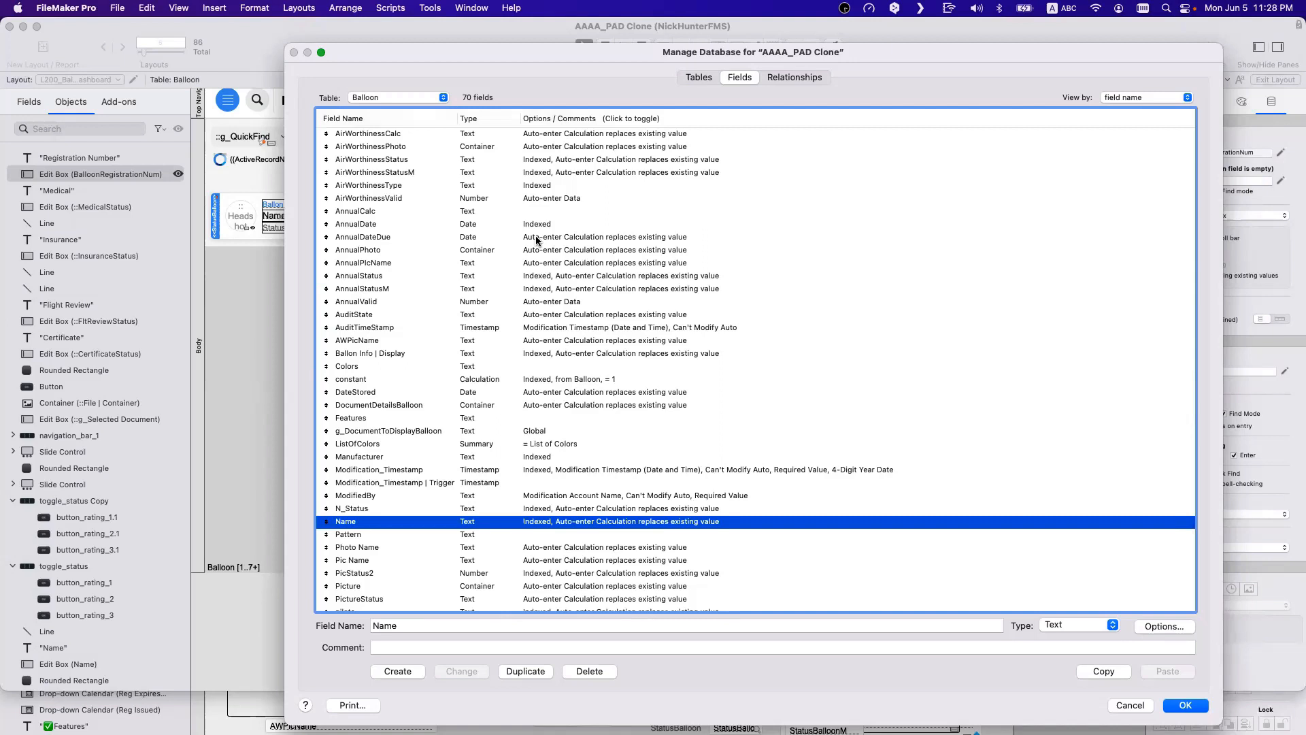
key(a)
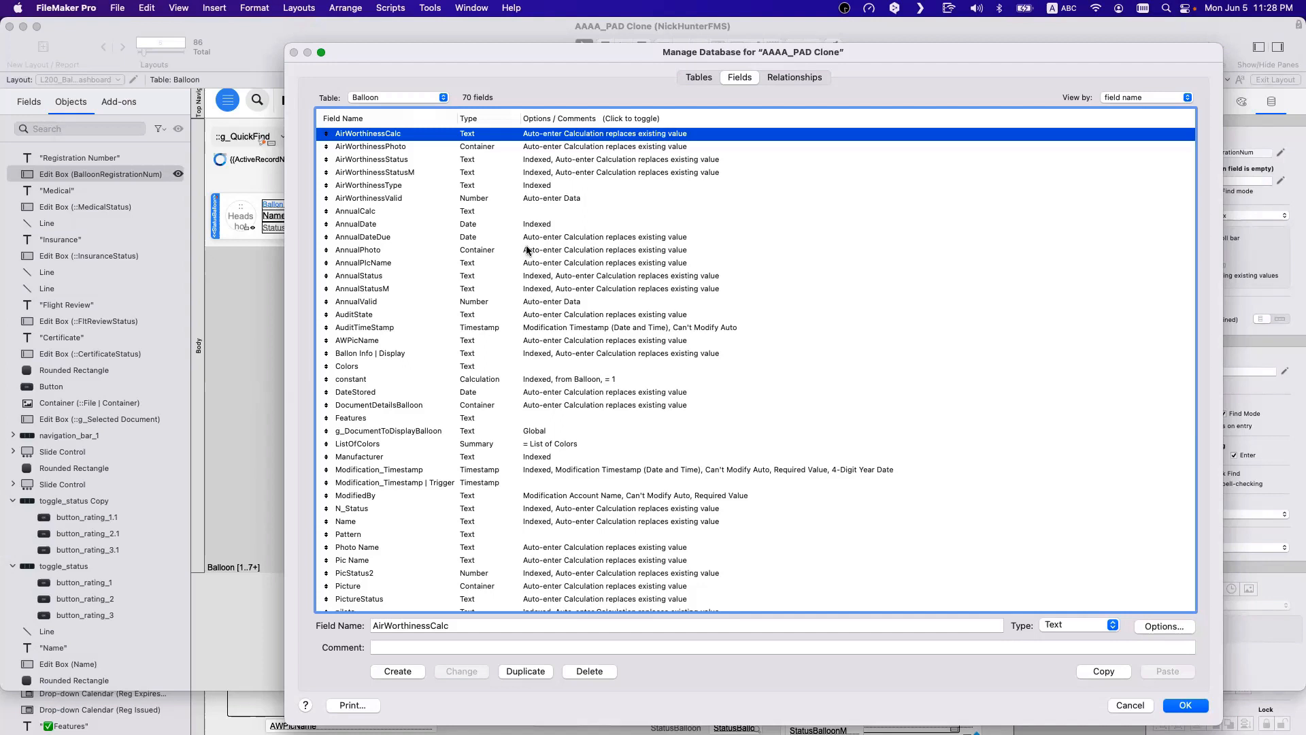
click(527, 251)
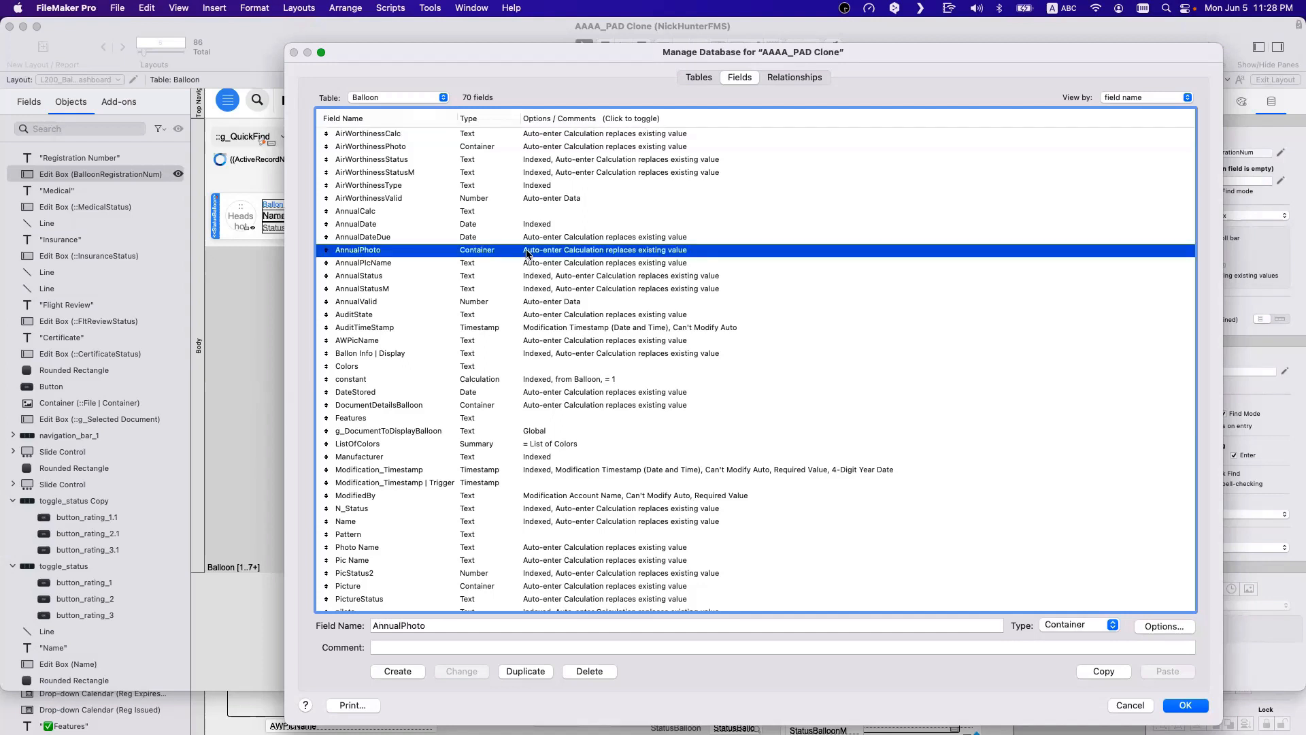
key(d)
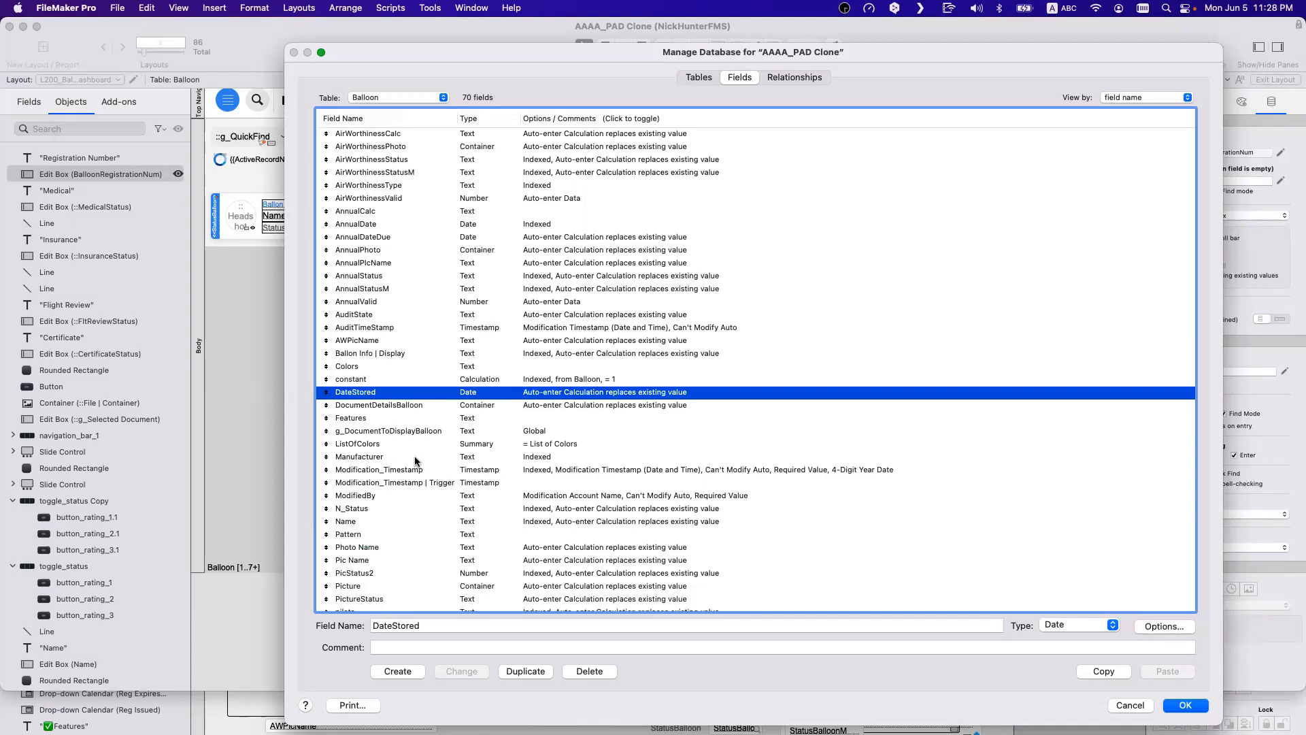
Step: Switch back to the Test table and examine how its date fields are named and grouped
click(401, 100)
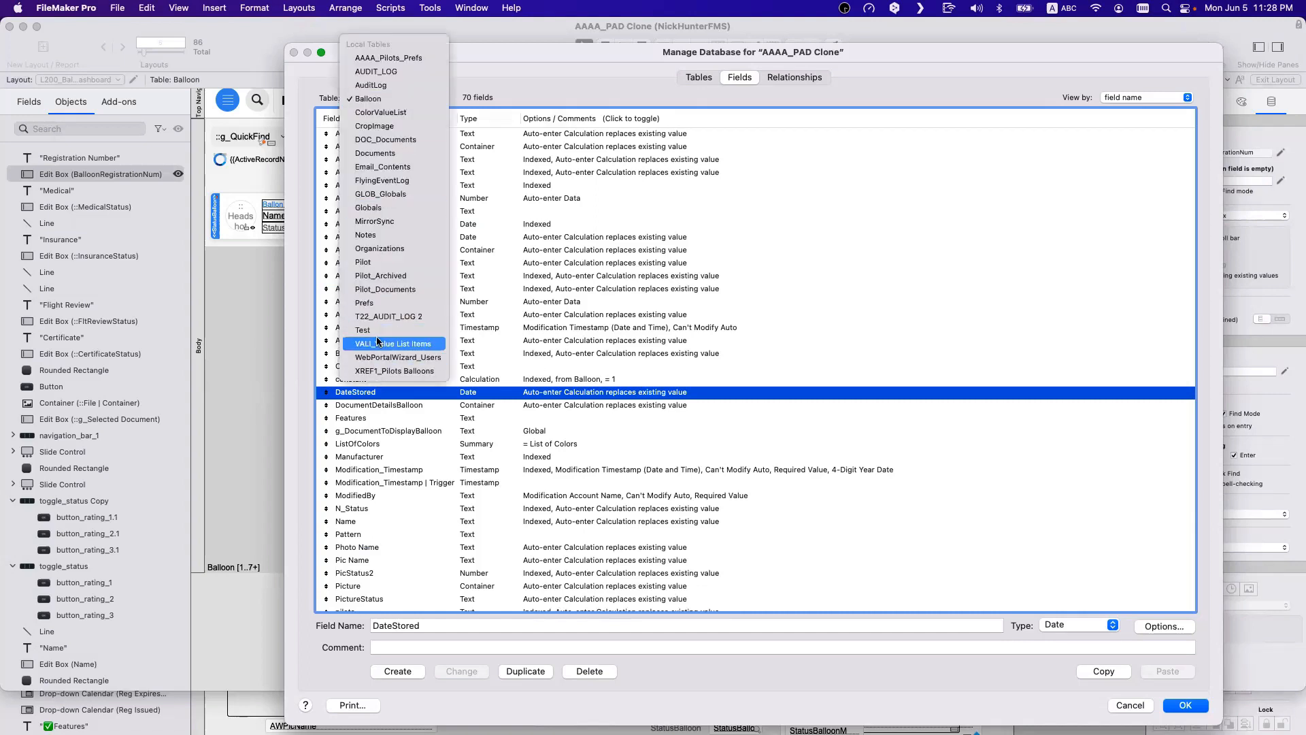
click(417, 331)
click(384, 147)
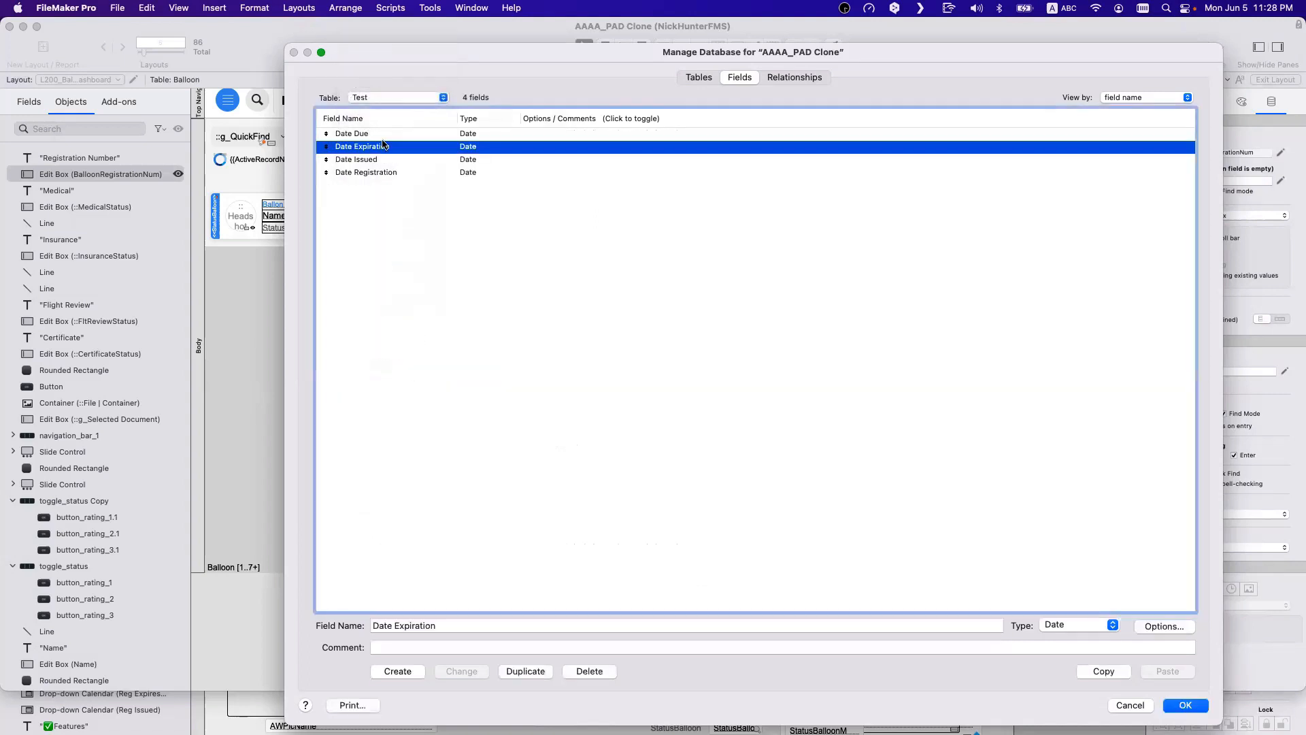
click(401, 204)
key(Down)
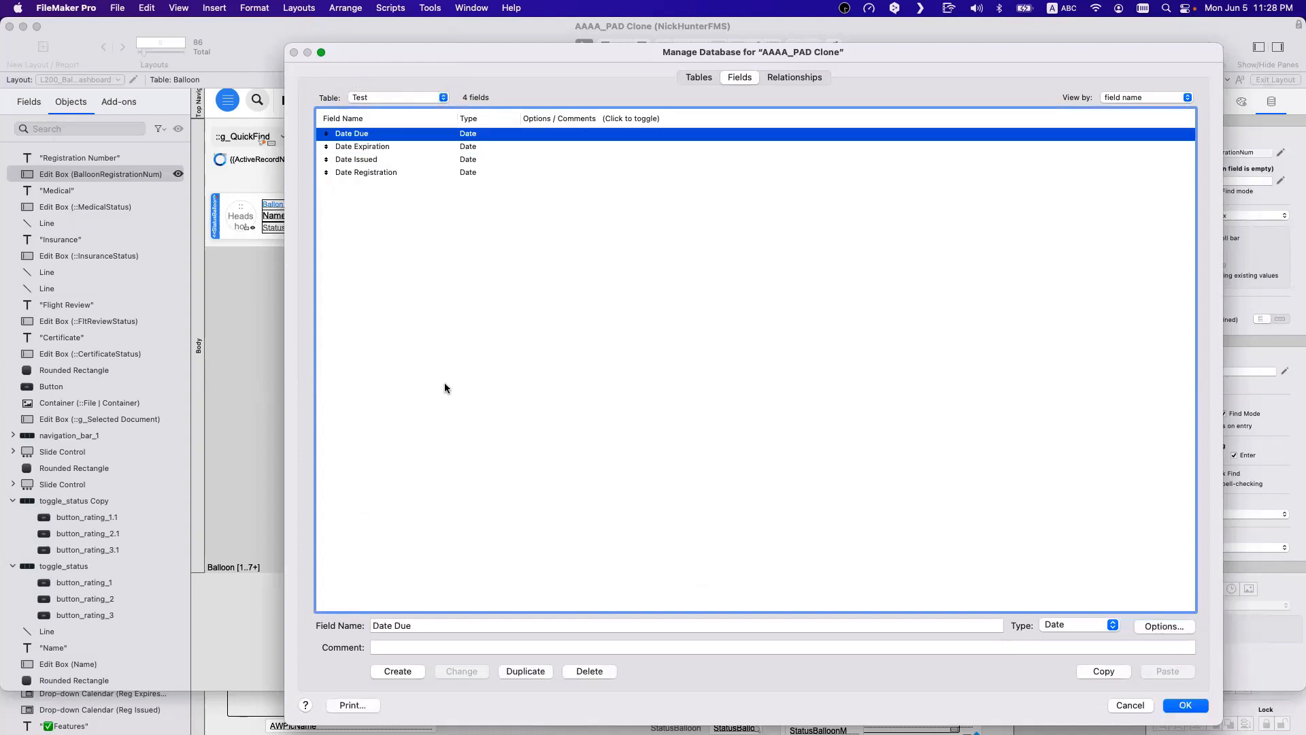
click(446, 388)
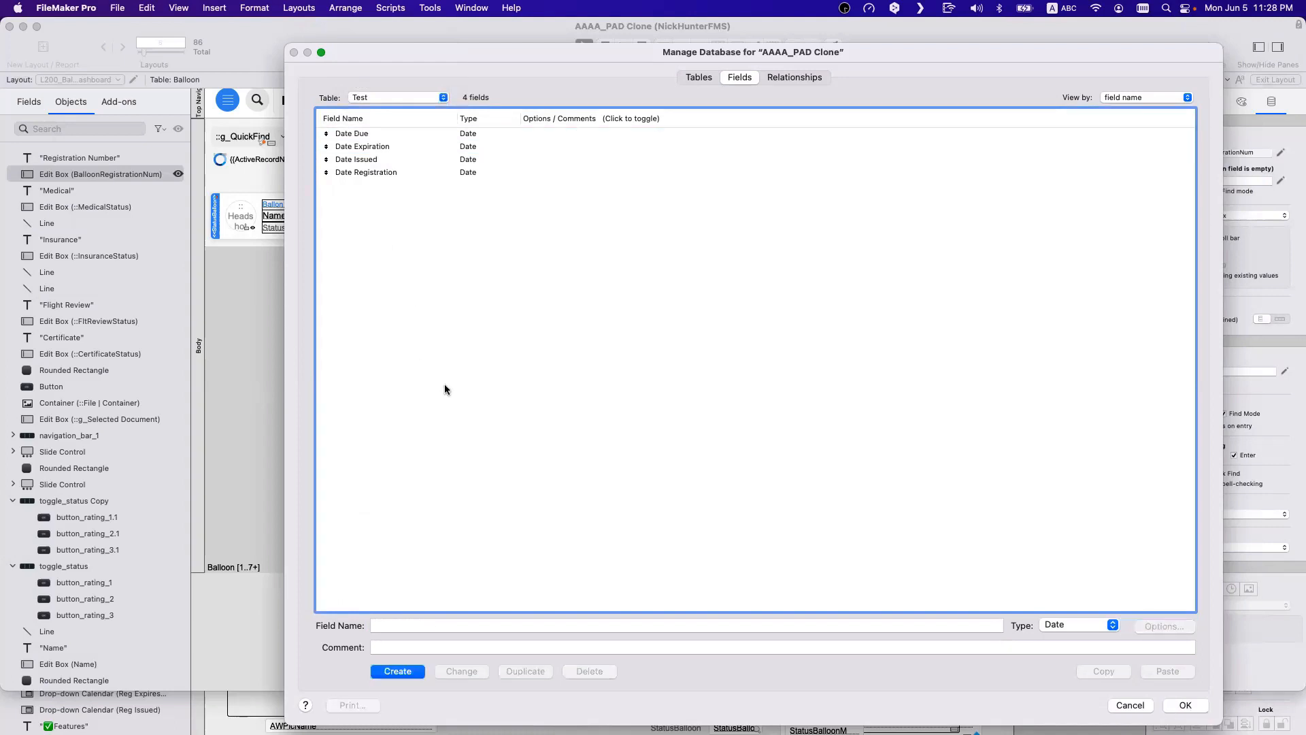
Step: Rename the Test table's Date Due field as Due Date
key(Down)
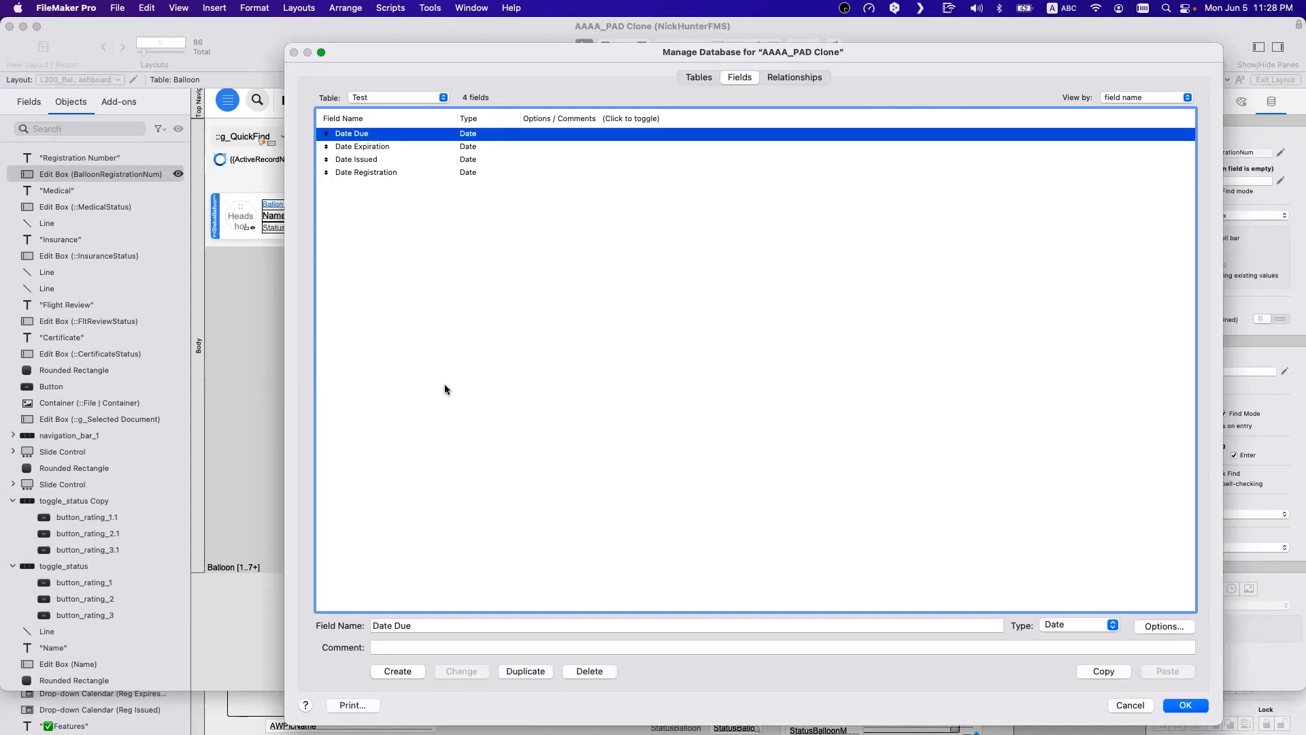
click(445, 389)
click(372, 134)
double_click(388, 625)
key(BackSpace)
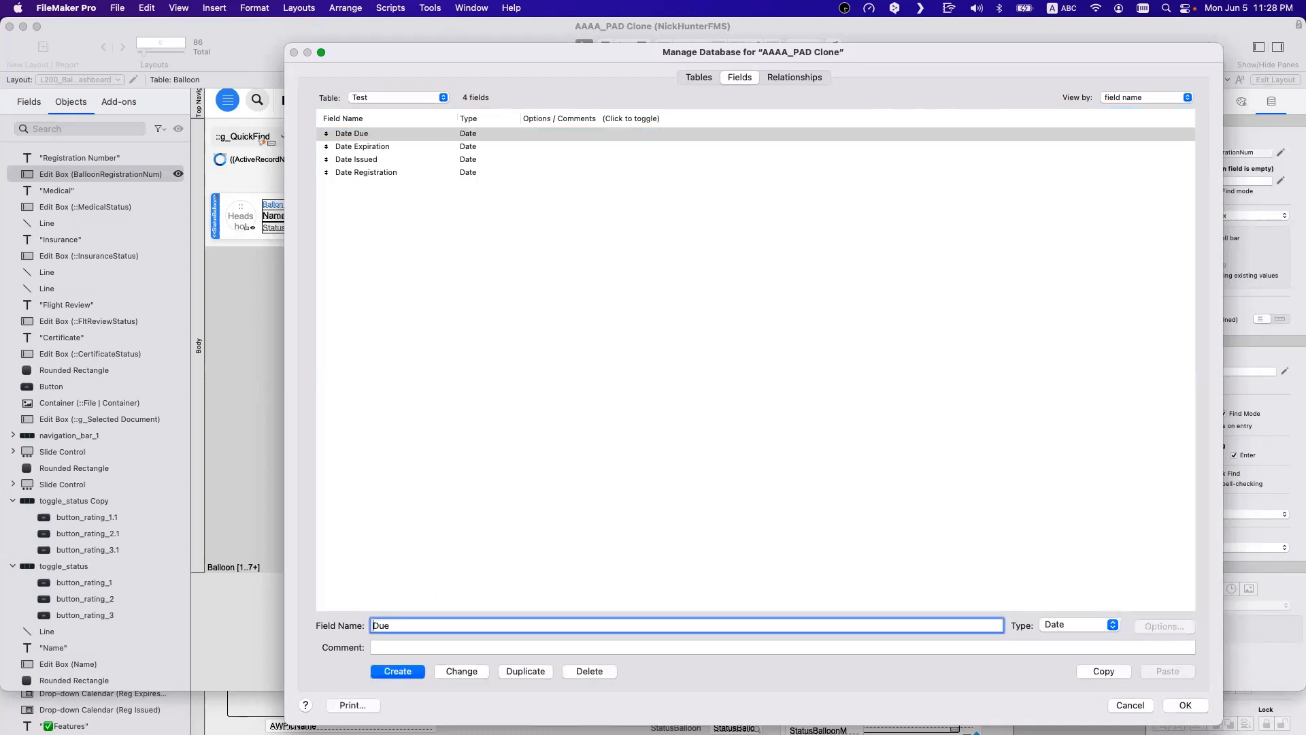
text(Date)
click(456, 672)
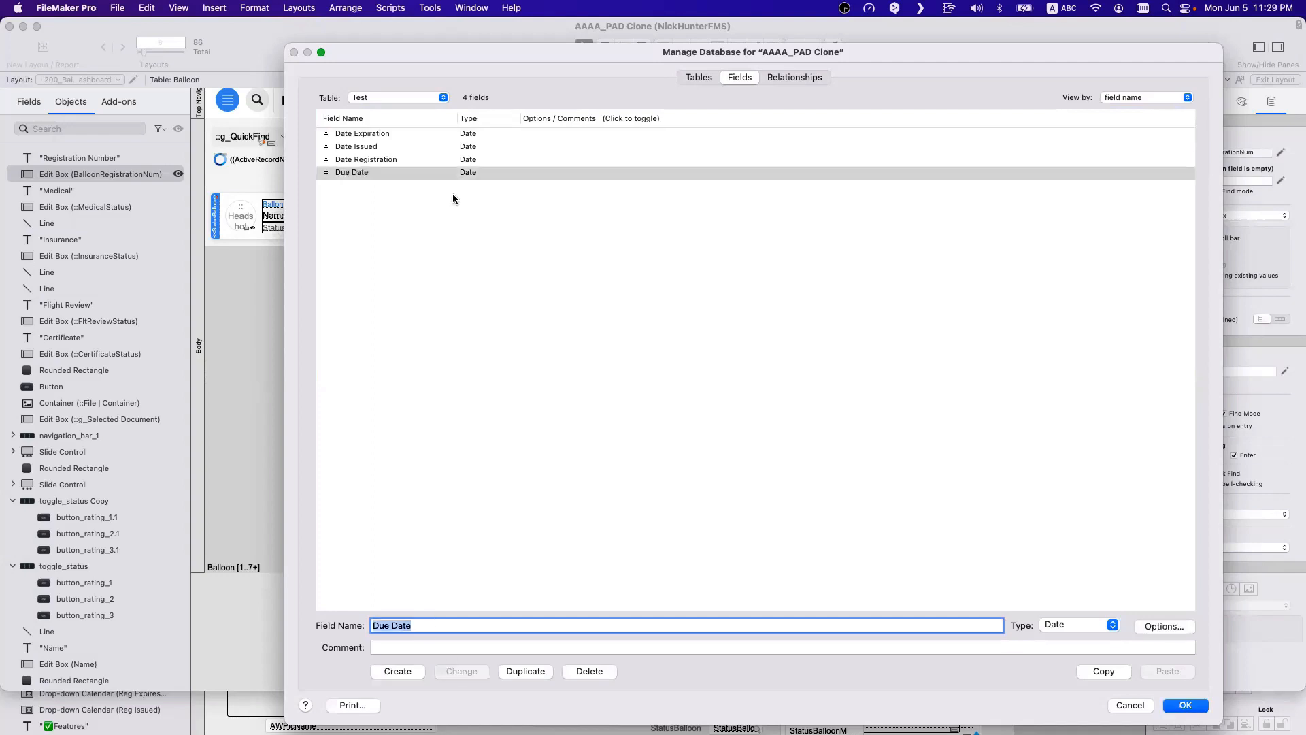
Step: Rename the Date Expiration field as Expiration Date
click(409, 136)
double_click(388, 626)
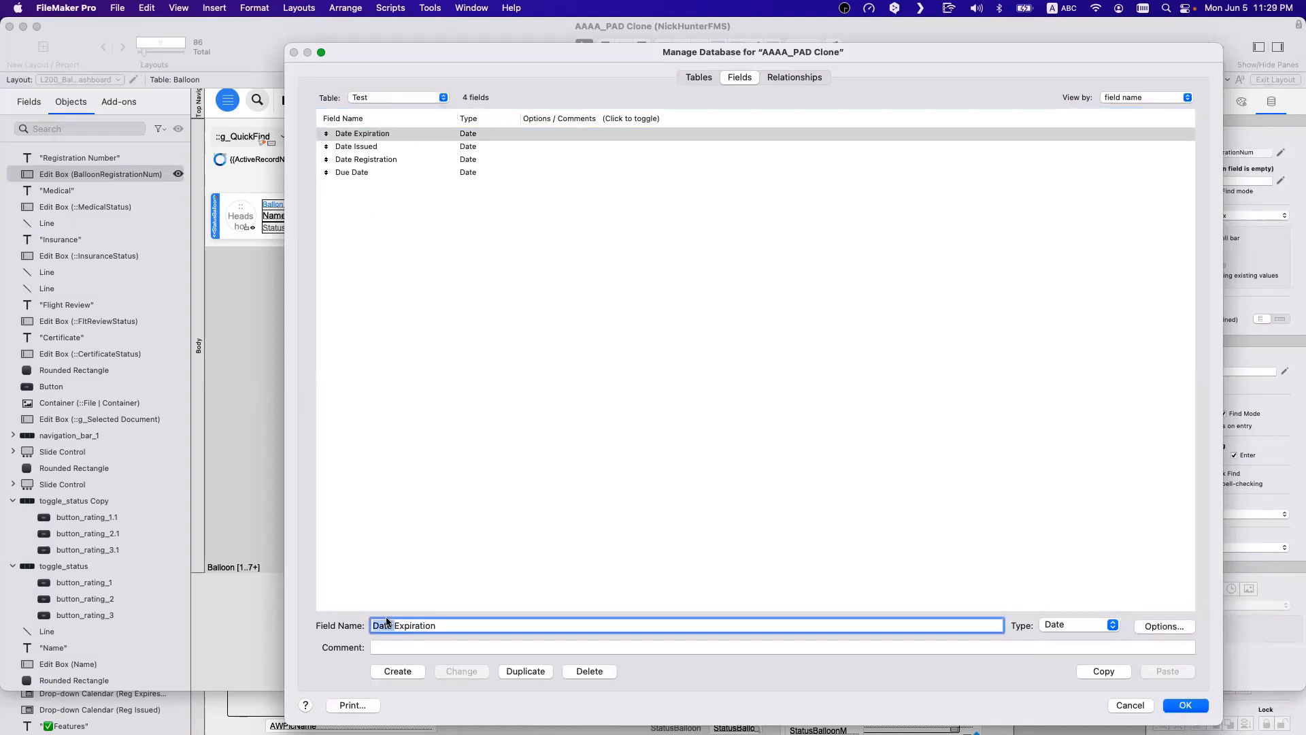
key(BackSpace)
text(Date)
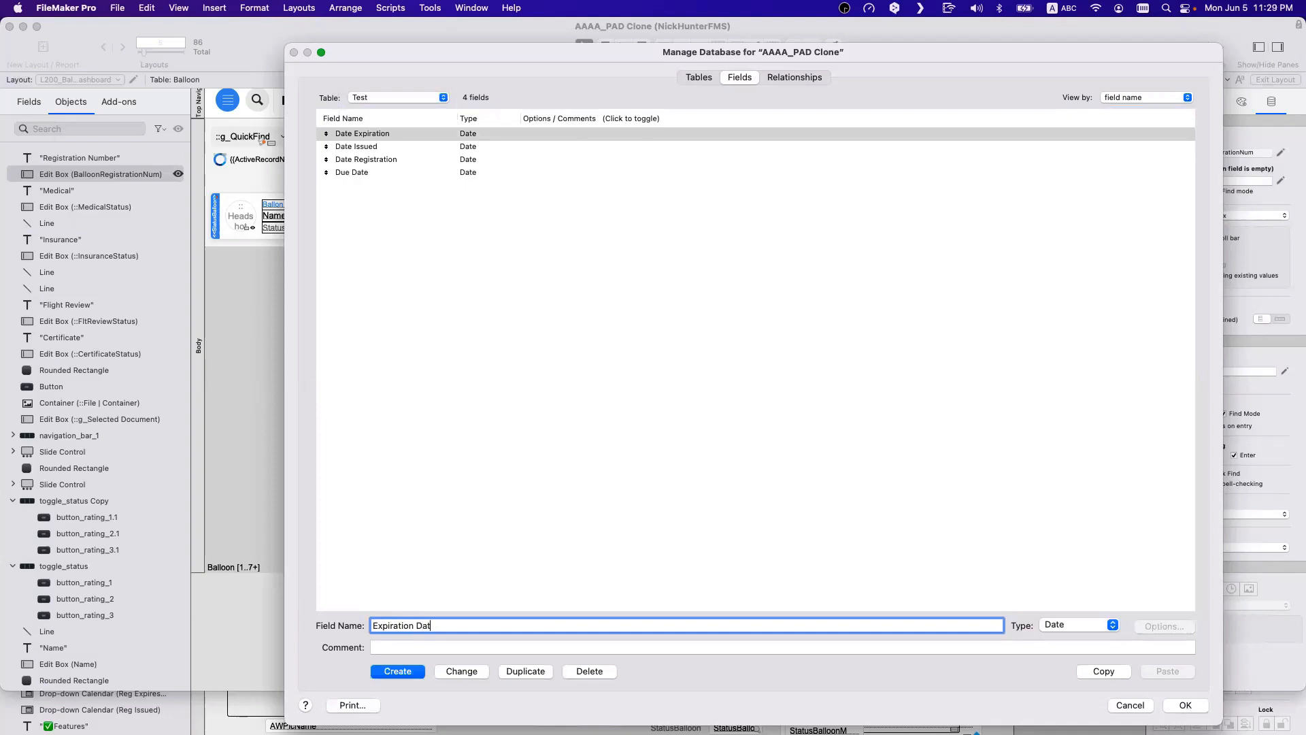
click(465, 672)
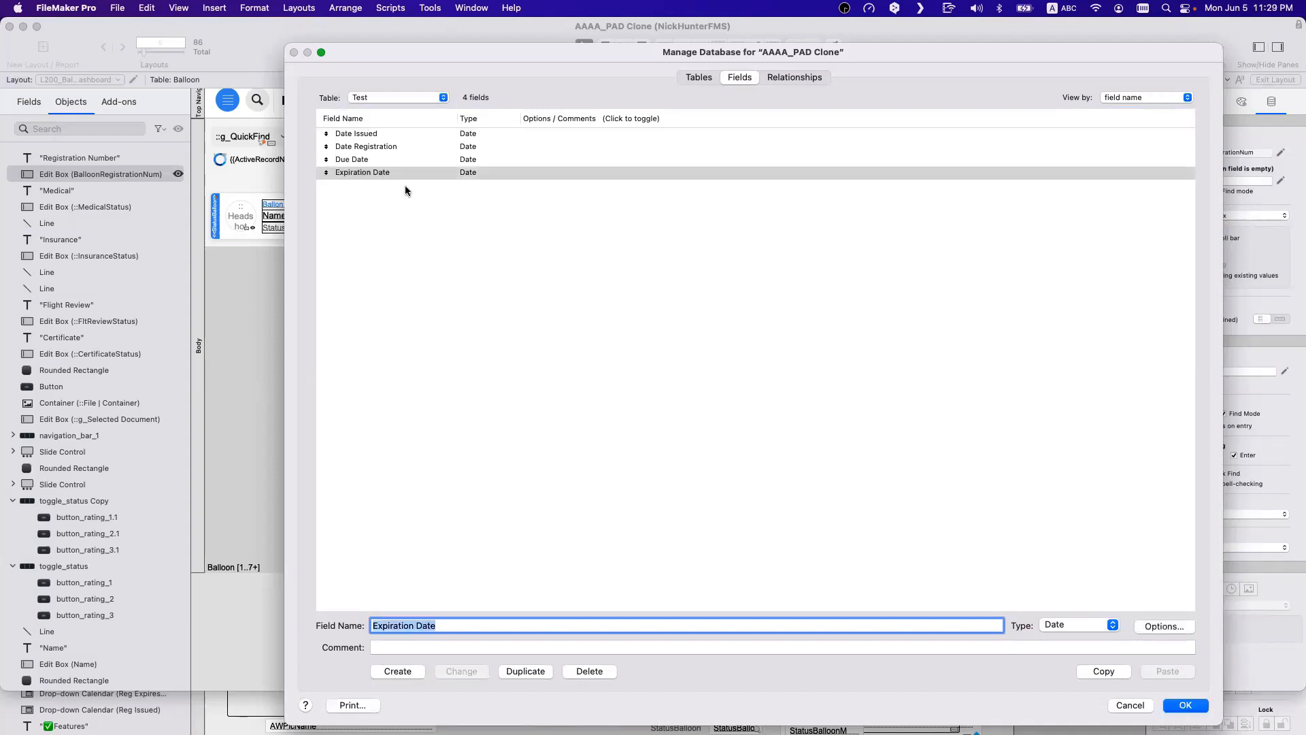
Step: Rename the Date Issued field as Issue Date
click(378, 136)
double_click(393, 625)
key(BackSpace)
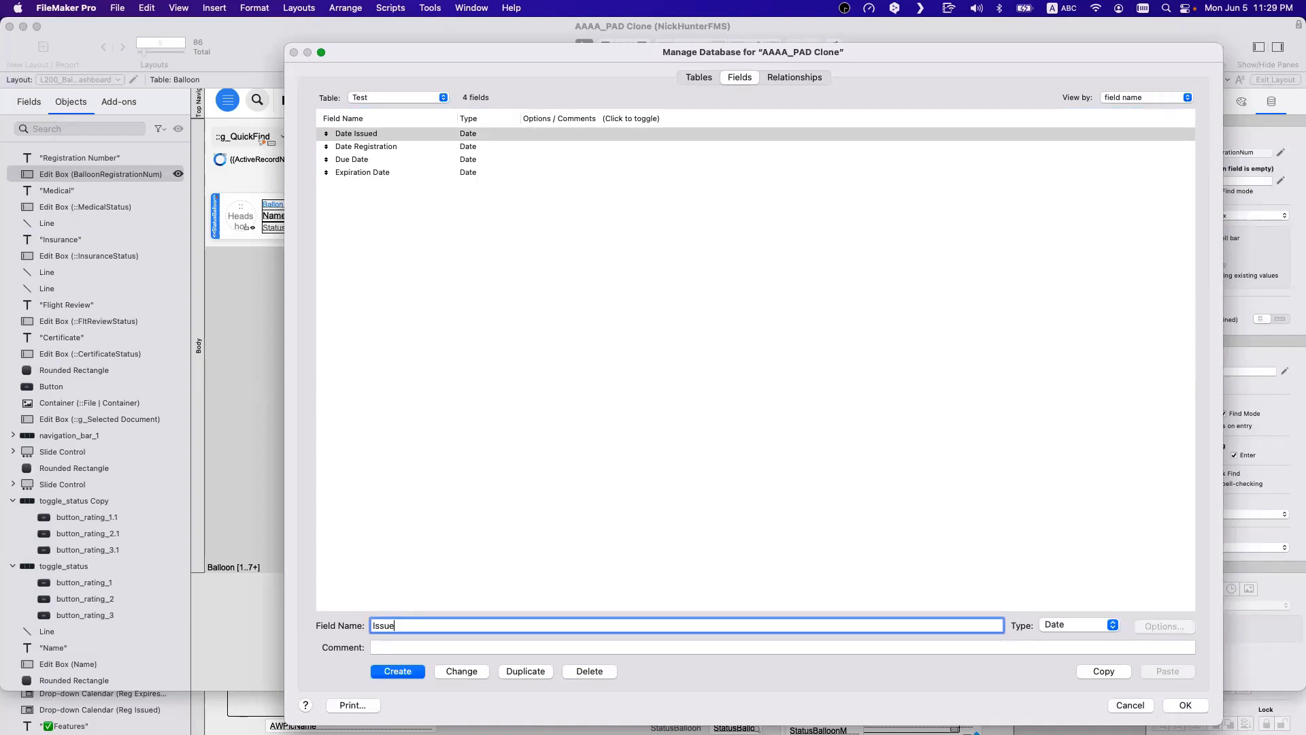
text(Date)
click(443, 670)
Step: Rename the Date Registration field as Registration Date and clear the field selection
click(388, 136)
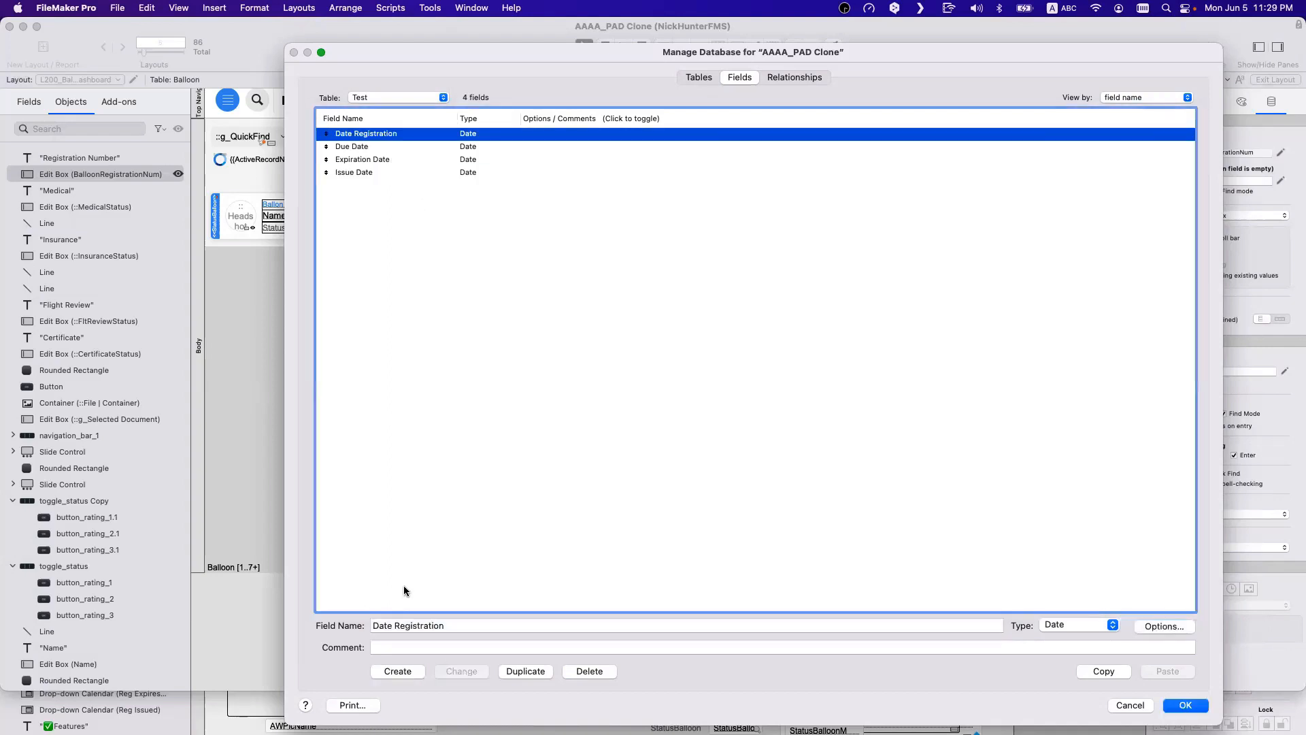
double_click(385, 625)
key(BackSpace)
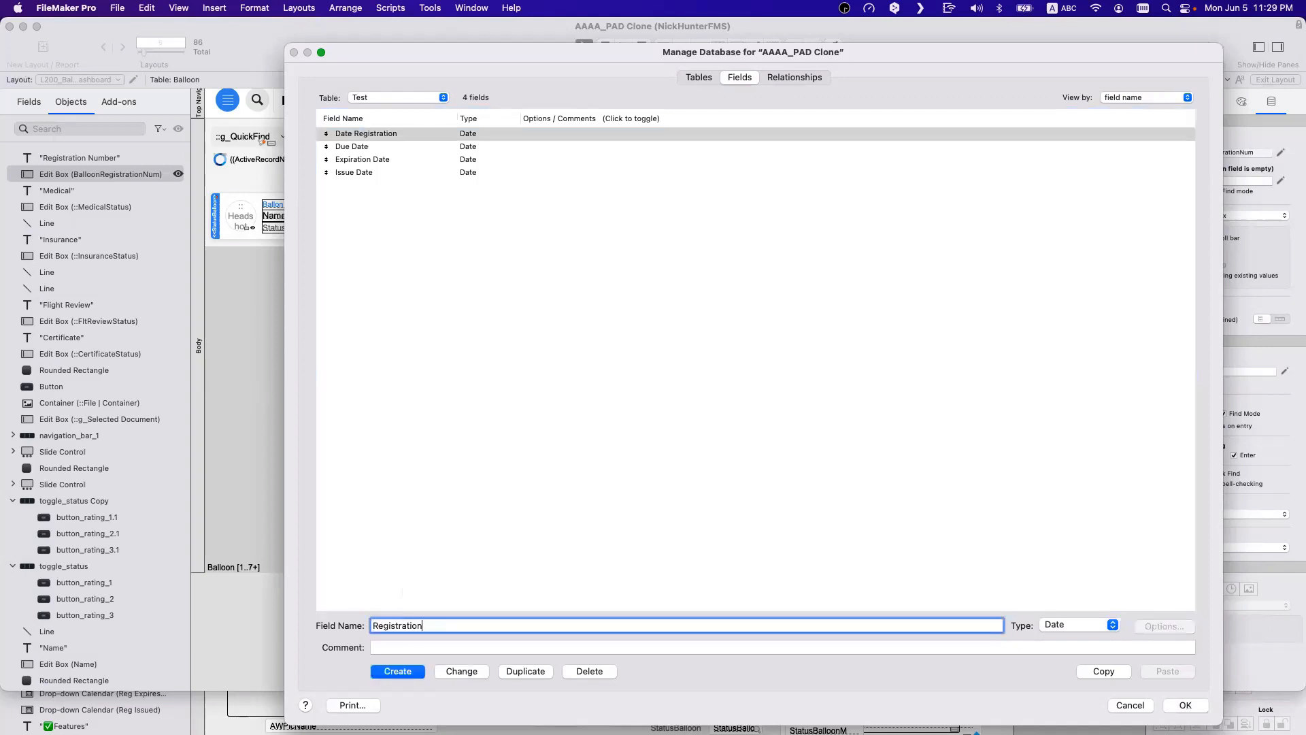
text(Date)
click(467, 672)
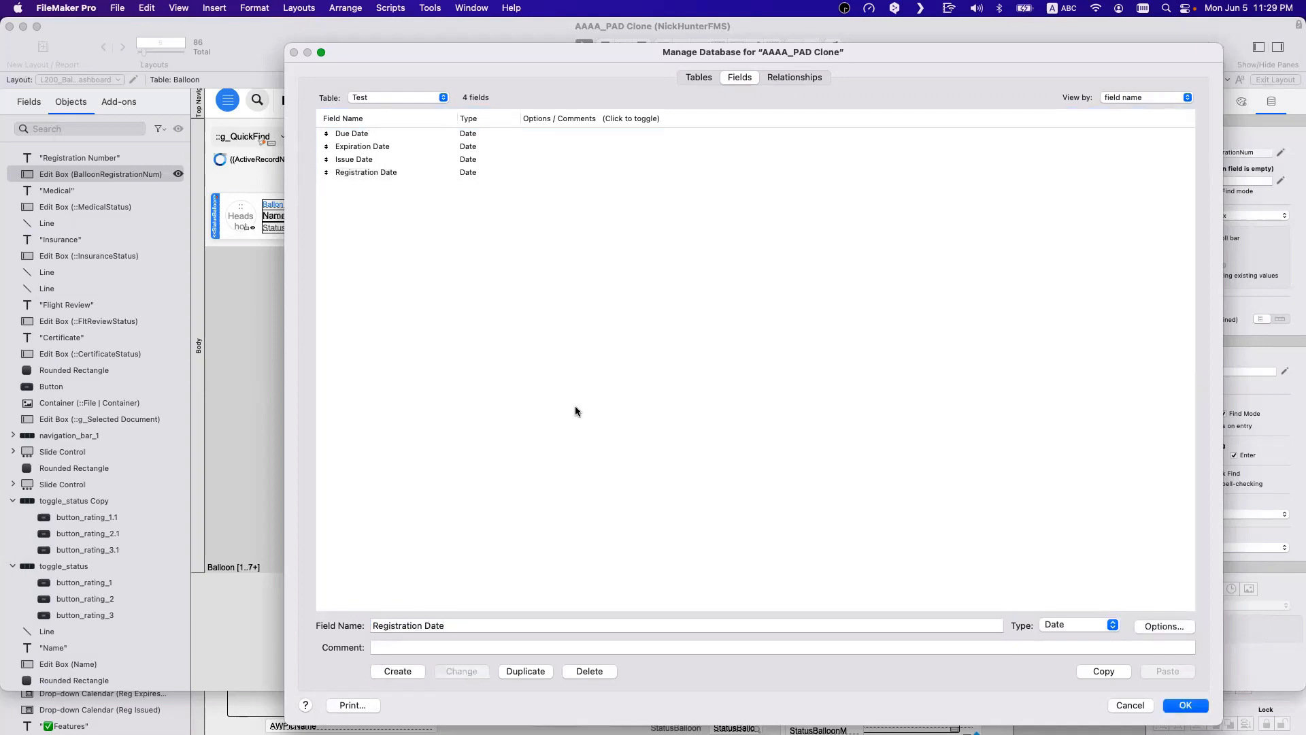
click(575, 410)
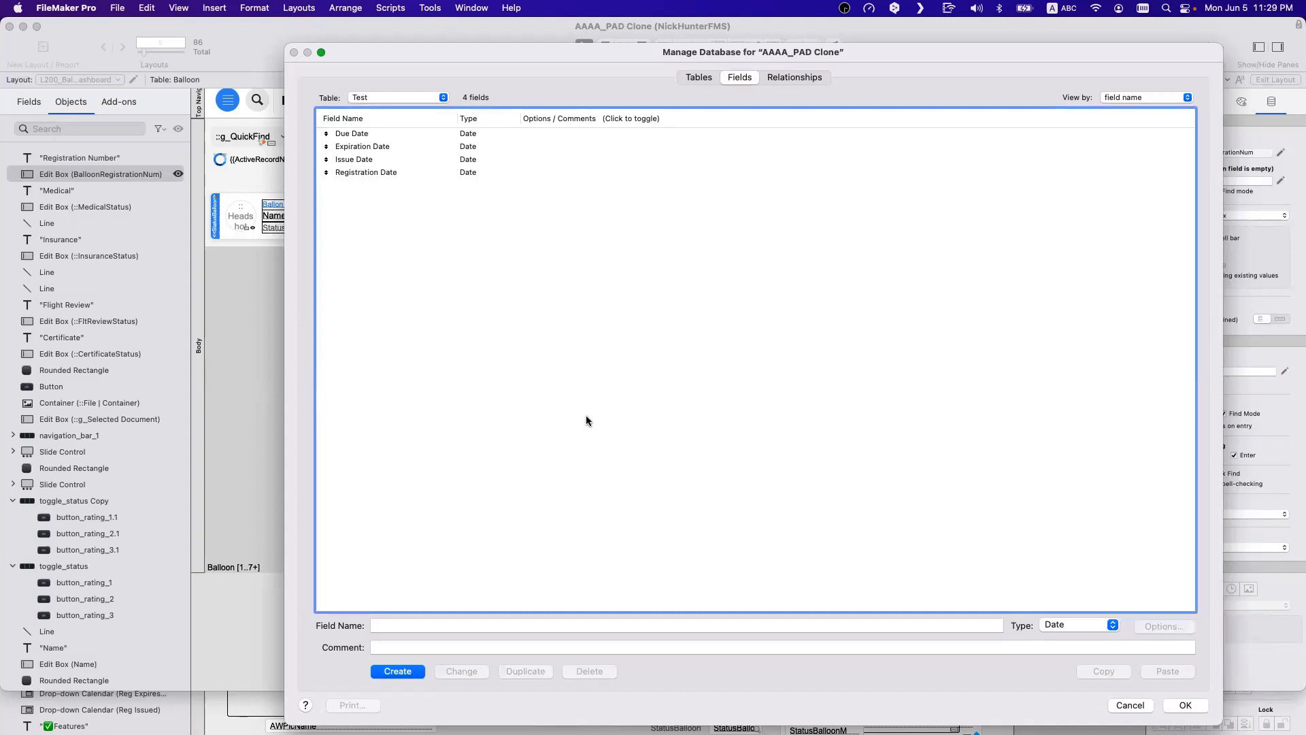
Step: Find the renamed Test fields by their initial letters, jumping to names that start with E, R, I and D
key(e)
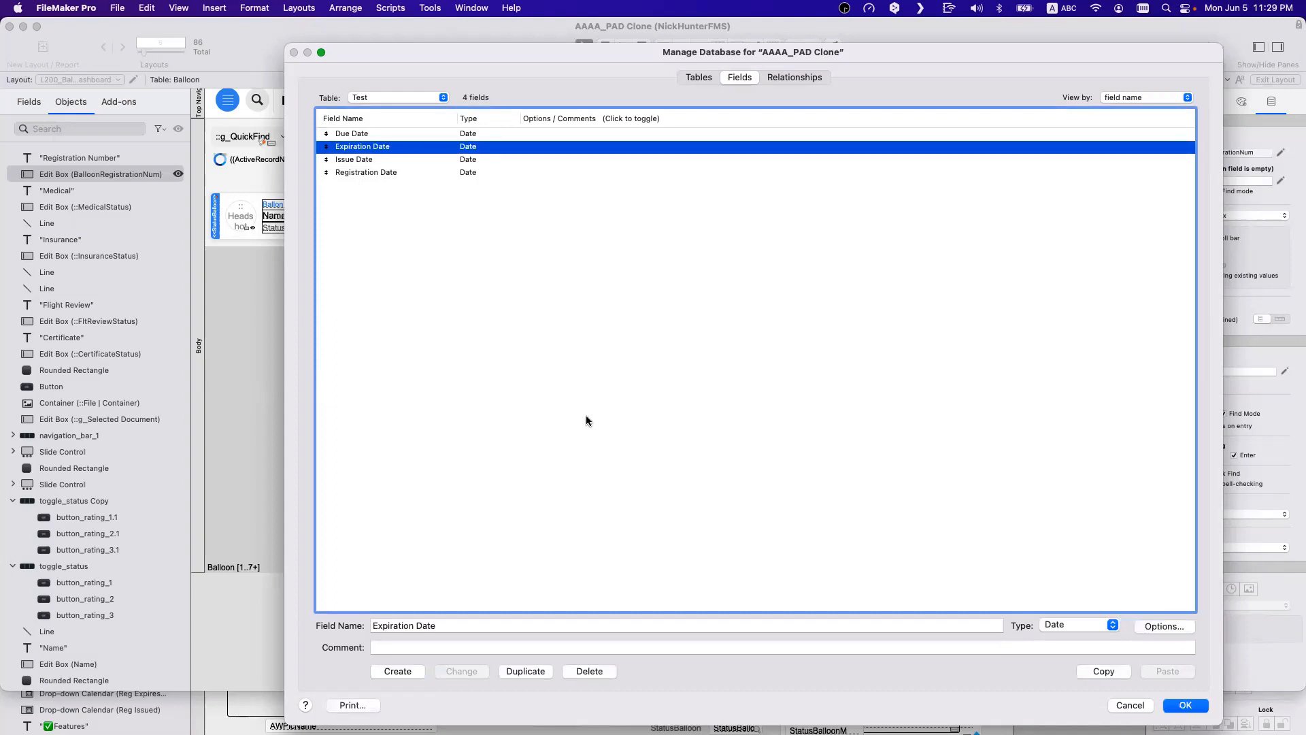
click(587, 420)
key(r)
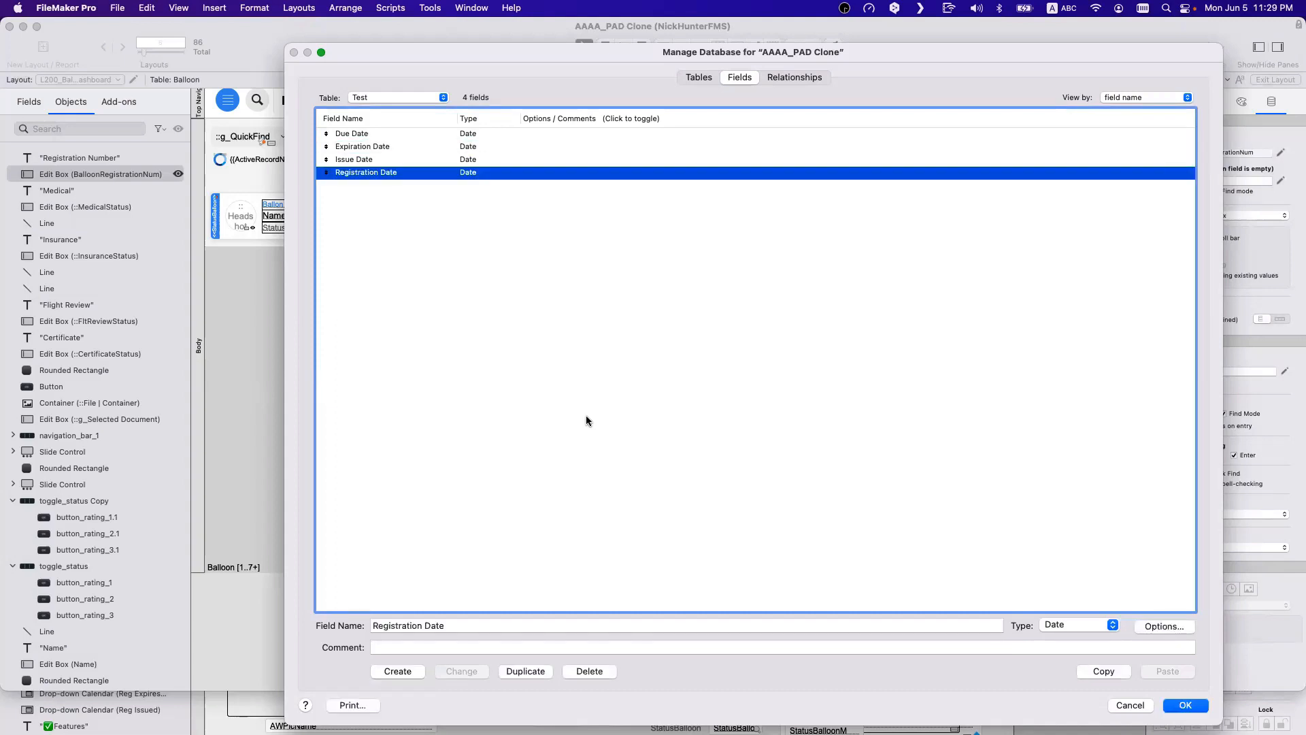
click(587, 420)
key(i)
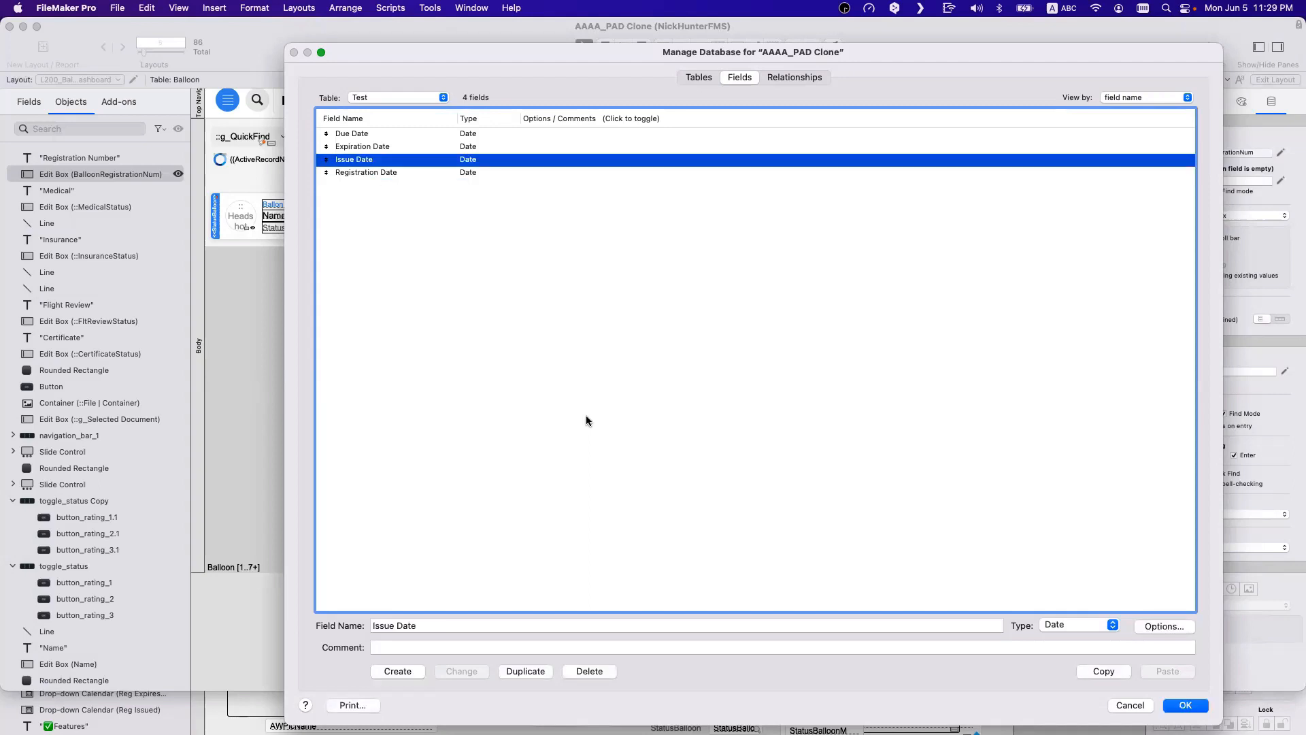
click(586, 420)
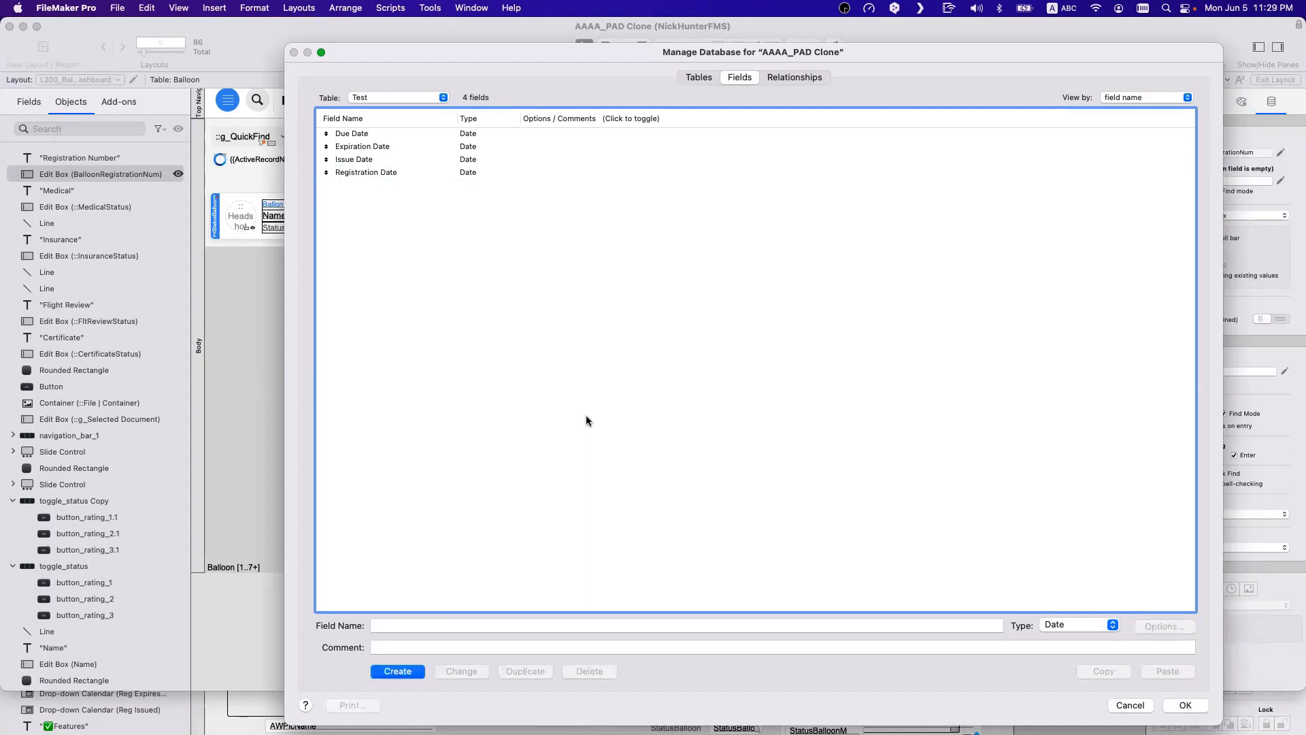
key(d)
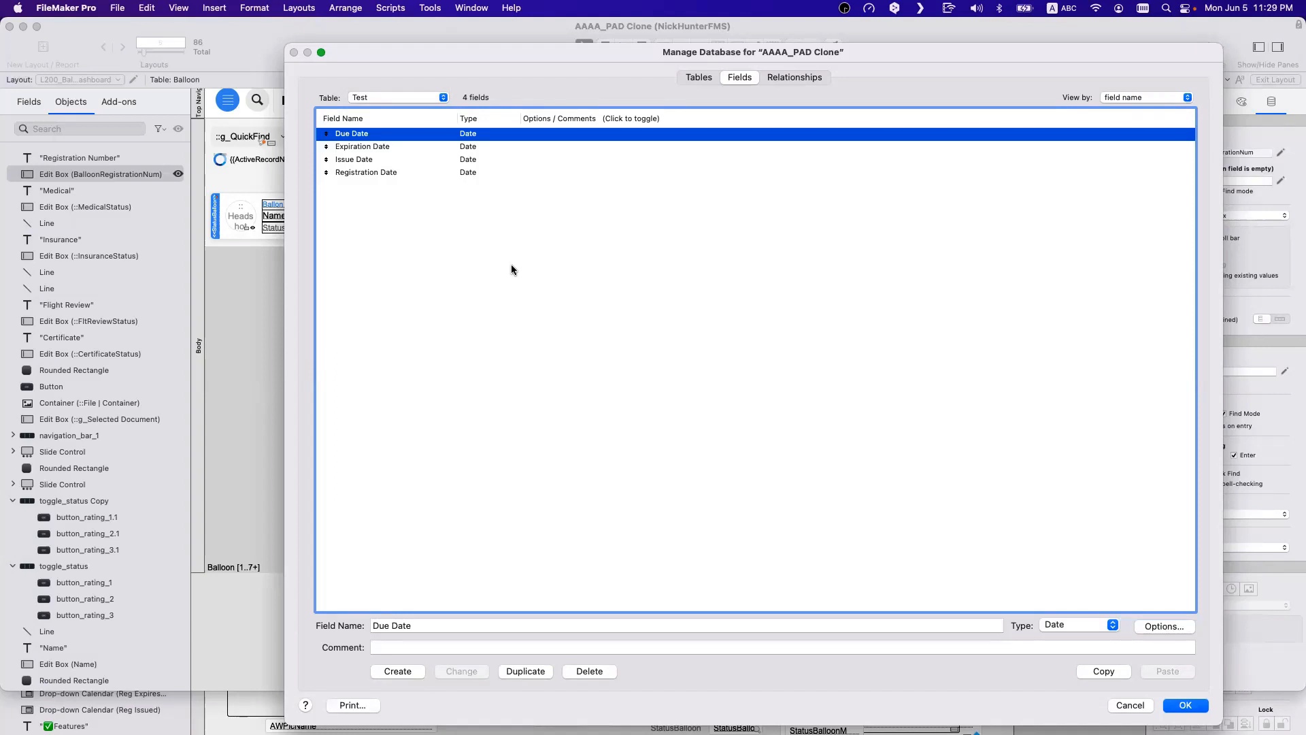
Step: Close the database management dialog and discard all changes made to tables, fields and relationships
click(406, 98)
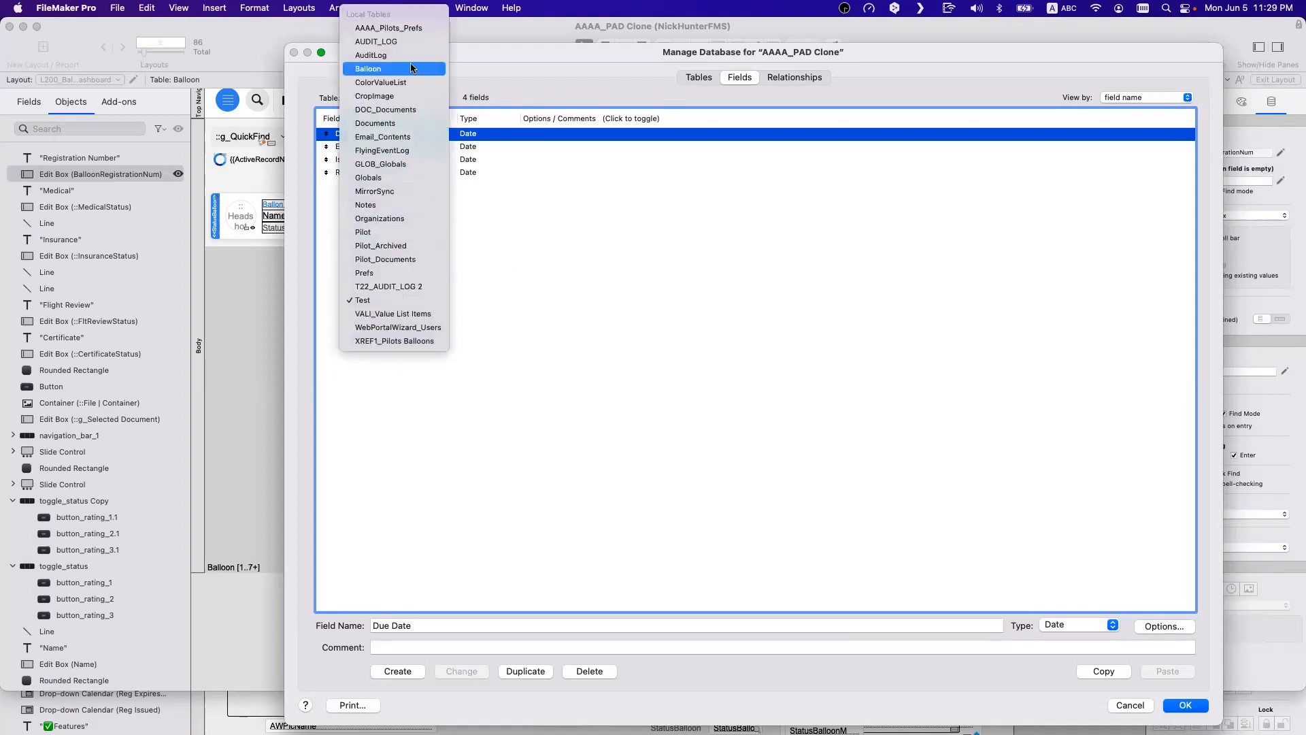
key(Escape)
key(Escape)
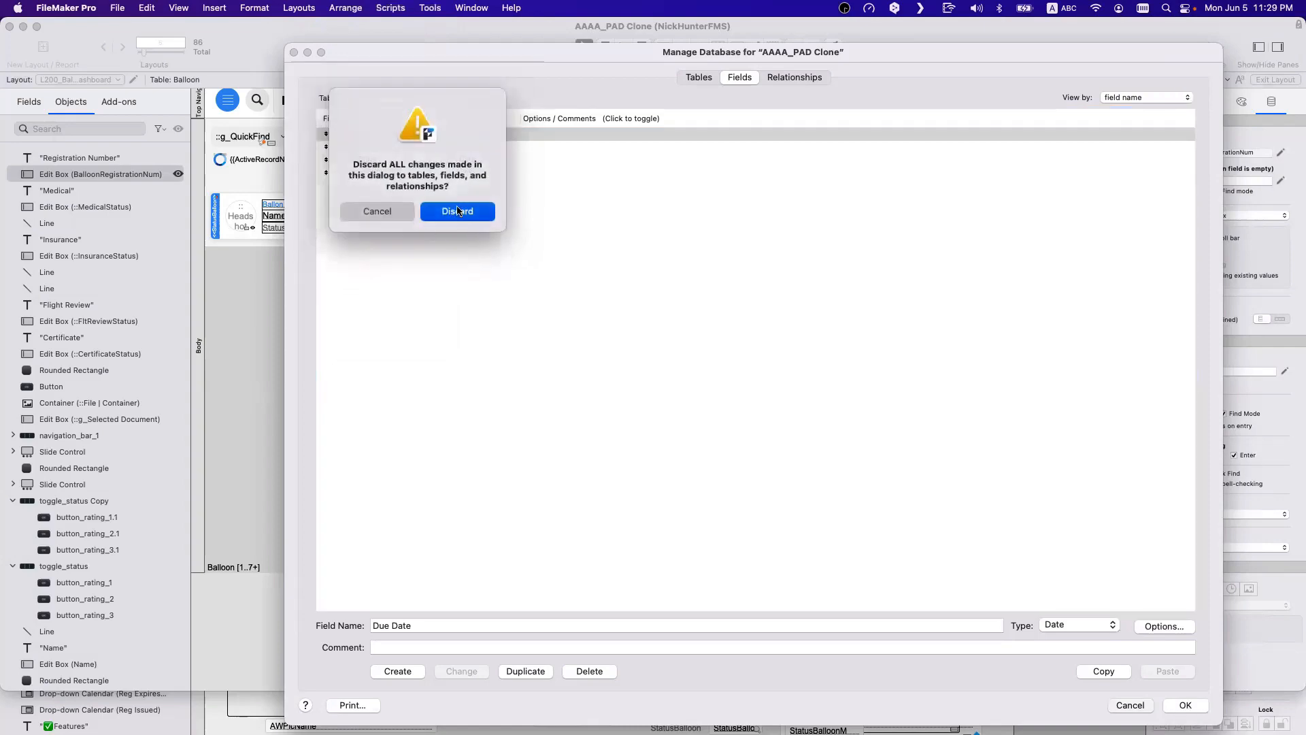
click(467, 217)
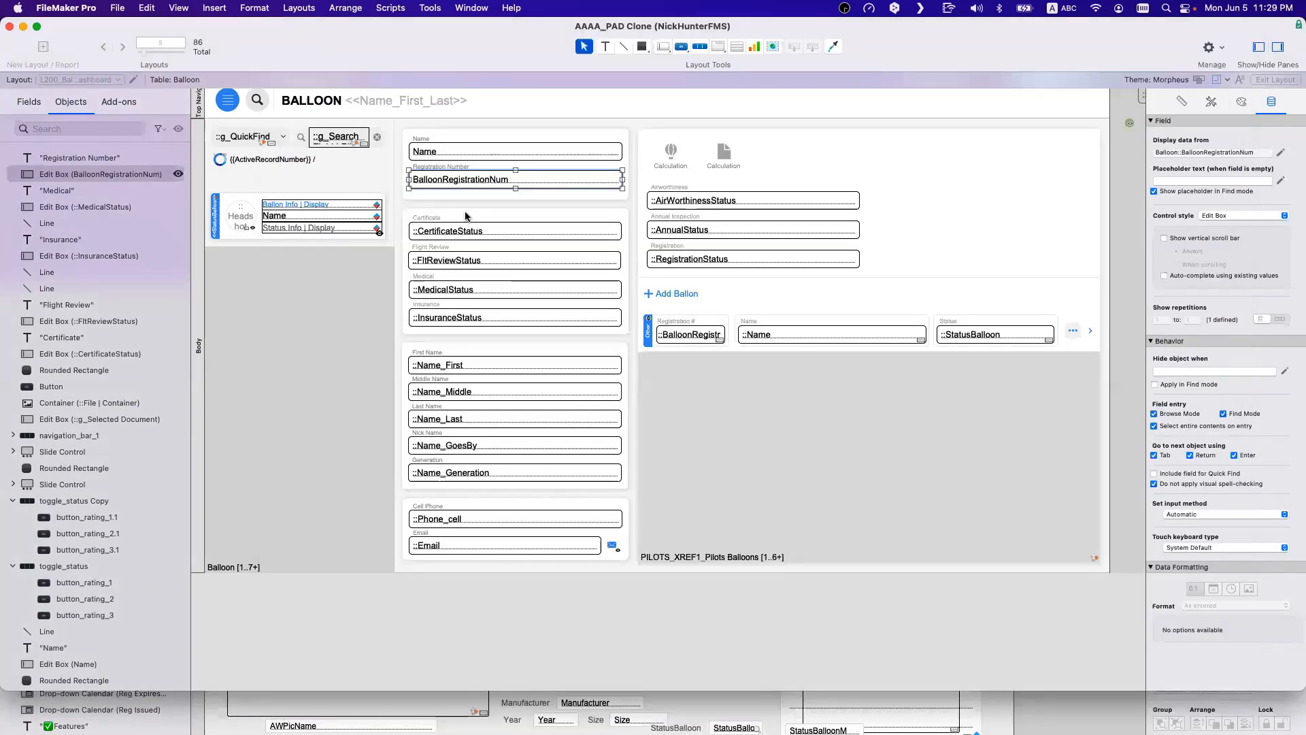
Step: Try placing a new field above the status fields, enlarge the field chooser, cancel the choice and delete the empty field
click(798, 49)
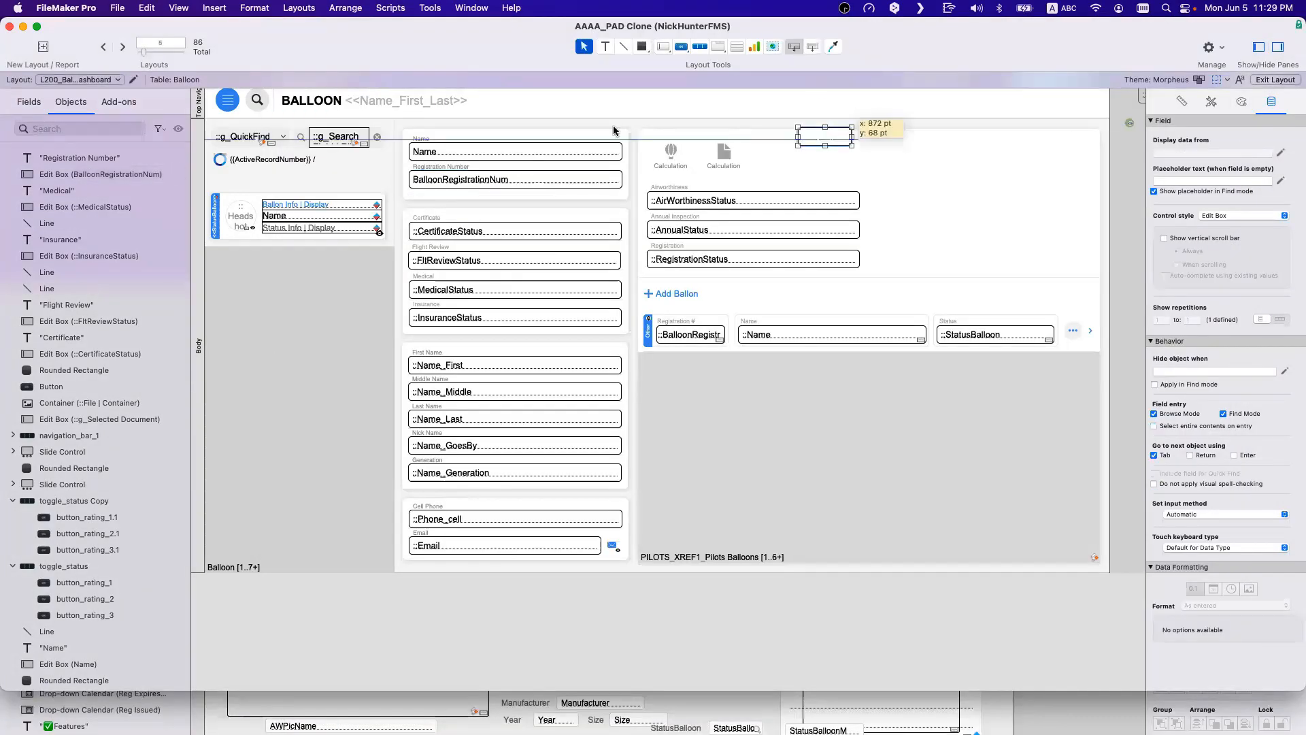
drag(843, 162, 896, 180)
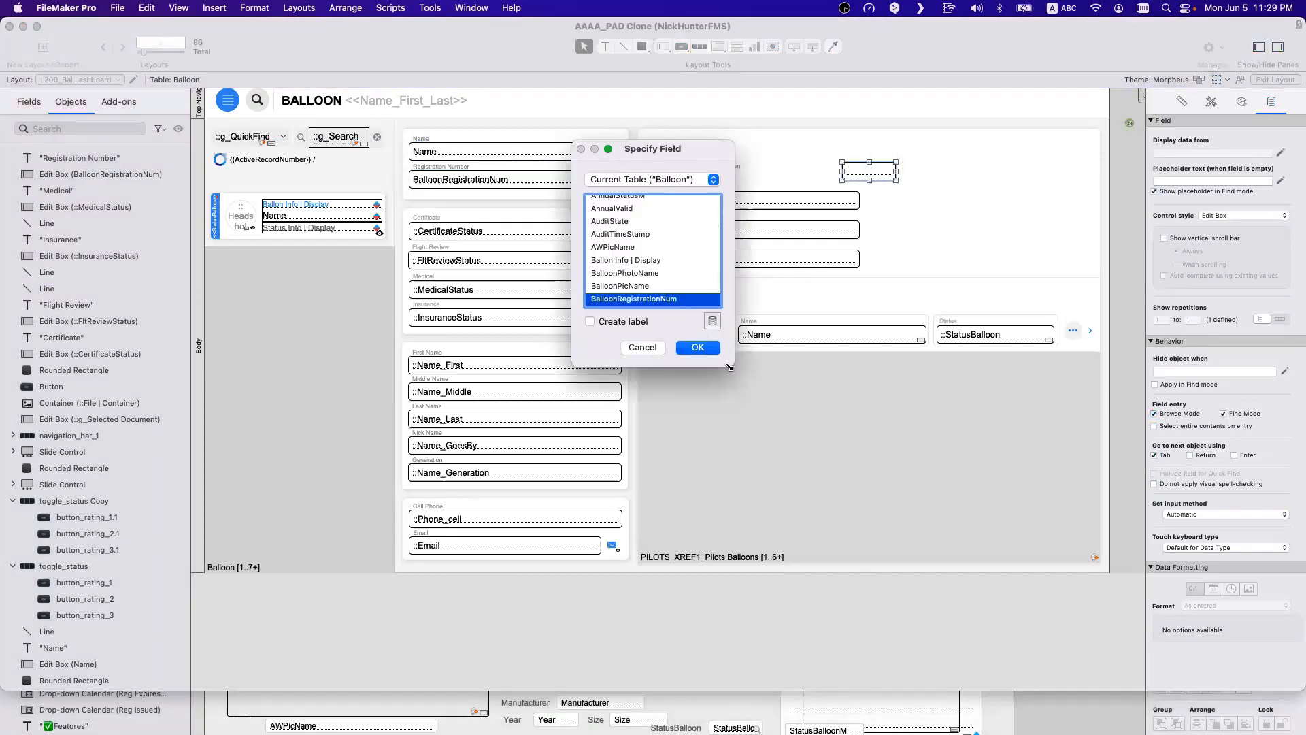
drag(733, 367, 888, 487)
click(634, 278)
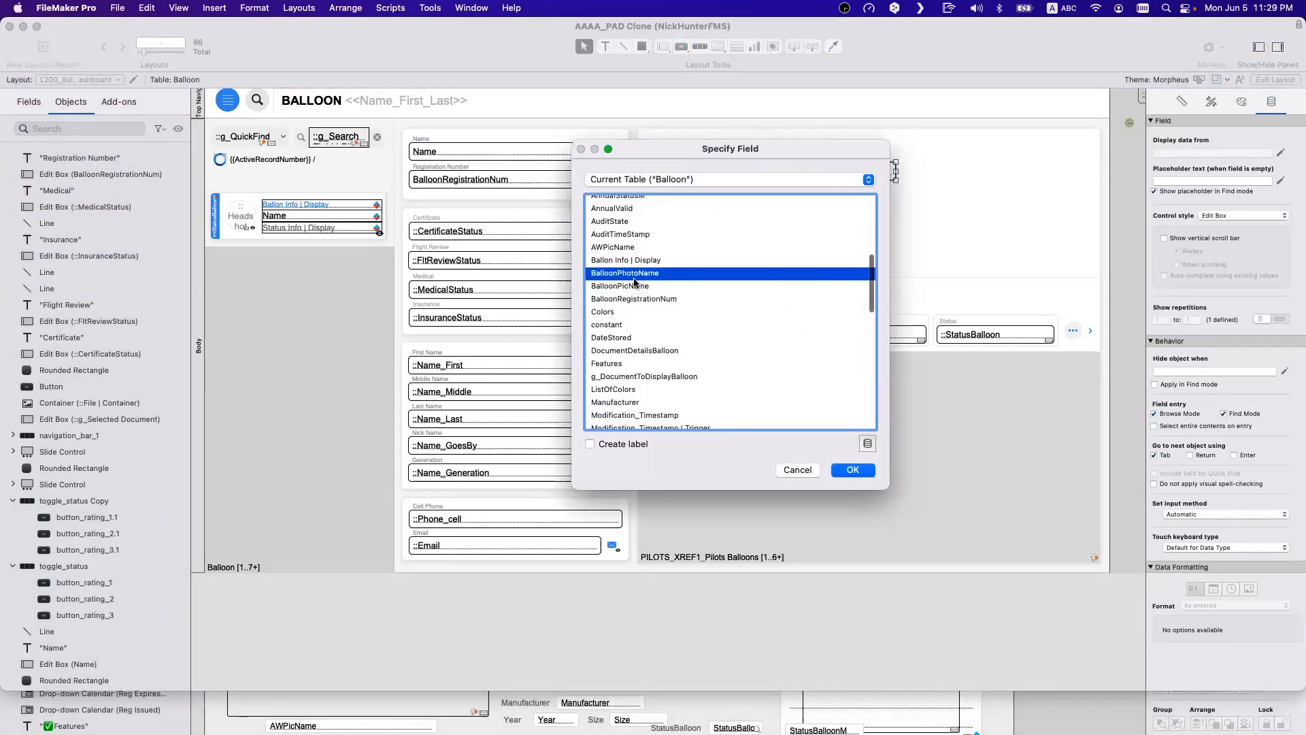
key(Escape)
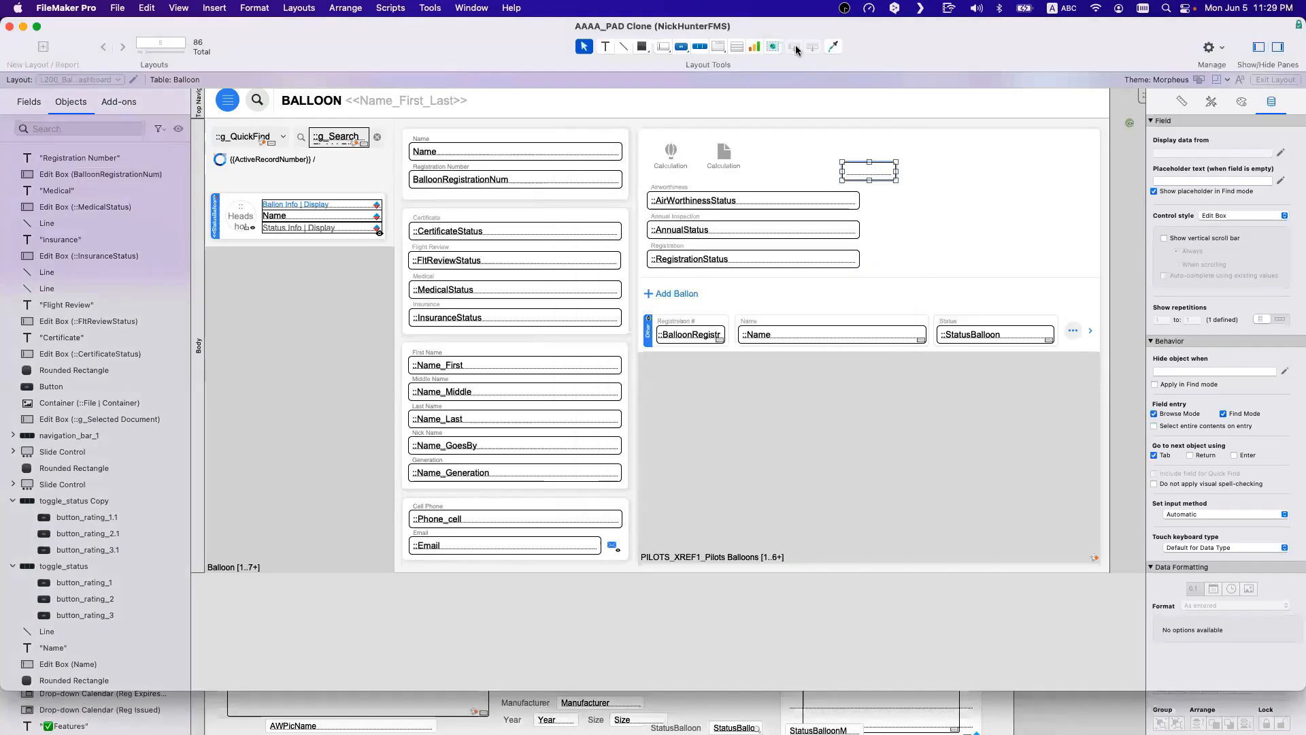
key(Delete)
Step: Start another new field on the layout, look through the Balloon field choices starting with R, and cancel it
drag(796, 50, 907, 165)
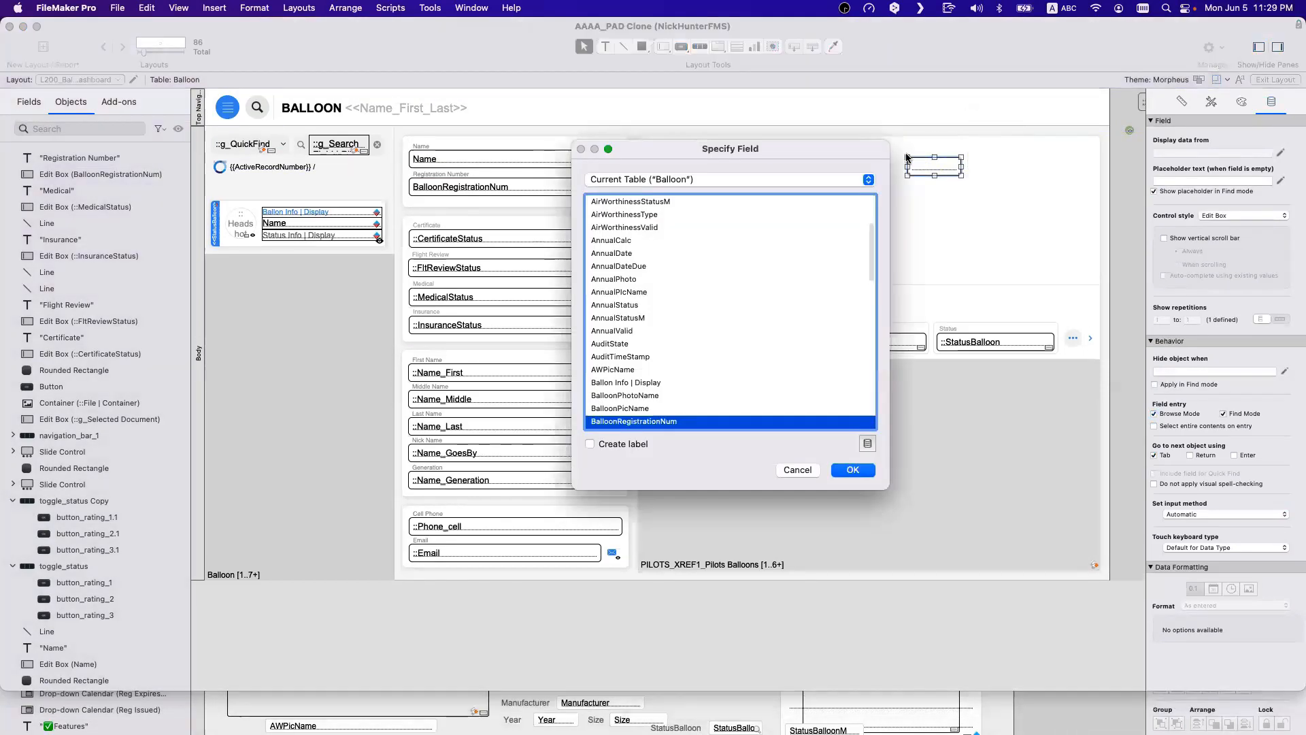
click(640, 291)
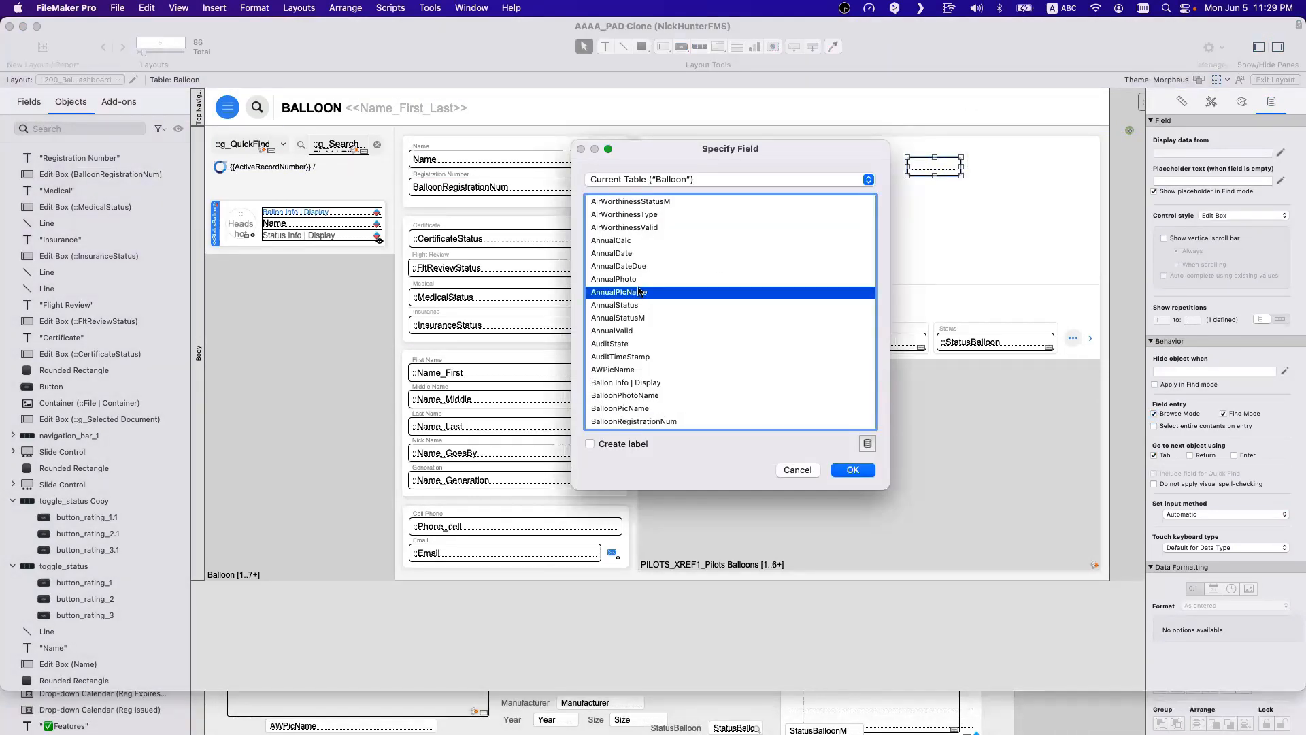
key(r)
scroll(641, 294, down, 3)
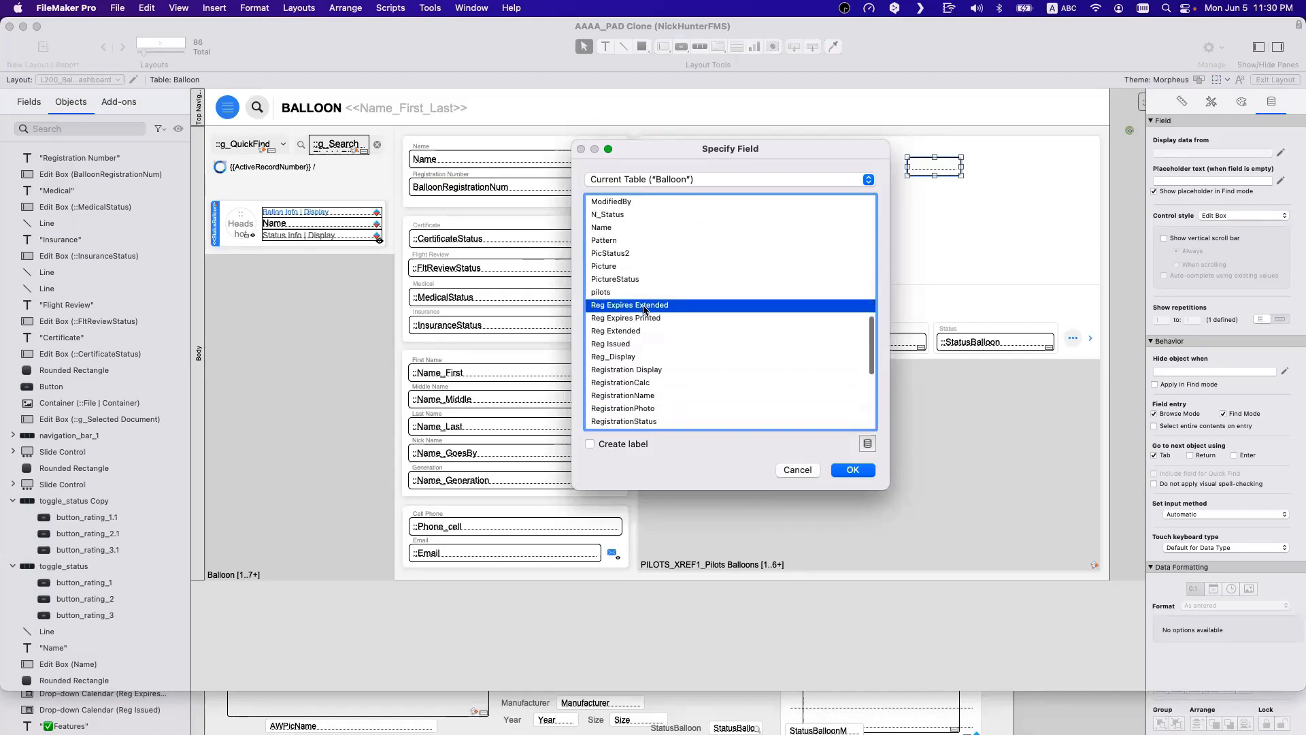
scroll(640, 311, down, 1)
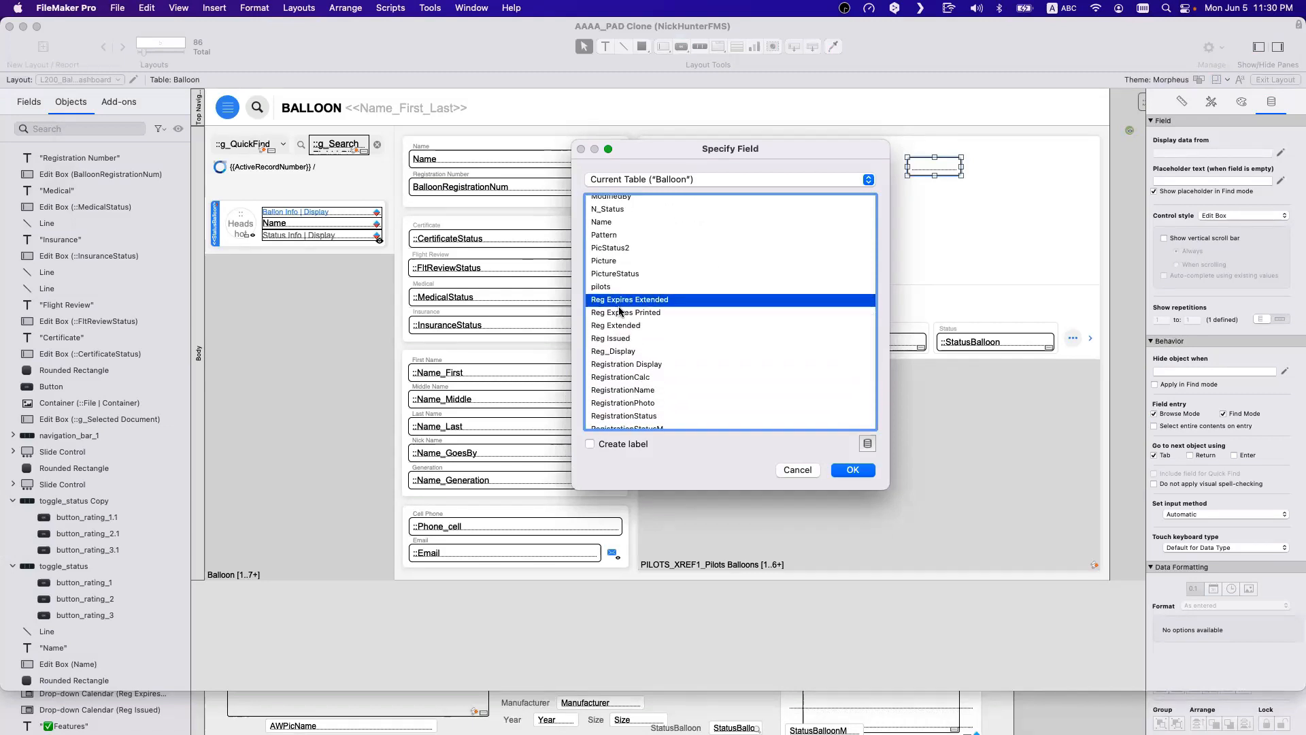
key(Escape)
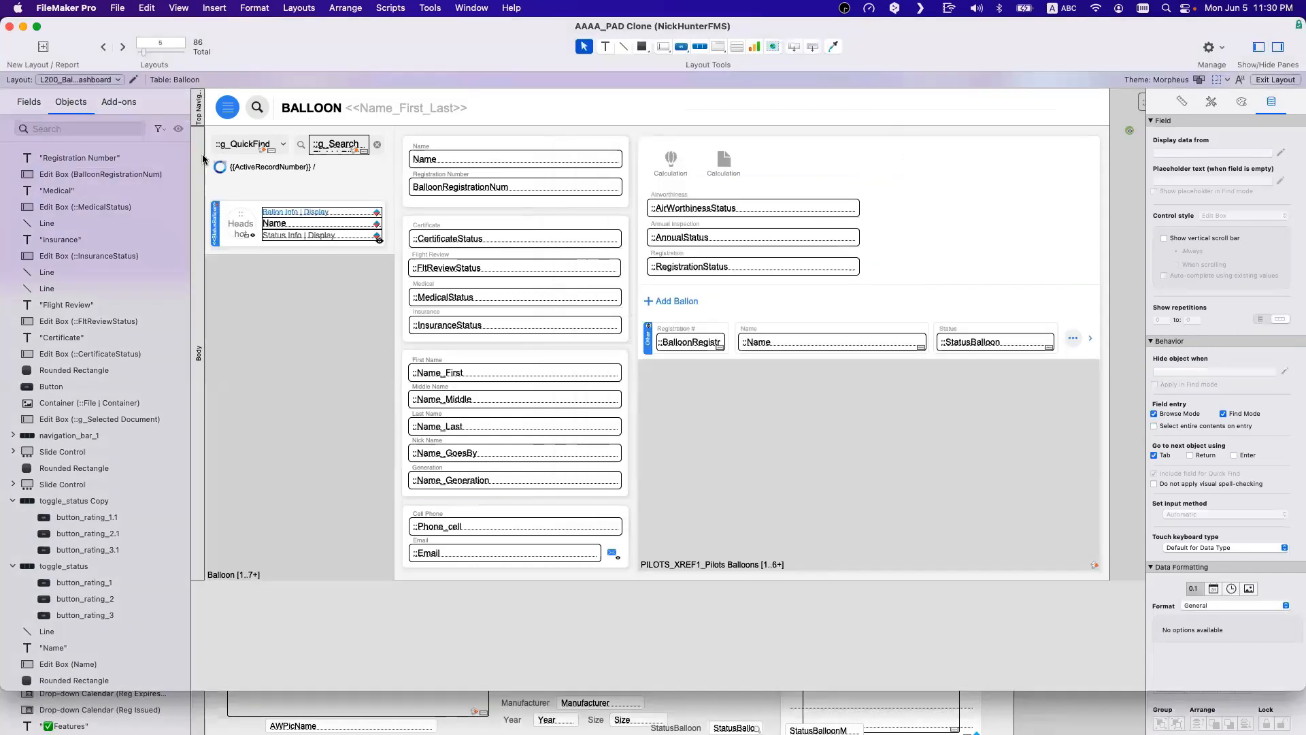
Step: Place the AirWorthinessStatusM field from the Balloon field list beside the status fields, and delete it with its label
click(28, 102)
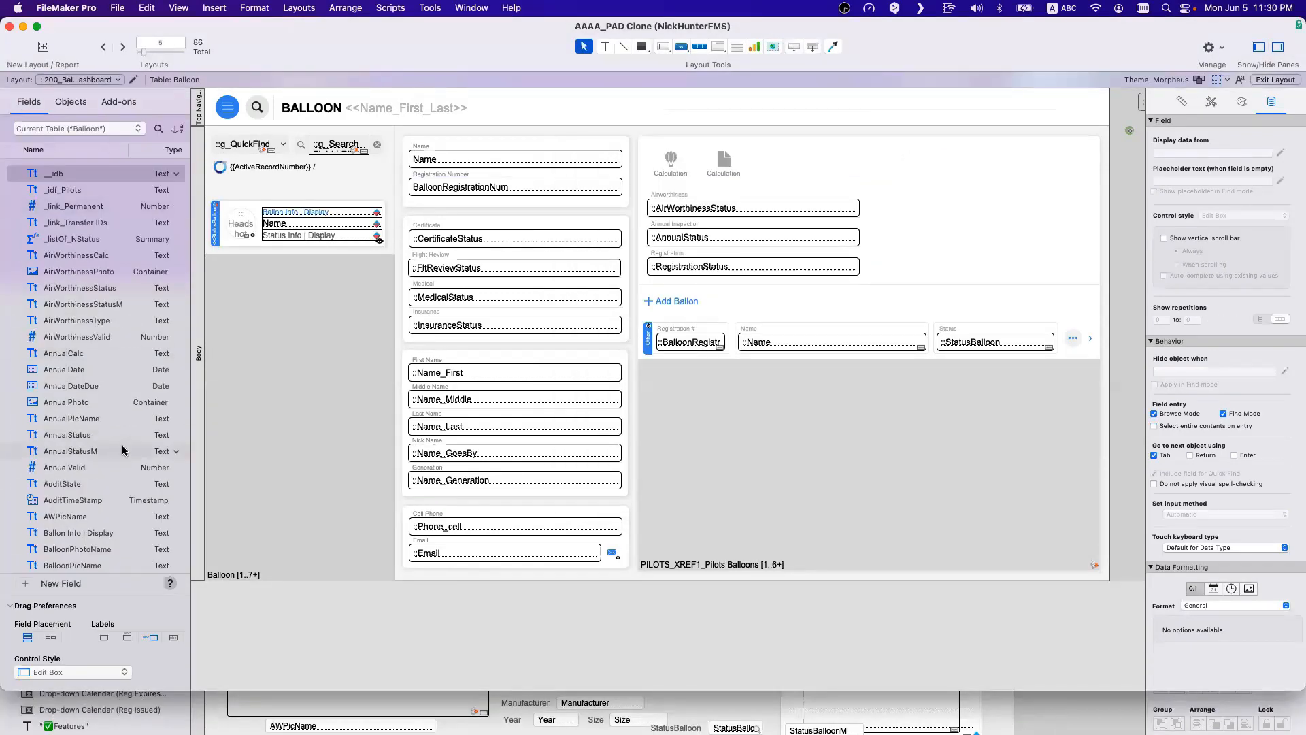
drag(68, 304, 921, 221)
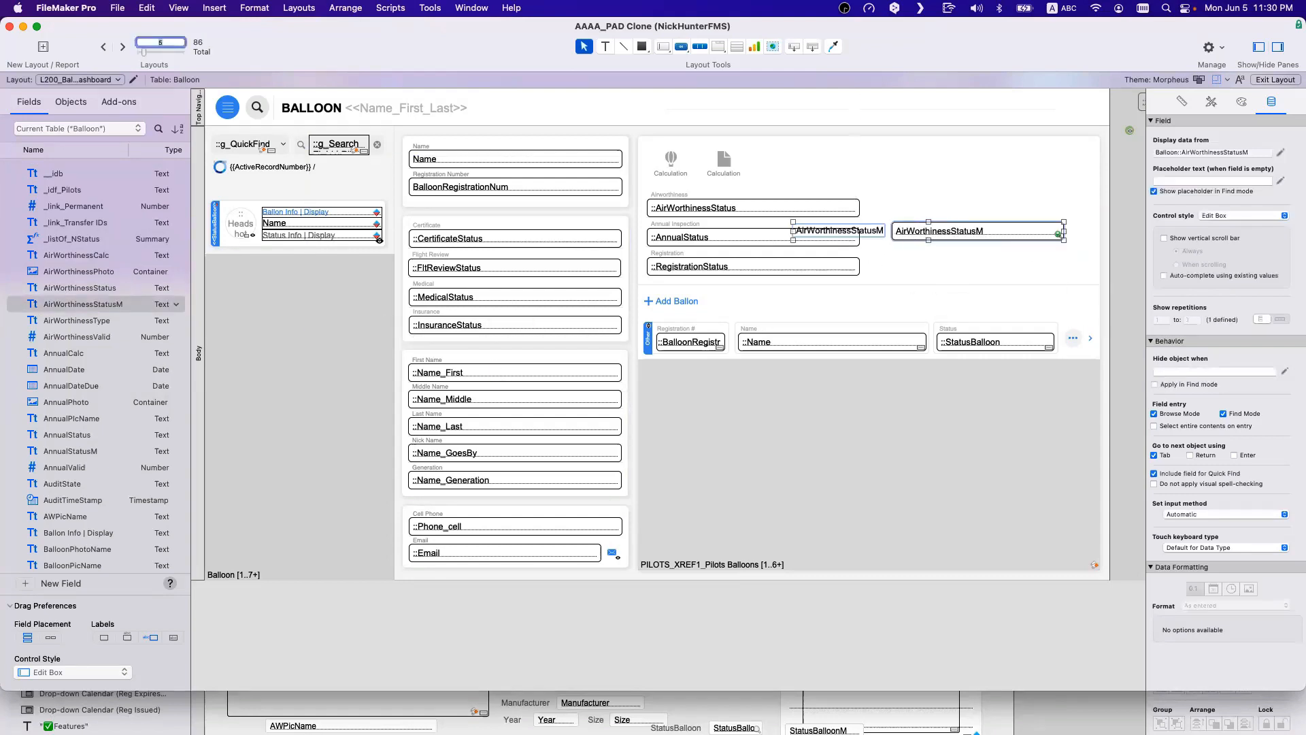
click(930, 220)
click(920, 232)
shift+click(860, 232)
key(Delete)
Step: Place the five fields from AirWorthinessPhoto through AirWorthinessValid on the layout together, and delete them again
click(71, 338)
shift+click(68, 279)
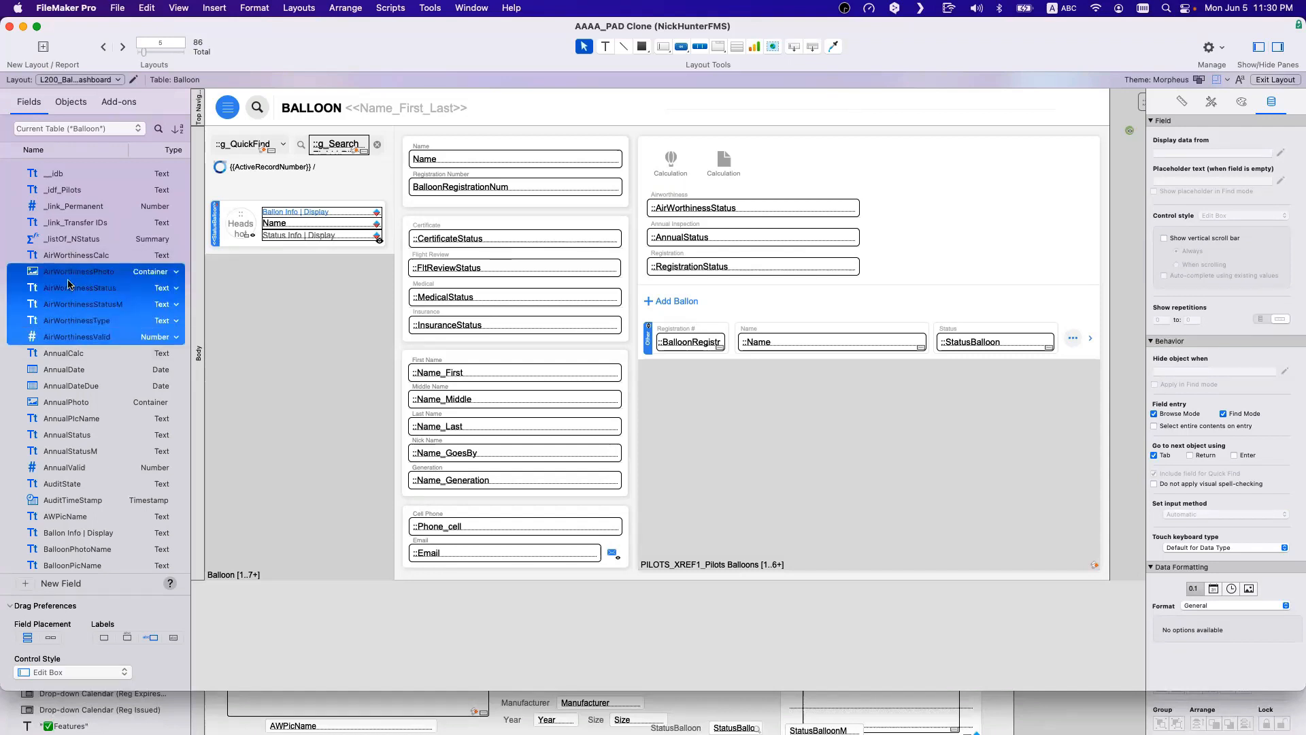
drag(68, 285, 879, 239)
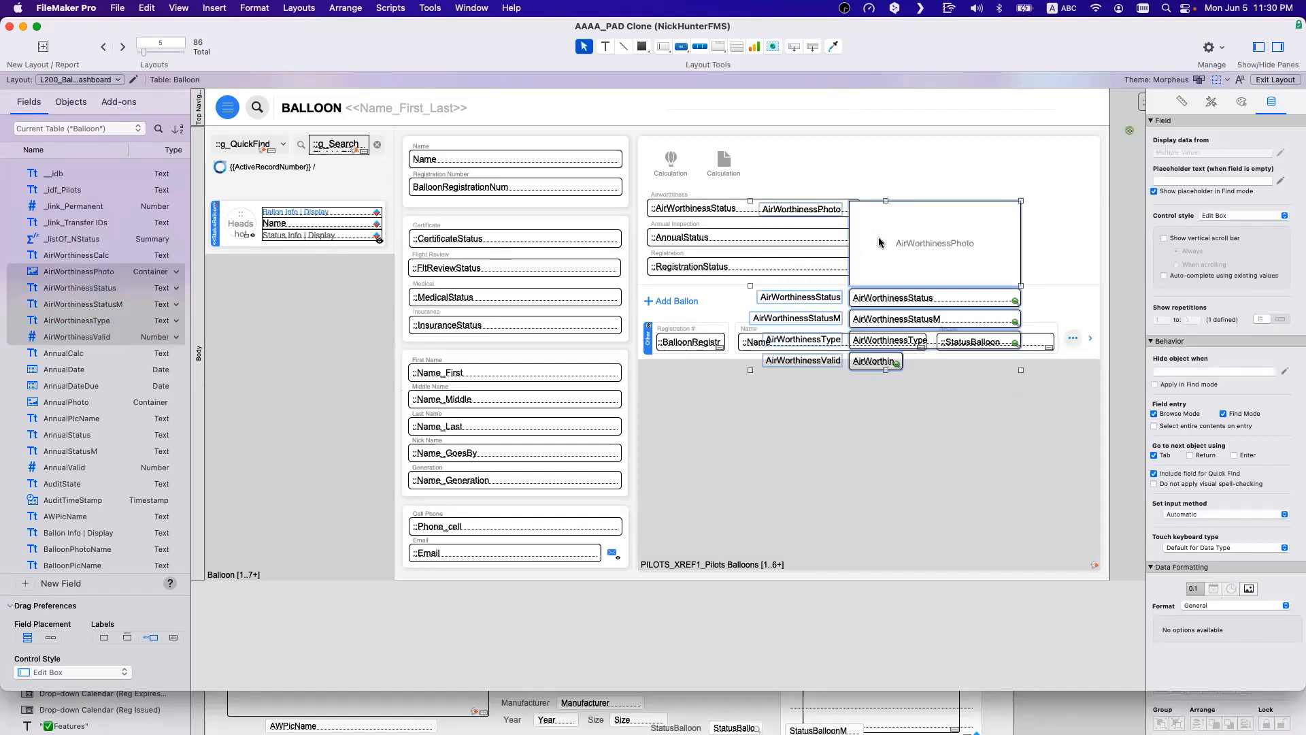
key(Delete)
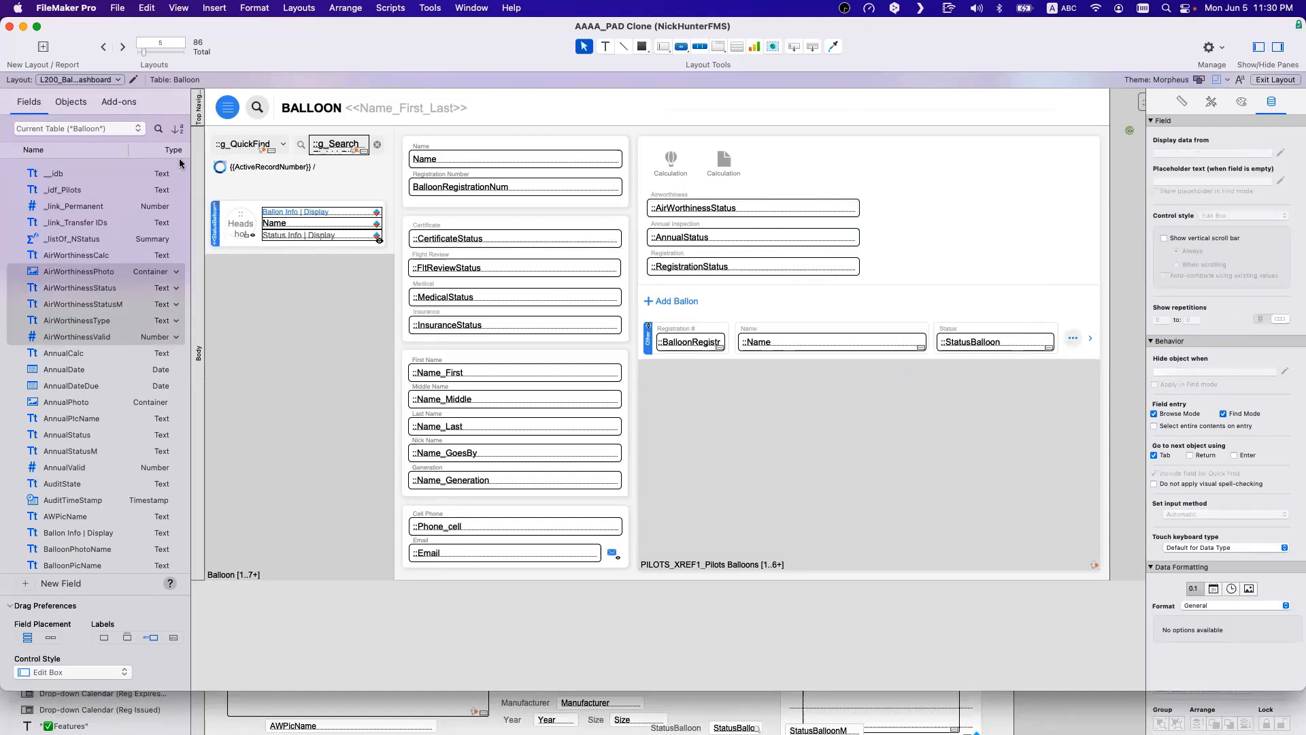
Step: Filter the Balloon table's field list by "Reg"
click(94, 129)
click(105, 128)
click(157, 130)
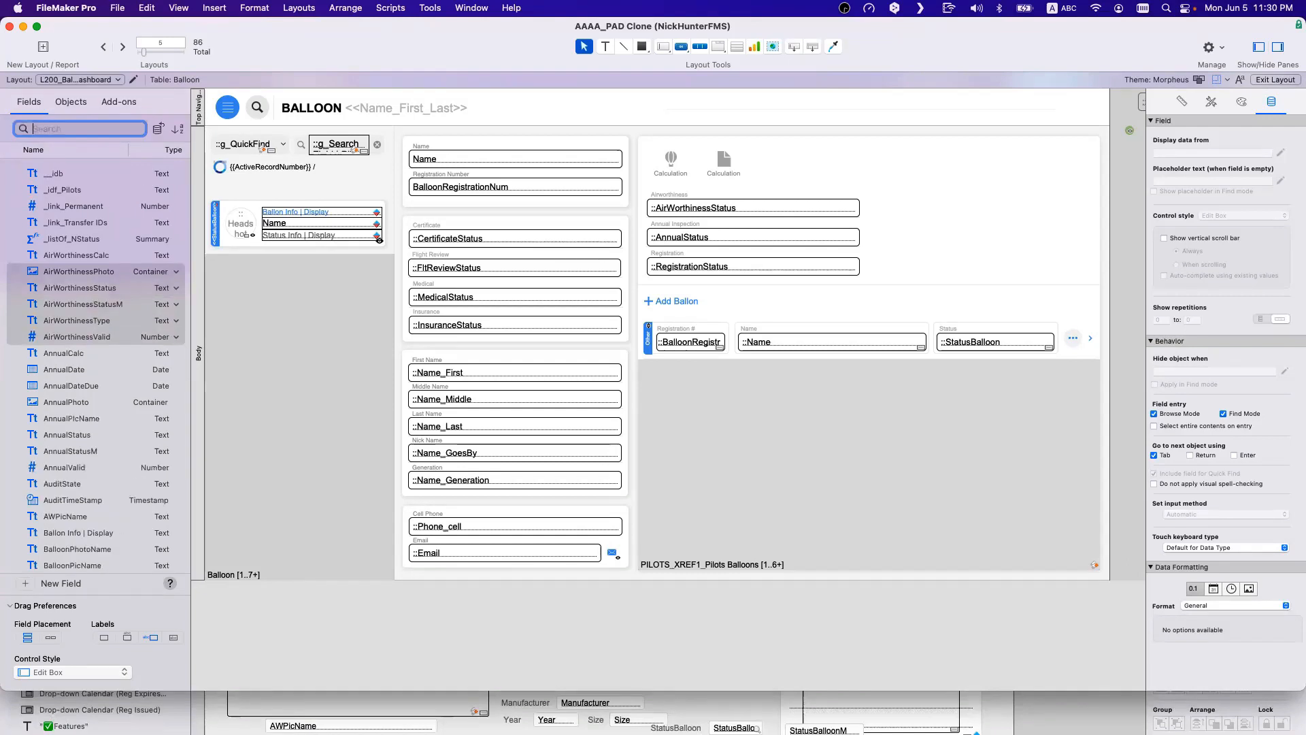
text(Reg)
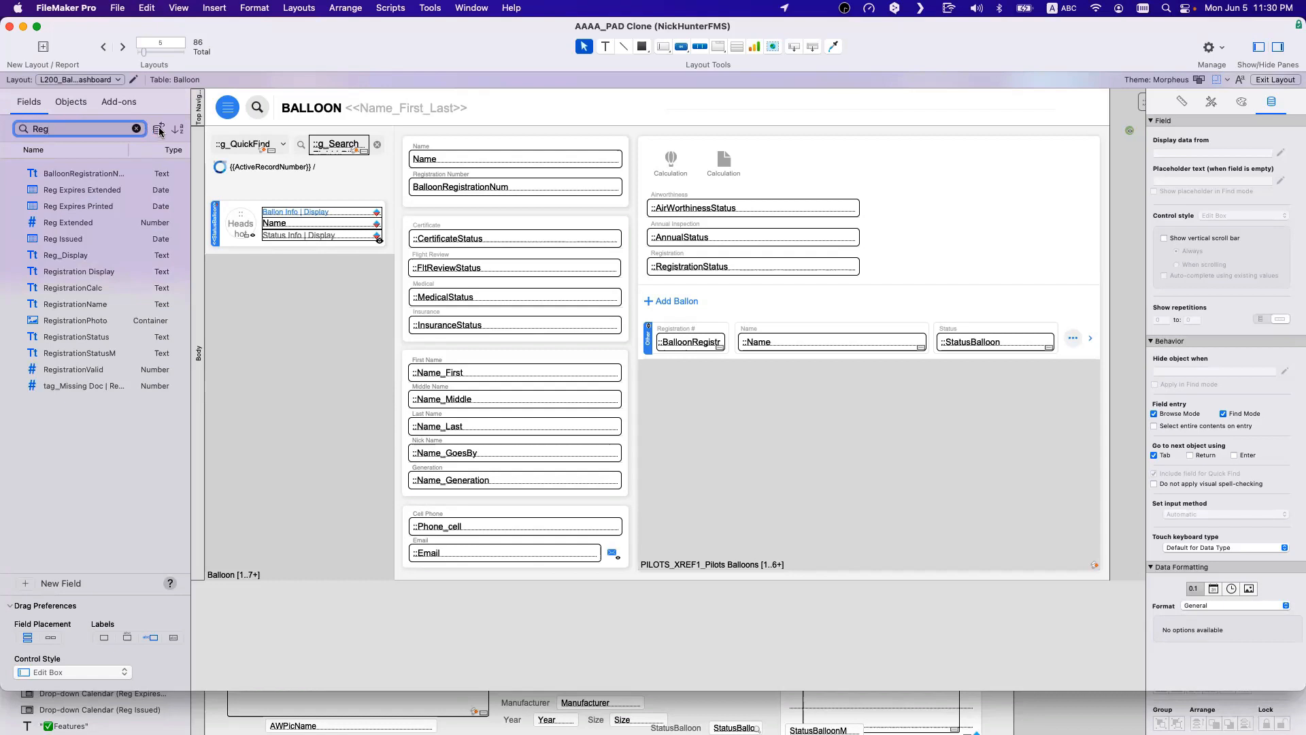
Step: Clear the "Reg" filter from the Balloon field list, switching the list between field search and table selection
click(160, 130)
click(159, 129)
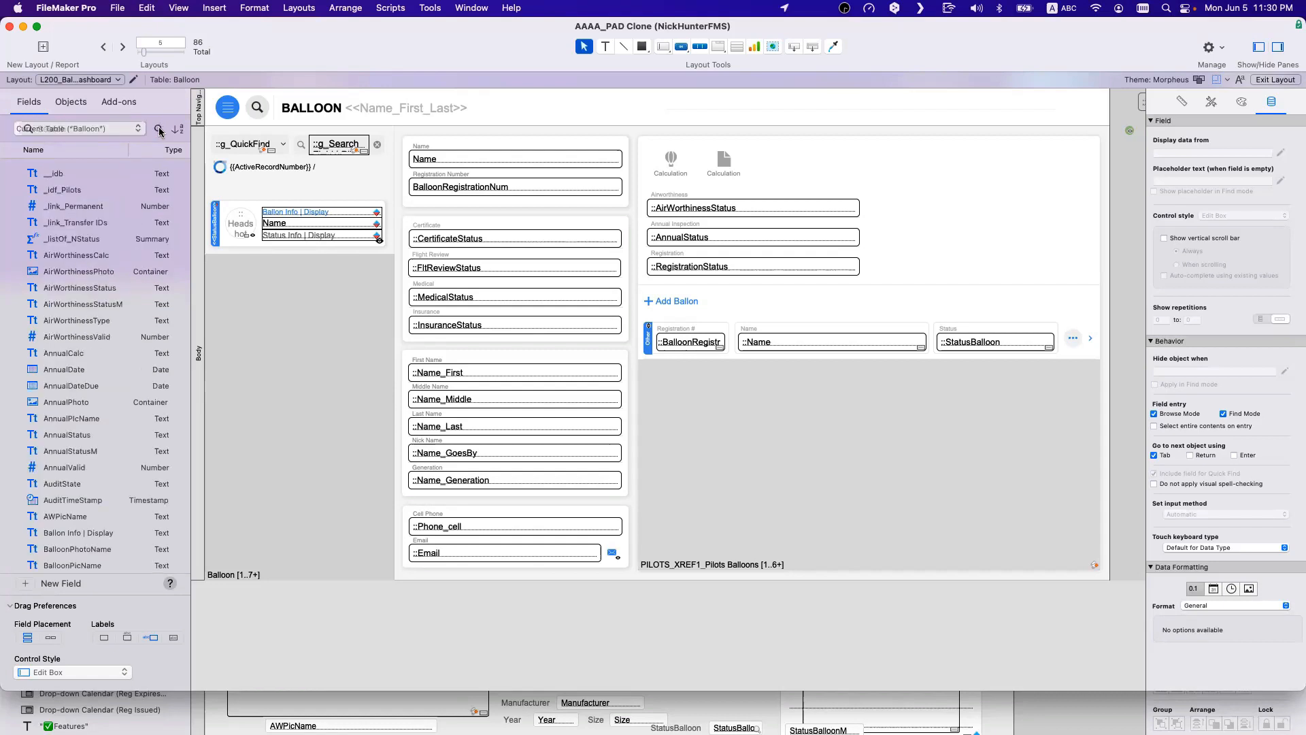
click(159, 130)
click(159, 129)
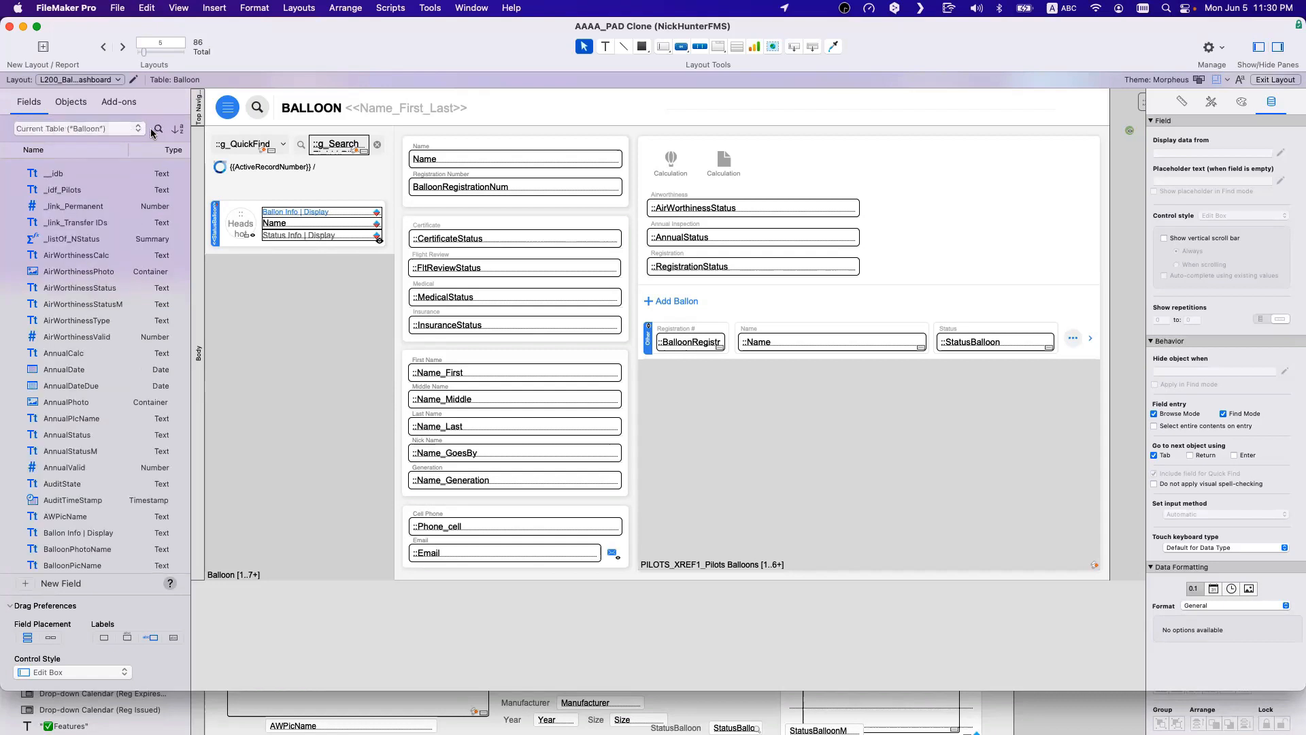
click(158, 131)
click(157, 133)
click(158, 131)
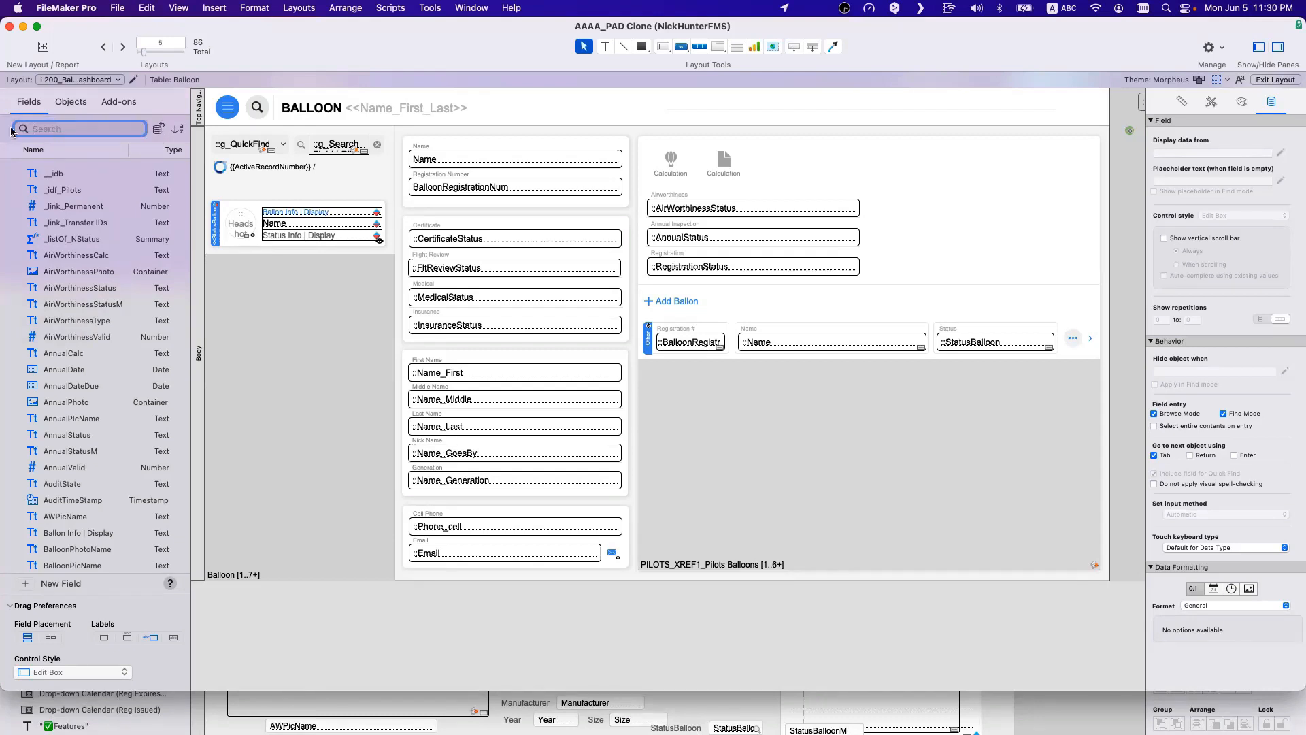
click(158, 134)
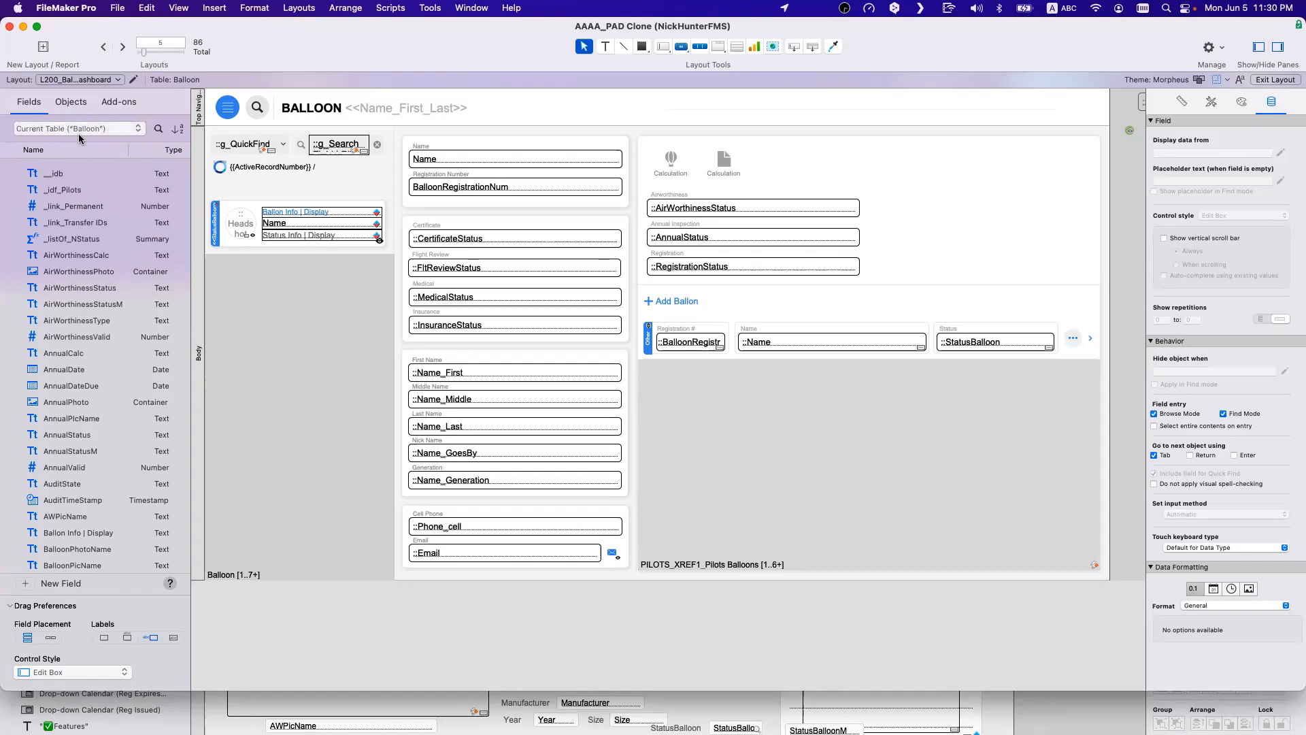
Step: Look through the related and unrelated tables offered for the field list, keeping Balloon as the current table
click(78, 134)
click(71, 145)
click(108, 130)
scroll(91, 359, down, 5)
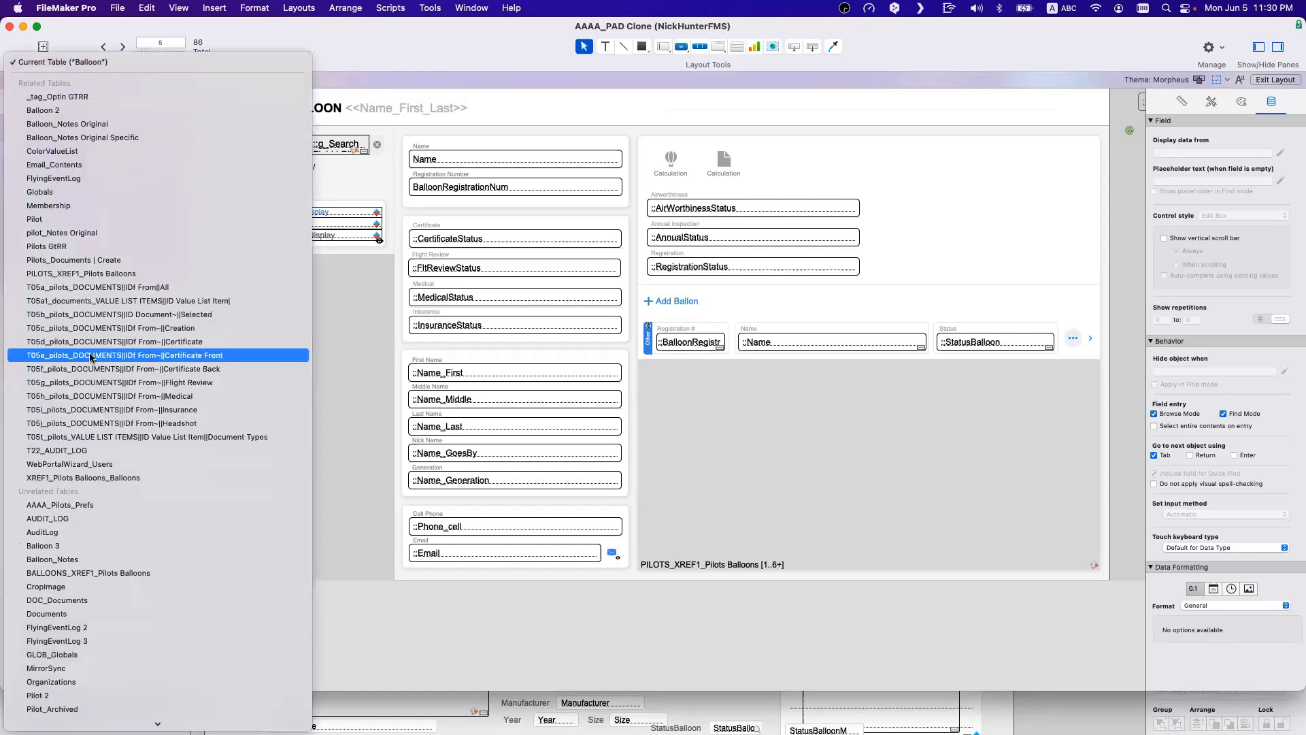
click(91, 358)
click(70, 129)
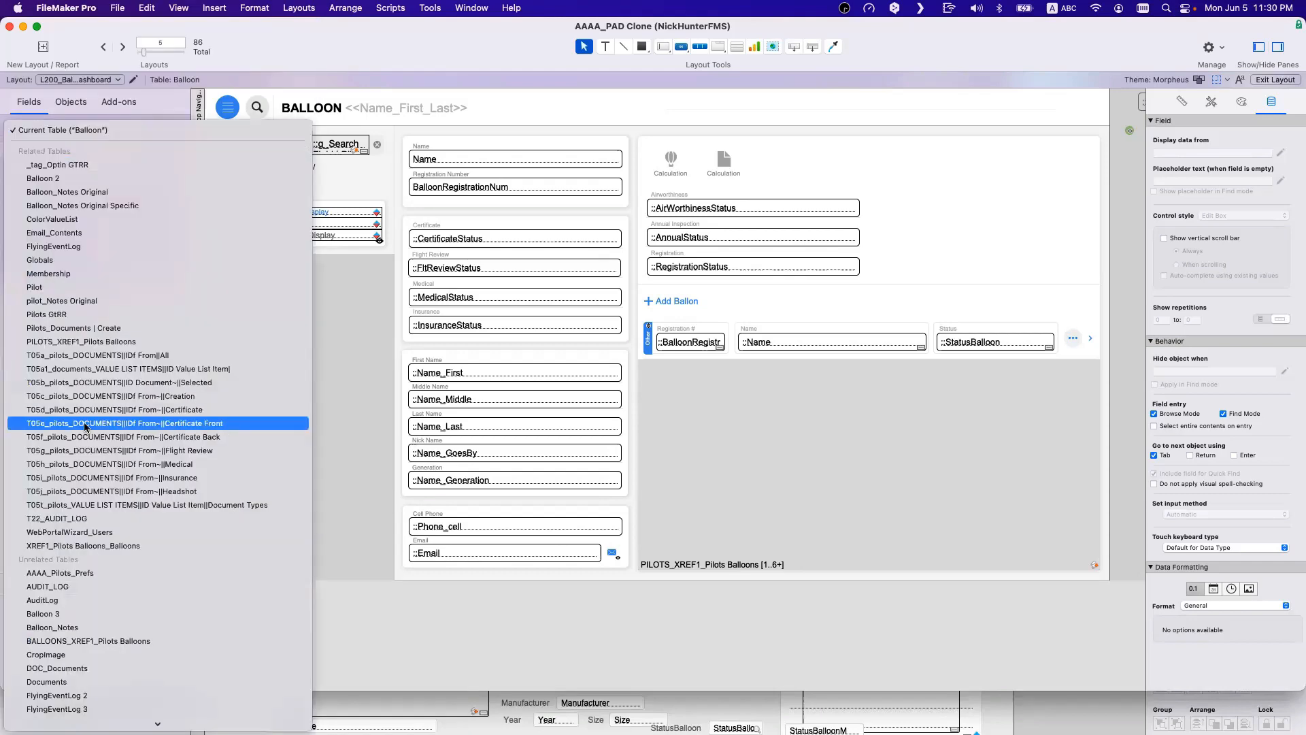
click(129, 361)
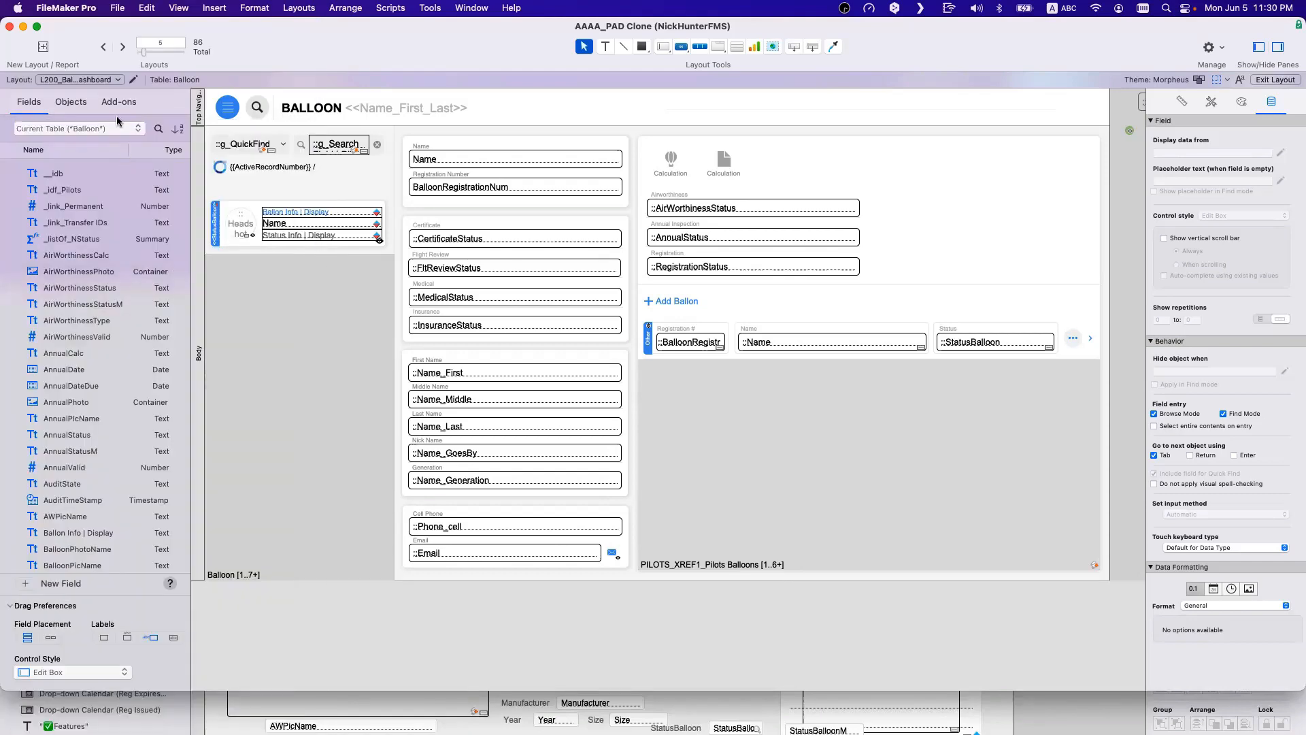
click(156, 130)
click(77, 130)
click(102, 114)
click(157, 130)
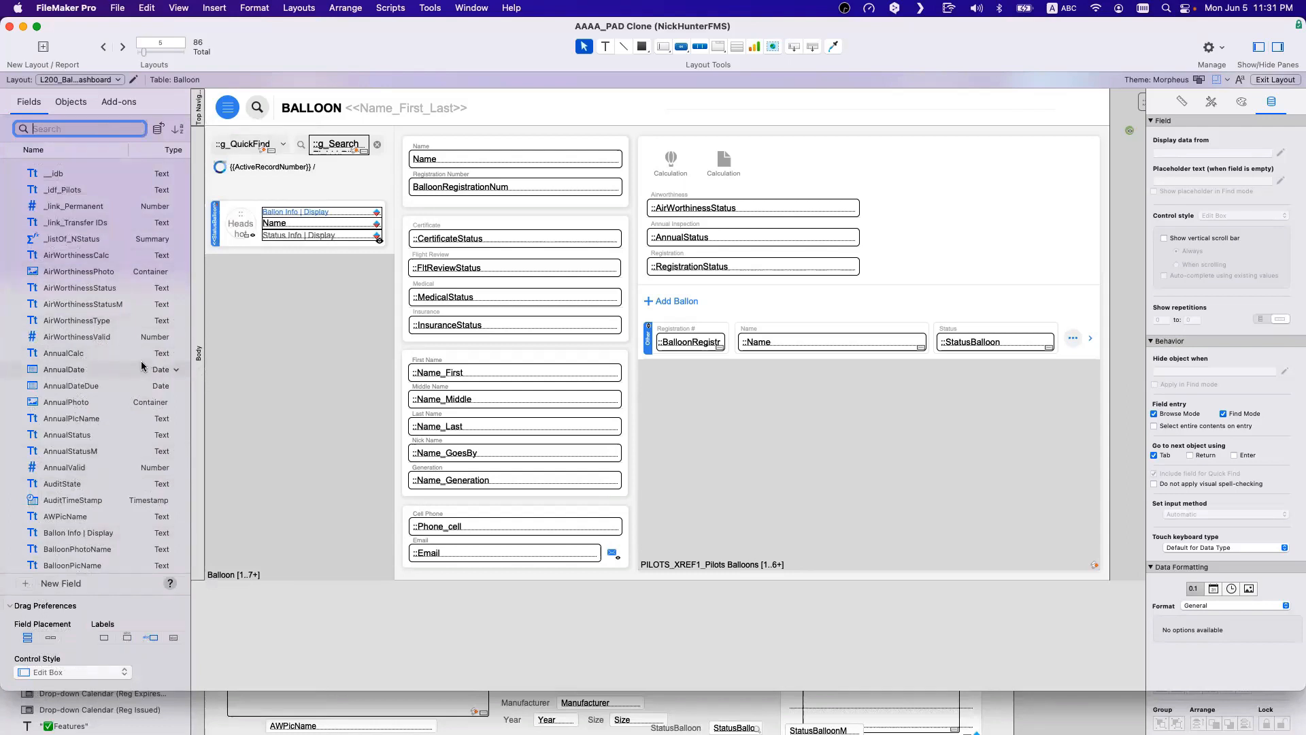
click(158, 129)
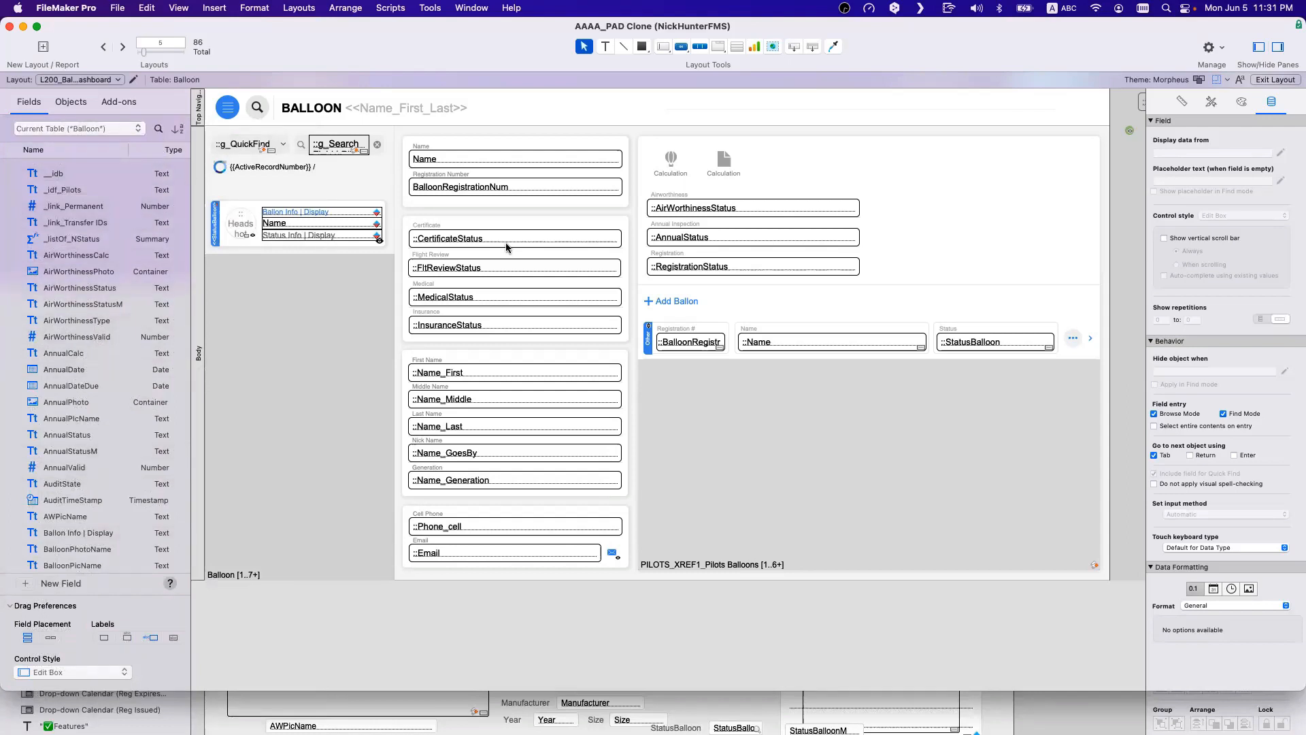
Step: Rename the BalloonRegistrationNum field to "Registration Number" in the Balloon table's field definitions
scroll(537, 235, down, 1)
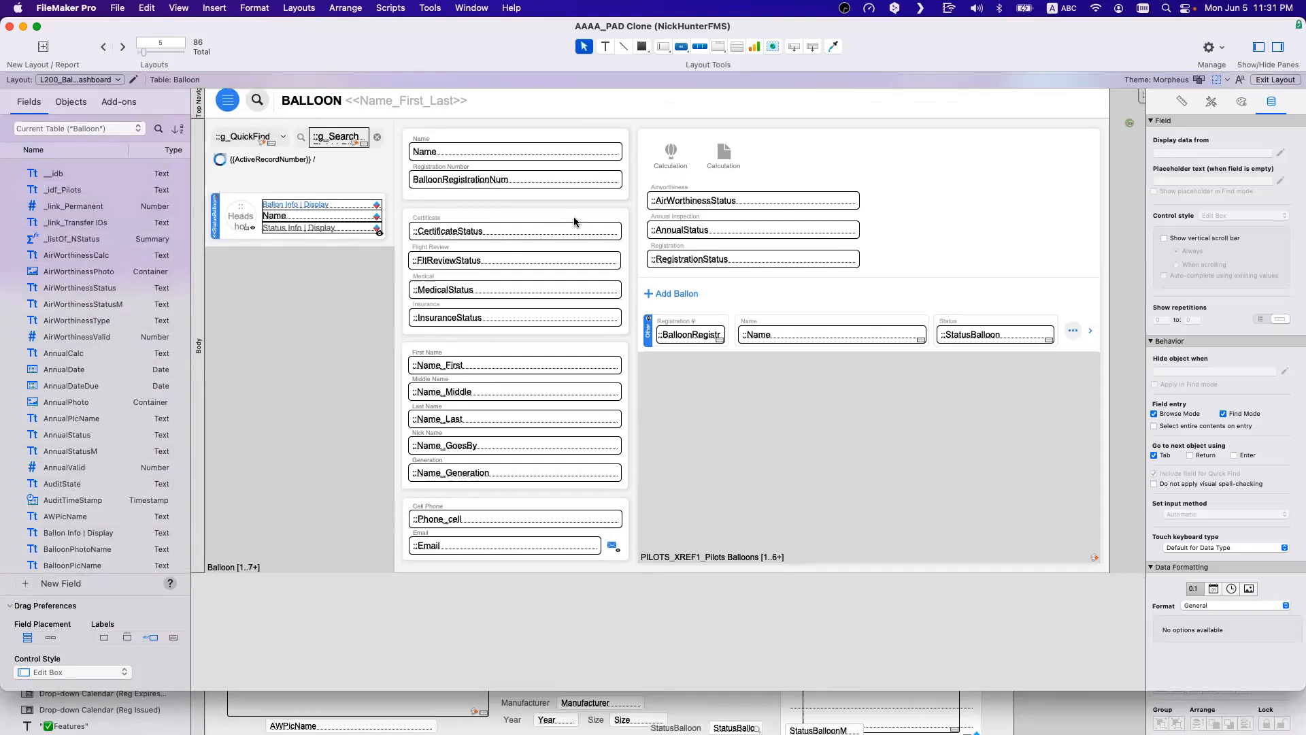
scroll(574, 218, up, 1)
click(480, 190)
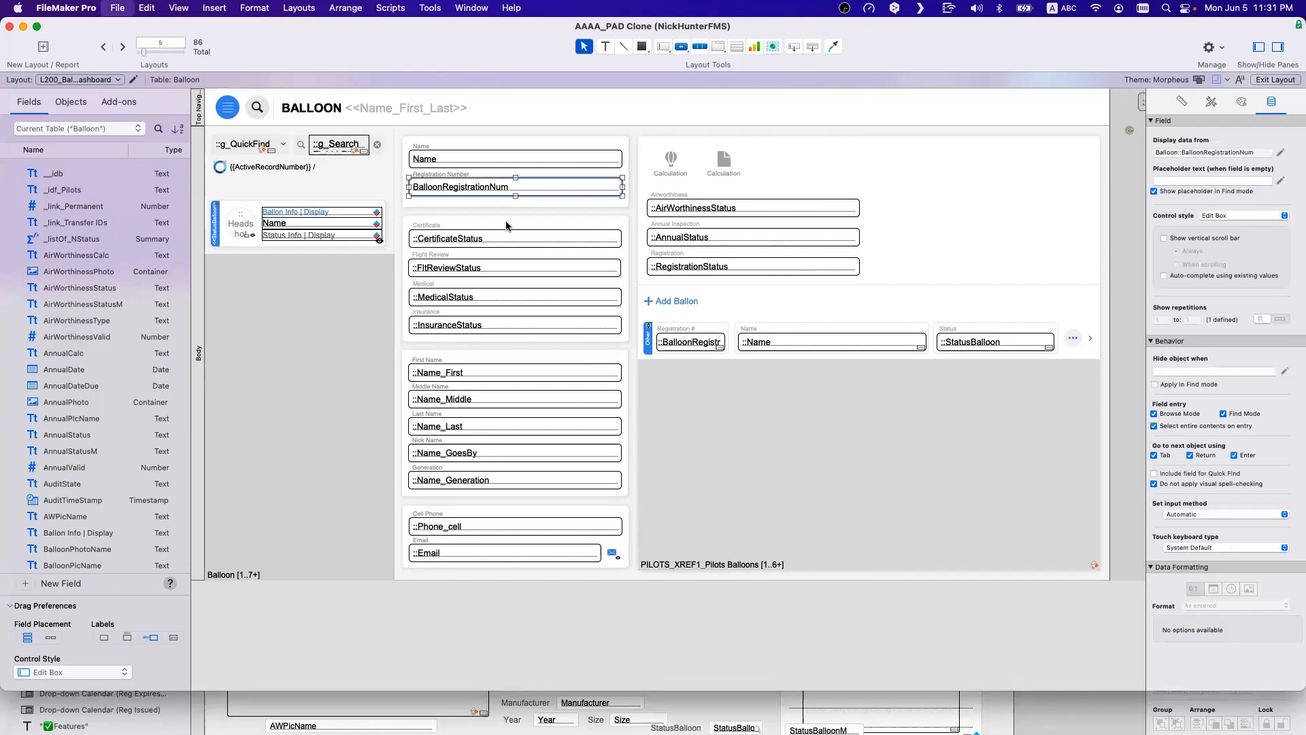
key(super+shift+d)
click(397, 328)
key(b)
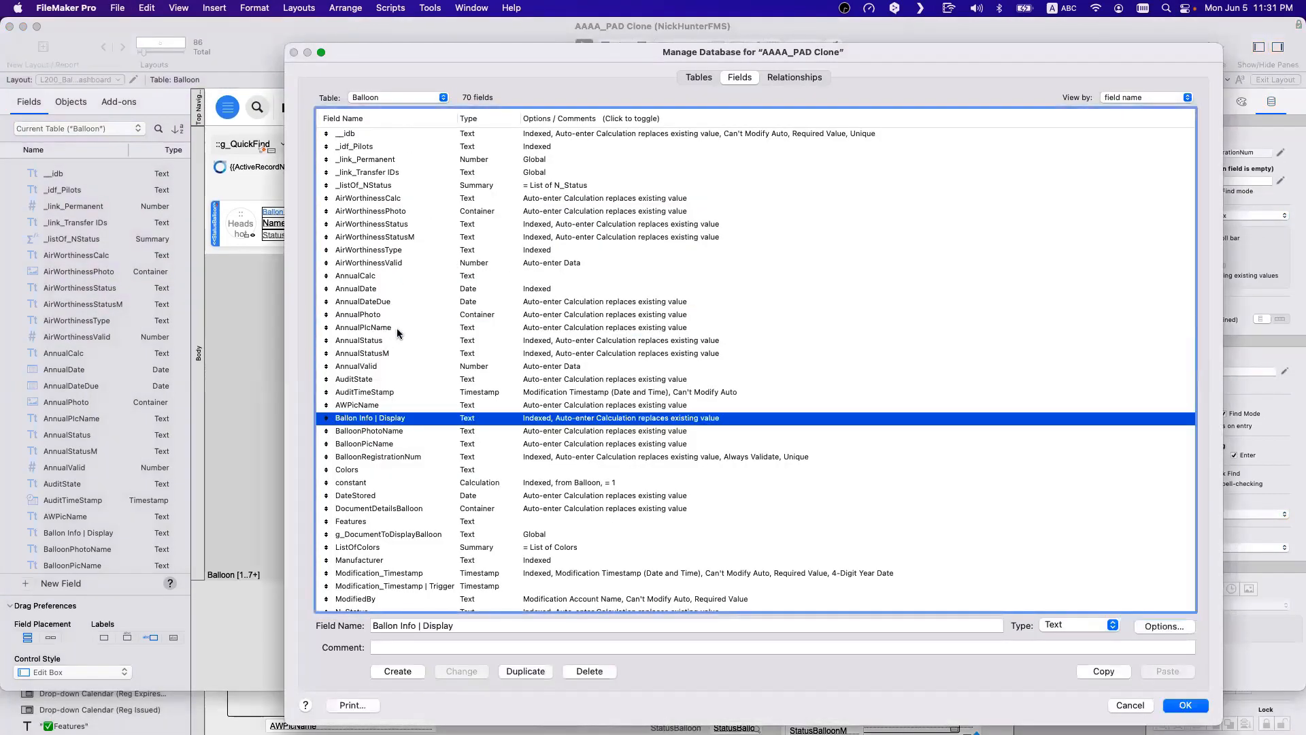
click(384, 434)
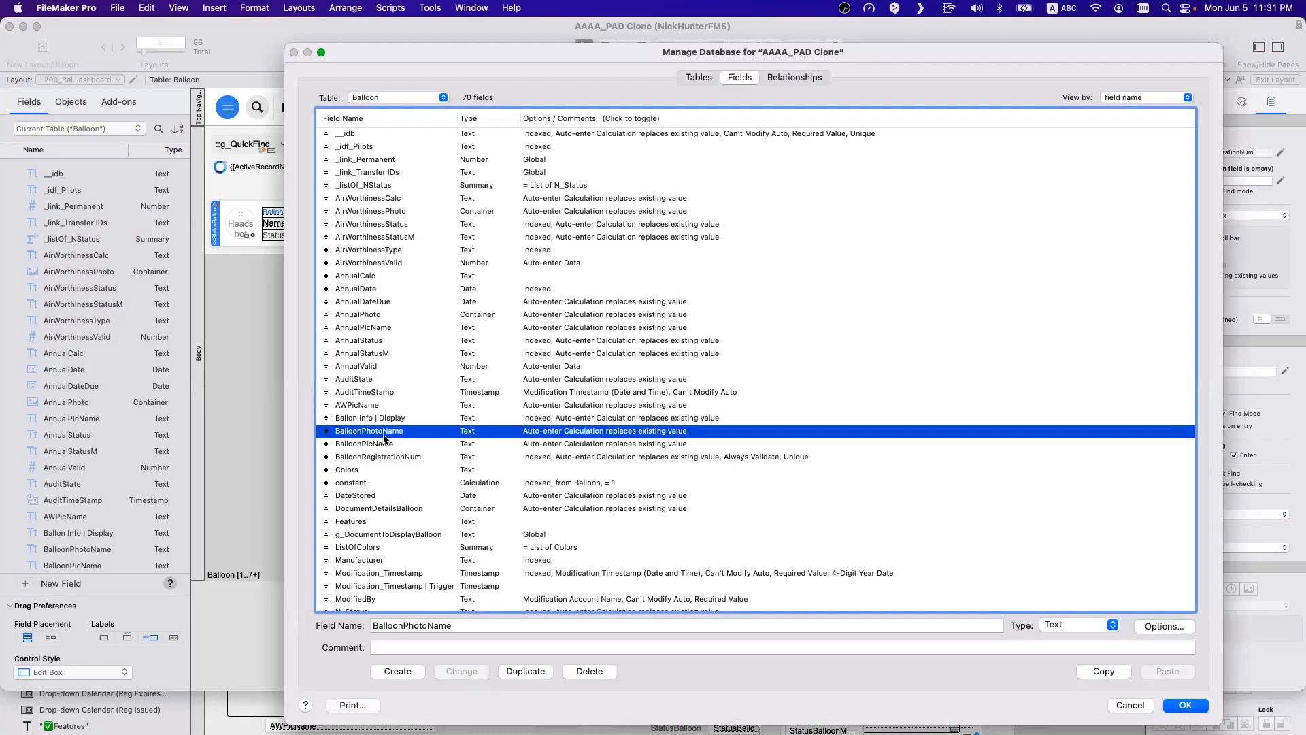
scroll(391, 442, down, 1)
click(402, 450)
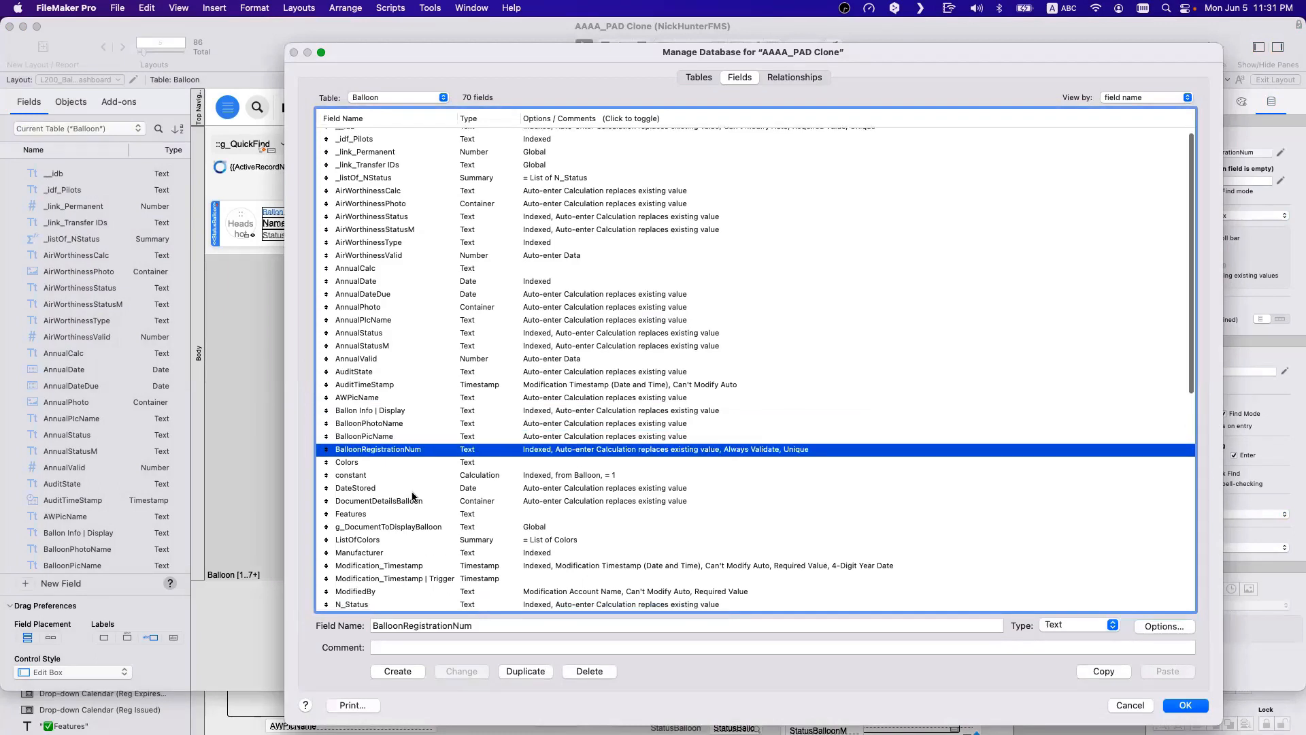
click(405, 625)
key(super+BackSpace)
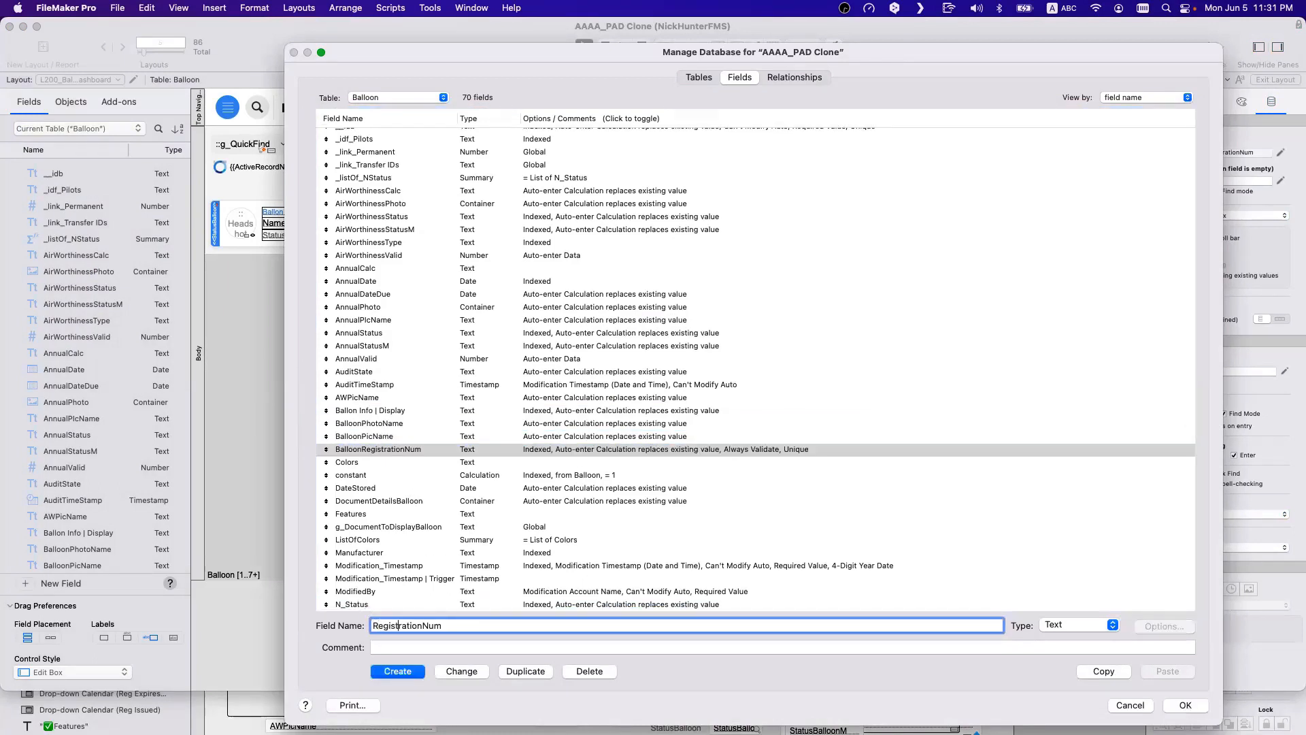
text(Number)
click(470, 673)
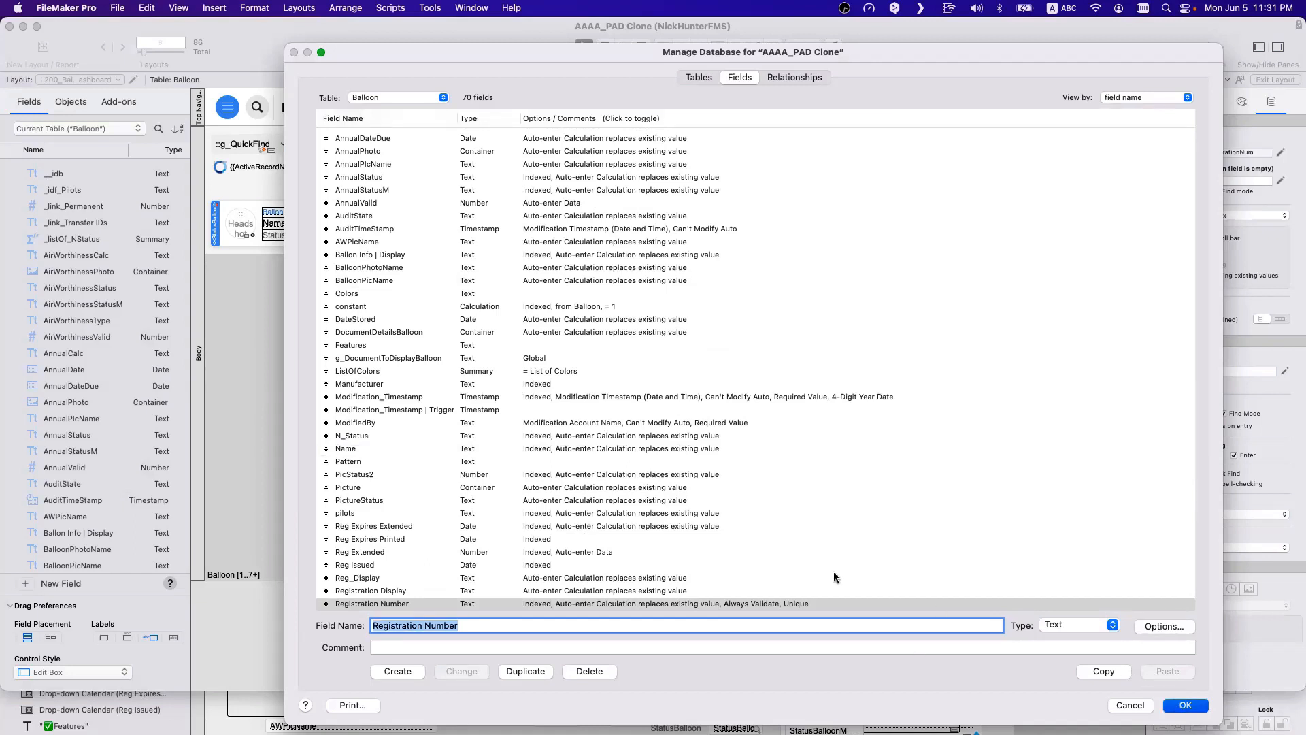
Step: Move the database management window aside to view the Registration Number field's layout object, and save the field definition changes
drag(550, 54, 673, 283)
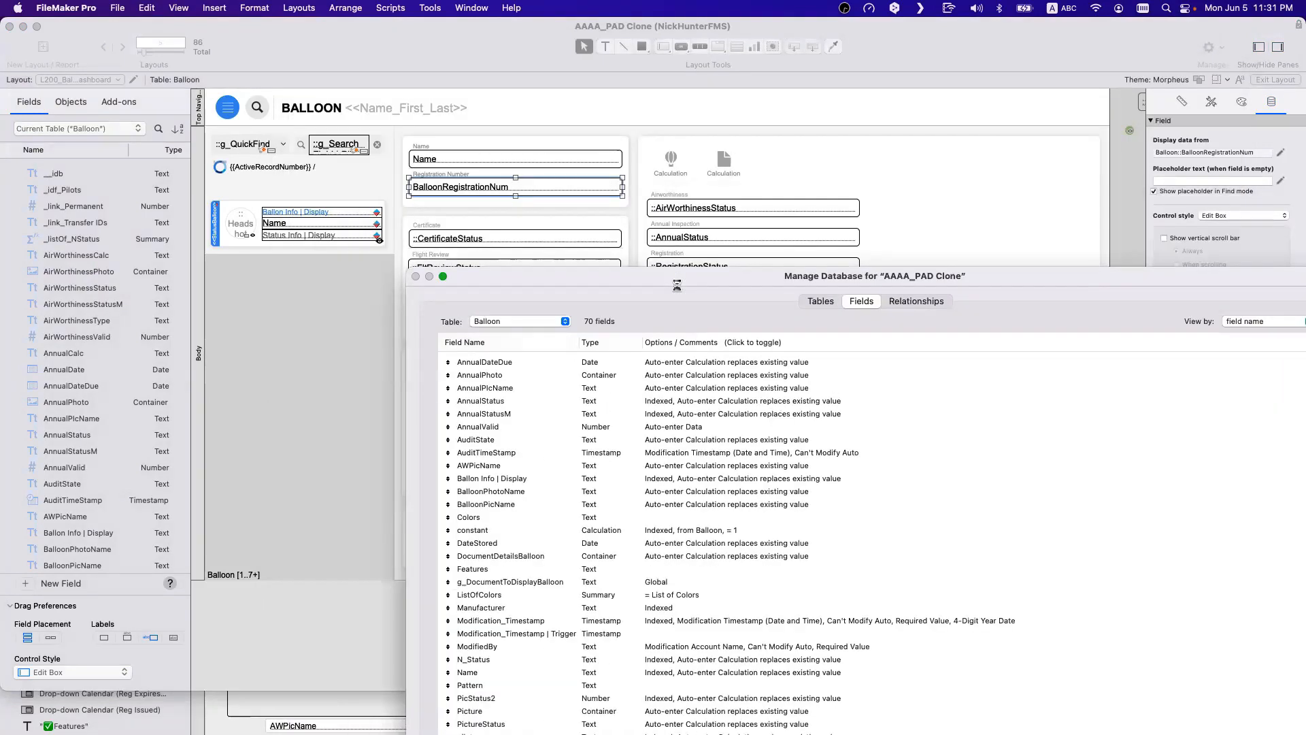
drag(677, 285, 441, 110)
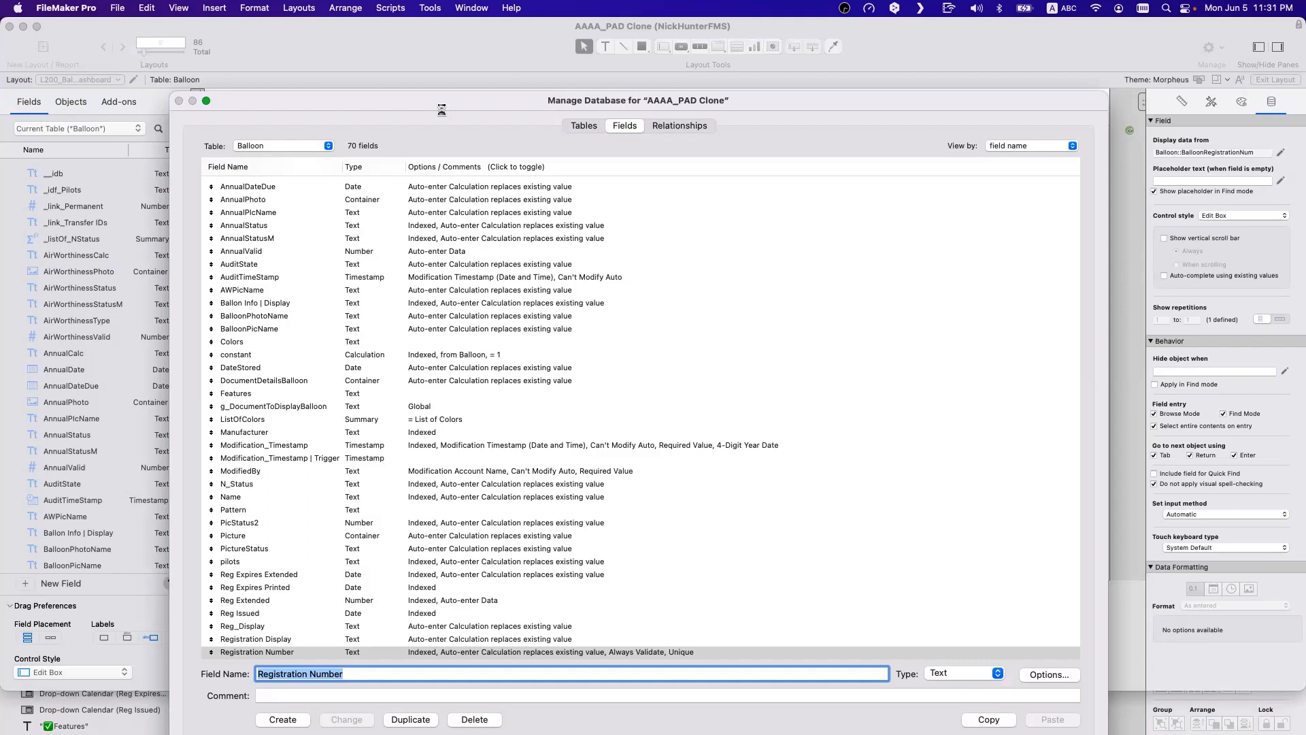
drag(442, 110, 435, 62)
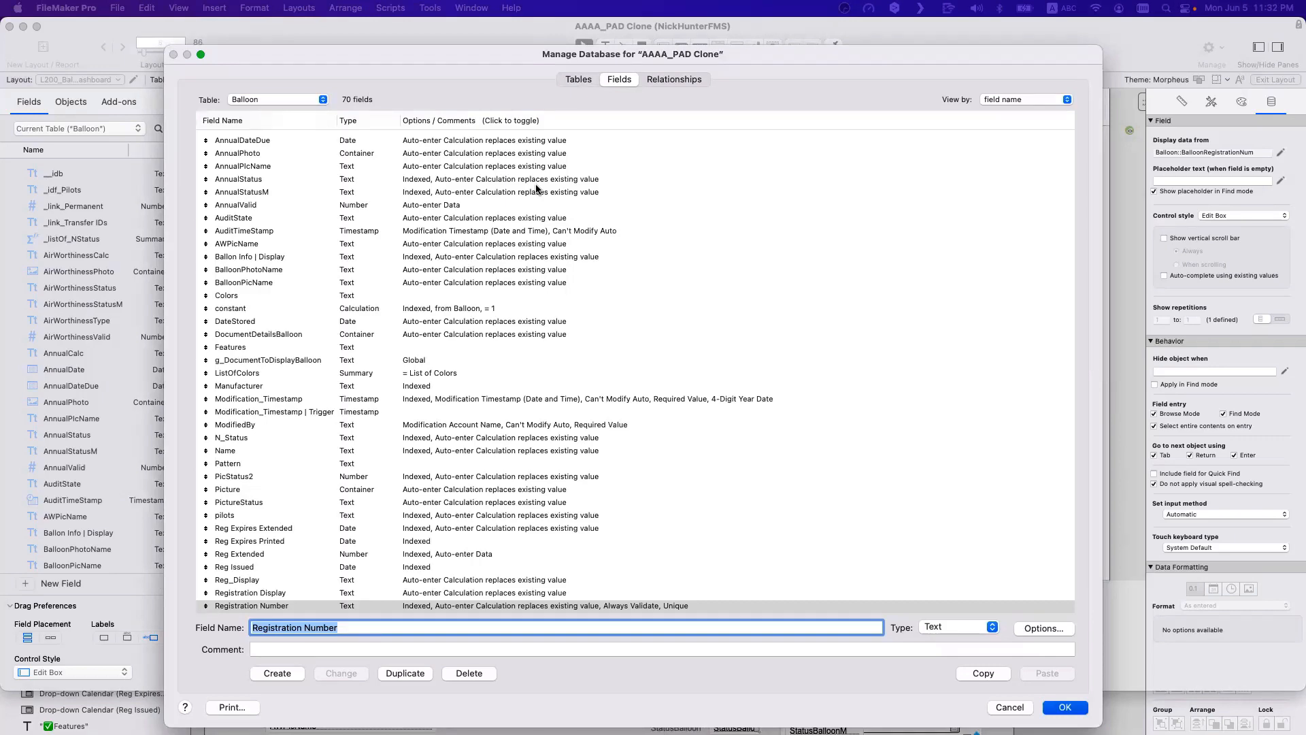
key(Return)
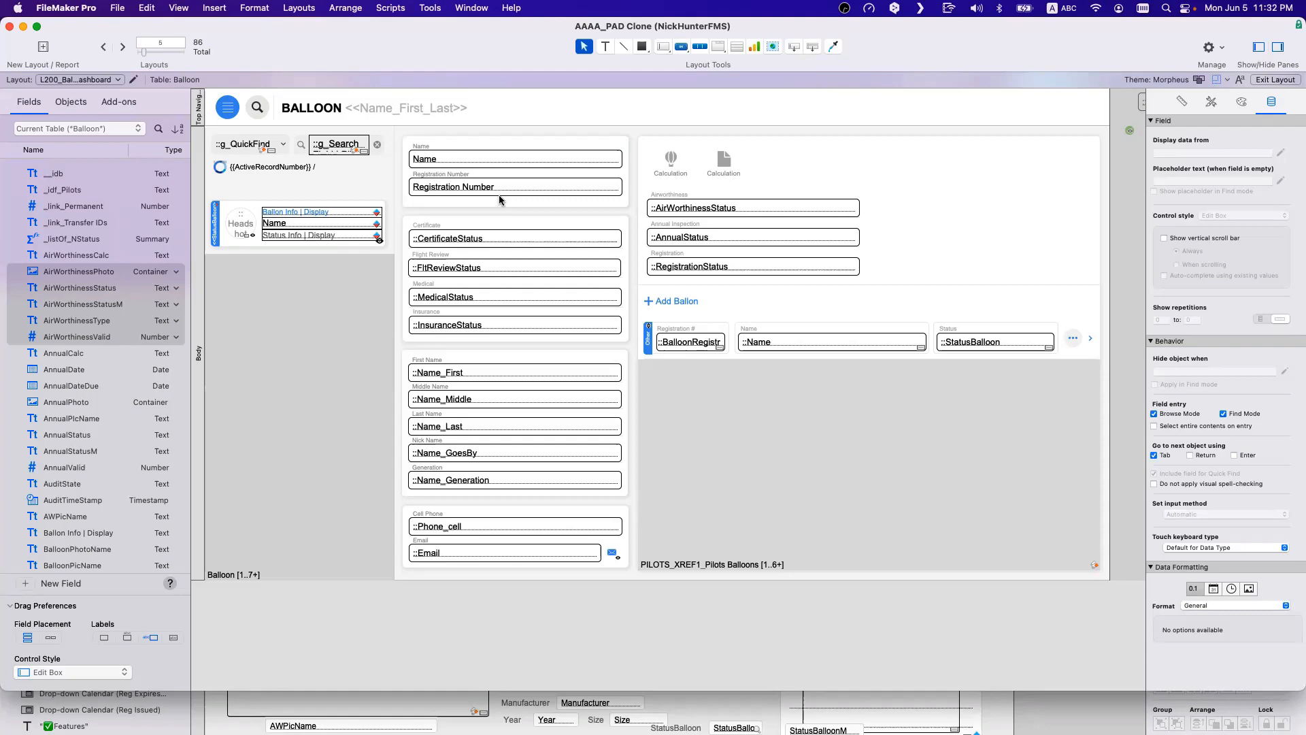
Step: View the Balloon Verification window, return to the Balloon dashboard layout, and check the list of open windows
click(989, 716)
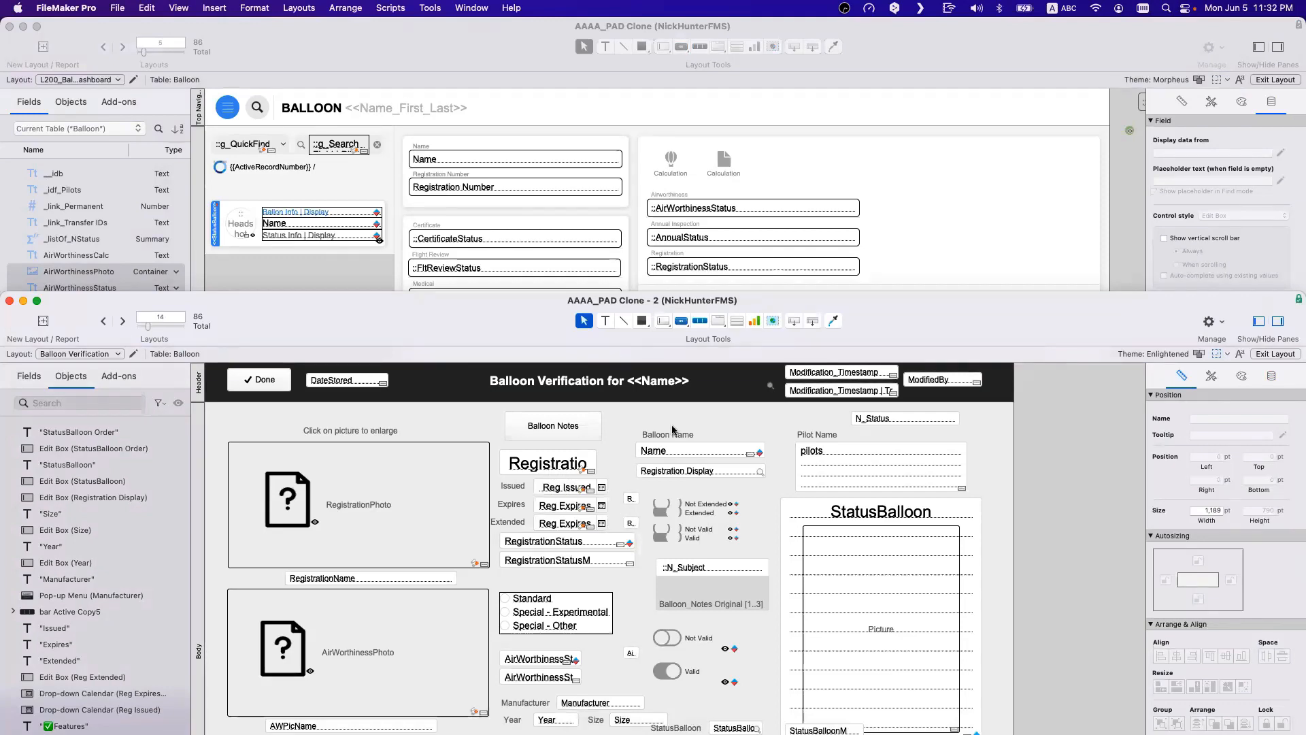
click(619, 199)
click(466, 7)
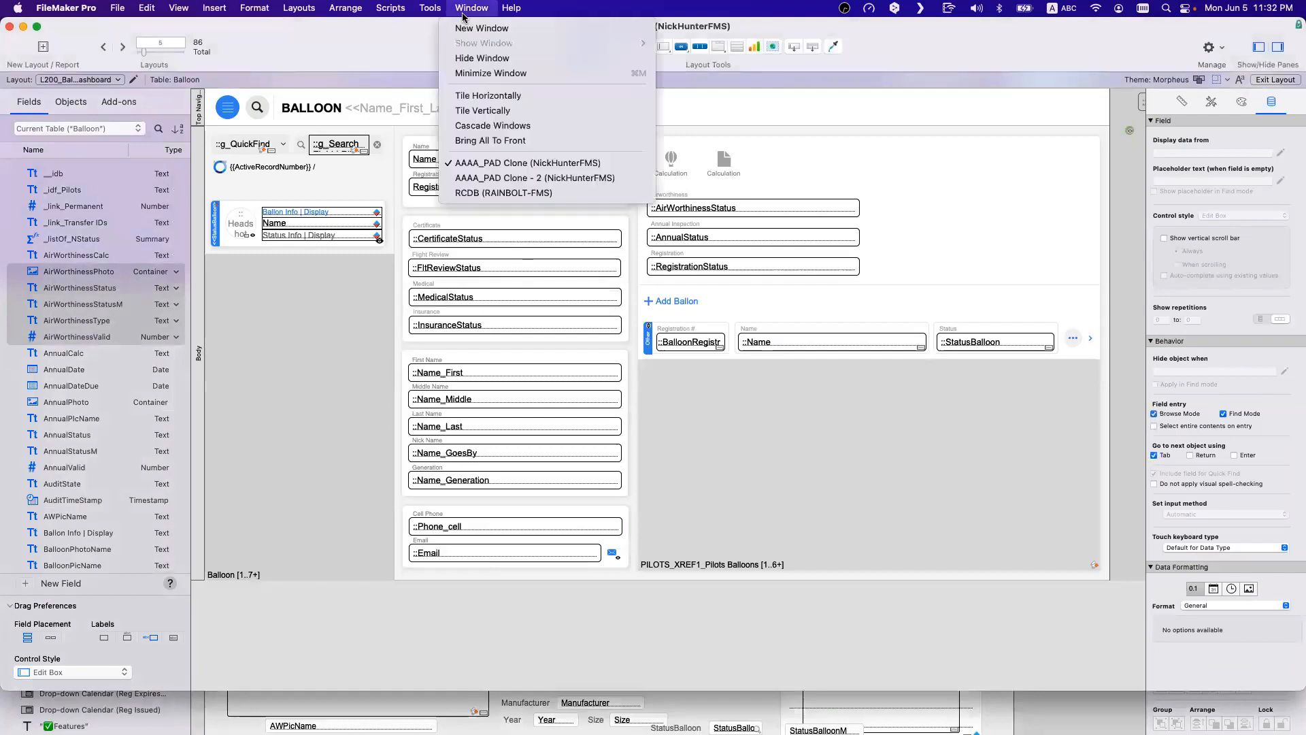
click(463, 8)
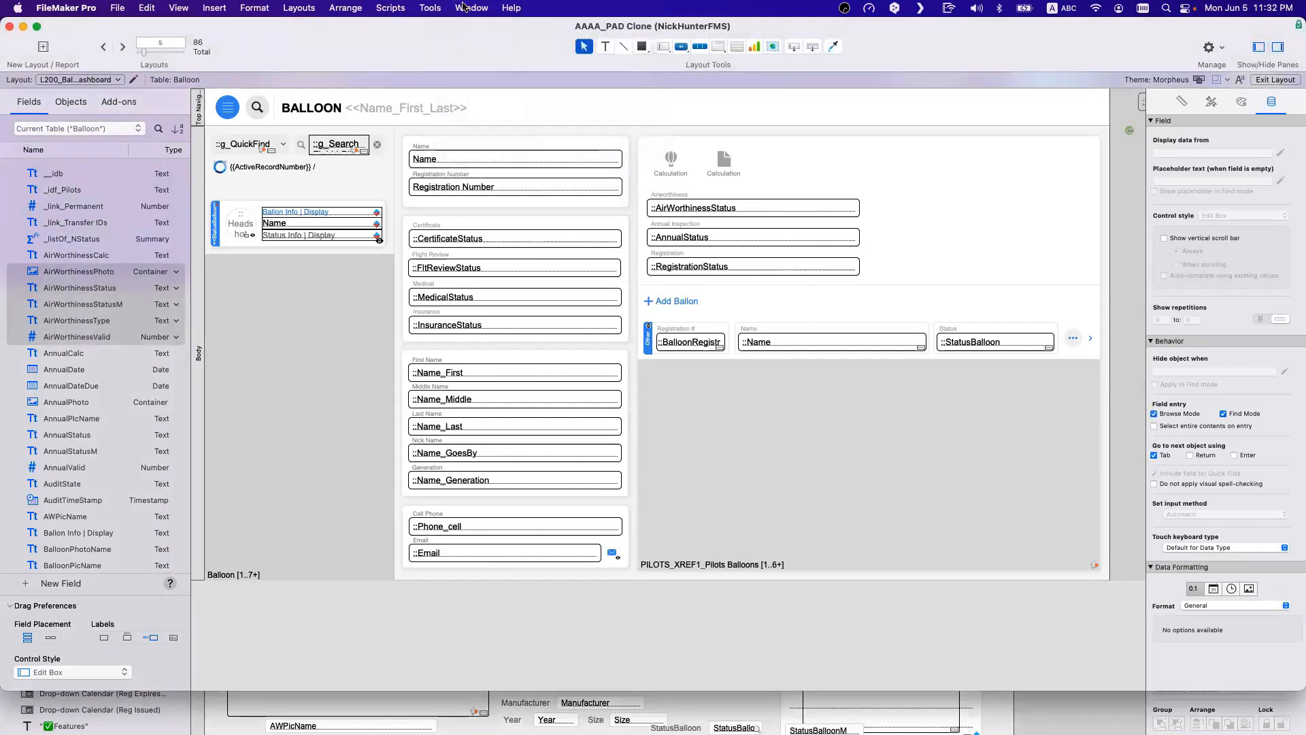
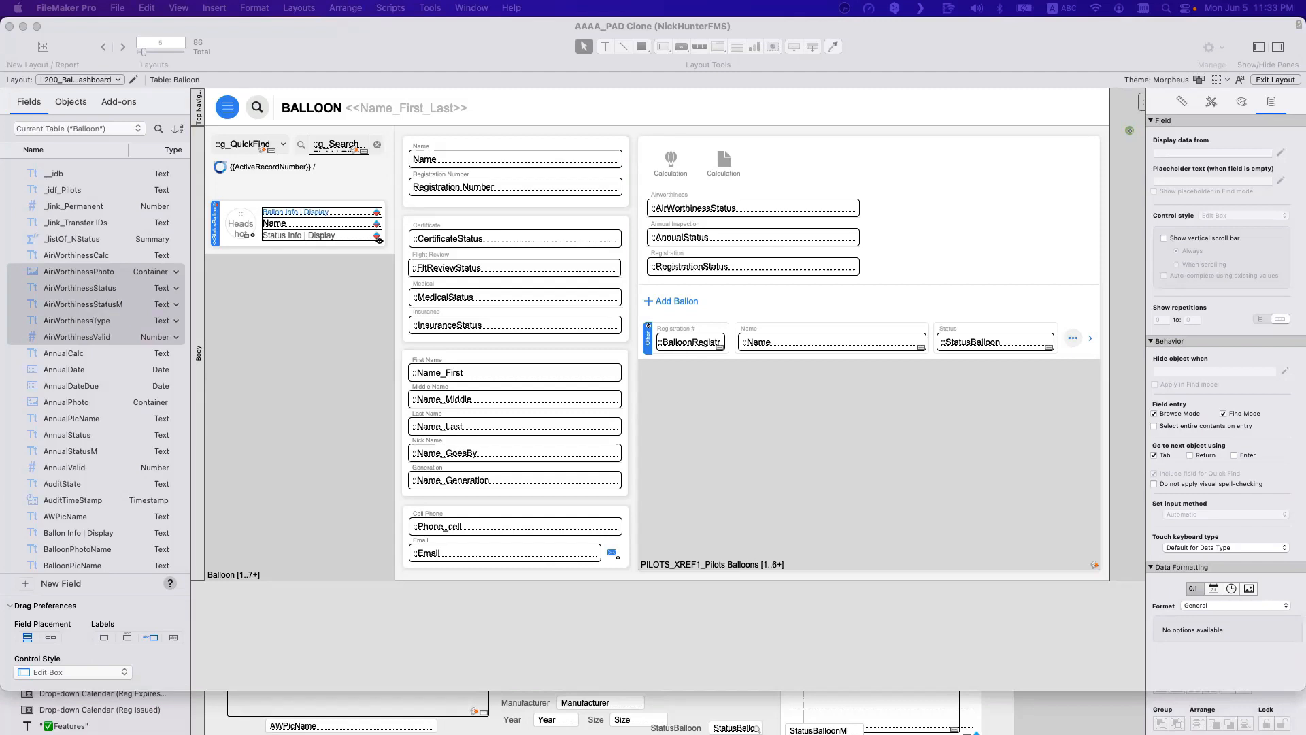
Step: Paste the Expires On label and its date fields onto the Balloon dashboard, and place them beside the AirWorthinessStatus field
click(833, 170)
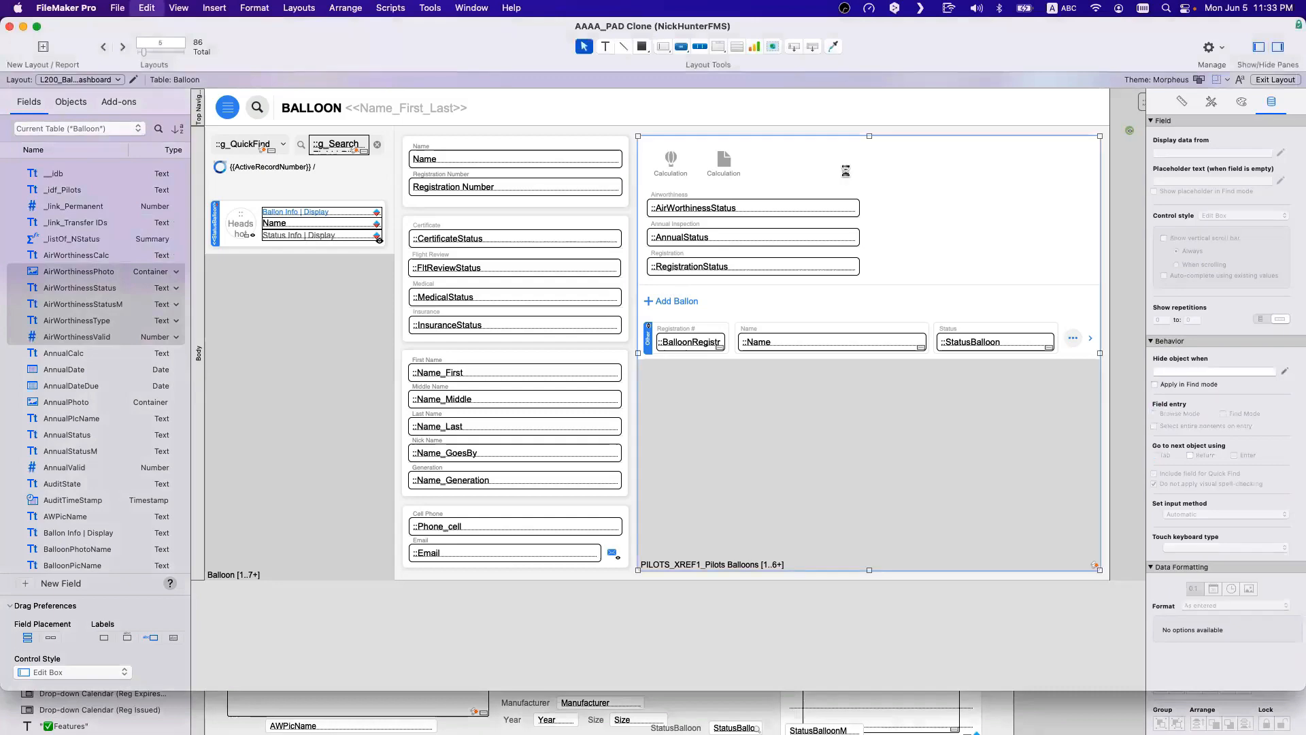
click(846, 171)
drag(846, 171, 929, 215)
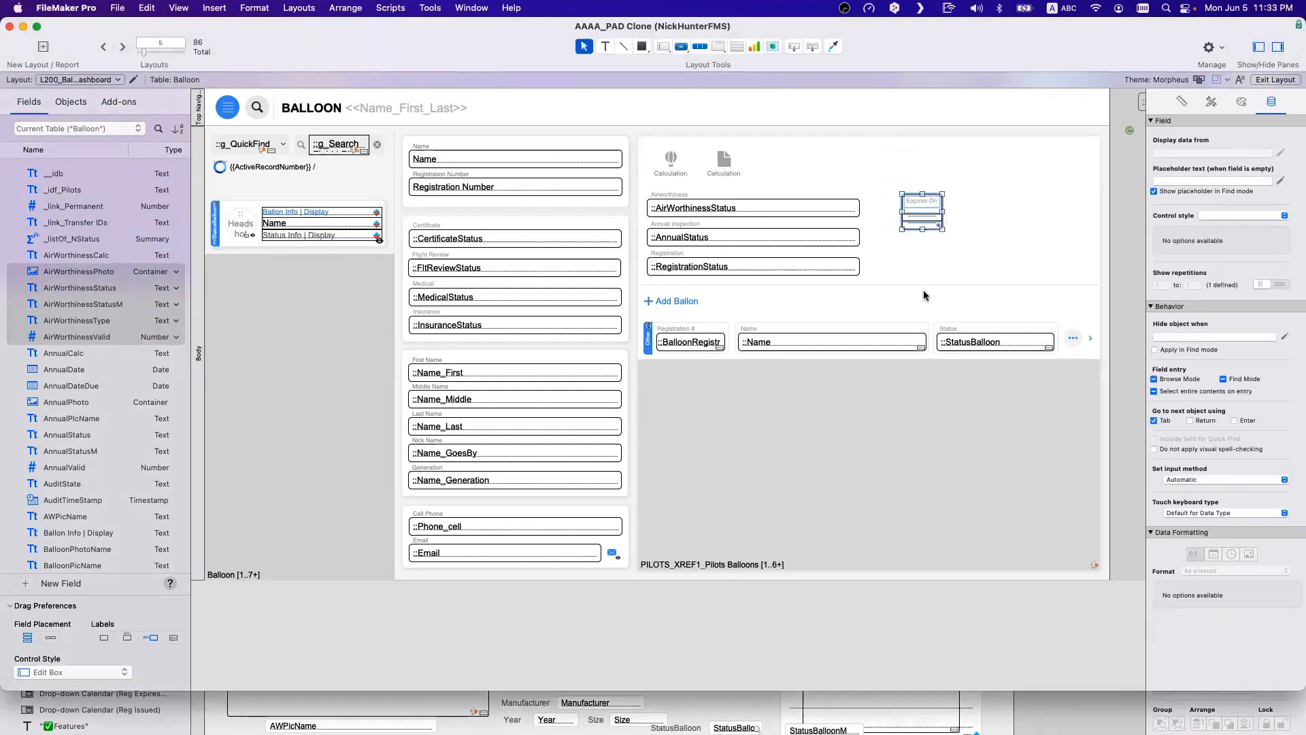
click(924, 295)
Step: Inspect the pasted Expires On date field on the dashboard and the Reg Issued date field on the Balloon Verification layout
scroll(884, 408, down, 2)
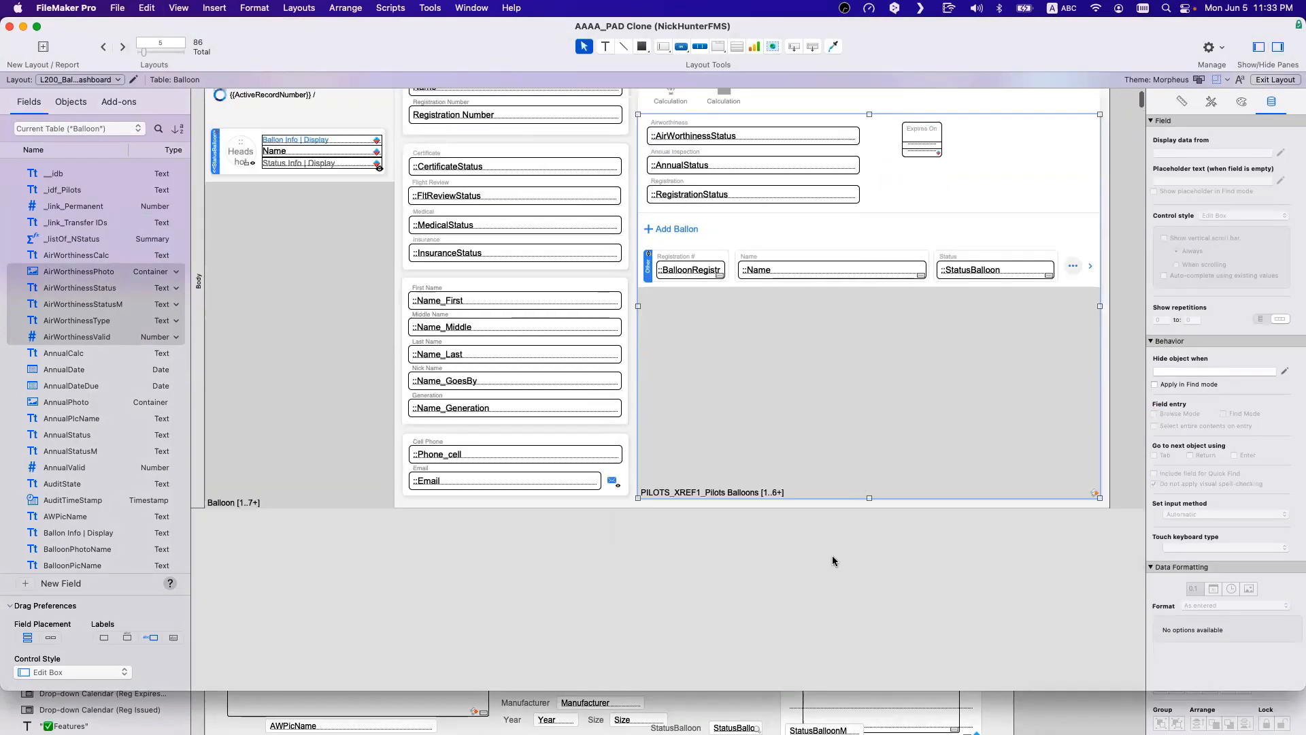
click(701, 718)
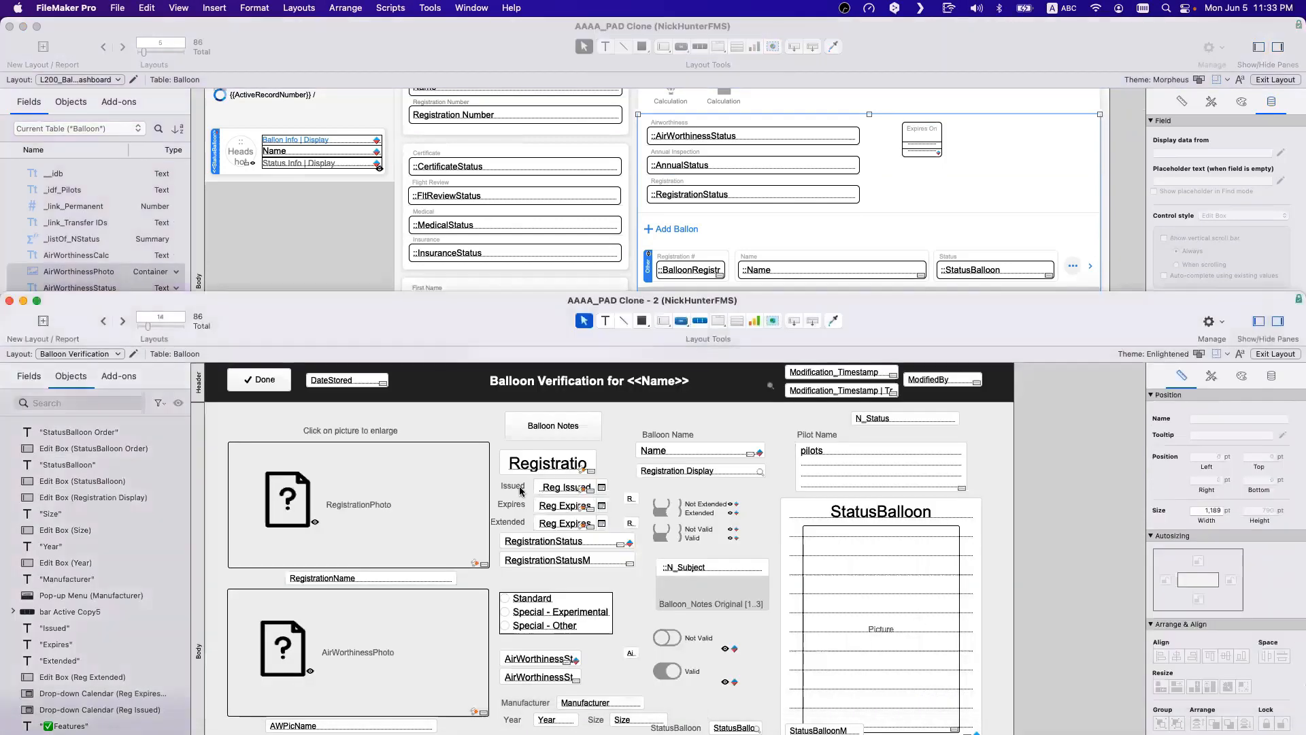
click(925, 128)
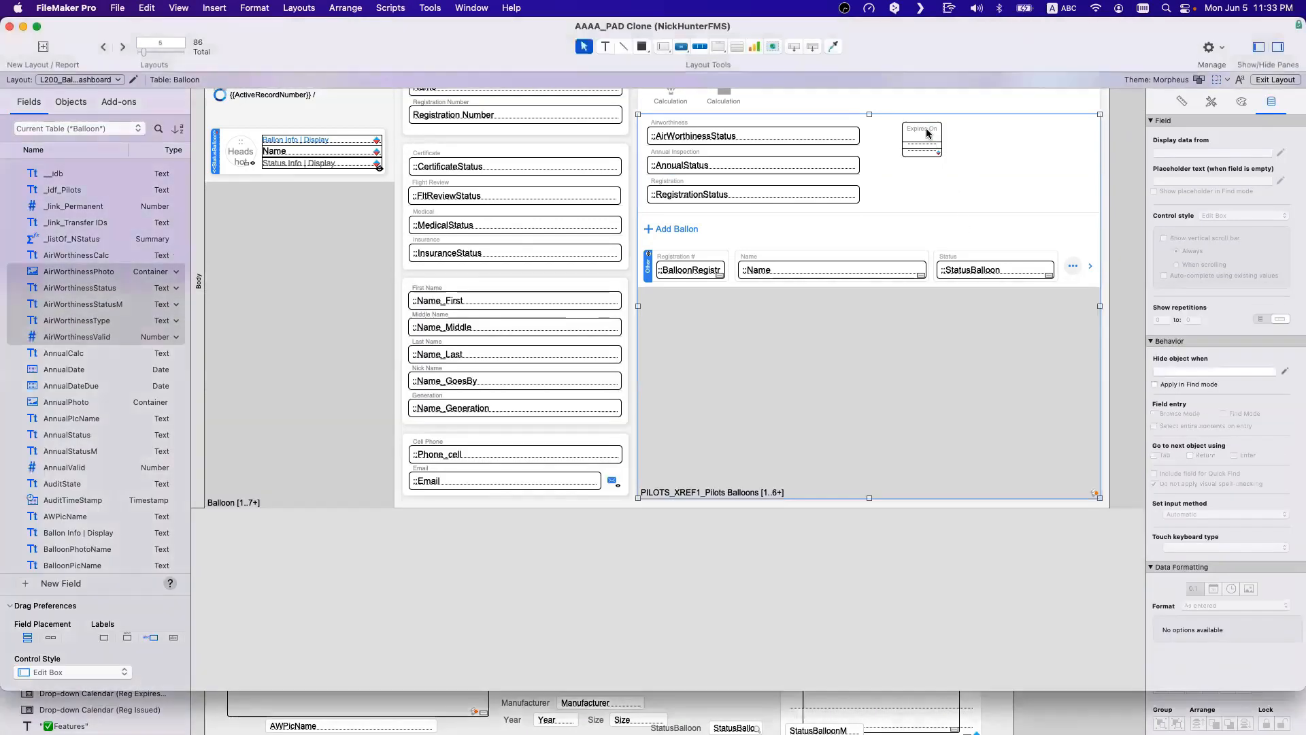
click(924, 128)
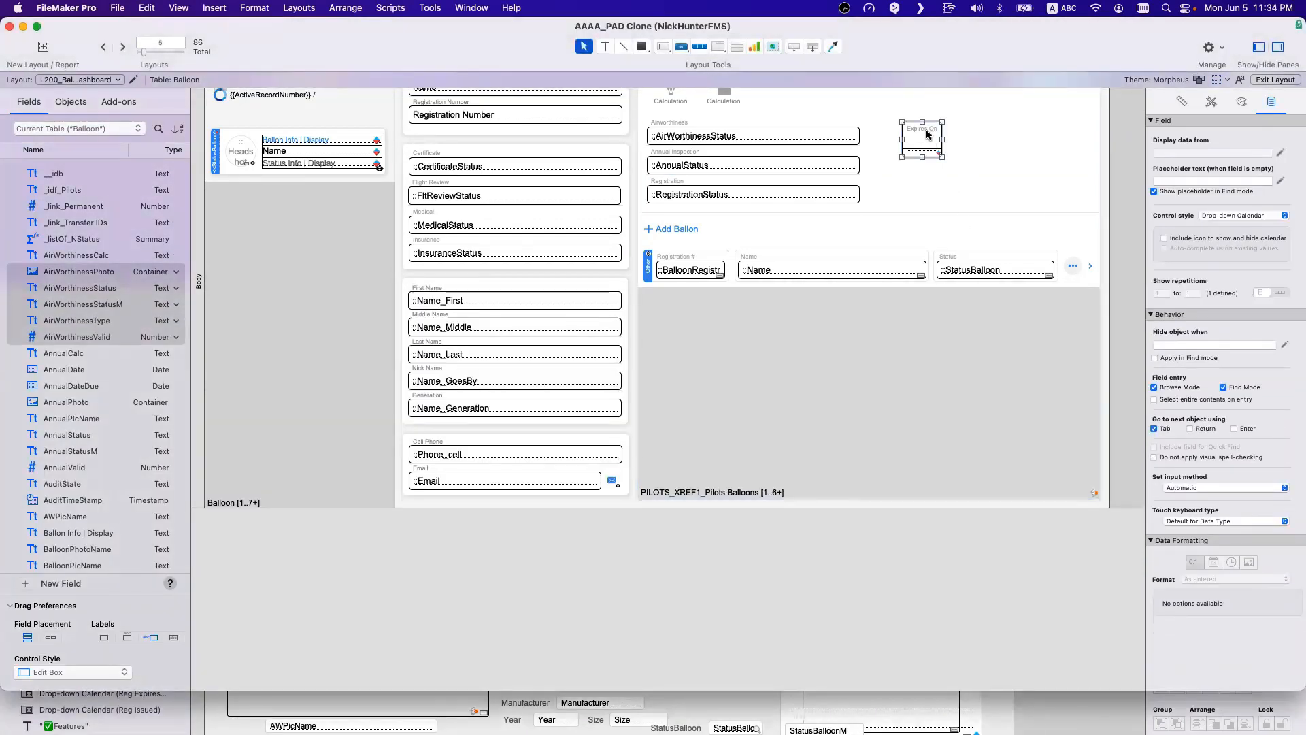
double_click(924, 130)
key(Escape)
click(738, 711)
click(641, 611)
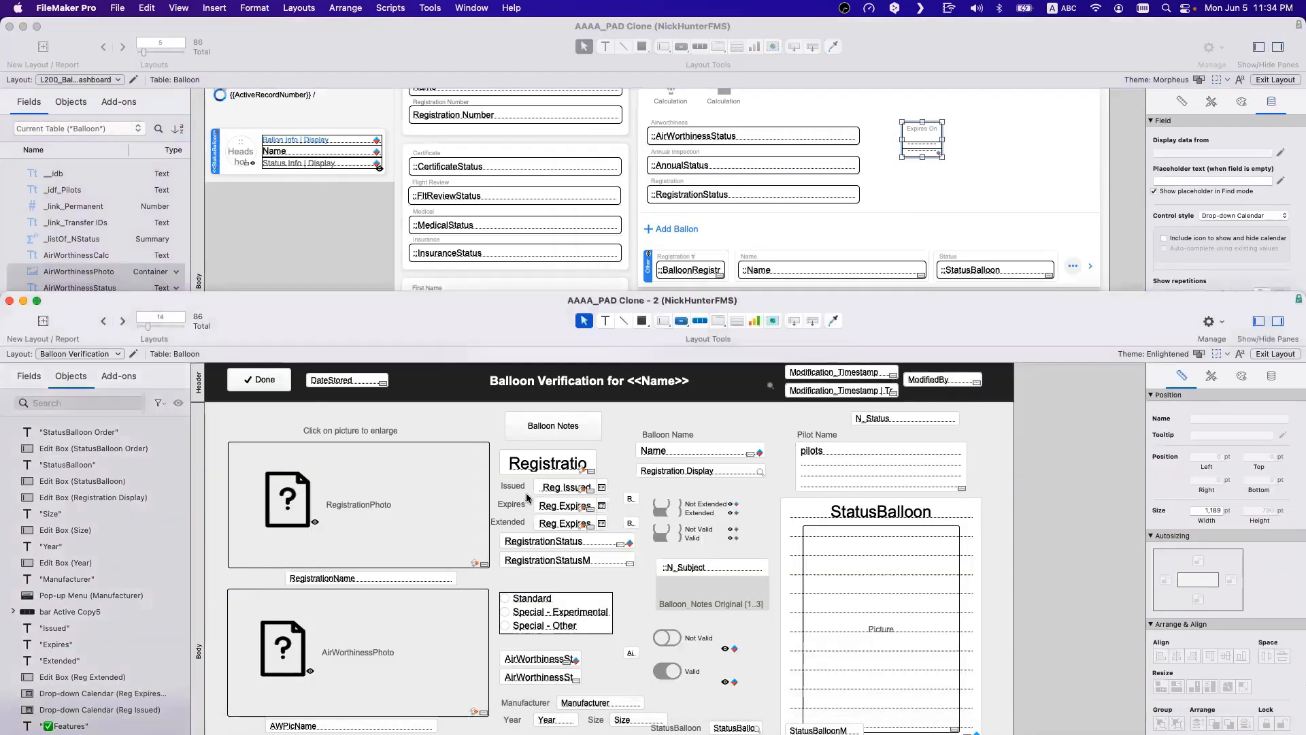
click(570, 489)
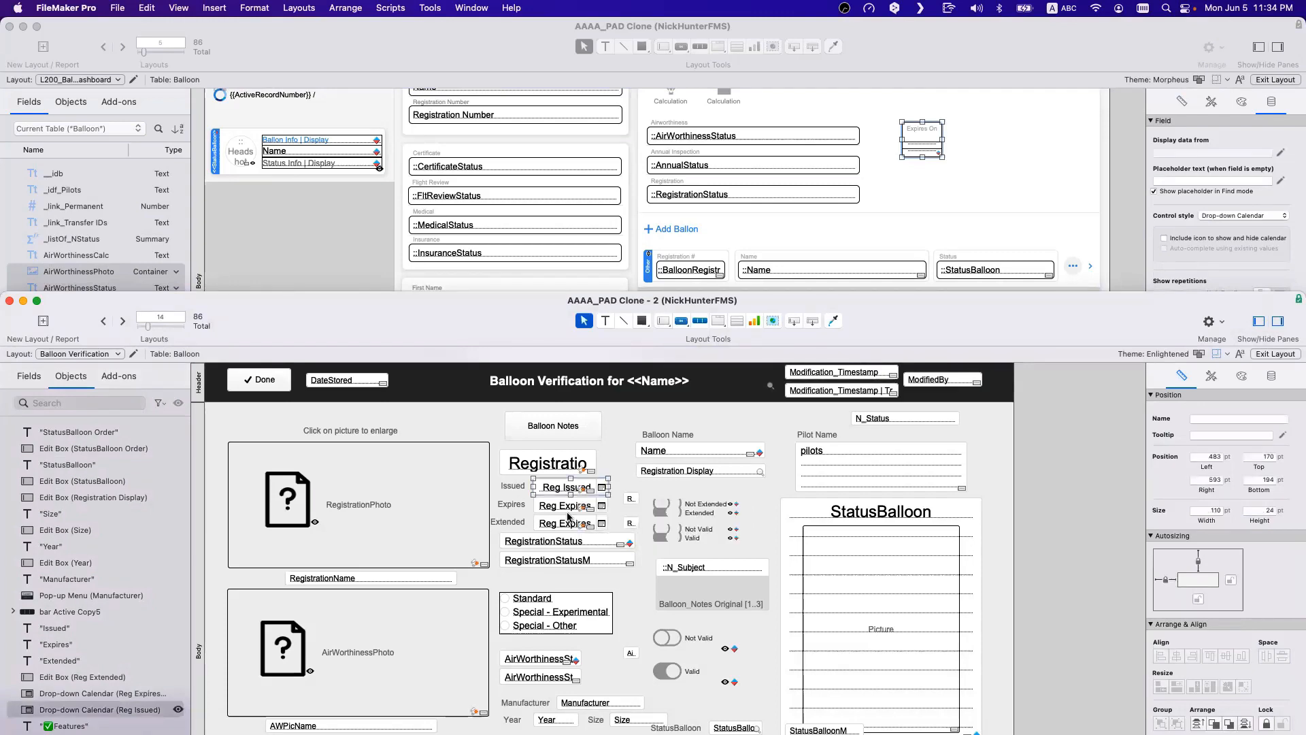
Step: Rename the Balloon table's Reg Expires Extended field as "Expire Extended | Date"
key(super+shift+d)
click(454, 268)
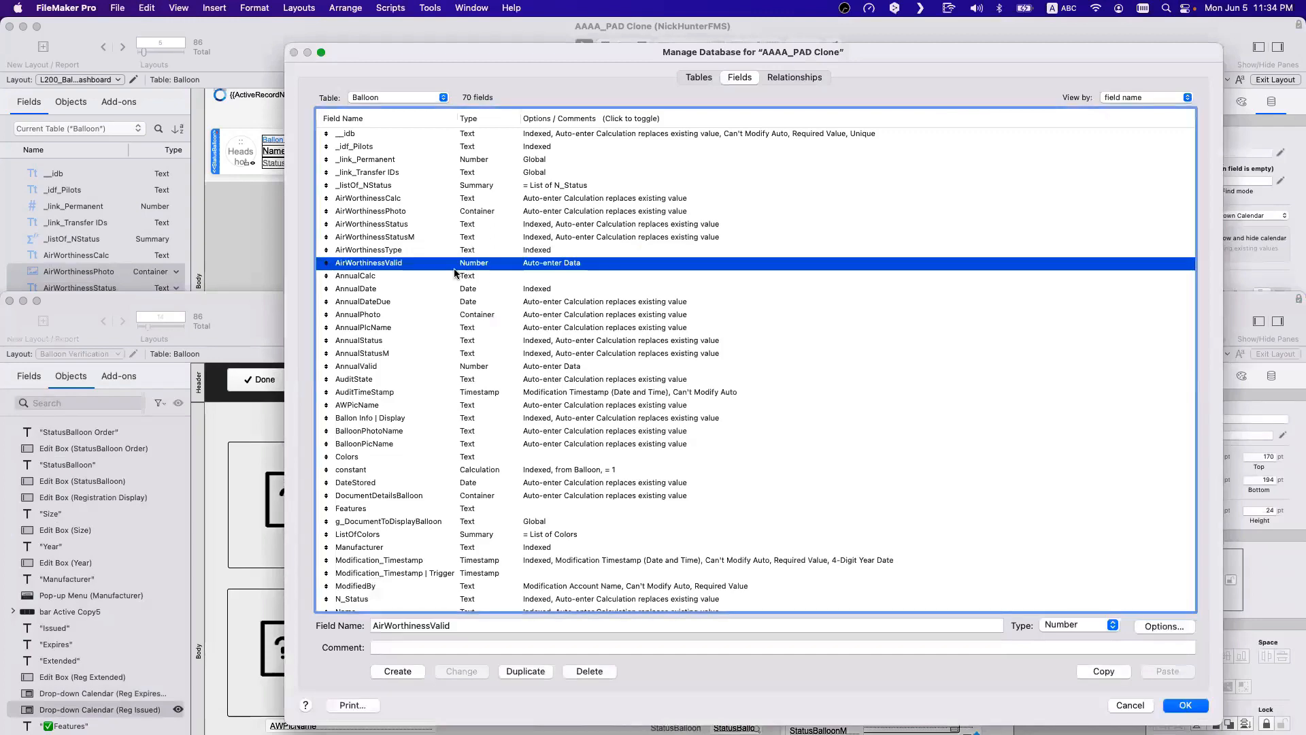
key(r)
scroll(446, 430, down, 4)
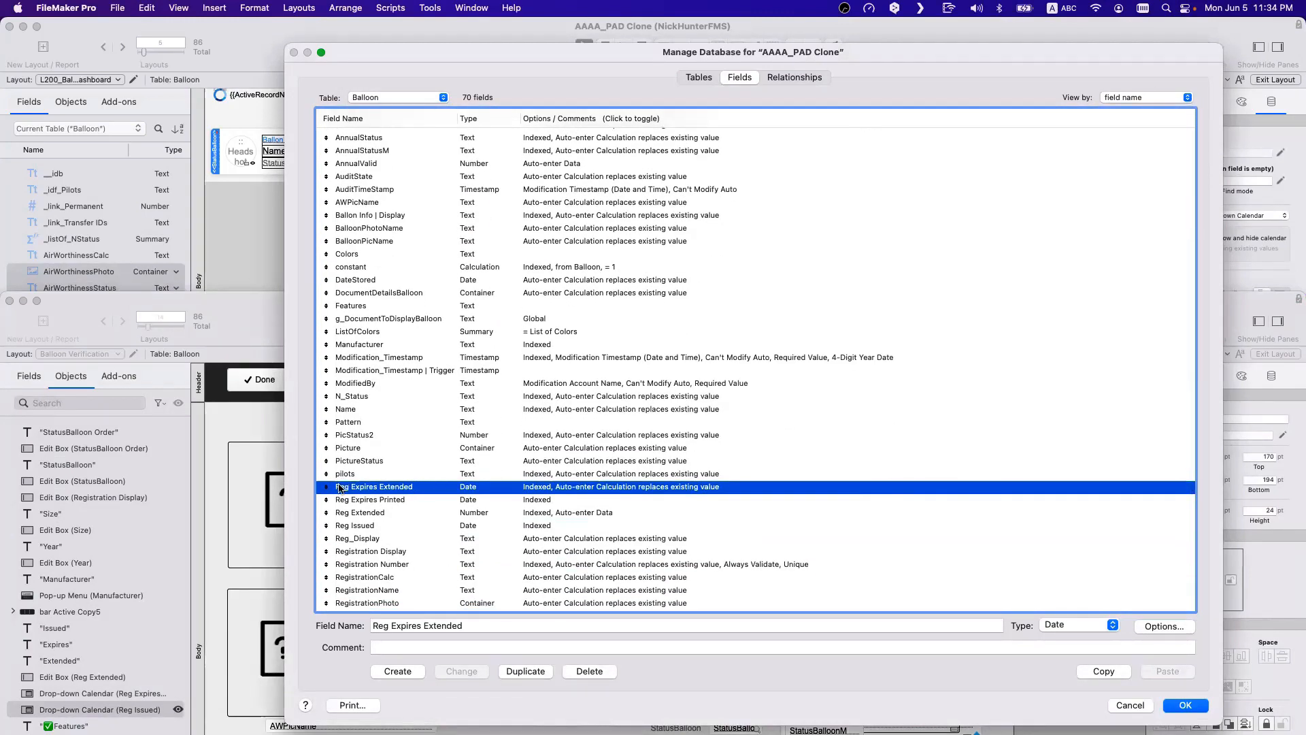
double_click(385, 626)
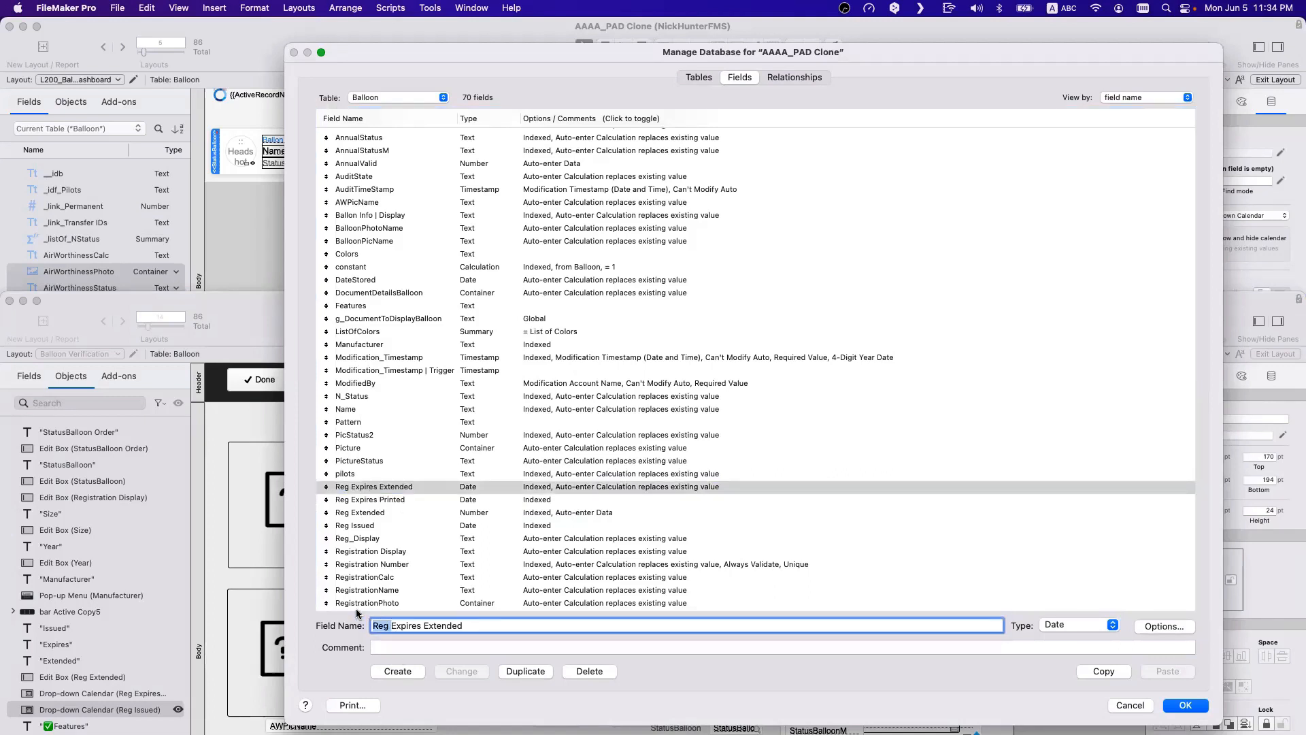
key(BackSpace)
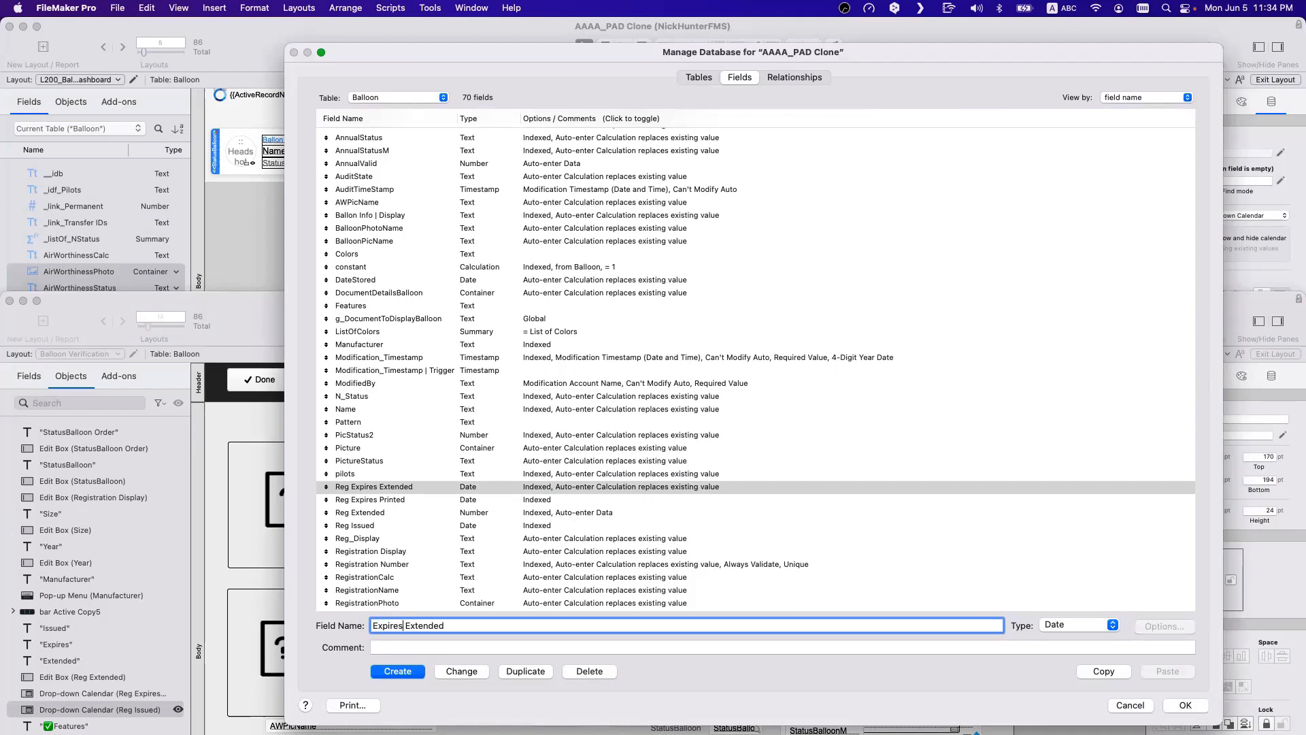
key(BackSpace)
text(| Date)
click(468, 671)
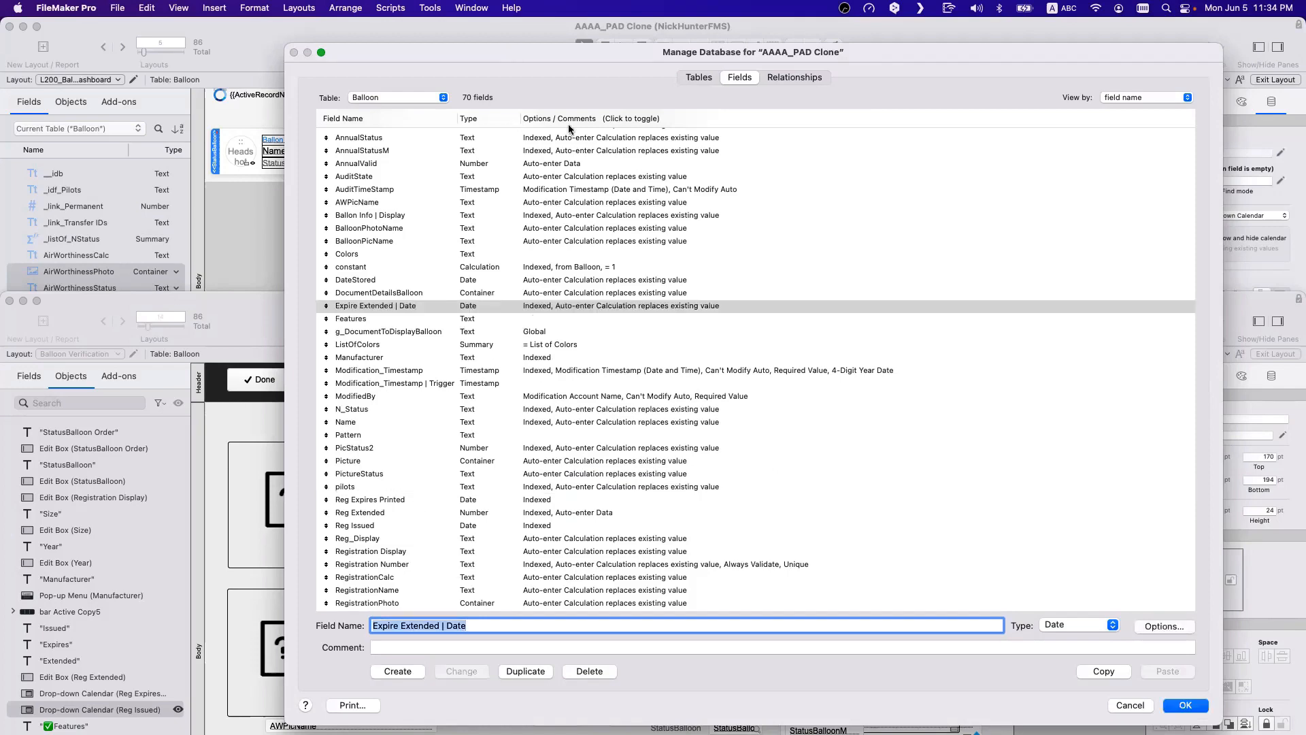
Step: Check the date fields on the Balloon Verification layout, and rename the Reg Expires Printed field as "Expire Printed | Date"
drag(507, 52, 976, 410)
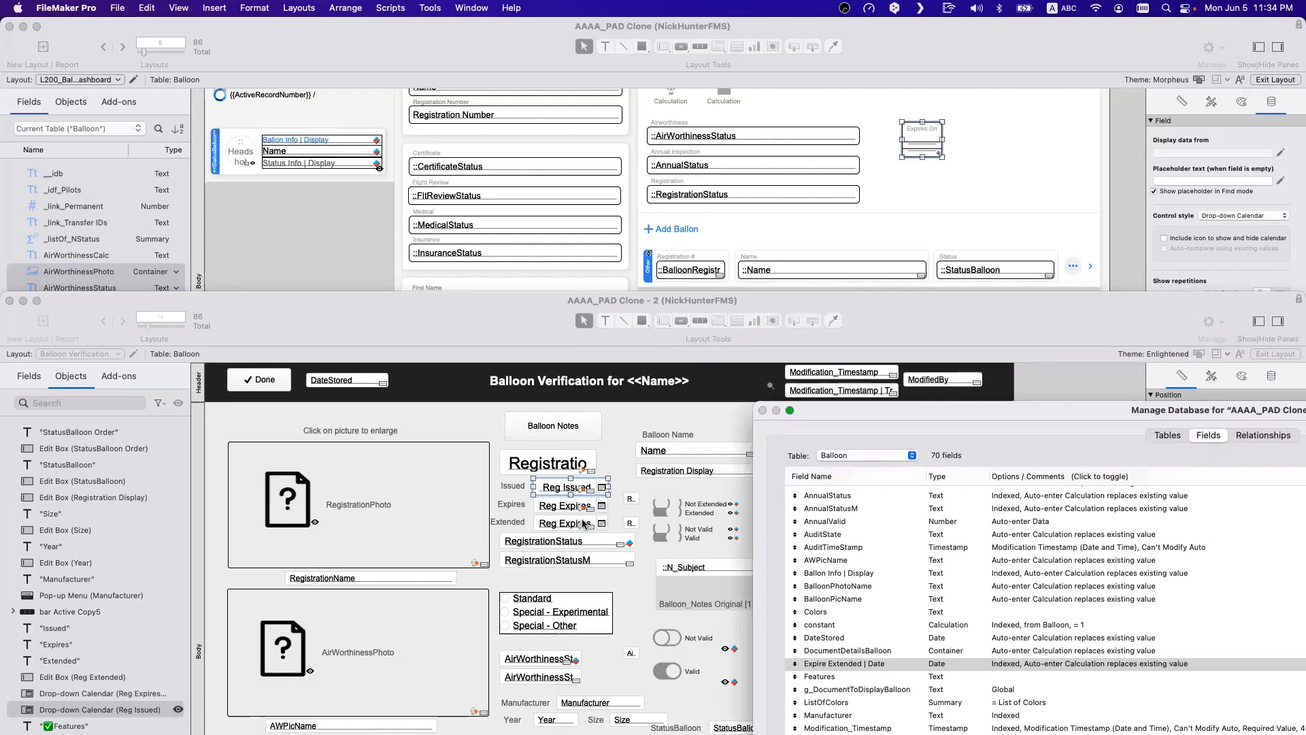
double_click(967, 411)
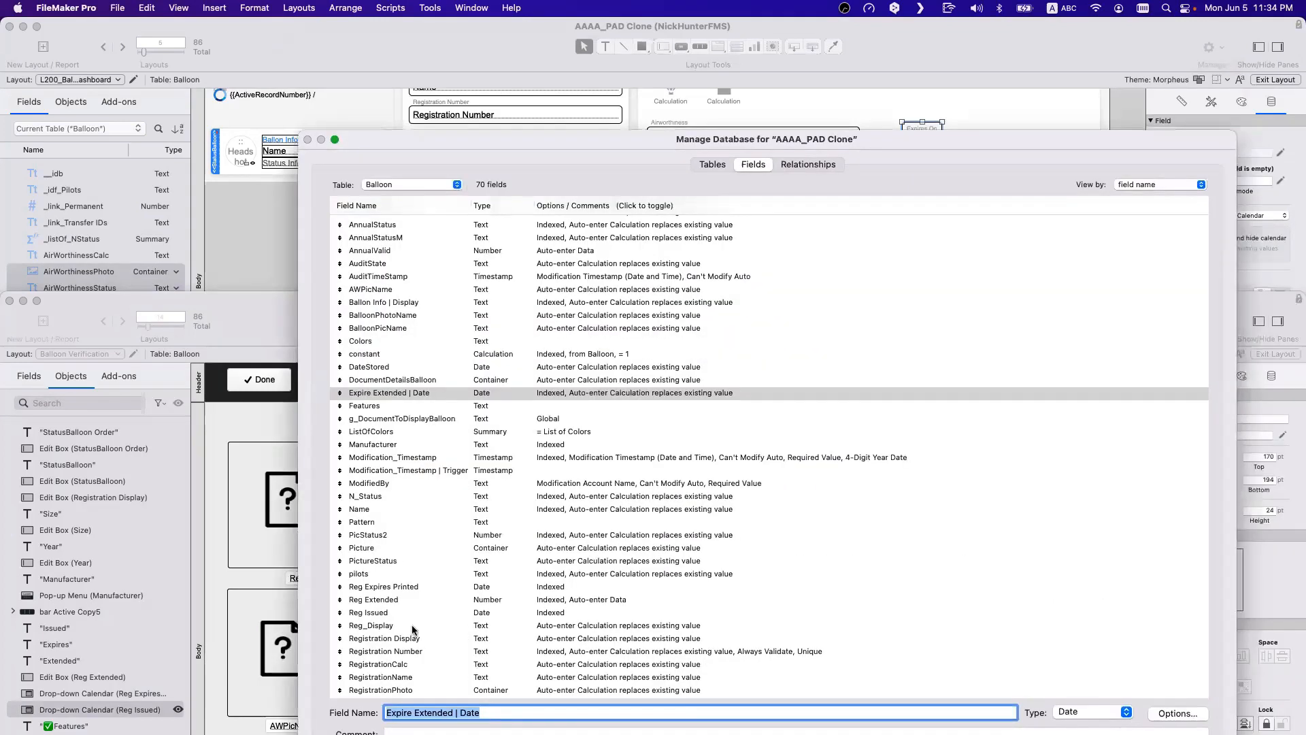
scroll(414, 643, down, 2)
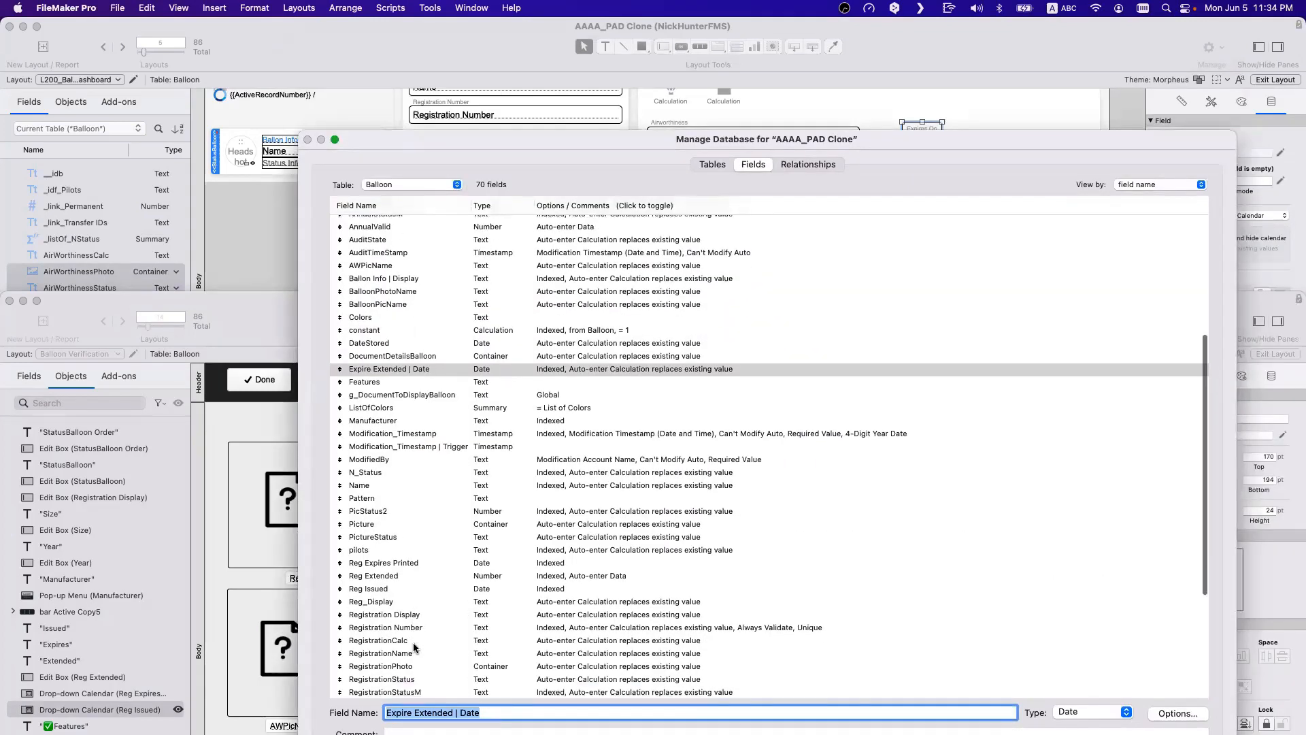
click(402, 562)
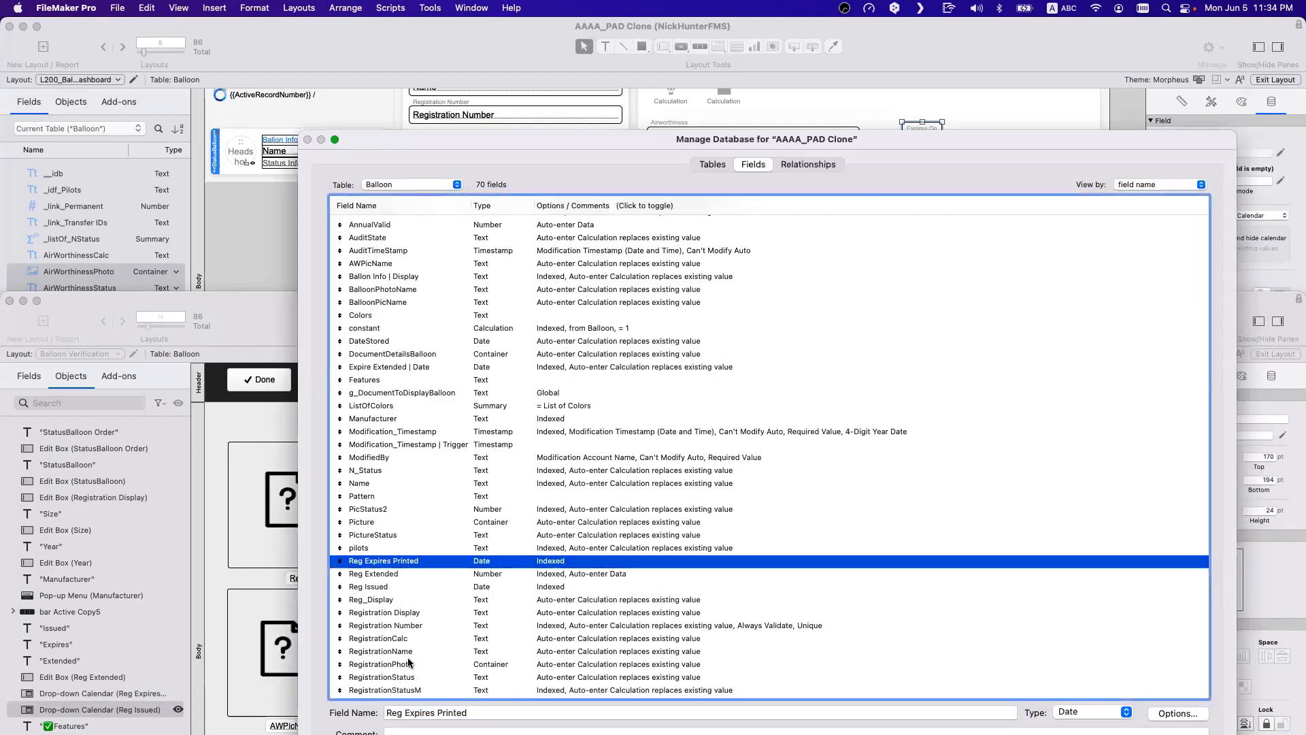
double_click(401, 713)
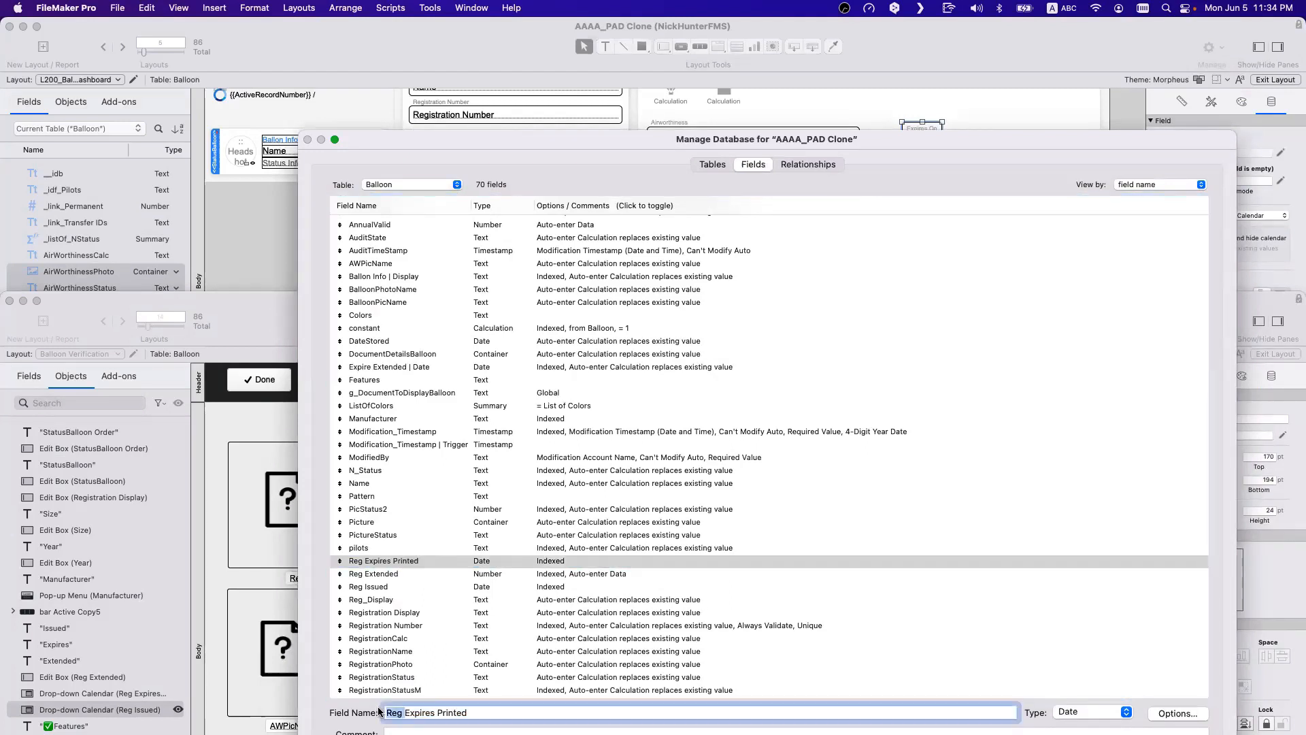
key(BackSpace)
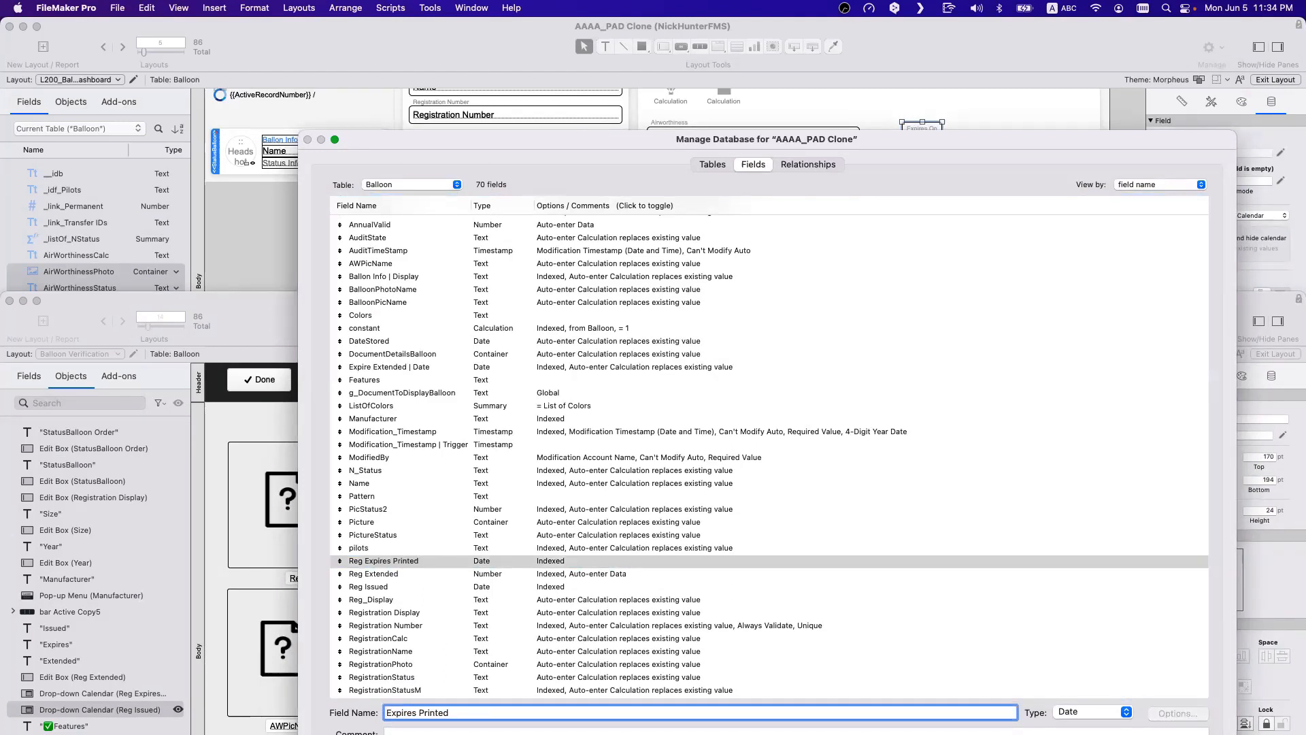
key(Left)
key(Left)
key(Left)
key(Left)
key(Left)
key(BackSpace)
key(super+Right)
text(| Date)
drag(406, 154, 373, 63)
click(439, 666)
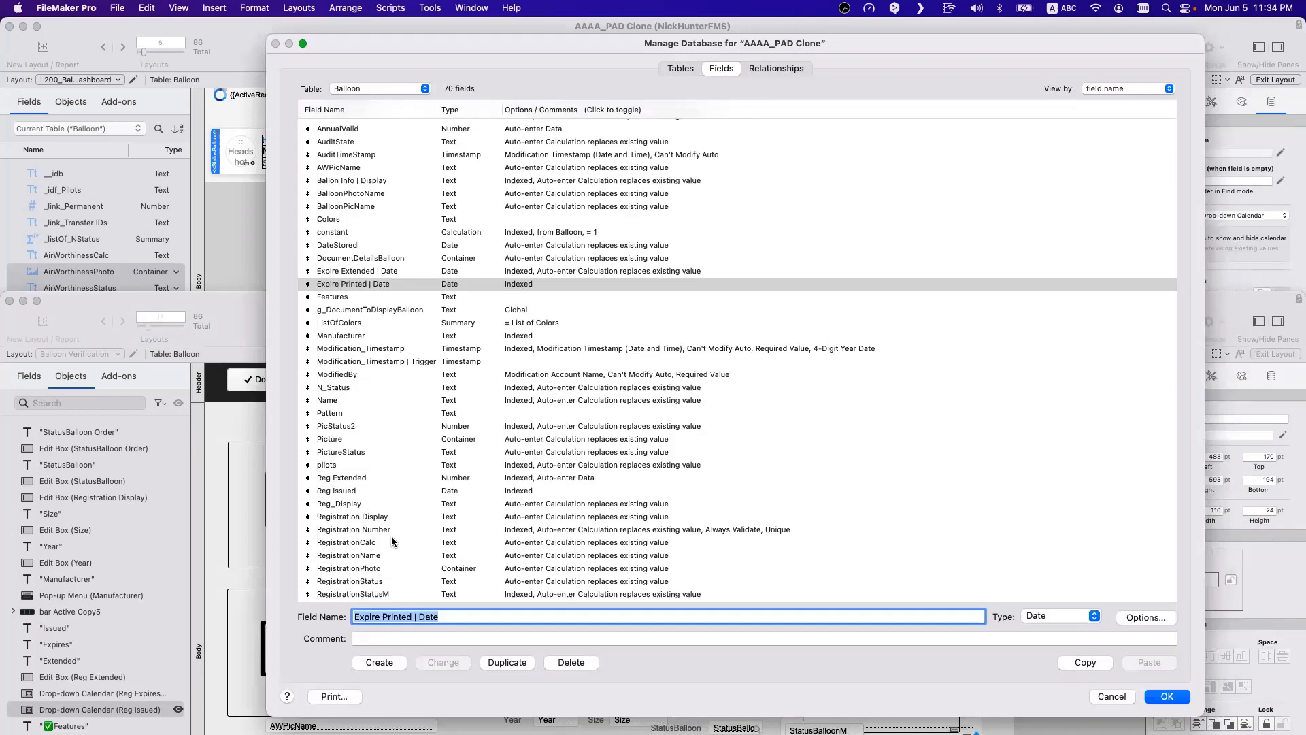
Step: Rename the Reg Issued field as "Issued | Date" and save the field definition changes
click(366, 491)
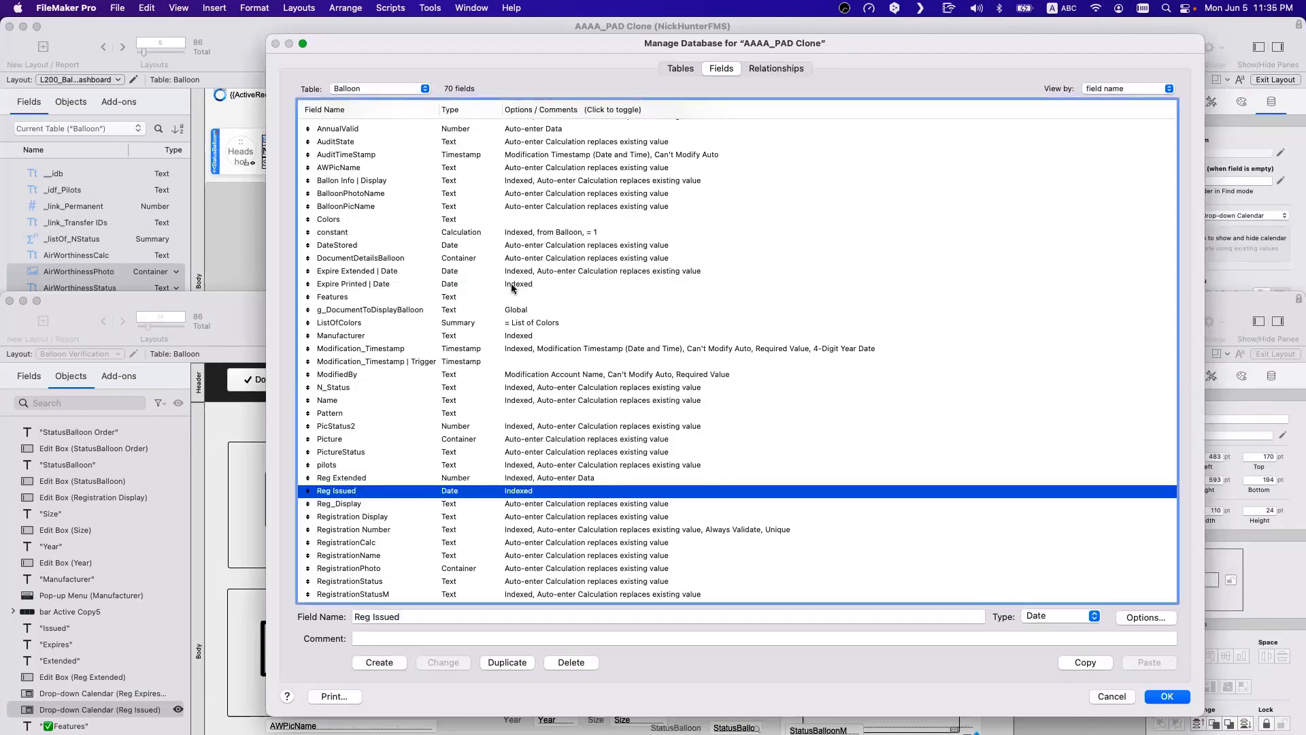
drag(380, 53, 499, 45)
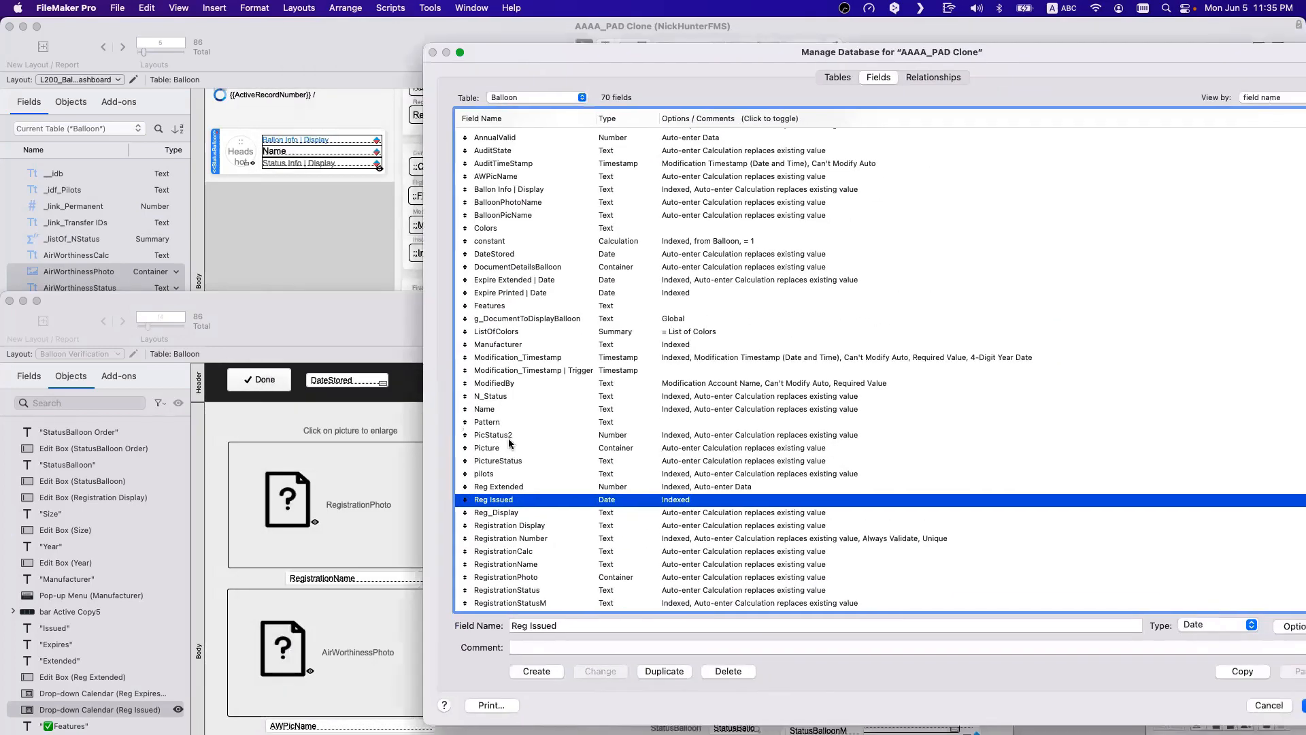
click(528, 624)
key(BackSpace)
key(BackSpace)
key(BackSpace)
key(BackSpace)
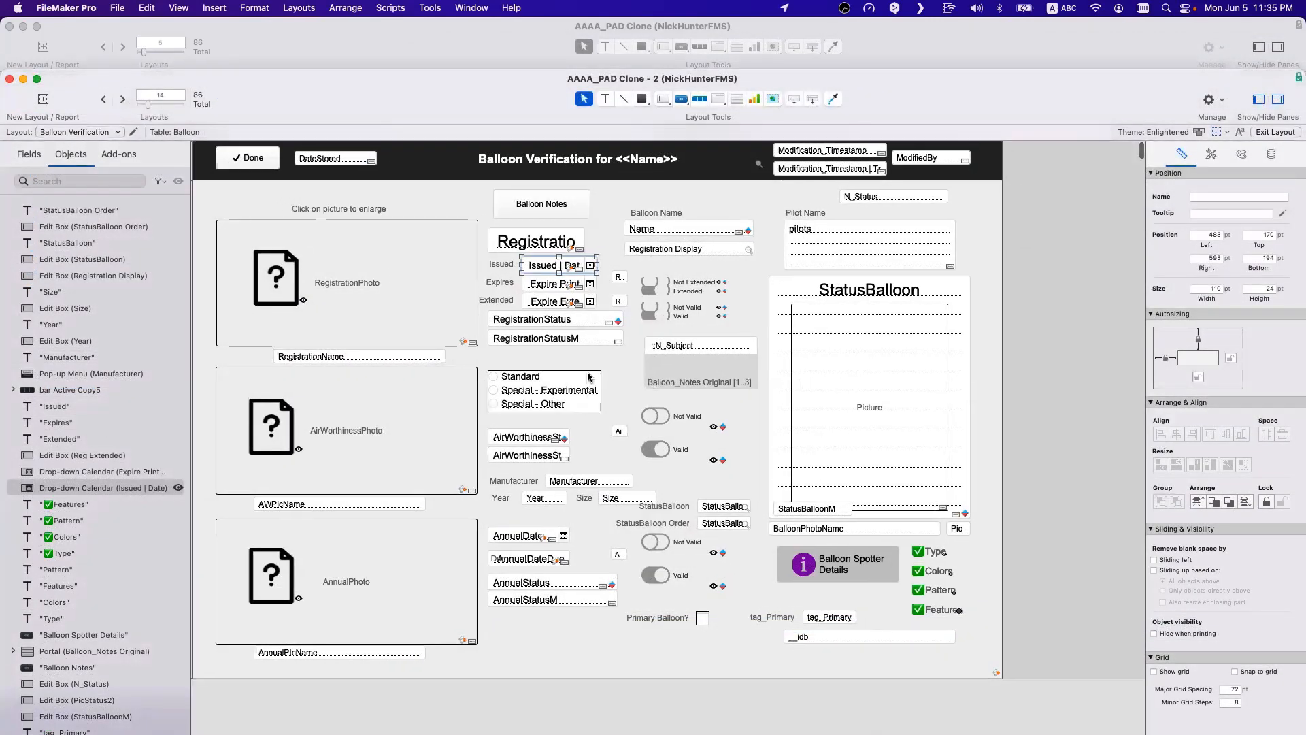
Step: Examine the registration number, date and status fields and the airworthiness type options on the Balloon Verification layout
click(553, 338)
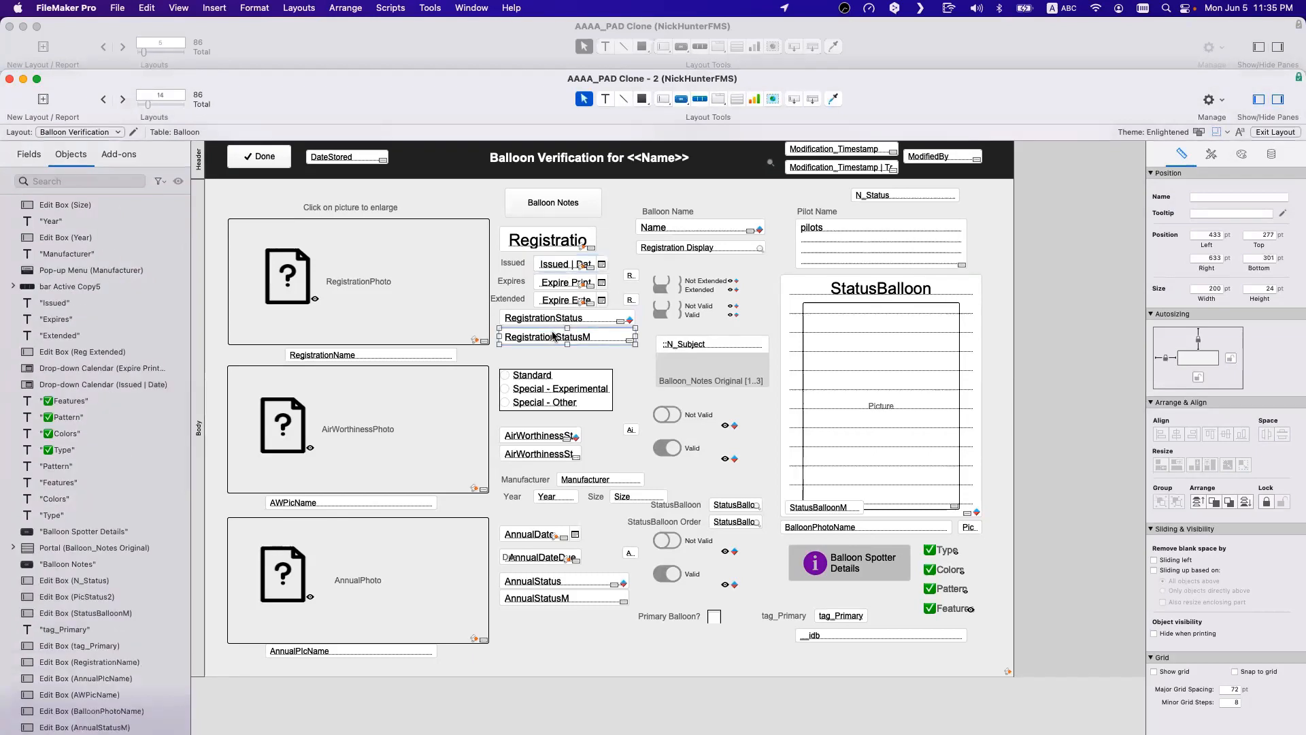
click(552, 244)
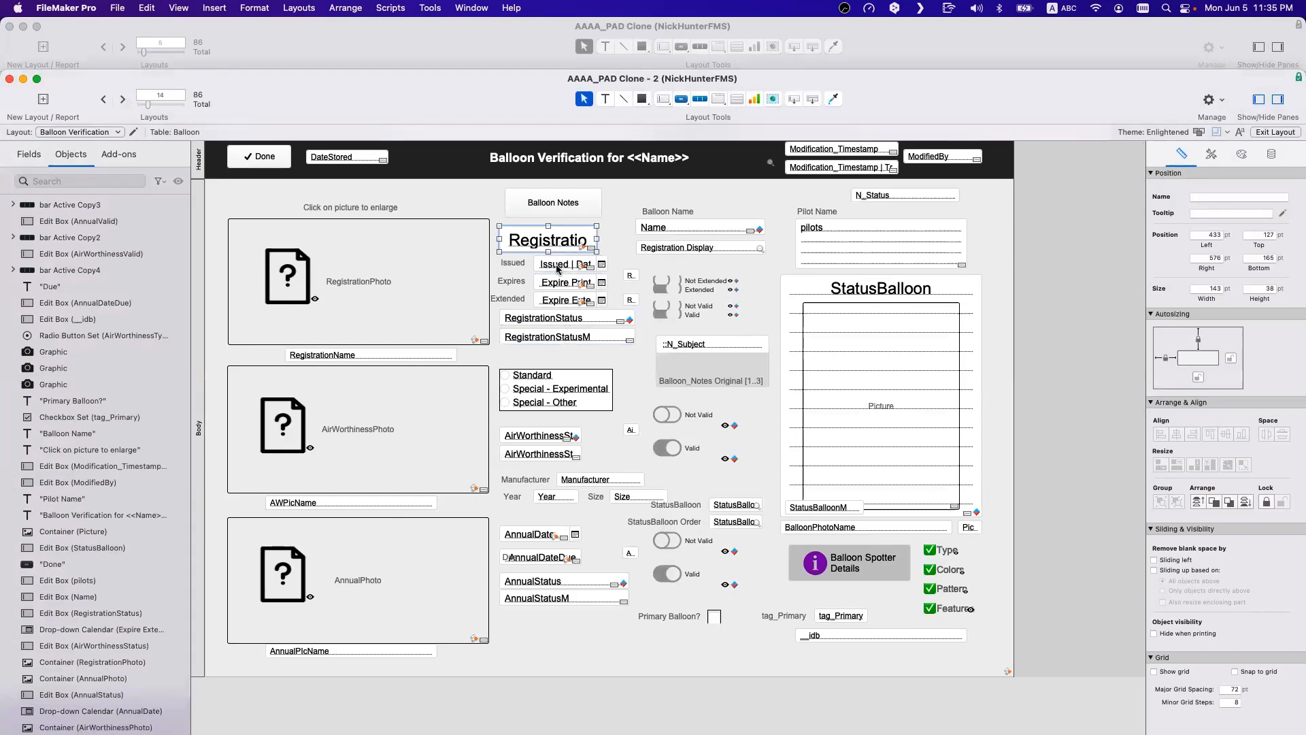
shift+click(556, 264)
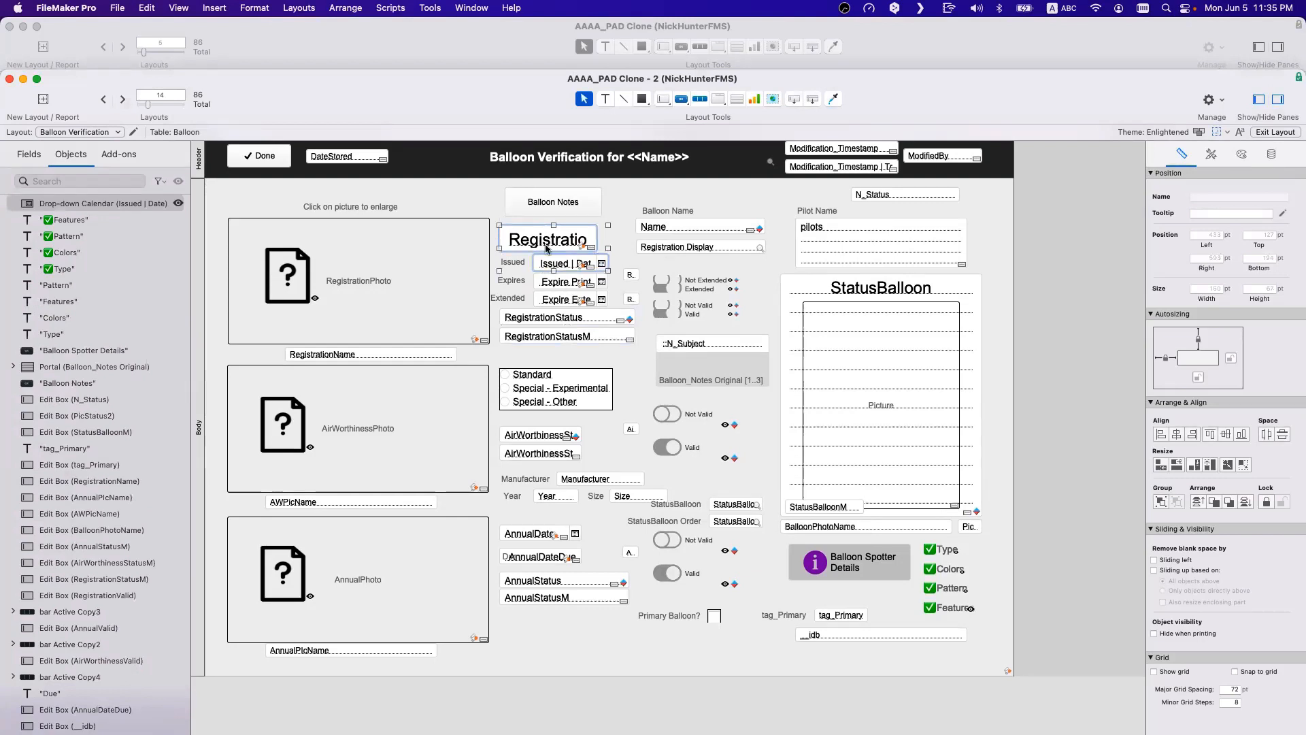
click(605, 359)
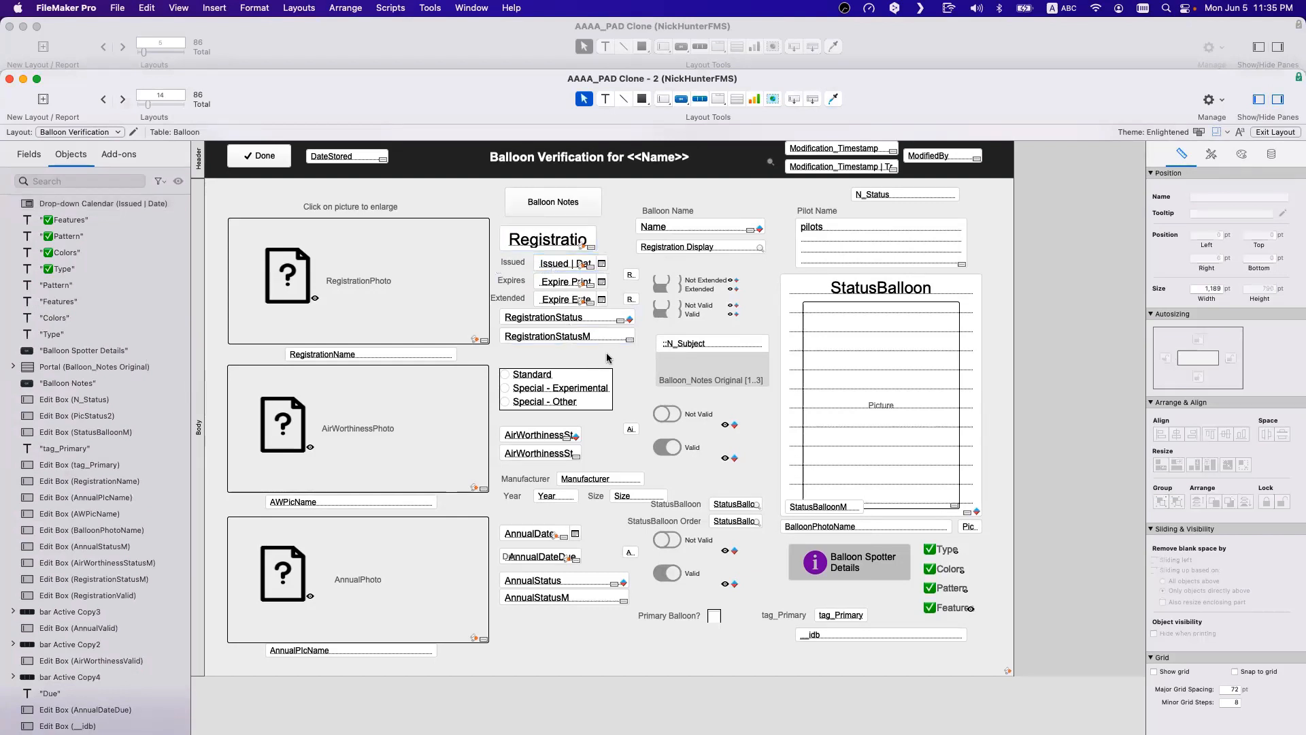
drag(607, 359, 504, 230)
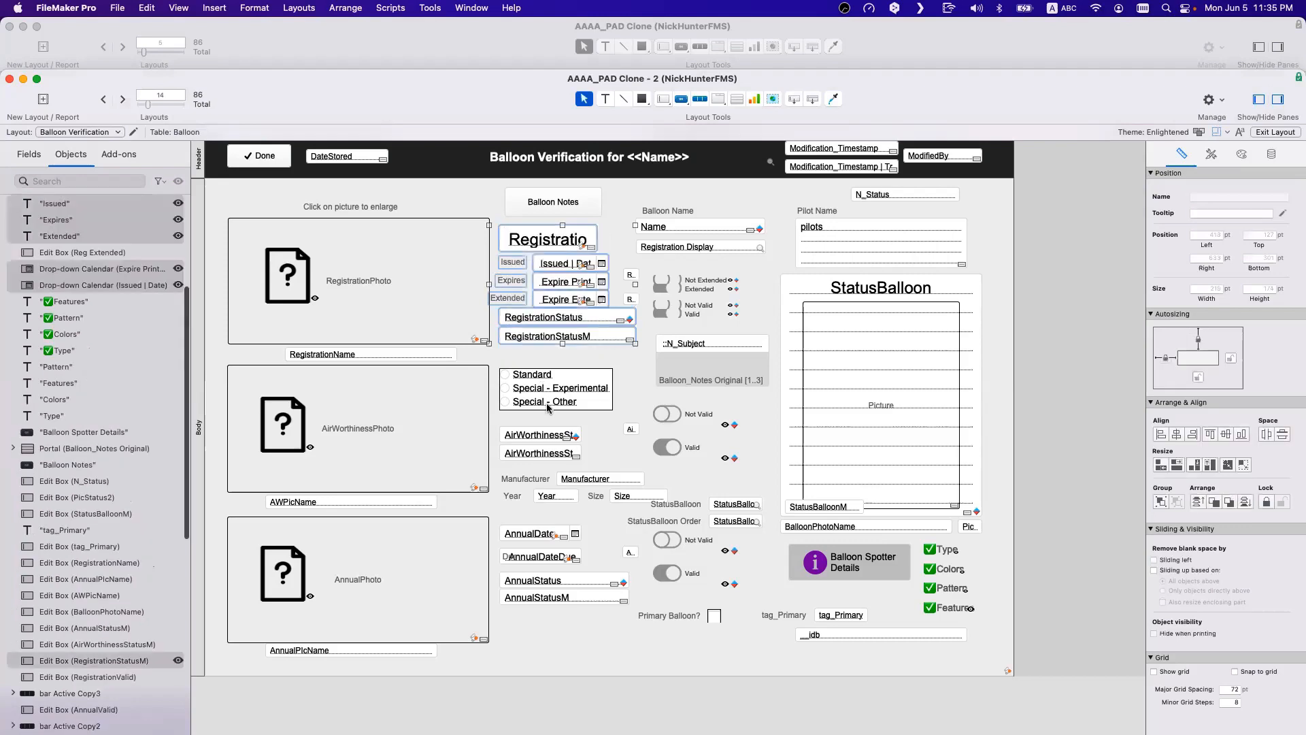
click(548, 409)
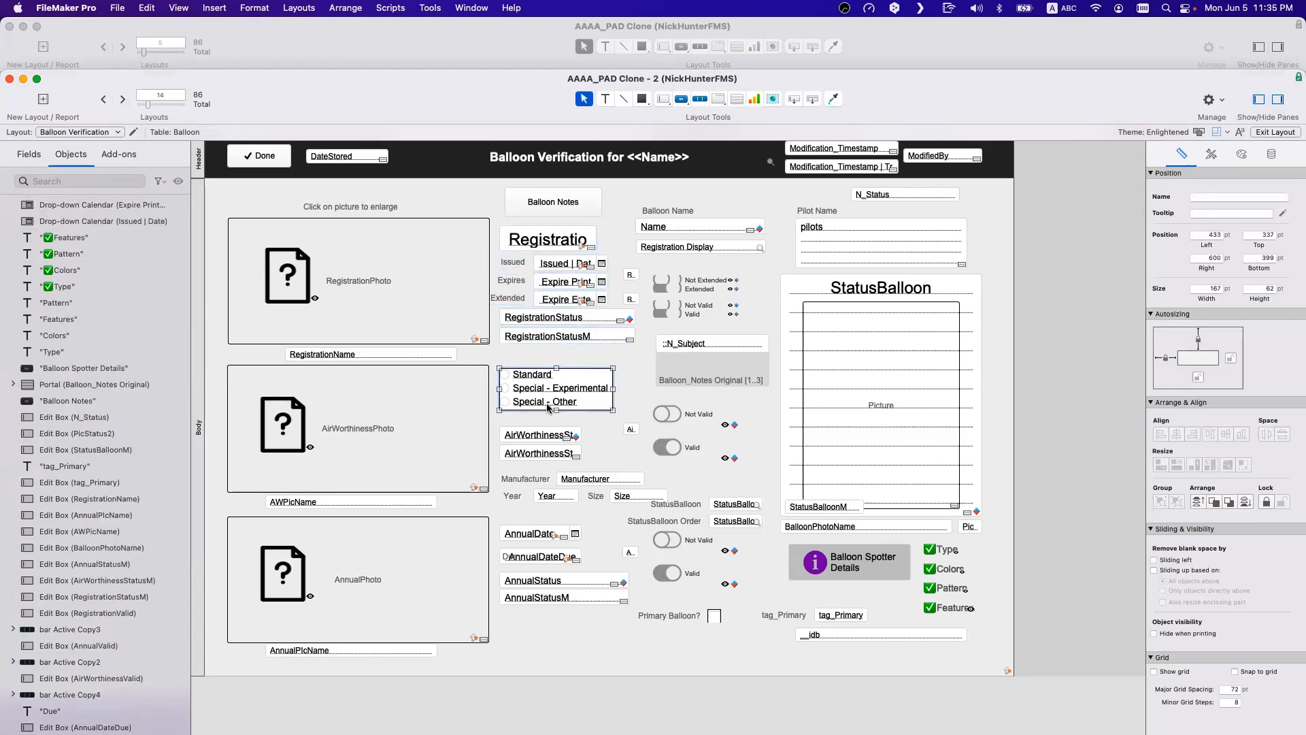
Step: Return to the Balloon dashboard and delete the Certificate, Flight Review, Medical and Insurance status fields with their labels
key(super+grave)
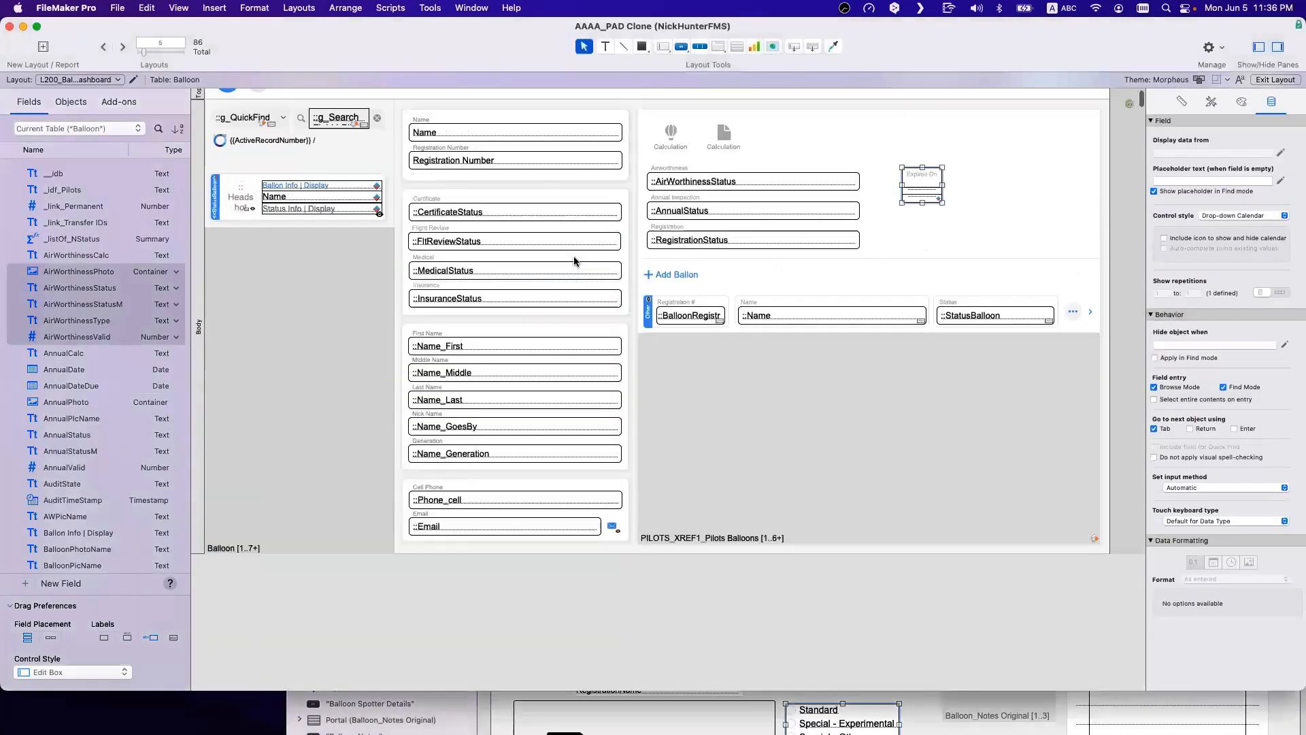
scroll(574, 261, up, 2)
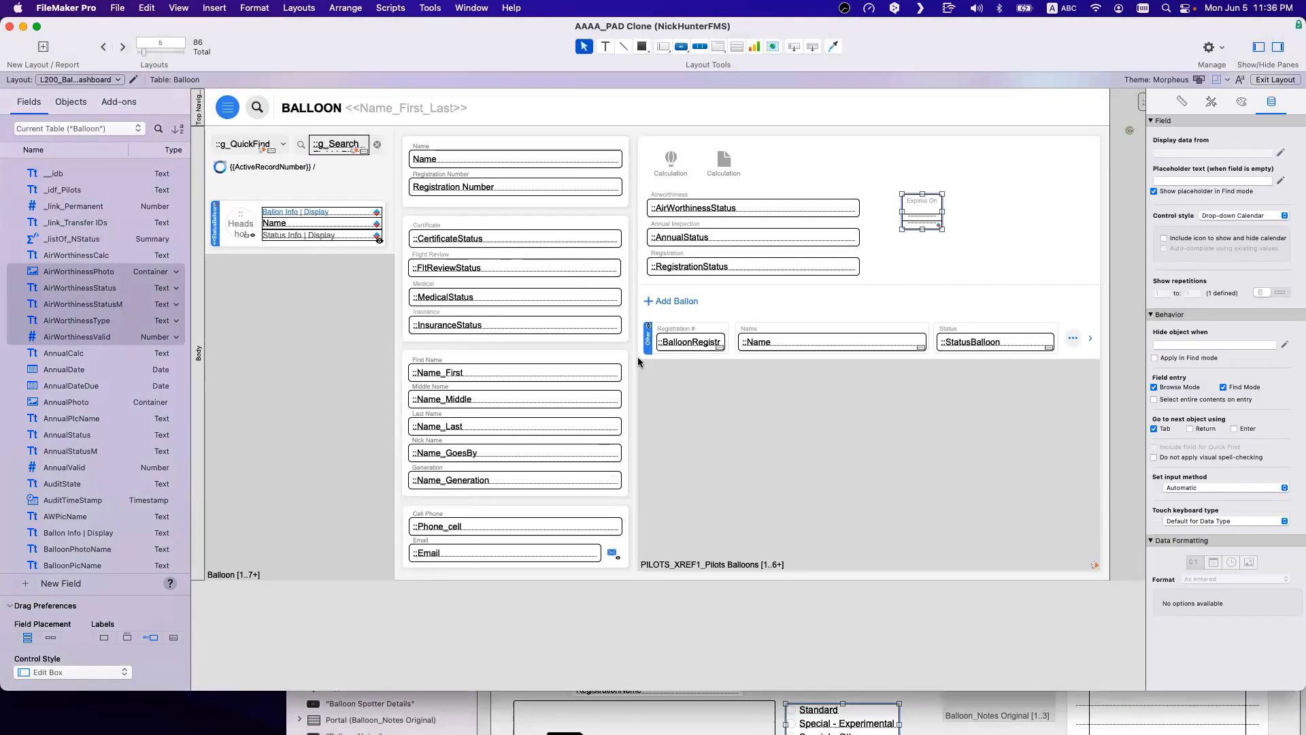
drag(628, 352, 394, 219)
key(Delete)
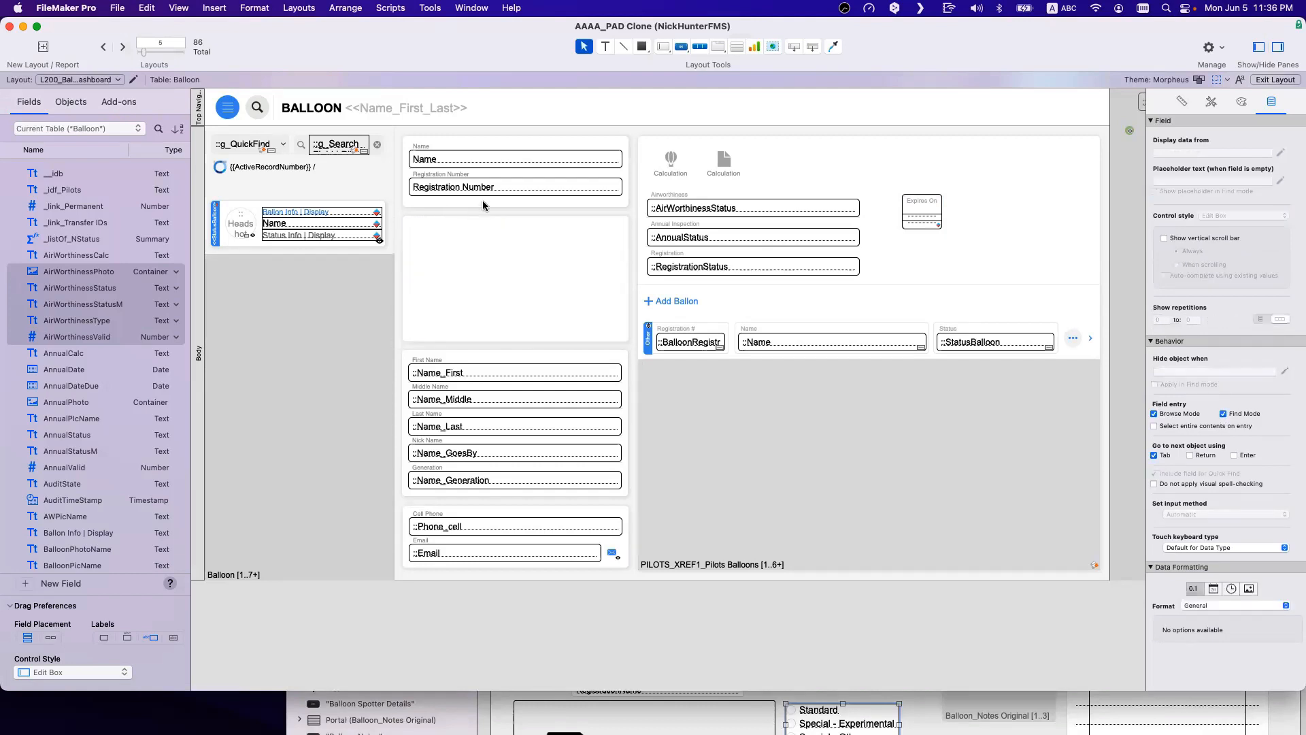
Step: Move the Registration Number field and its label down into the emptied section below the Name section
click(462, 175)
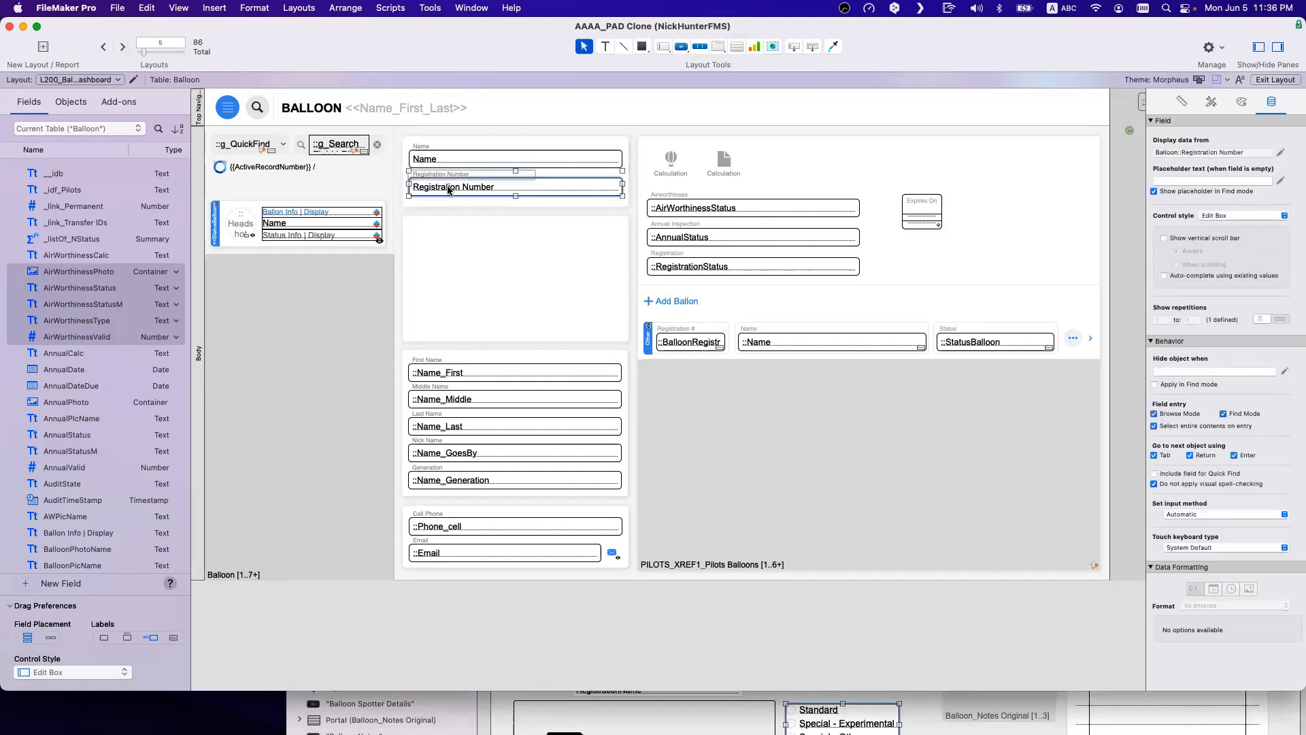
drag(455, 191, 457, 243)
click(467, 216)
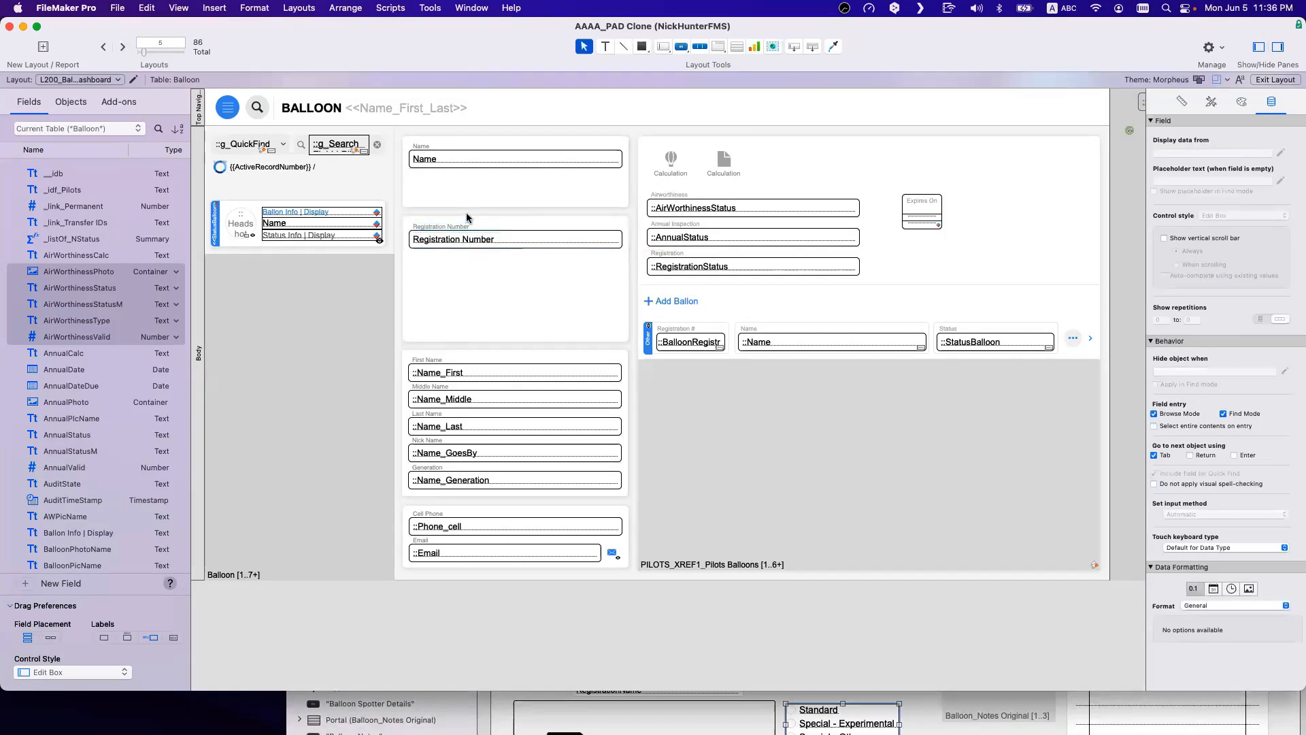
drag(398, 205, 645, 263)
drag(543, 245, 548, 242)
click(548, 208)
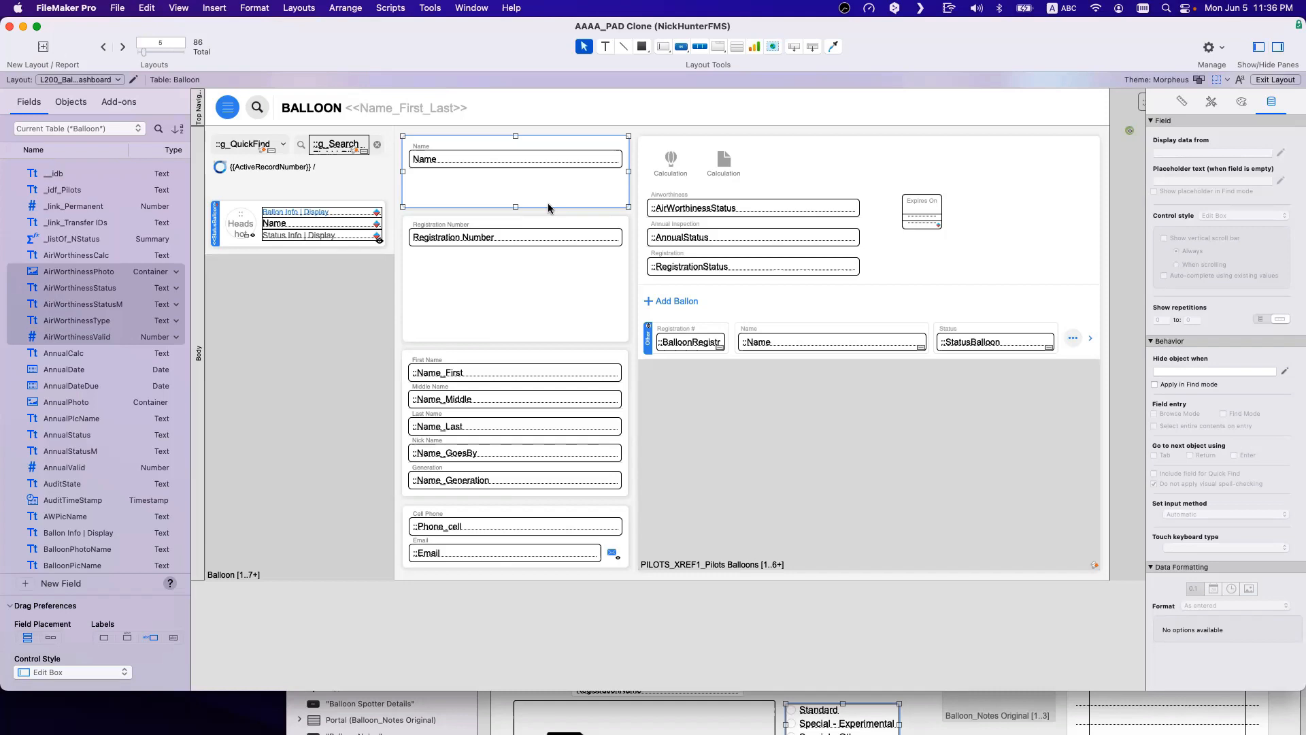
Step: Move the Expires On label and date fields directly beneath the Registration Number field
scroll(548, 208, down, 2)
drag(1117, 234, 422, 237)
click(391, 253)
double_click(429, 237)
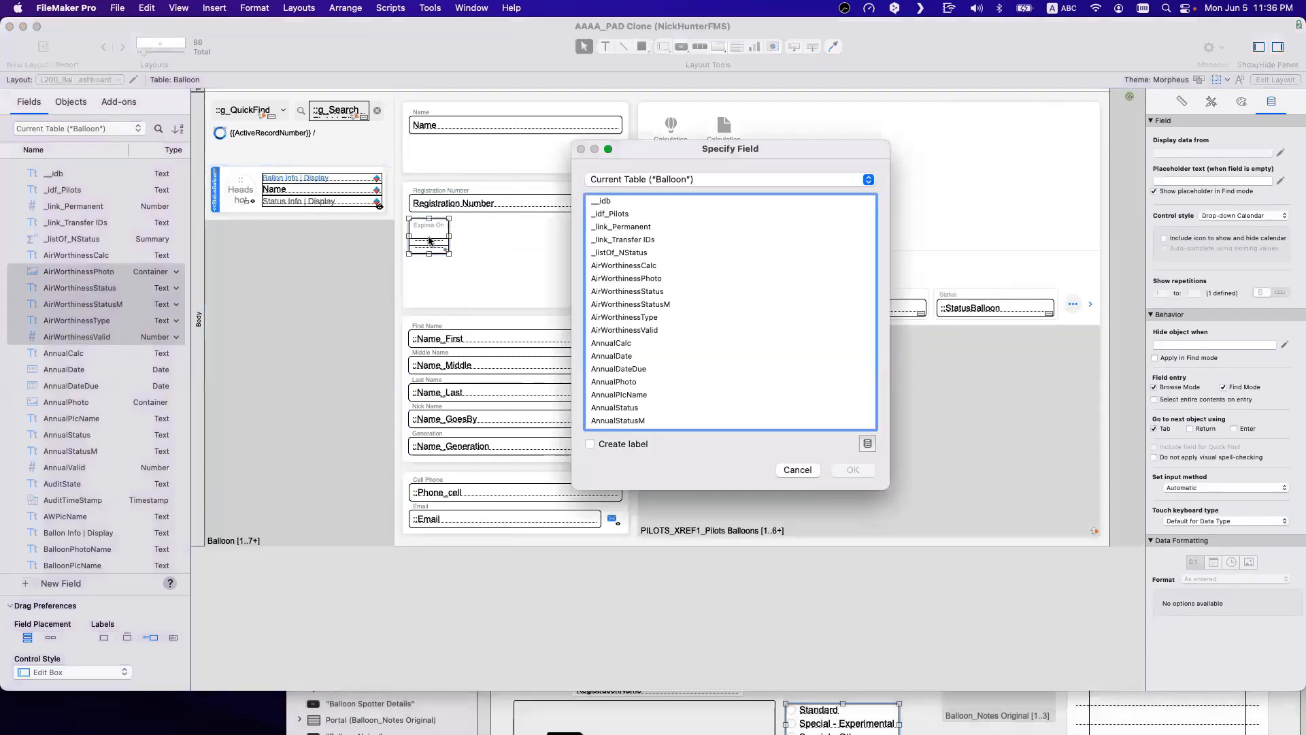
key(Escape)
Step: Move the Balloon Verification window out of the way and reposition the Balloon dashboard window for editing
drag(499, 43, 669, 570)
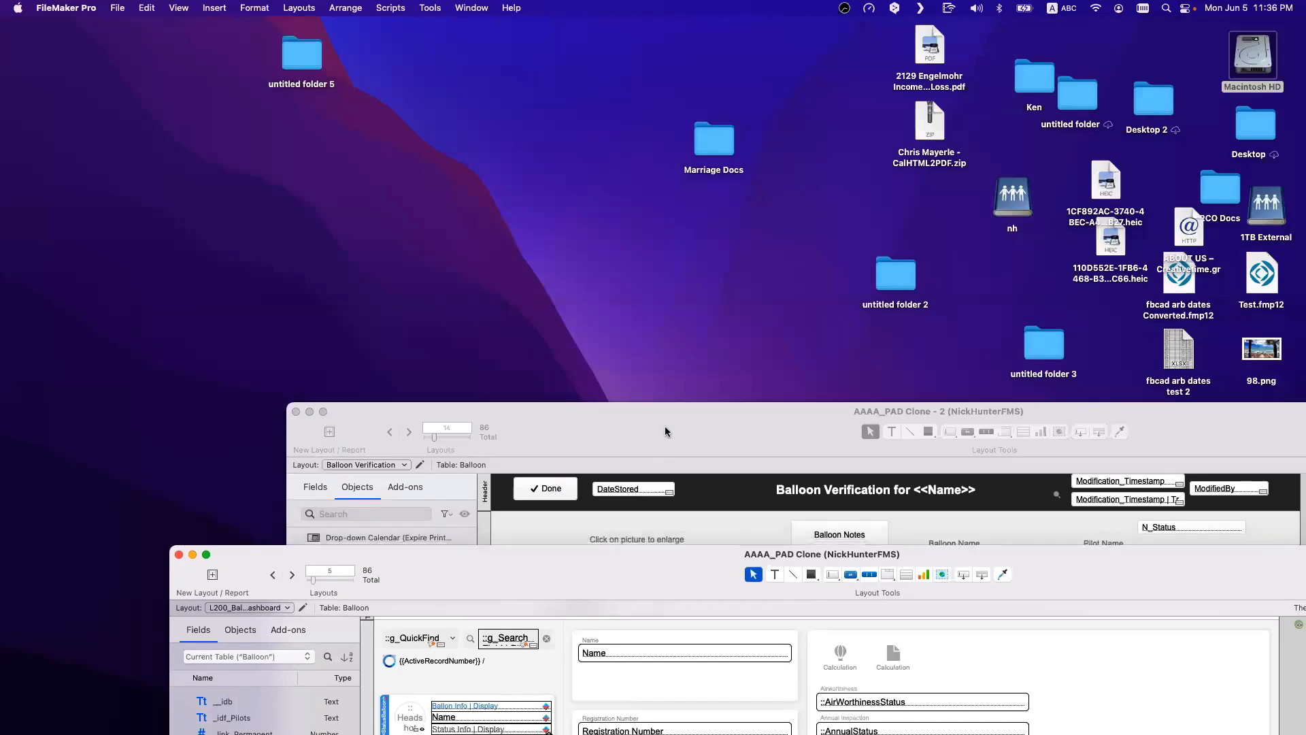
mouse_move(664, 434)
mouse_down()
mouse_move(762, 174)
mouse_move(0, 204)
mouse_move(0, 58)
mouse_up()
mouse_move(466, 569)
mouse_down()
mouse_move(429, 395)
mouse_move(341, 159)
mouse_move(336, 92)
mouse_up()
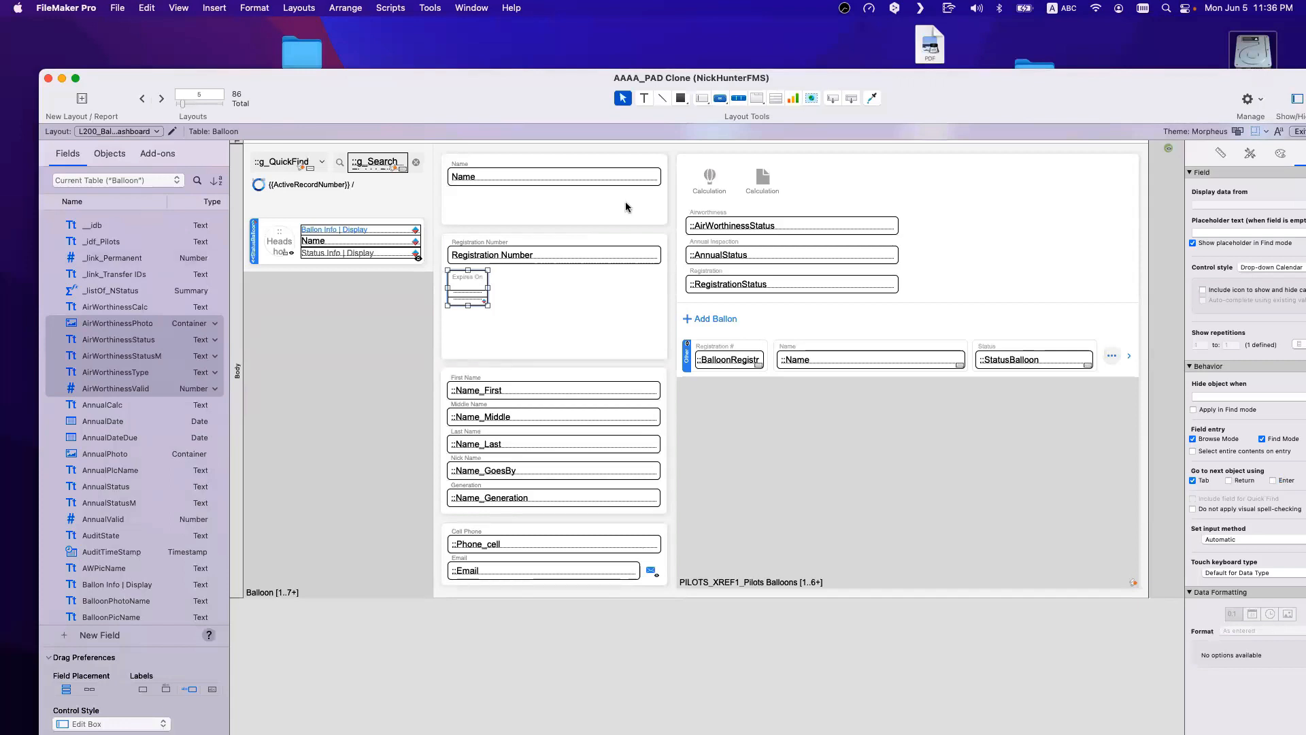
Step: Link the calendar drop-down field under Registration Number to the Balloon table's Issued | Date field
double_click(471, 289)
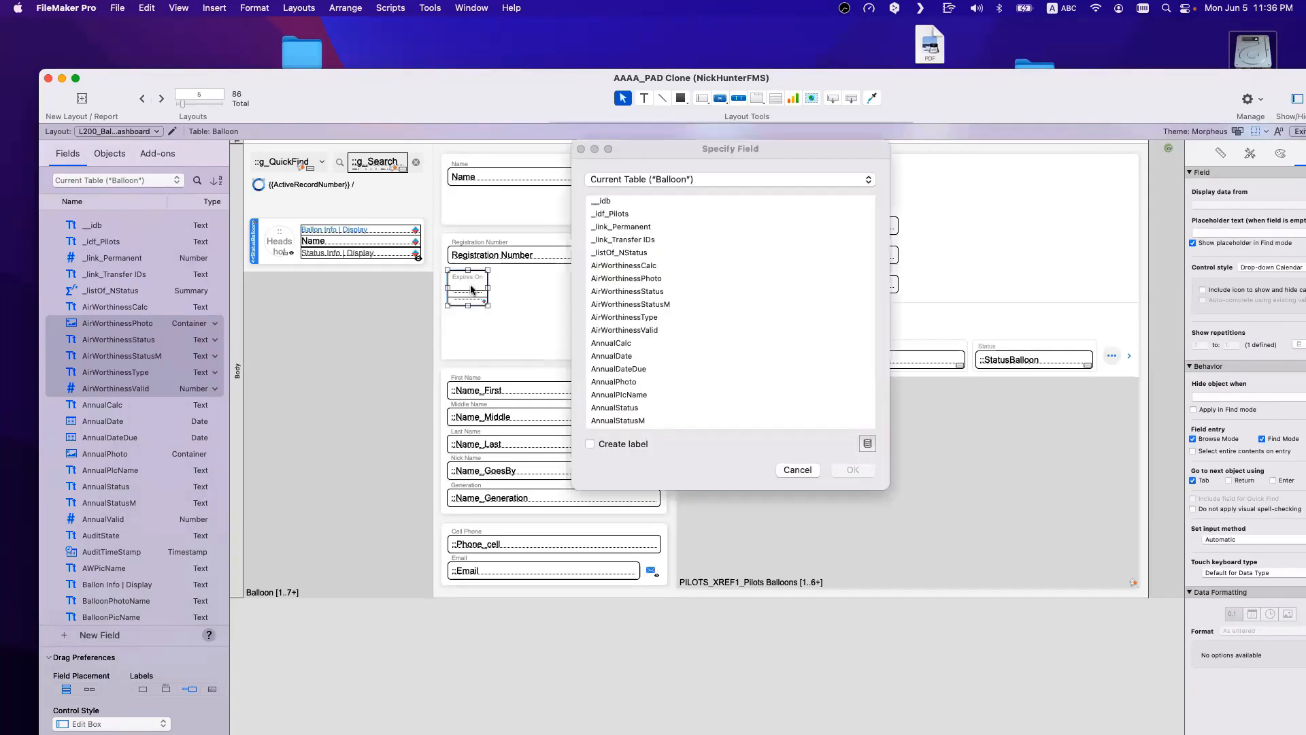
click(692, 326)
key(i)
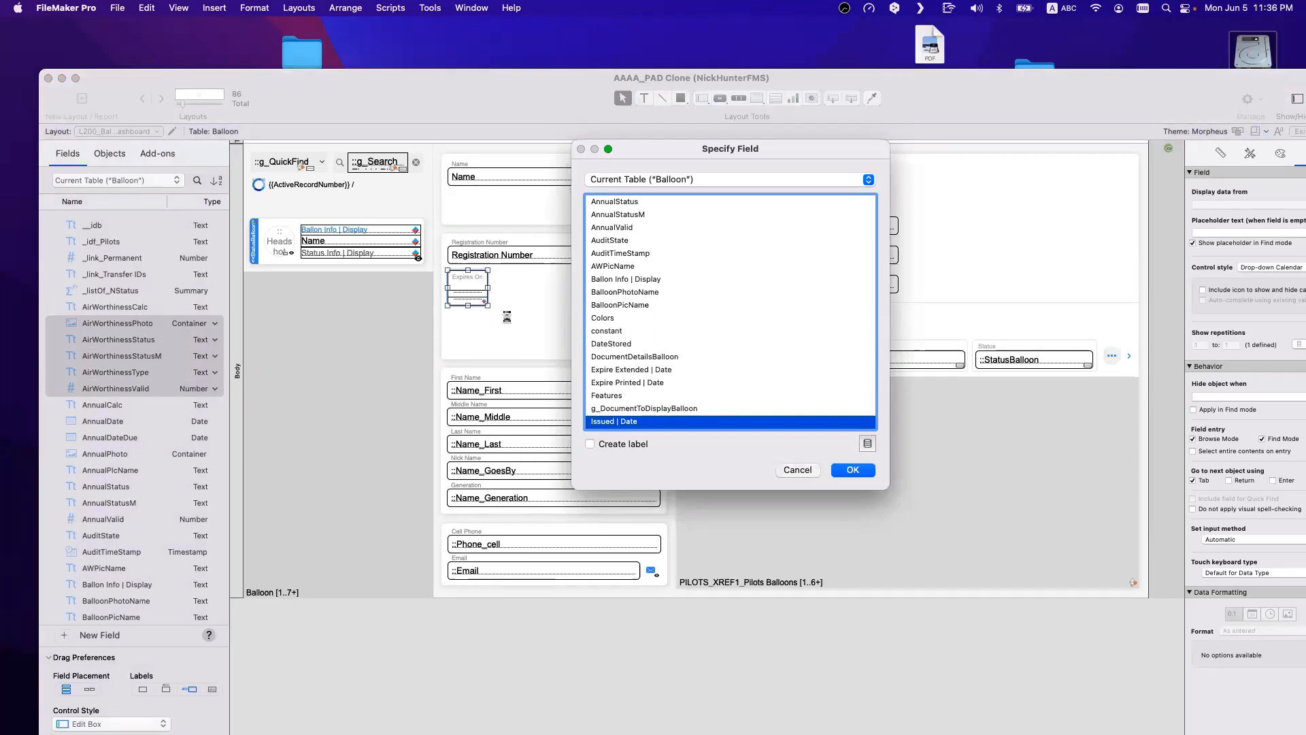
key(Return)
double_click(471, 291)
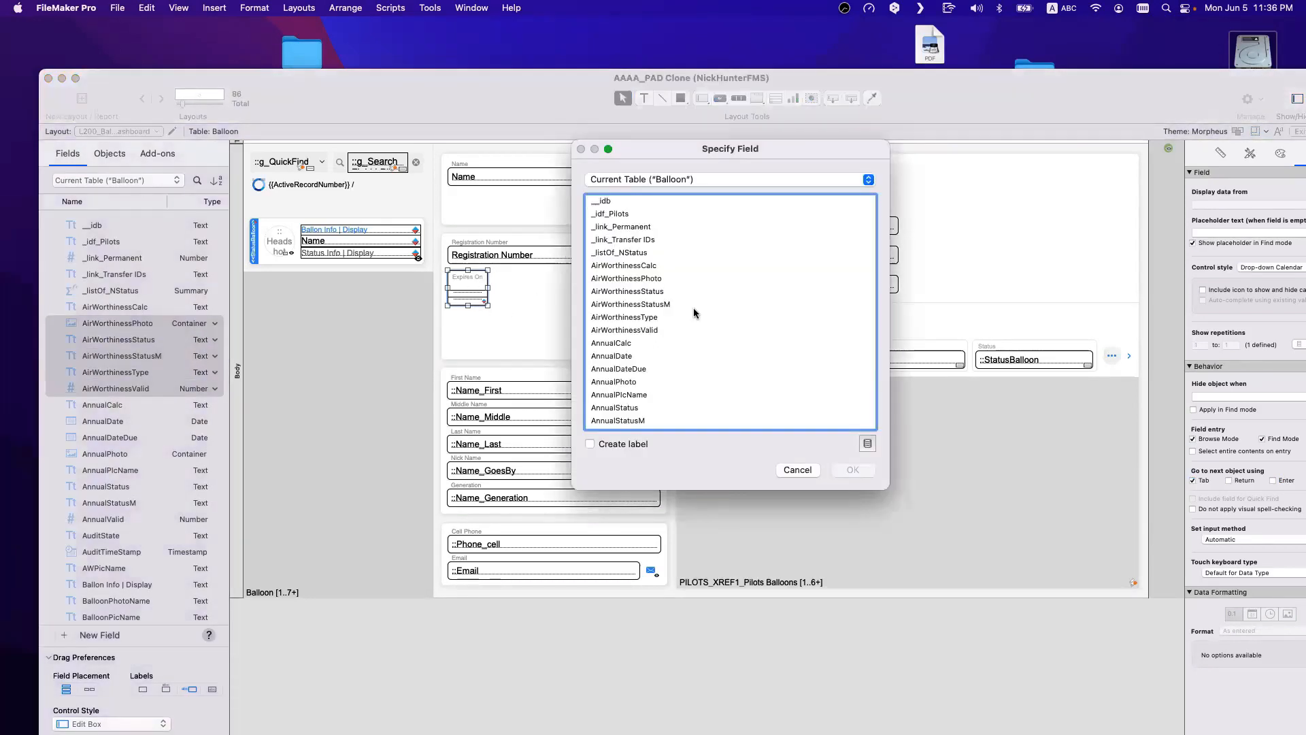
click(734, 312)
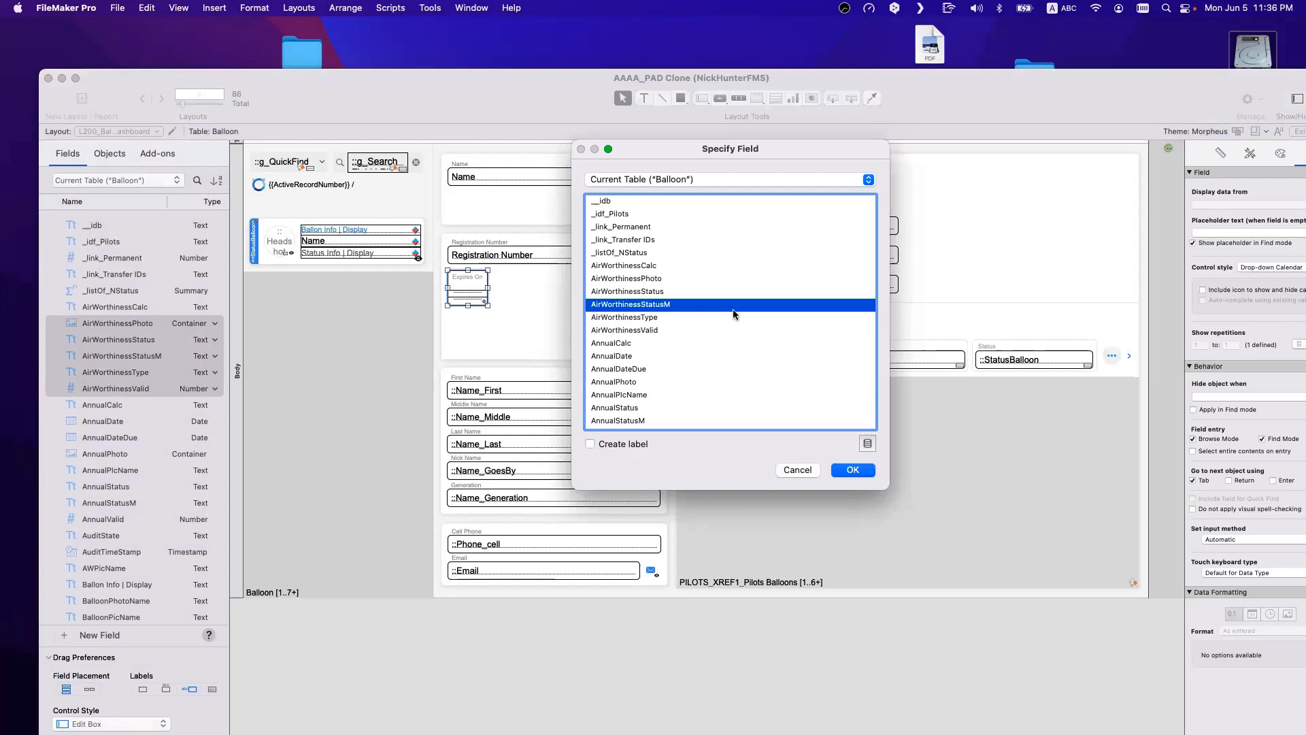
key(i)
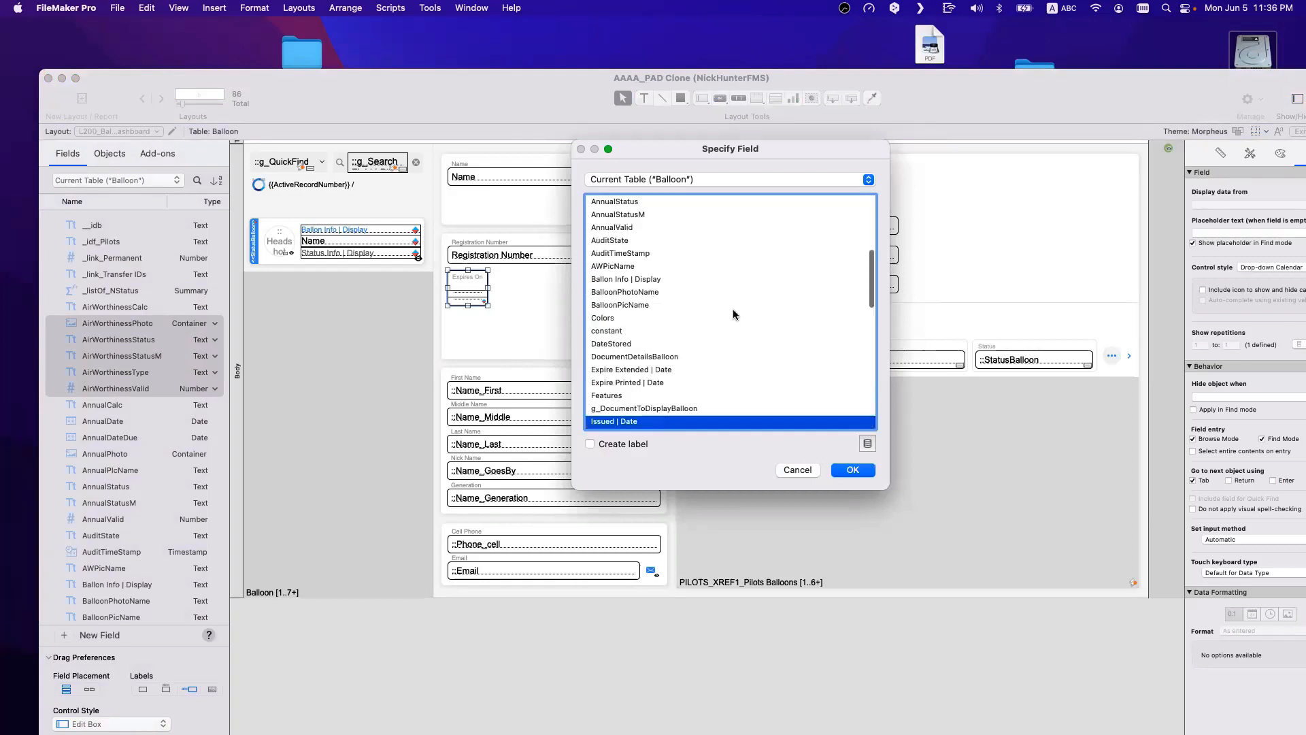
click(853, 471)
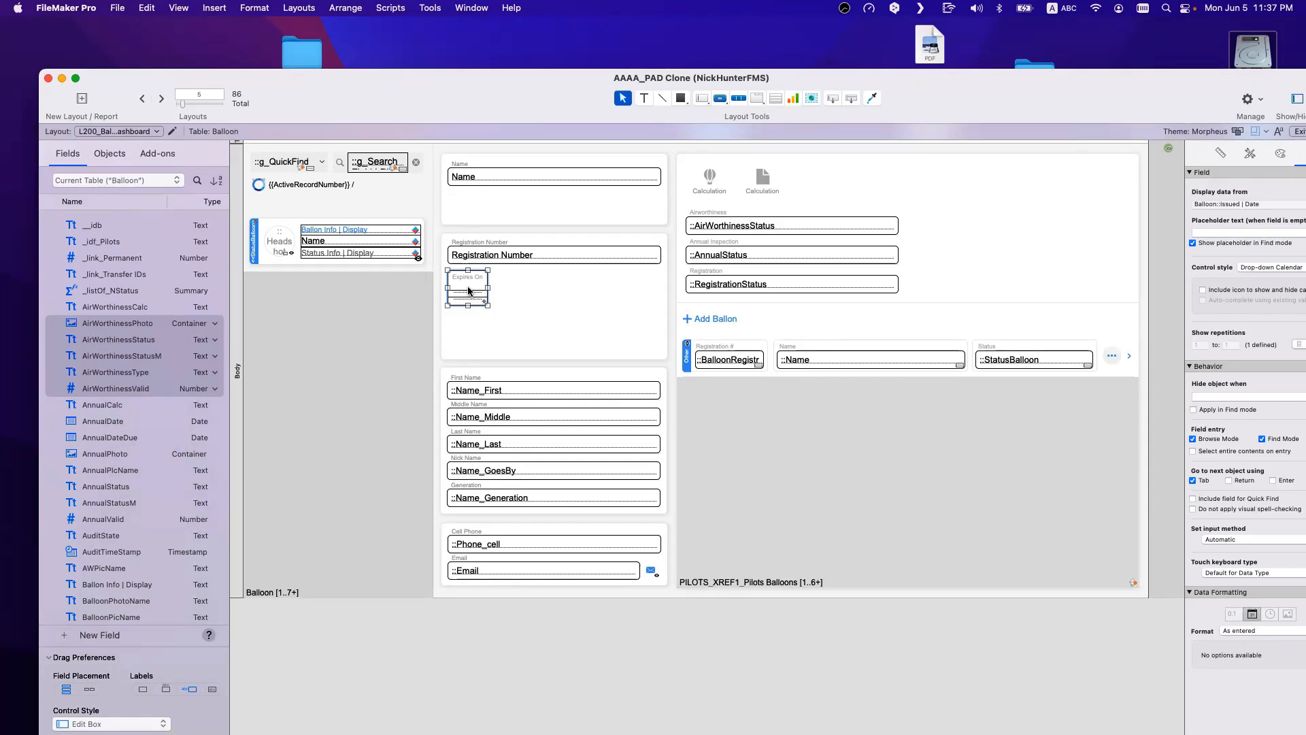
Step: Move the calendar drop-down field aside within the registration section to expose the date fields beneath it
scroll(467, 308, up, 1)
drag(469, 307, 544, 313)
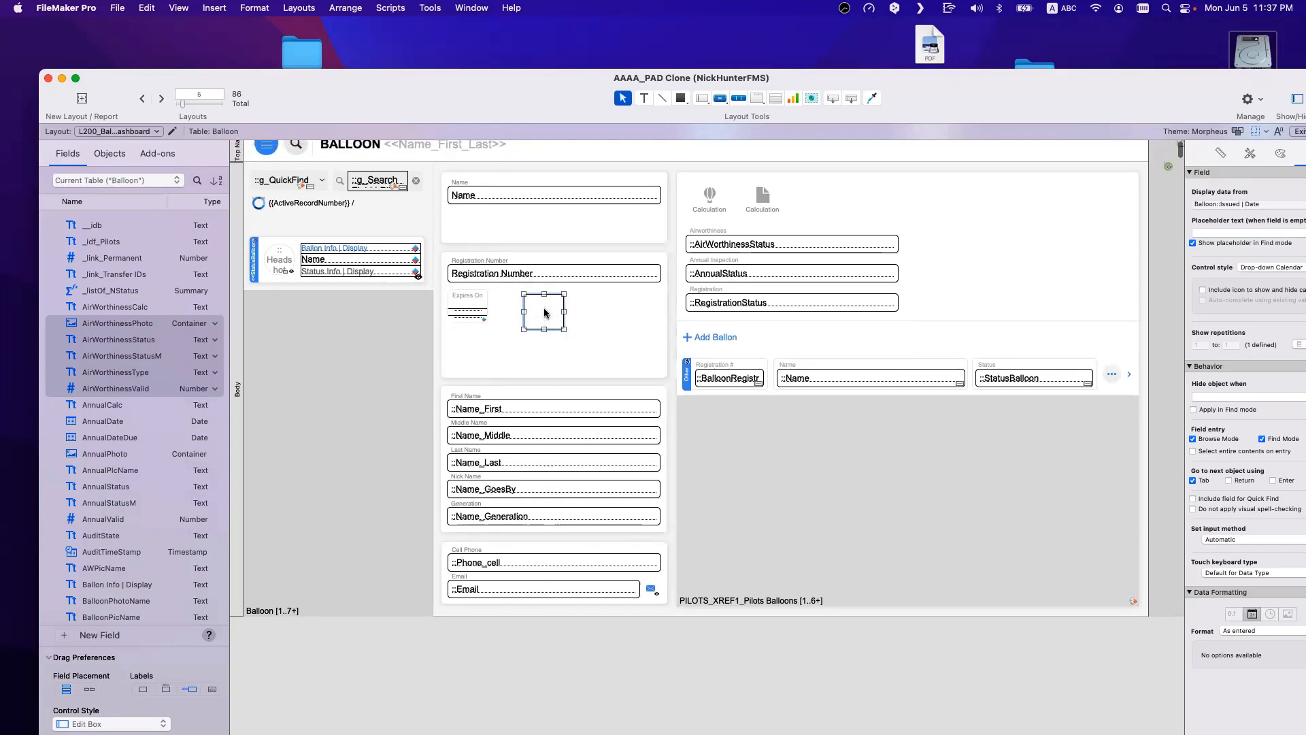
scroll(545, 313, right, 1)
Step: Link both the day and the month-year edit boxes under Registration Number to Issued | Date
click(446, 307)
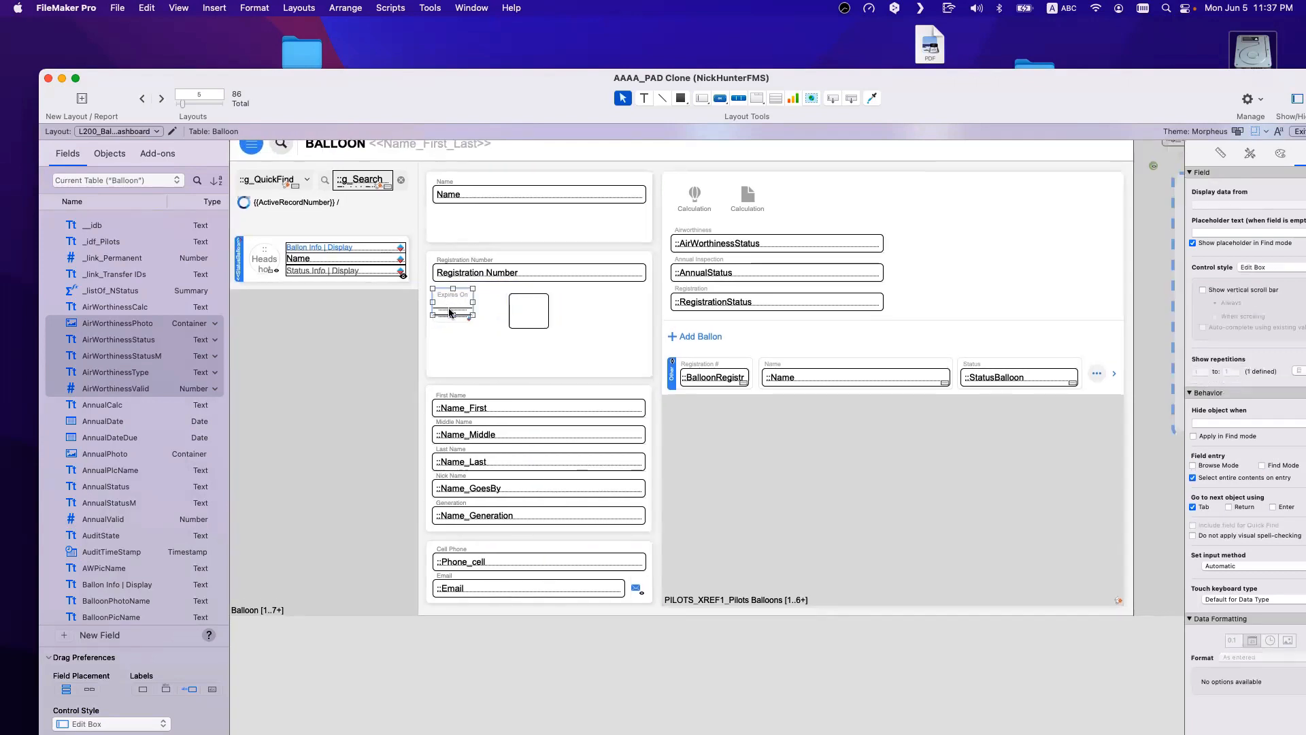
click(456, 322)
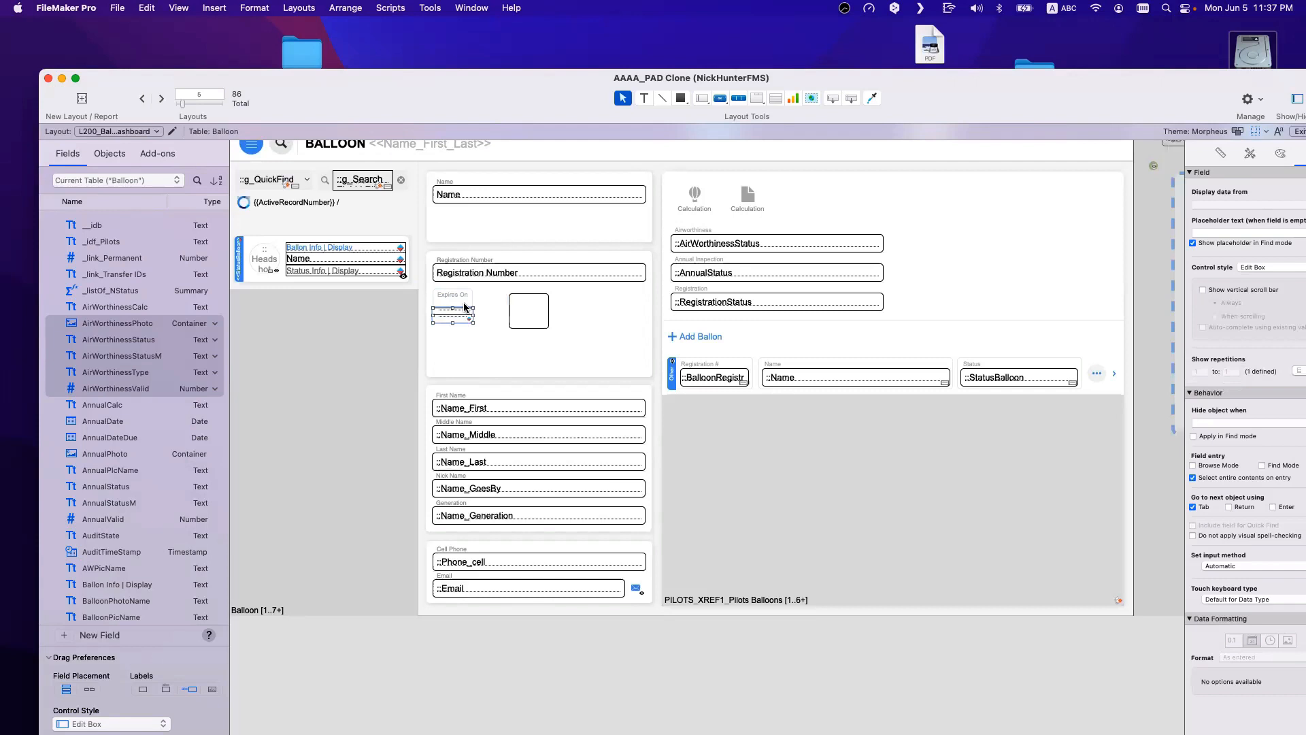
double_click(464, 304)
click(659, 333)
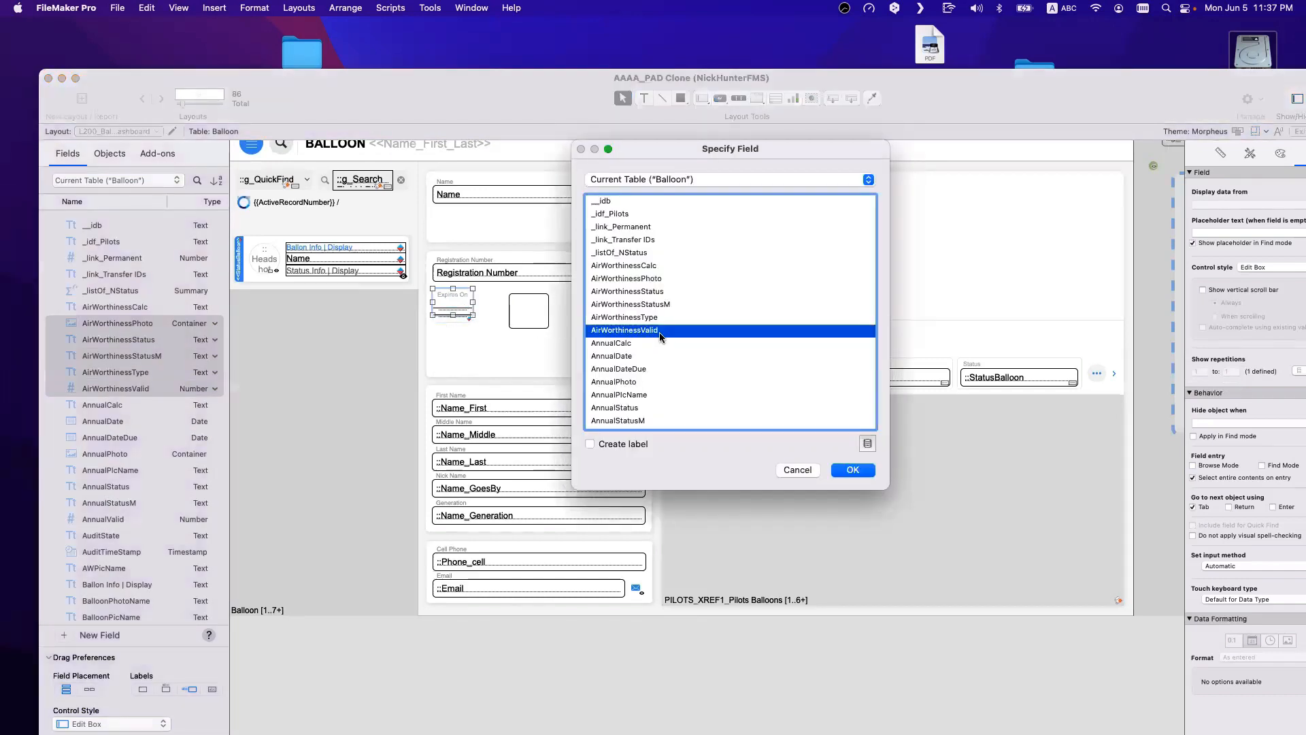
key(i)
scroll(659, 340, down, 1)
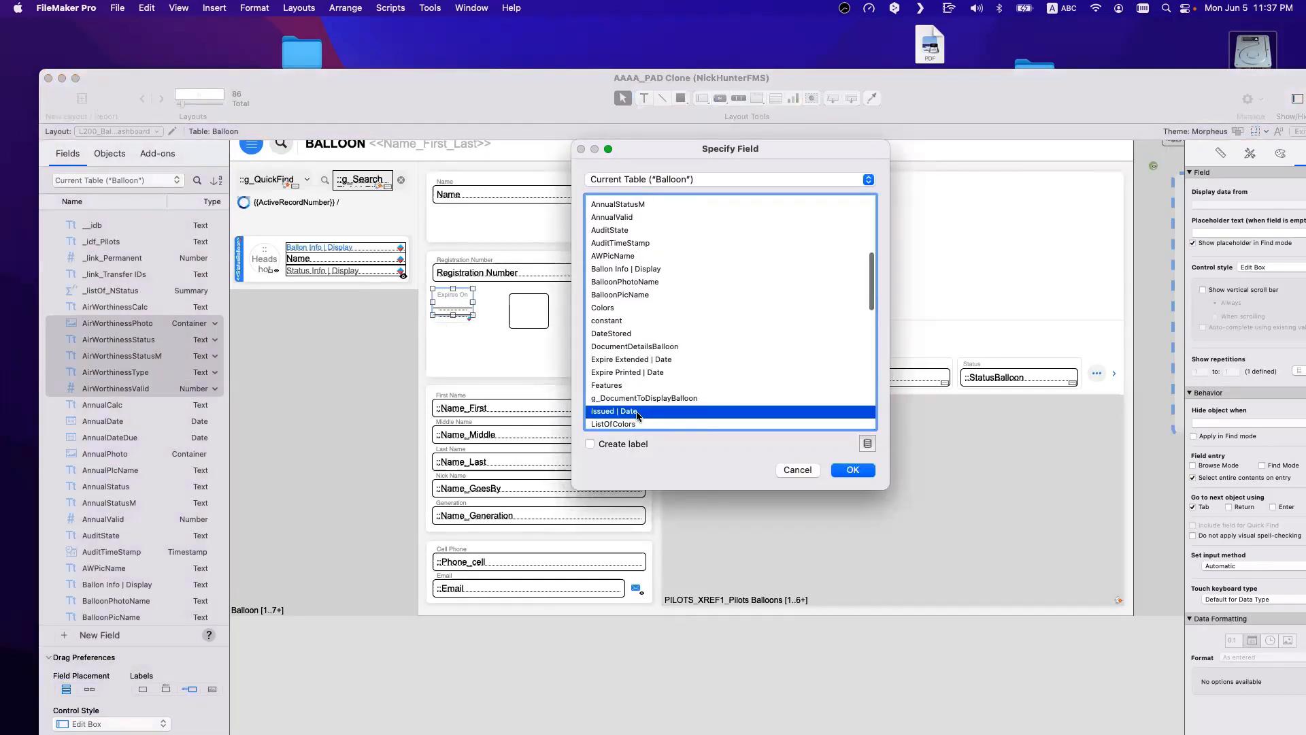
double_click(636, 415)
double_click(464, 318)
click(724, 363)
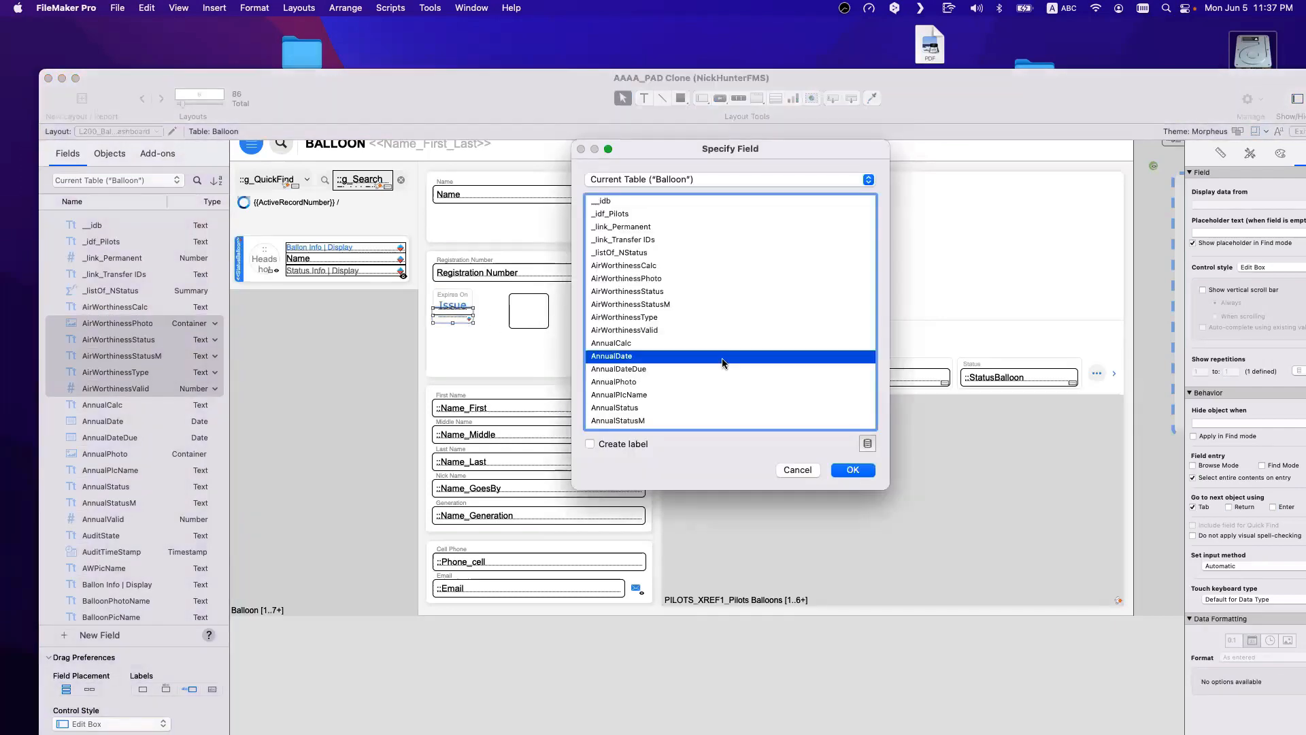
key(i)
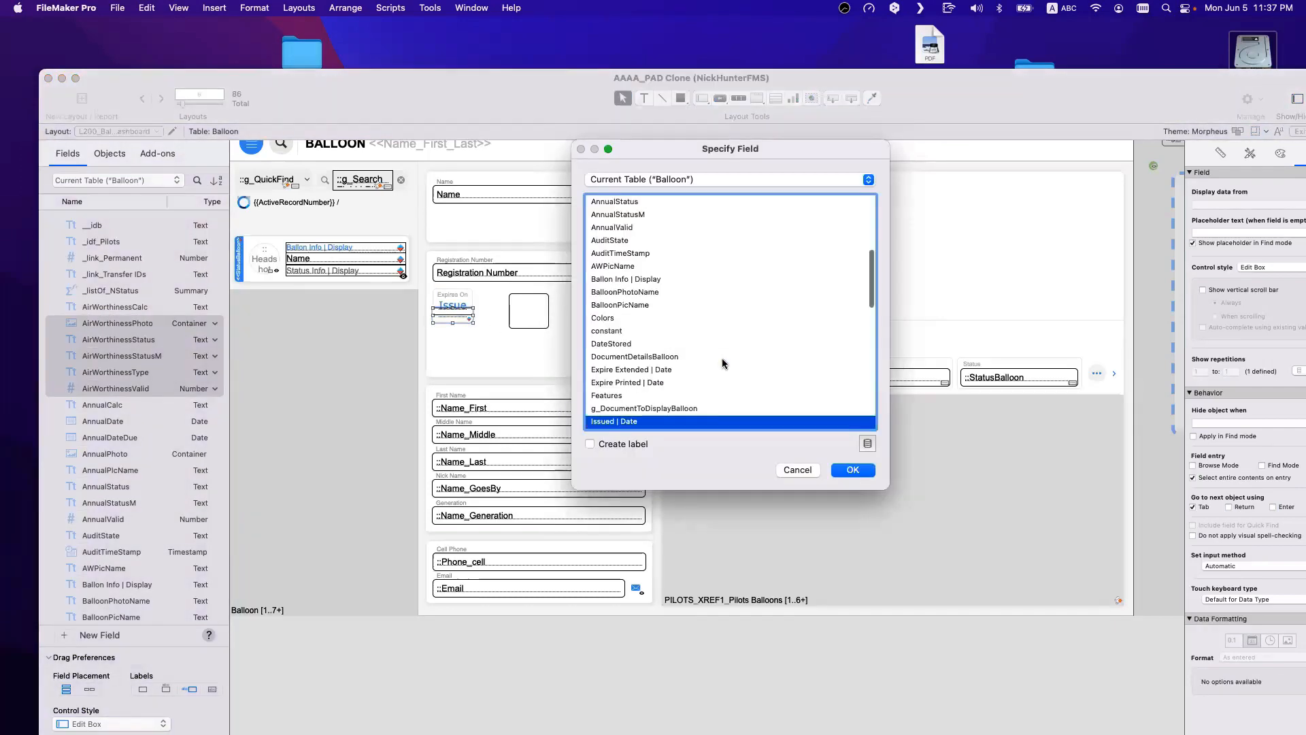
double_click(624, 421)
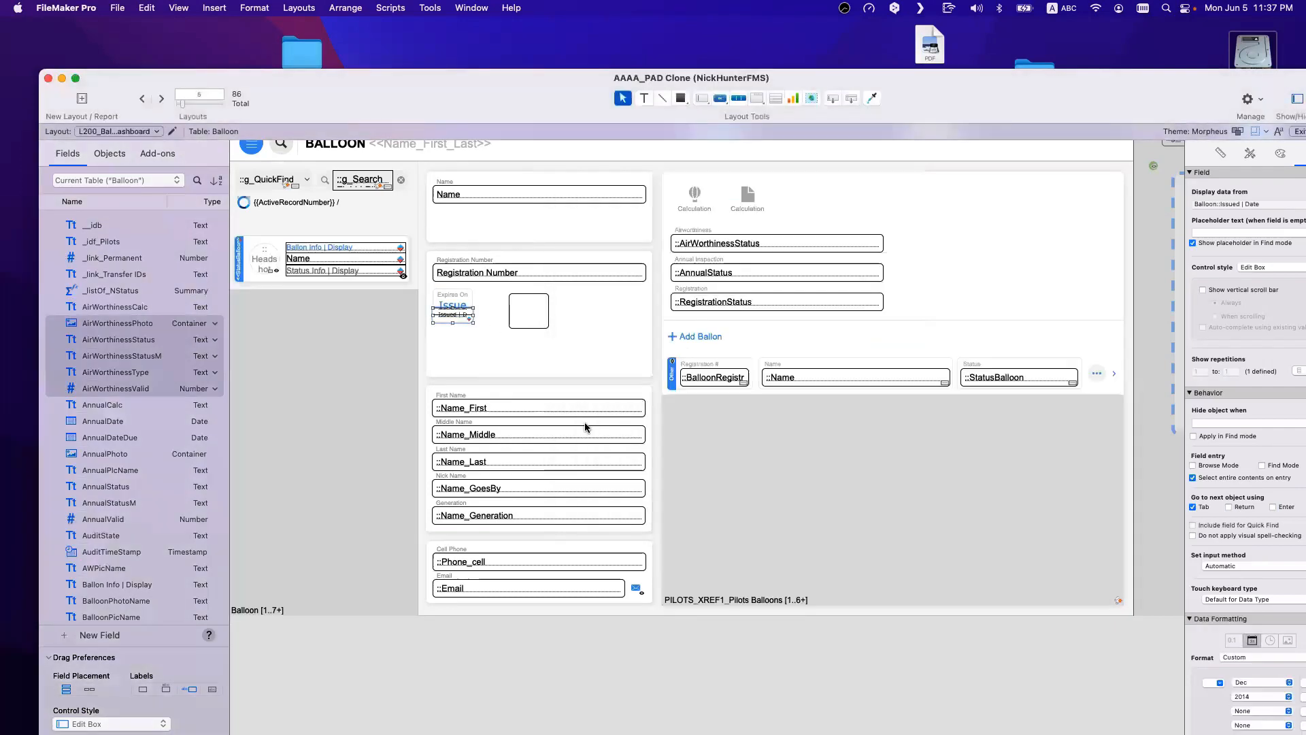
Step: Change the Expires On label above the date to Issued
click(460, 298)
double_click(459, 296)
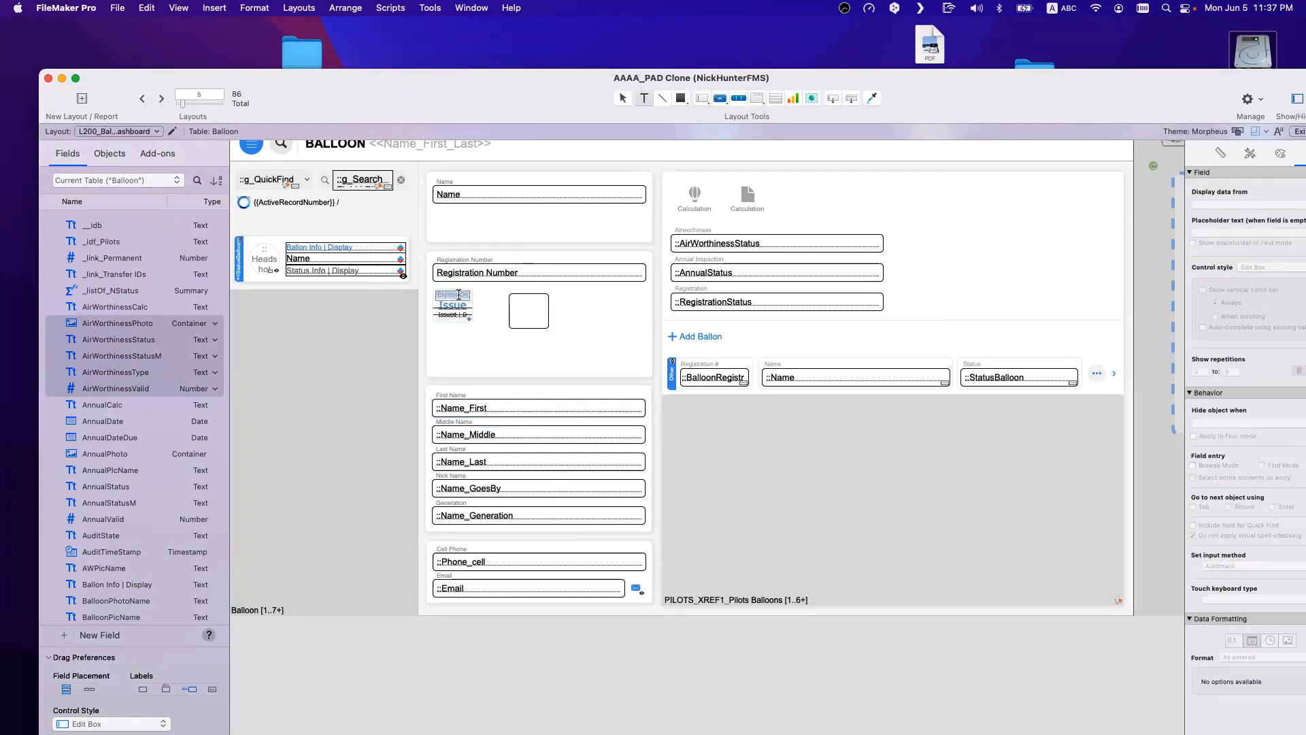
text(Issued)
scroll(459, 295, up, 1)
click(512, 318)
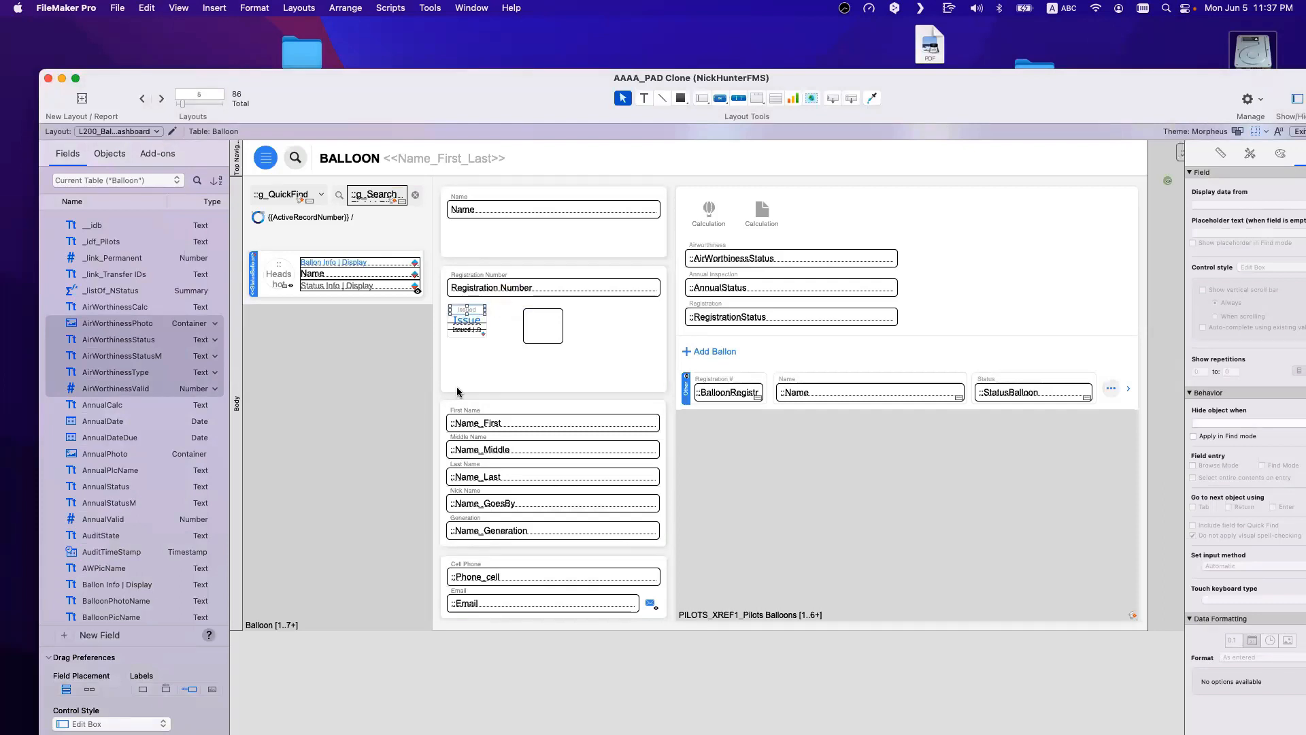
Step: Delete the "Value is before today" conditional formatting rule from the month-year Issued field
click(542, 338)
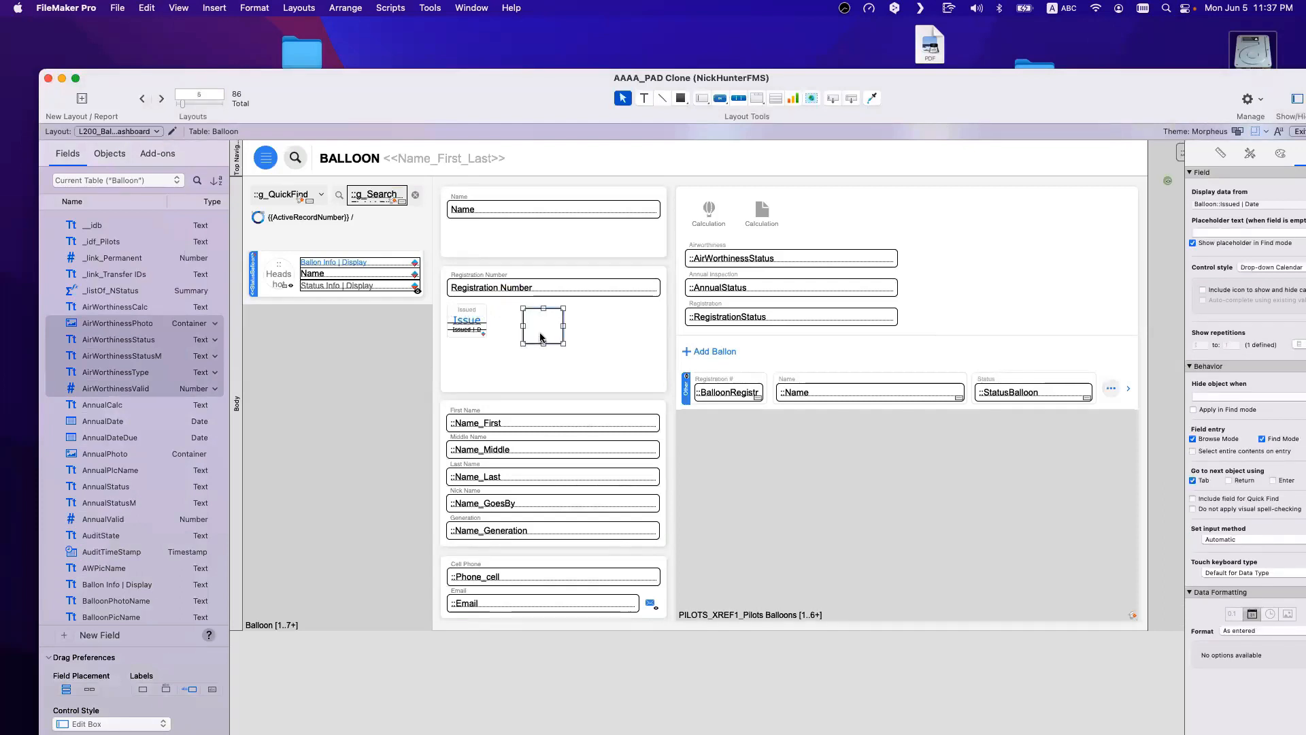
right_click(475, 332)
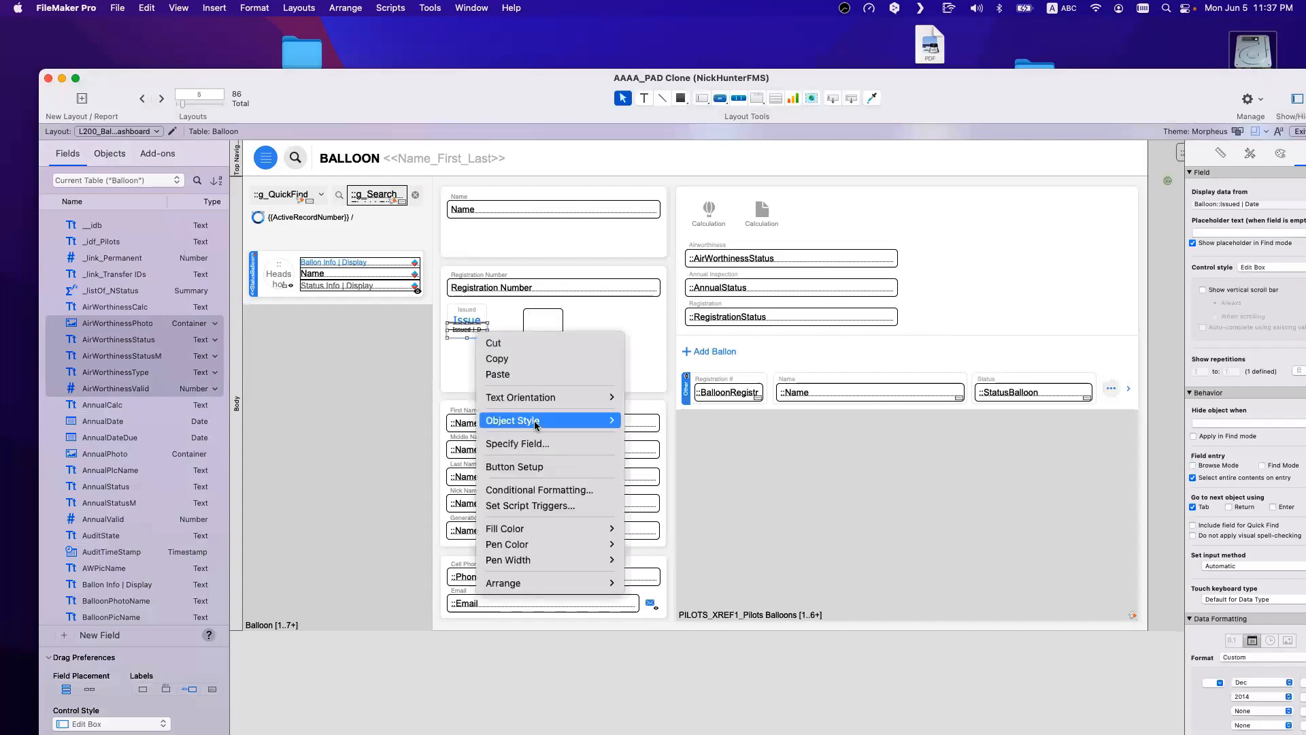
click(544, 490)
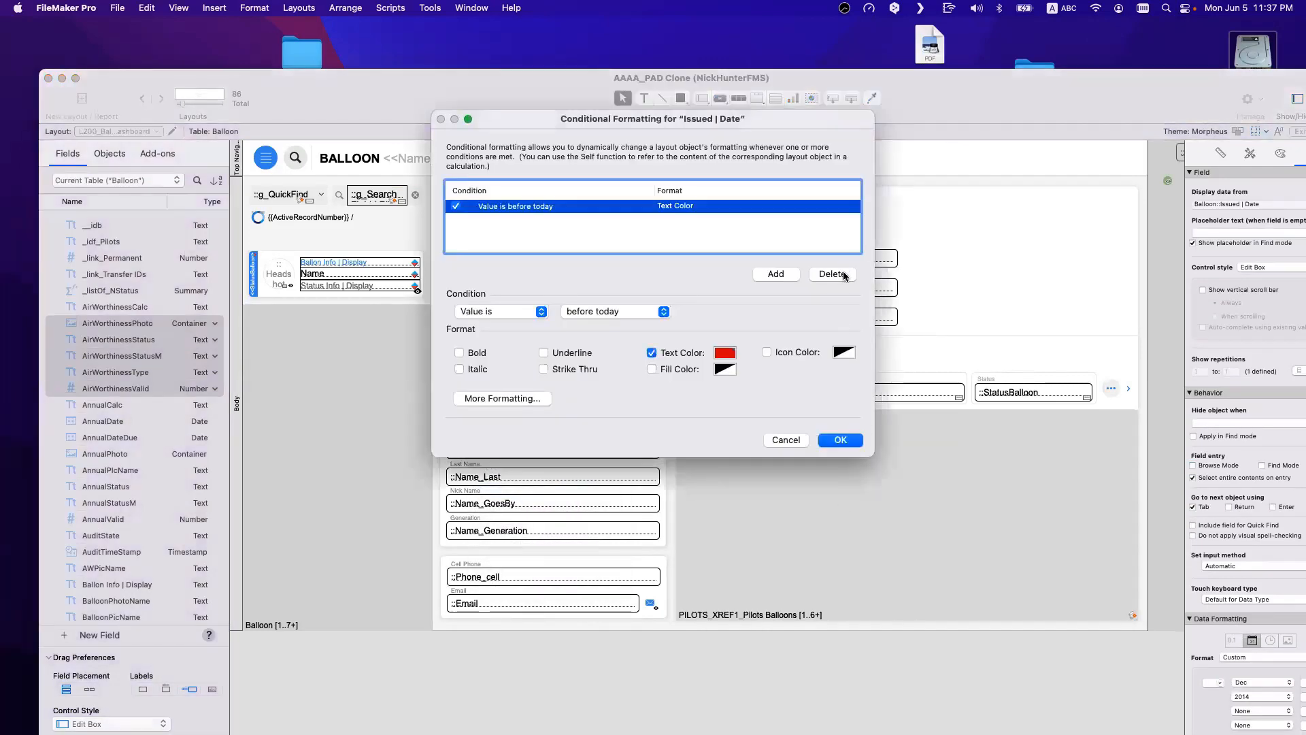
click(833, 273)
click(844, 440)
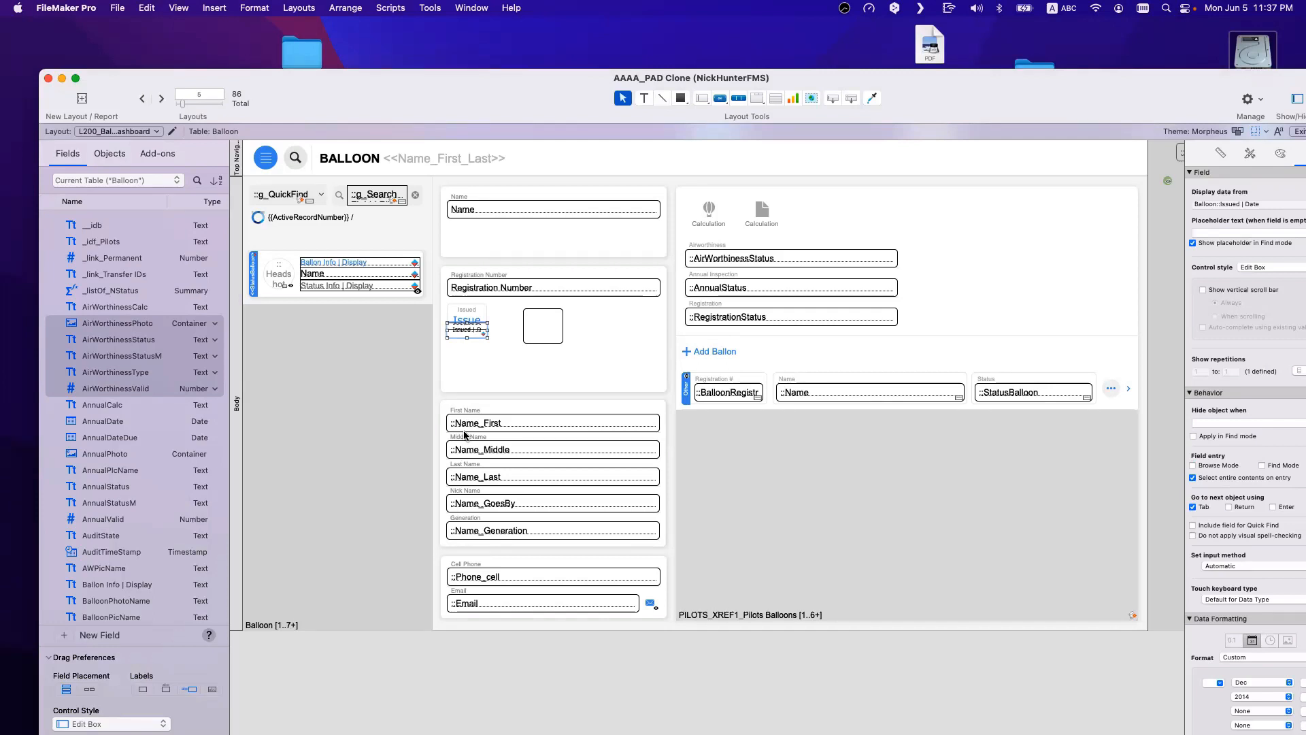
Step: Move the calendar drop-down field back over the Issued date fields and preview the dashboard in Browse mode
click(553, 326)
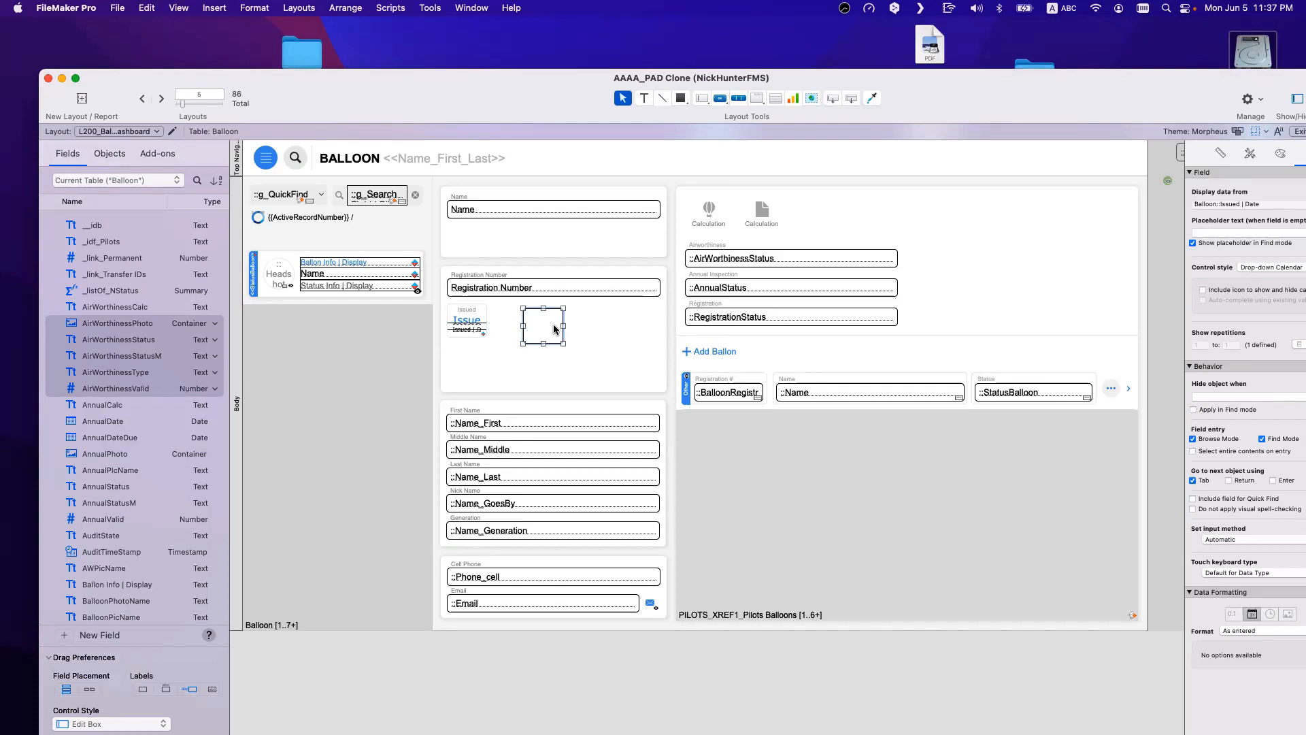
scroll(553, 327, down, 1)
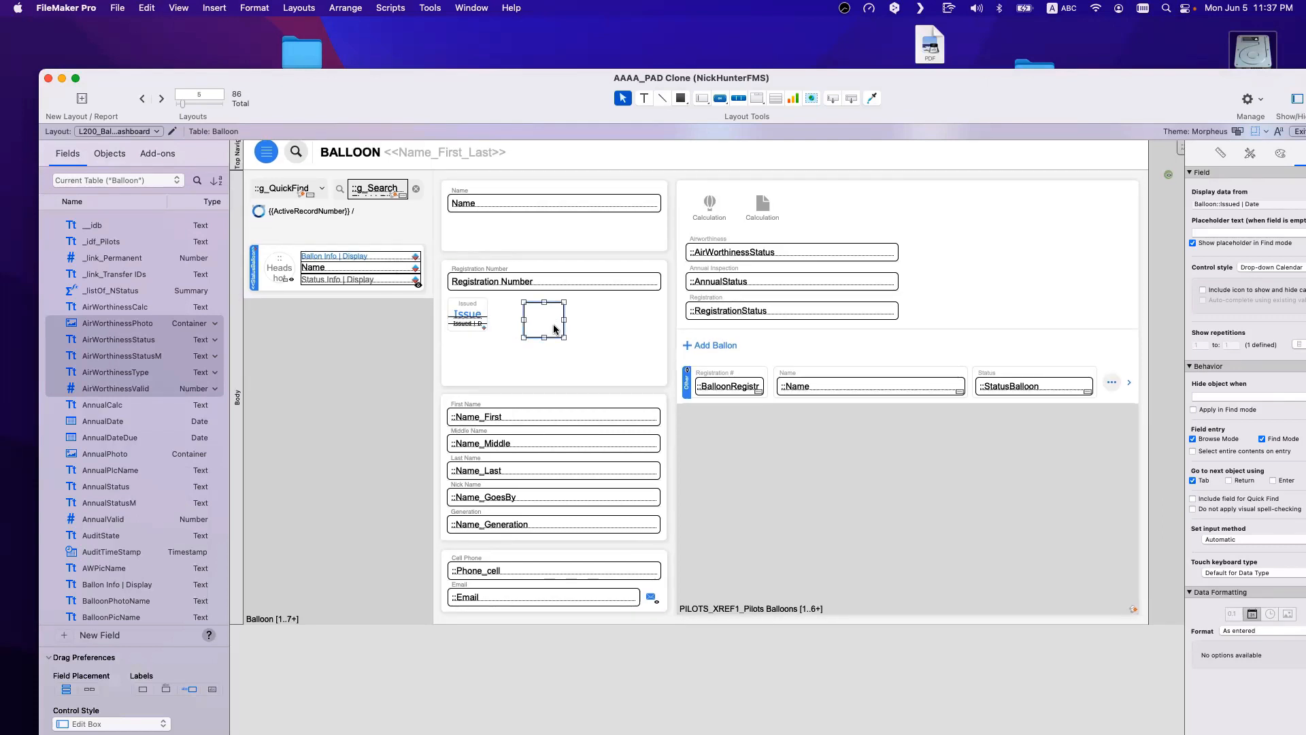
click(473, 316)
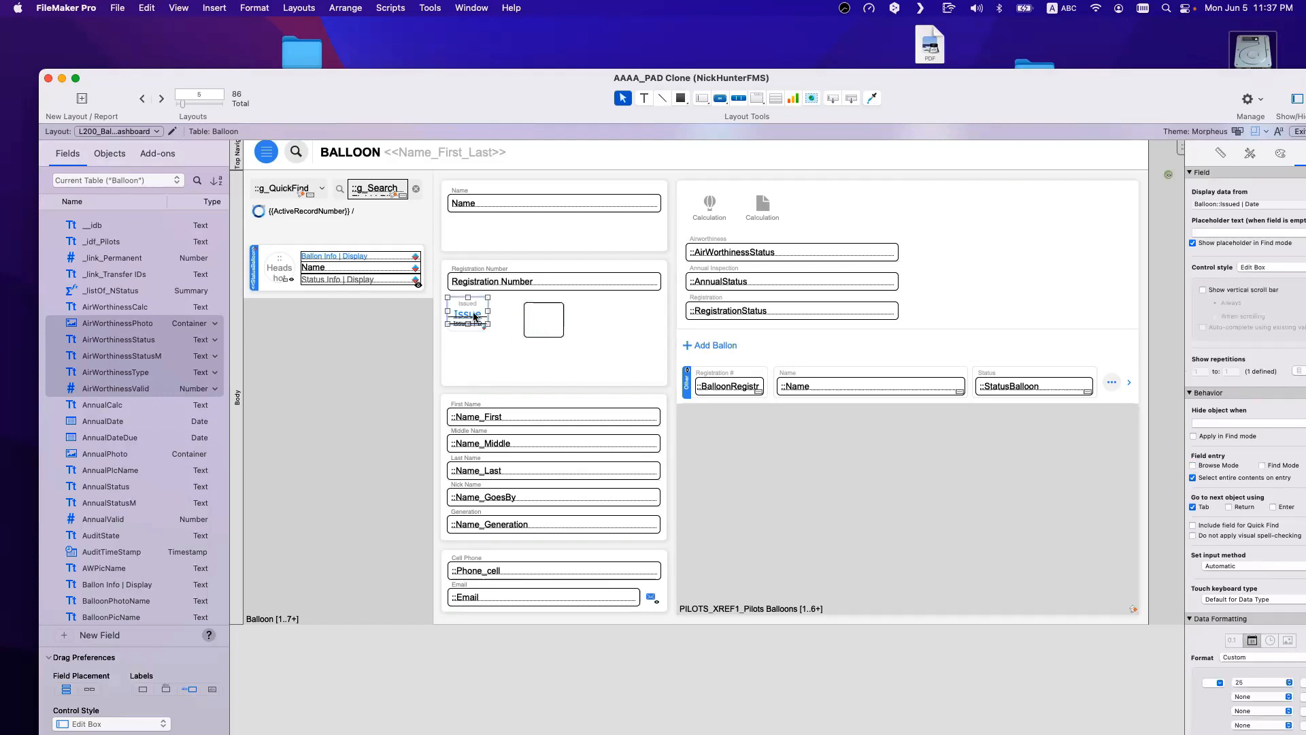
click(538, 325)
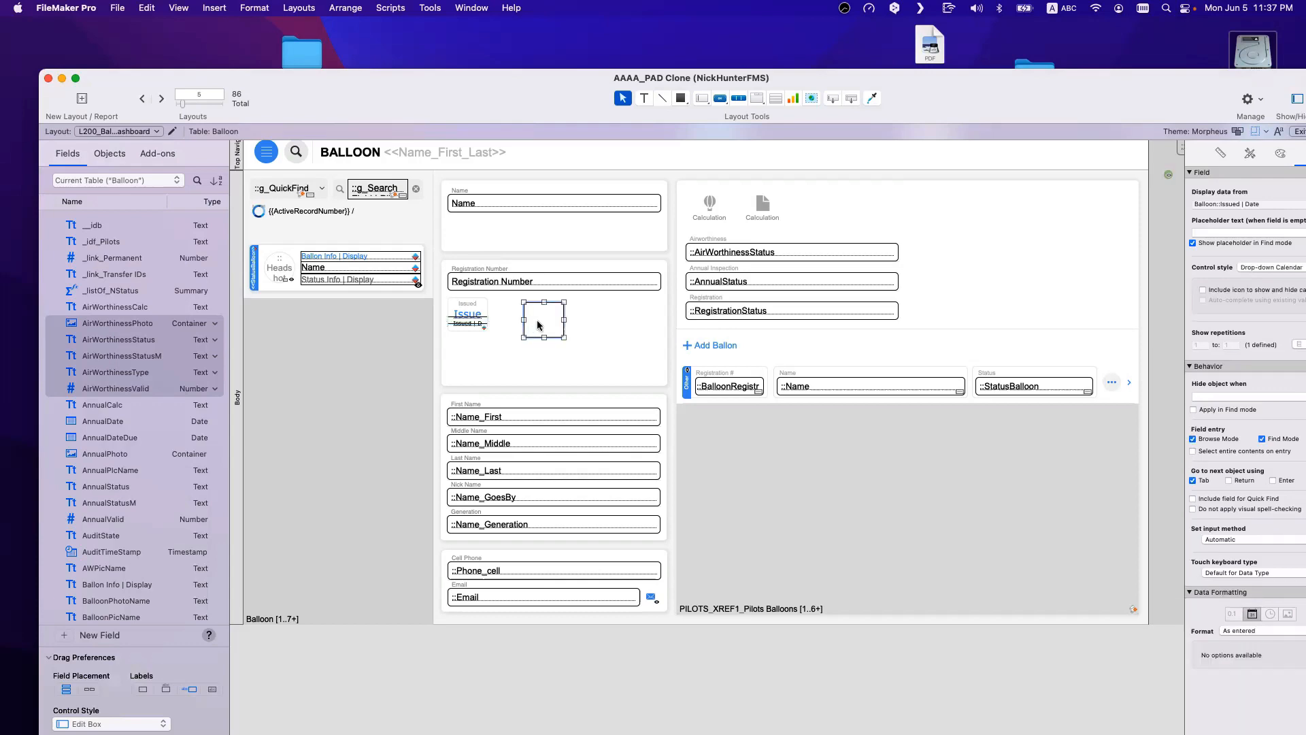
drag(539, 325, 464, 317)
key(super+b)
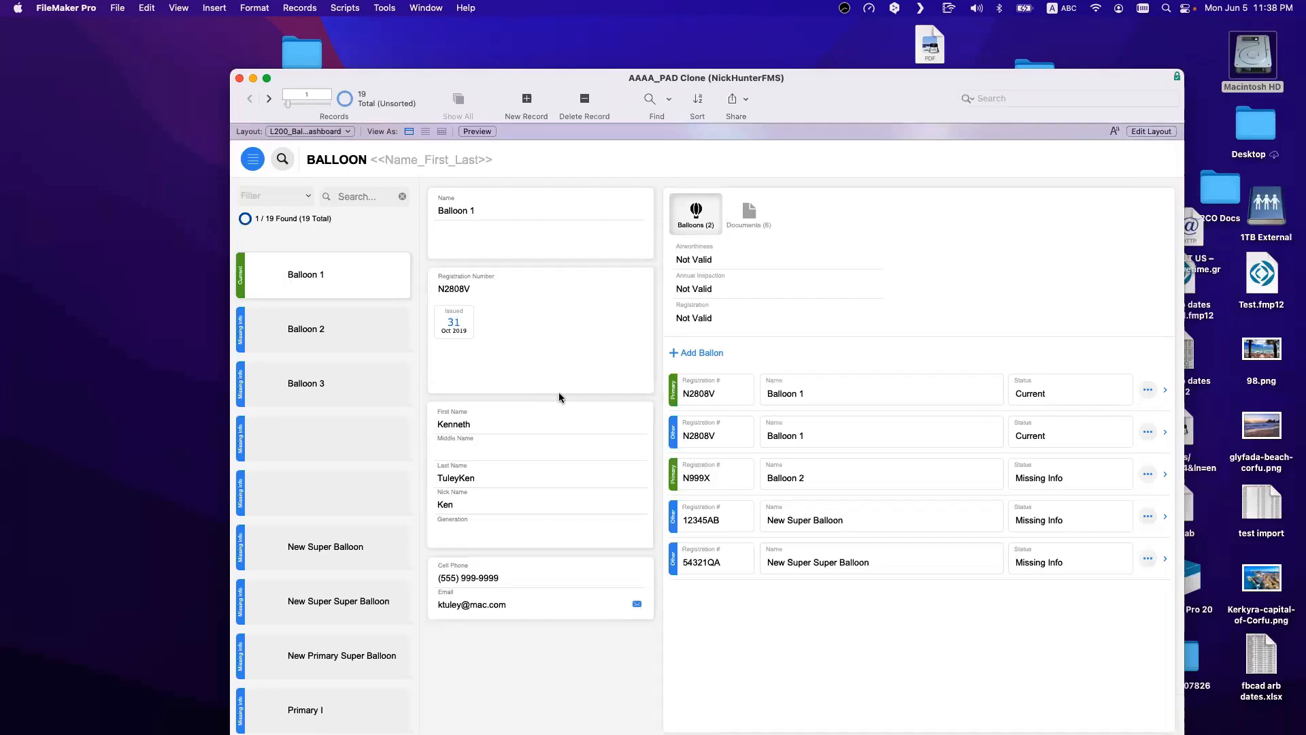
Step: Return to layout editing and hide the calendar drop-down object covering the Issued date fields
key(super+l)
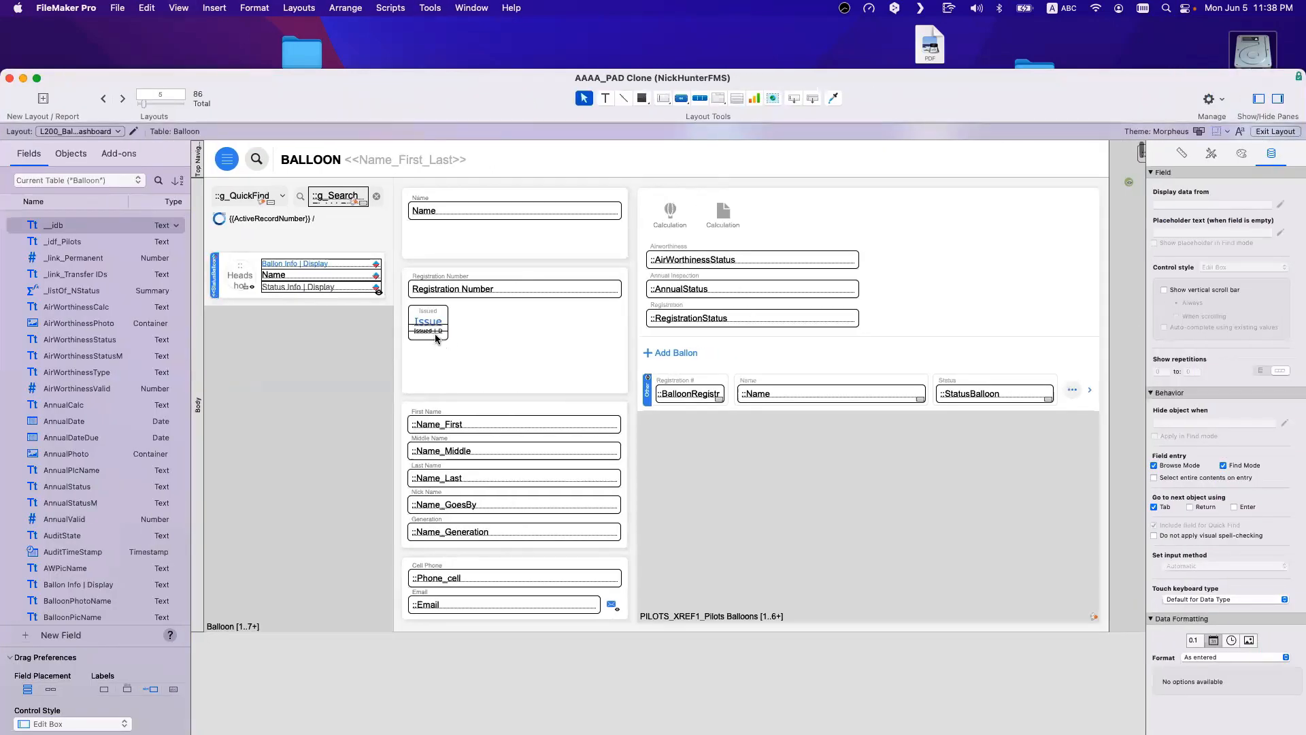
click(438, 338)
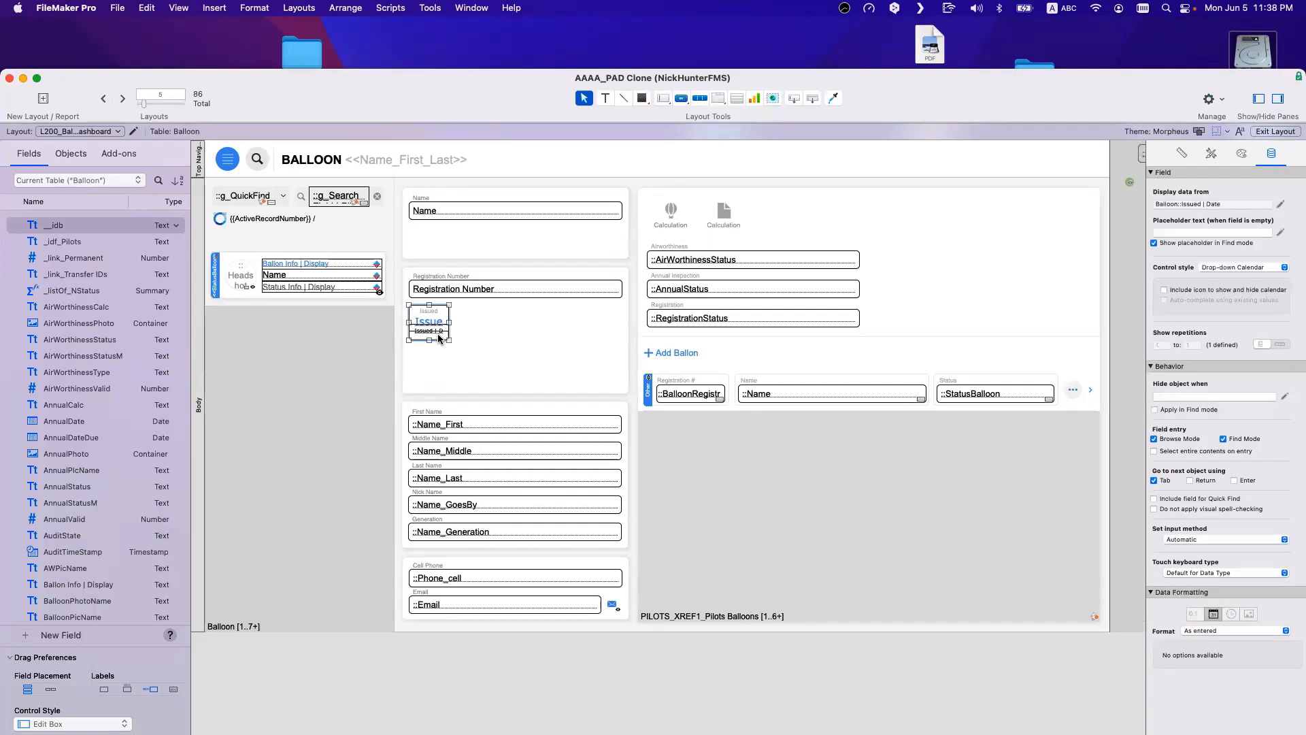
click(70, 153)
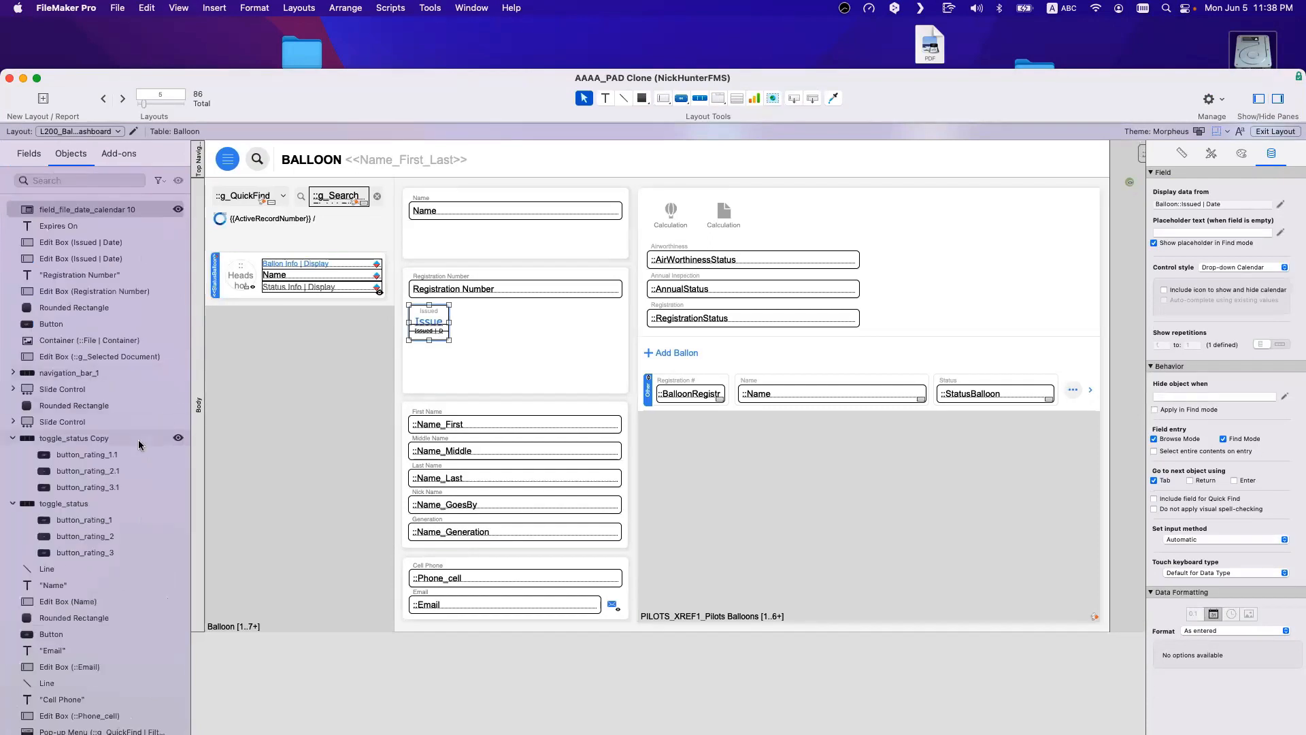
click(179, 210)
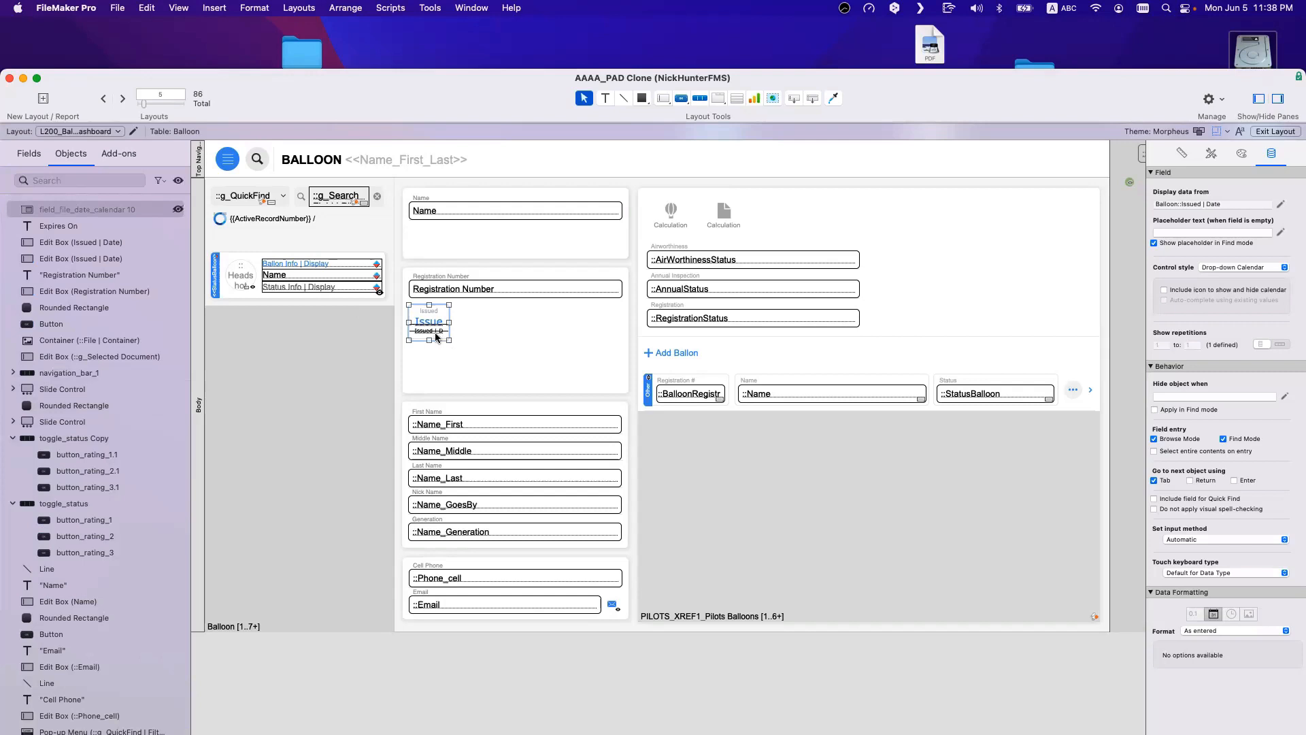
Step: Fine-tune the upper edge of the month-year Issued field and preview the dashboard in Browse mode
click(434, 331)
drag(429, 325, 428, 326)
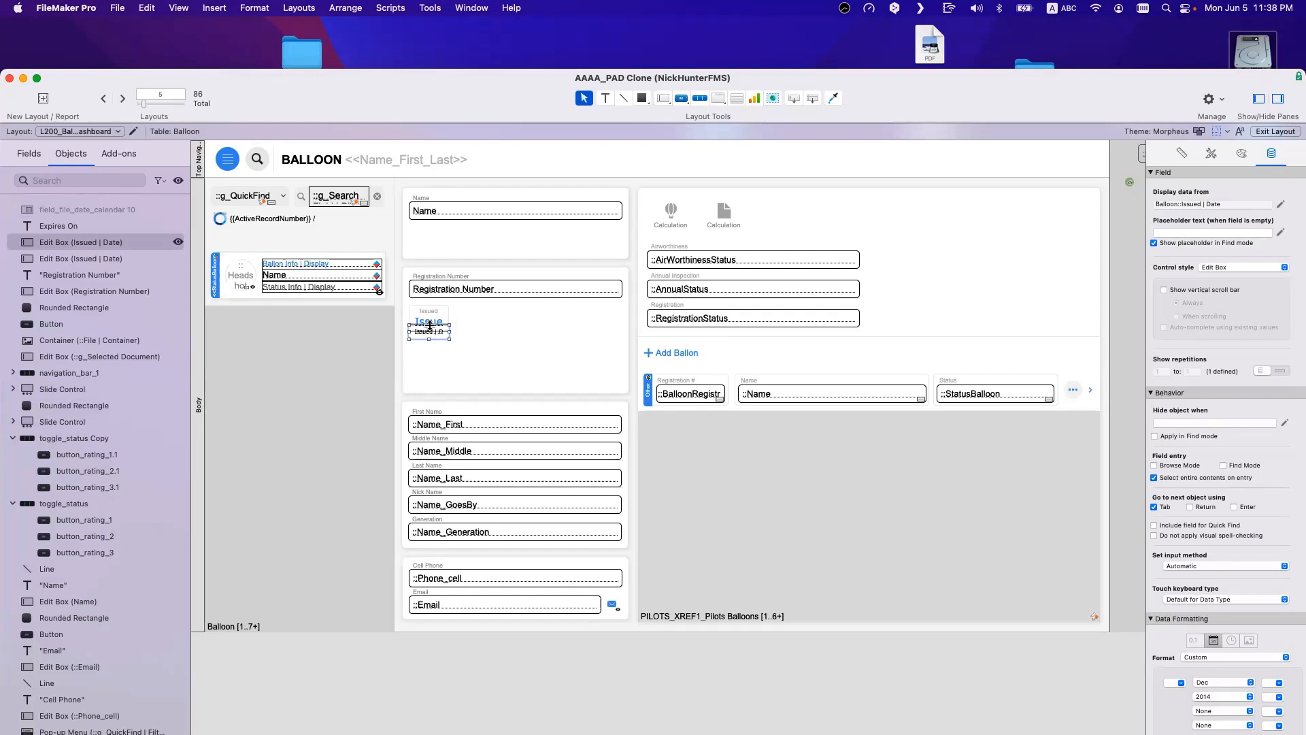
click(1242, 154)
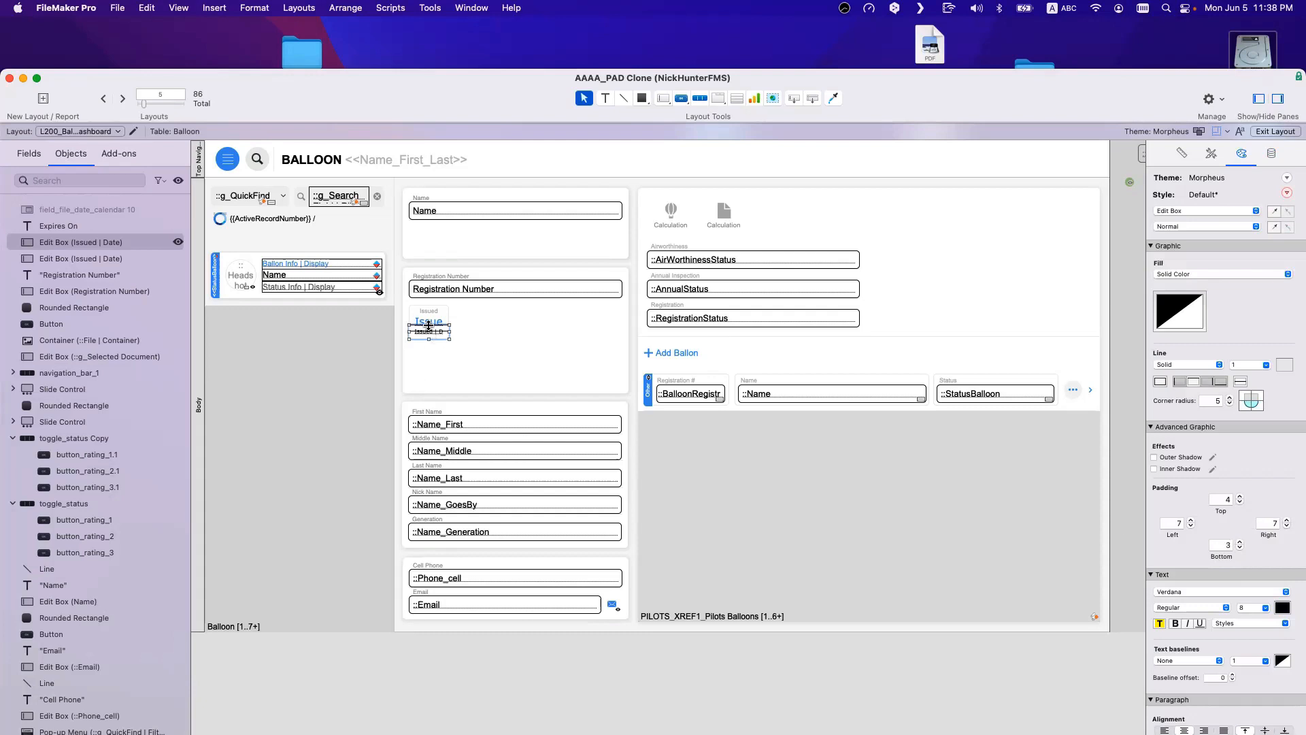
drag(428, 325, 429, 325)
key(super+b)
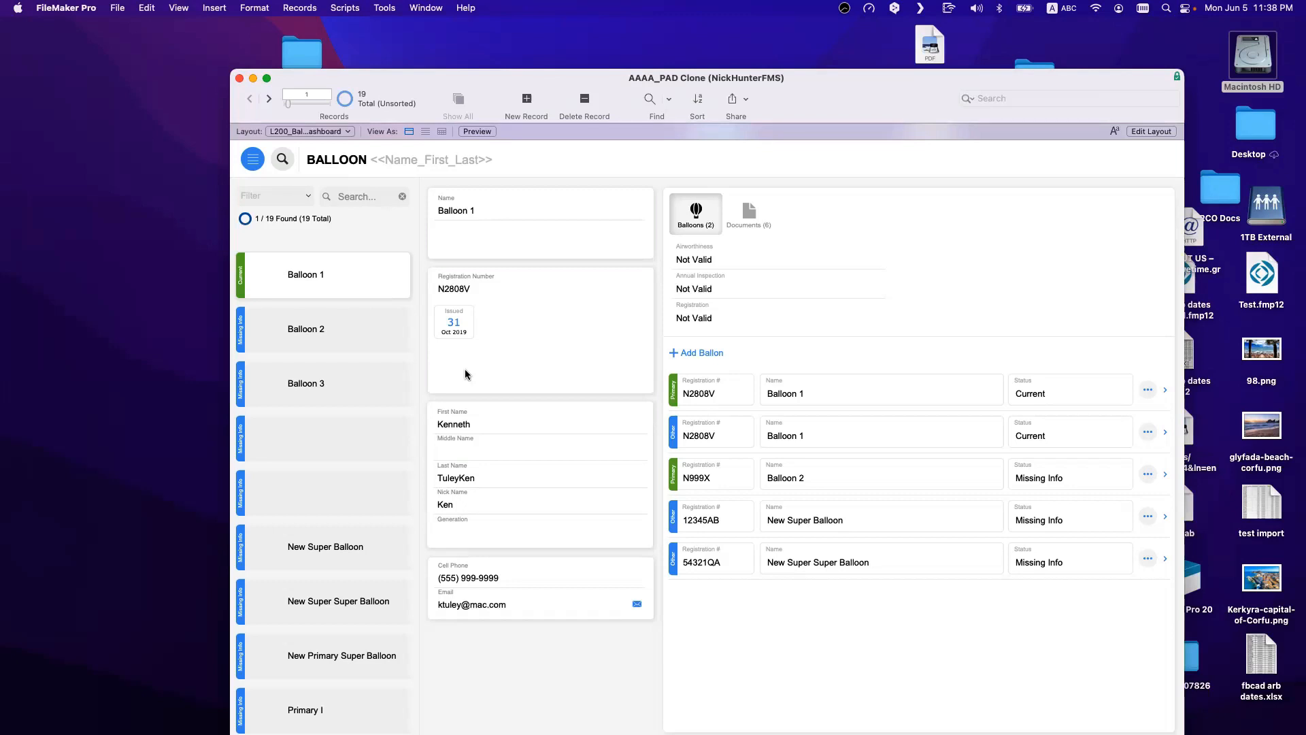
Step: Return to layout editing, adjust the top padding of the day Issued field and preview it in Browse mode
key(super+l)
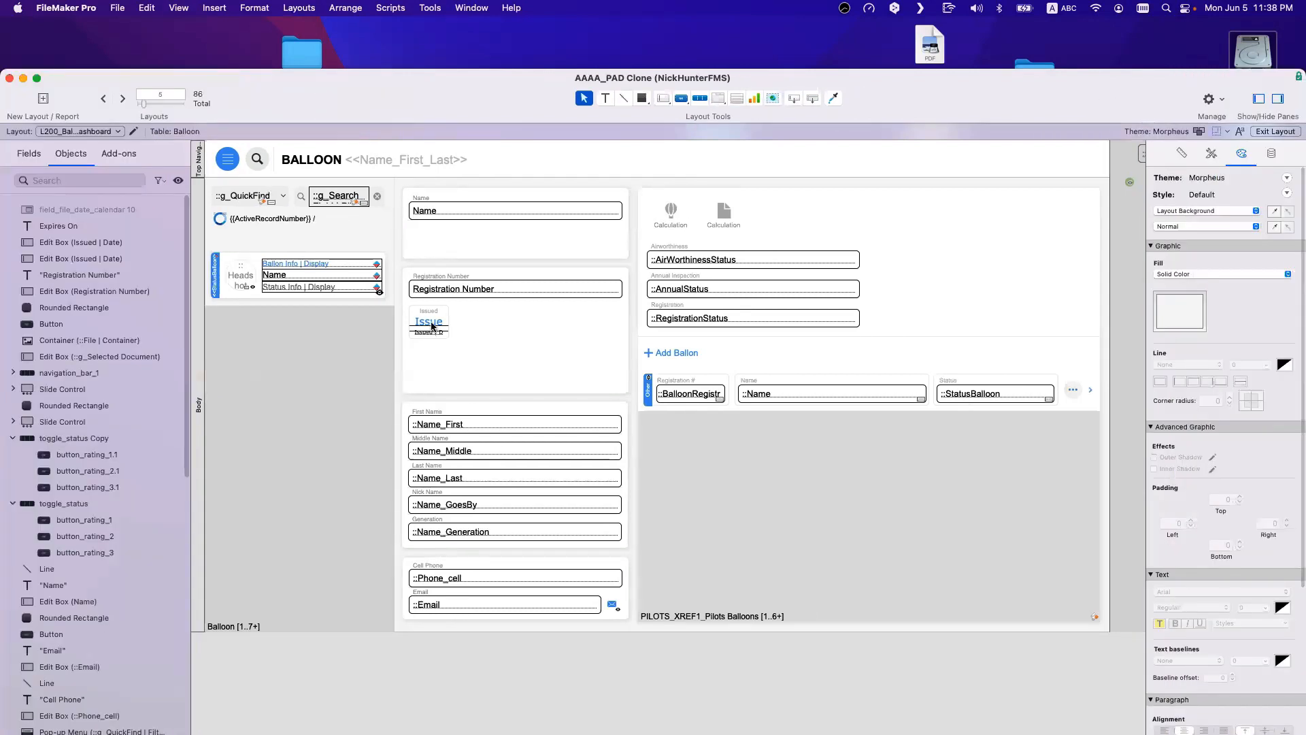
click(431, 327)
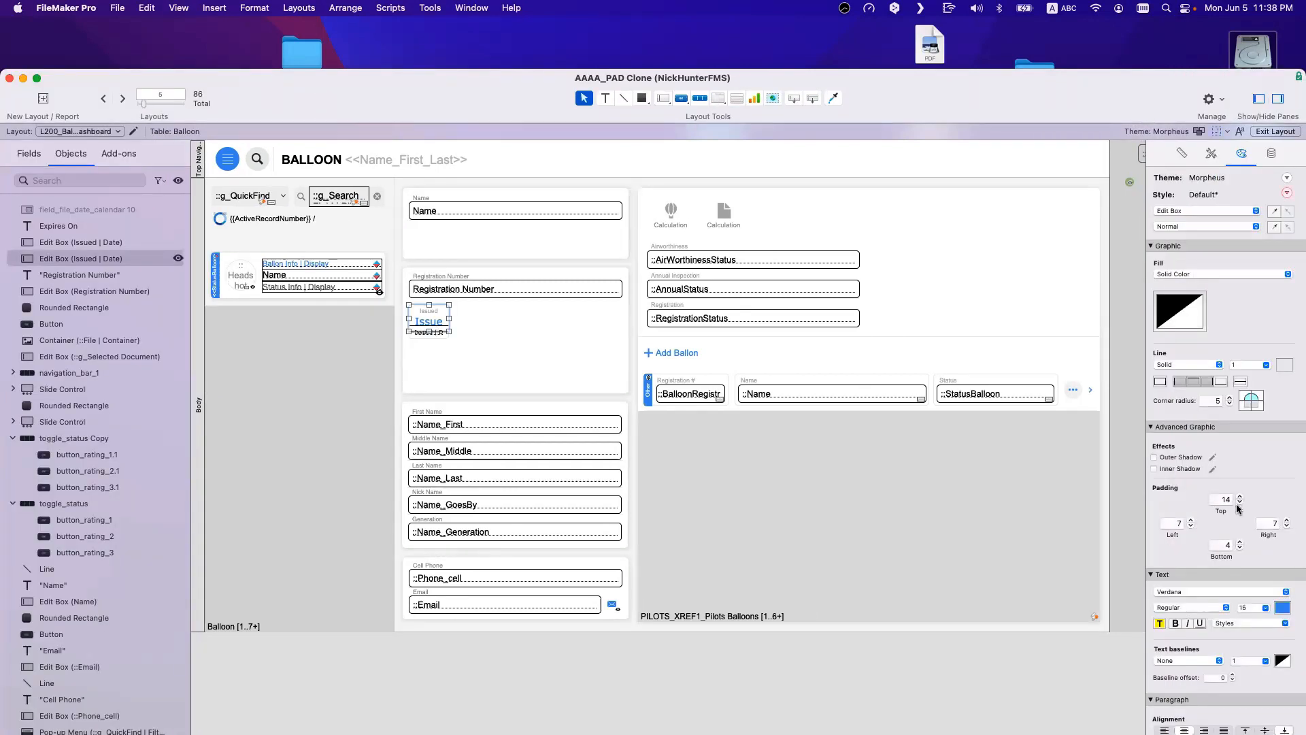
click(1240, 503)
key(super+b)
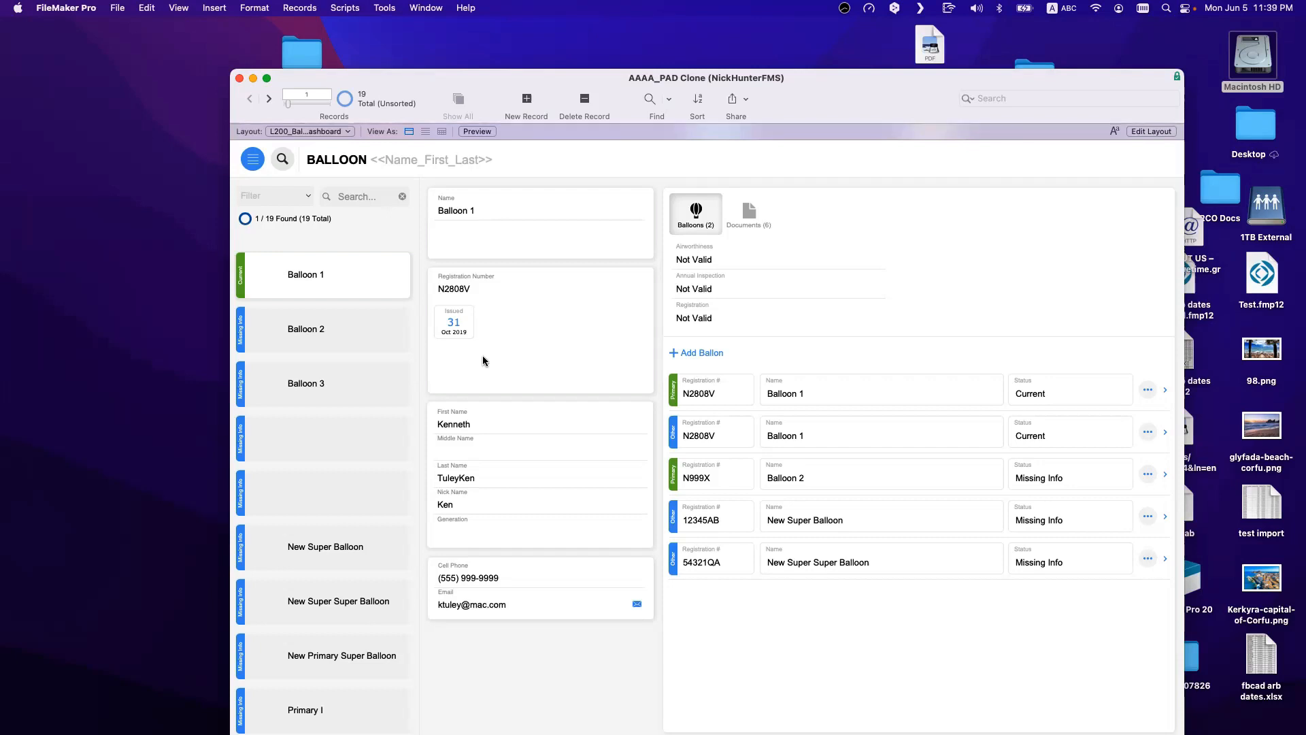
Step: Change Balloon 1's Issued date to October 24, 2019 with the drop-down calendar, and reopen the calendar to check it
click(459, 329)
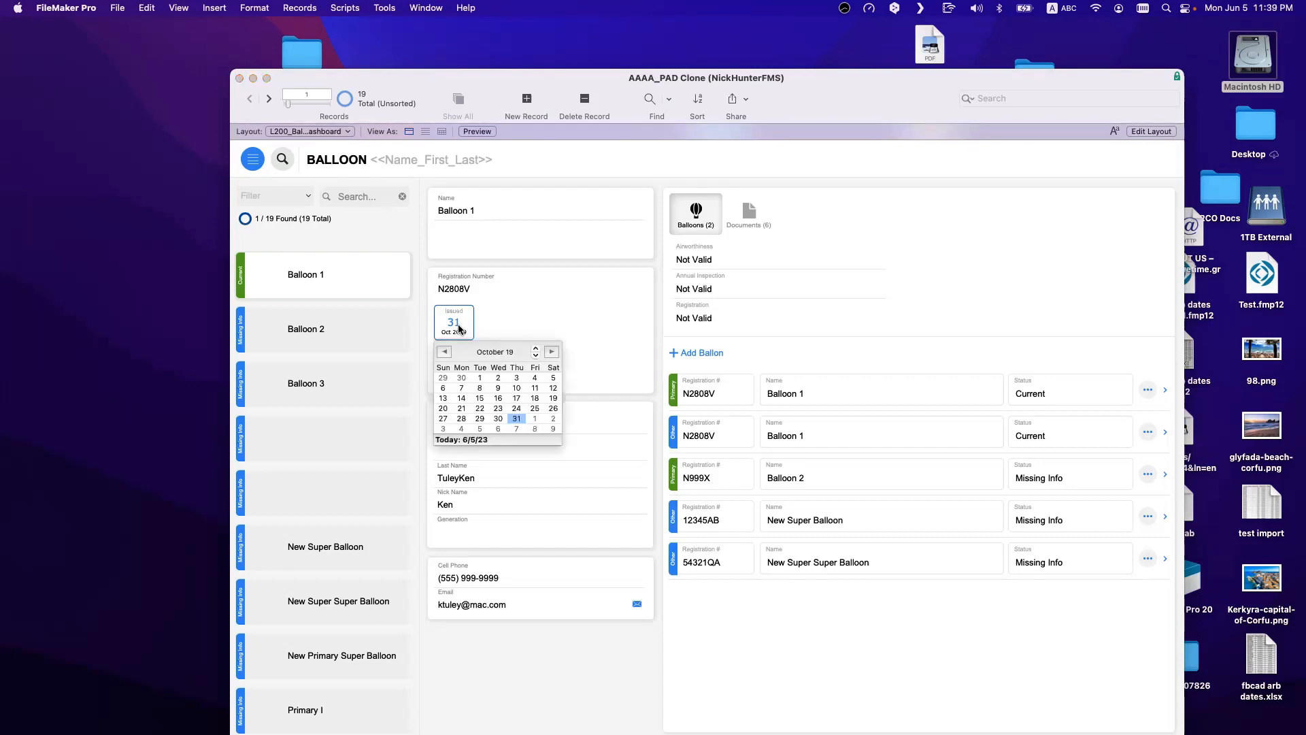
click(518, 409)
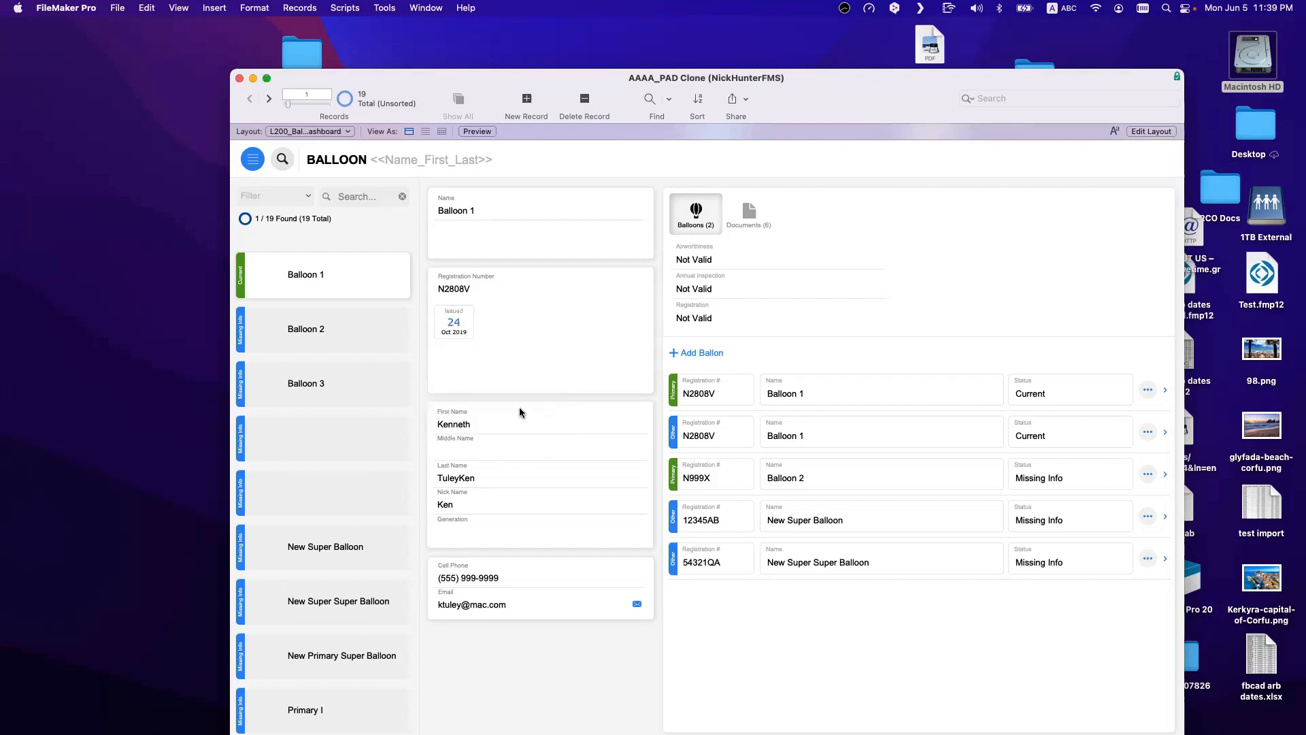
click(462, 332)
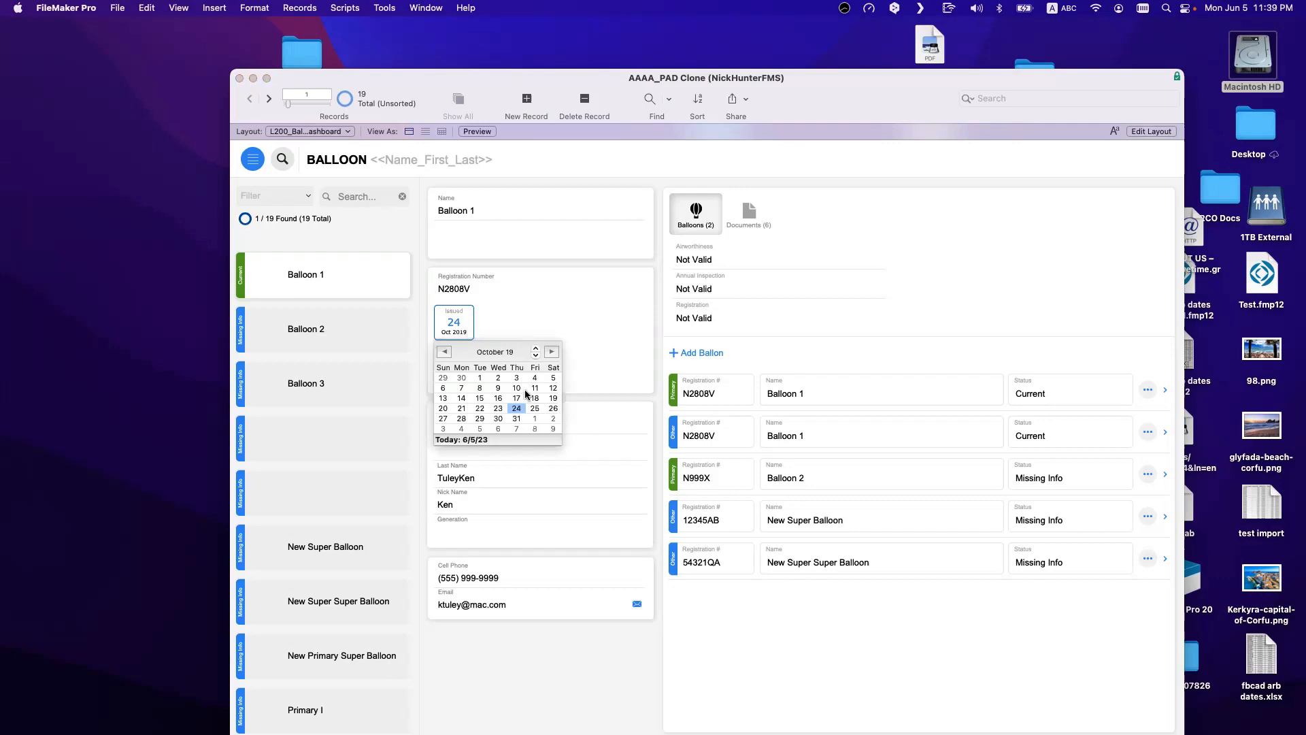
click(524, 313)
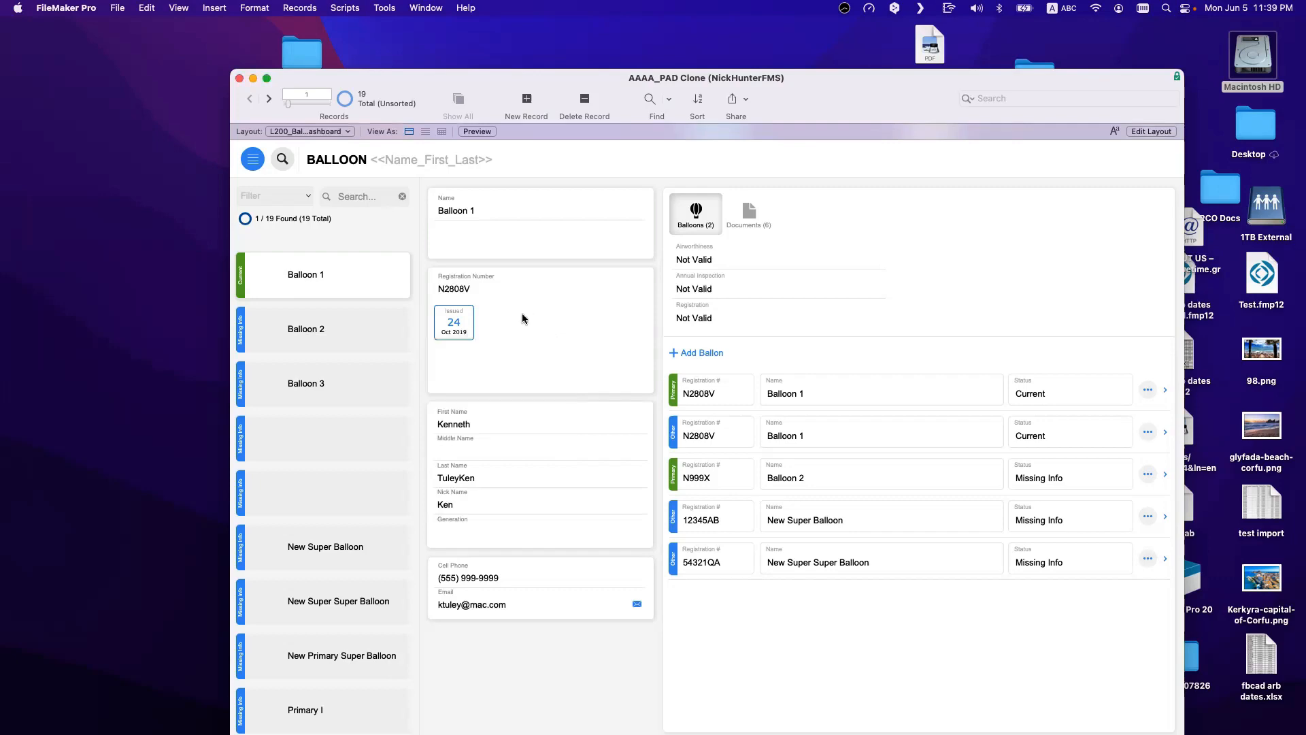
Step: Return to layout editing, select the calendar drop-down field in the registration section and hide it from the canvas
key(super+l)
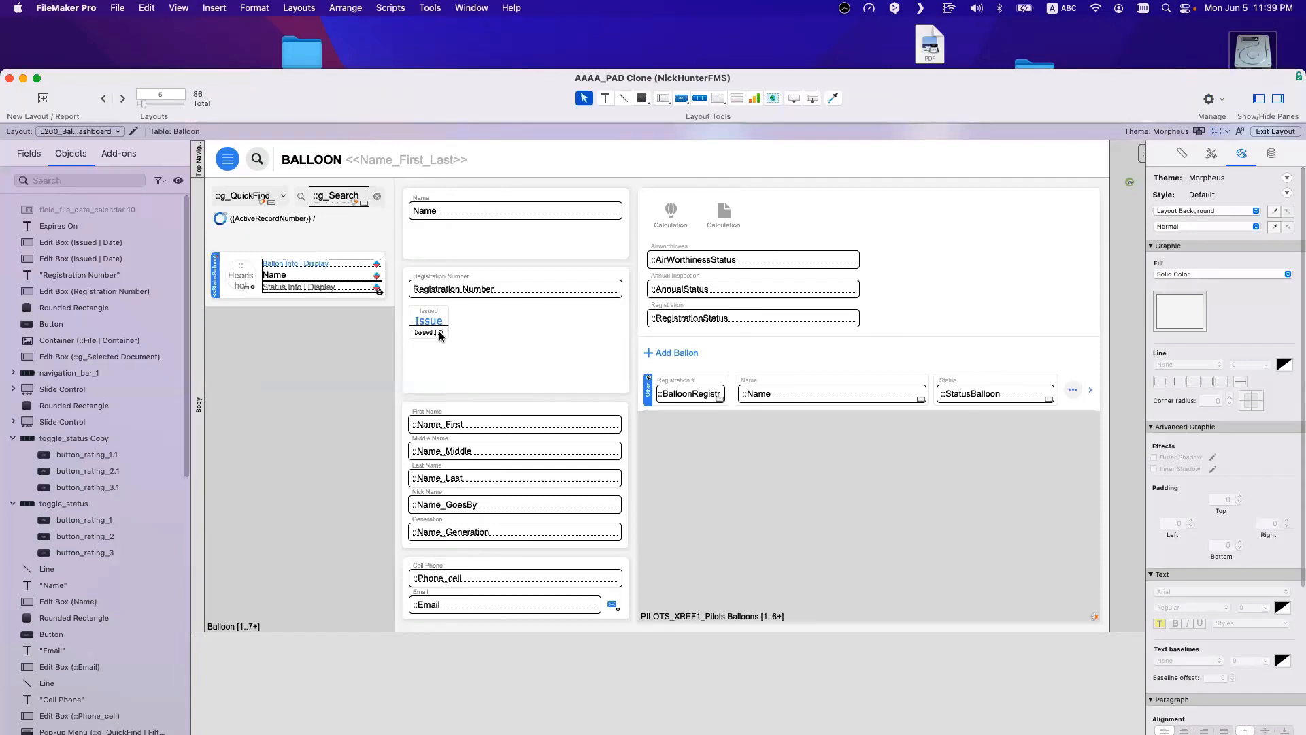
click(439, 335)
click(444, 330)
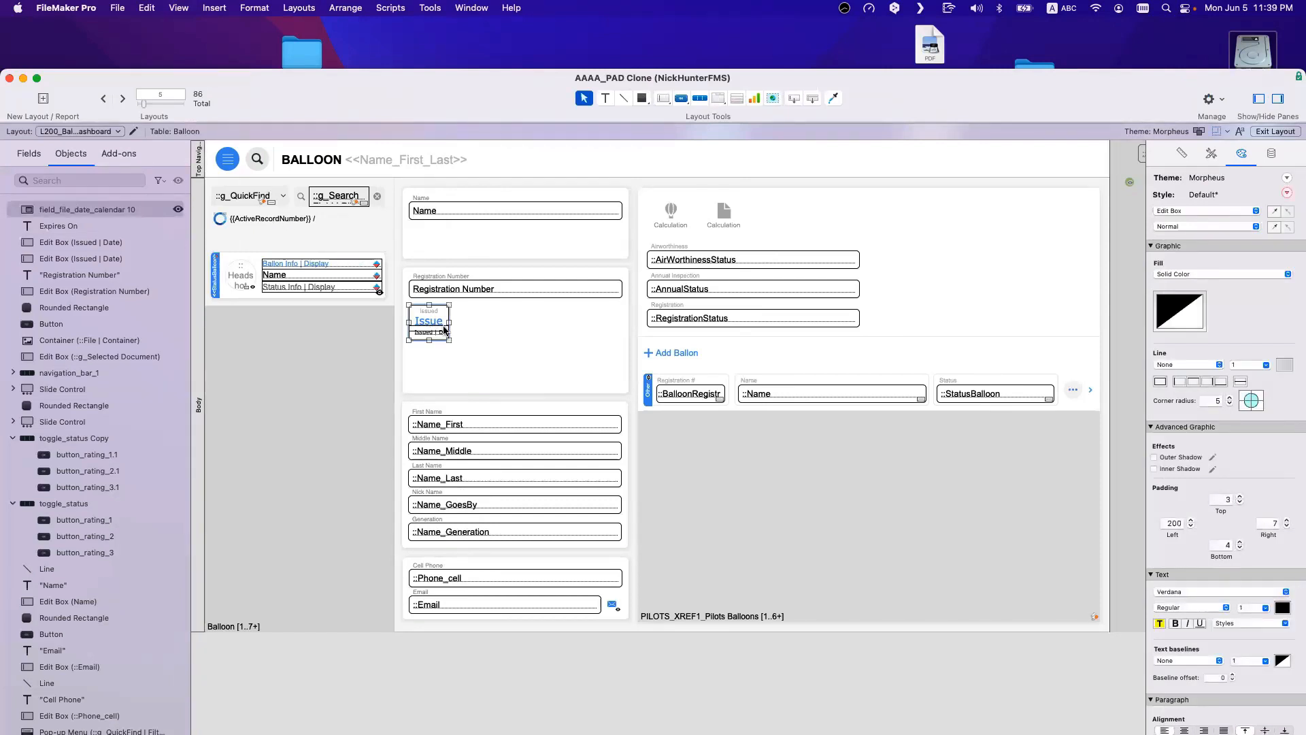
click(461, 348)
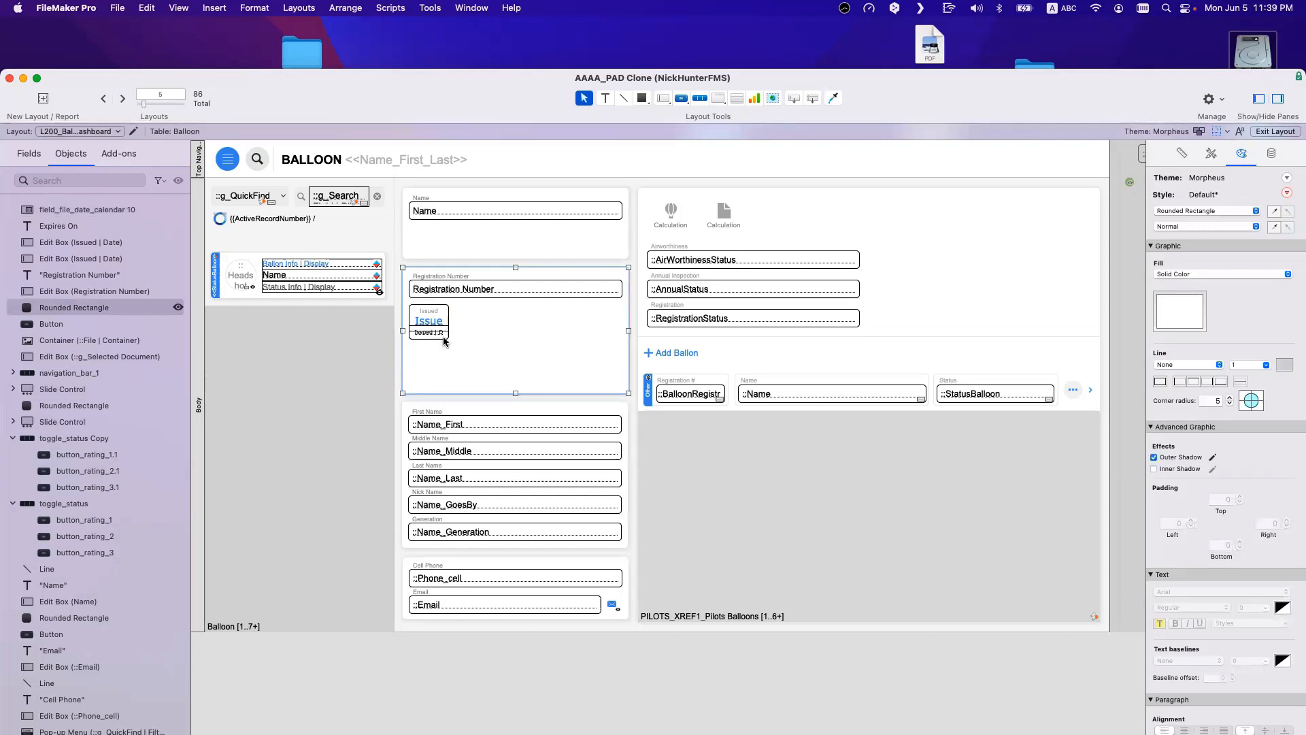
click(429, 331)
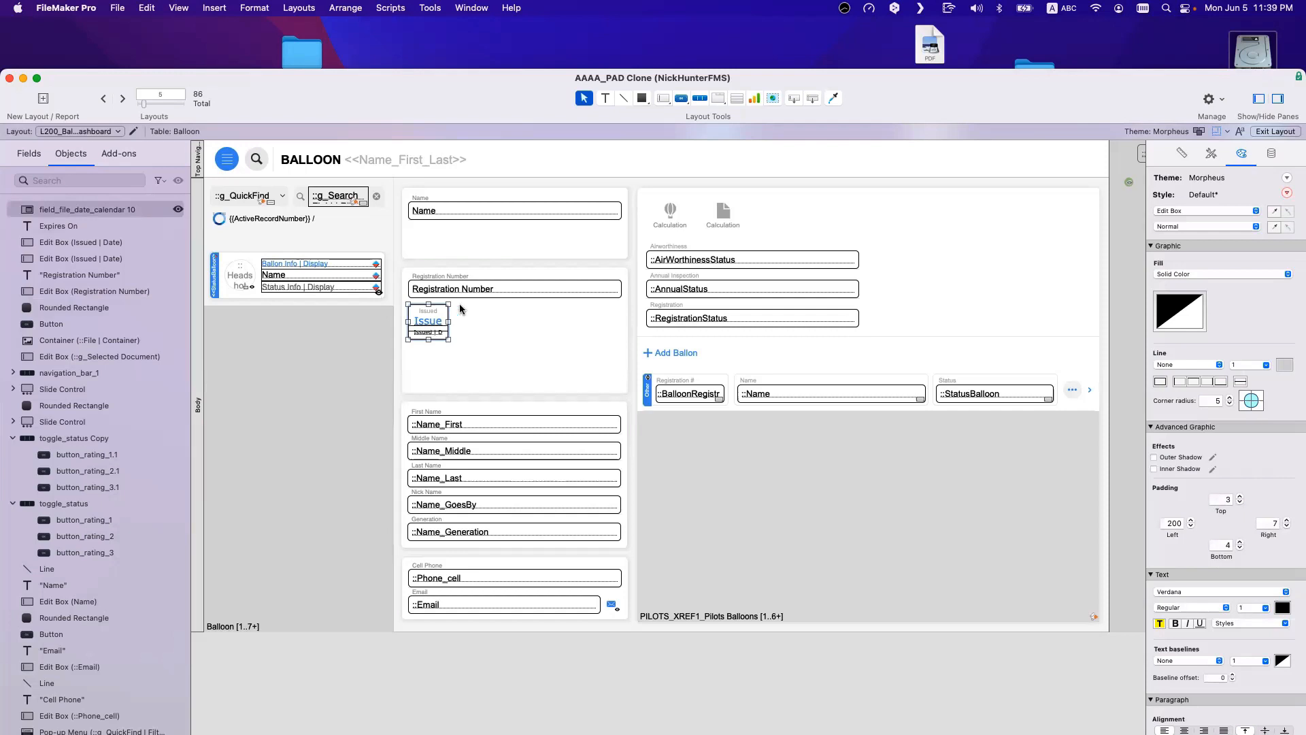
click(178, 209)
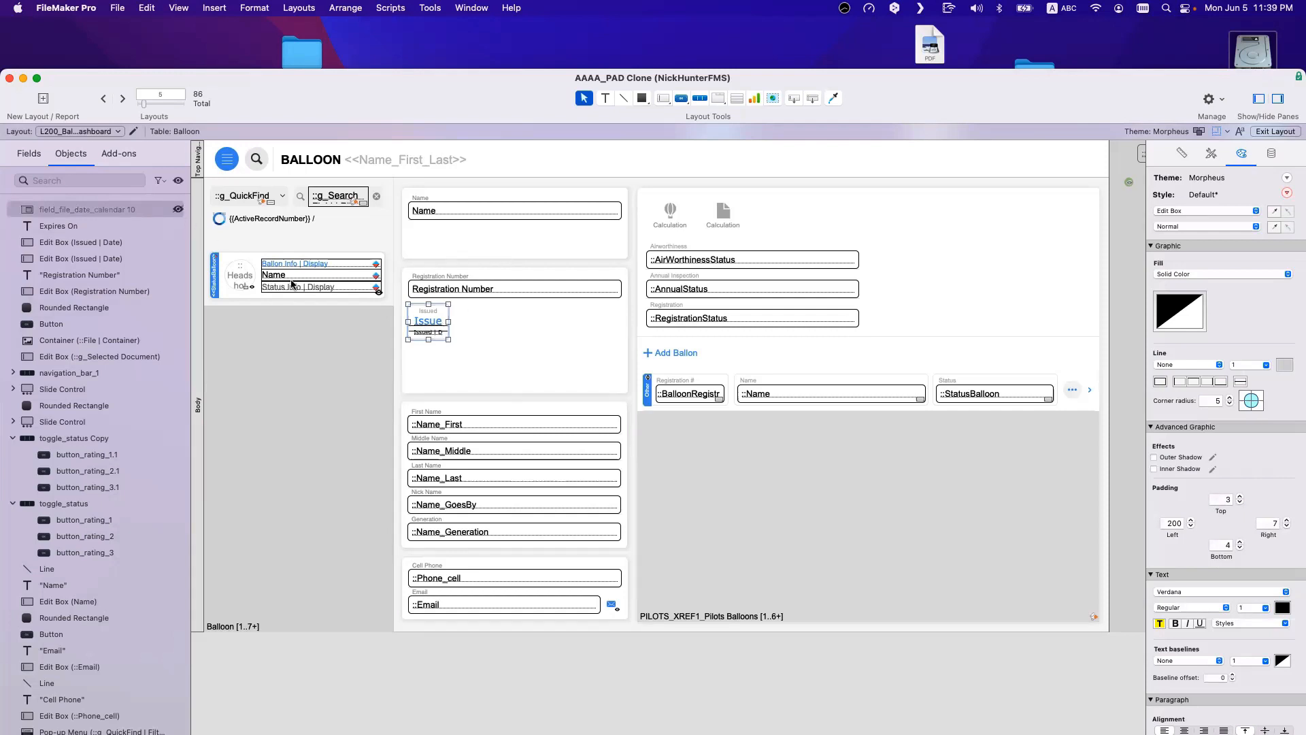
Step: Inspect the appearance settings of both Issued edit boxes and look up the Issued | Date definition in the Balloon table
click(434, 332)
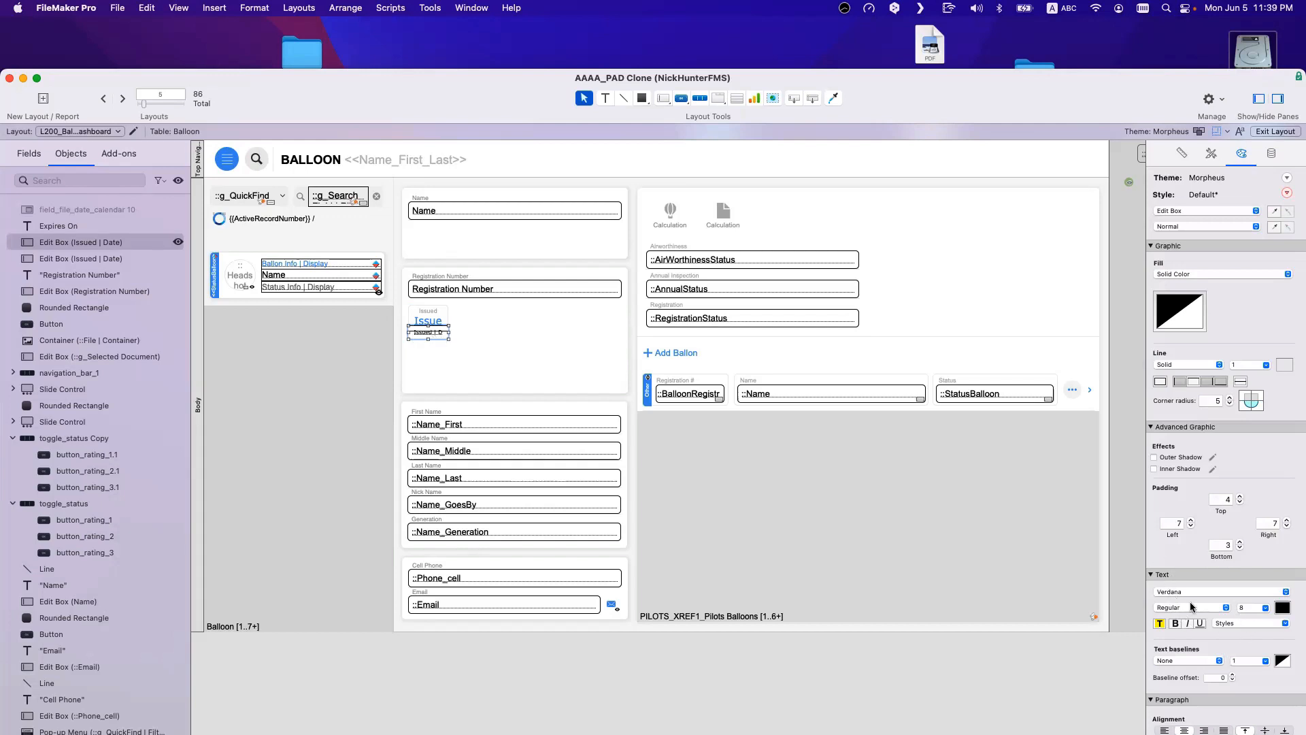
click(429, 326)
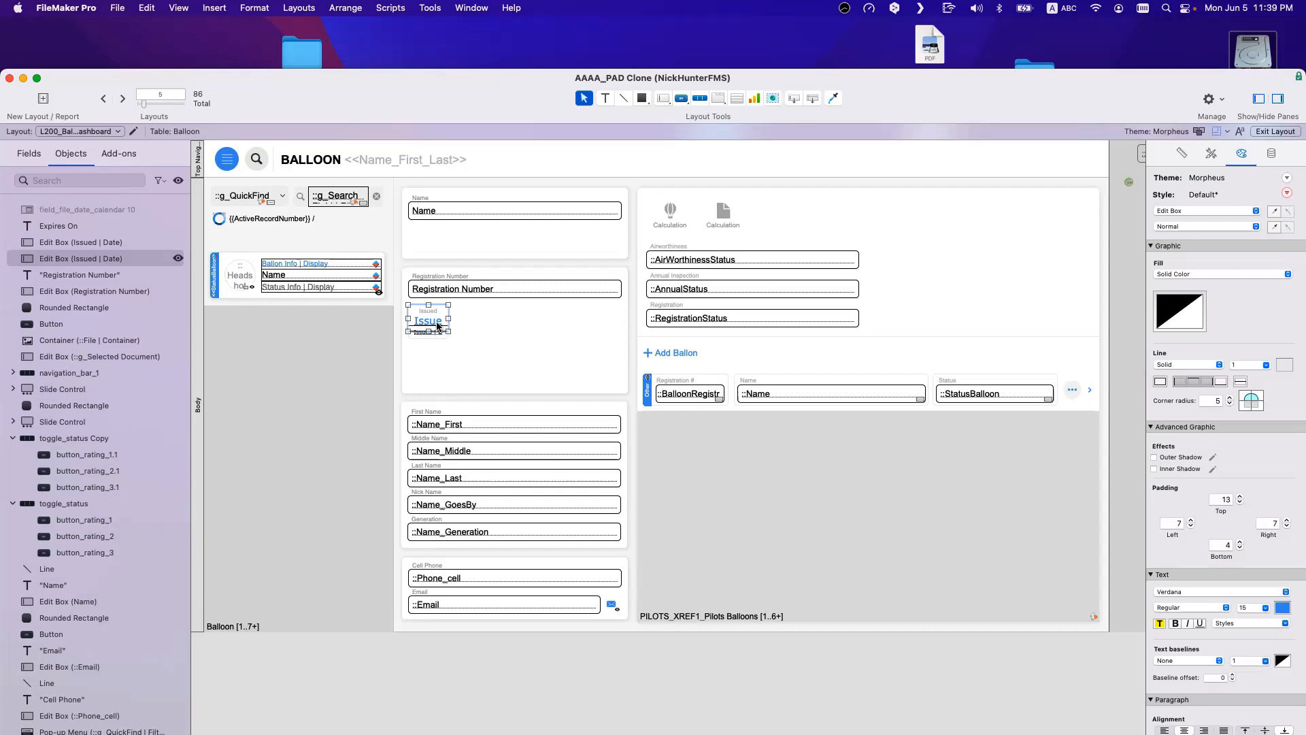
key(super+shift+d)
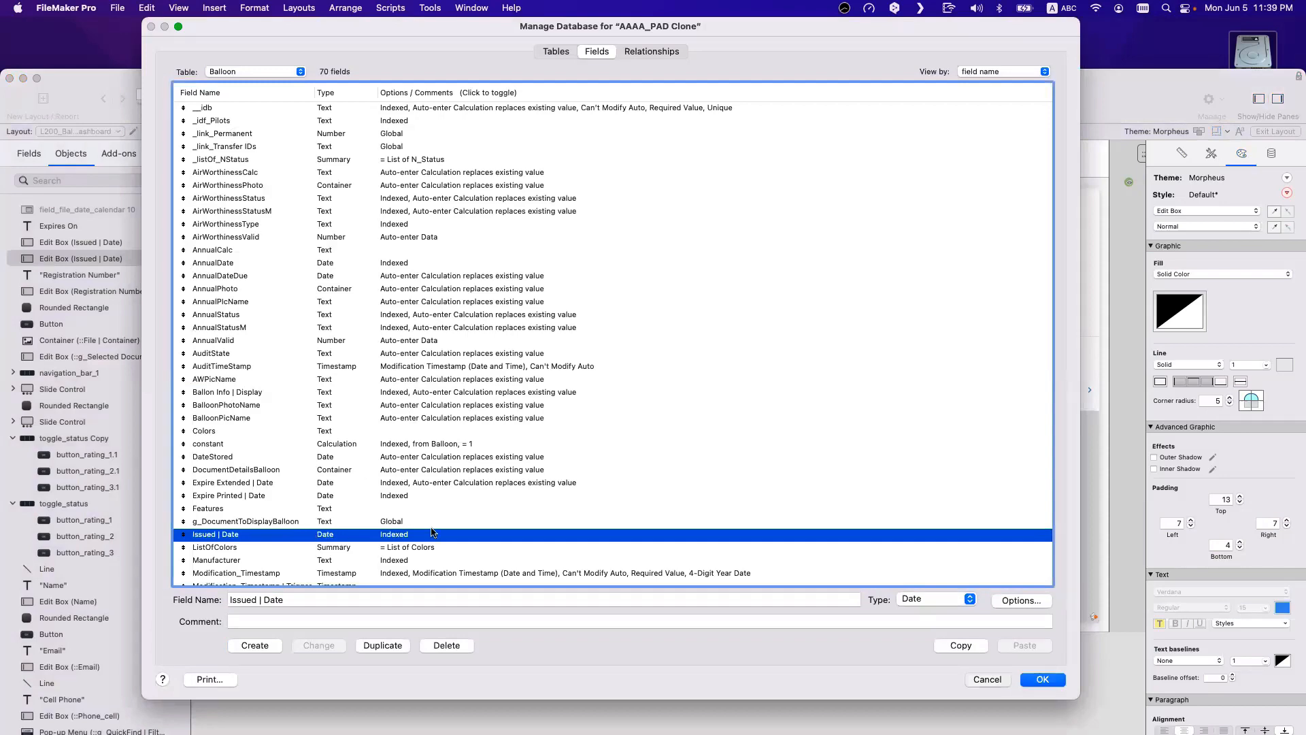
key(Return)
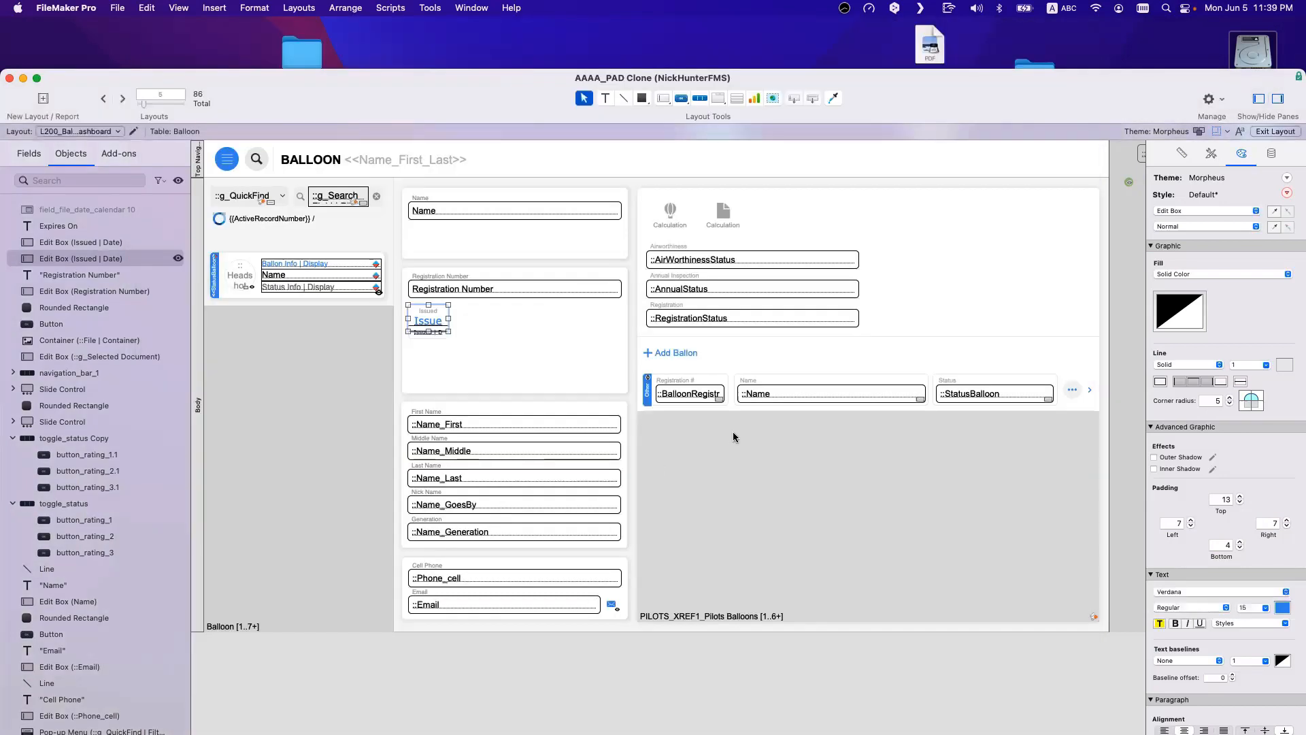
Step: Examine the custom date format of the day Issued field in its data formatting settings
click(1272, 154)
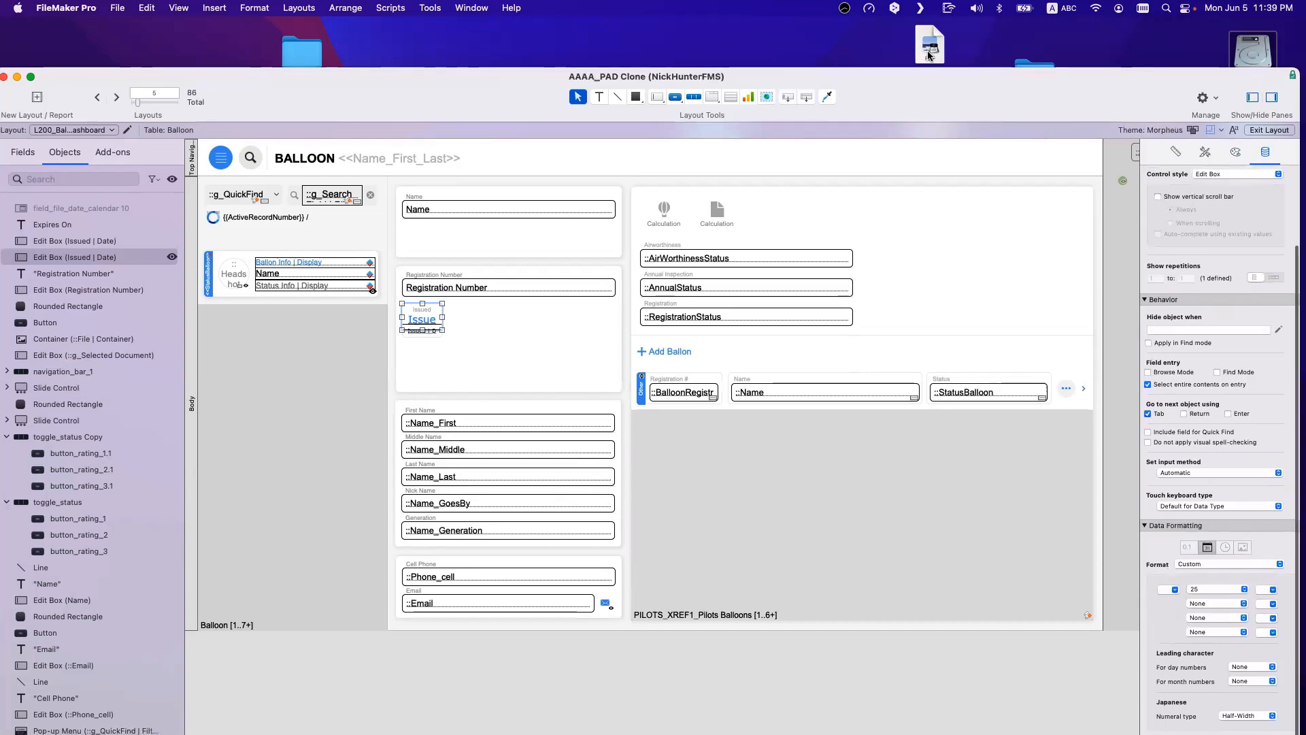
drag(928, 52, 856, 28)
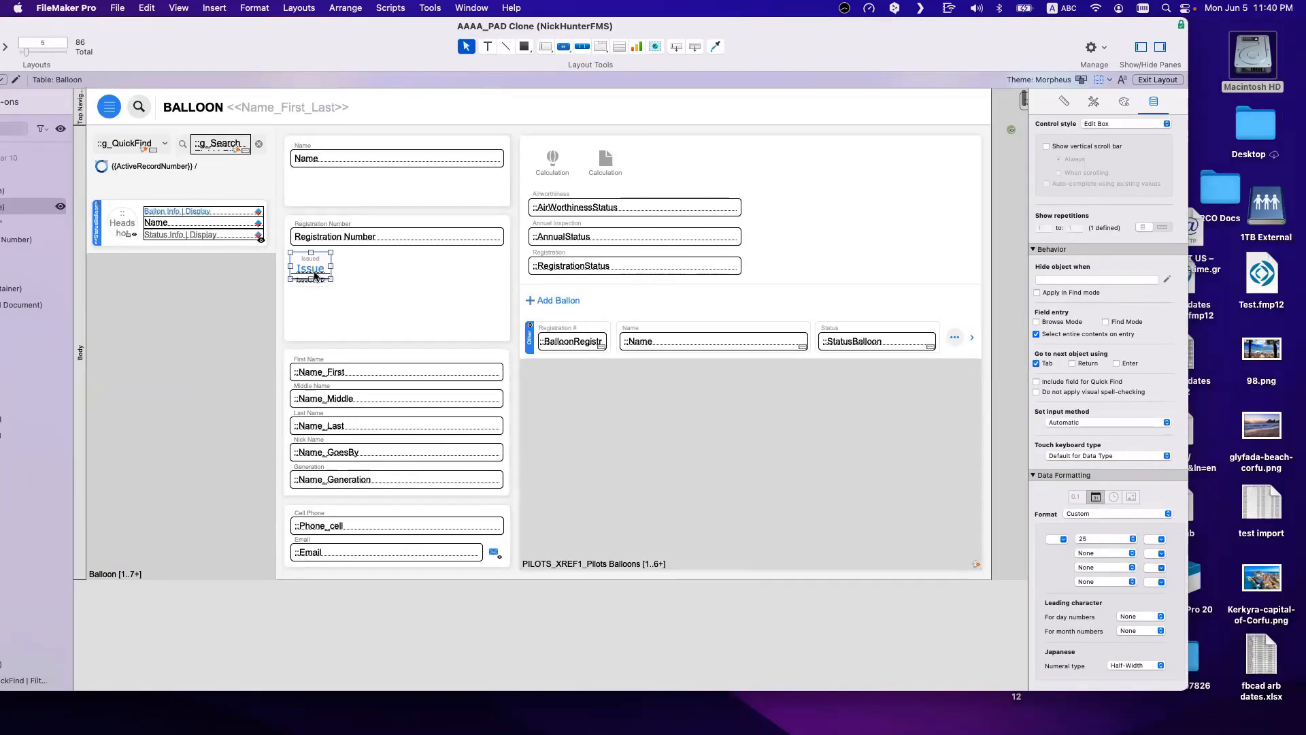
click(1105, 539)
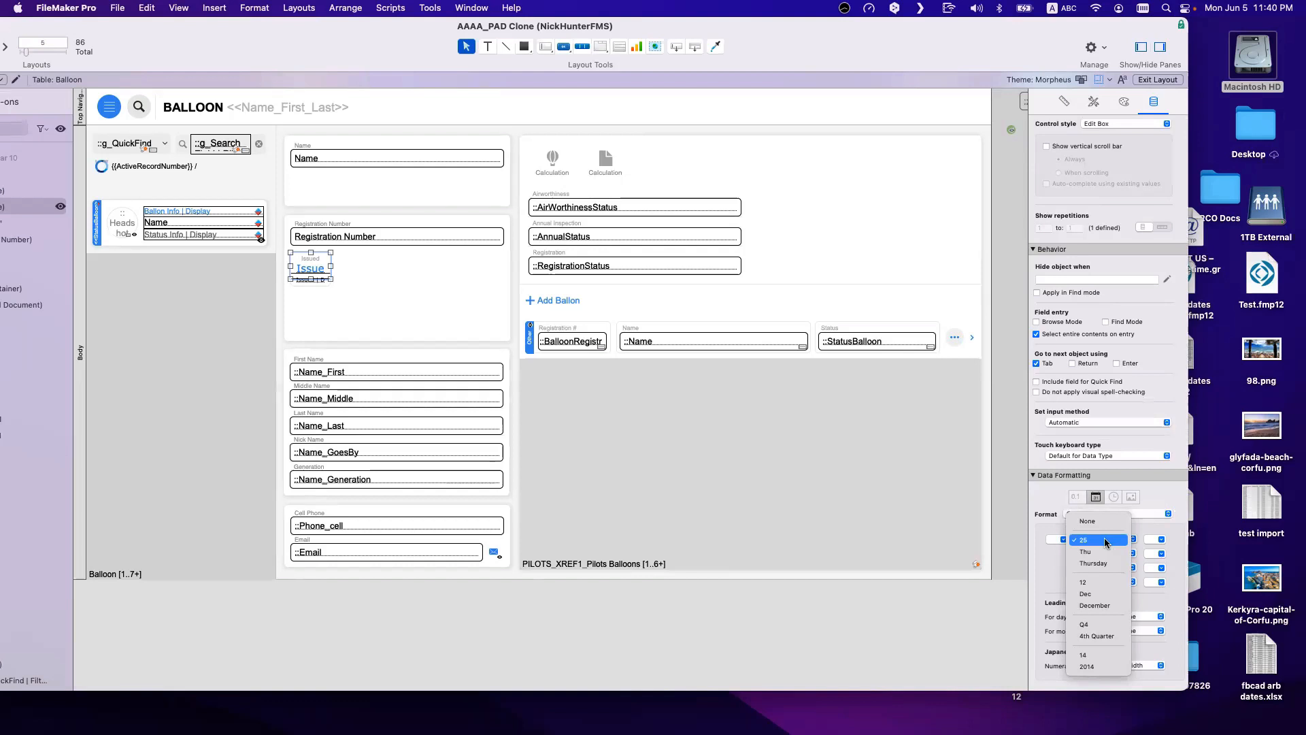
click(1106, 542)
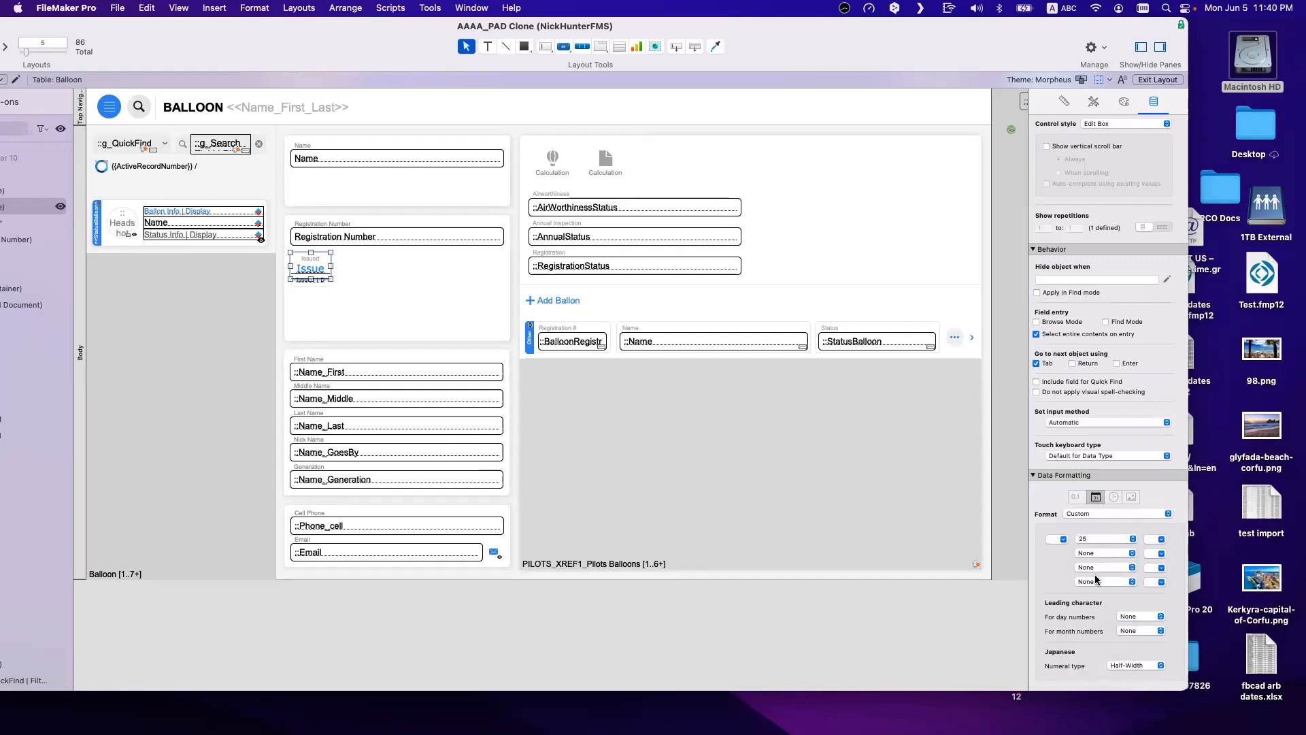
click(1154, 581)
Step: Examine the month and year parts of the custom date format on the month-year Issued field
click(310, 282)
click(319, 283)
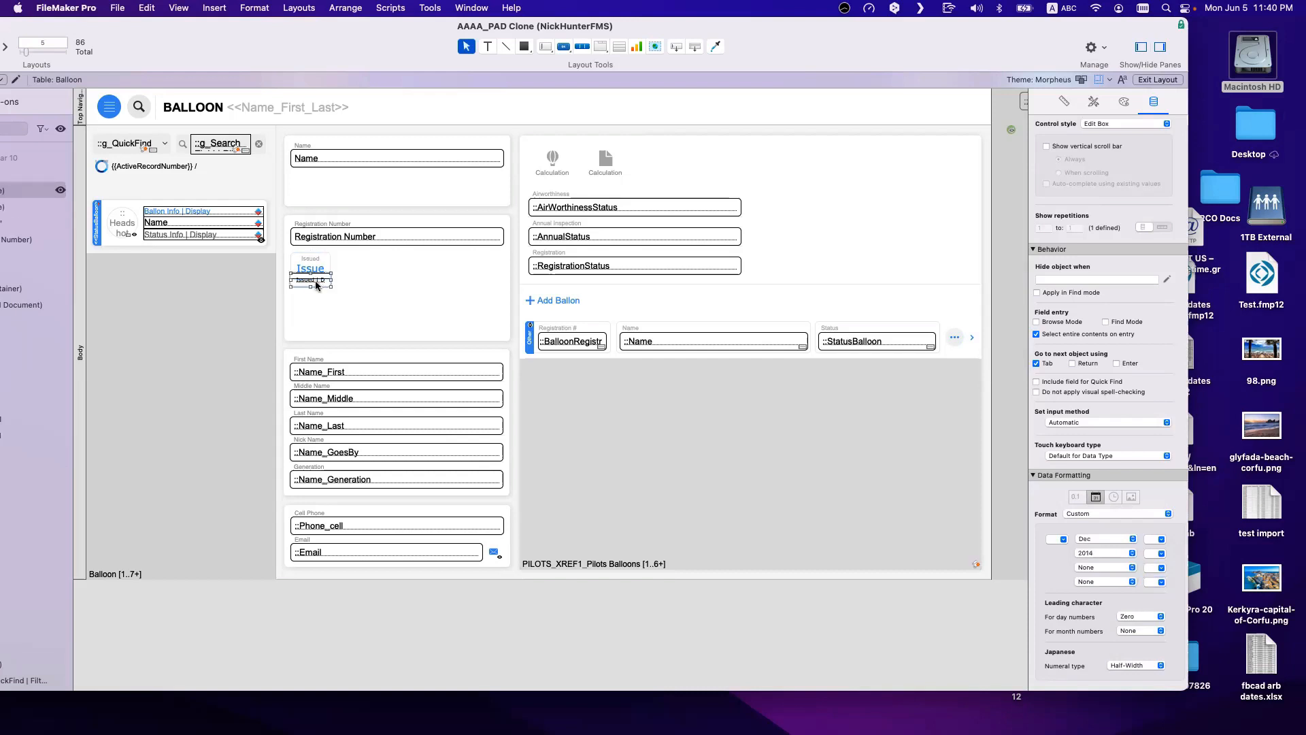
click(1107, 541)
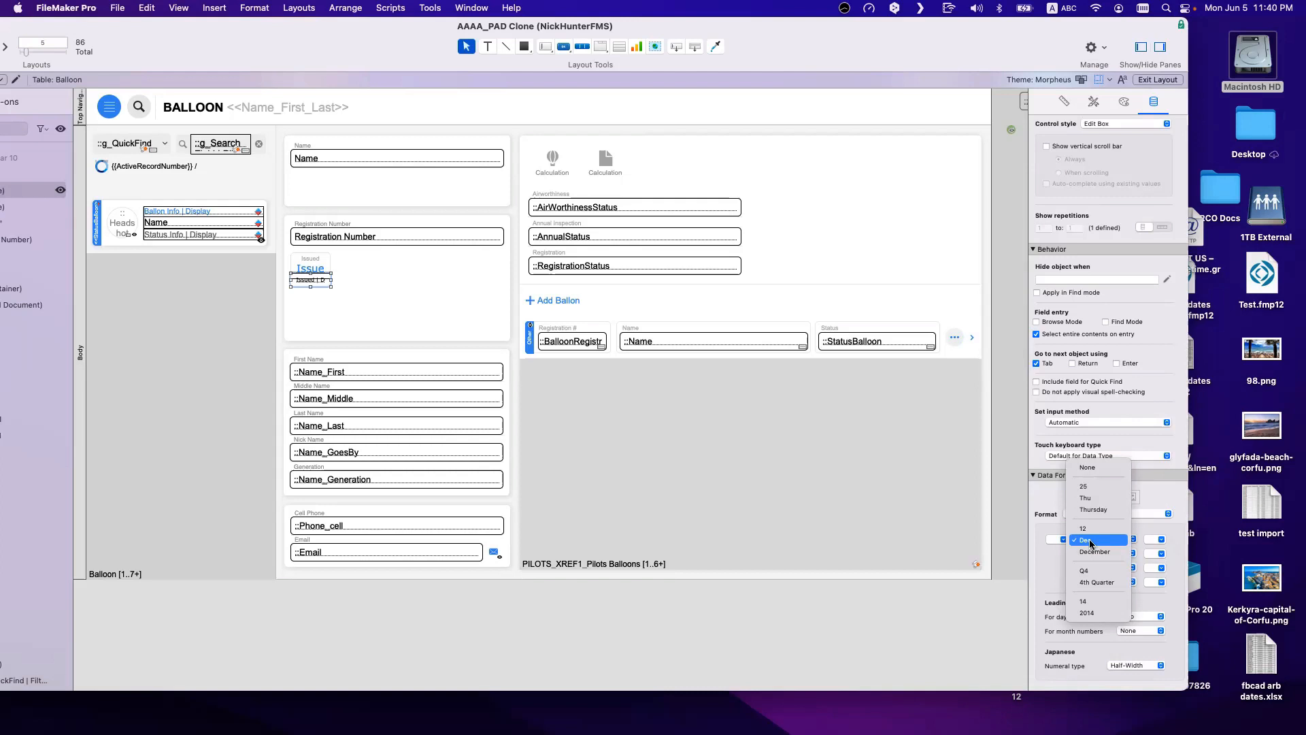
click(1089, 541)
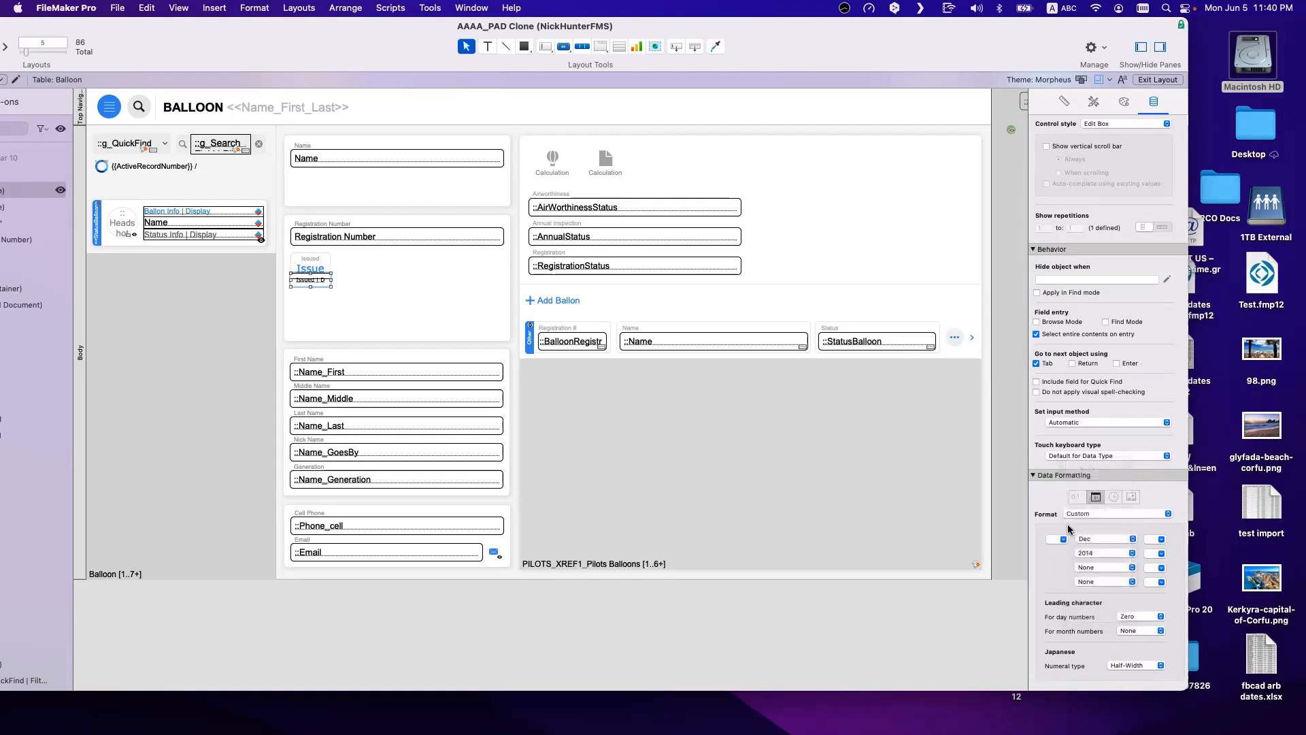
click(1104, 552)
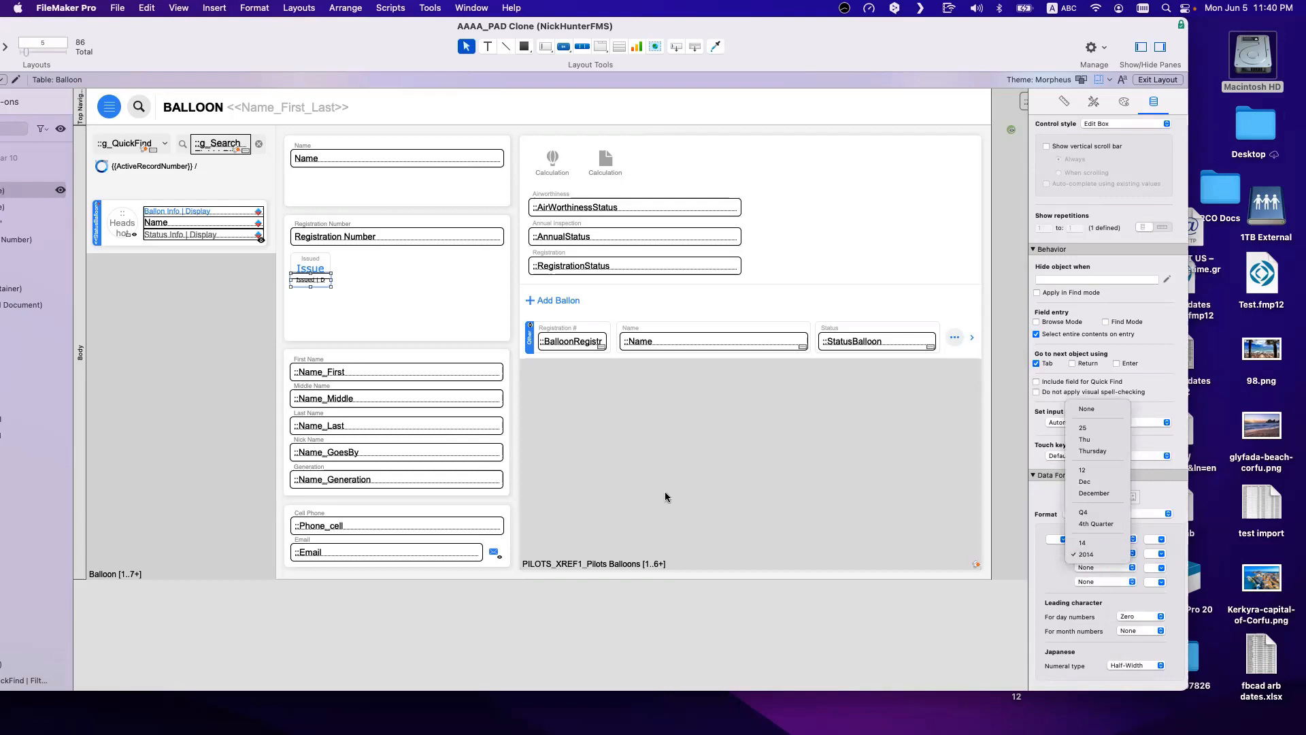
click(352, 373)
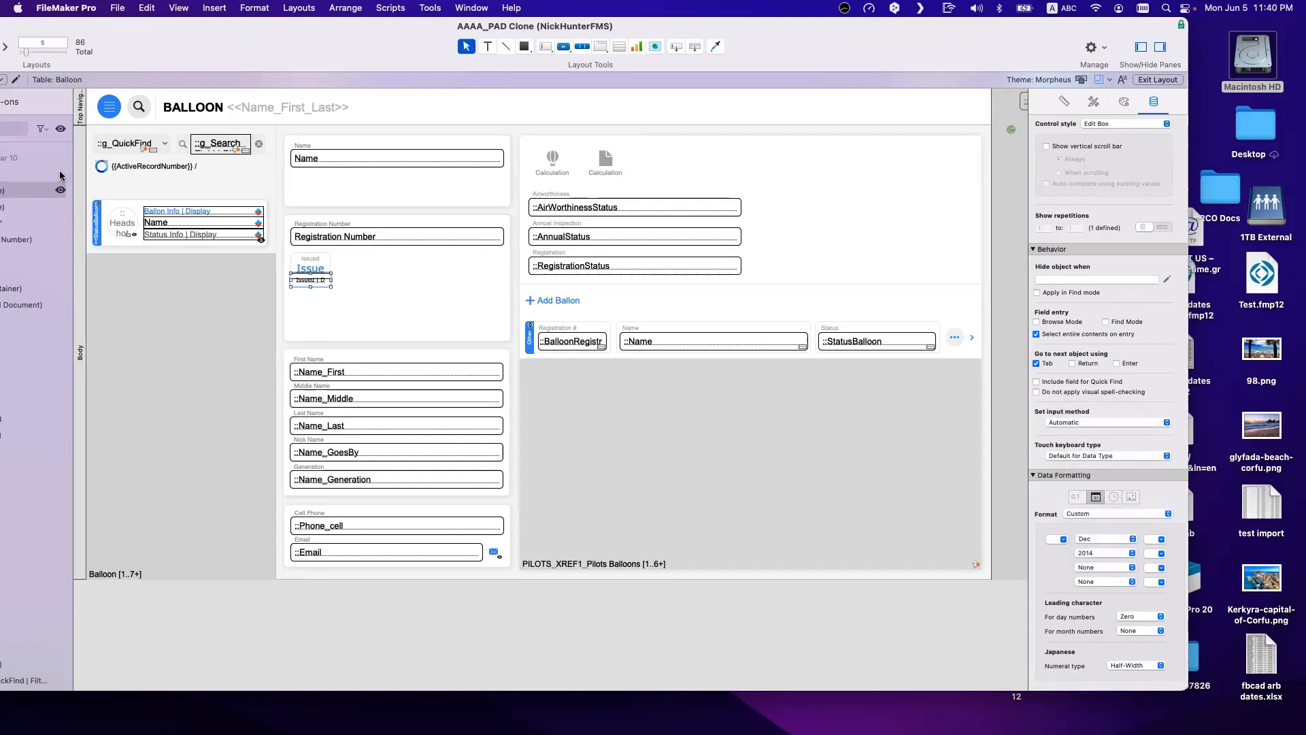
Step: Move the calendar drop-down field off the Issued date fields into the section's empty area and inspect its padding values
click(318, 276)
drag(318, 276, 411, 290)
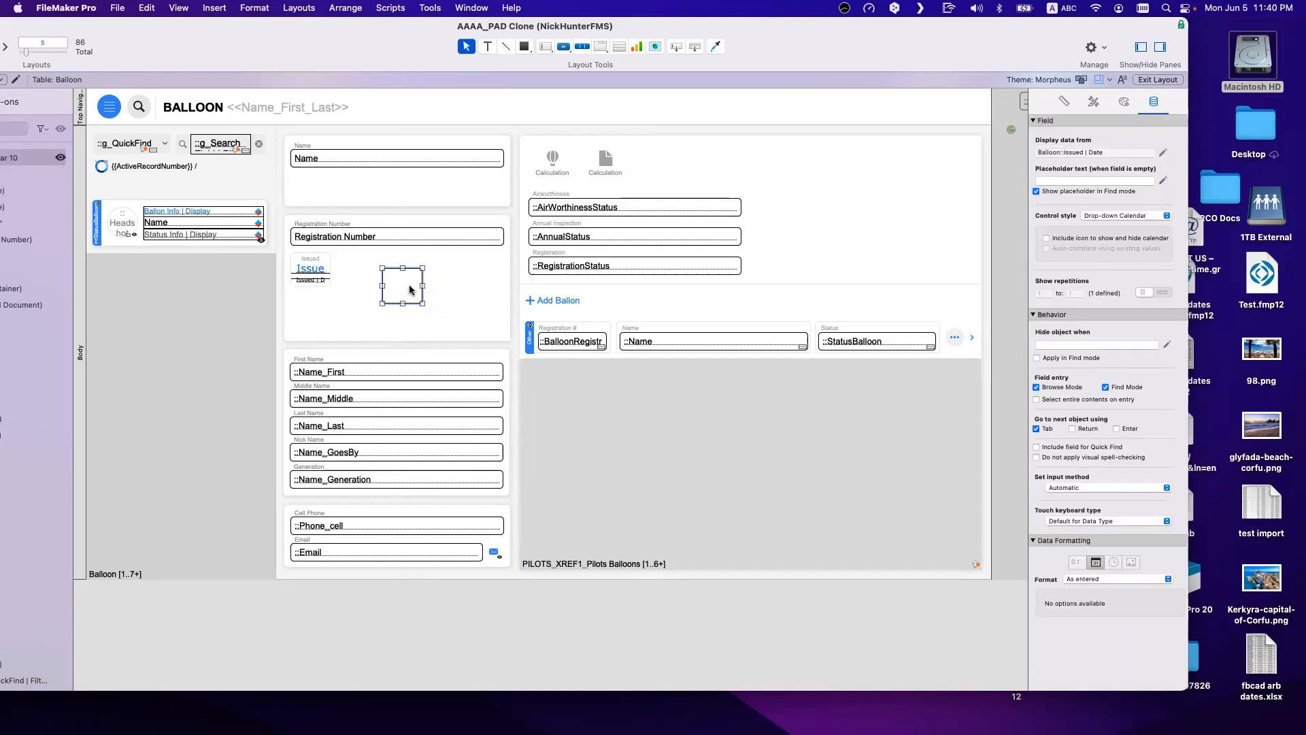
click(1122, 102)
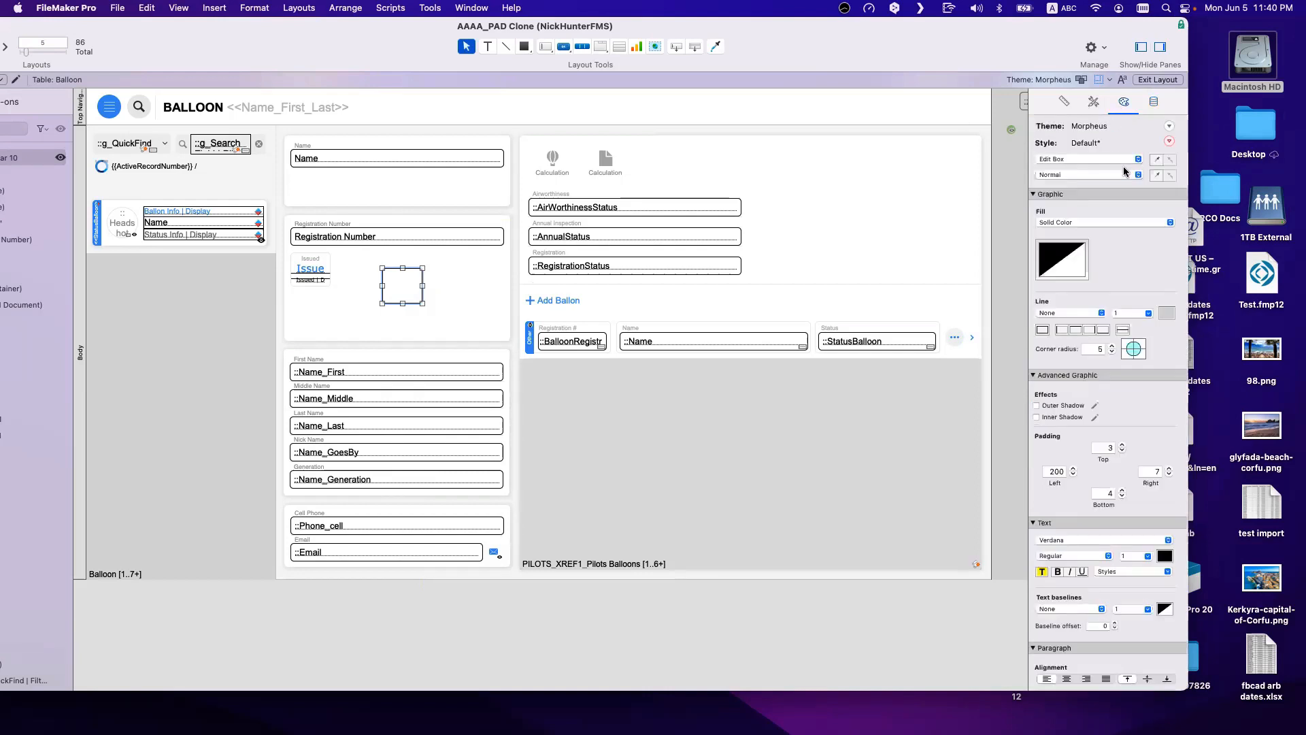
double_click(1055, 472)
click(1104, 448)
click(1052, 472)
click(1104, 448)
click(1057, 473)
Step: Try widening the calendar drop-down field across the neighbouring portal area, and undo the resize
drag(422, 286, 841, 285)
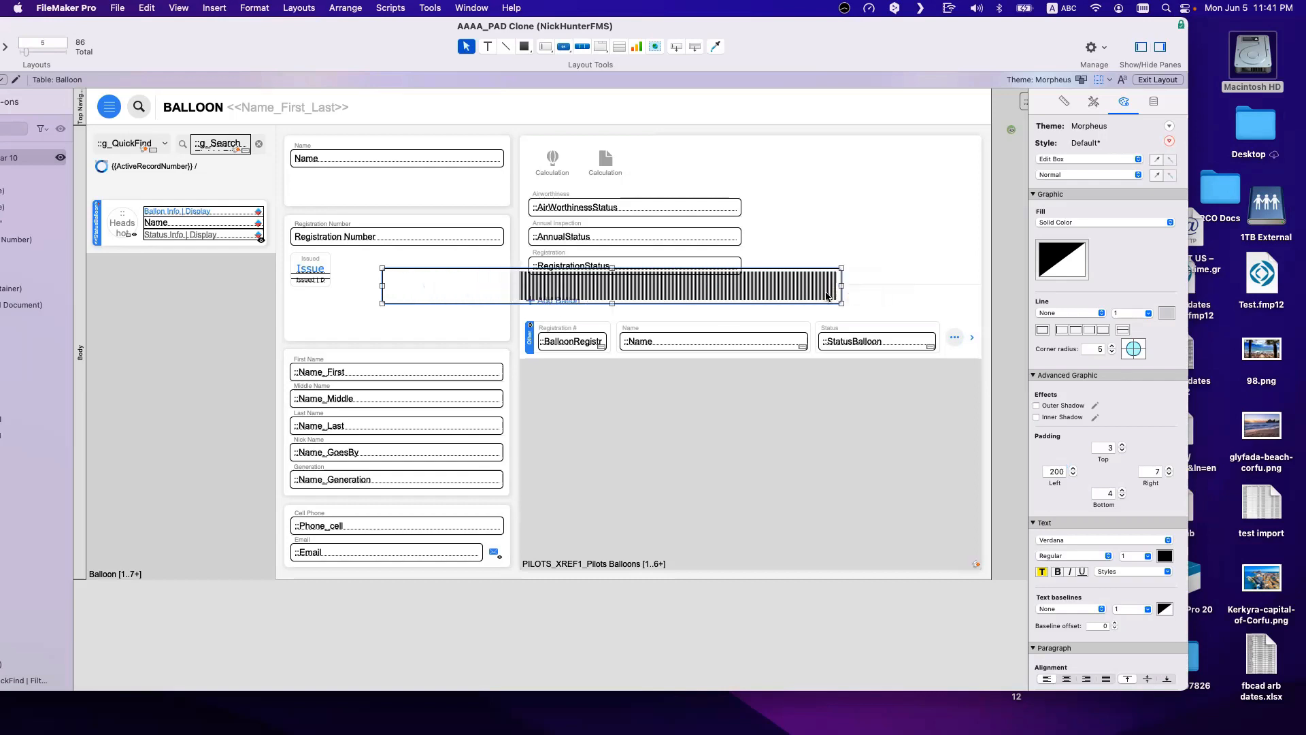
key(super+c)
key(super+v)
key(super+z)
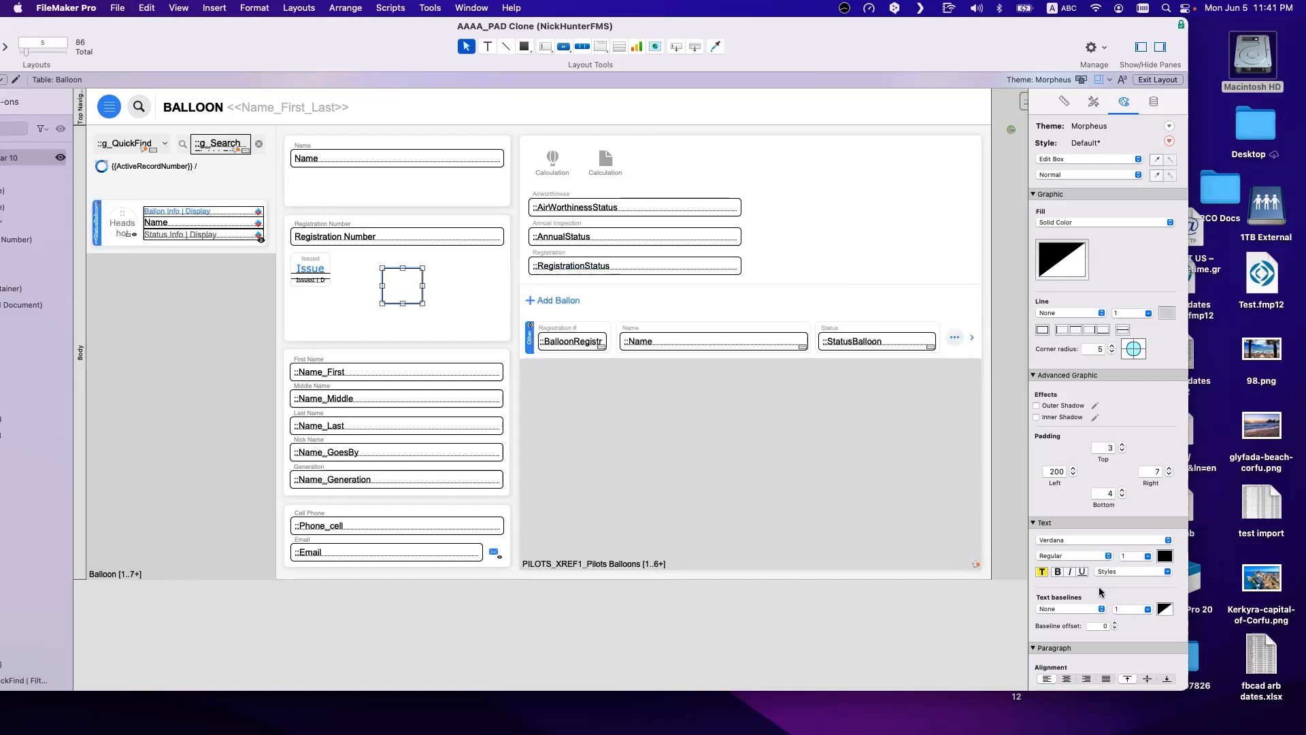
Step: Set the calendar drop-down field's text size to 12
click(1135, 557)
text(12)
key(Return)
click(971, 513)
click(421, 288)
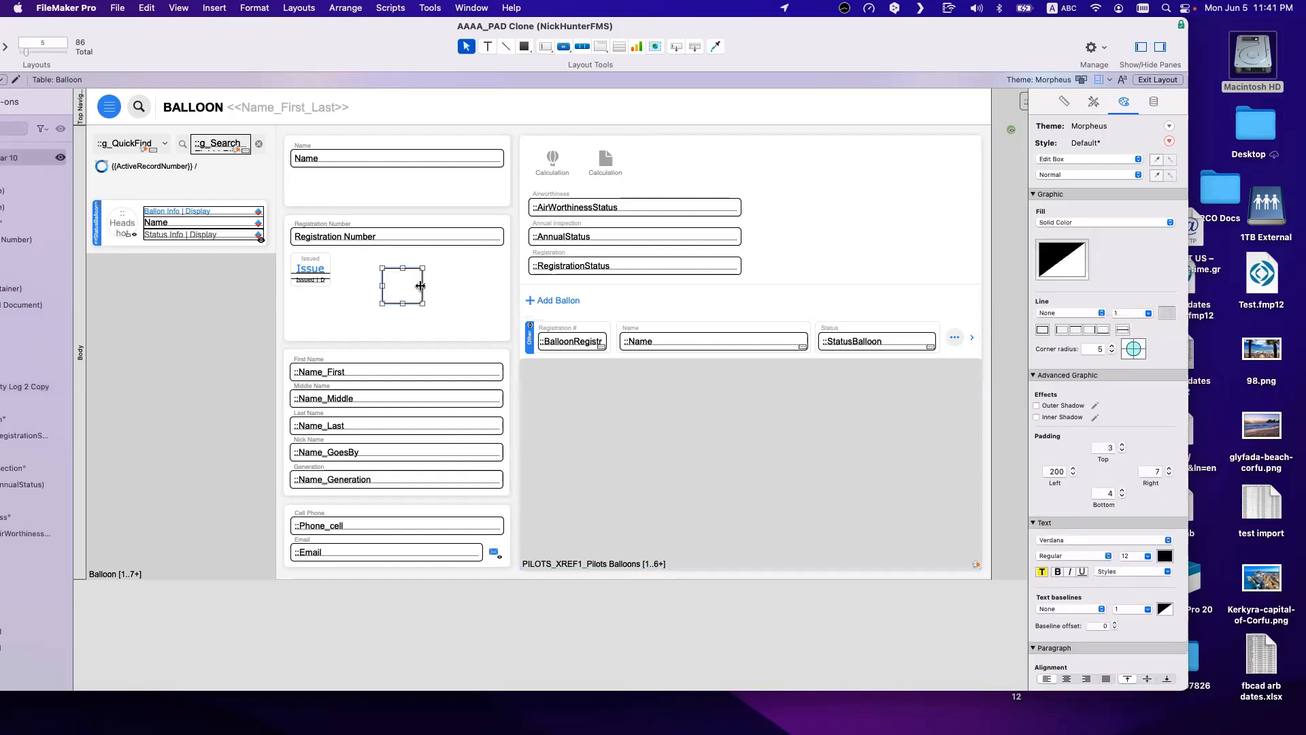
Step: Widen the calendar drop-down field to demonstrate how the left padding offsets its text, and undo the changes
drag(420, 286, 464, 288)
drag(394, 301, 618, 317)
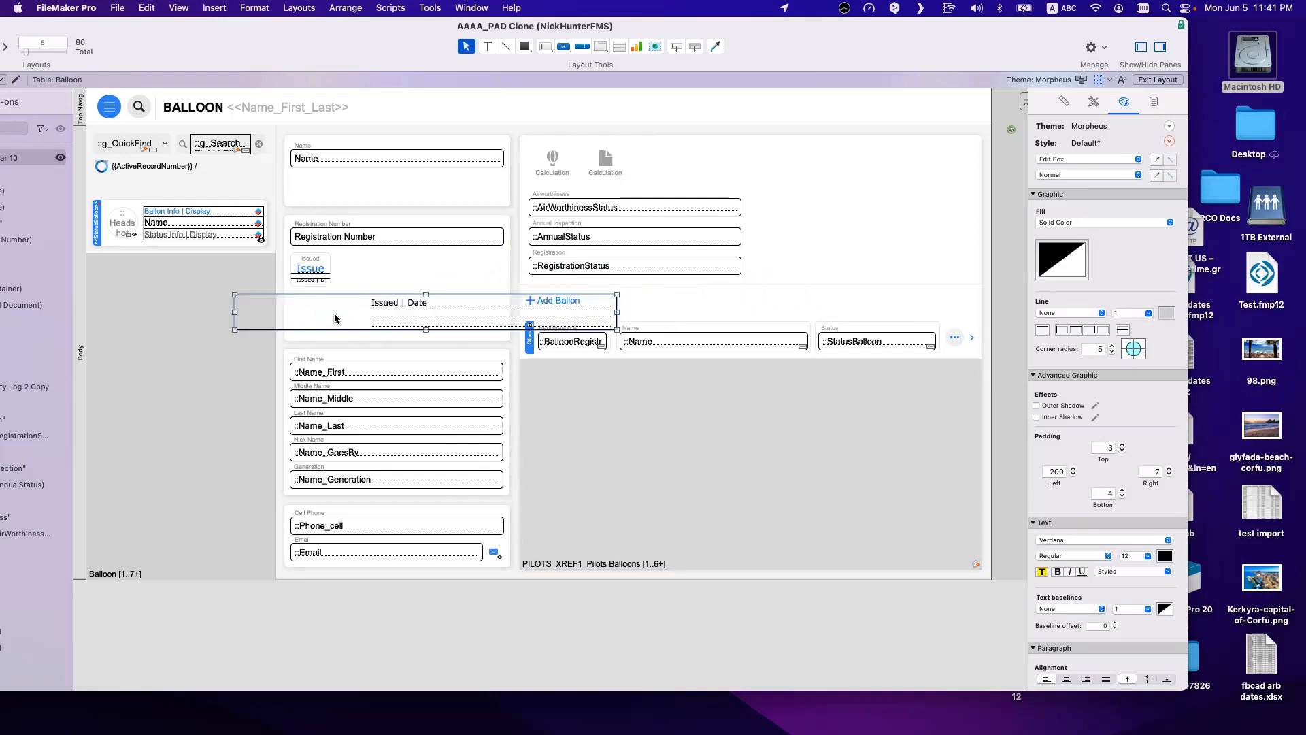
key(super+z)
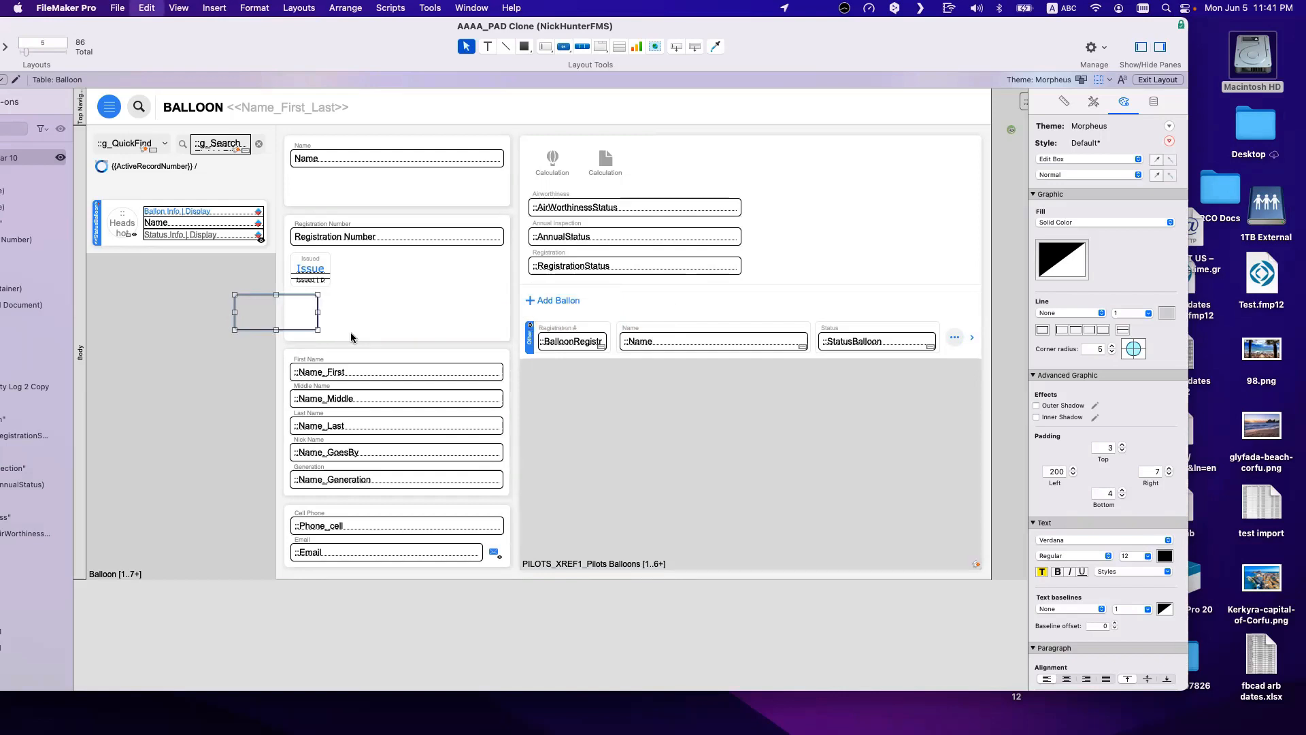
key(super+z)
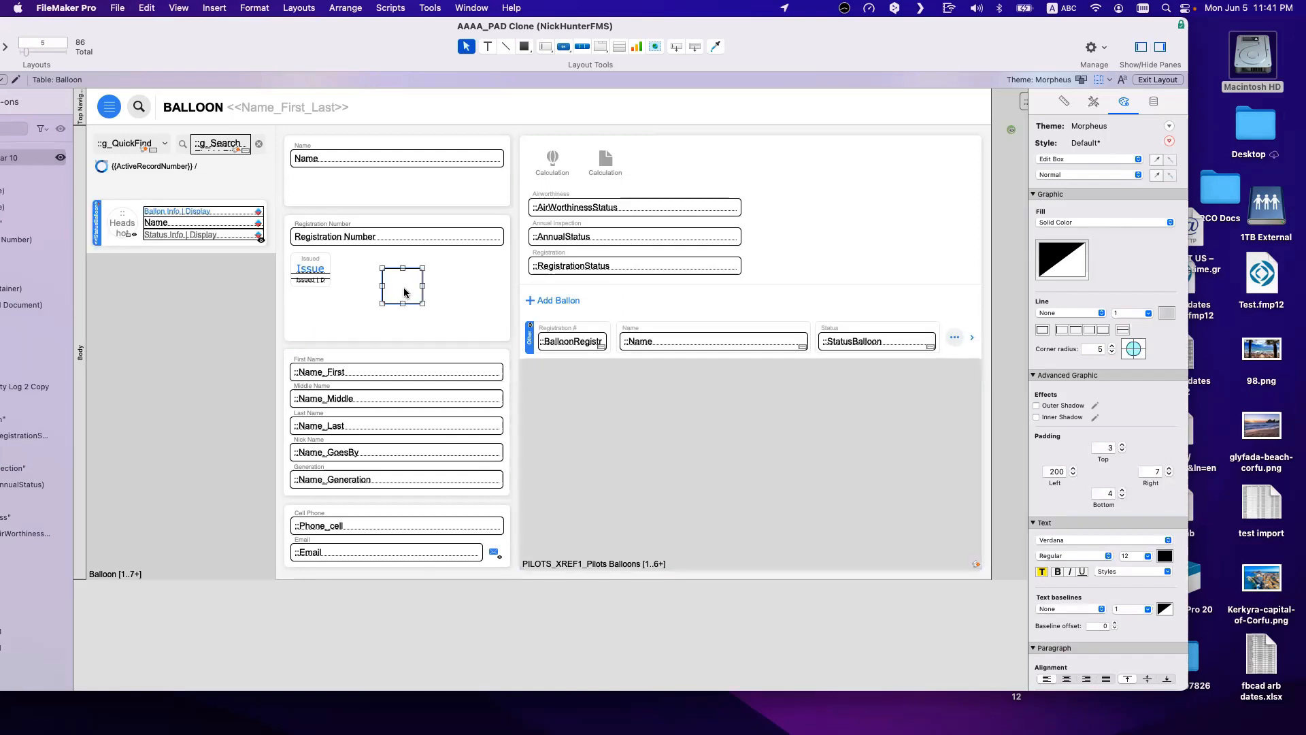
Step: Move the calendar drop-down field back over the Issued date fields and nudge it into exact alignment with them
drag(401, 290, 315, 277)
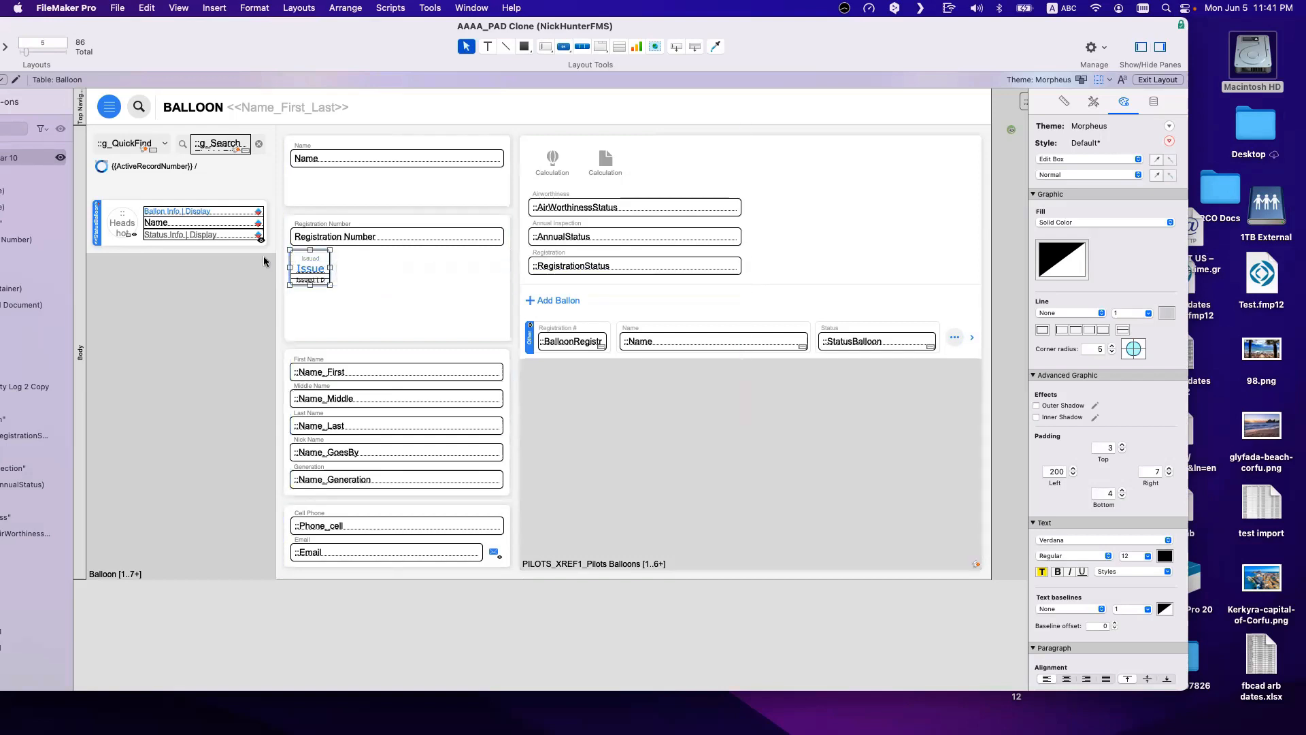
key(Down)
key(Down)
key(Down)
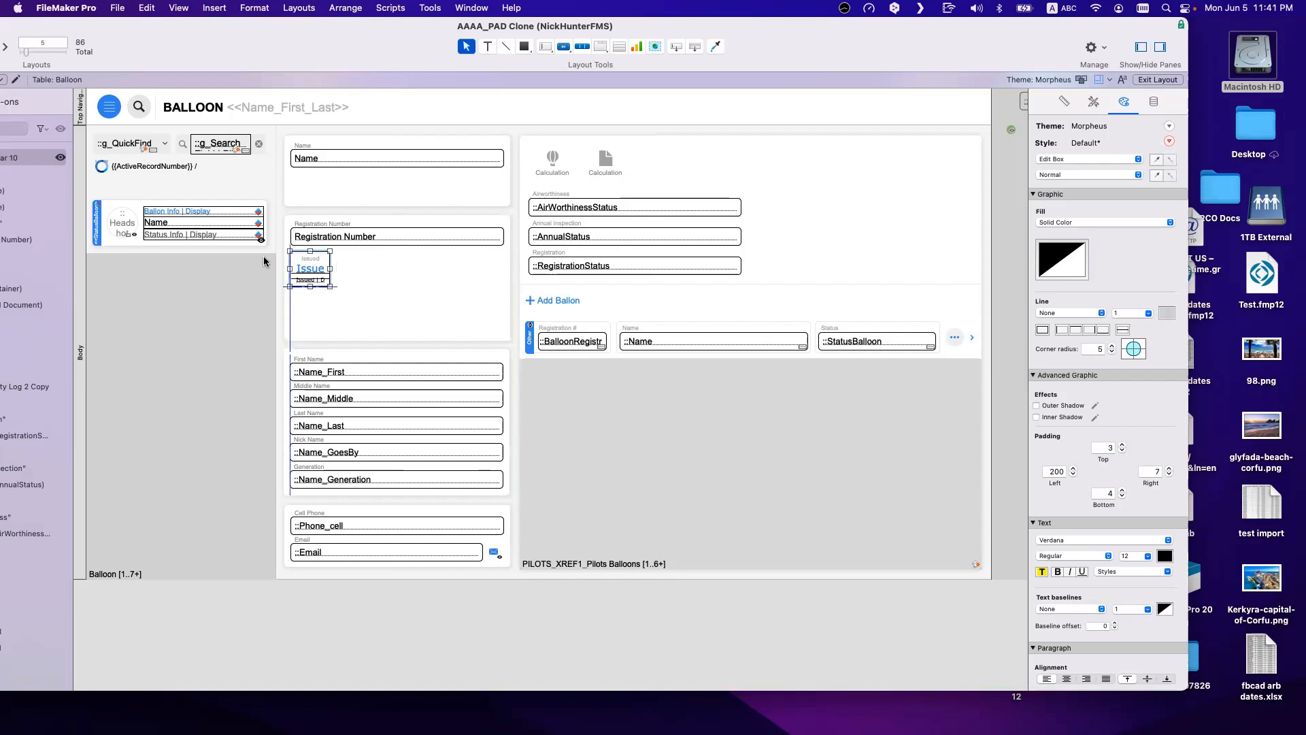
click(300, 297)
click(312, 274)
drag(312, 275, 312, 274)
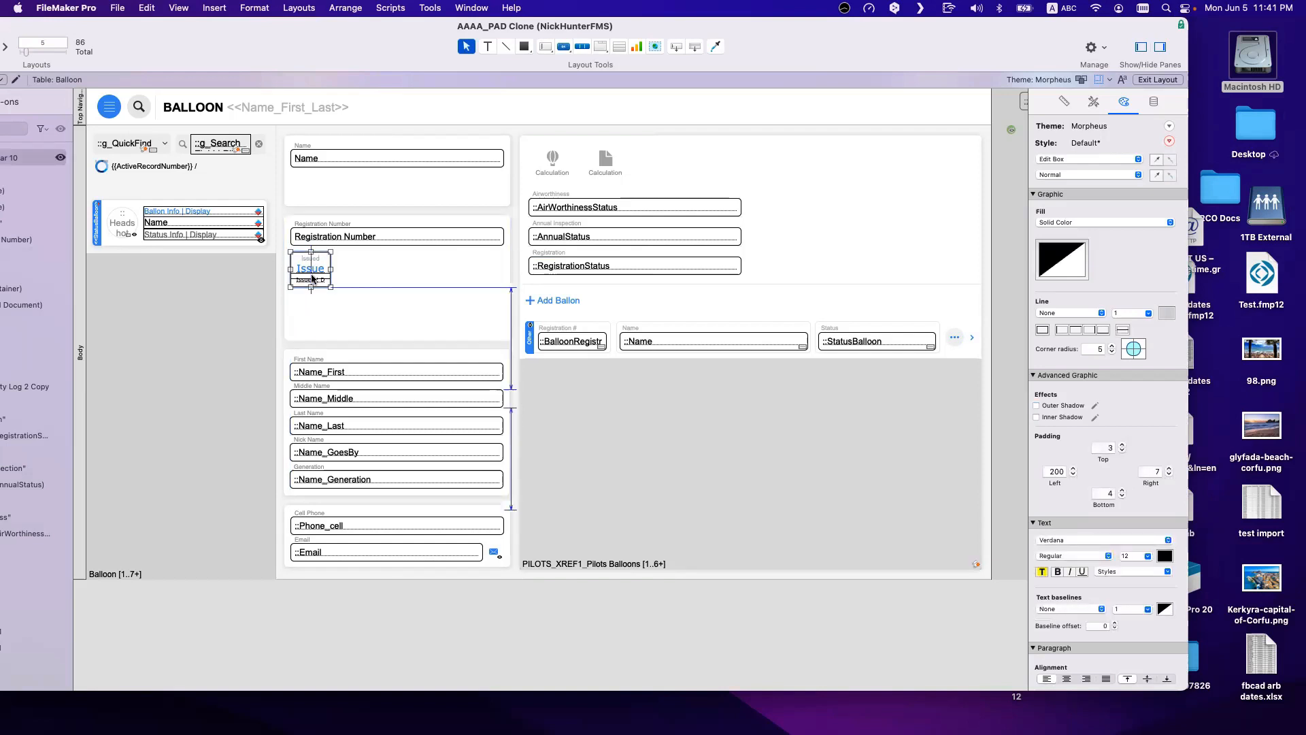
click(347, 308)
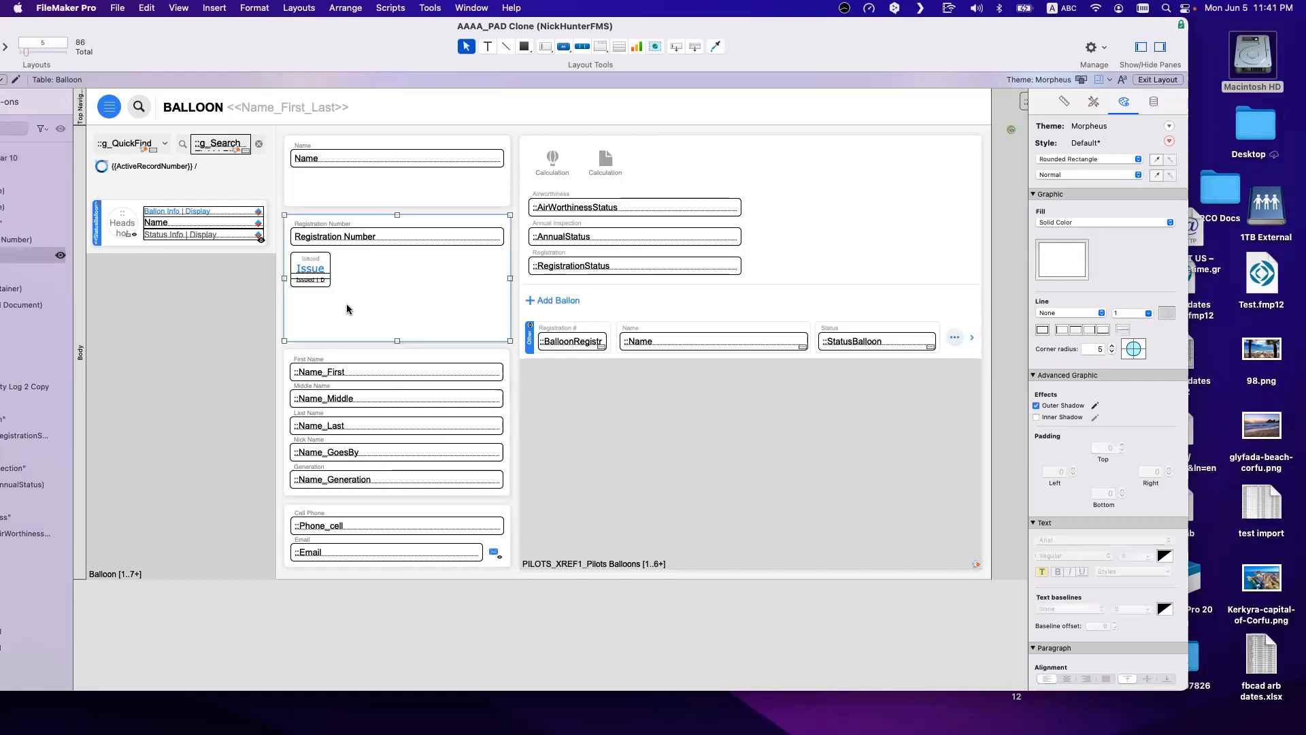
click(309, 277)
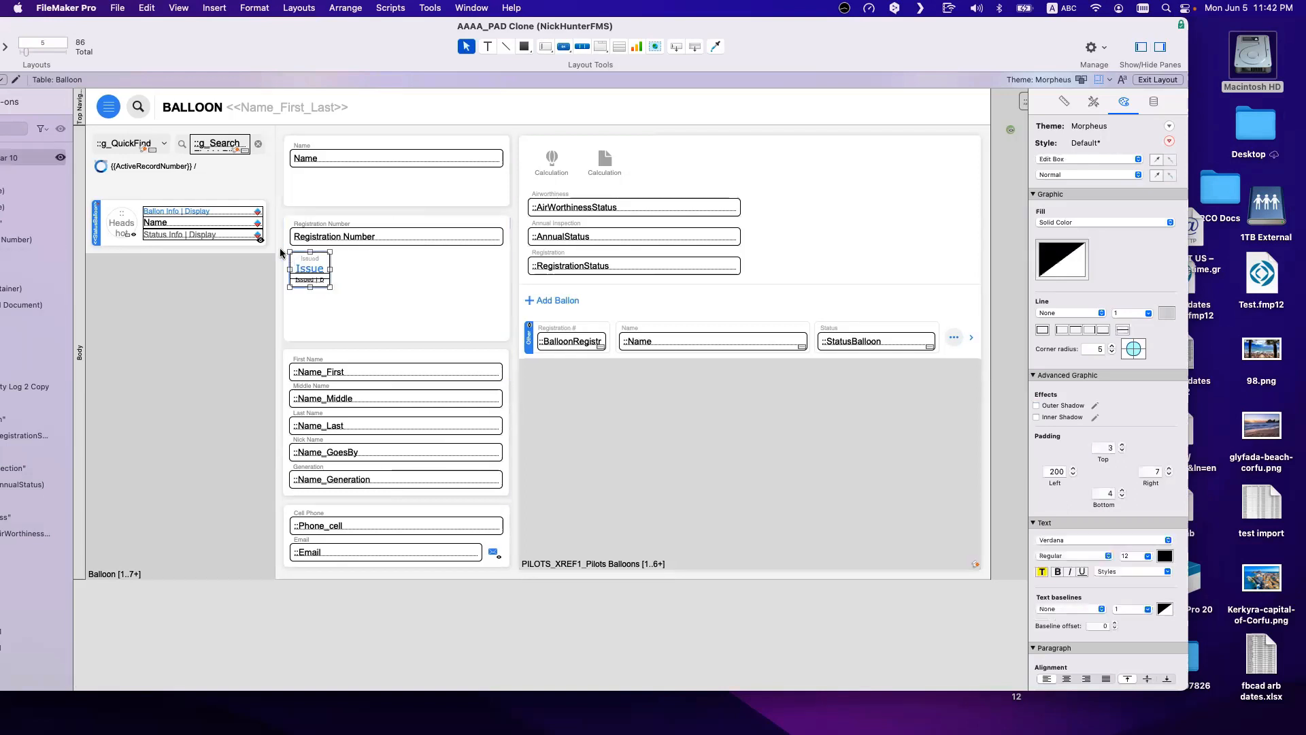
Step: Duplicate the Issued label, date fields and calendar overlay, and place the copy beside the original in the registration section
drag(281, 247, 355, 275)
drag(352, 44, 469, 43)
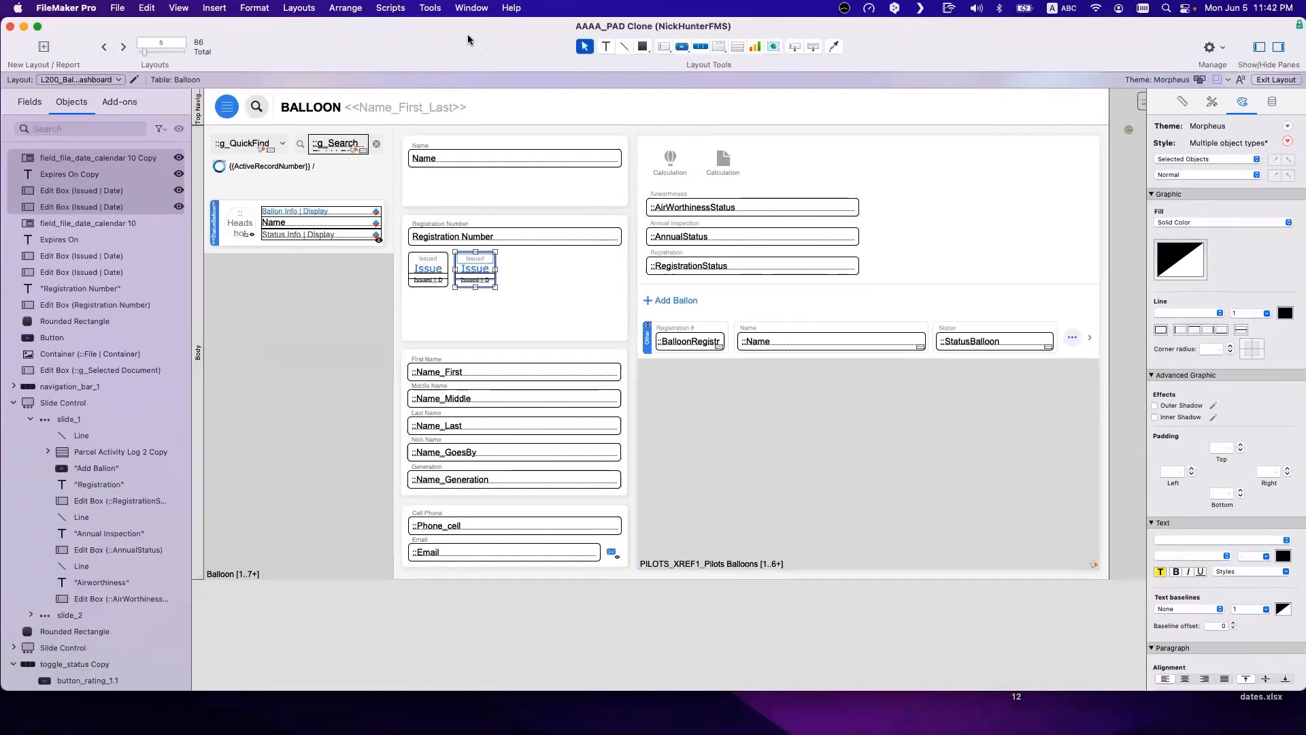
click(515, 301)
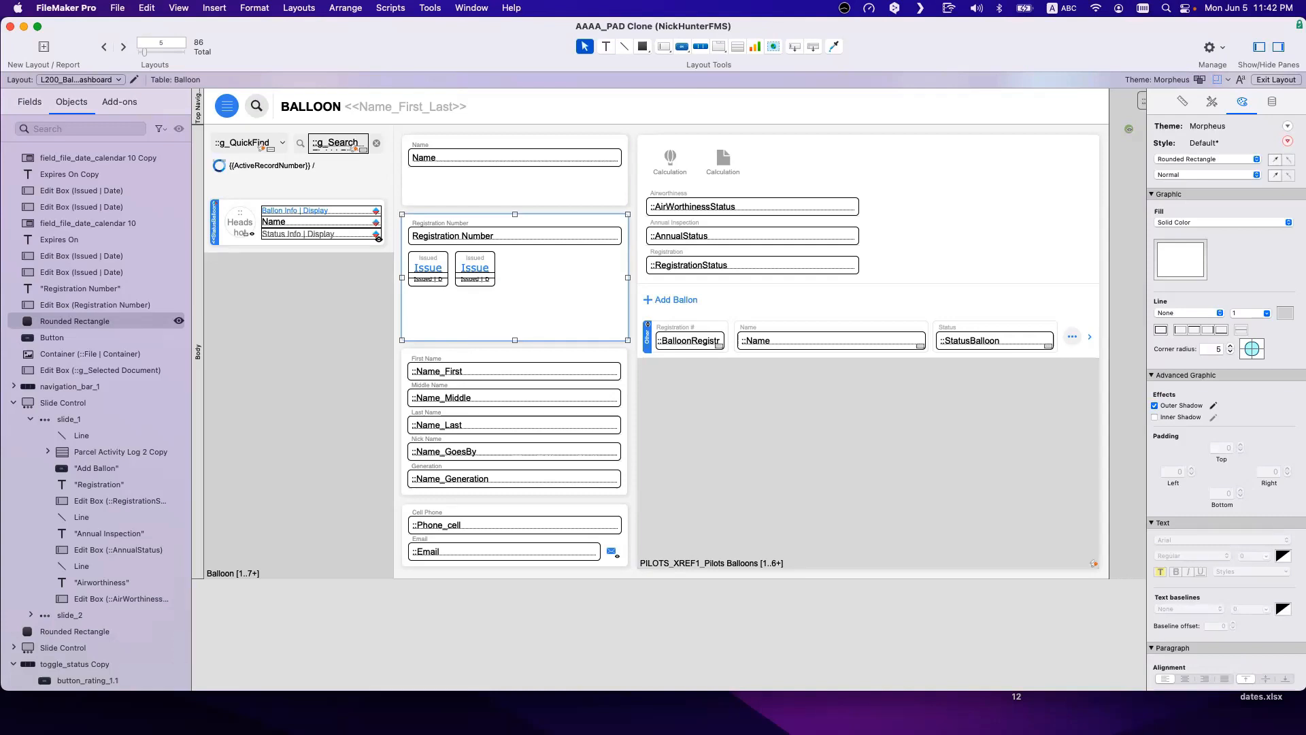
Step: Assign the Expire Printed | Date field to the copied calendar drop-down
click(480, 262)
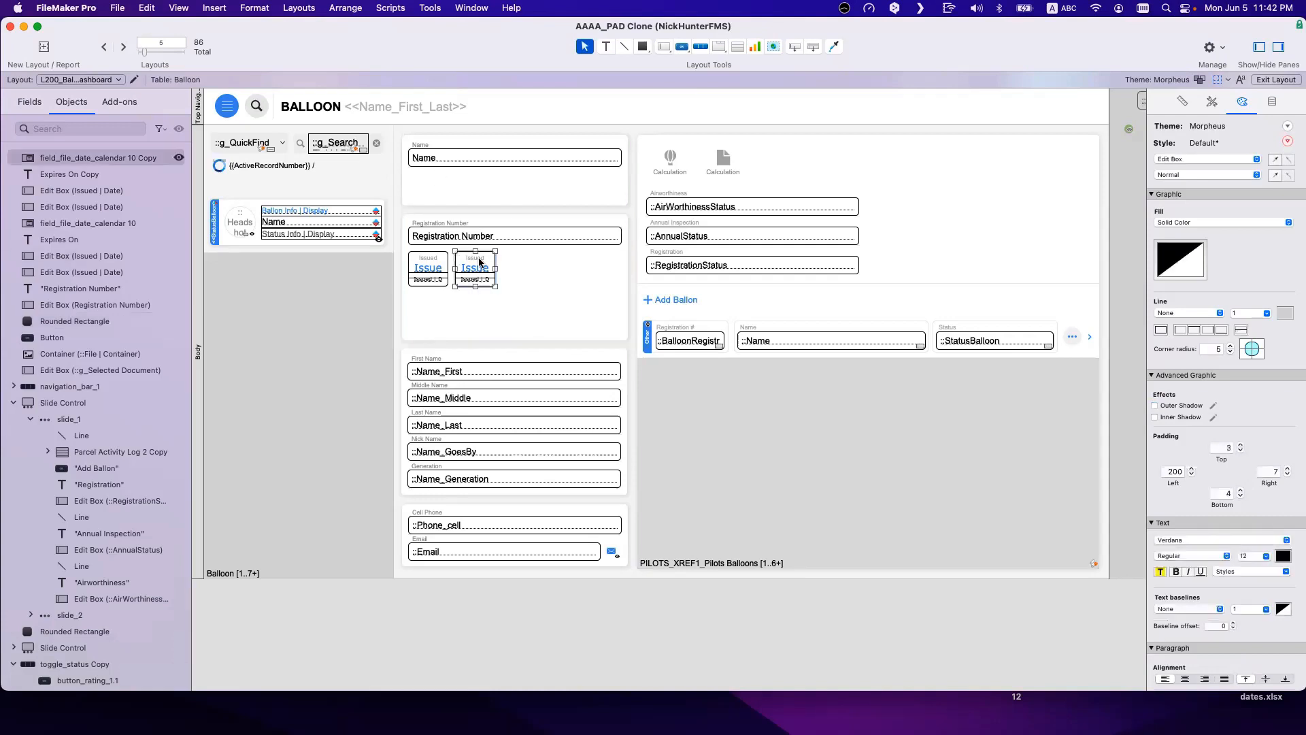
double_click(480, 262)
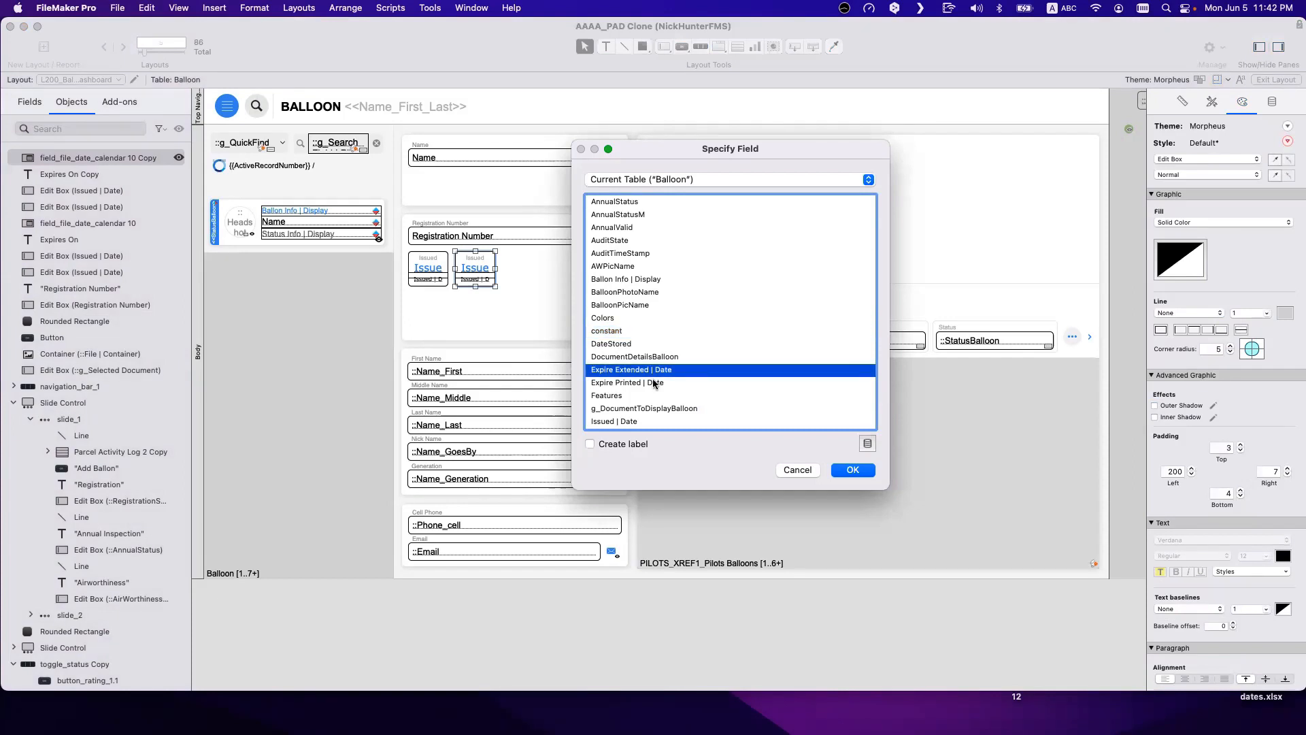
double_click(654, 383)
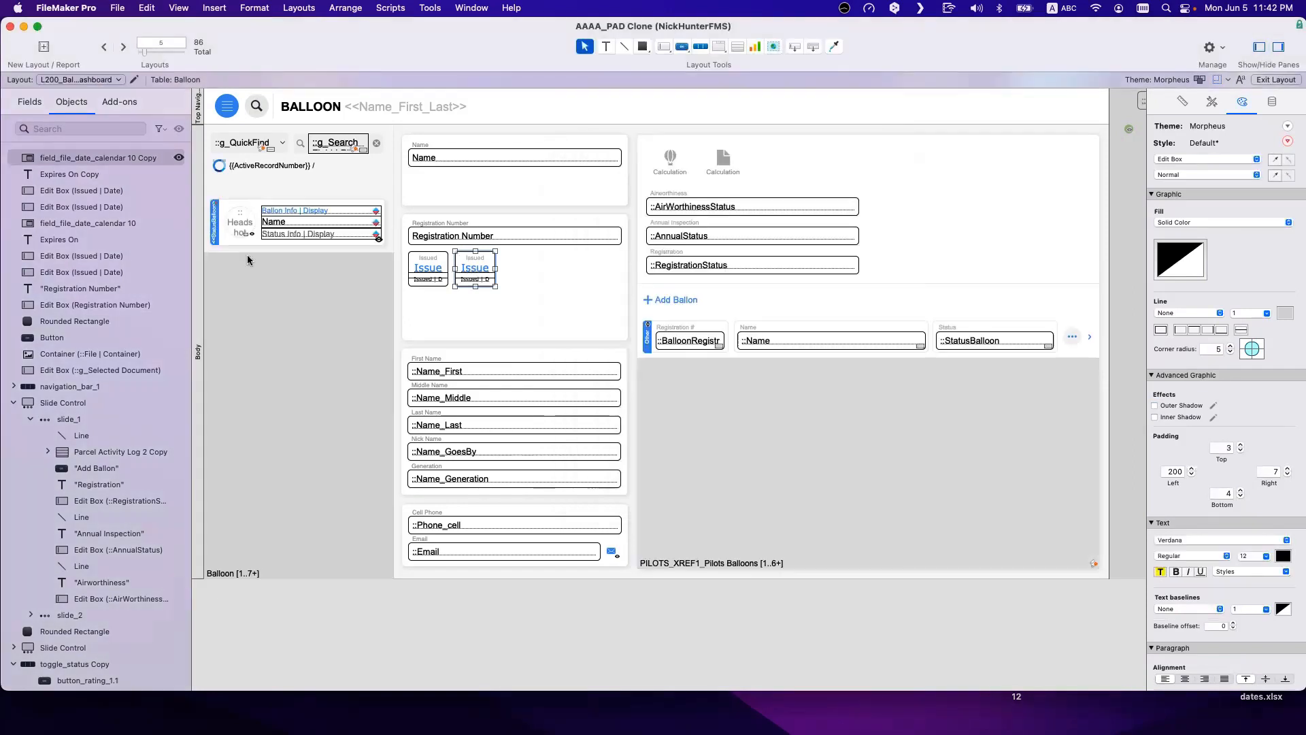
Step: Hide the copied calendar drop-down on the layout and change the copied label beneath it to Expired
click(179, 158)
double_click(472, 259)
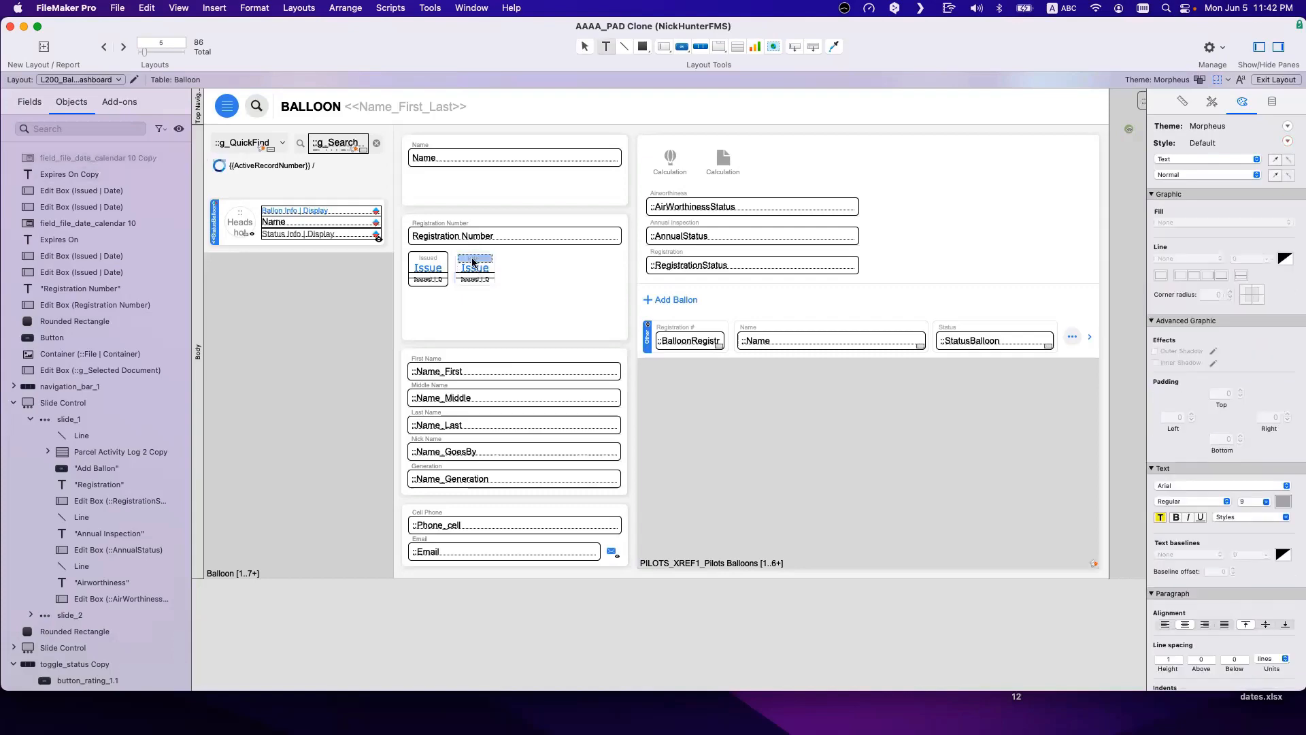
key(BackSpace)
text(Expired)
Step: Assign the Expire Printed | Date field to the large blue date field under the Expired label
scroll(525, 257, right, 1)
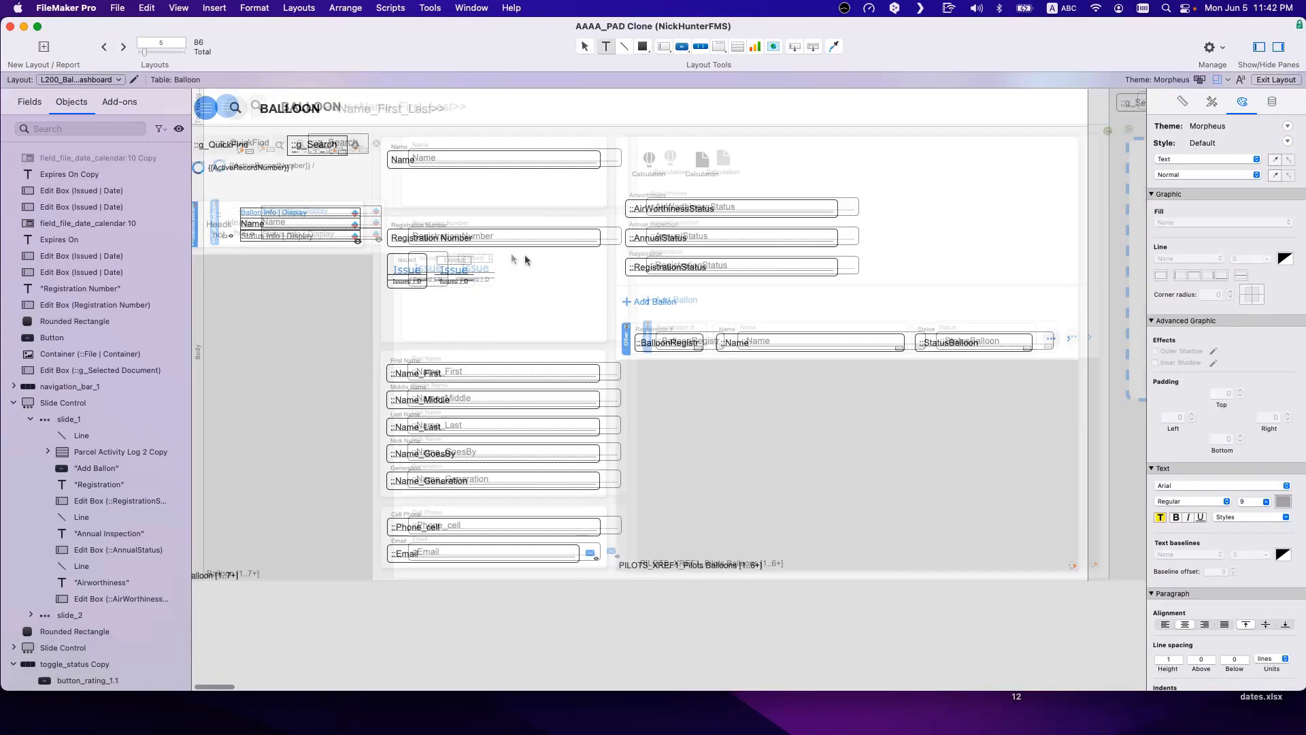
double_click(461, 270)
click(633, 320)
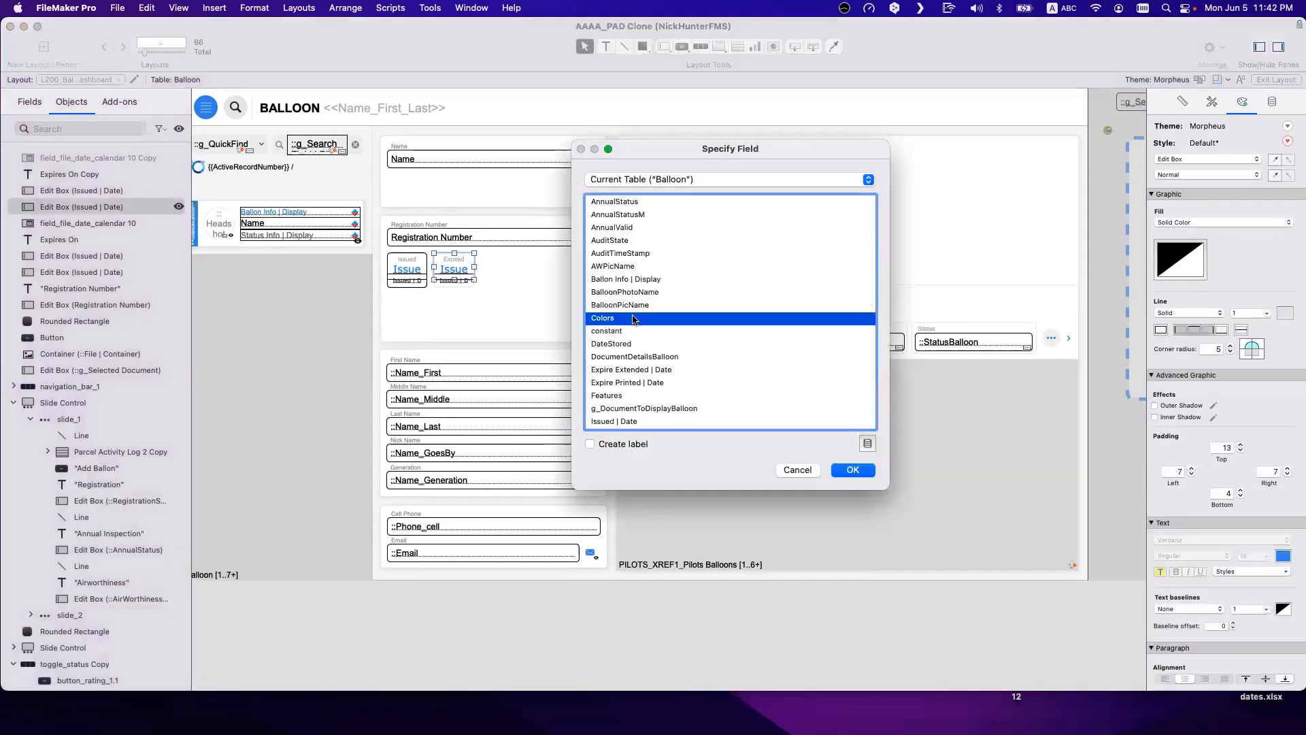
key(e)
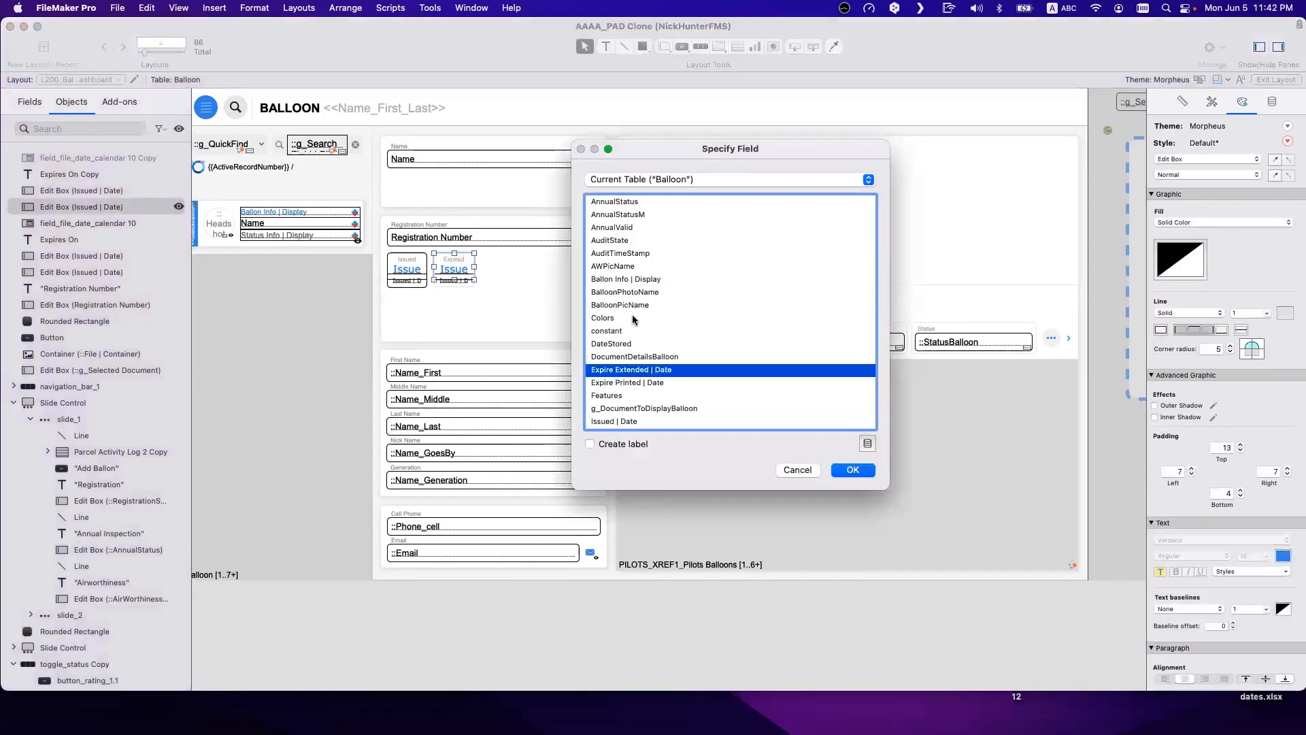
double_click(650, 374)
double_click(455, 270)
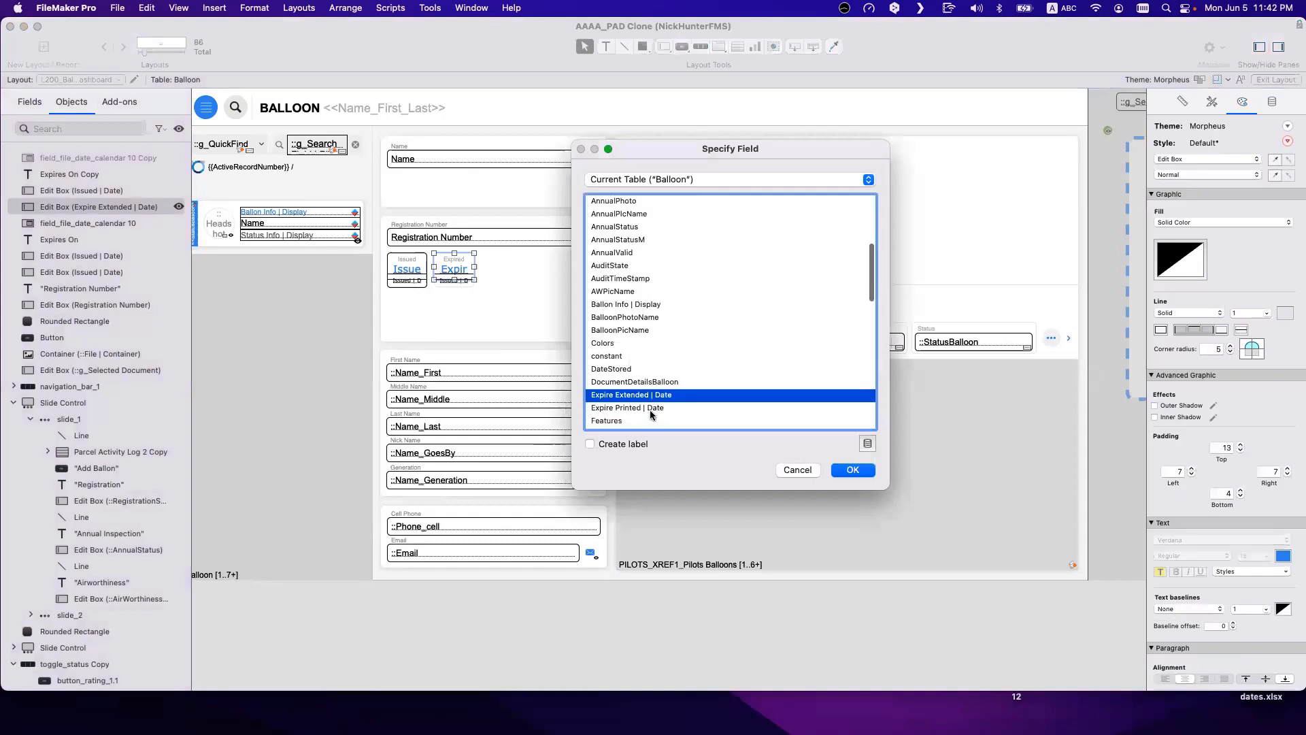
double_click(652, 408)
Step: Assign the Expire Printed | Date field to the small lower date field of the Expired group
click(465, 282)
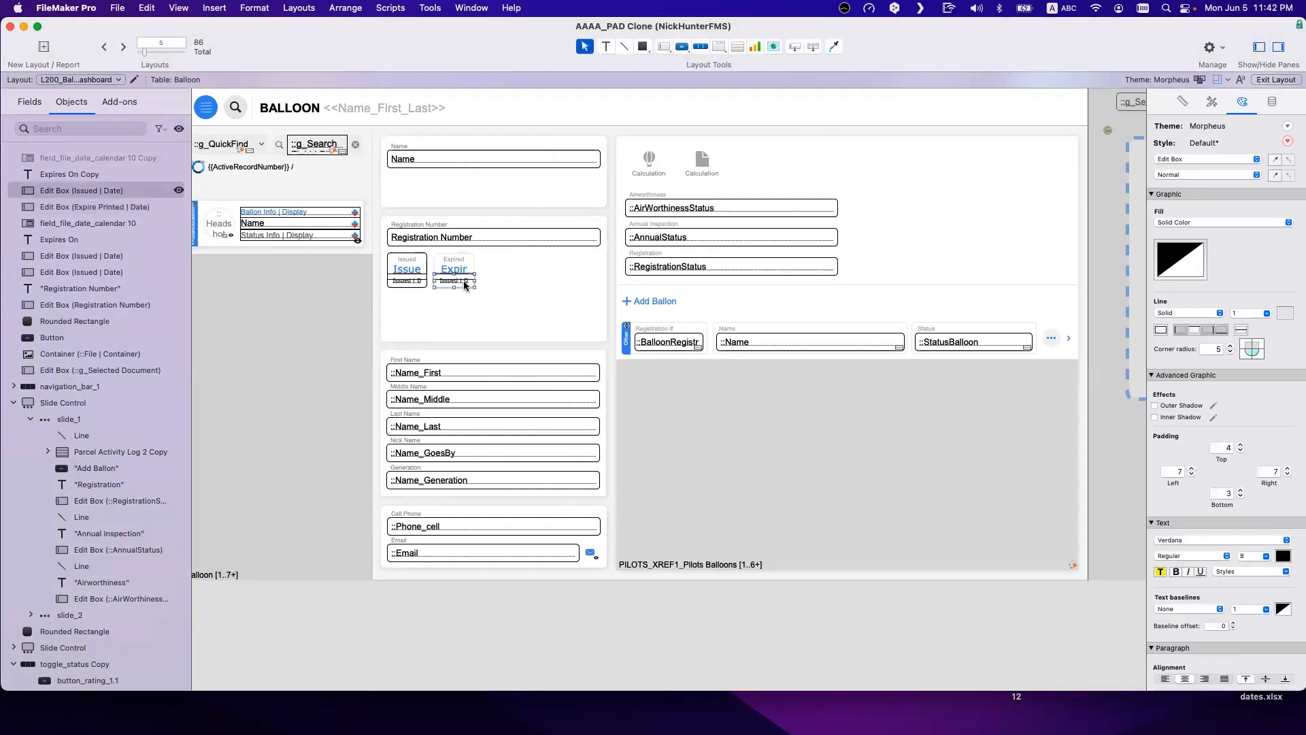
double_click(464, 281)
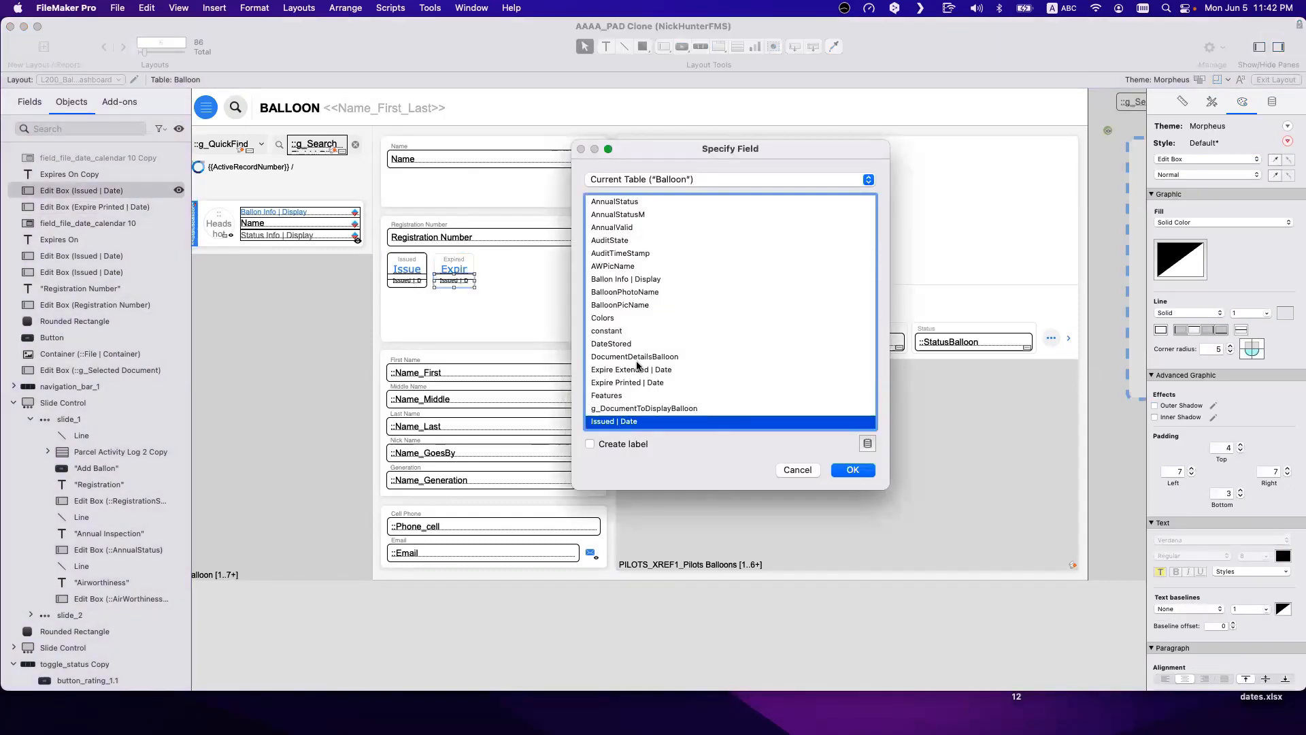
click(639, 370)
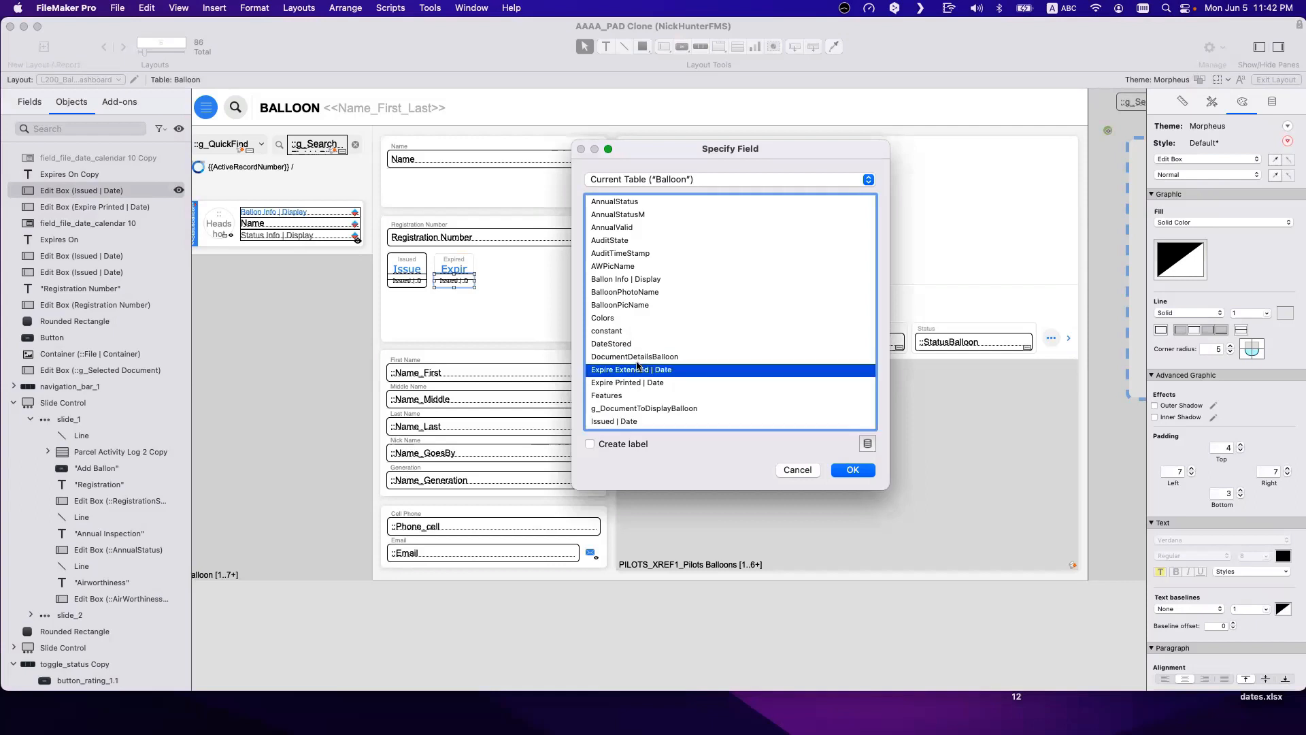
double_click(639, 382)
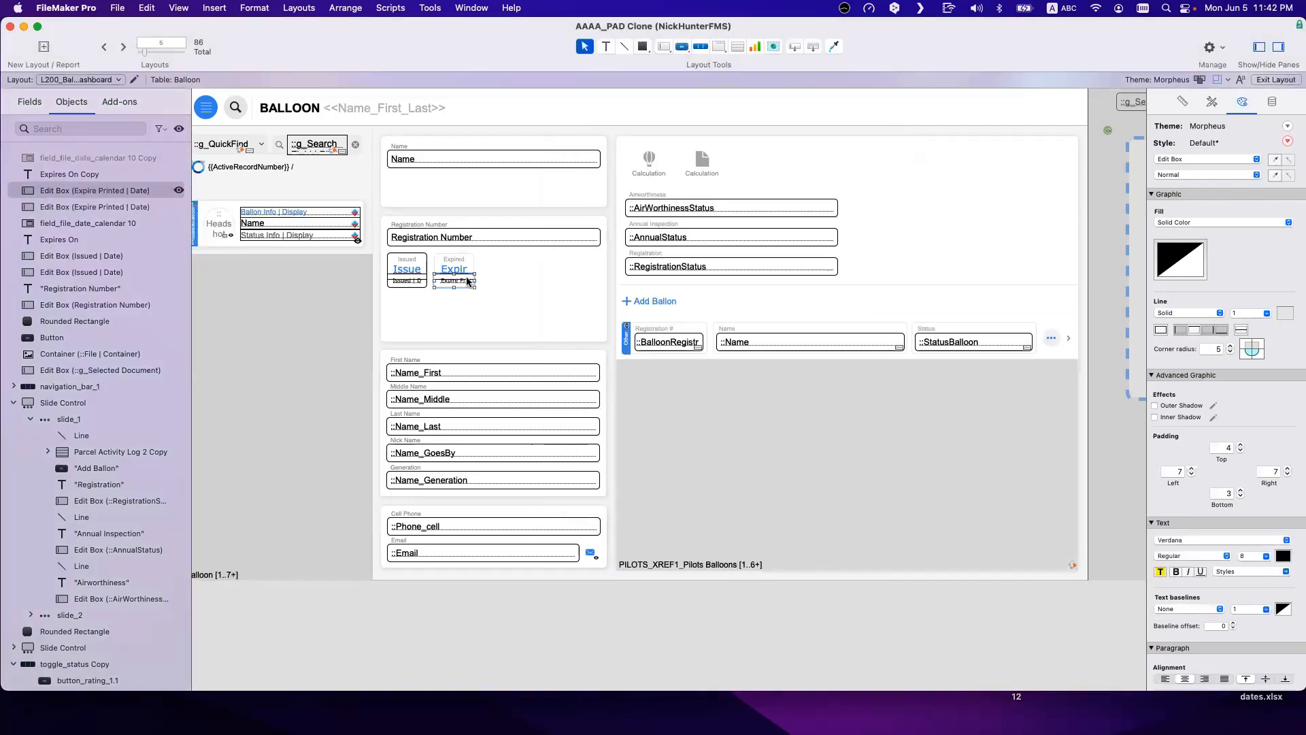
Step: Show the hidden calendar drop-down over the Expired group again and check its assigned field without changing it
click(472, 297)
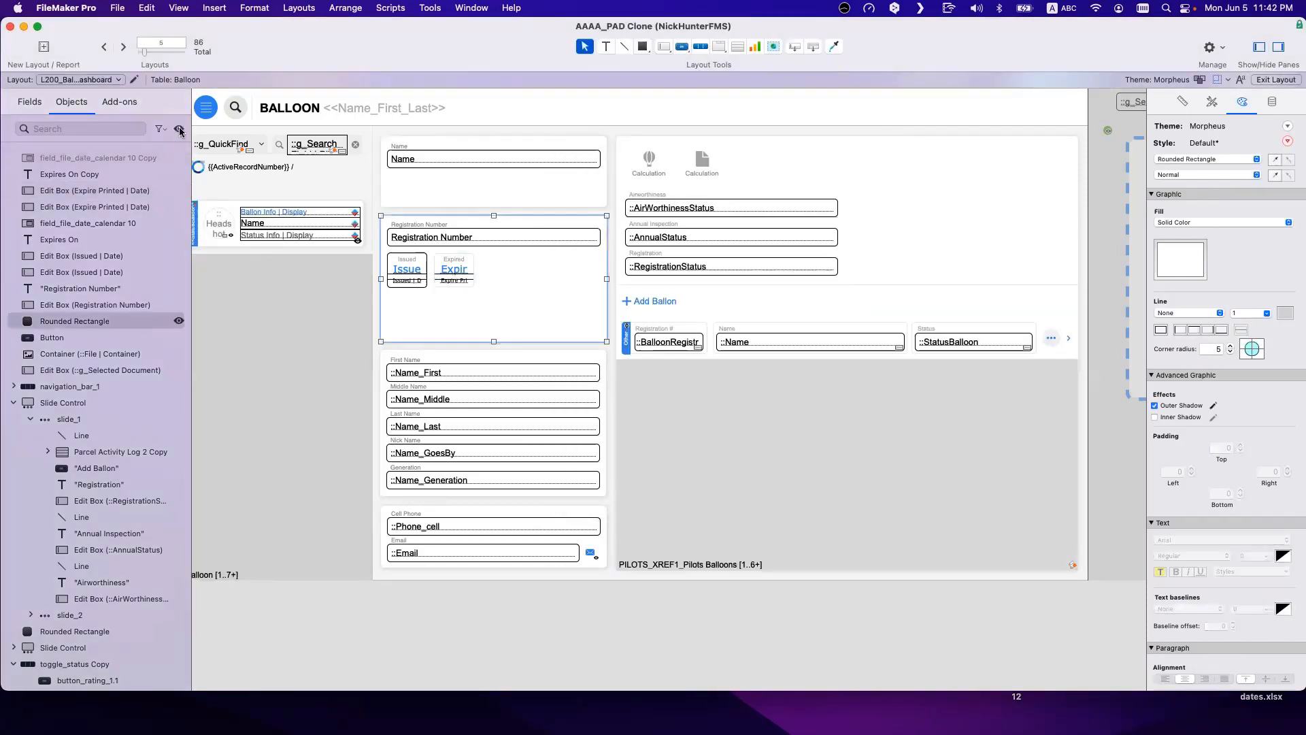
double_click(463, 274)
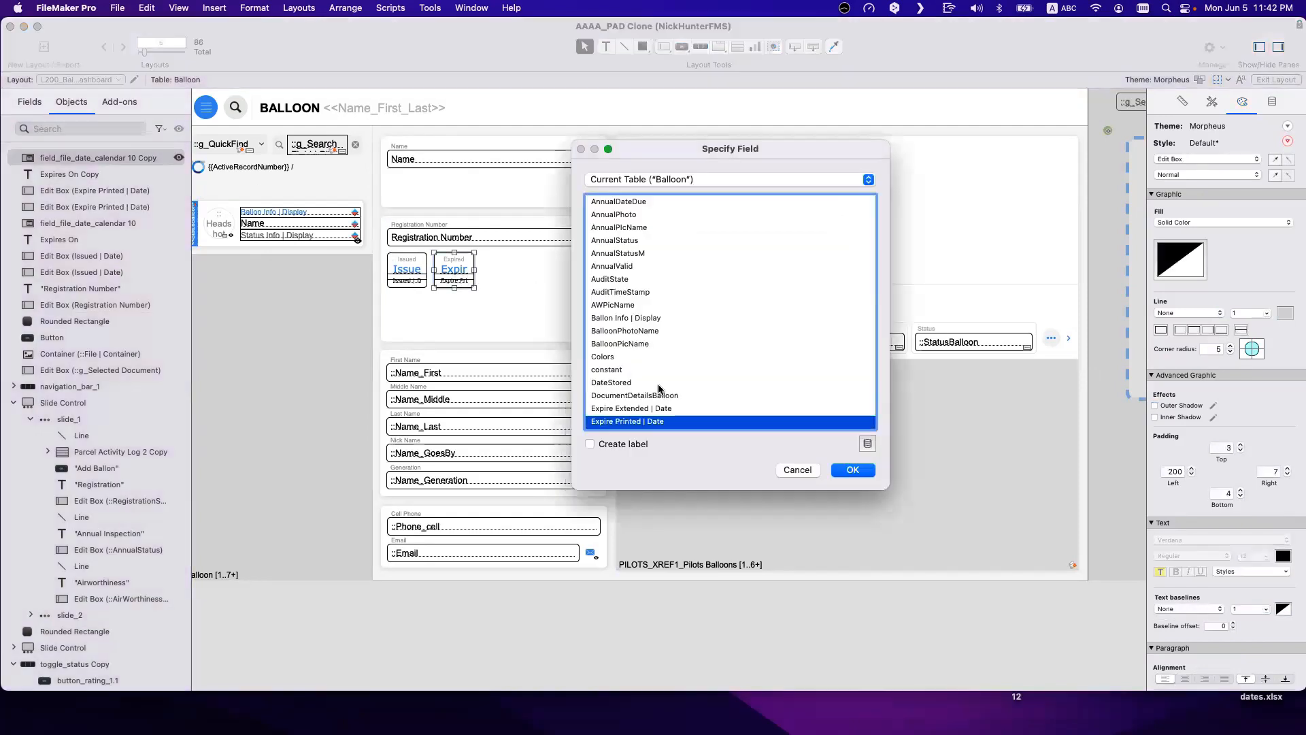
click(798, 469)
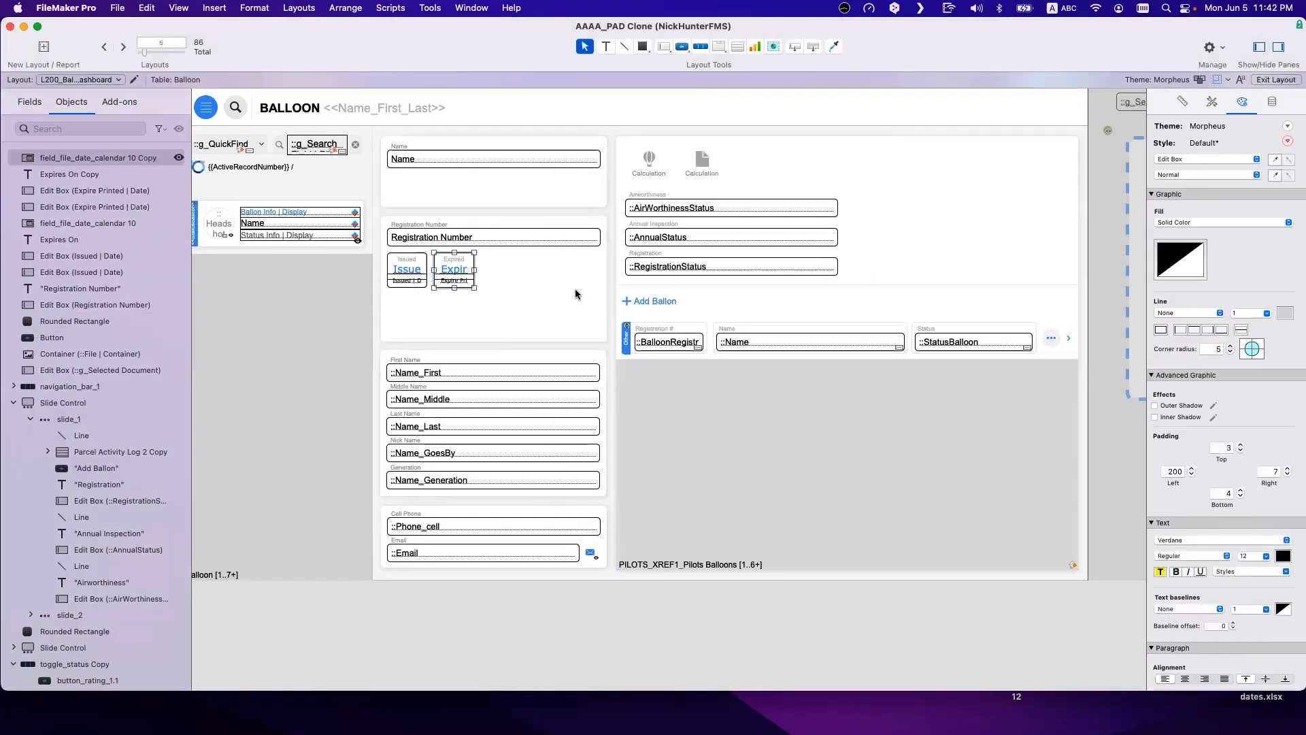
Step: Duplicate the Expired date group and place the copy just to its right in the Registration Number card
drag(613, 295, 406, 241)
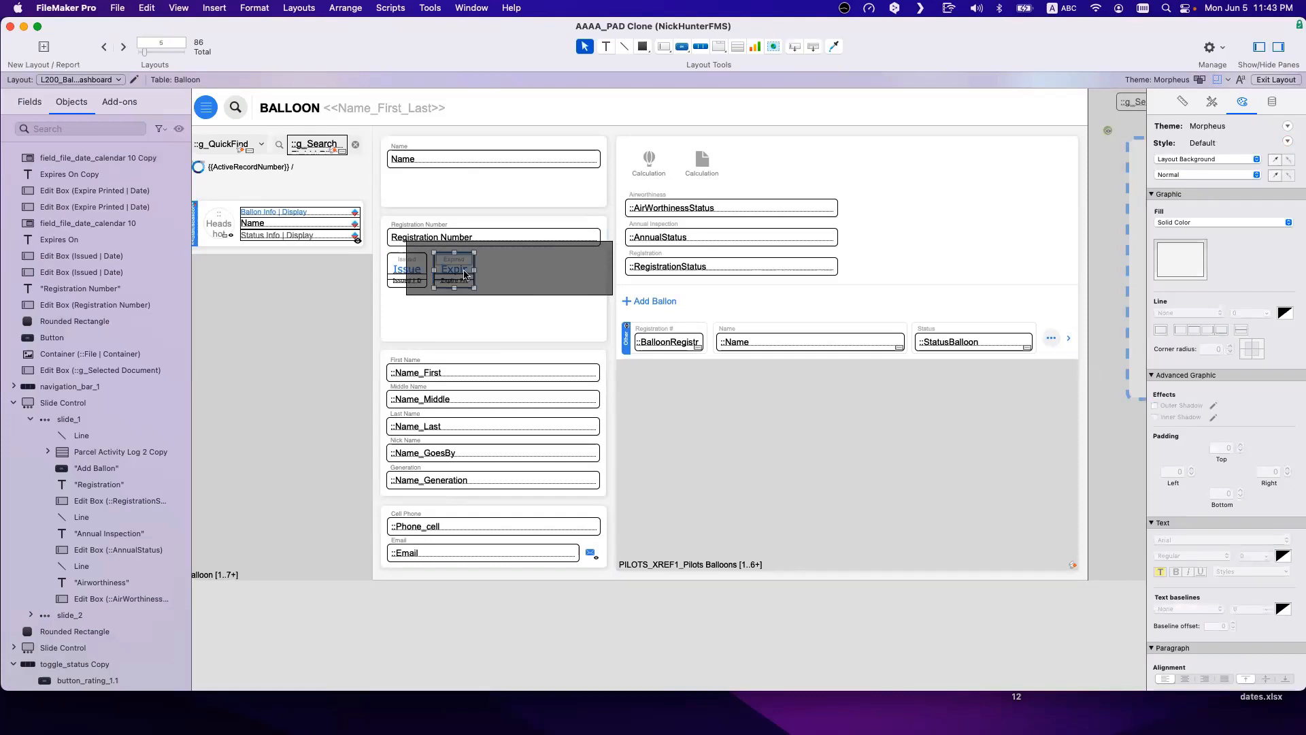
drag(465, 274, 498, 275)
click(523, 342)
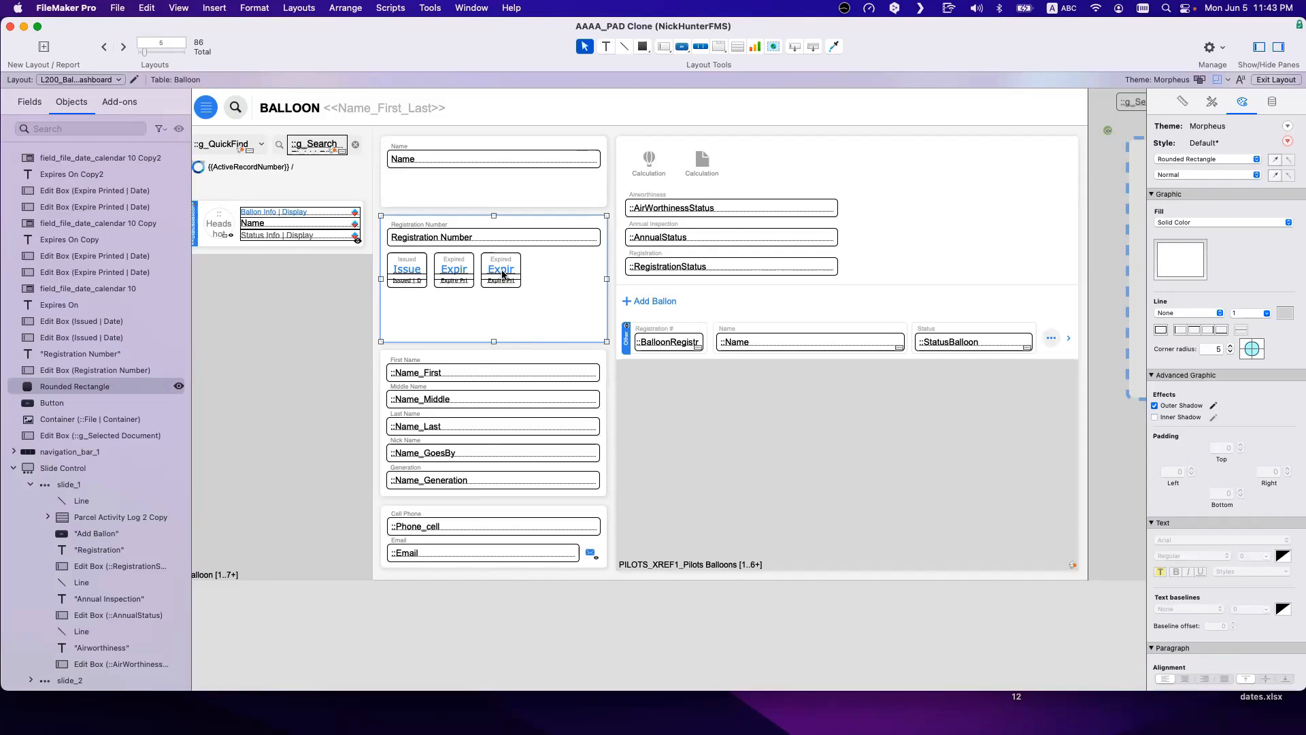
Step: Check the auto-enter options of the Expire Extended | Date field in the Balloon table, then leave the database definition
key(super+shift+d)
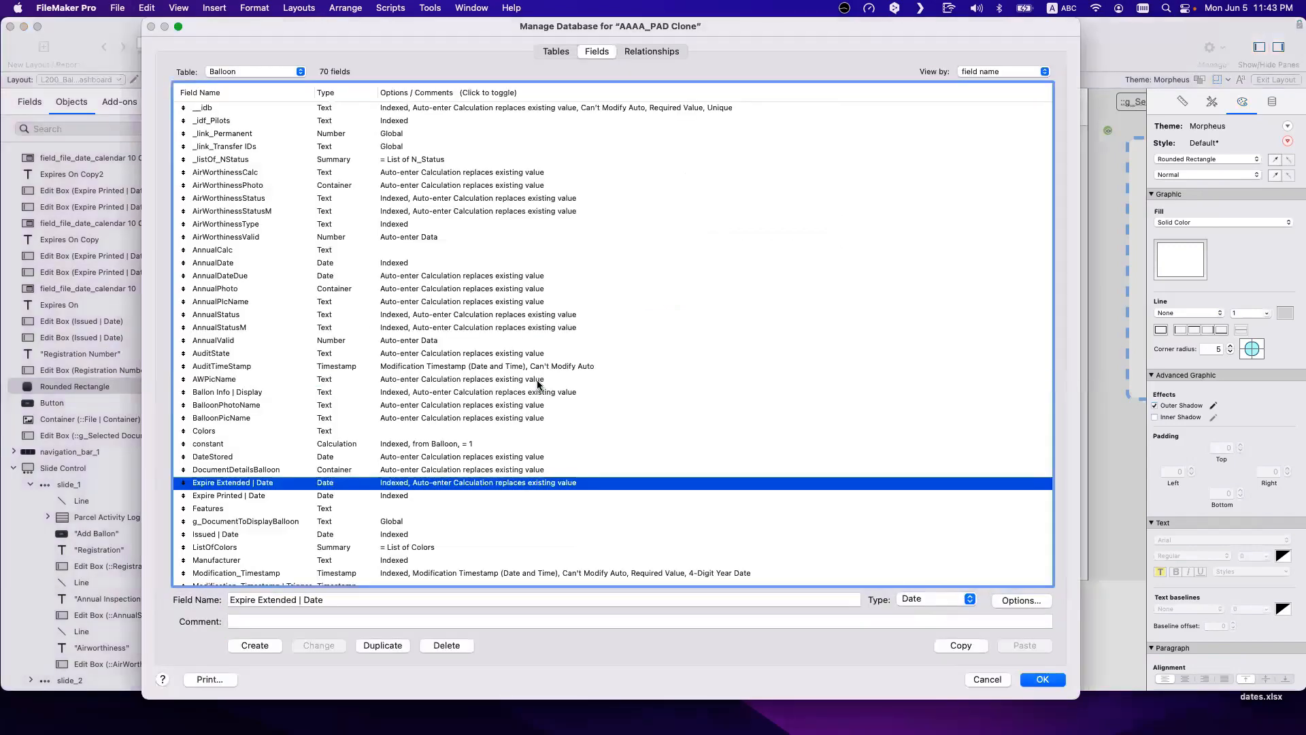
click(296, 497)
click(287, 483)
double_click(431, 486)
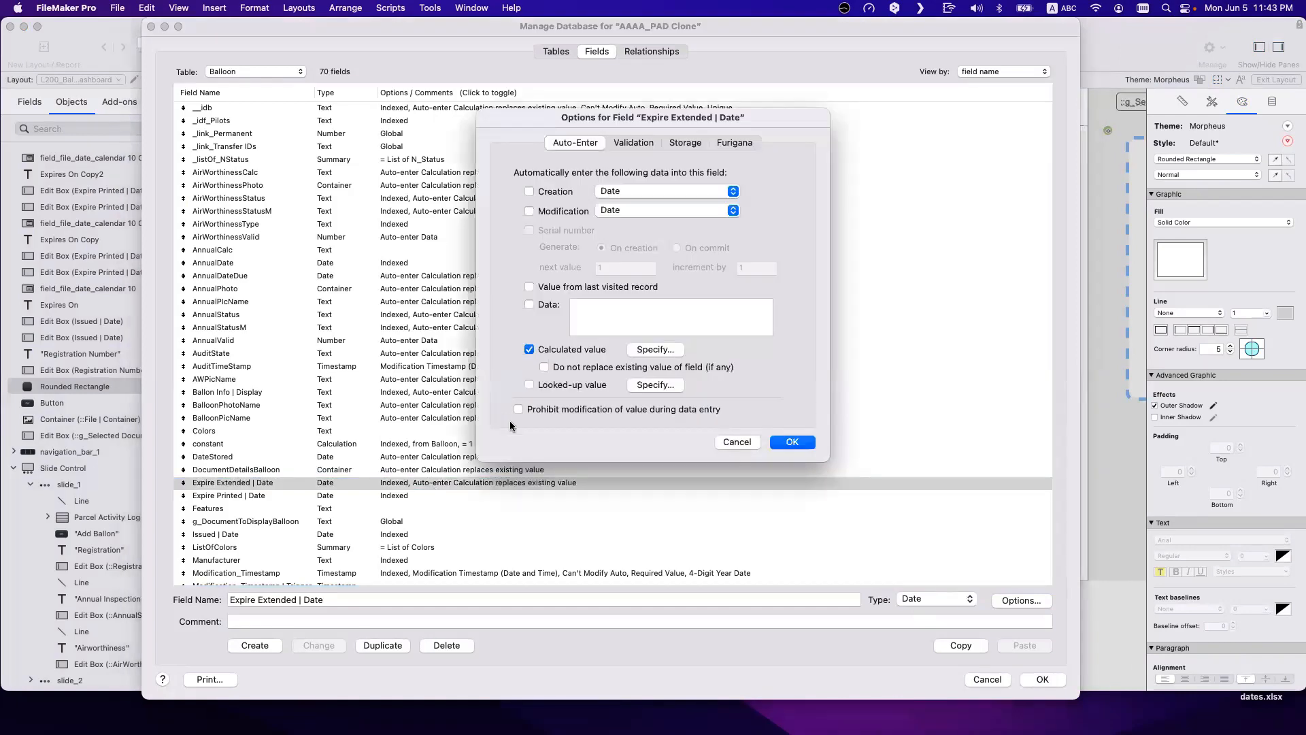
key(Escape)
key(Return)
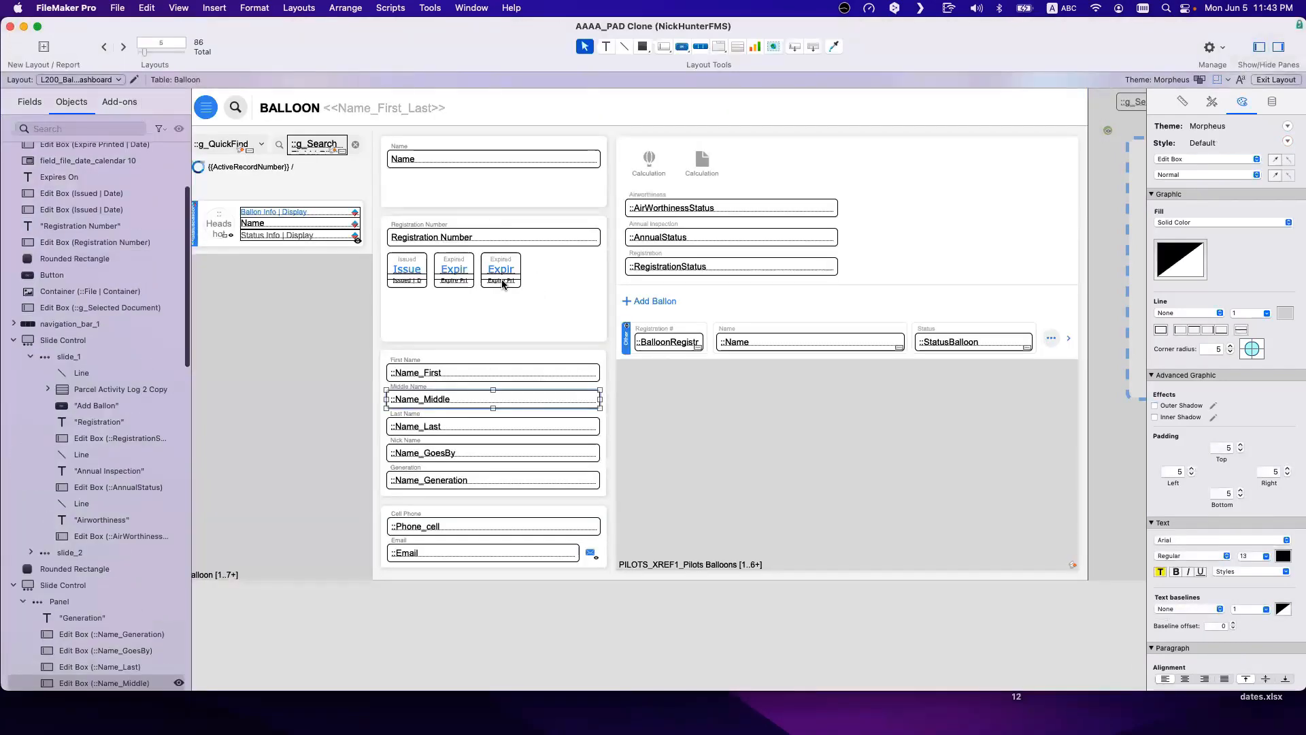
Step: Delete the drop-down calendar overlay covering the newly copied third date group
click(503, 283)
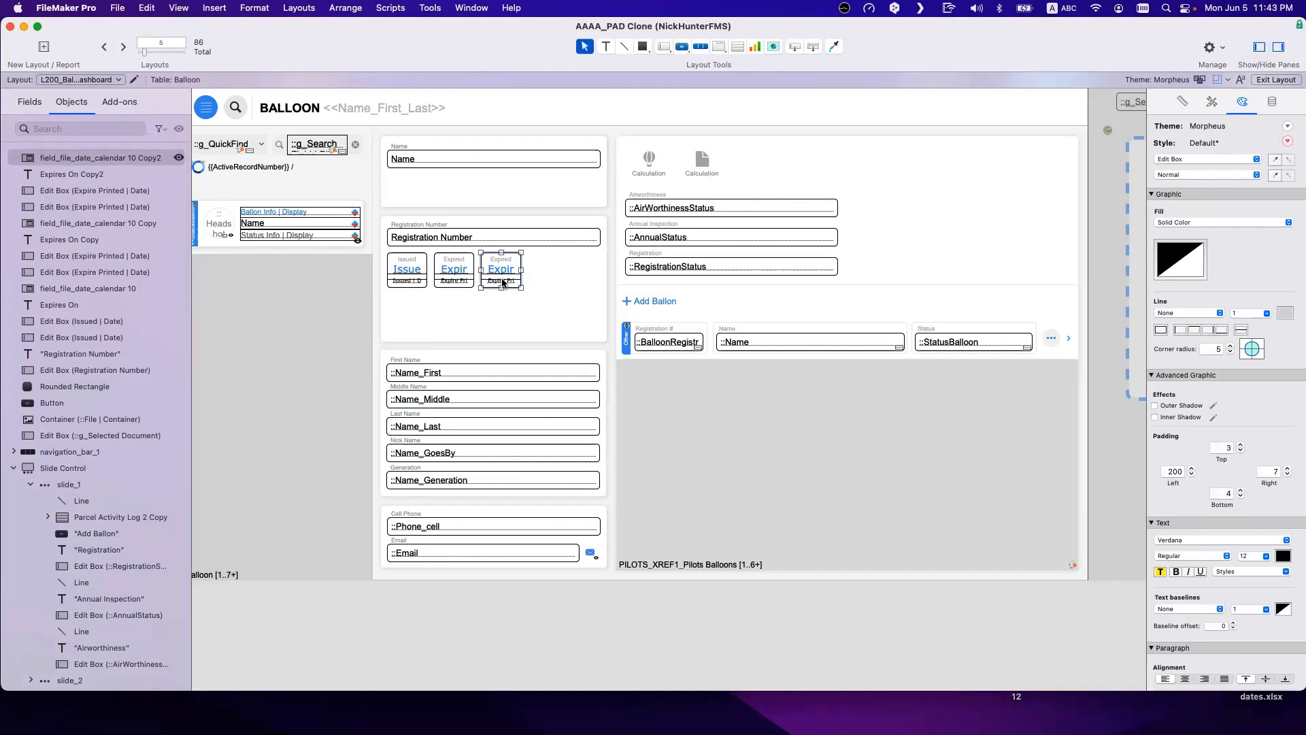
click(1272, 102)
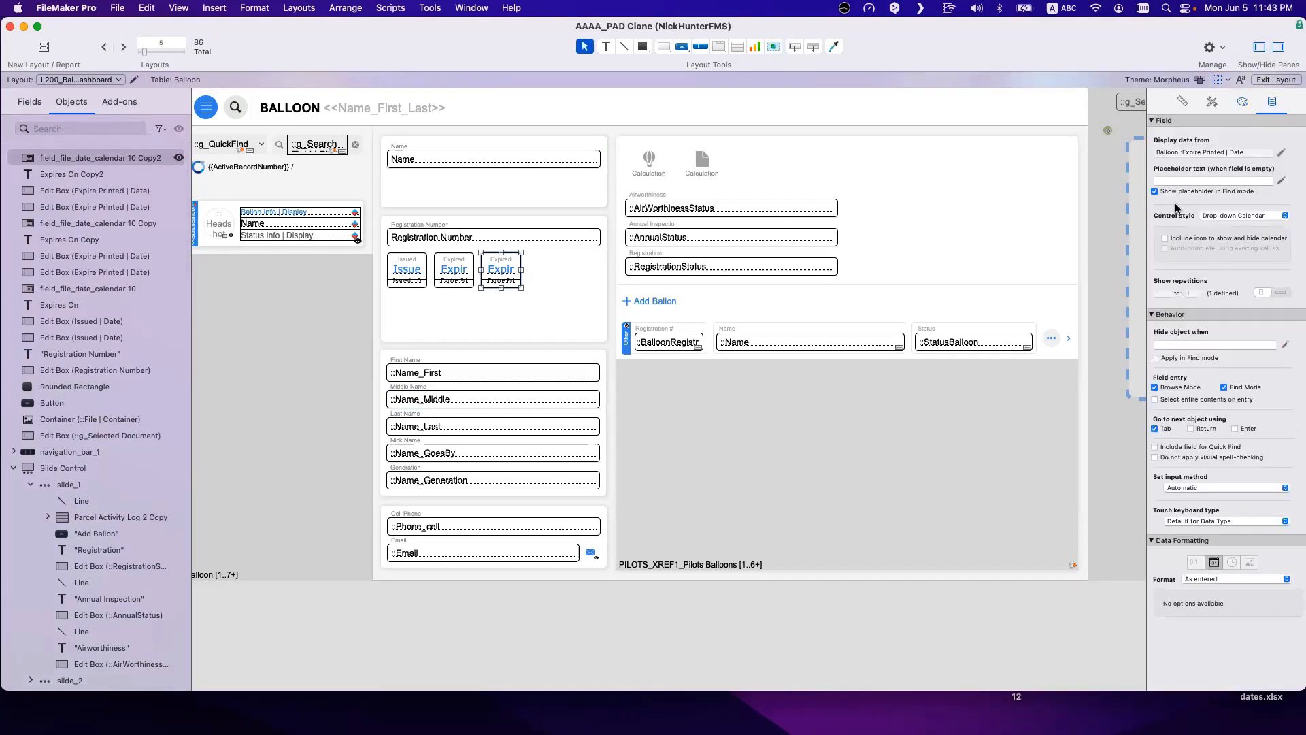
click(1228, 216)
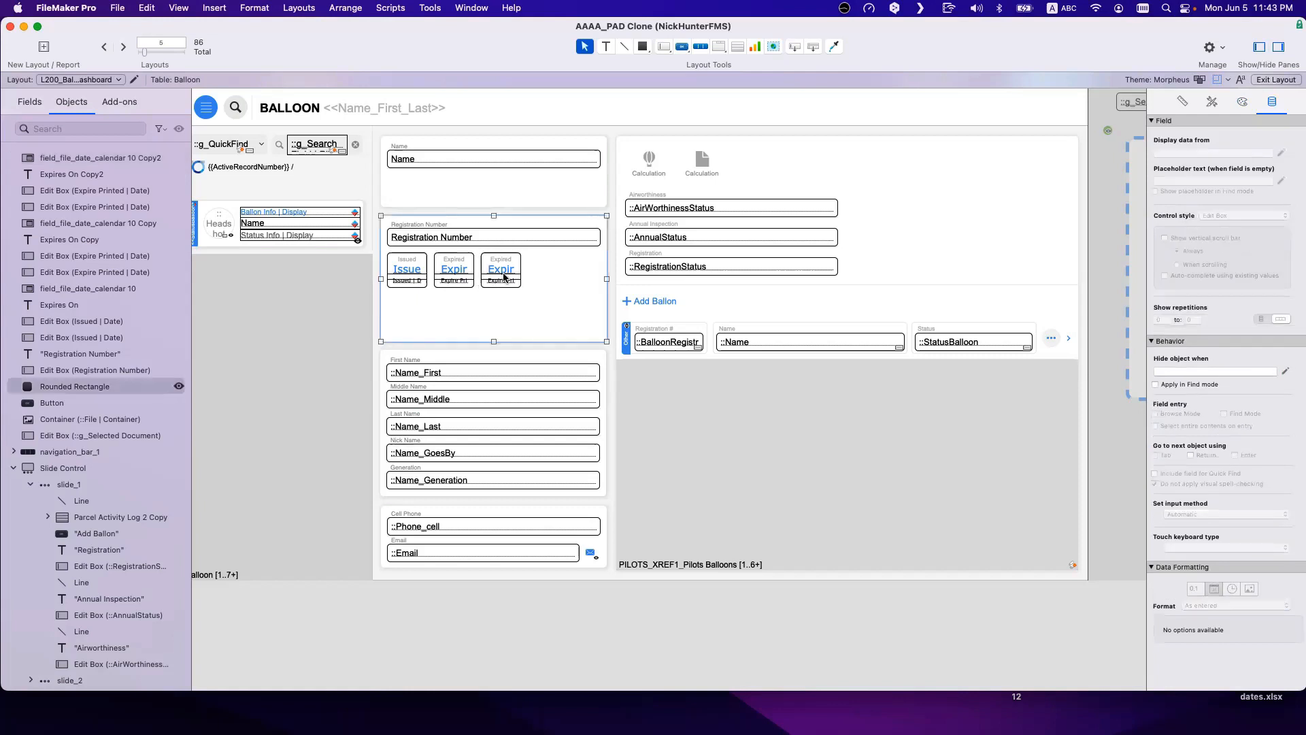
key(Delete)
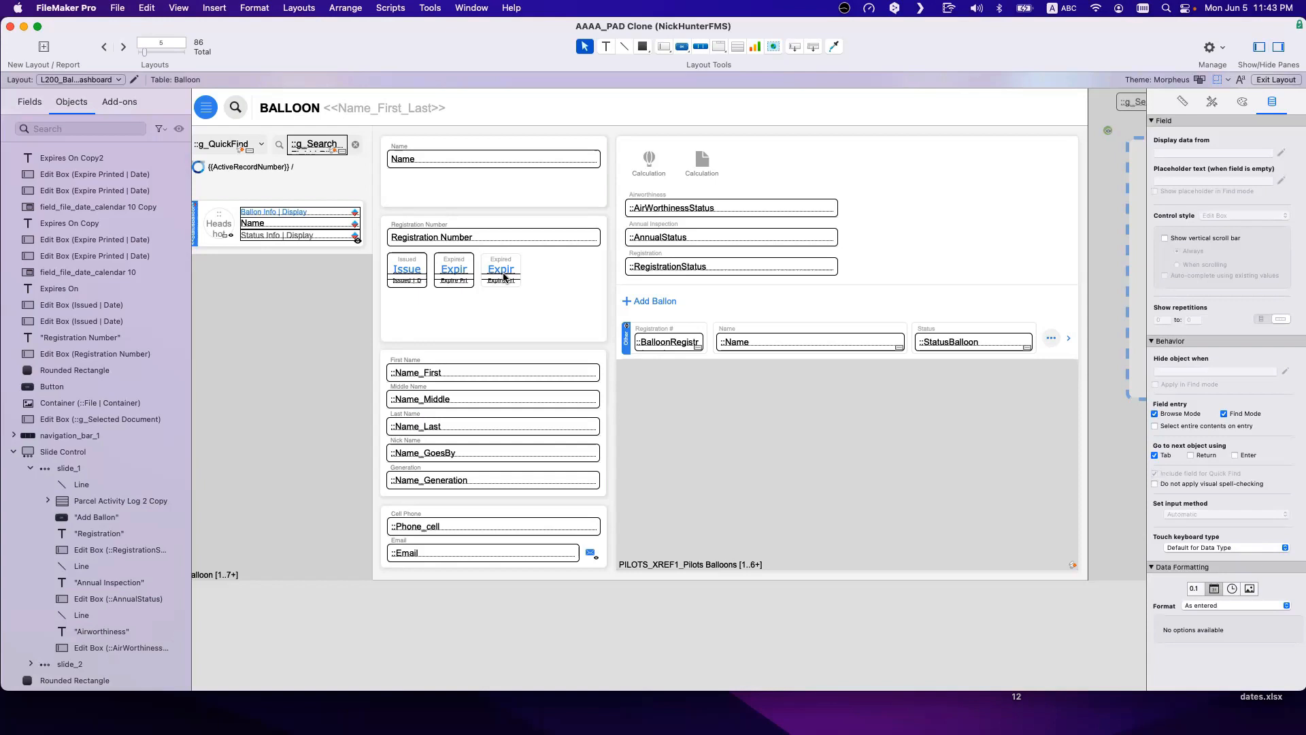
Step: Point both the month-year and day edit boxes of the third date group to the Expire Extended | Date field
double_click(504, 276)
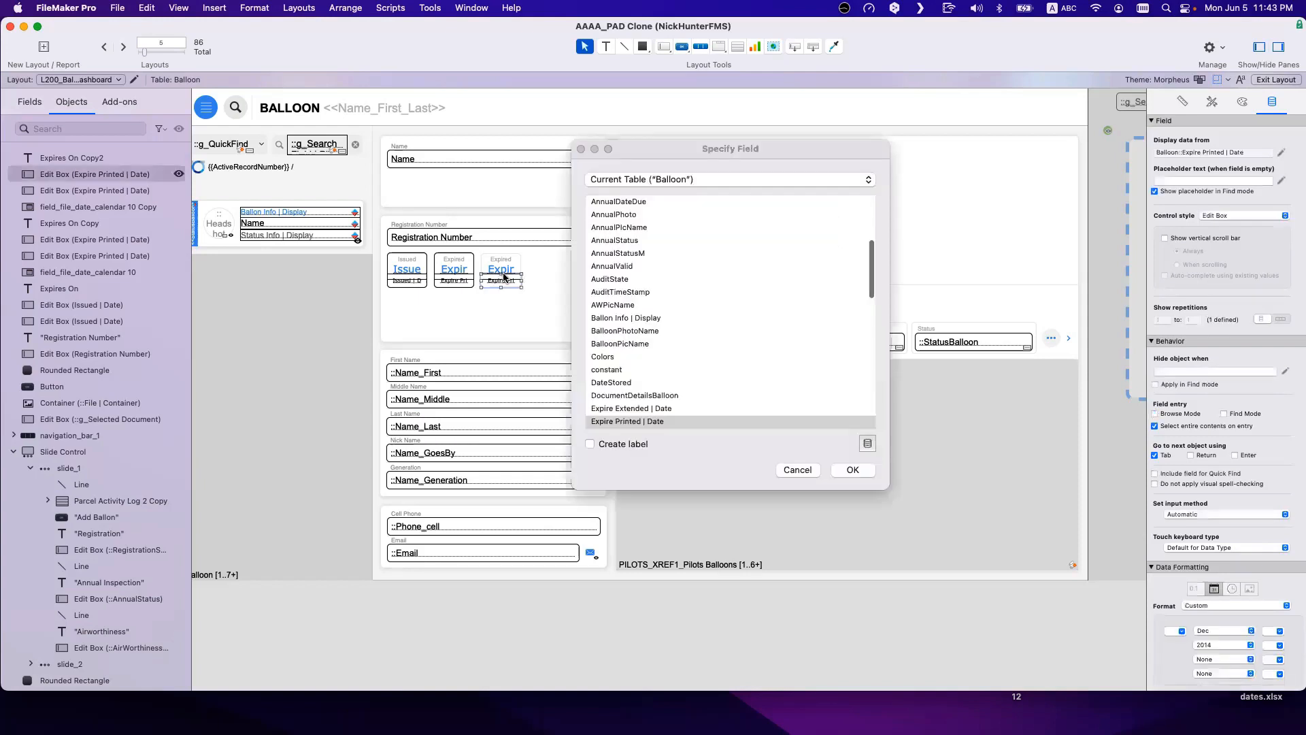
click(647, 409)
double_click(647, 408)
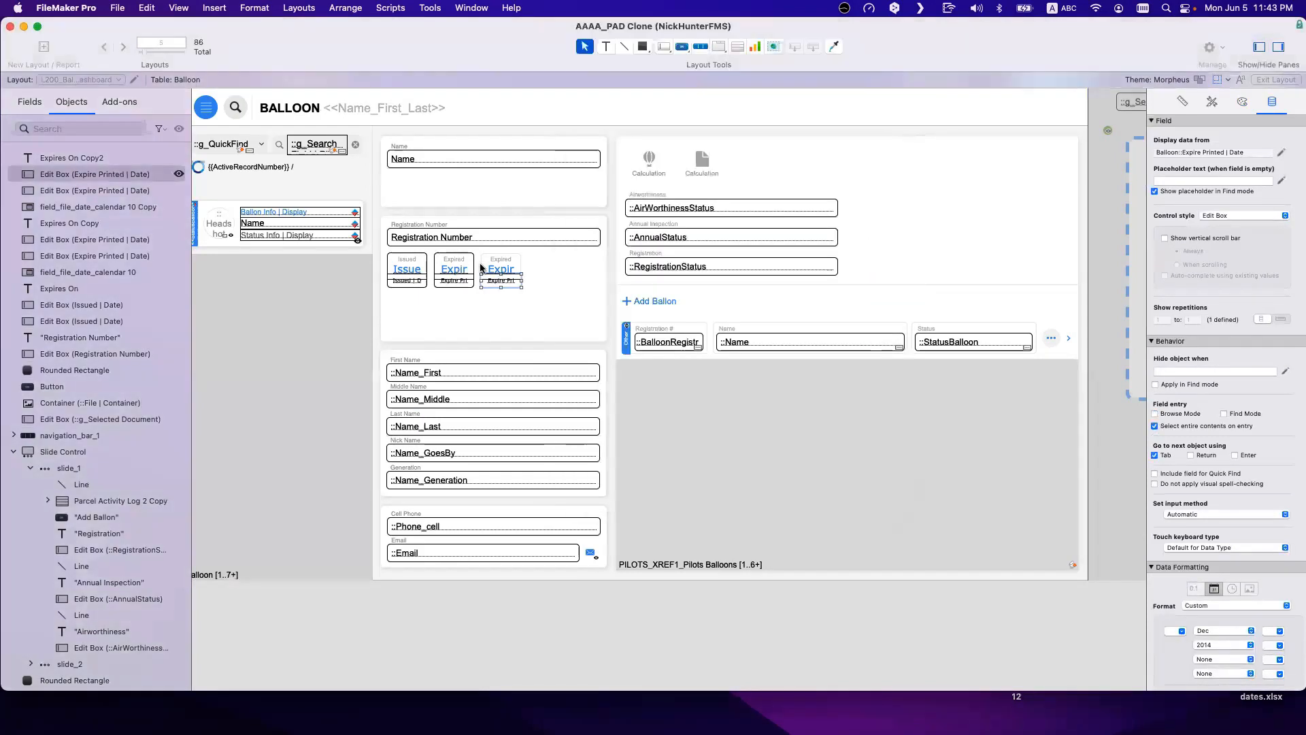
double_click(501, 269)
double_click(633, 408)
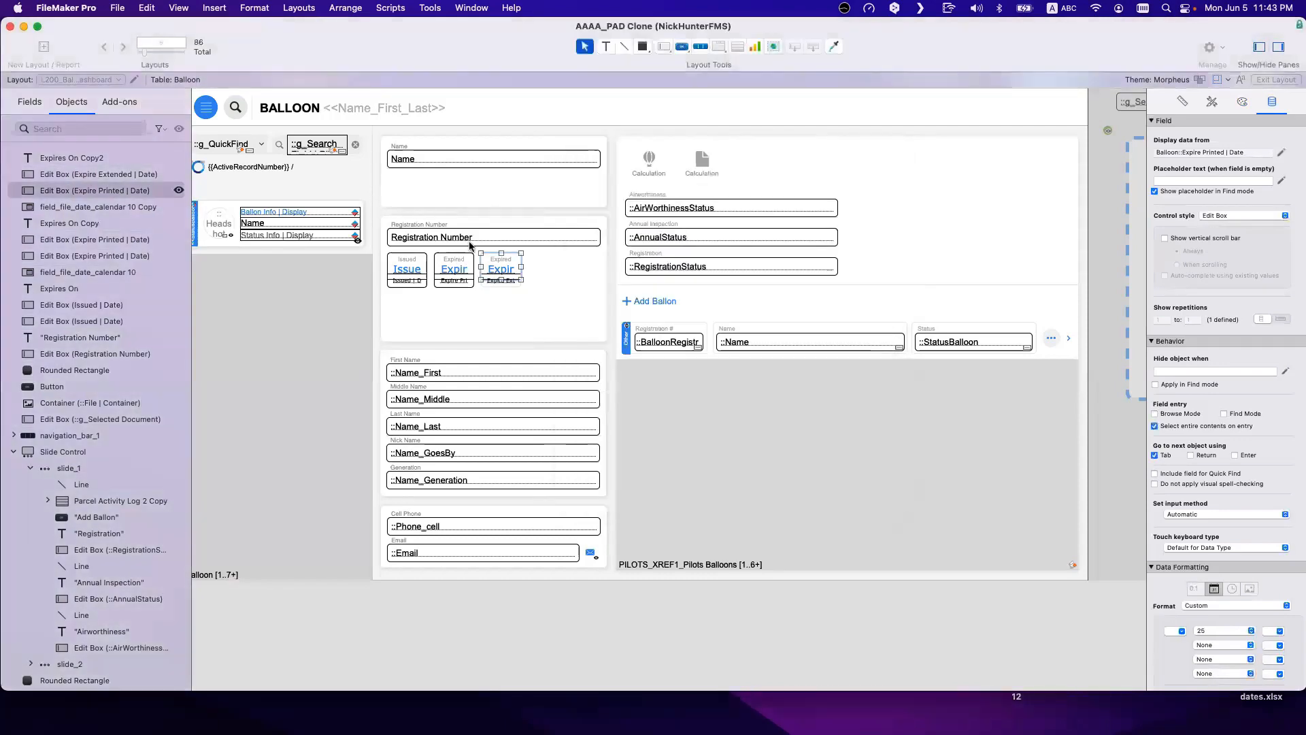
Step: Change the third date group's label to Extended and preview the layout in Browse mode
double_click(501, 260)
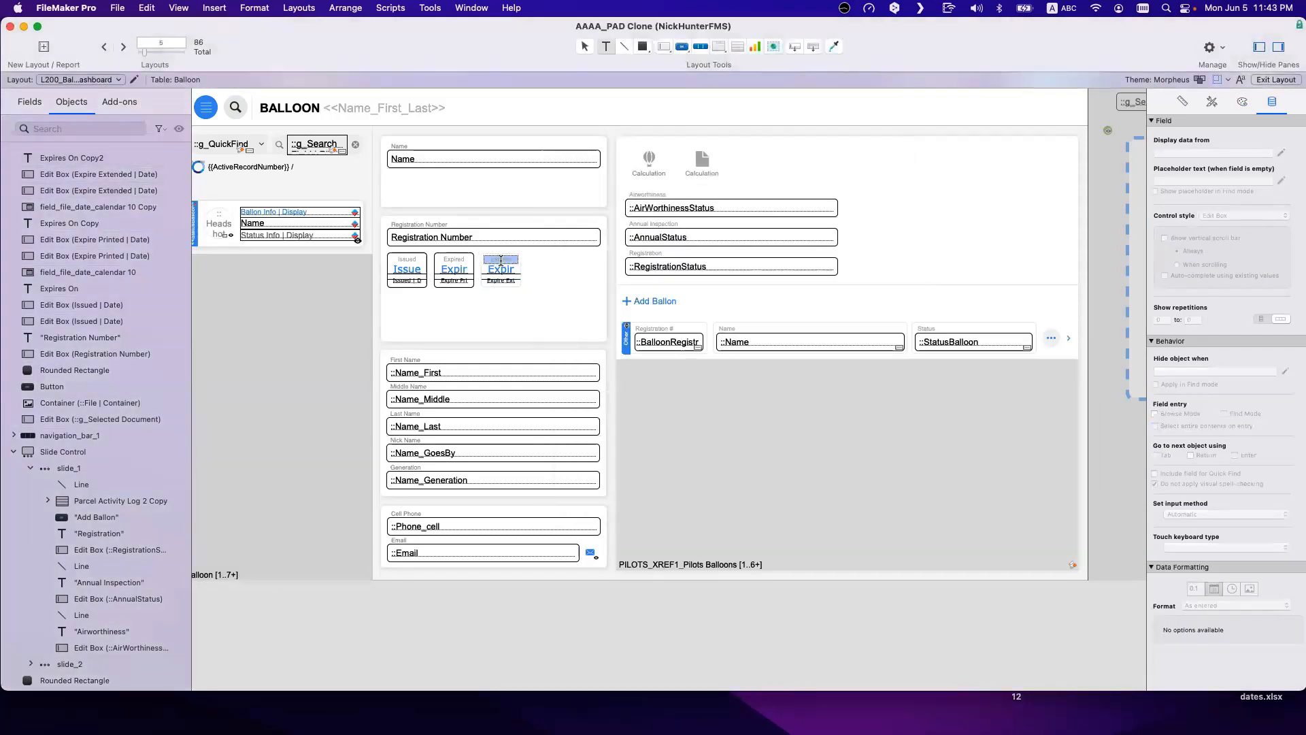
key(BackSpace)
click(540, 289)
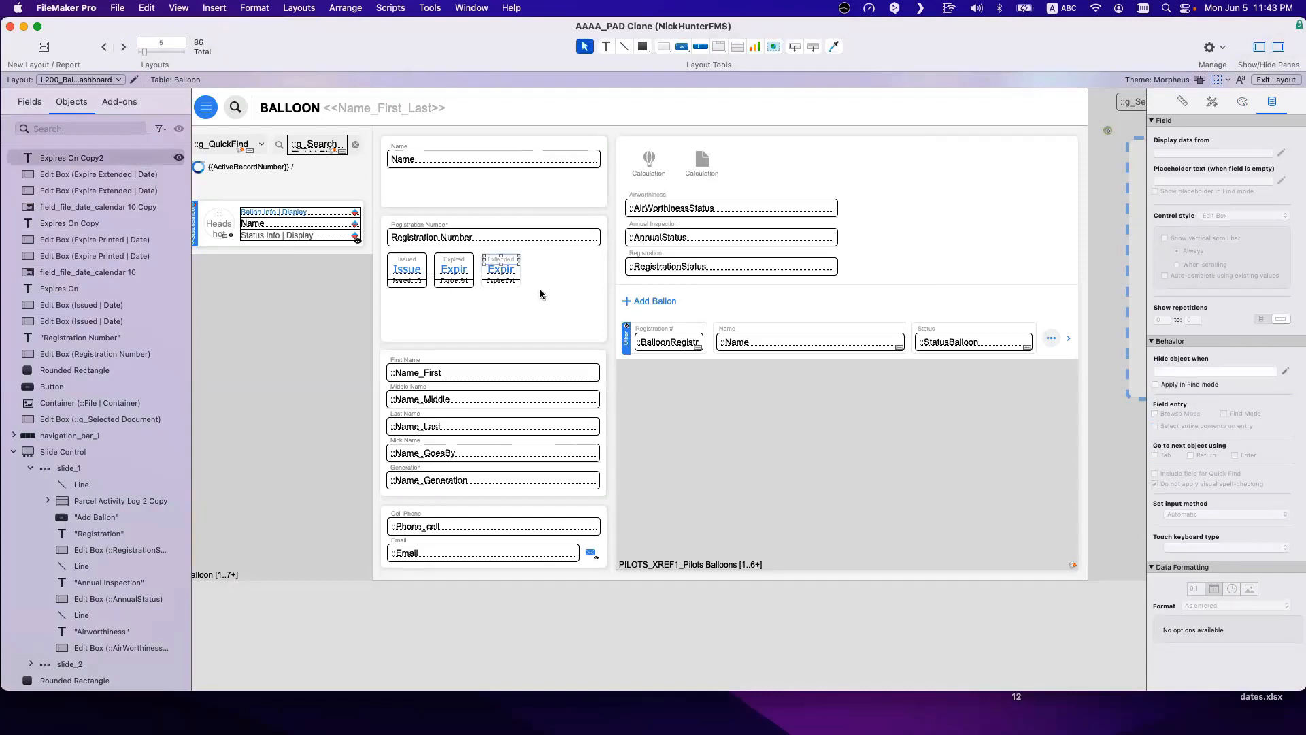
click(528, 297)
key(super+b)
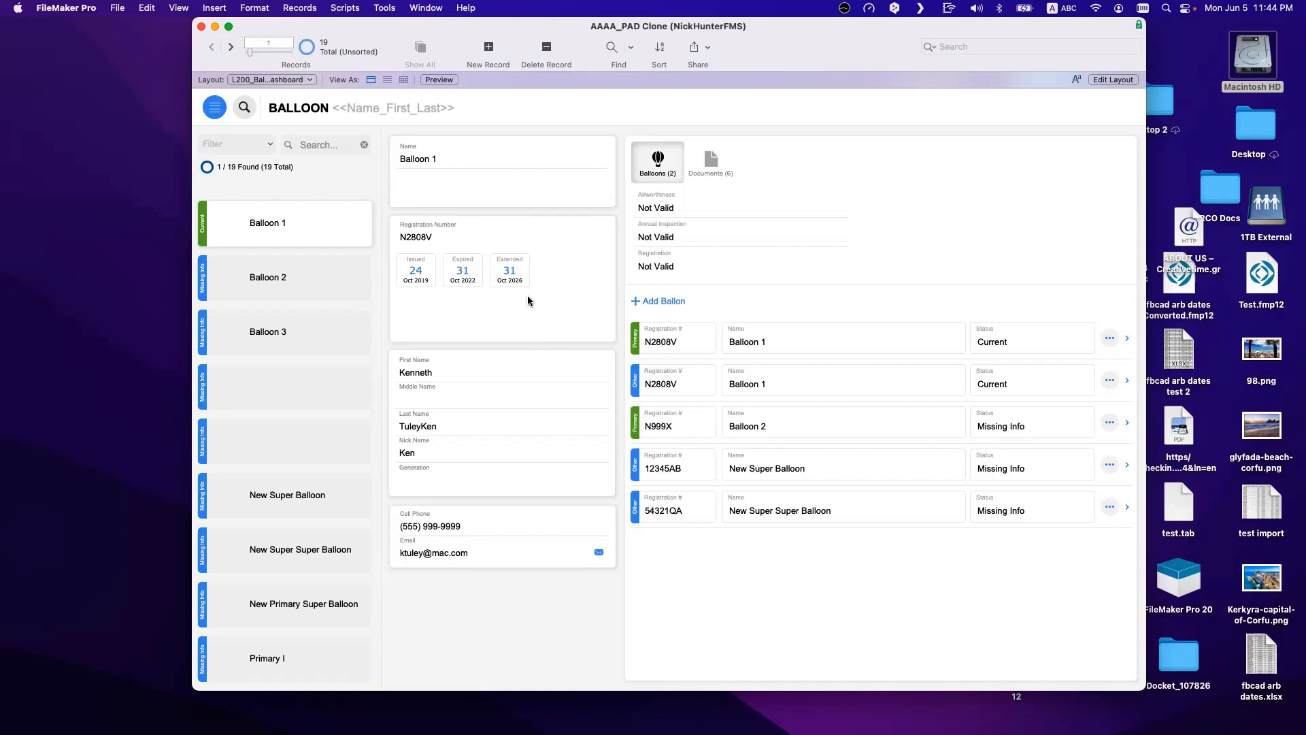
Step: In Layout mode, add a conditional format to the Expire Extended | Date day box with formula 1 and red text
key(super+l)
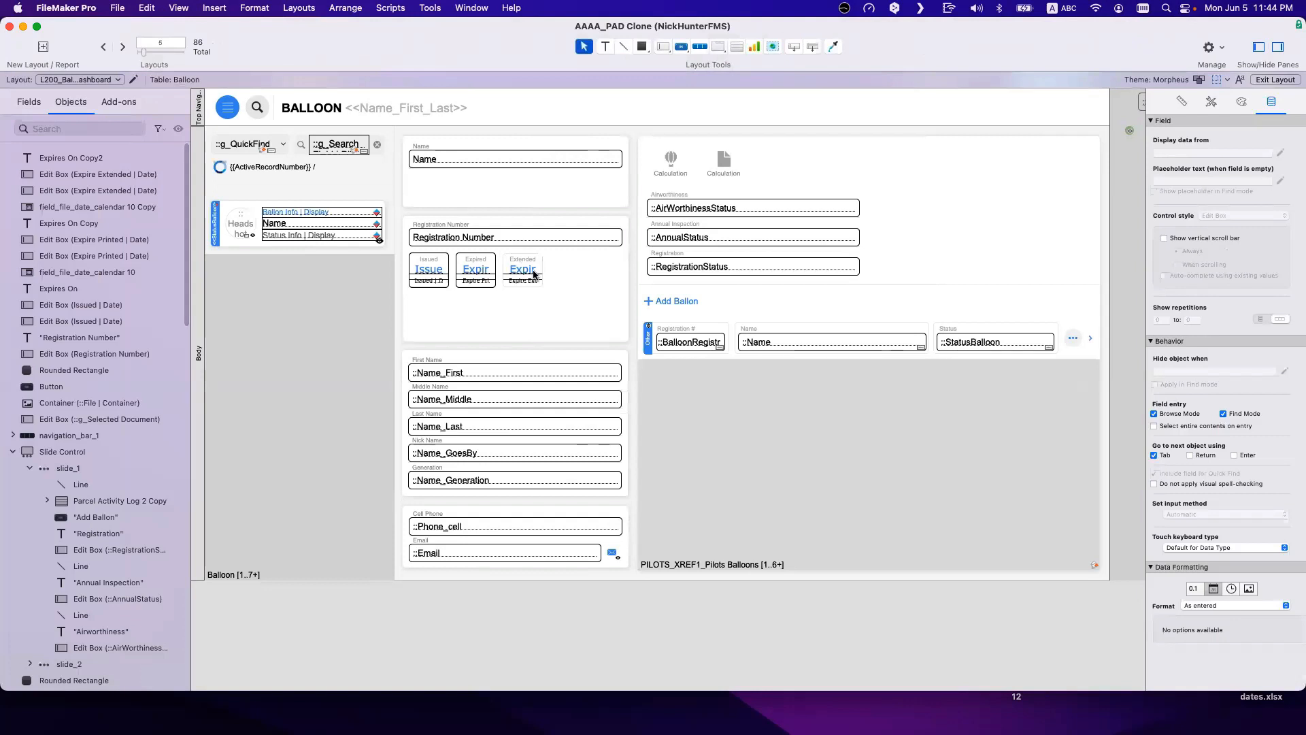
right_click(534, 274)
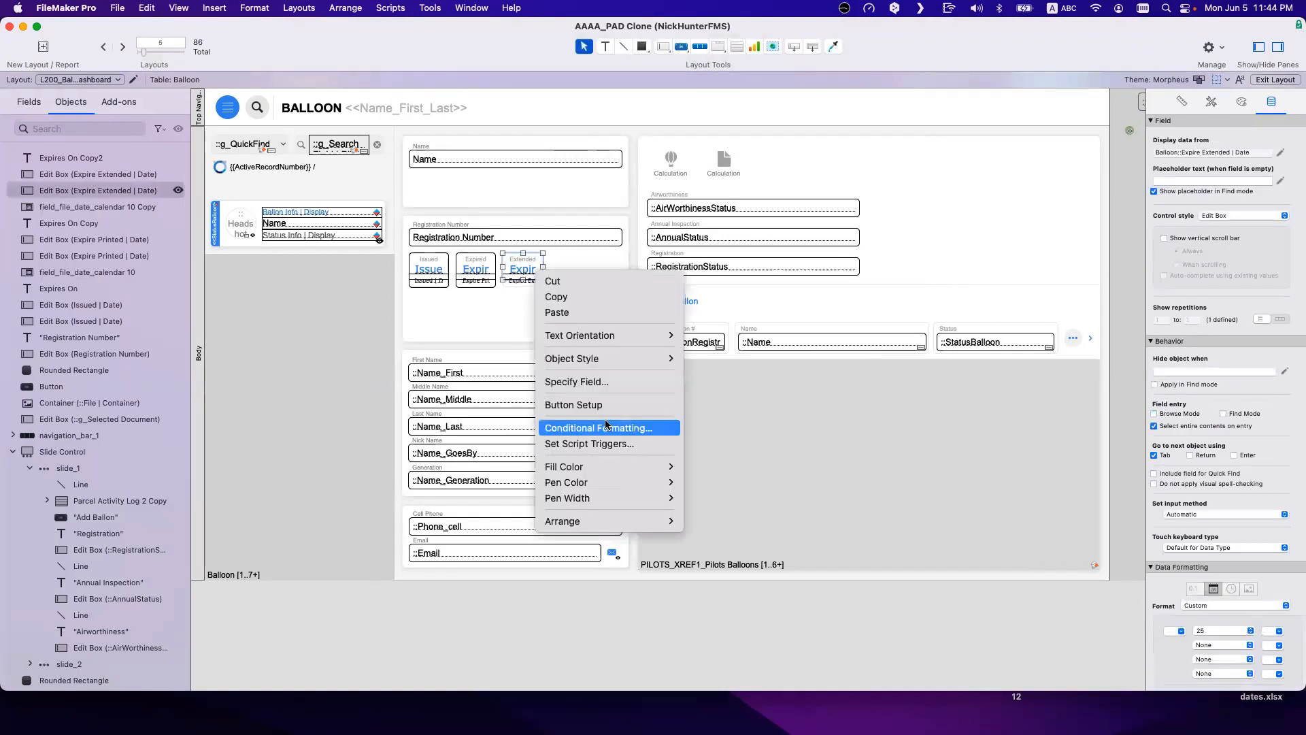
click(606, 426)
click(775, 273)
click(502, 311)
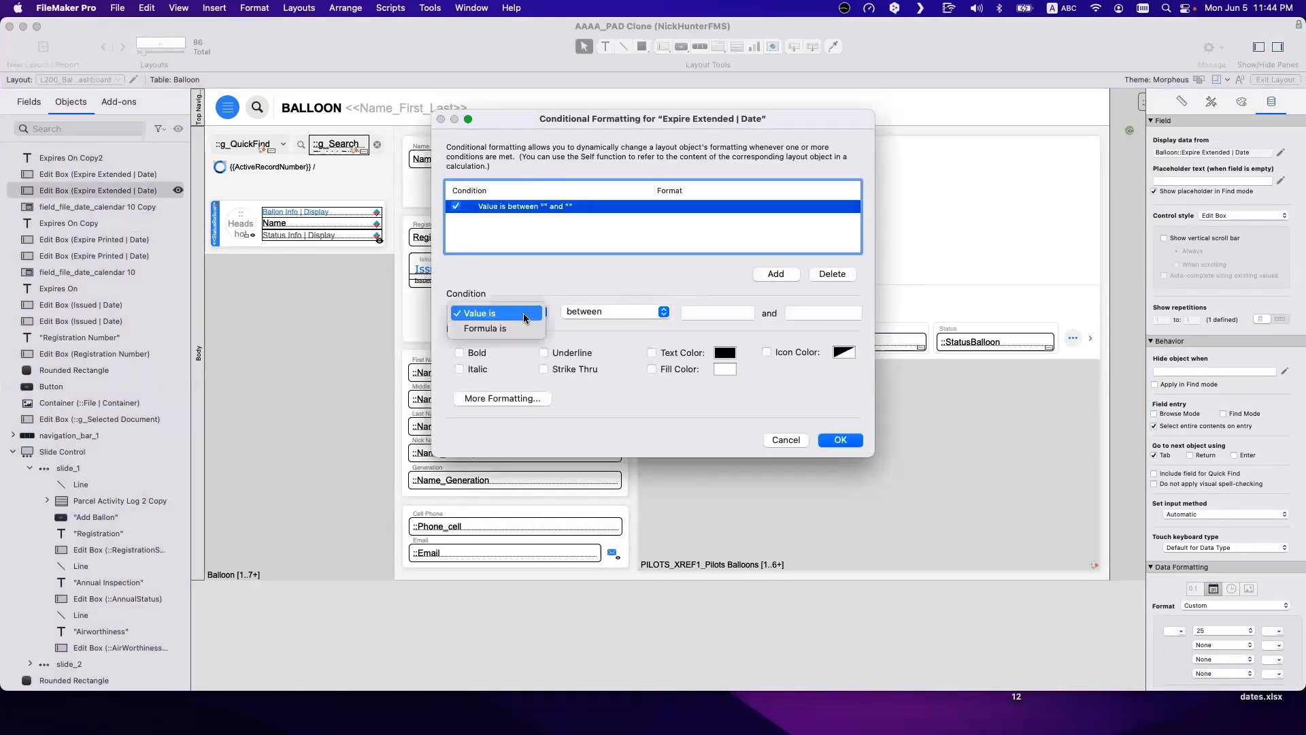
click(489, 327)
text(1)
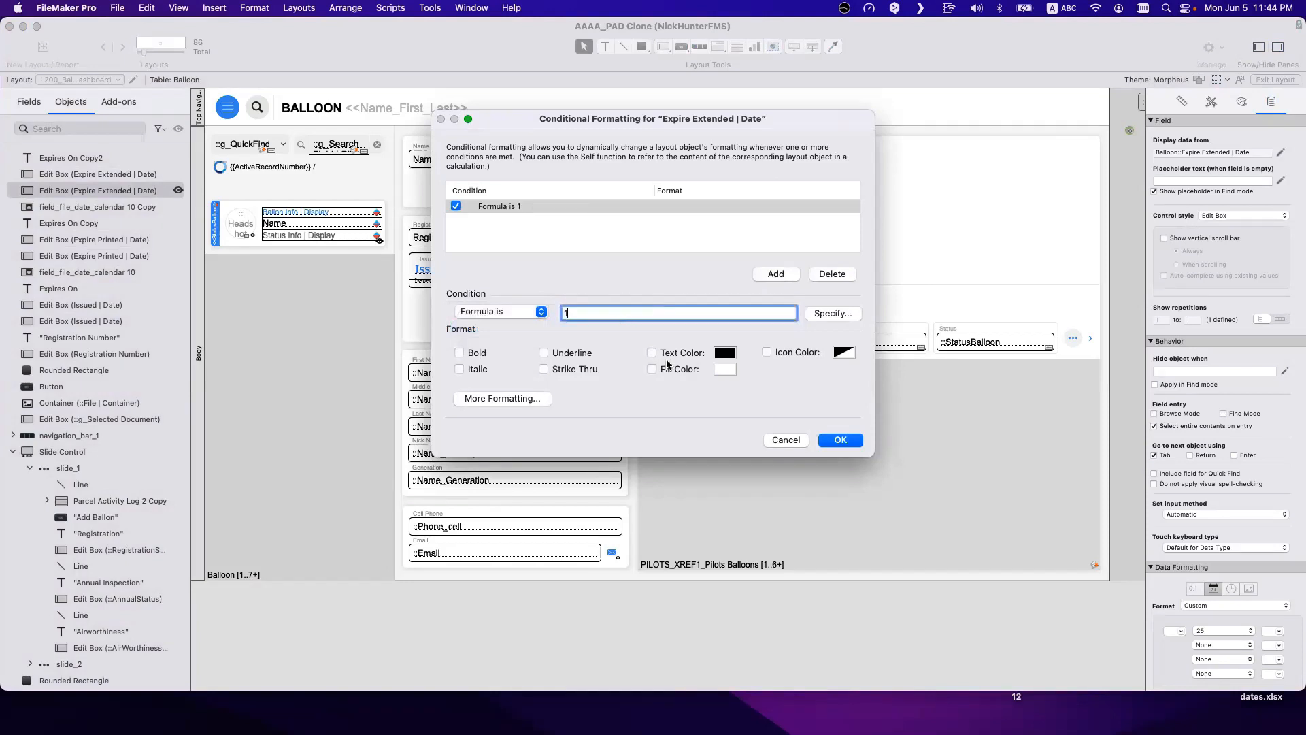
click(723, 359)
click(739, 398)
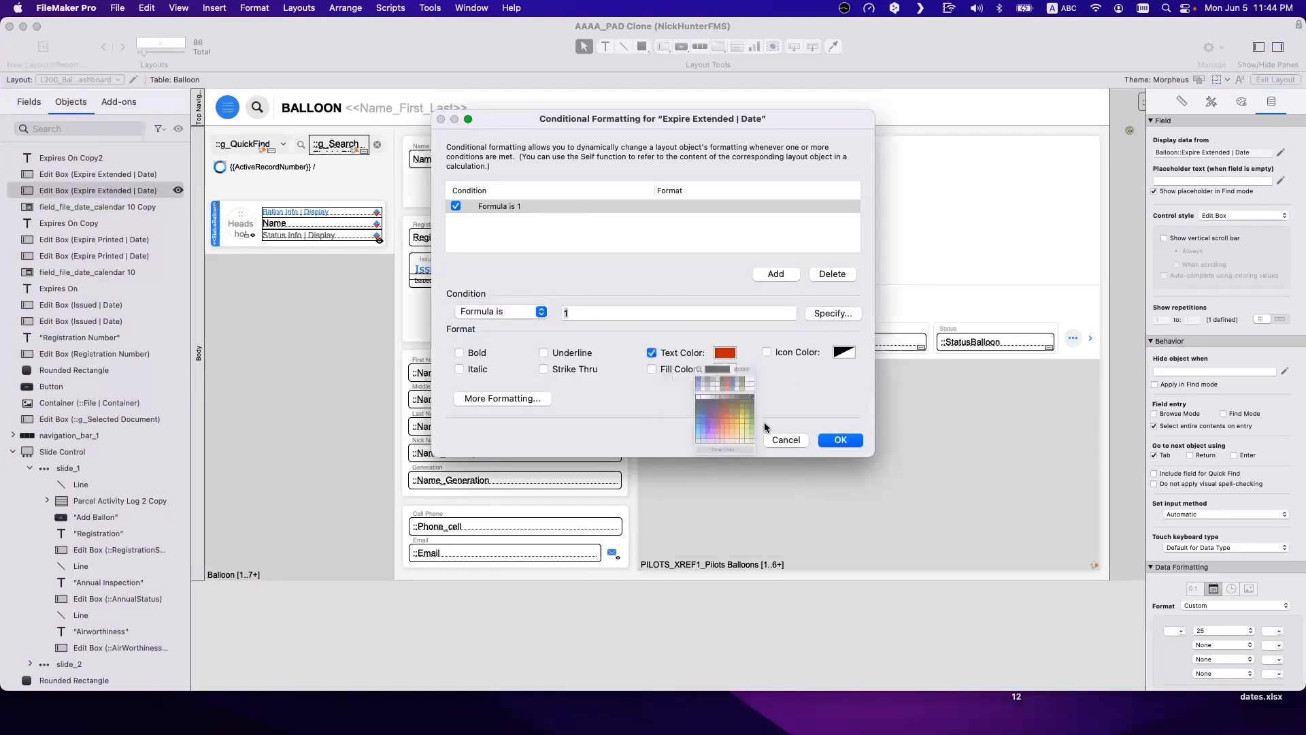
click(841, 439)
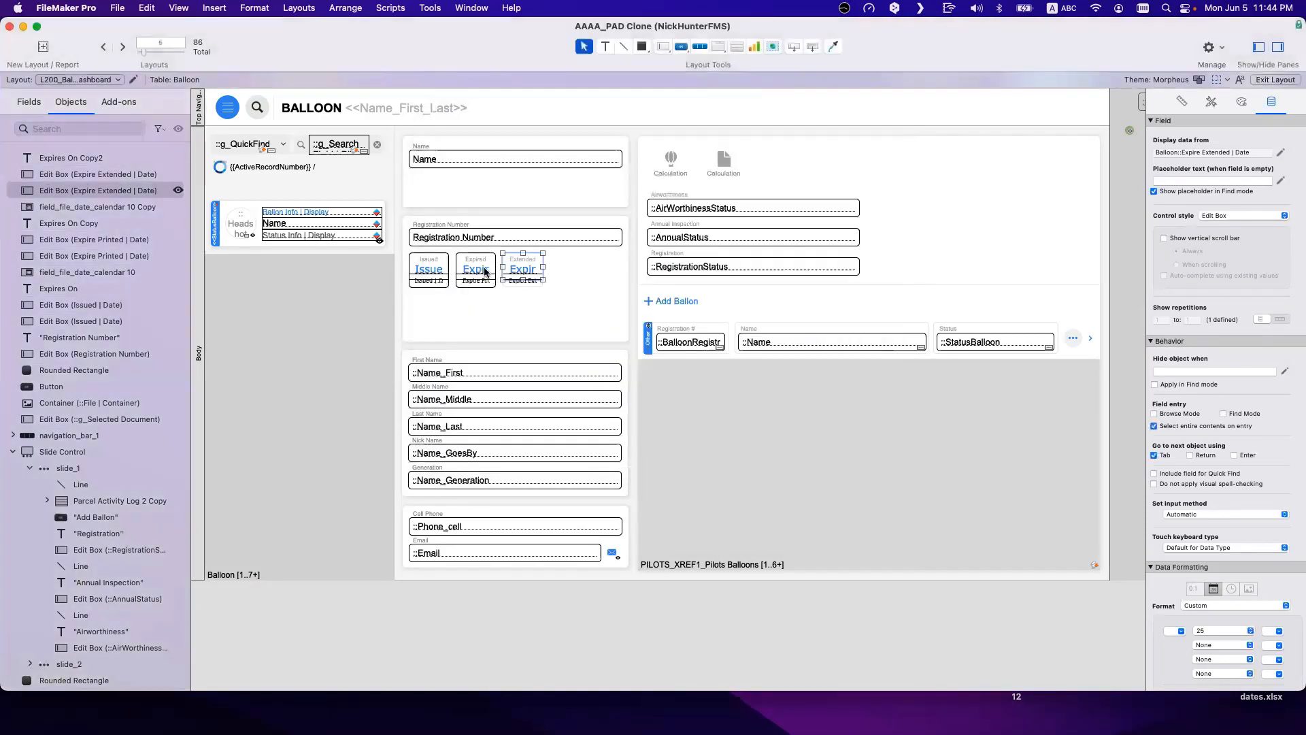
Step: Hide the calendar overlay on the Expired date group while editing the layout
click(485, 270)
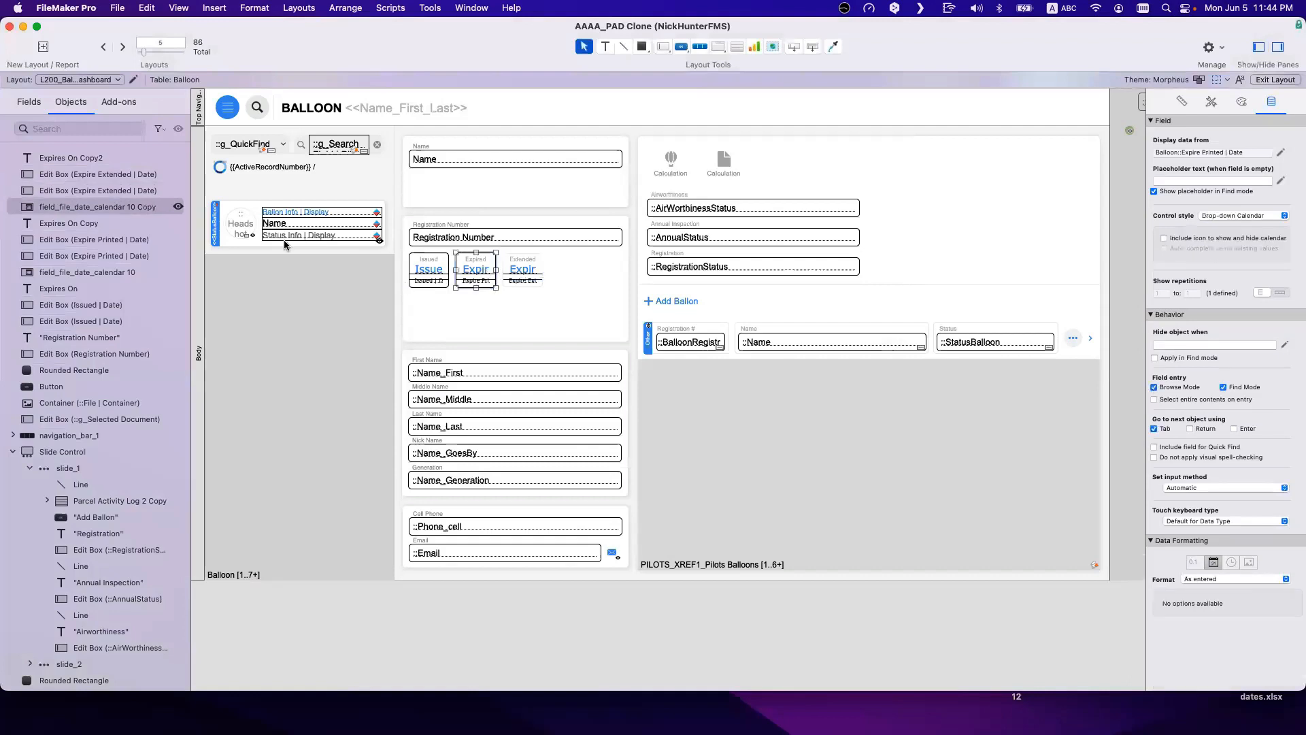
click(179, 208)
Step: Add a conditional format with formula 1 and green text to the Expire Printed | Date day box, and preview in Browse mode
right_click(476, 271)
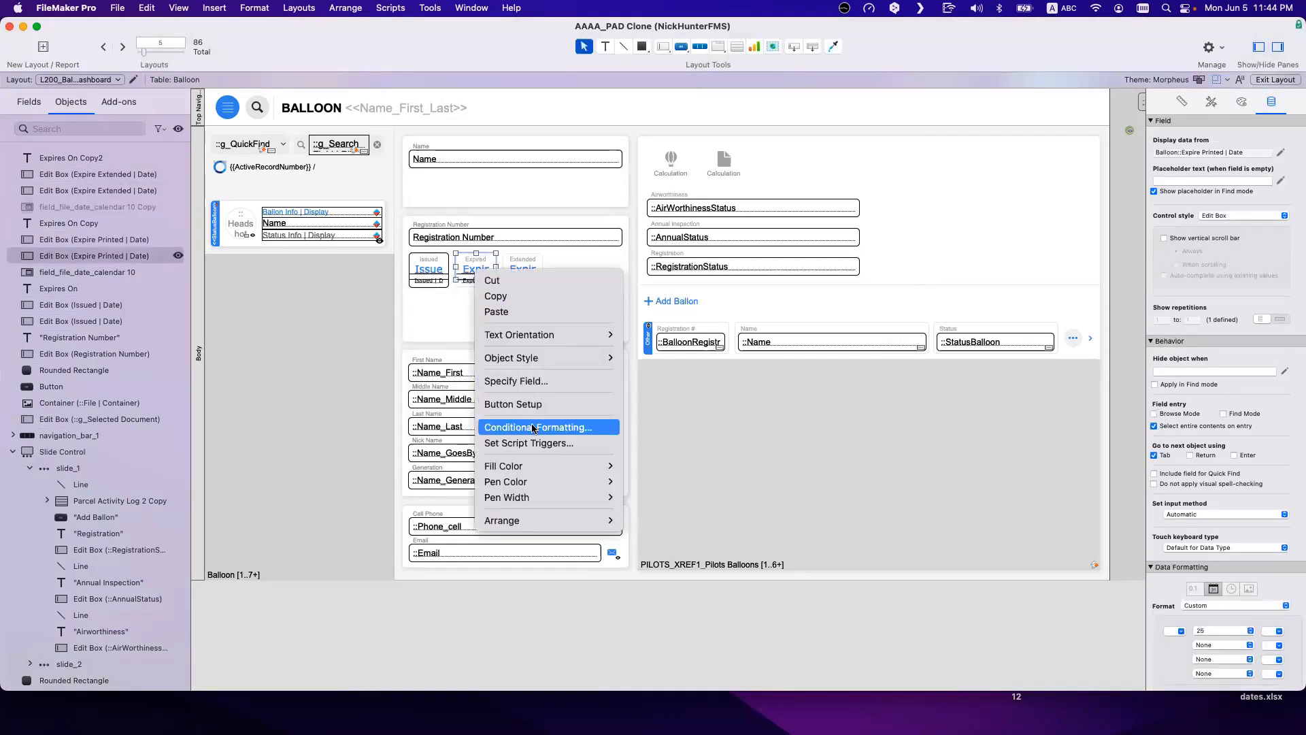
click(533, 428)
click(765, 278)
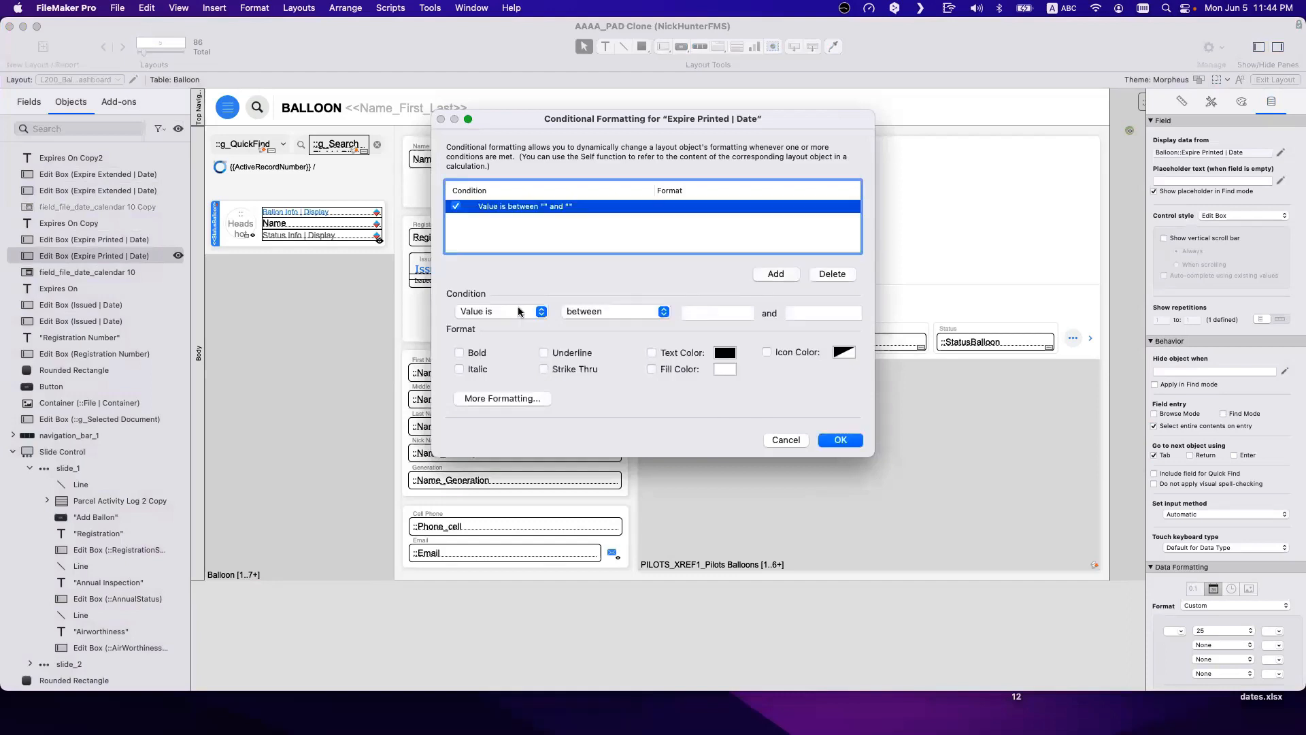
click(517, 311)
click(503, 325)
text(1)
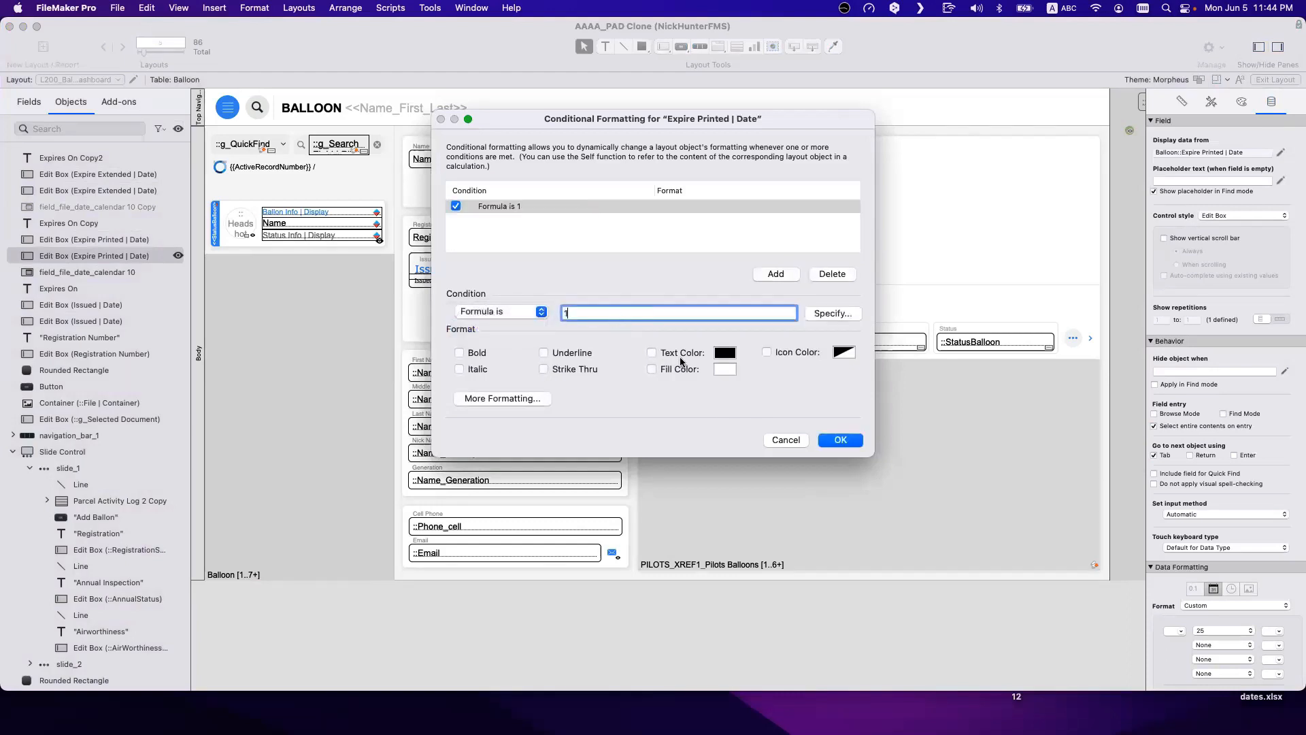
click(721, 360)
click(762, 408)
click(795, 440)
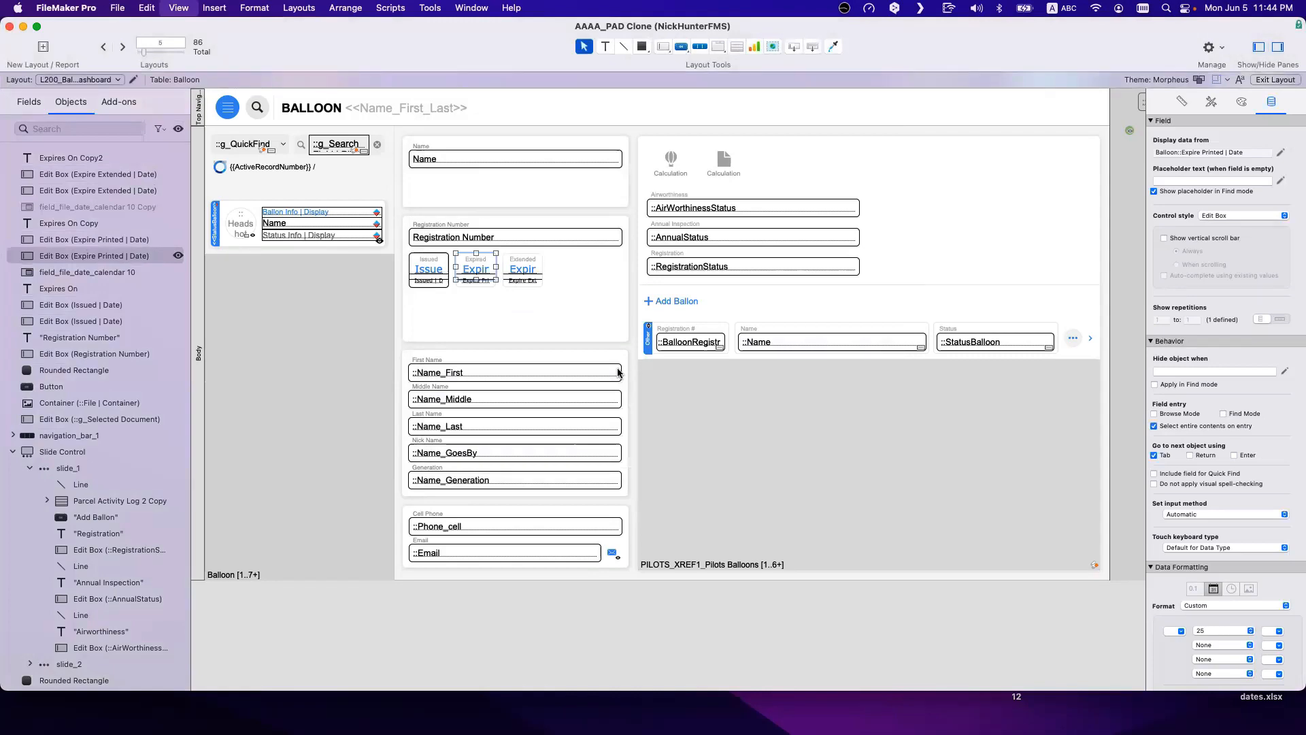
key(super+b)
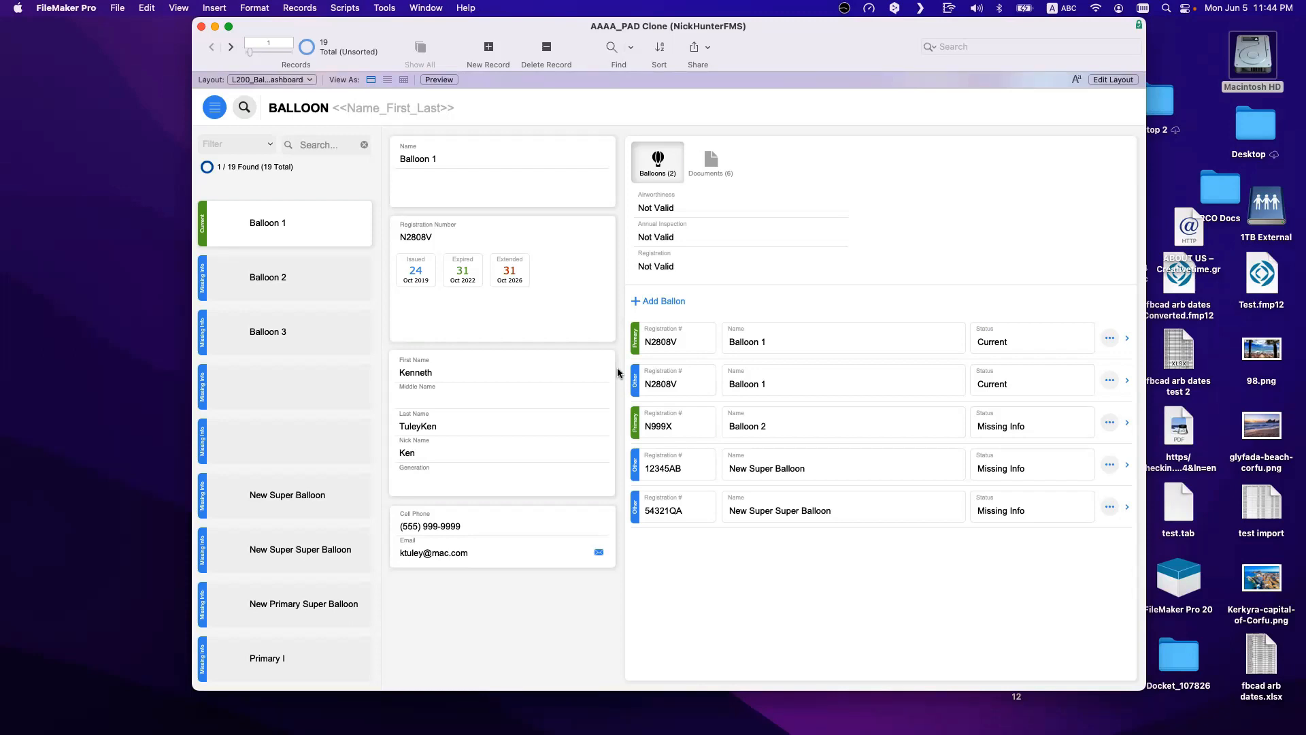
Step: In Layout mode, delete the conditional formatting from both the Expired and Extended day boxes
key(super+l)
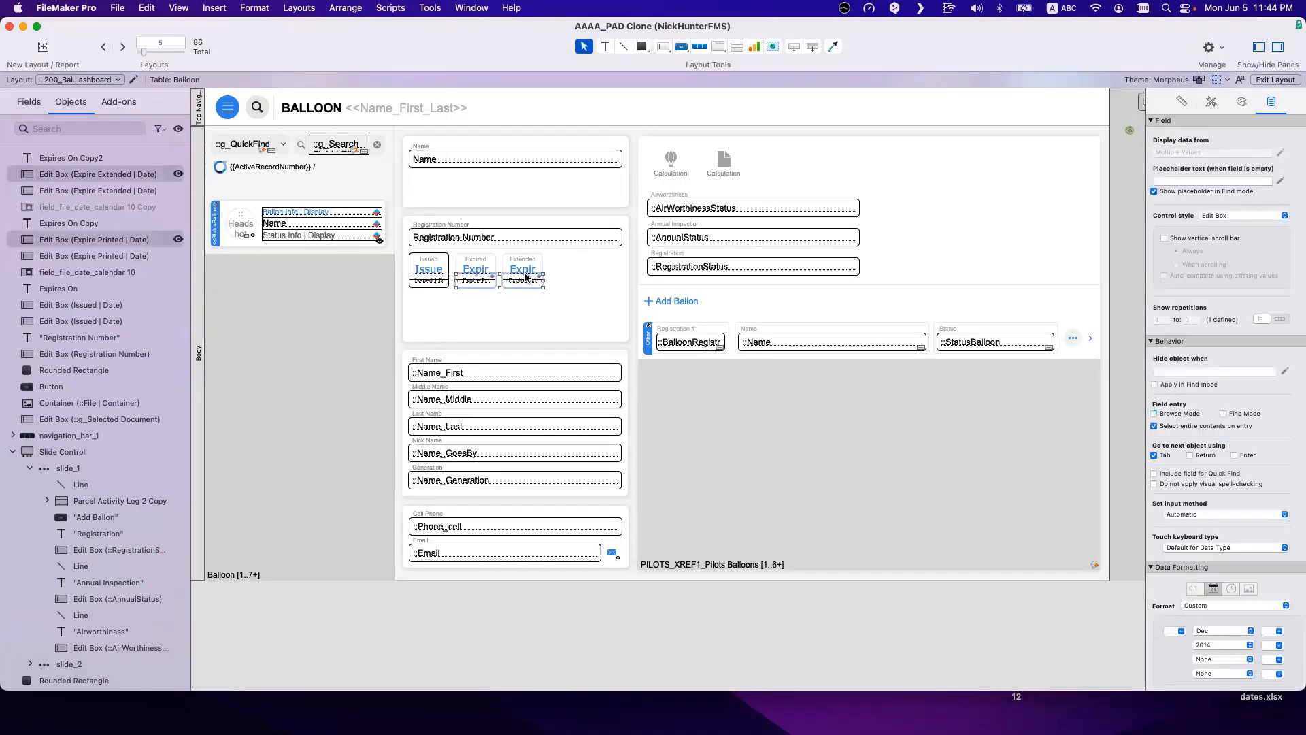
click(513, 272)
shift+click(521, 269)
right_click(524, 265)
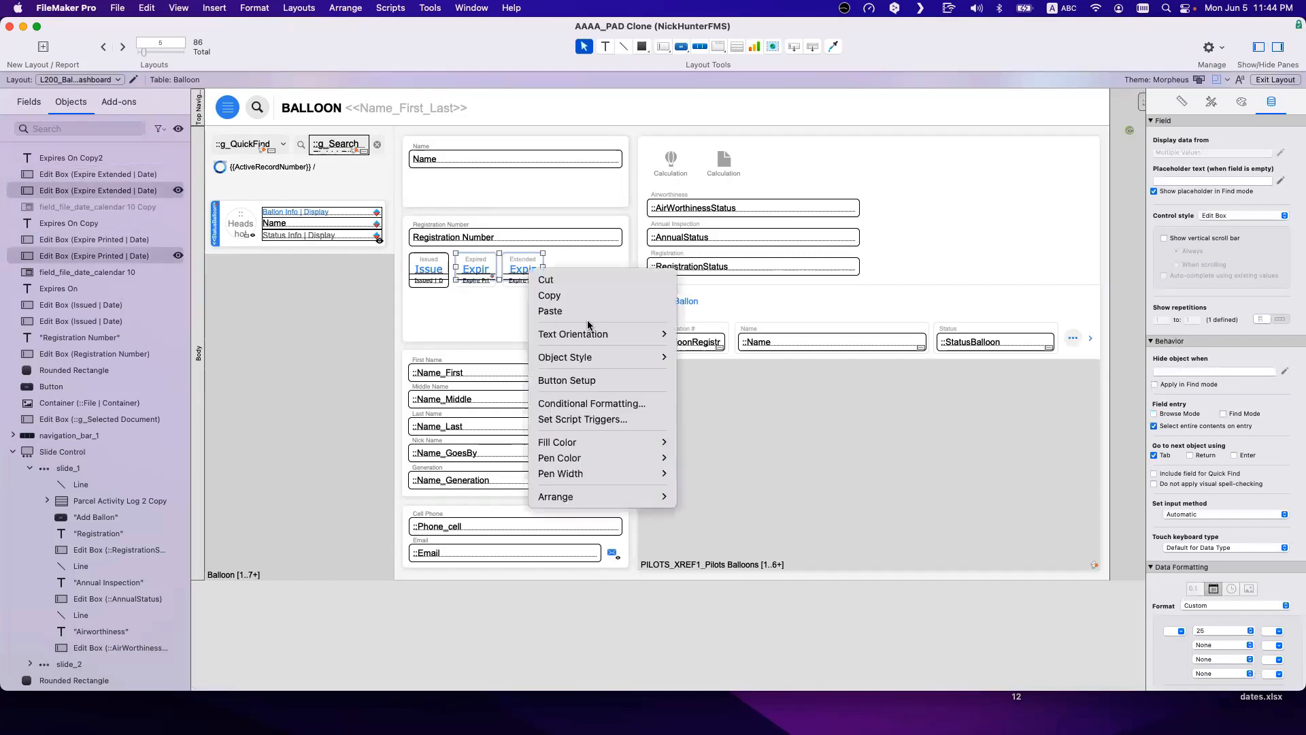
click(587, 406)
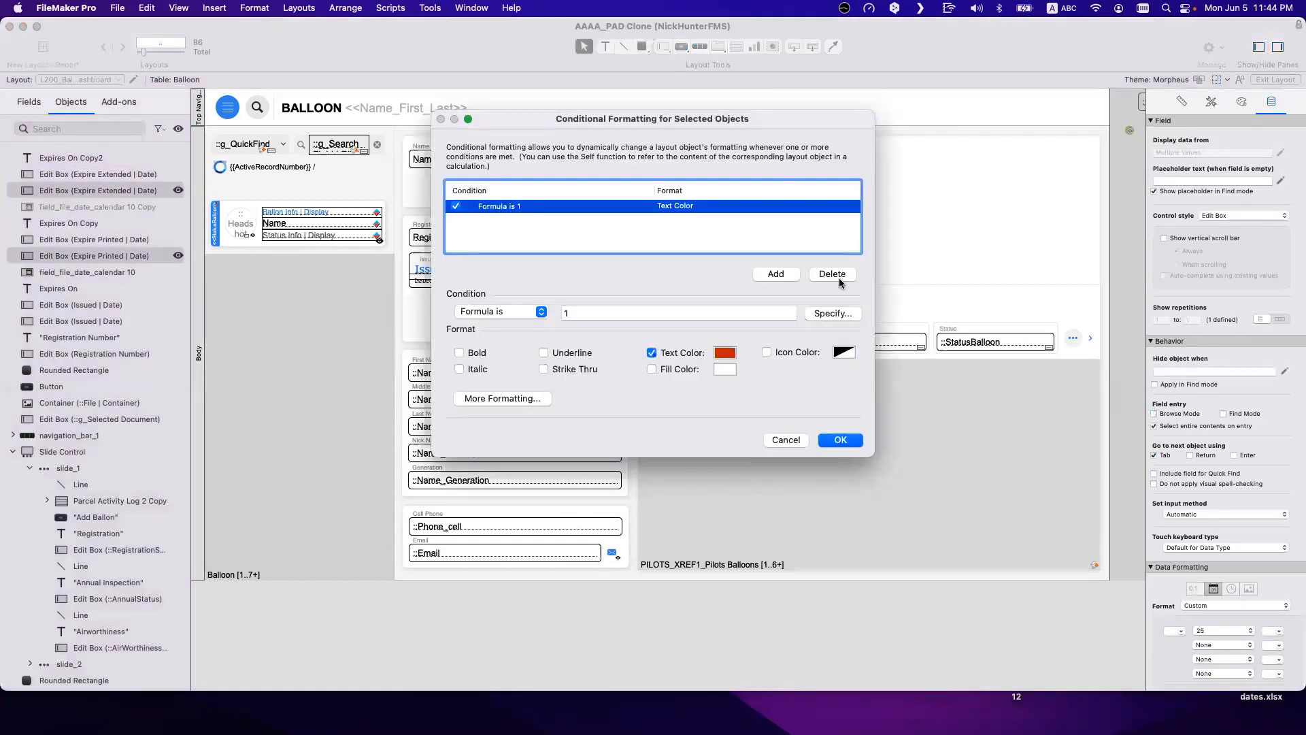
click(832, 274)
click(840, 440)
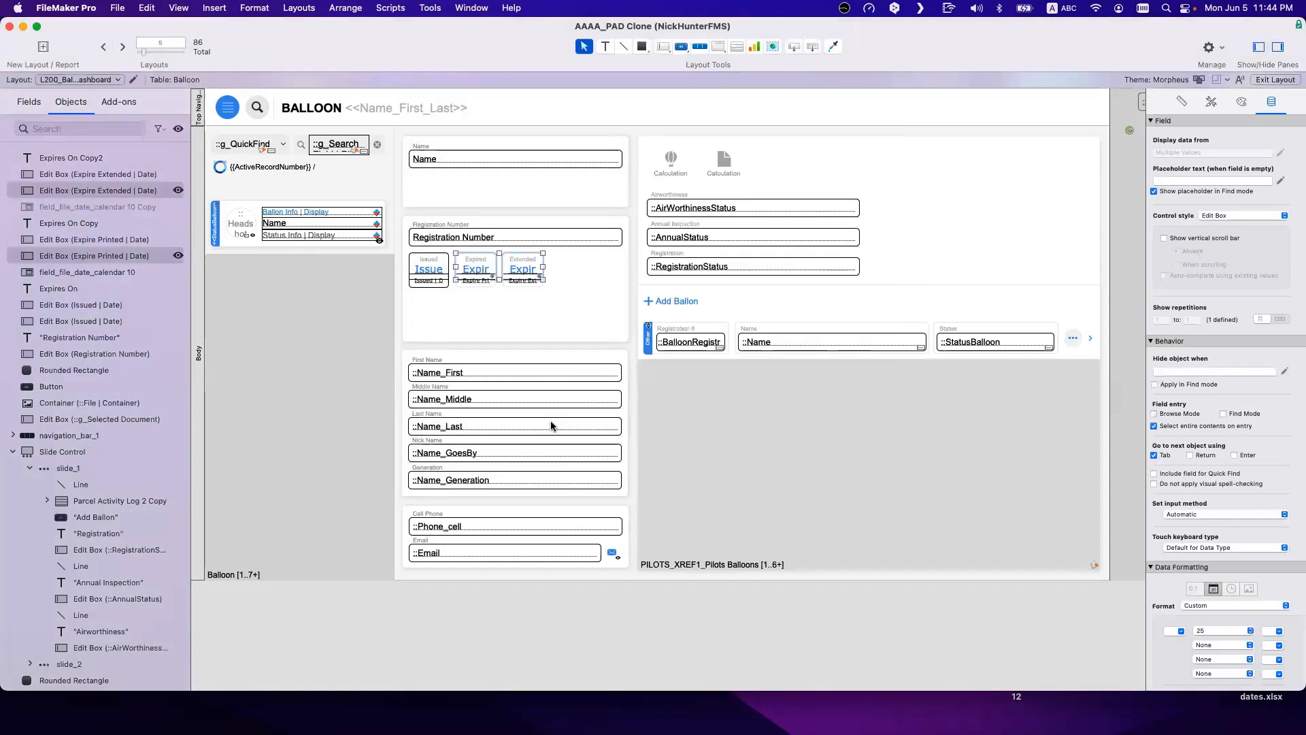
click(549, 425)
click(486, 274)
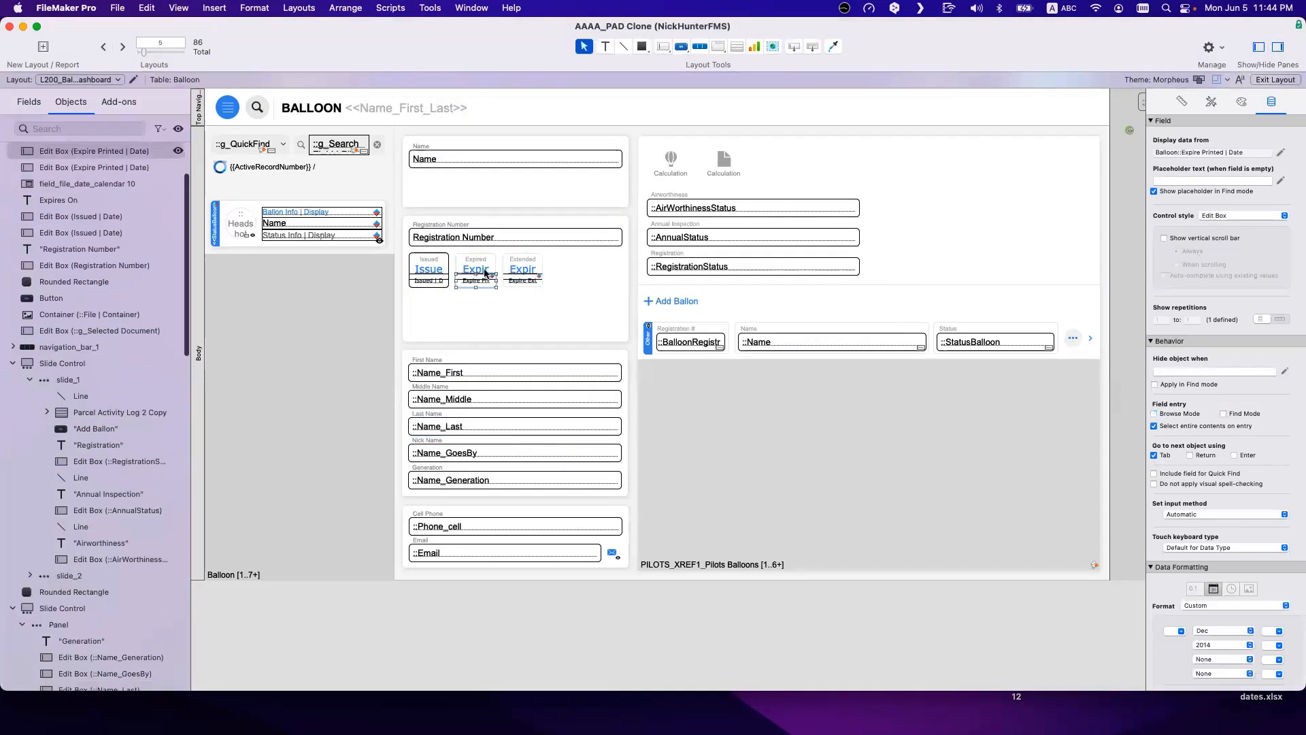
click(536, 275)
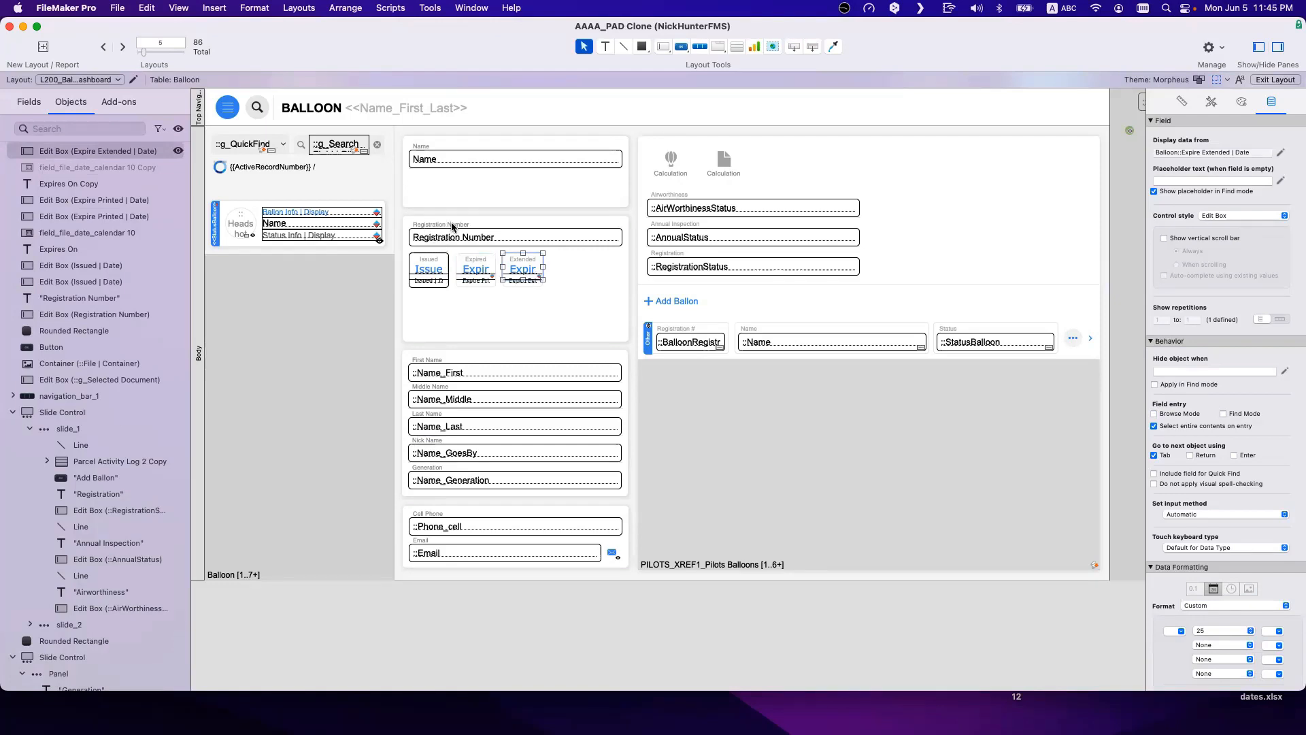
click(462, 242)
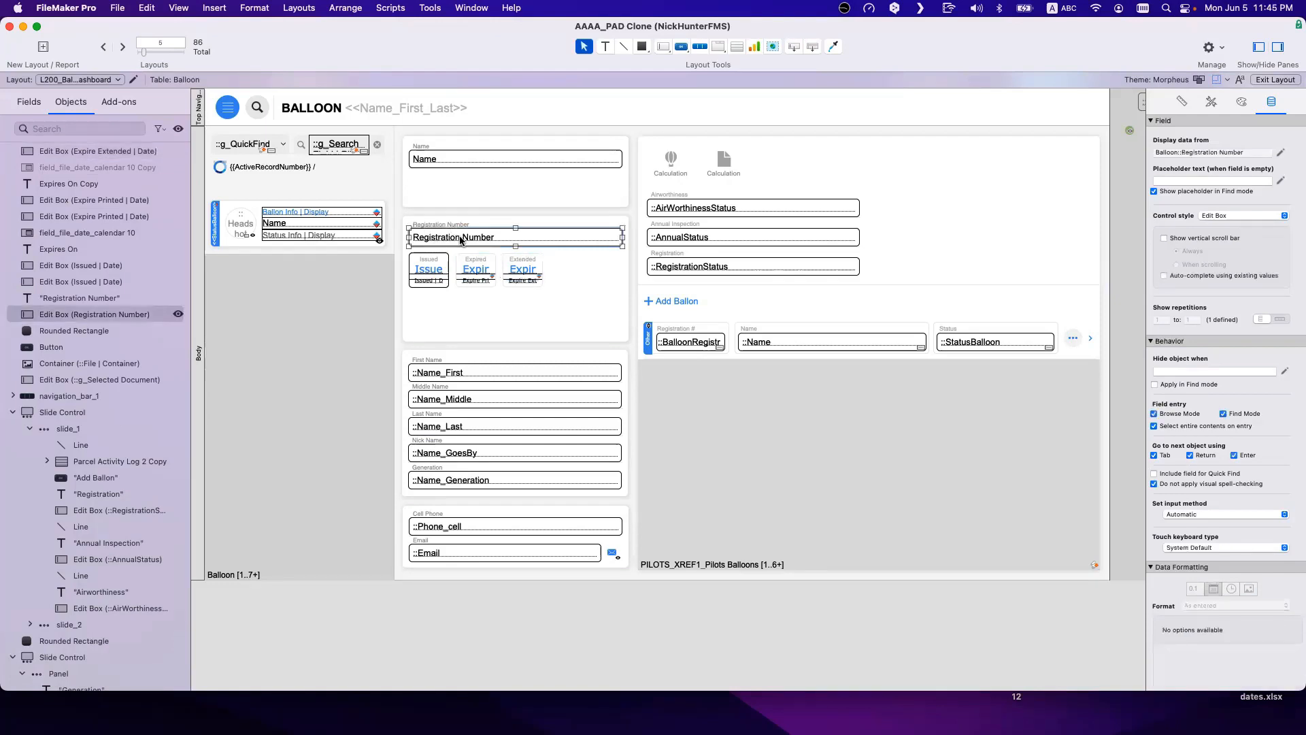
click(436, 269)
click(476, 271)
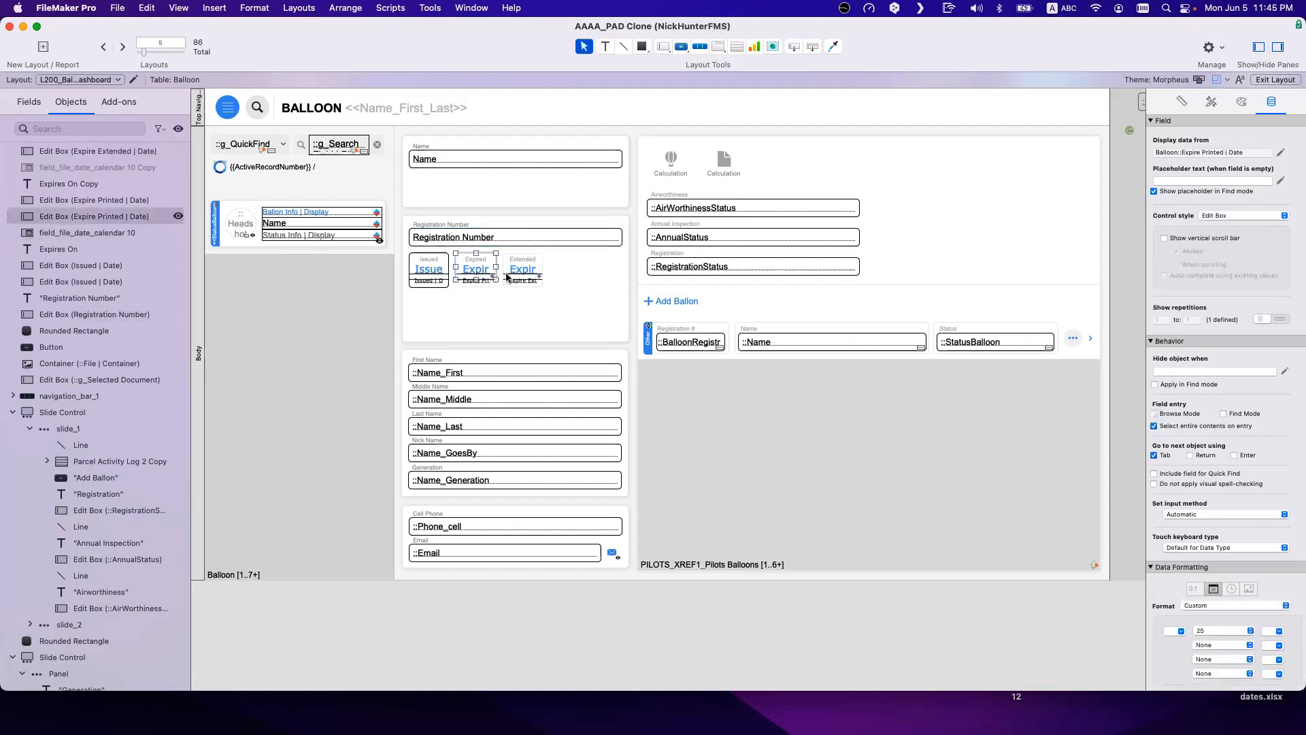
click(526, 275)
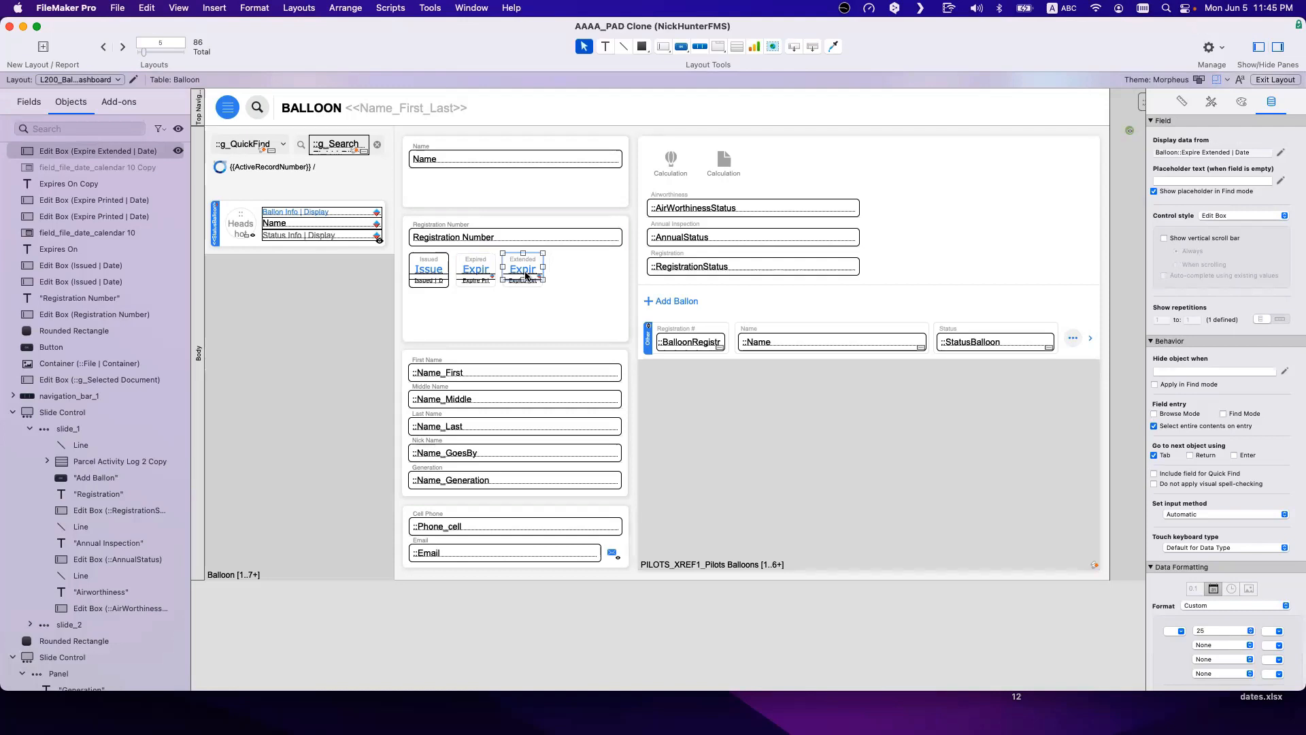
scroll(524, 272, down, 1)
click(513, 333)
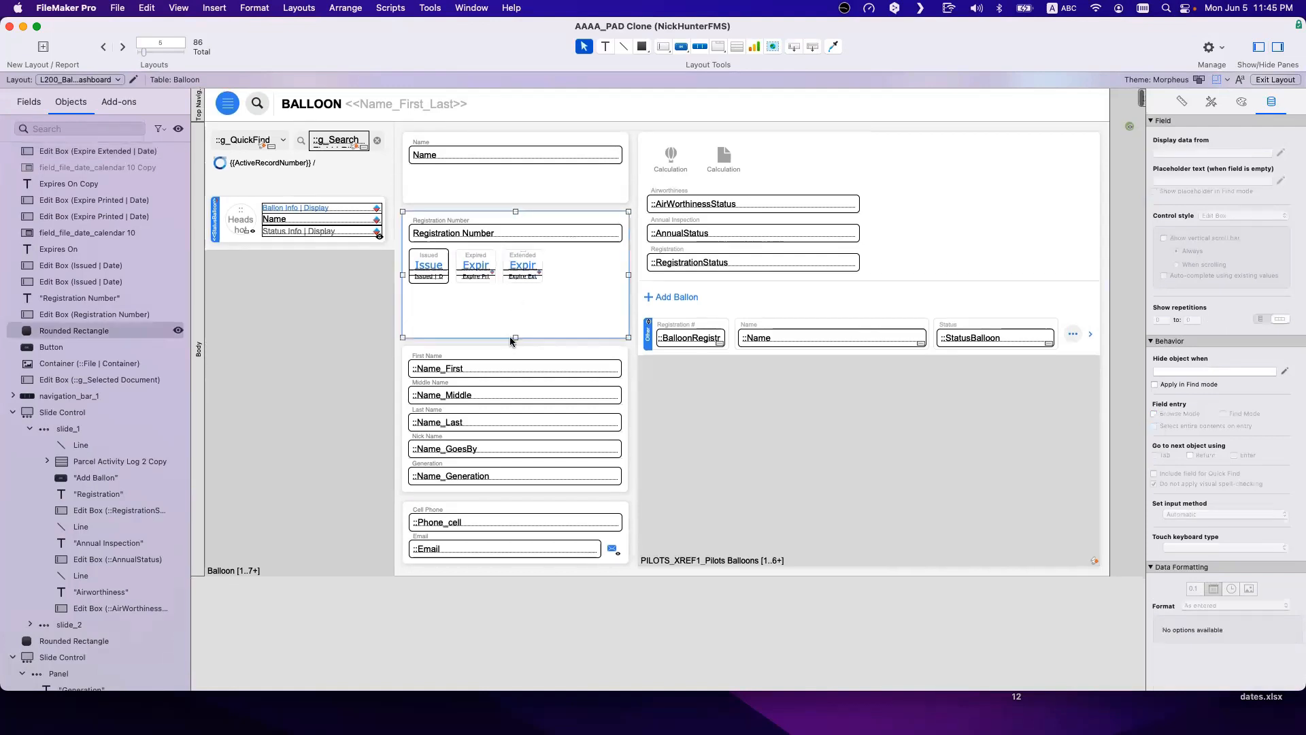
drag(515, 338, 516, 302)
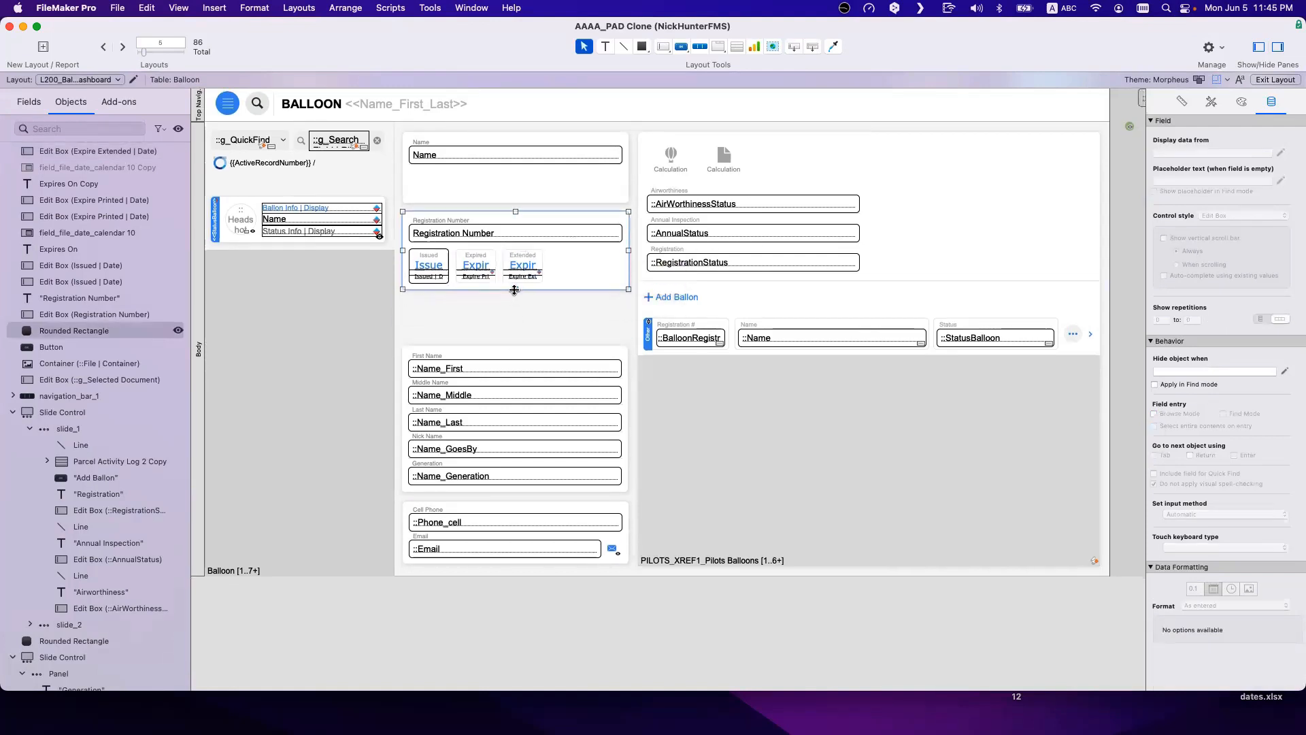
drag(514, 289, 514, 338)
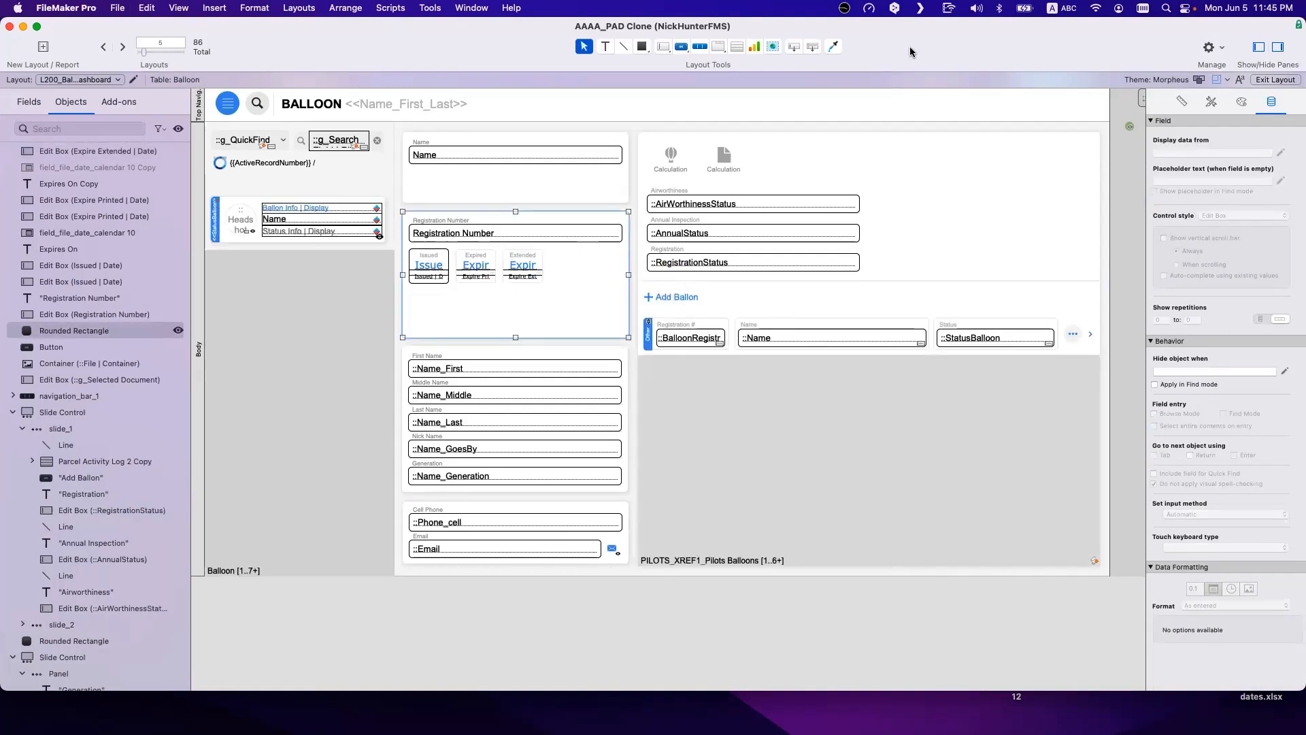
Step: Copy the Not Extended/Extended and Not Valid/Valid toggle button bars from the Balloon Verification layout in the second window
mouse_move(909, 46)
mouse_down()
mouse_move(956, 270)
mouse_move(900, 41)
mouse_move(914, 46)
mouse_up()
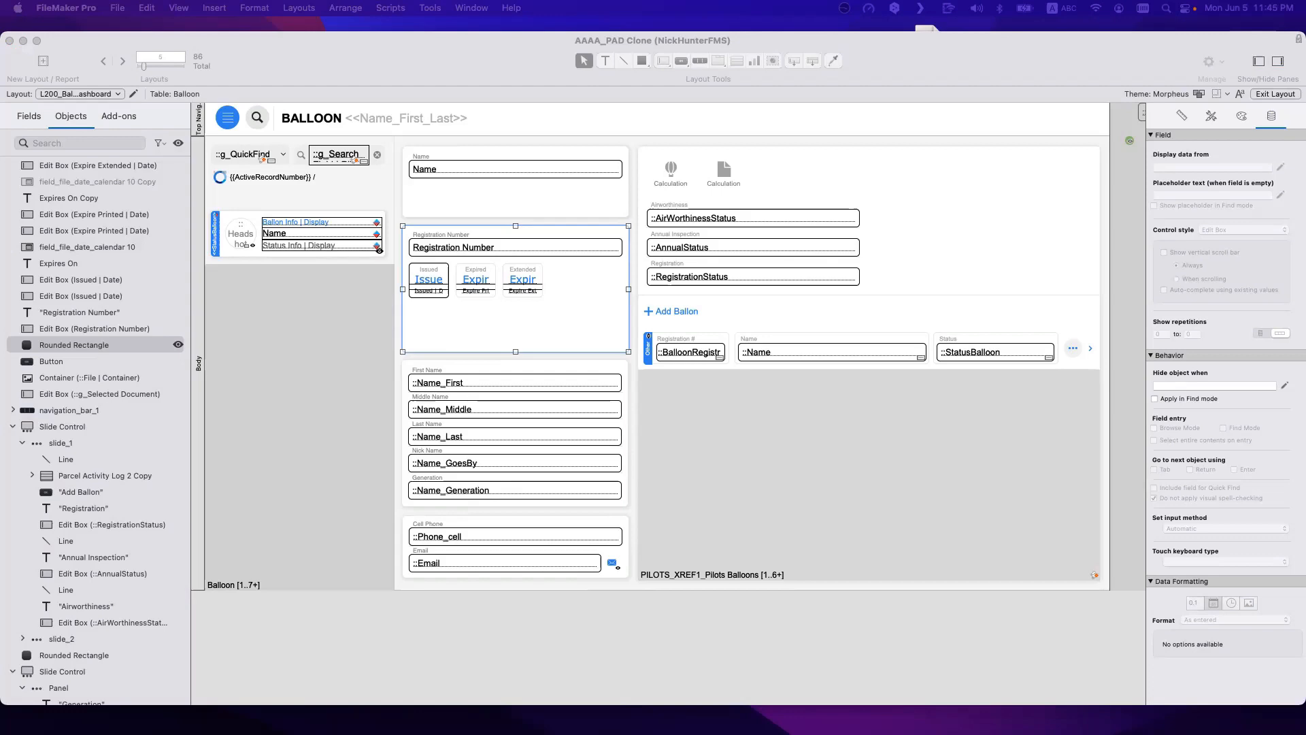
mouse_move(1, 108)
mouse_down()
mouse_move(479, 162)
mouse_move(525, 149)
mouse_move(457, 116)
mouse_up()
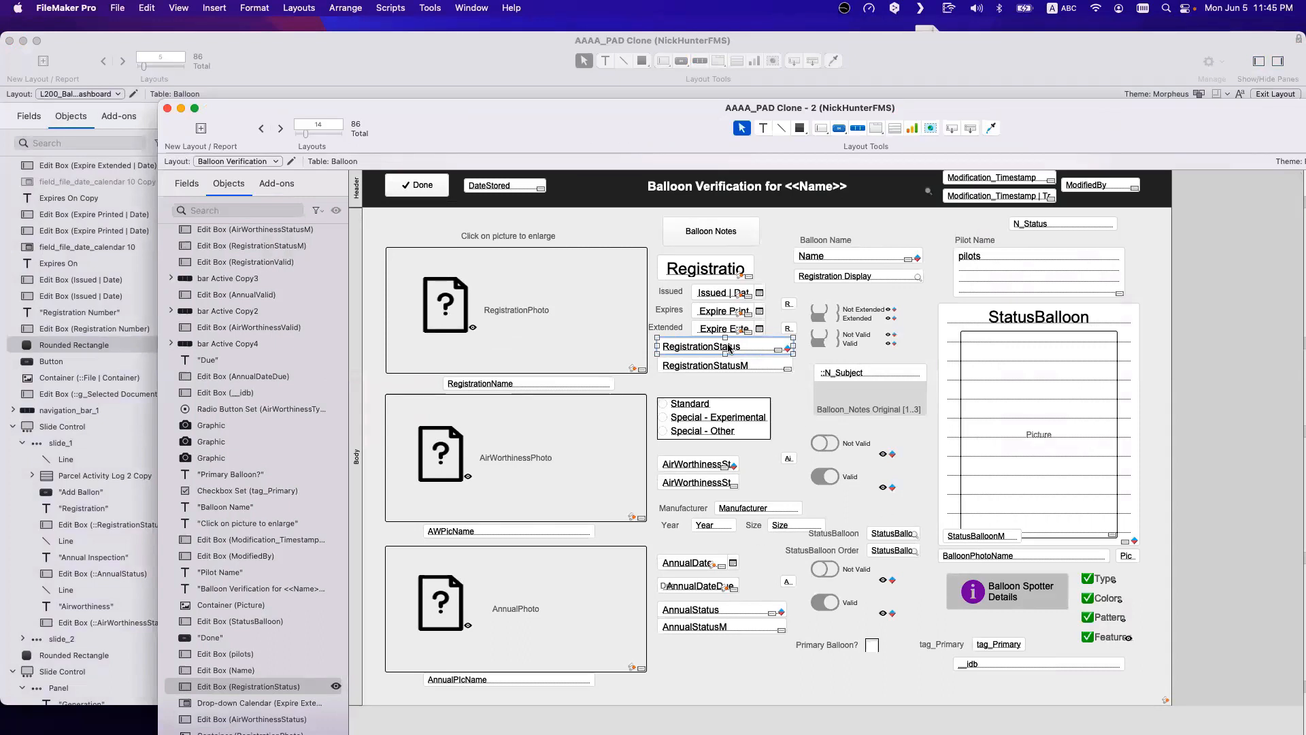
click(829, 447)
click(862, 340)
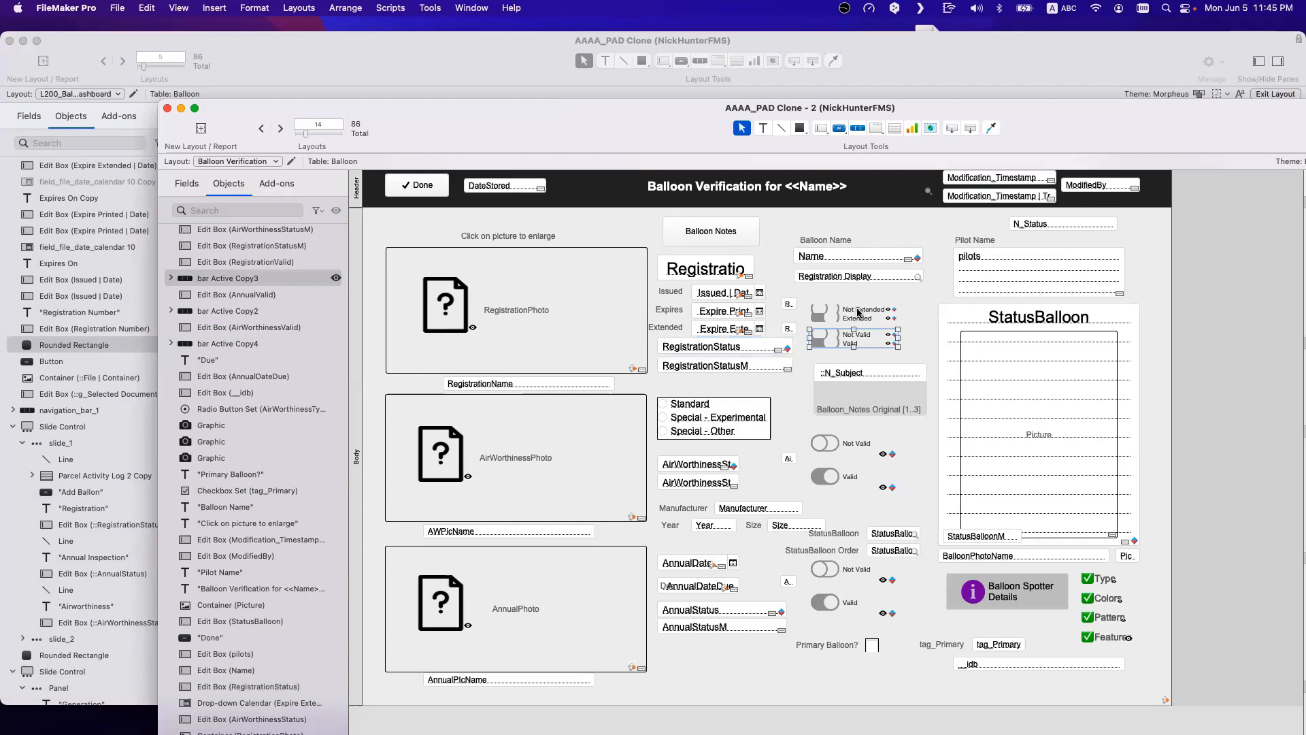
shift+click(857, 312)
key(super+c)
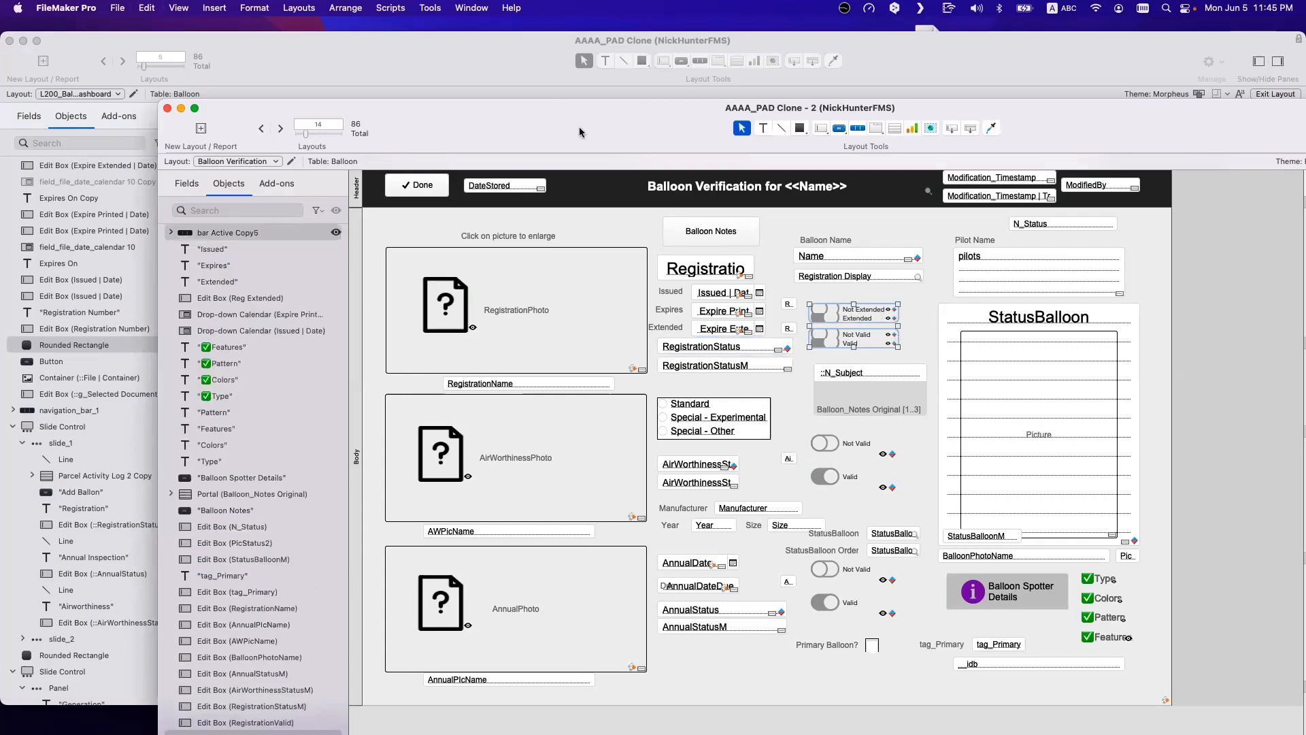
Step: Paste both toggle bars into the Balloon layout's Registration Number card and place them side by side below the date boxes
drag(580, 127, 82, 294)
click(478, 324)
key(super+v)
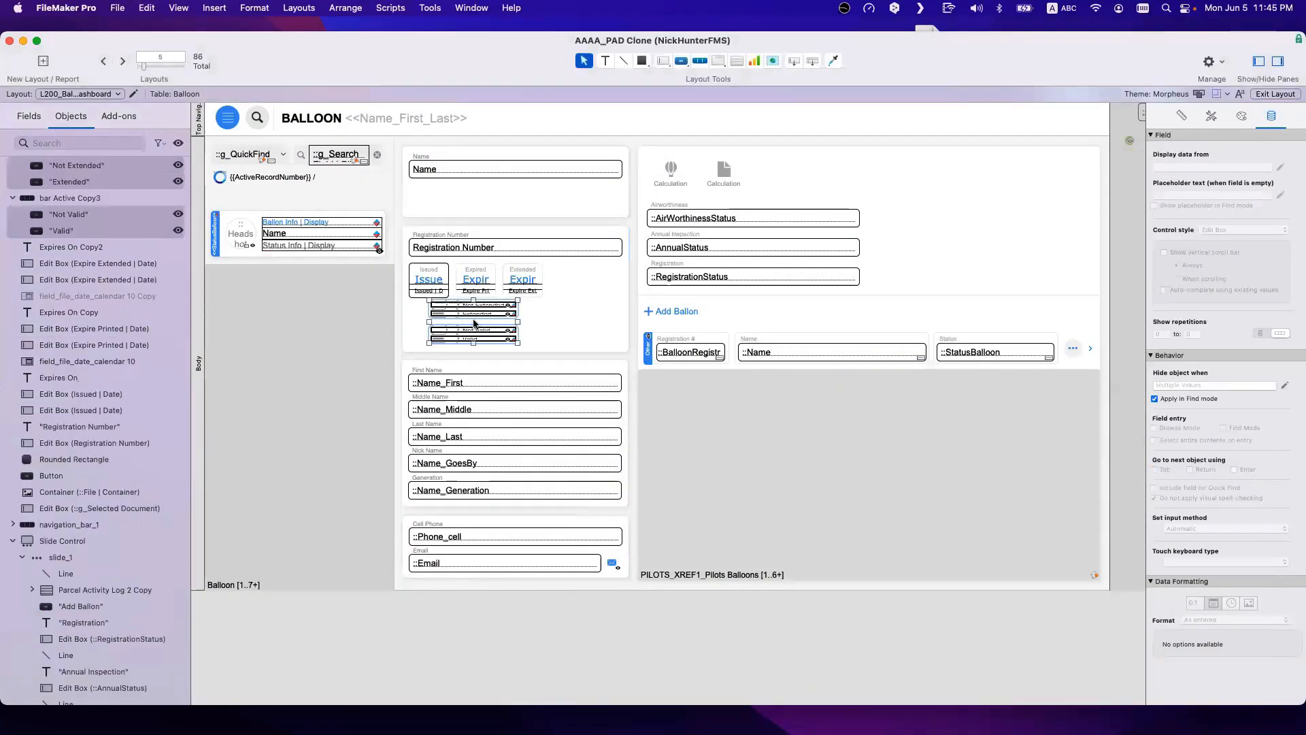
drag(454, 334, 530, 319)
click(531, 355)
click(471, 318)
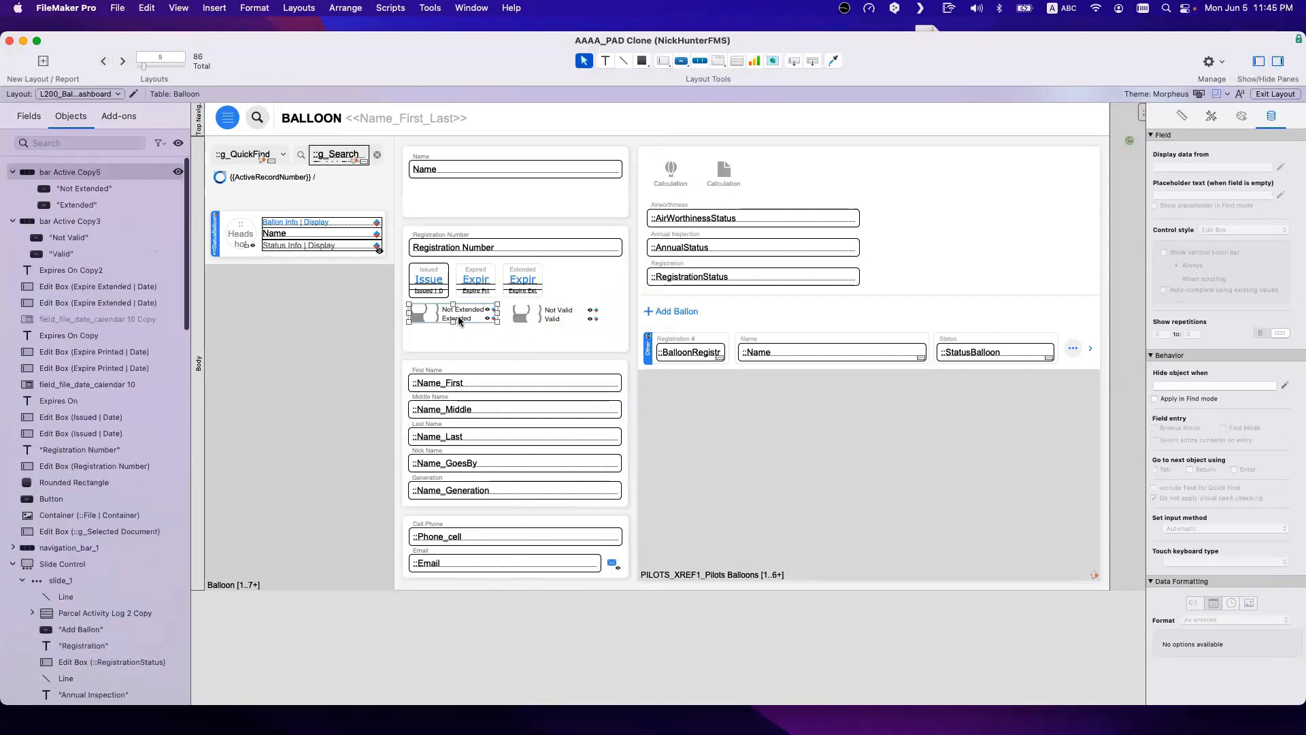
Step: Swap the two toggle bars so the Valid bar sits under the Issued box, with the Extended bar aligned to its right
click(461, 314)
click(459, 311)
click(472, 336)
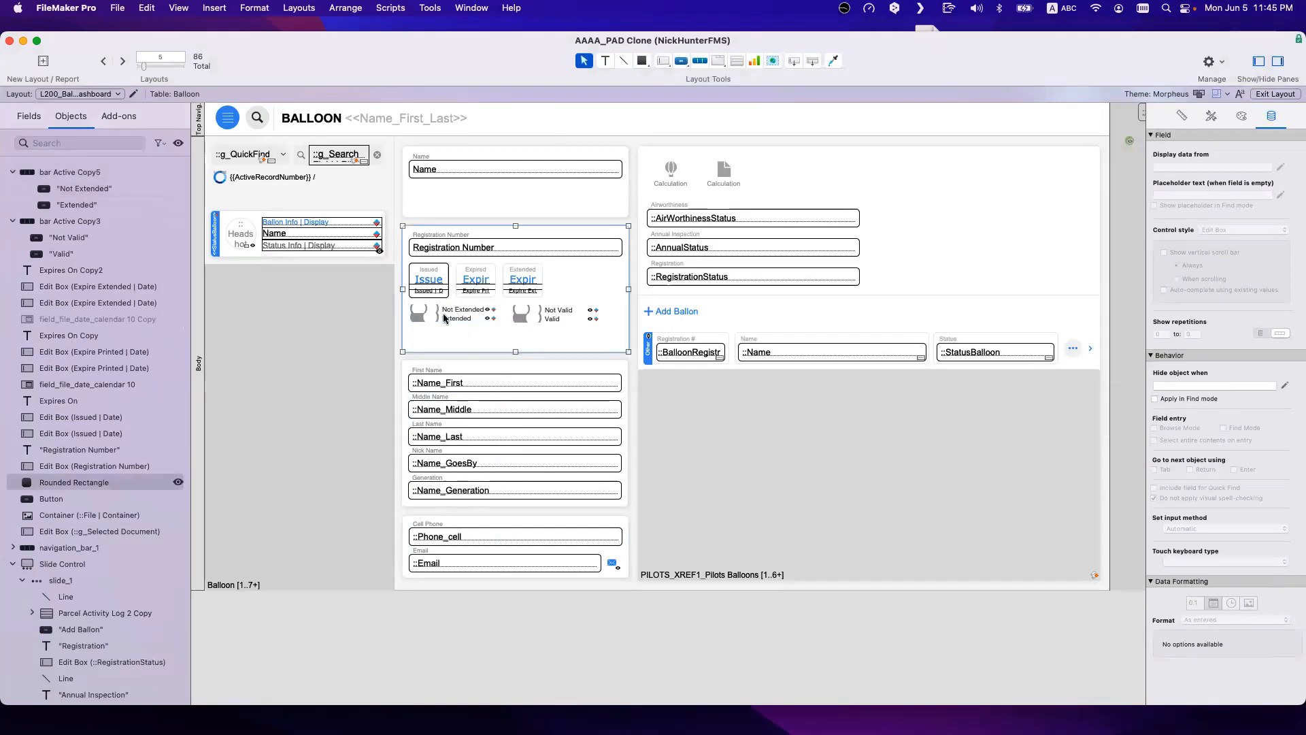
click(445, 314)
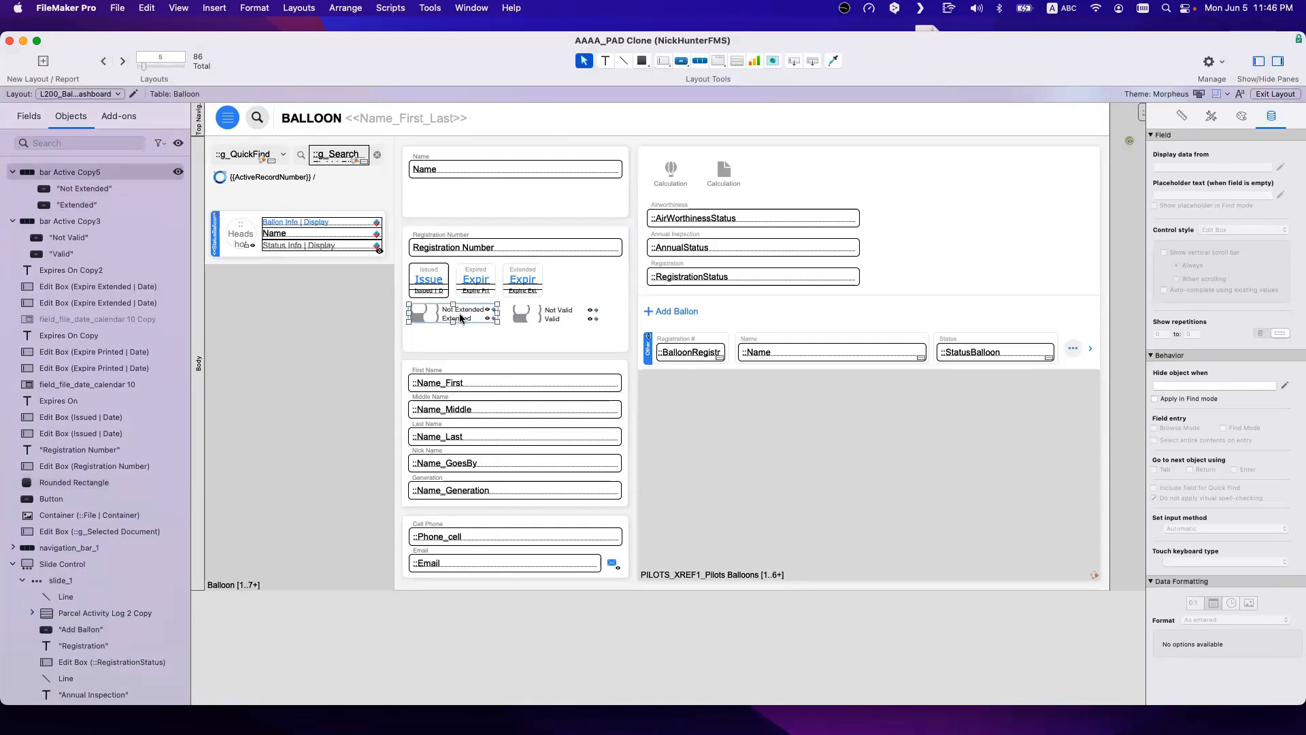
drag(460, 318, 530, 324)
click(464, 337)
click(559, 326)
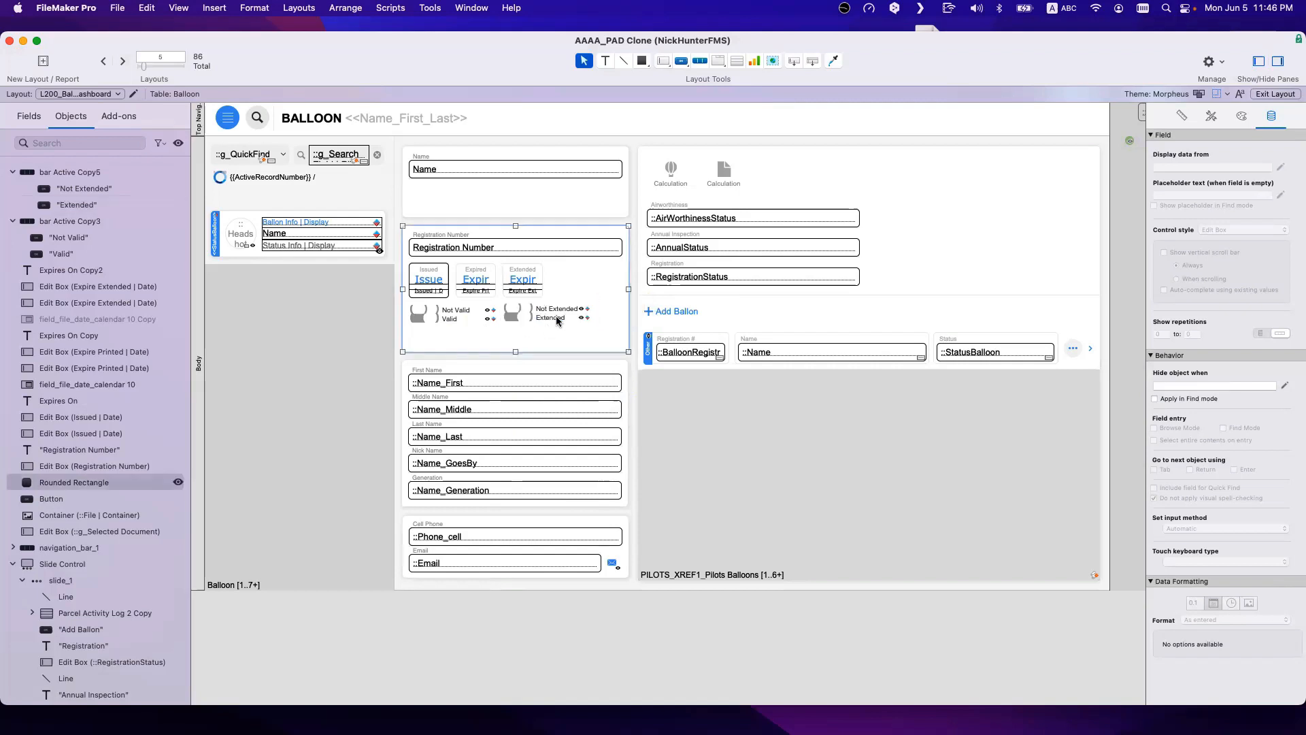
click(511, 313)
shift+click(447, 317)
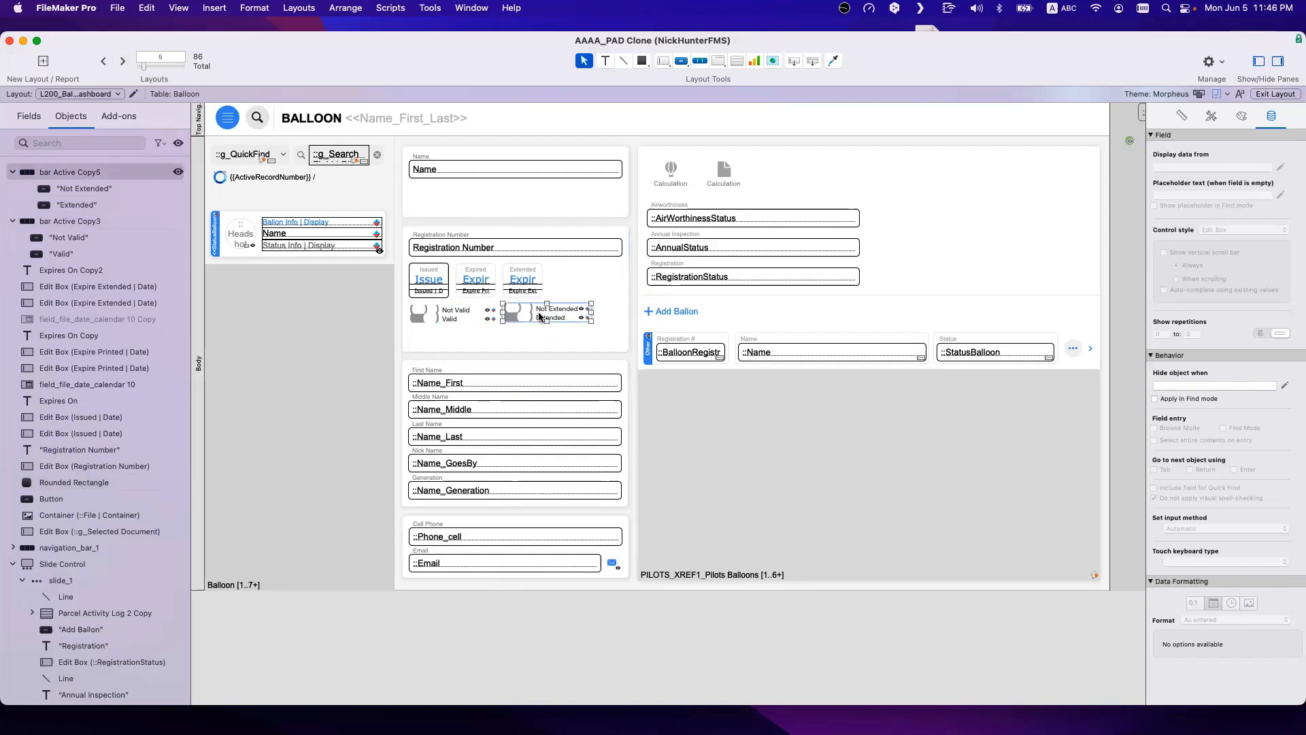
drag(540, 317, 541, 317)
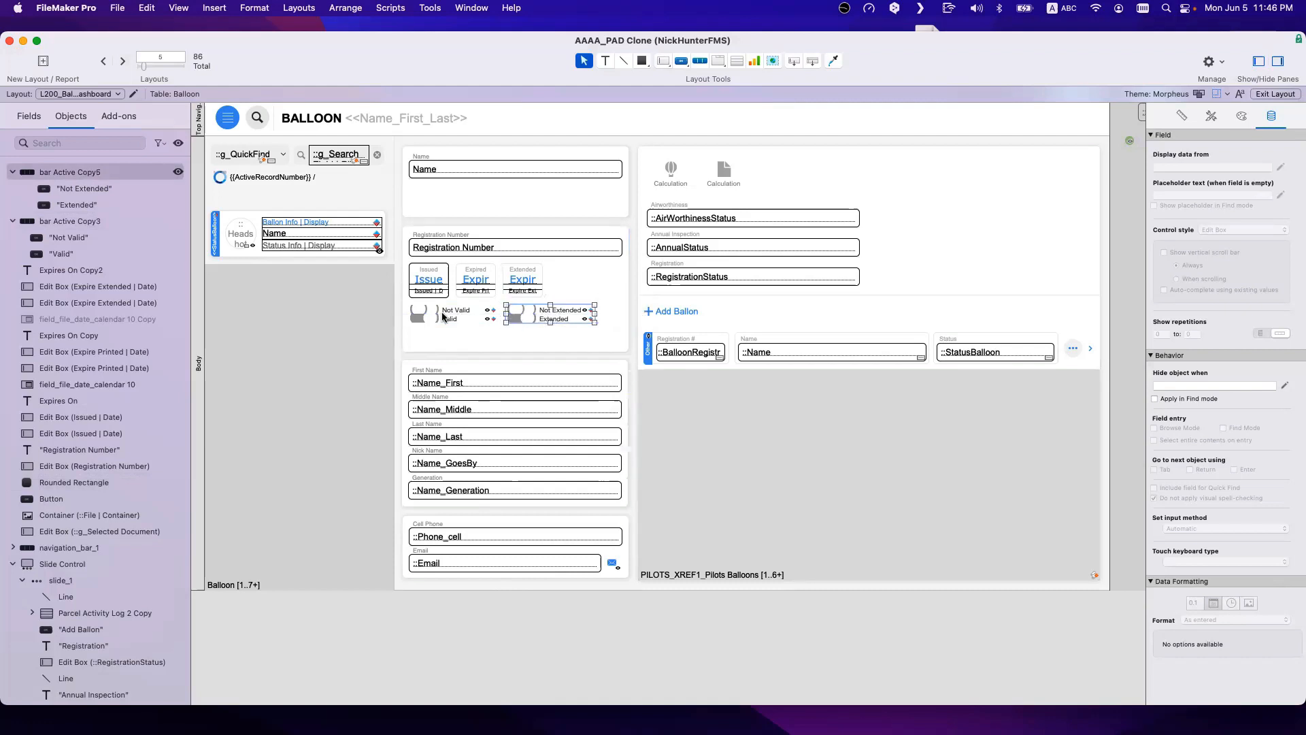
shift+click(463, 317)
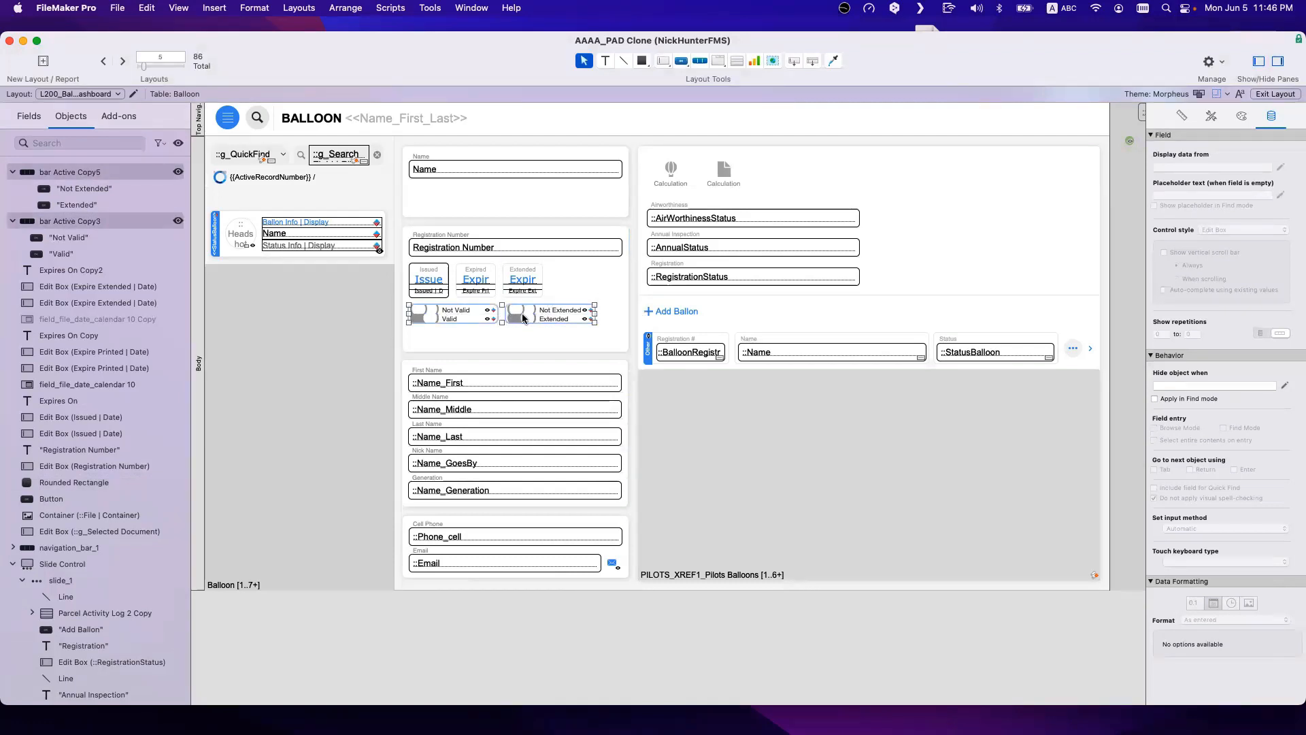
Step: Examine the individual segments of both toggle bars and the button setup of the Extended segment
click(475, 319)
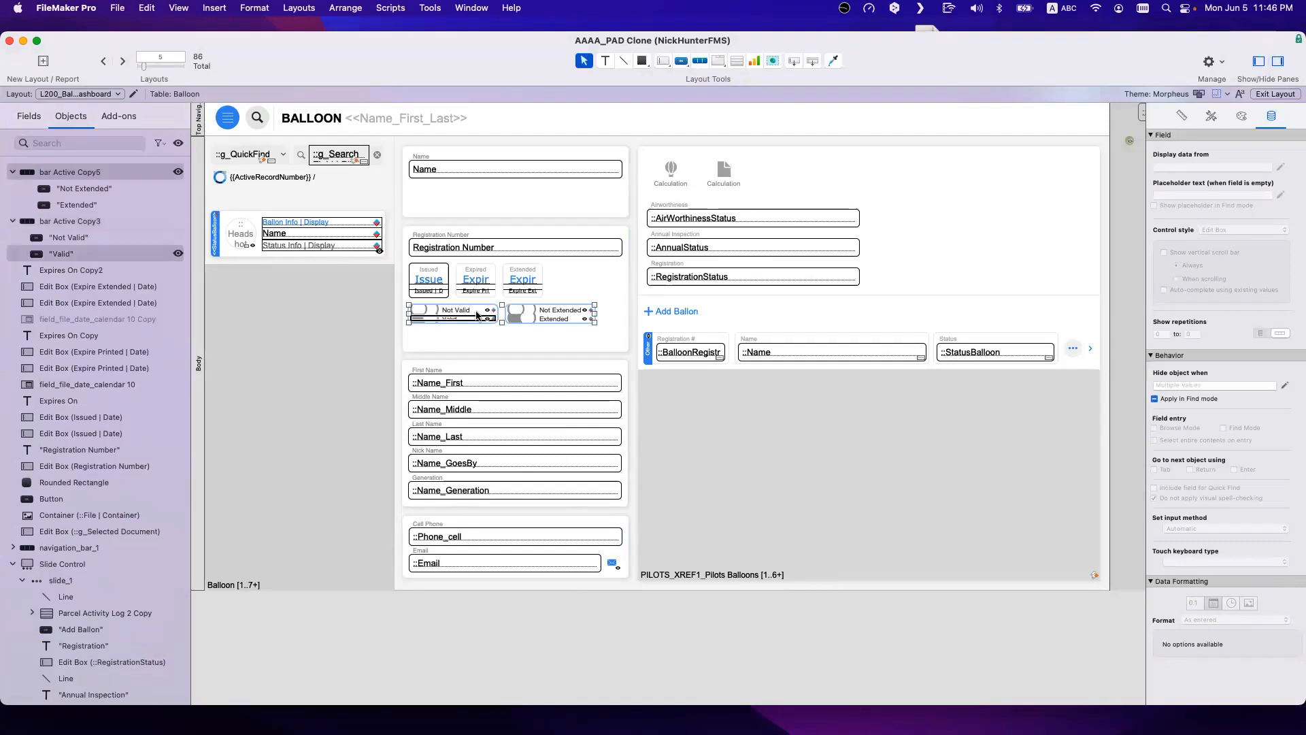
click(476, 312)
click(472, 321)
click(475, 311)
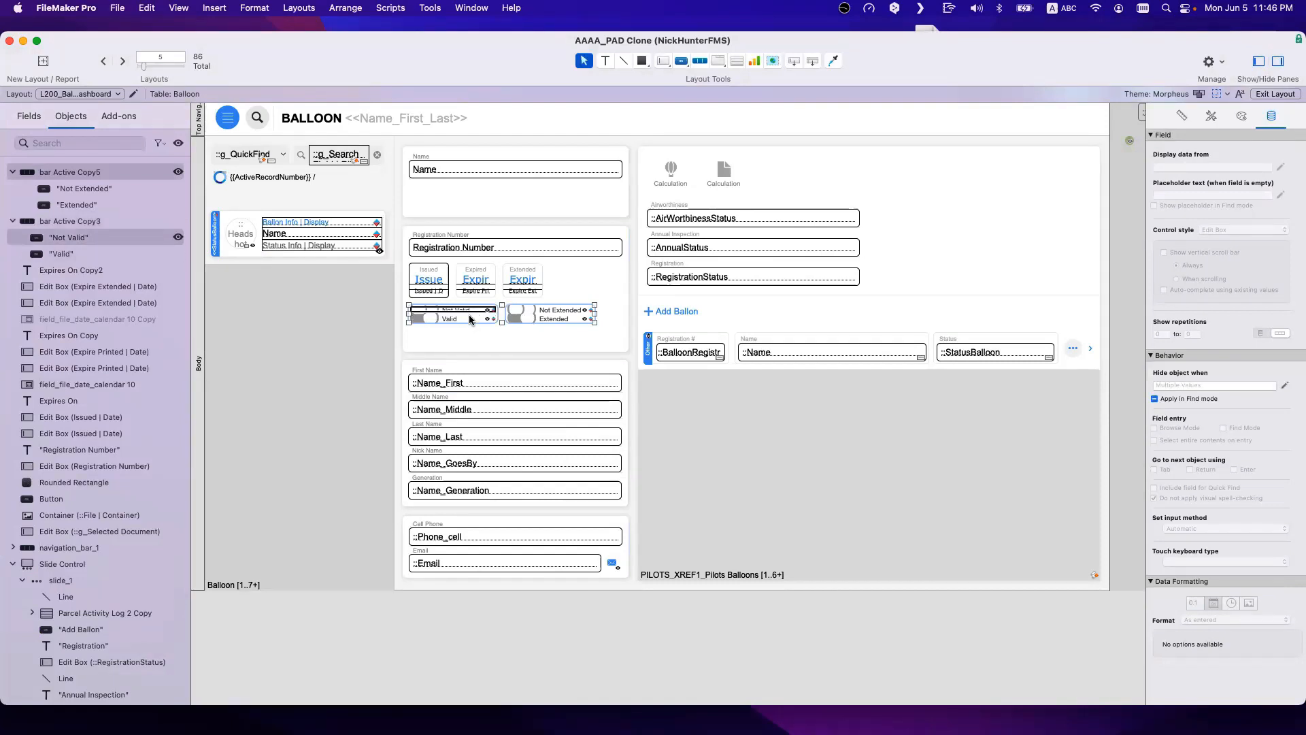
click(472, 320)
click(526, 319)
click(527, 311)
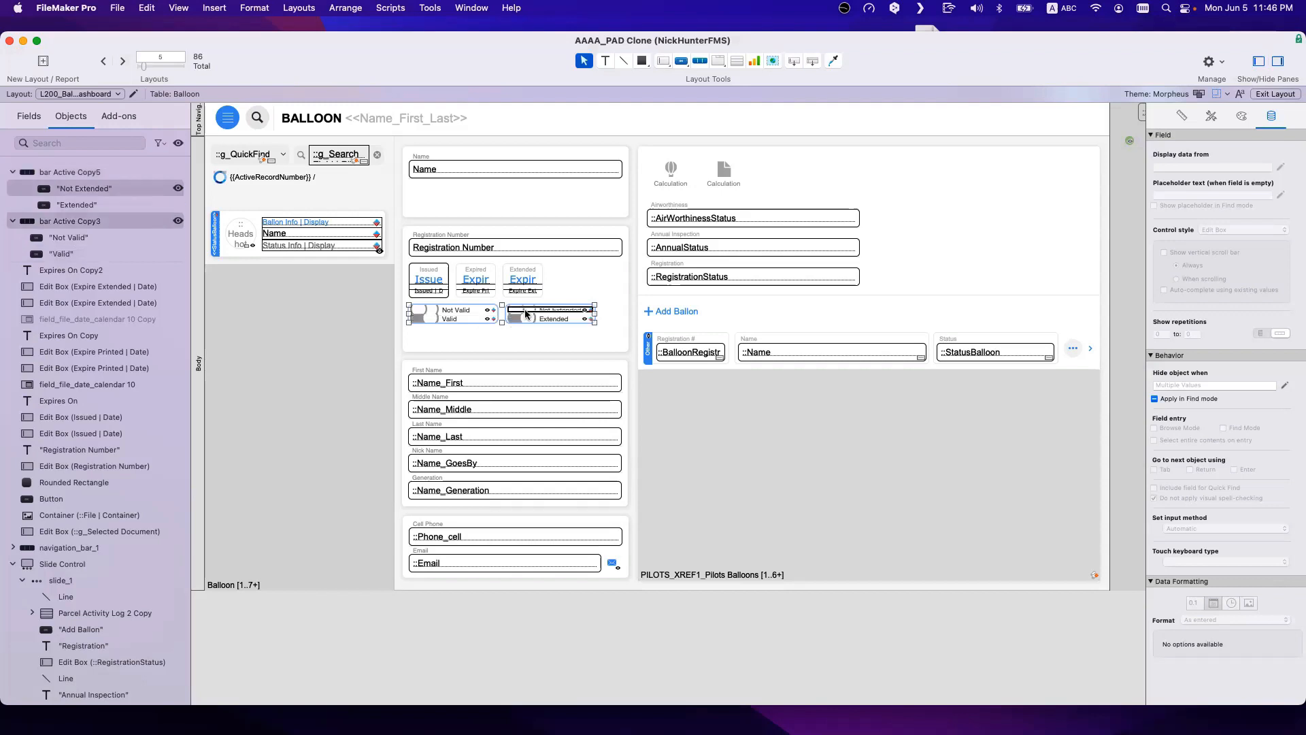
click(529, 321)
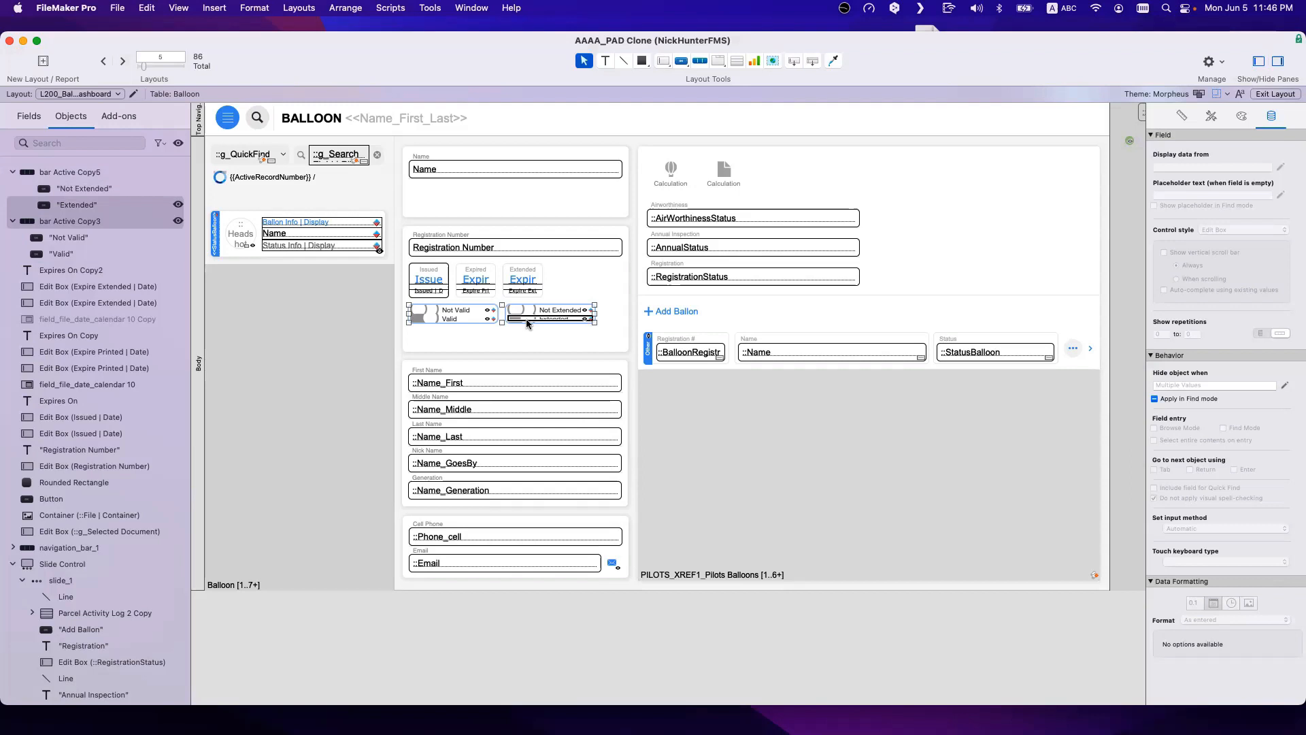
double_click(527, 324)
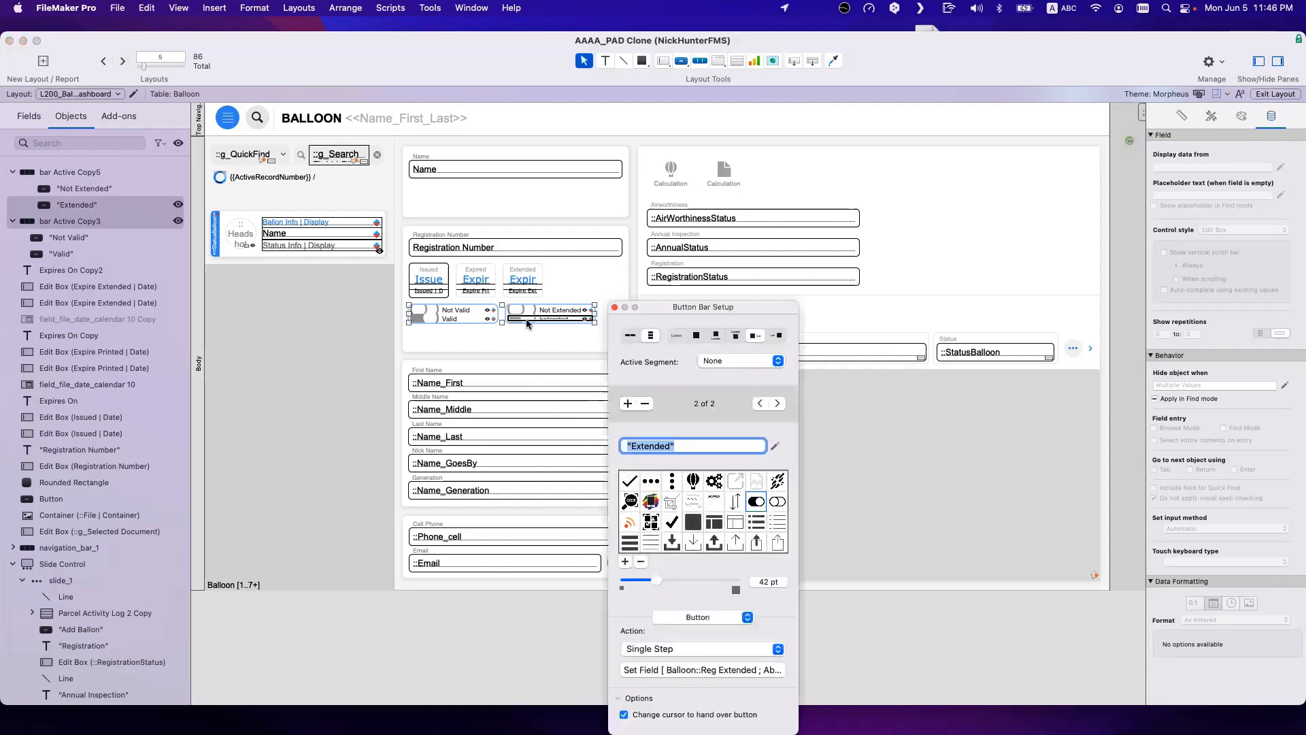
click(493, 361)
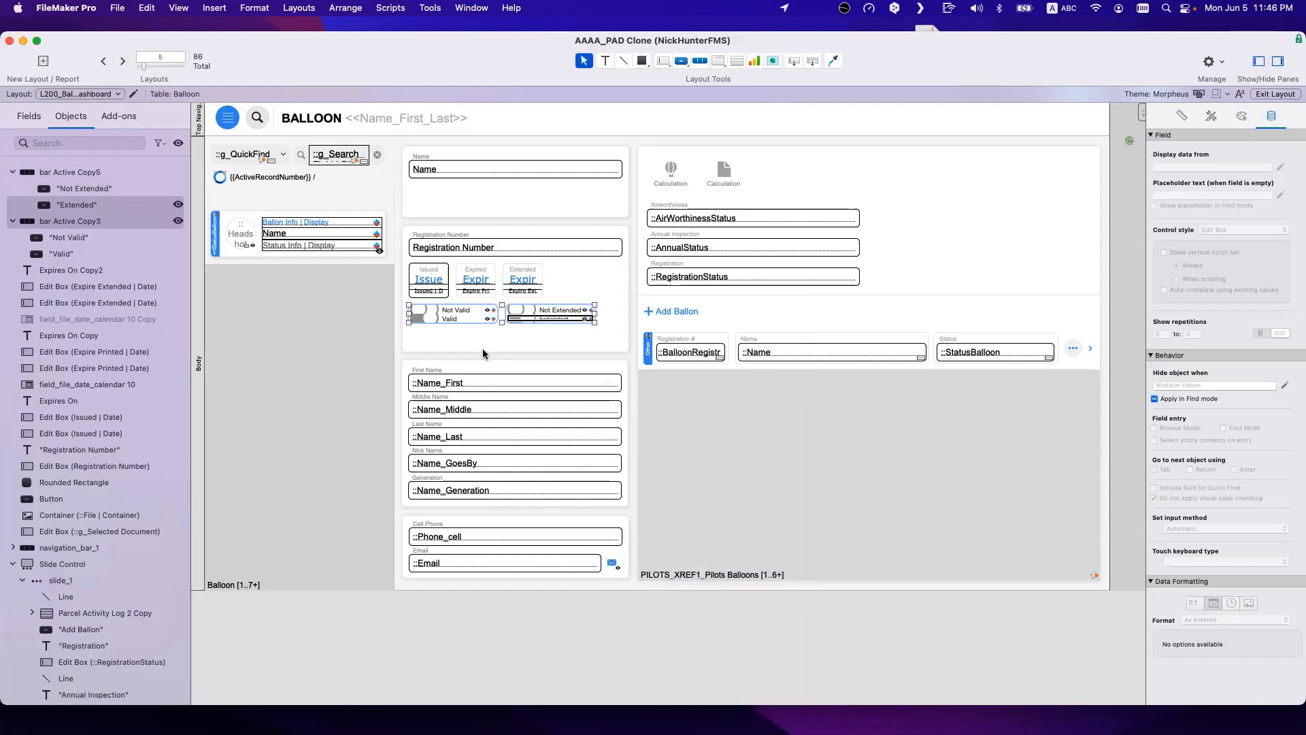
Step: Preview the card in Browse mode and test switching the Valid and Extended toggles off and back on
click(485, 353)
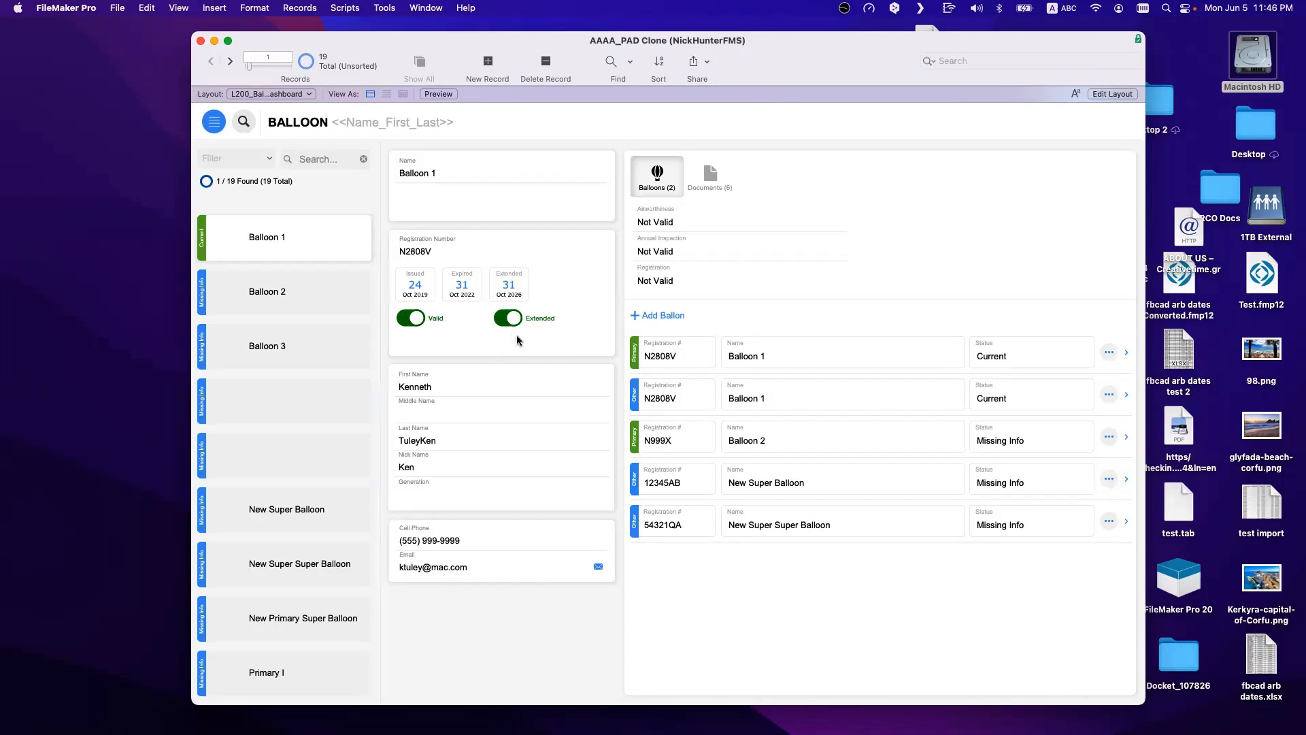
key(super+l)
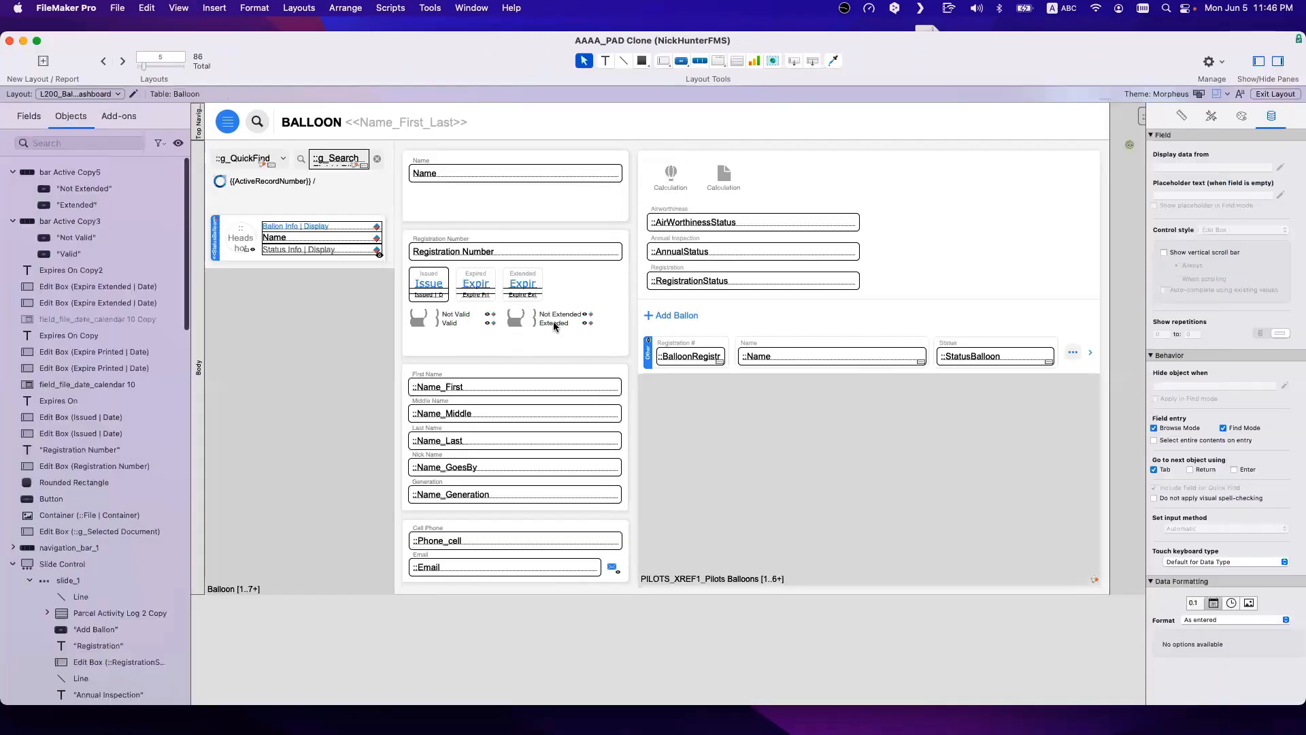
click(520, 317)
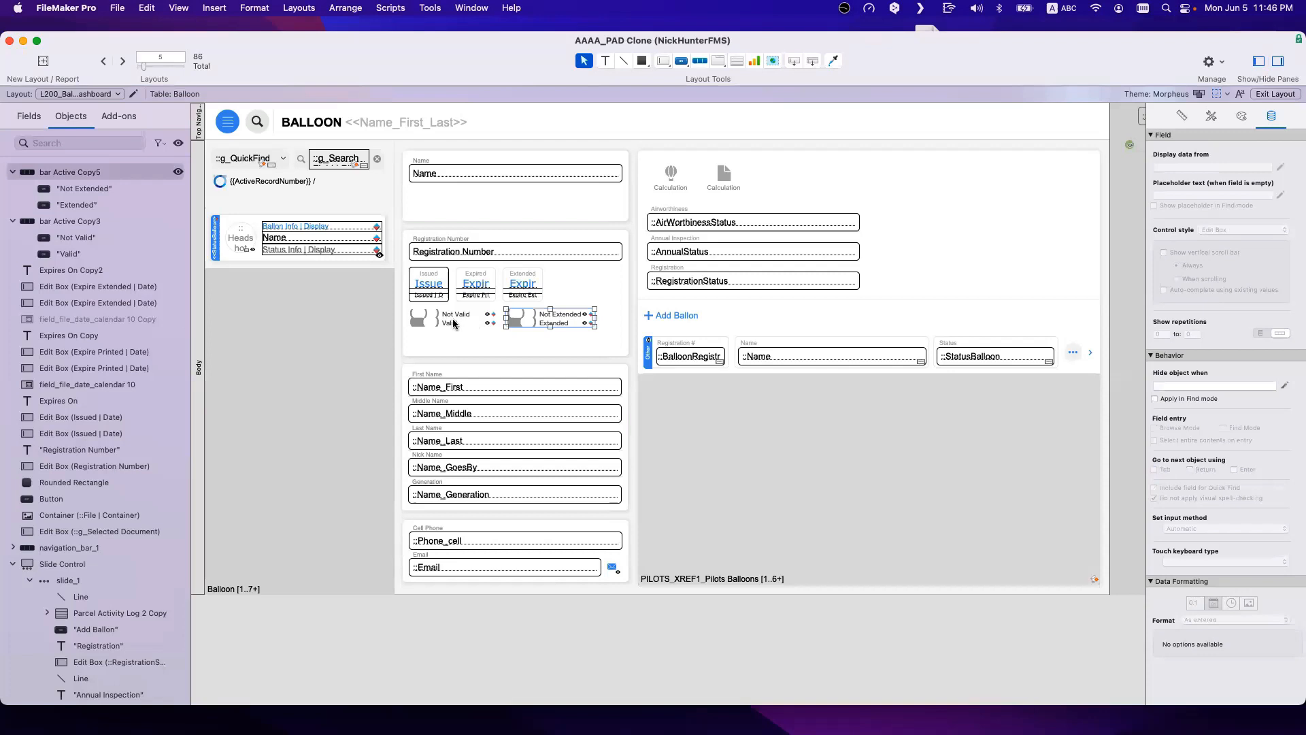
click(524, 324)
click(521, 337)
key(super+b)
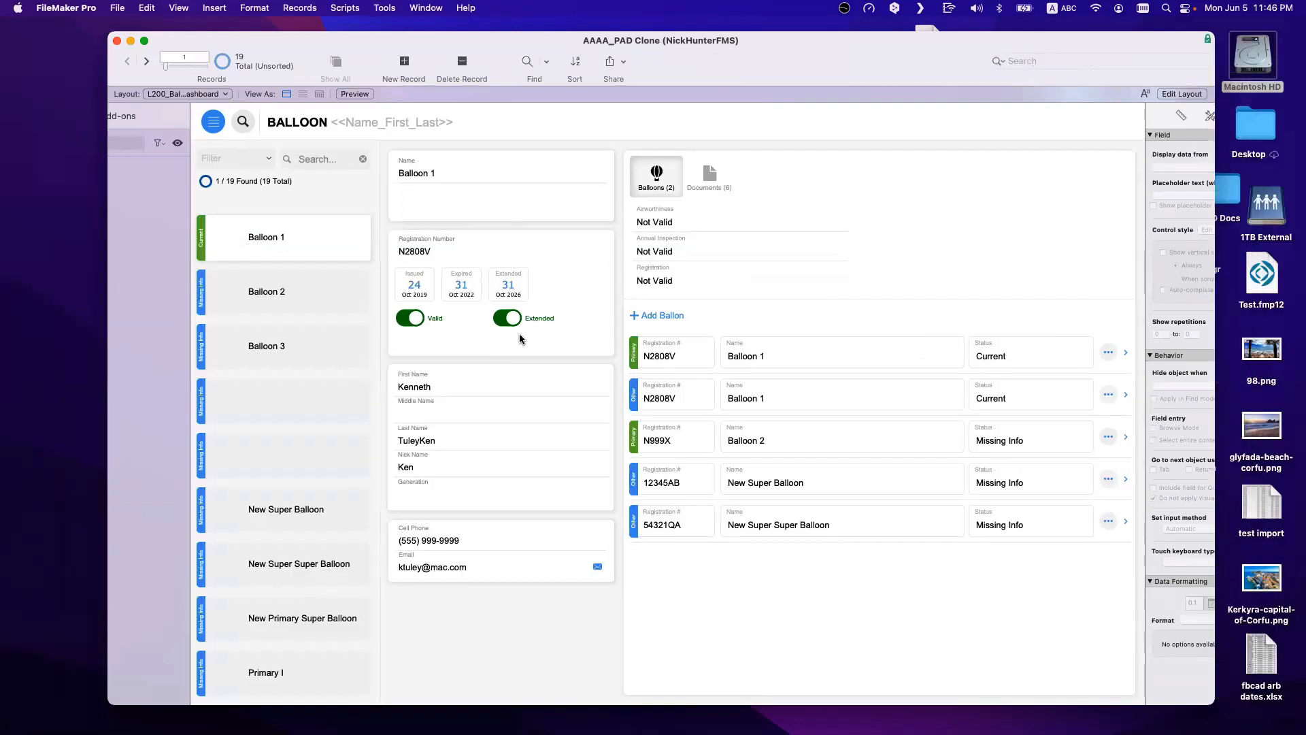
click(413, 319)
click(415, 318)
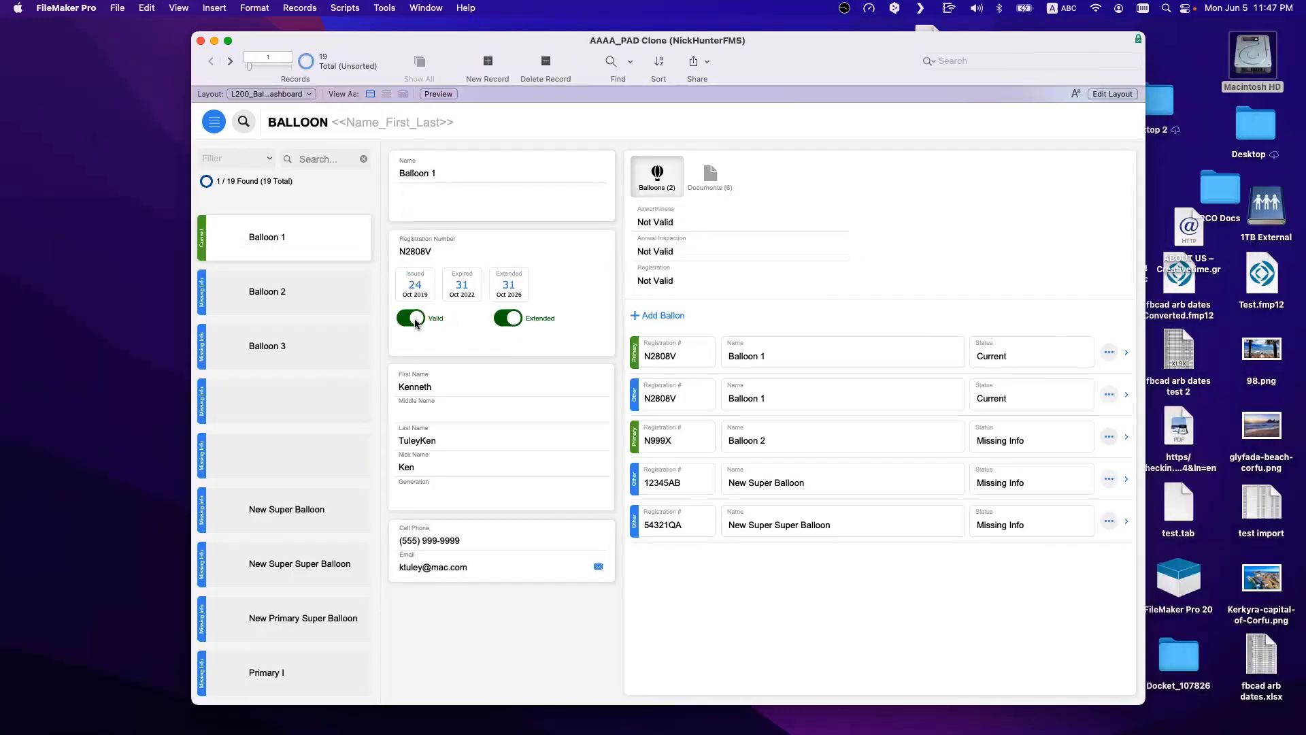
click(511, 319)
click(511, 322)
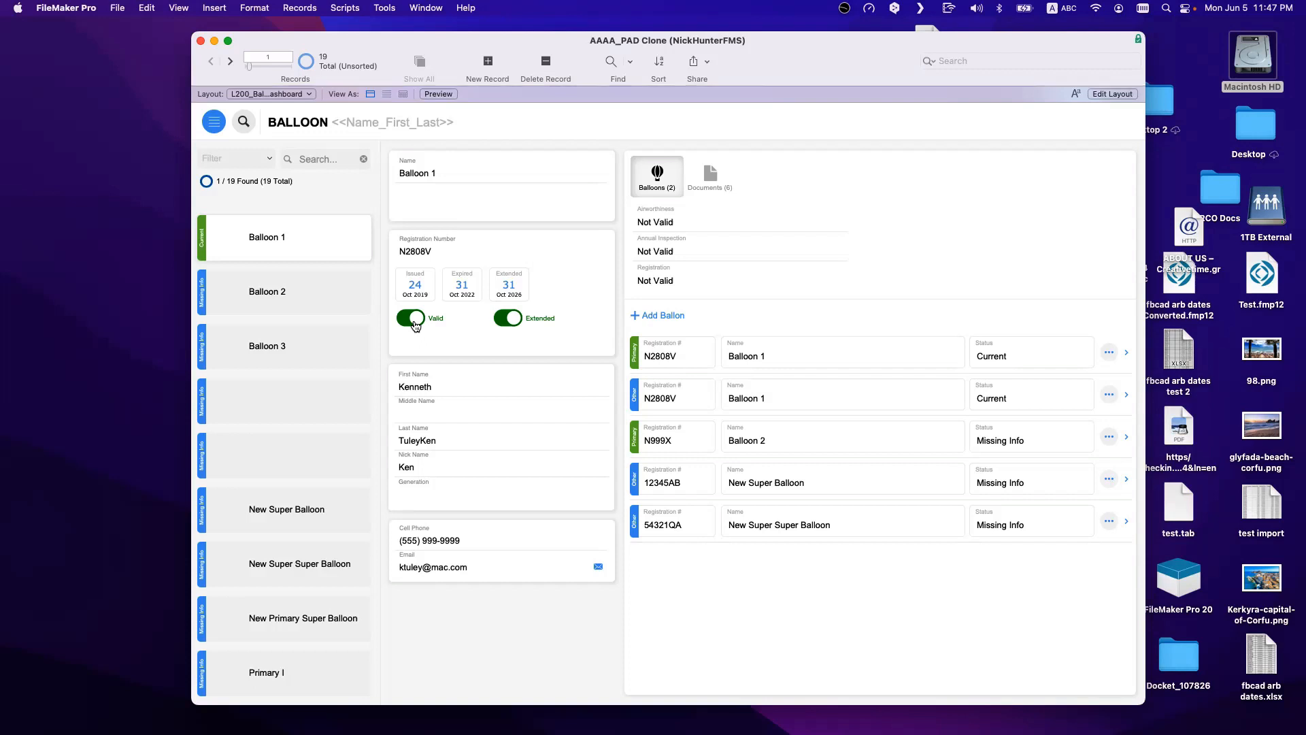
Step: In Layout mode, examine the Valid toggle bar's button setup, its segments' hide conditions, and the Not Valid segment's conditional formatting
key(super+l)
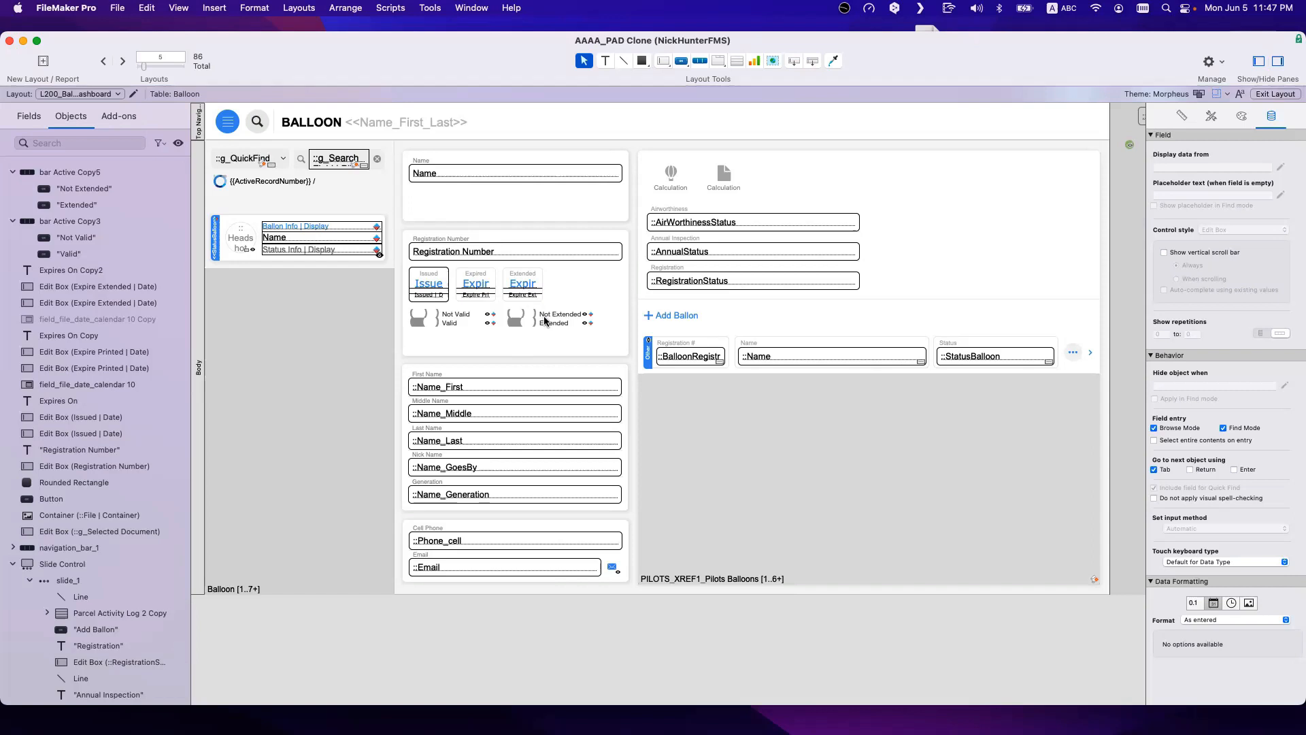
click(460, 322)
double_click(461, 325)
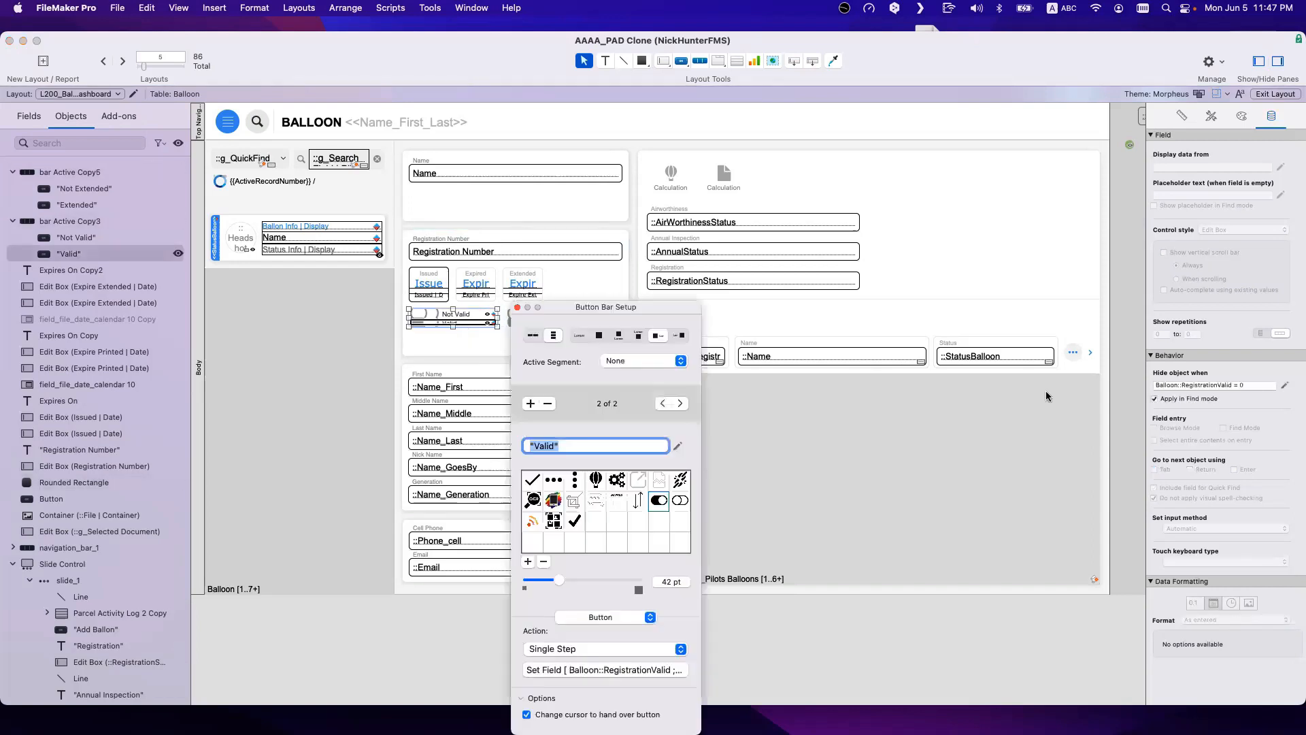
click(1185, 387)
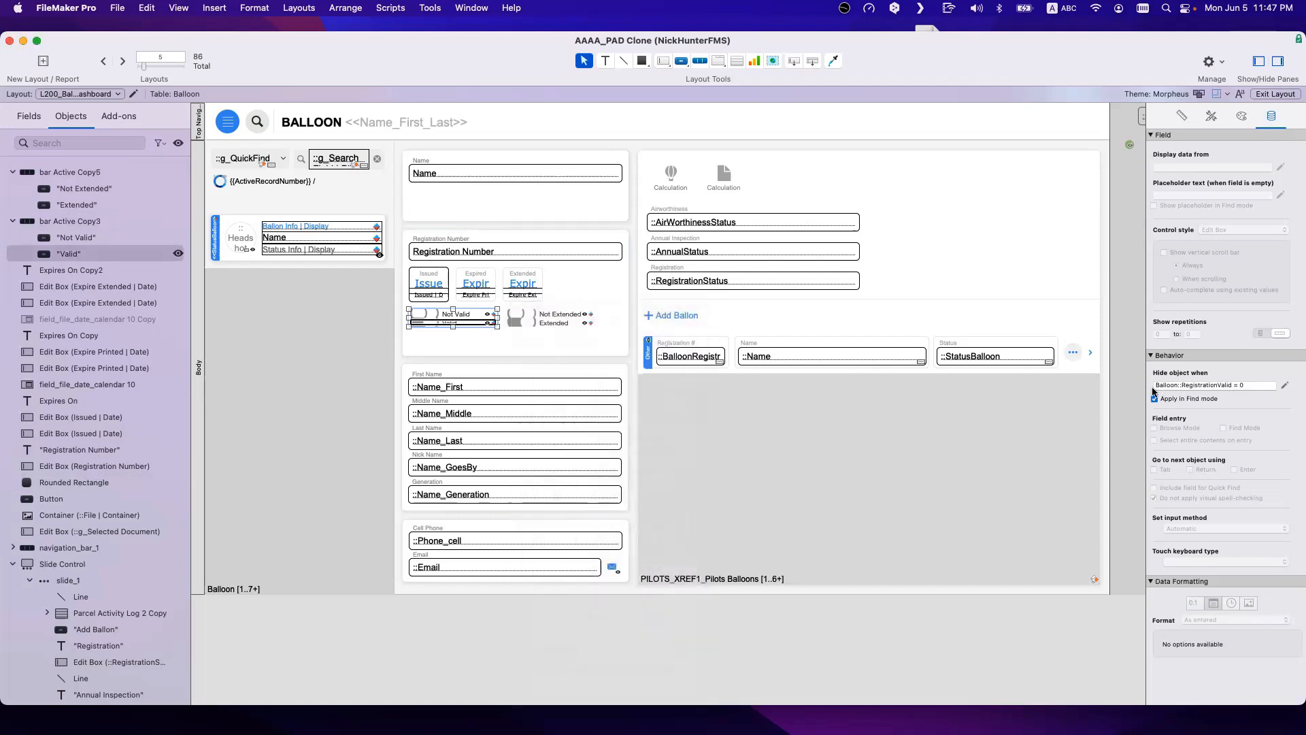
click(467, 317)
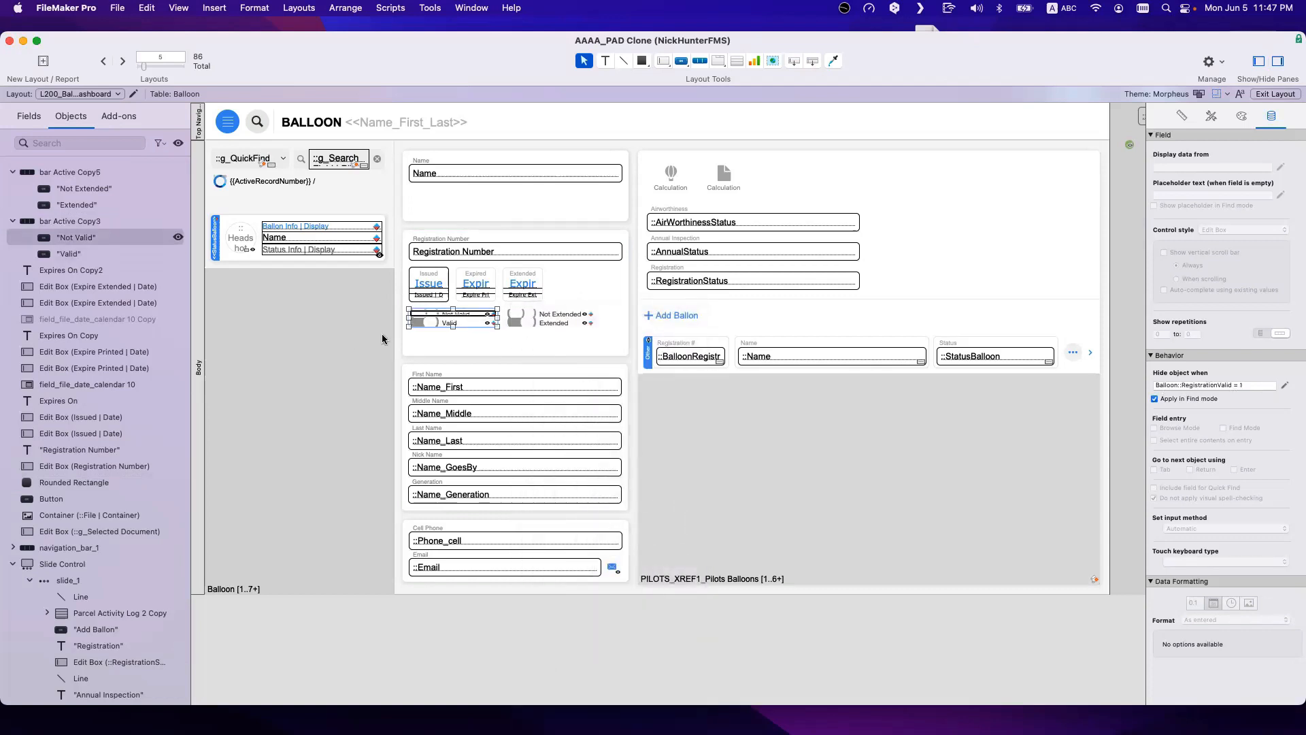
right_click(437, 318)
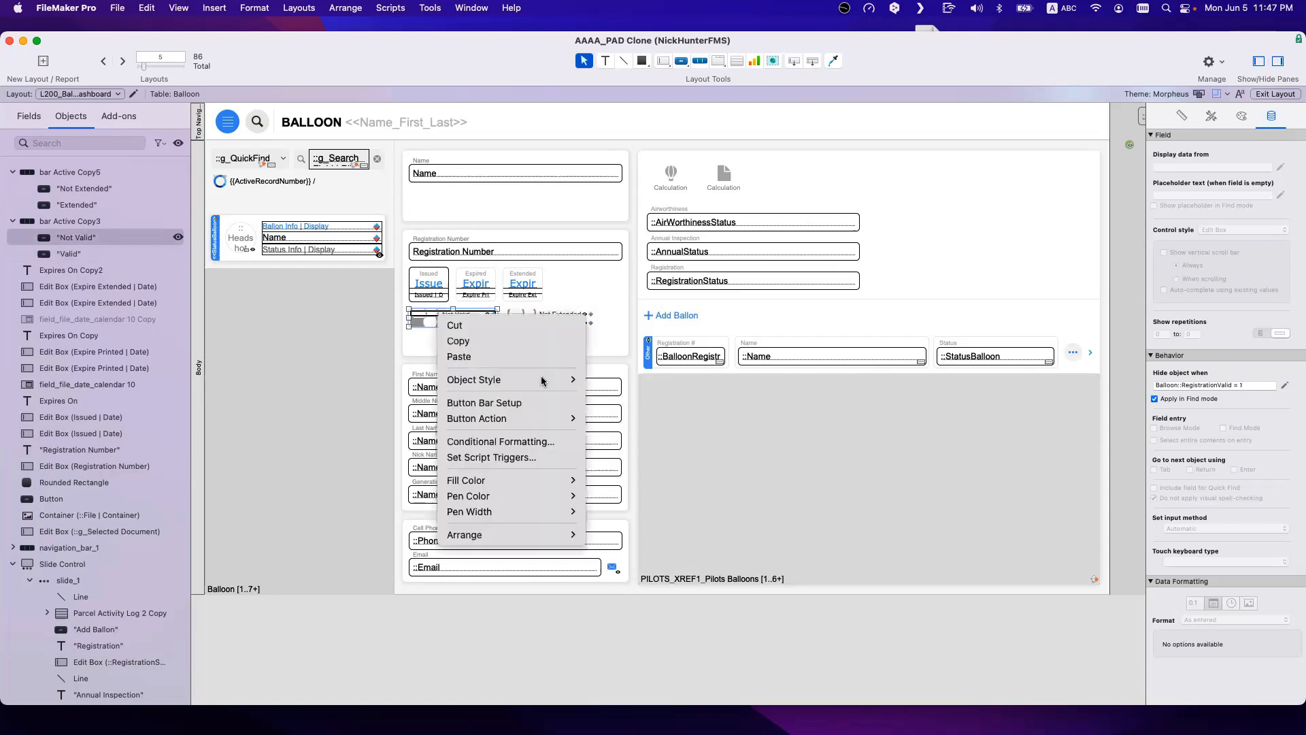
click(537, 442)
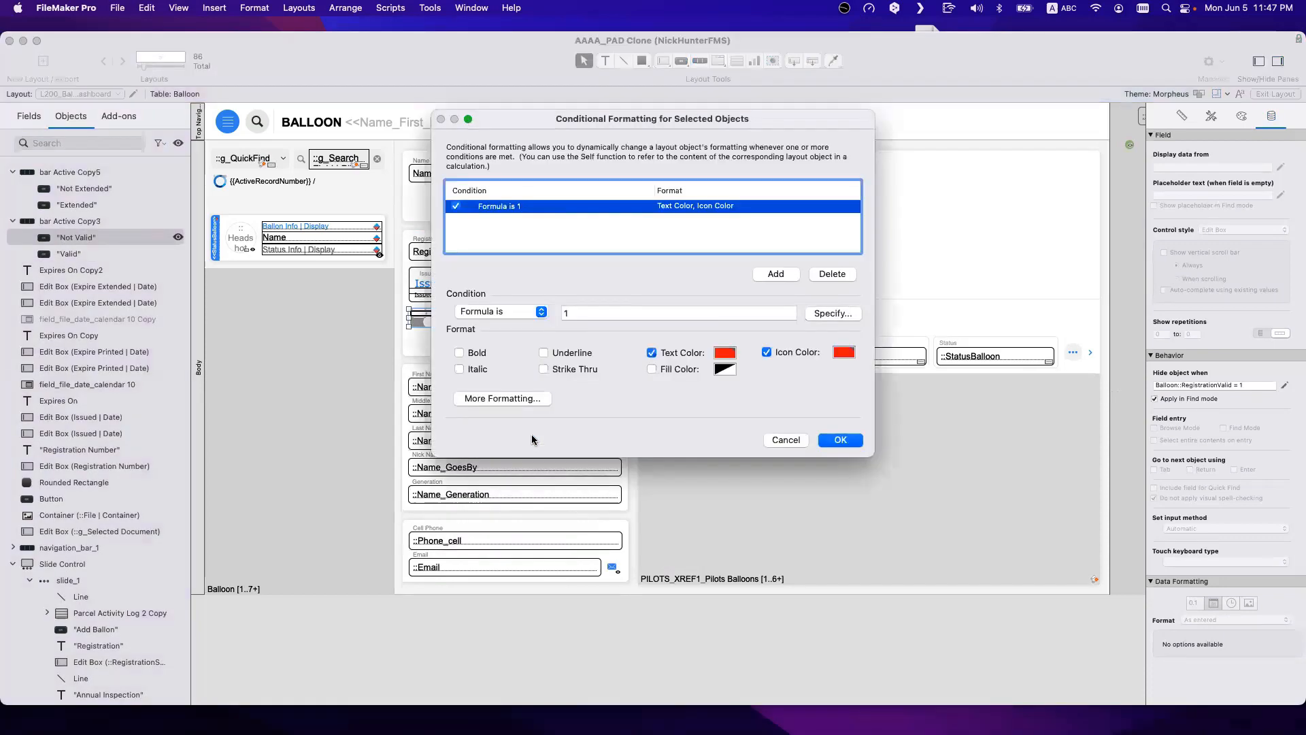
key(Return)
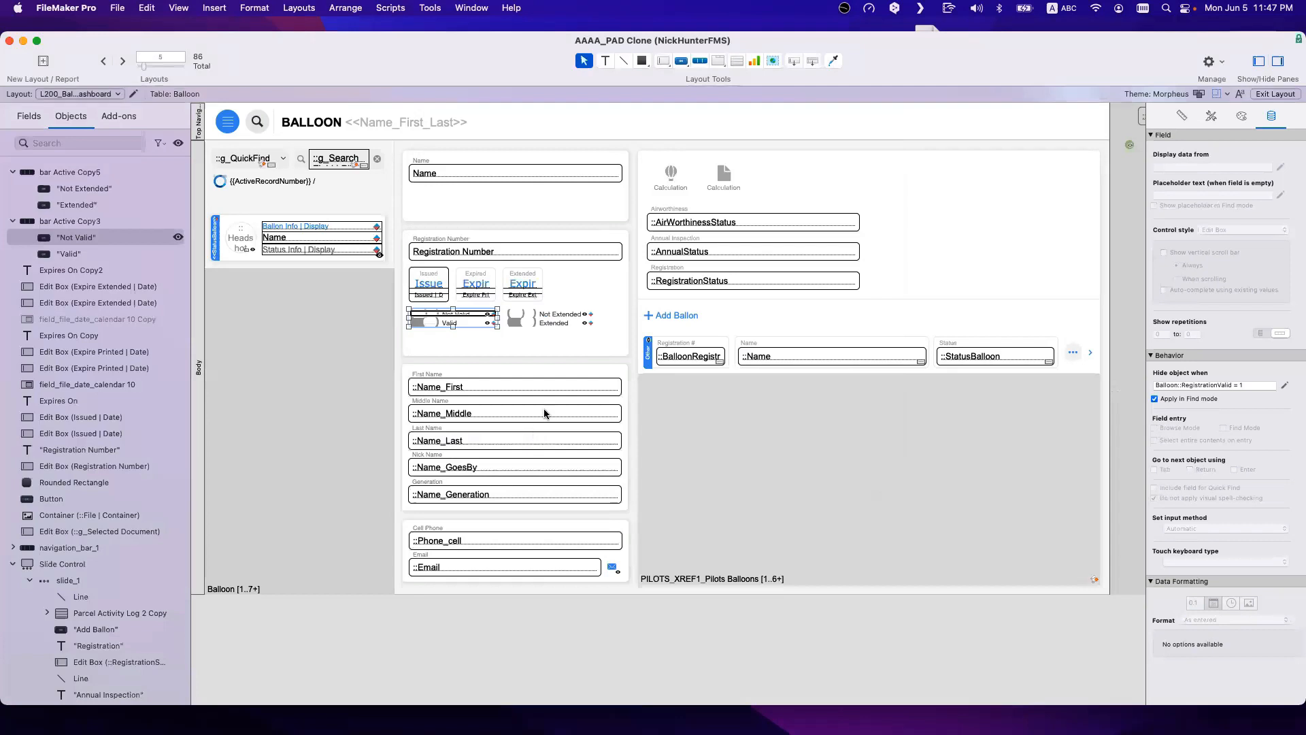
Step: Move the Extended toggle bar directly below the Valid bar in the Registration Number card and preview it in Browse mode
click(539, 428)
click(542, 324)
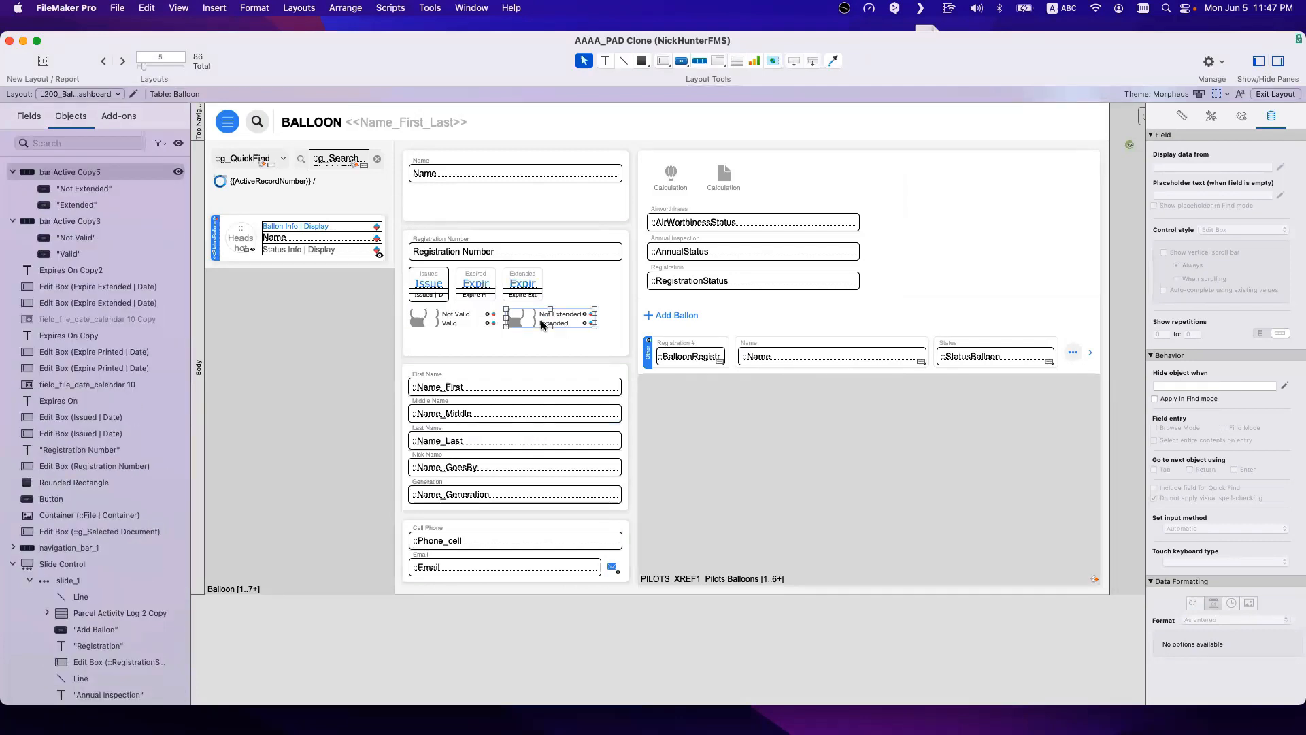
drag(543, 324, 422, 335)
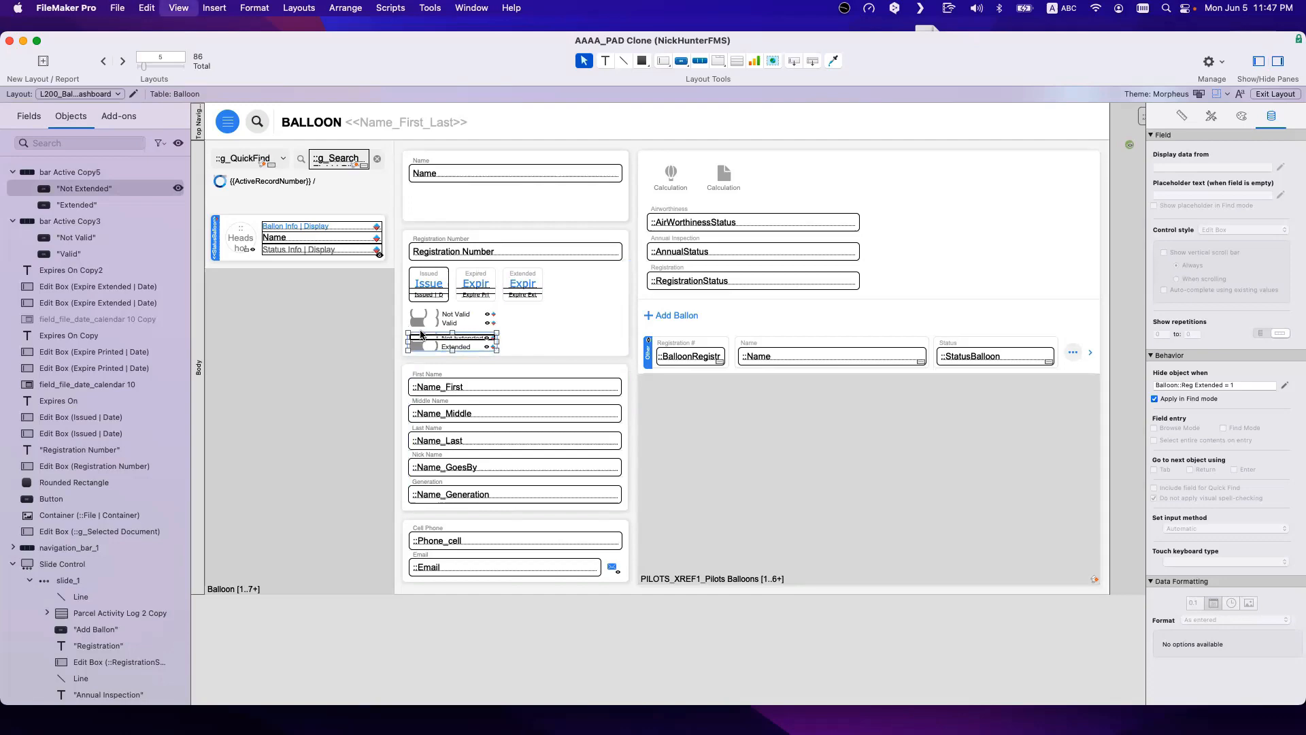
key(super+b)
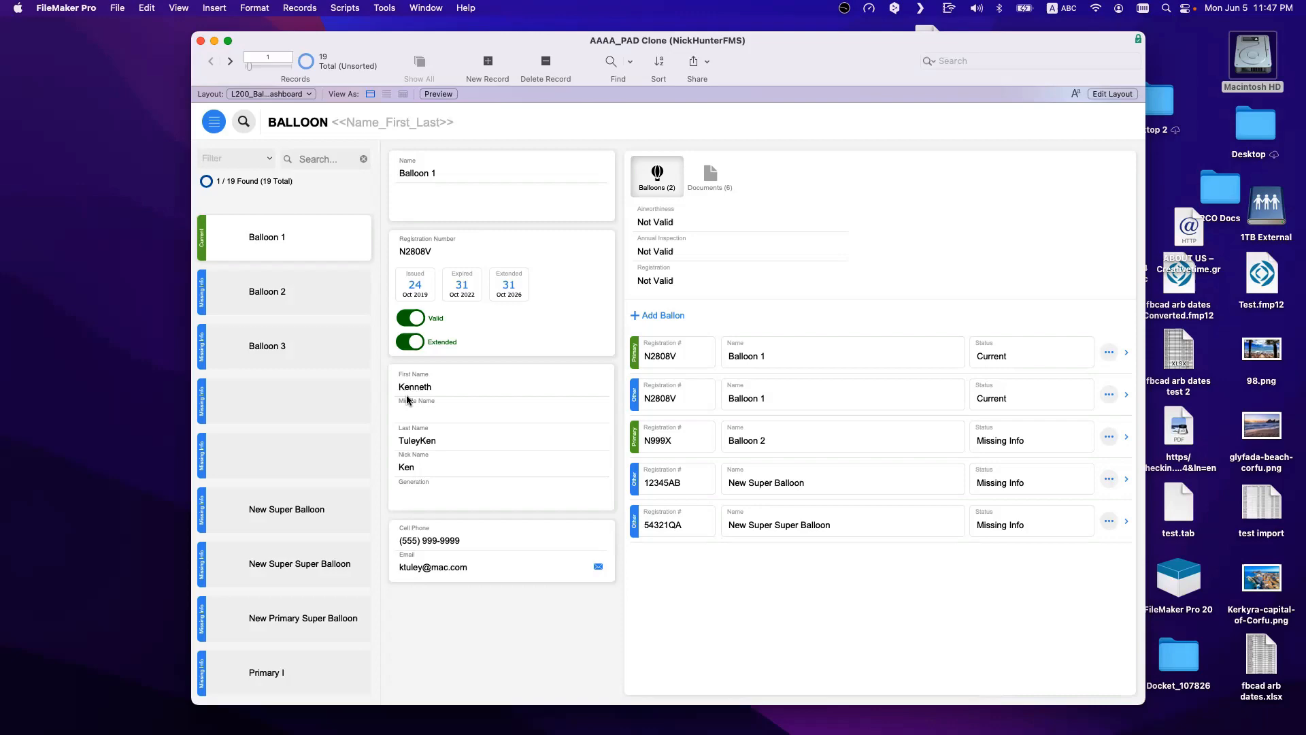
key(super+l)
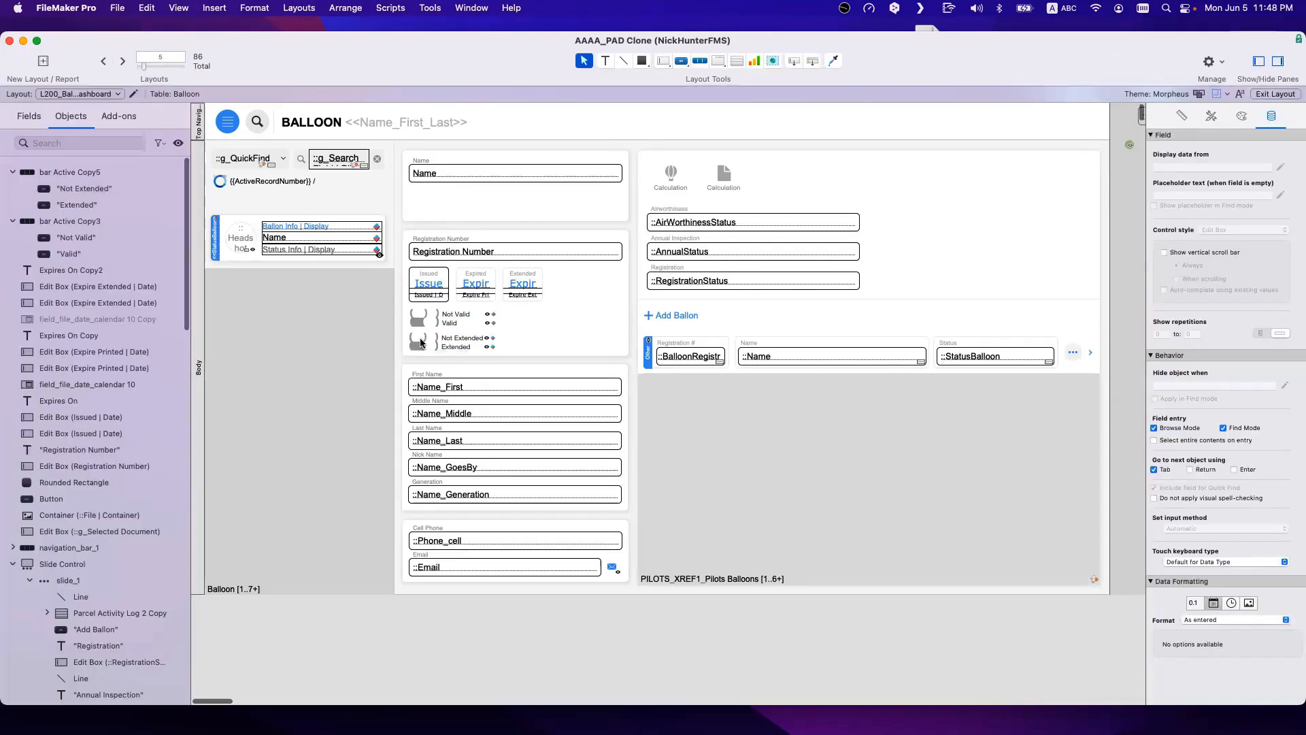
Step: Try the Extended toggle bar in the balloons portal row over StatusBalloon, preview it in Browse mode, and undo the move
drag(420, 342, 992, 361)
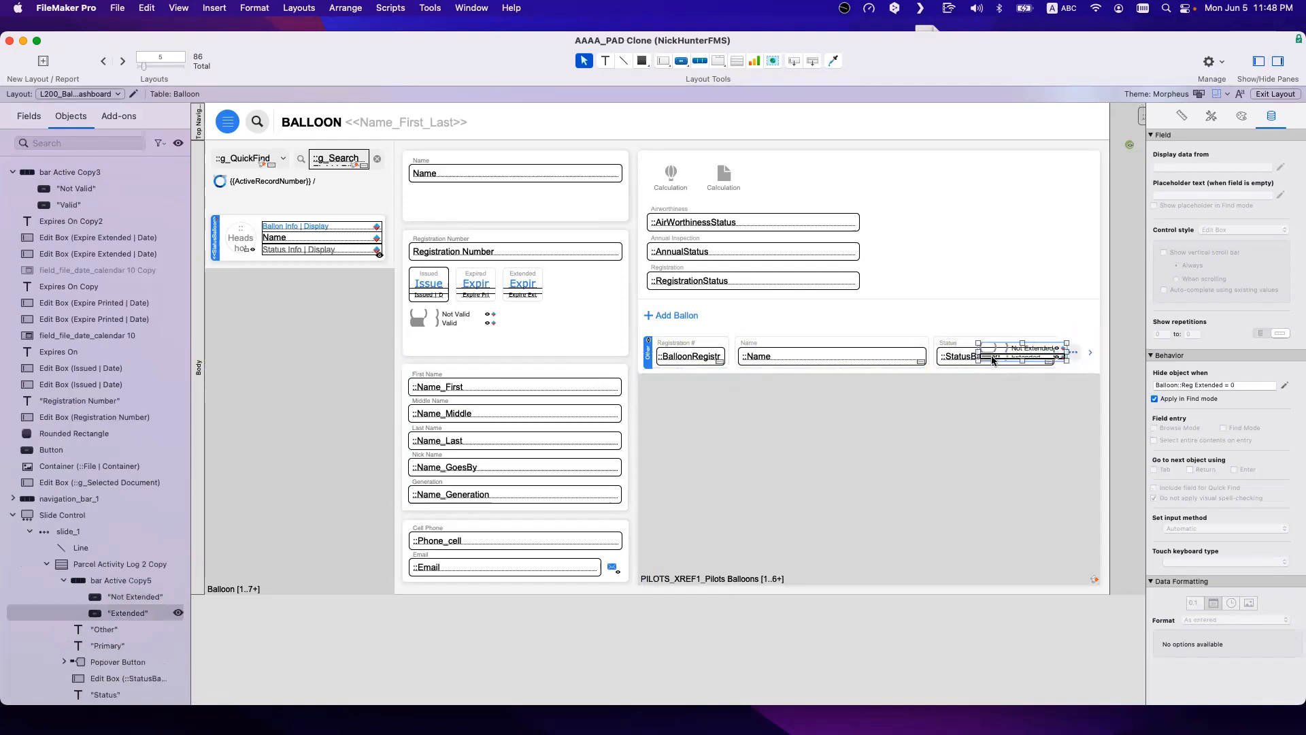
key(super+b)
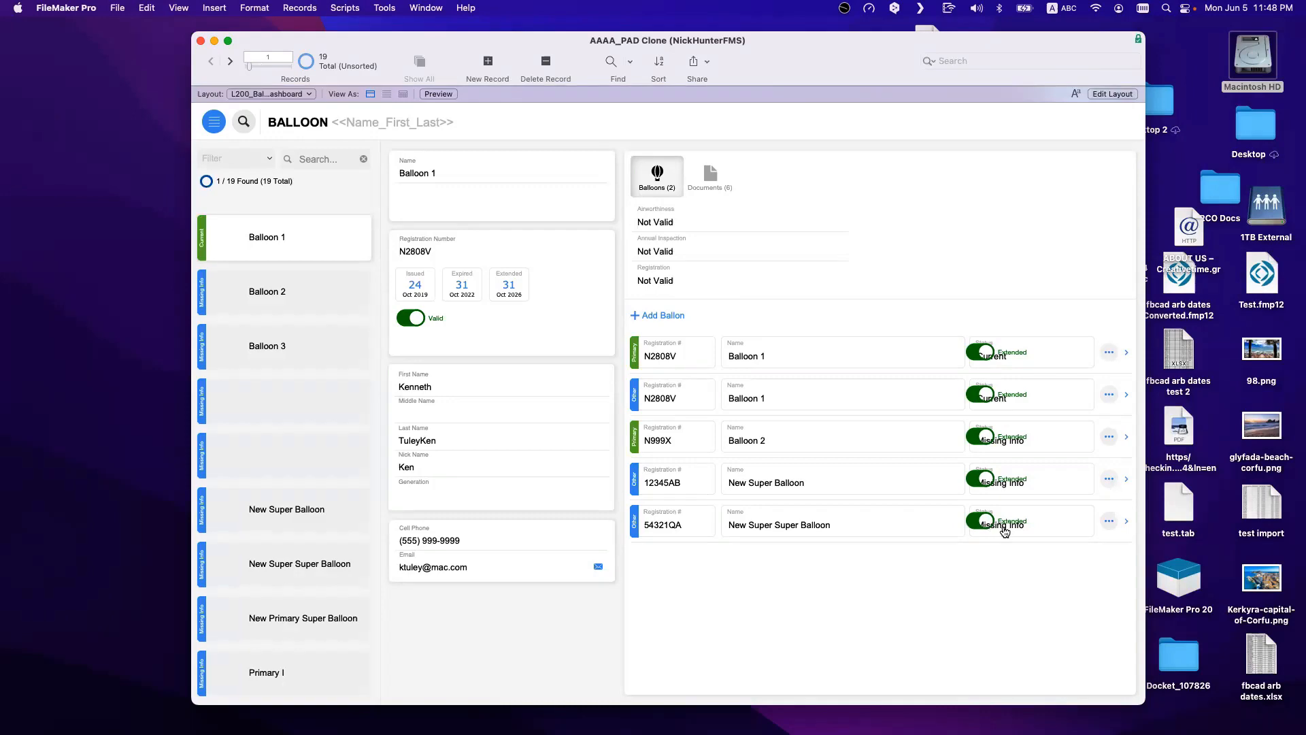
key(super+l)
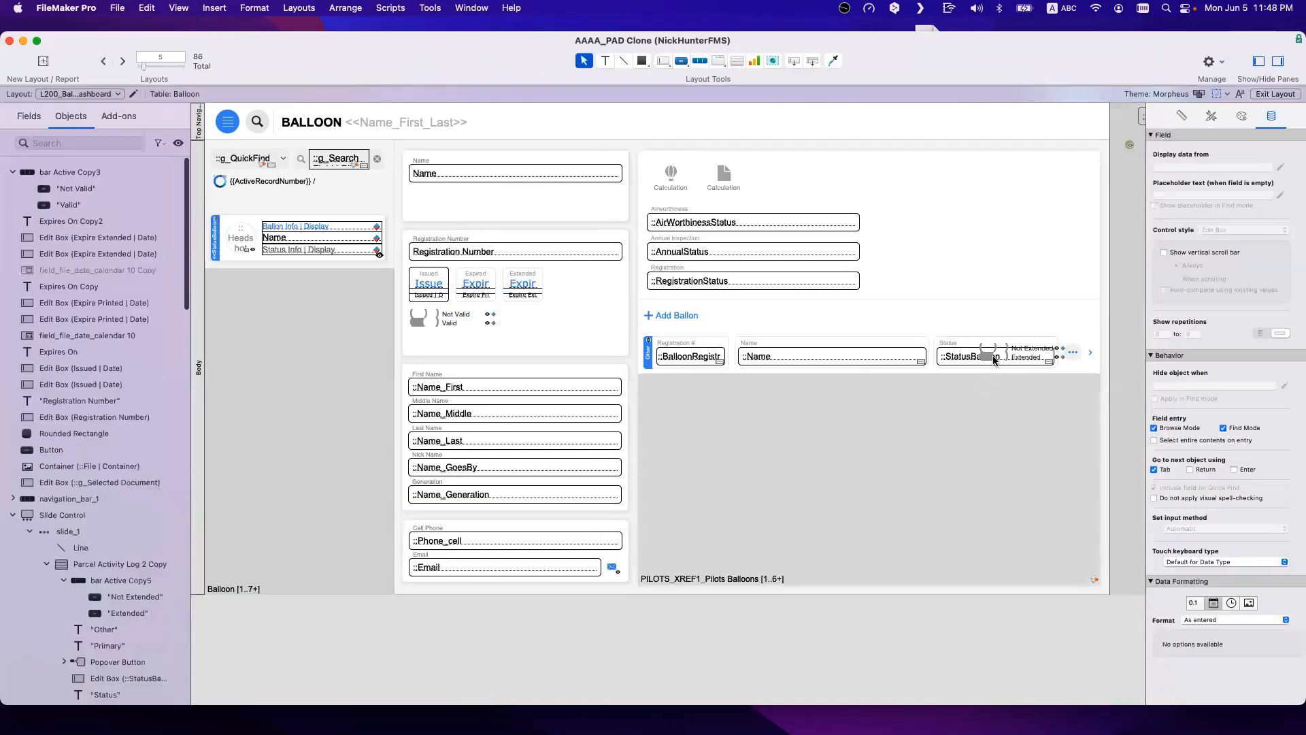
key(super+z)
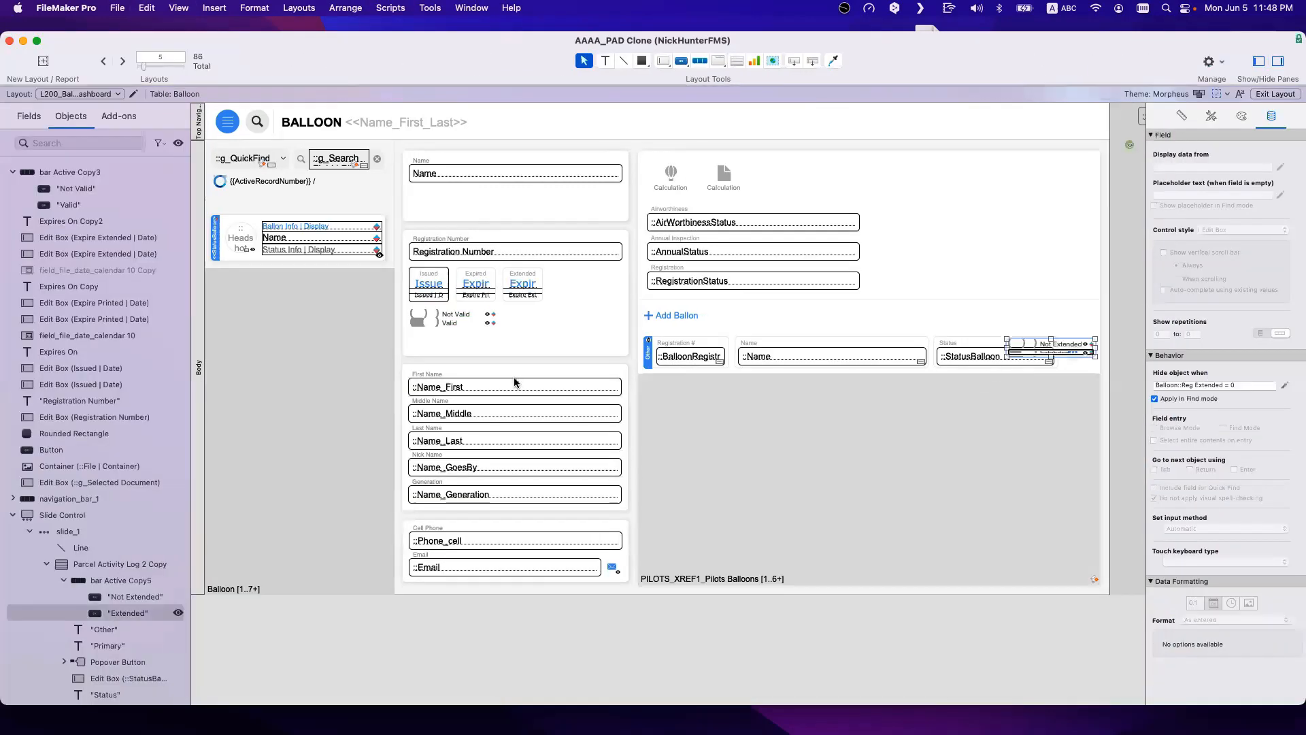
key(super+z)
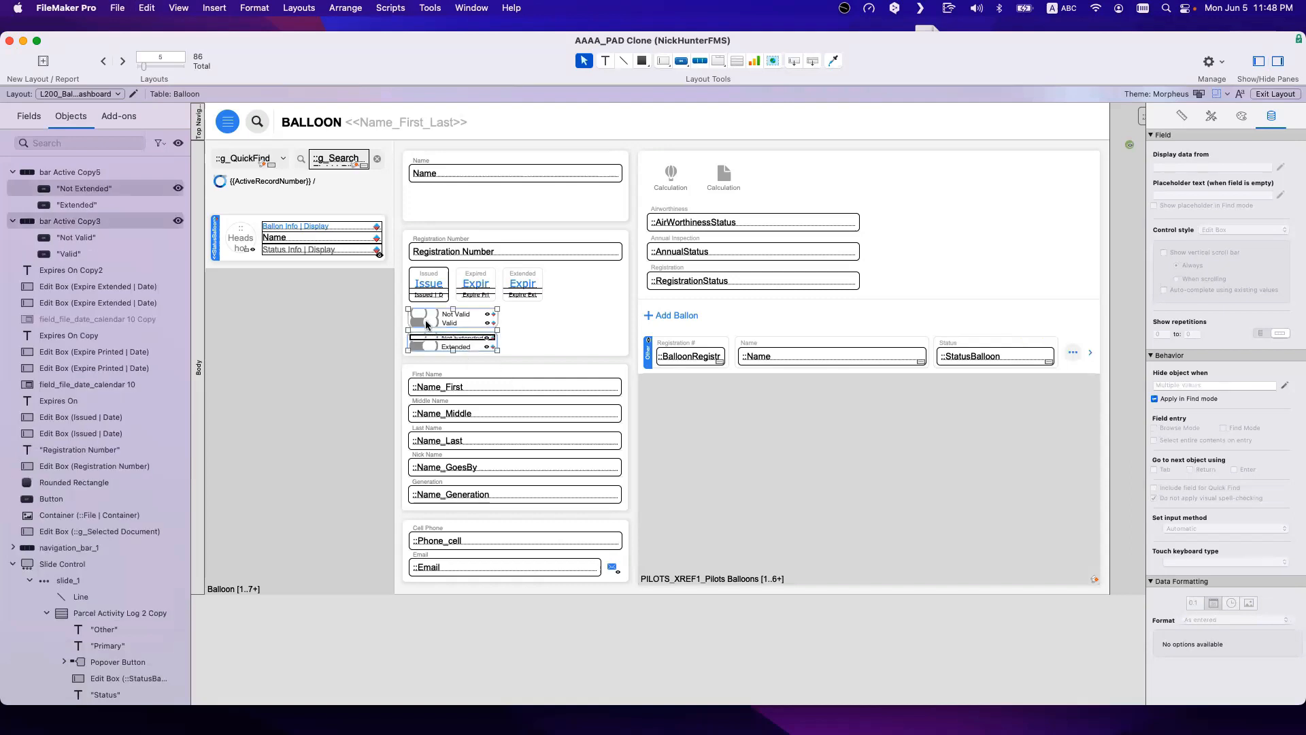
Step: Move both toggle bars out of the Registration Number card to the off-layout area below the QuickFind box
drag(421, 318, 1101, 427)
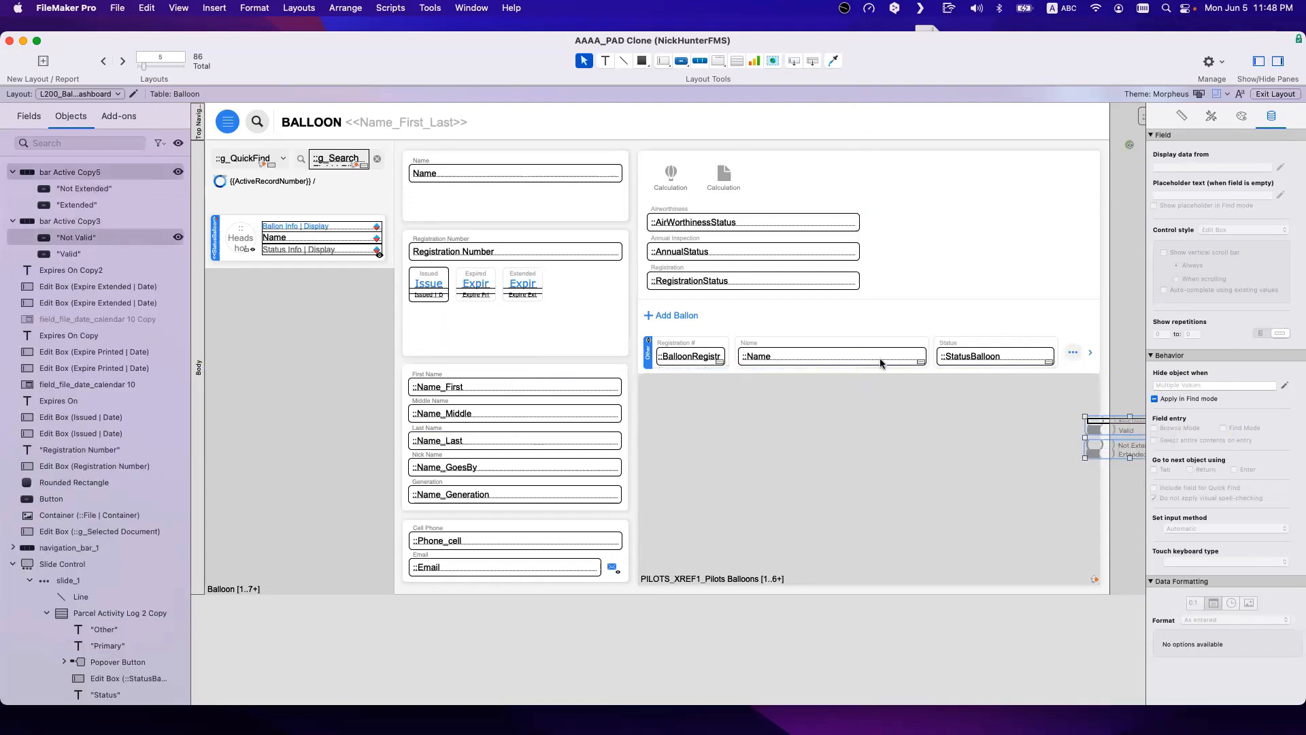
scroll(819, 373, right, 5)
scroll(820, 368, right, 2)
drag(825, 429, 909, 468)
scroll(874, 381, right, 3)
scroll(876, 386, right, 5)
drag(889, 283, 910, 343)
click(883, 283)
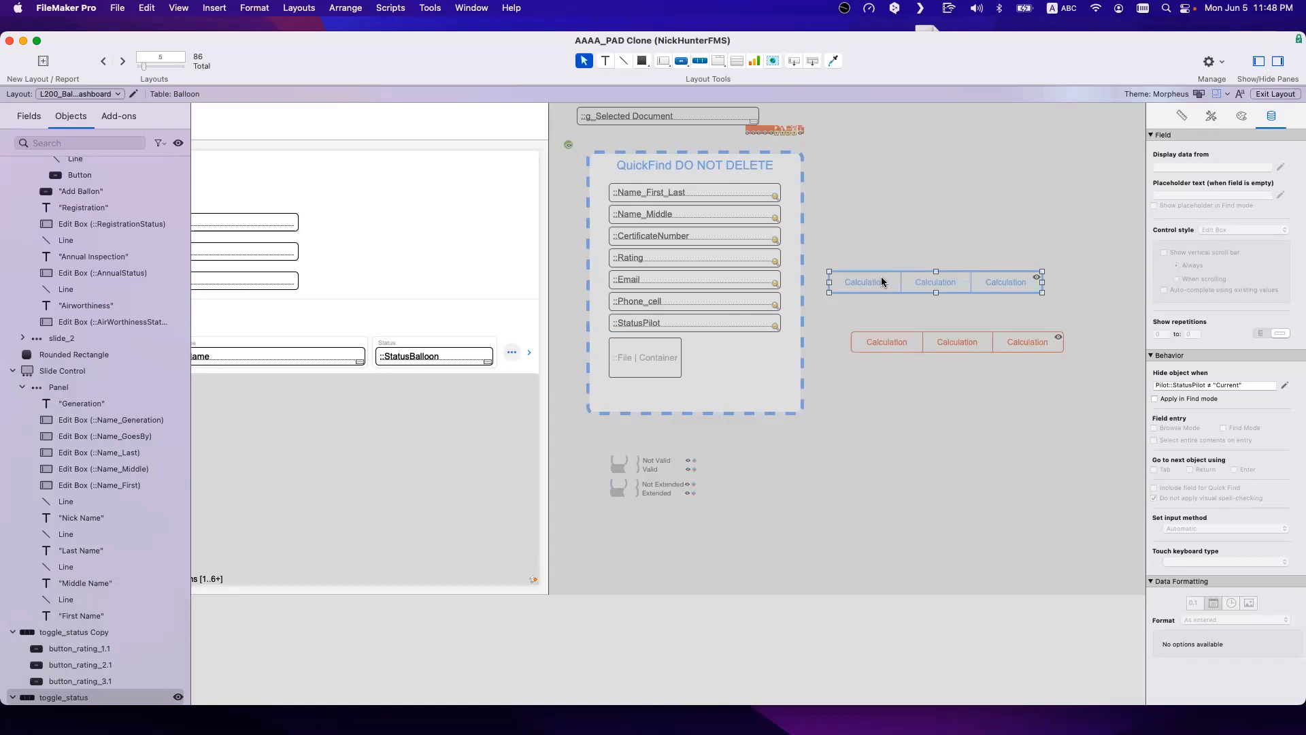
drag(679, 547, 621, 454)
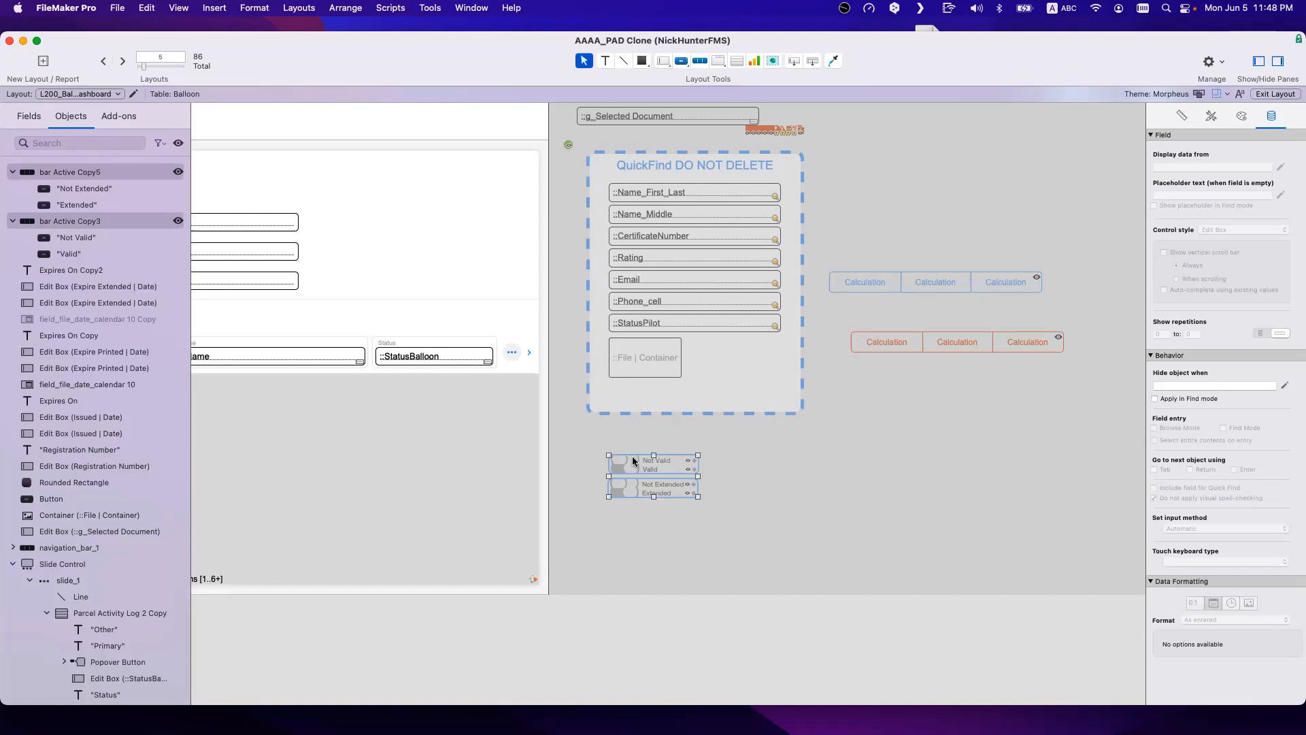
Step: Try placing the blue three-segment status bar in front in the Registration Number card and delete its third segment
click(929, 287)
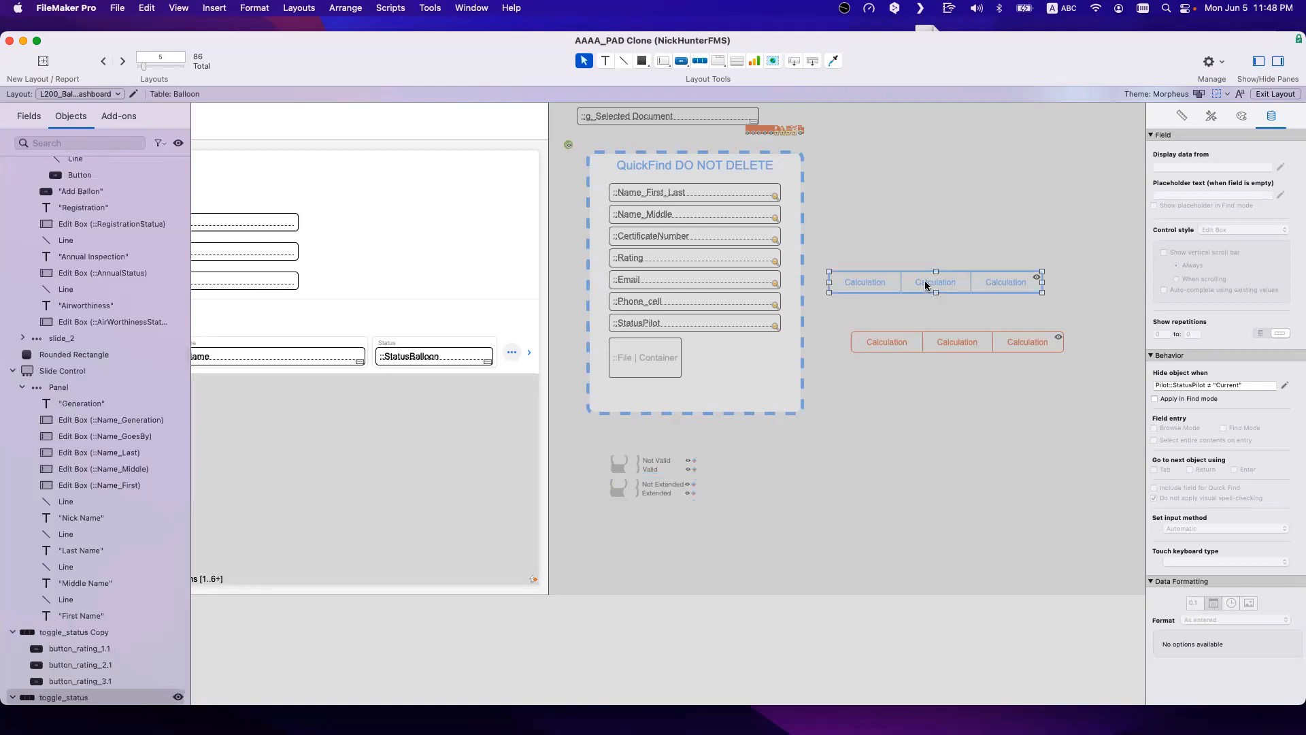
drag(926, 286, 503, 327)
drag(504, 326, 506, 330)
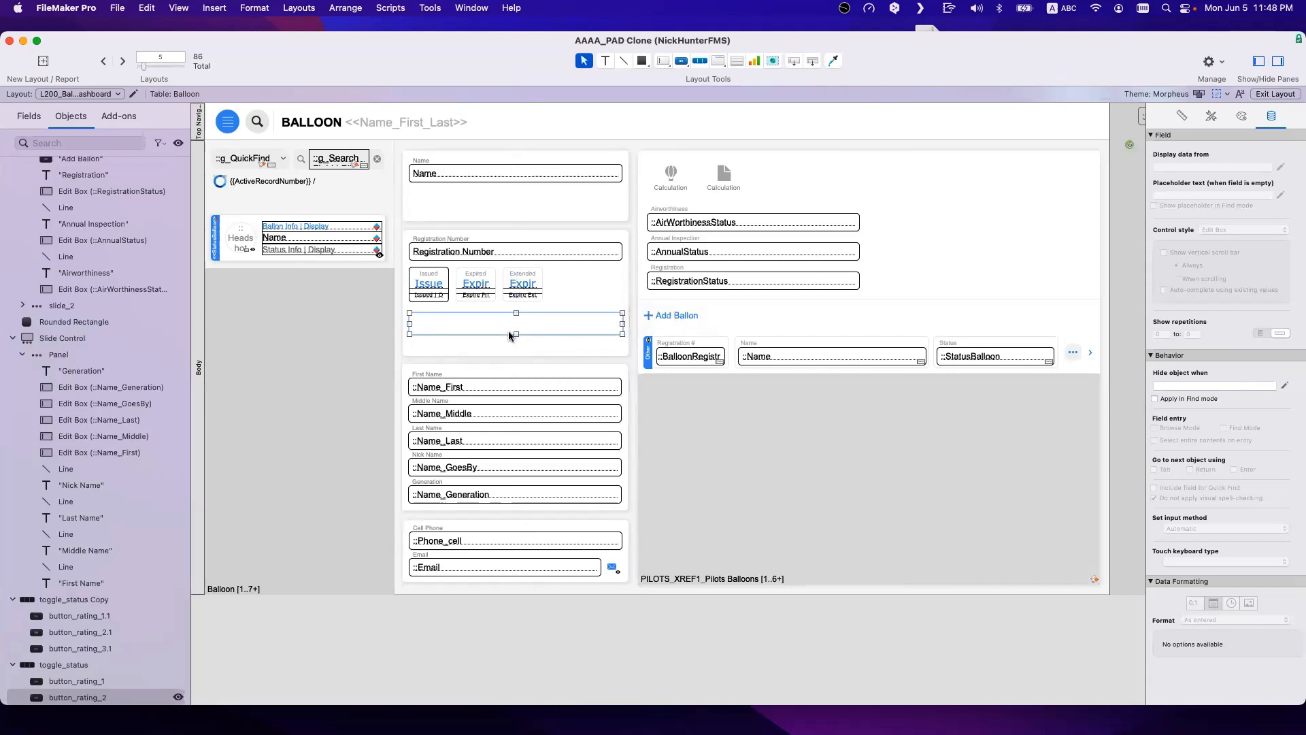
click(346, 8)
click(378, 96)
click(573, 325)
key(Delete)
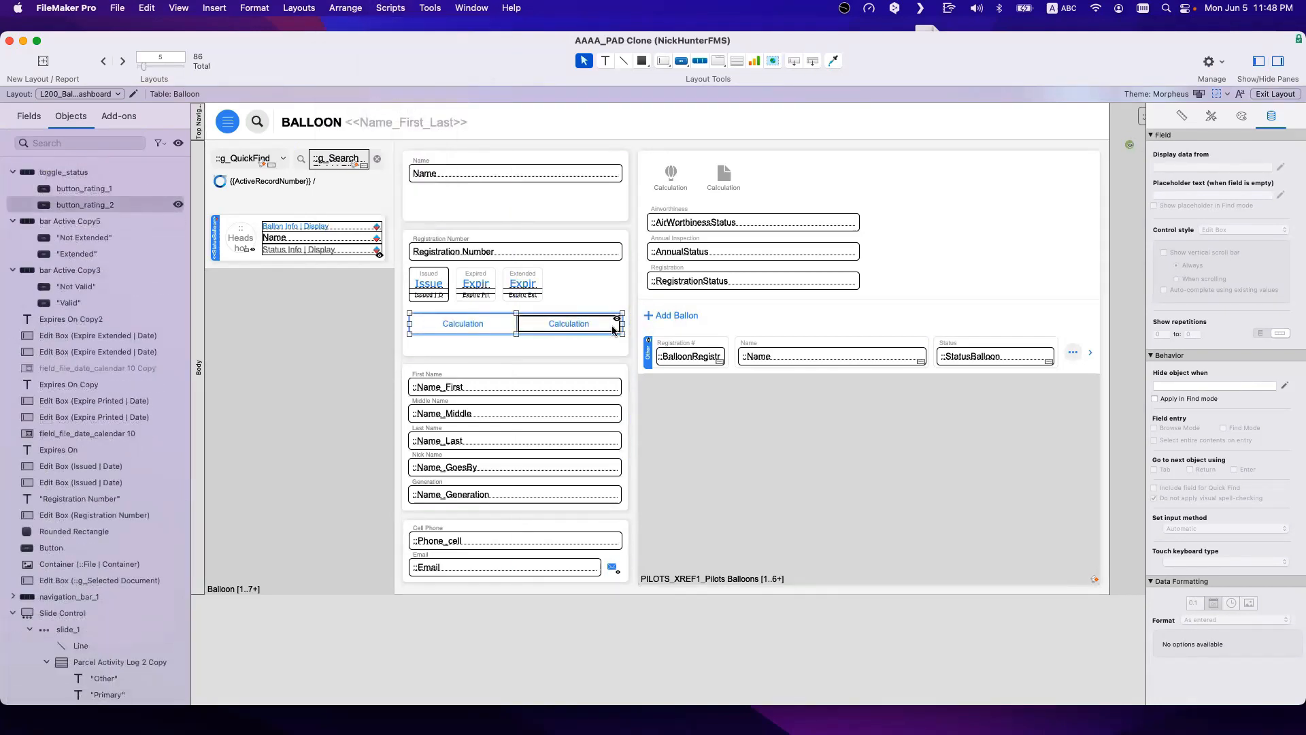
Step: Narrow the two-segment status bar to about half its width and examine the first segment's button setup
drag(622, 326, 519, 330)
click(438, 324)
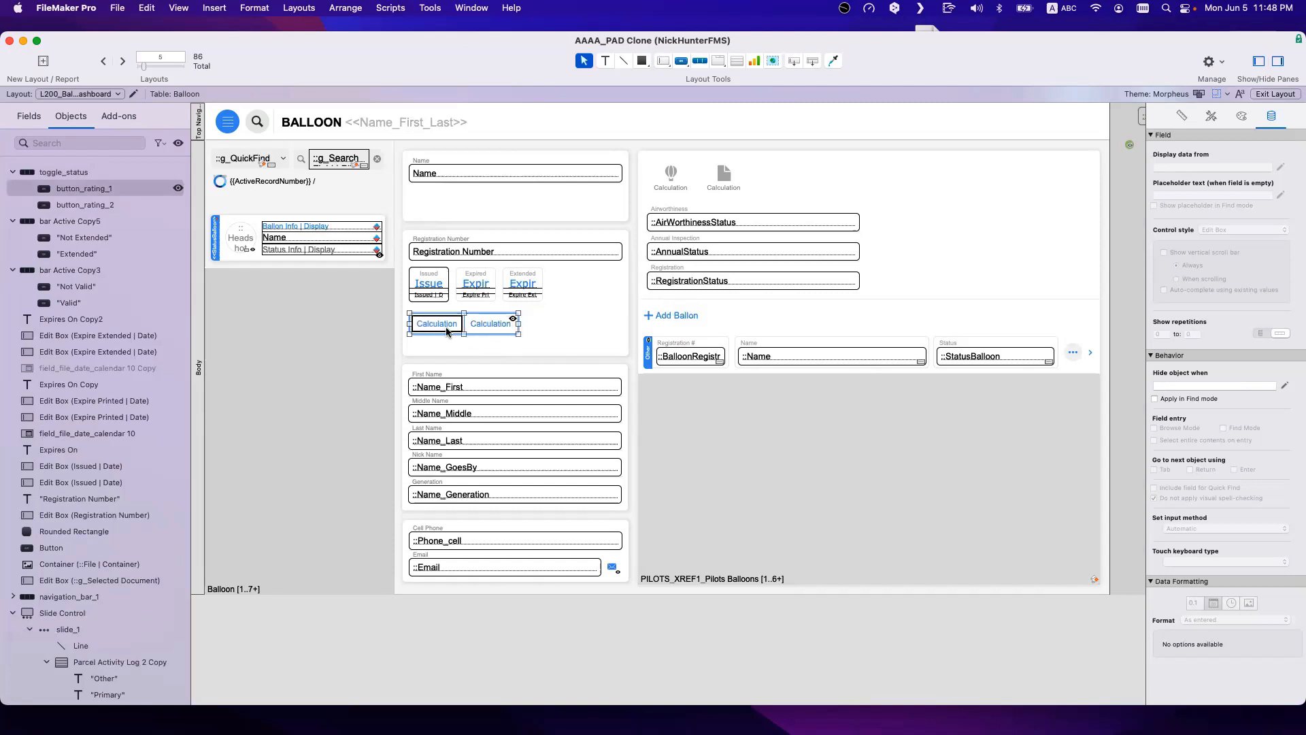
double_click(446, 332)
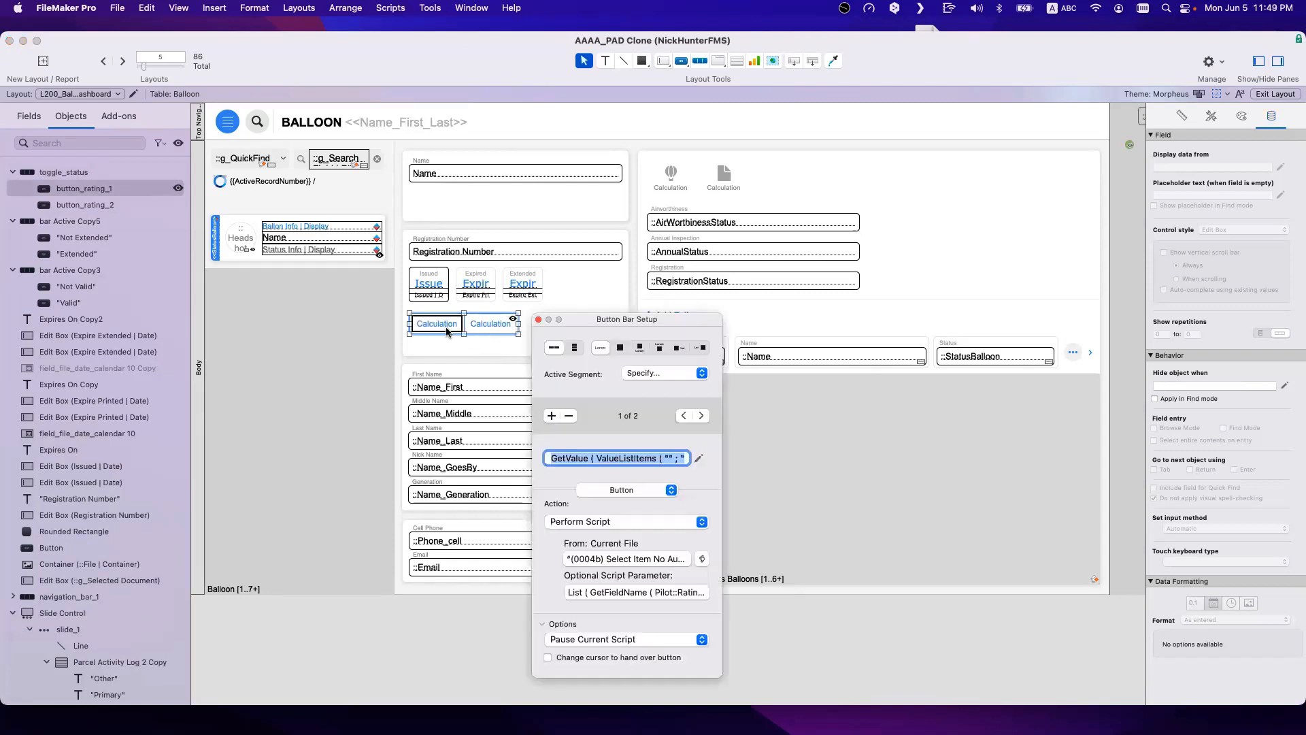
click(789, 330)
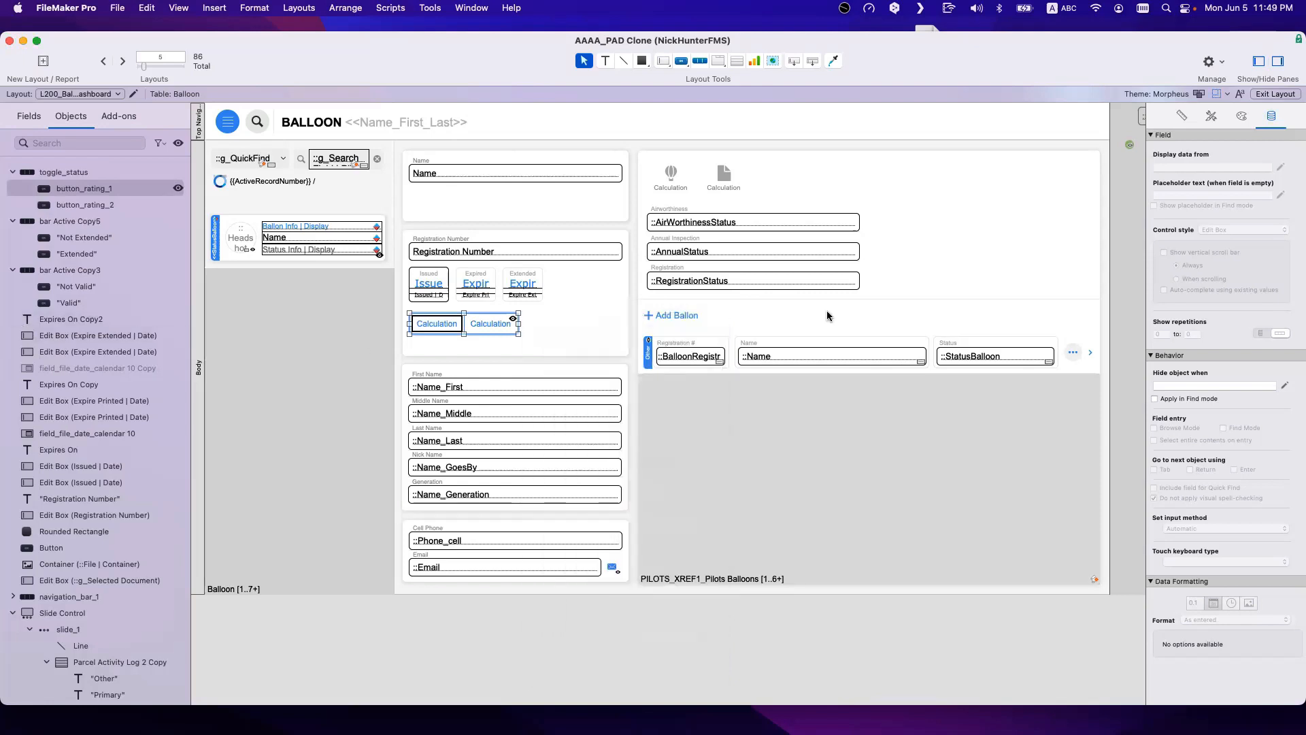
scroll(826, 310, right, 10)
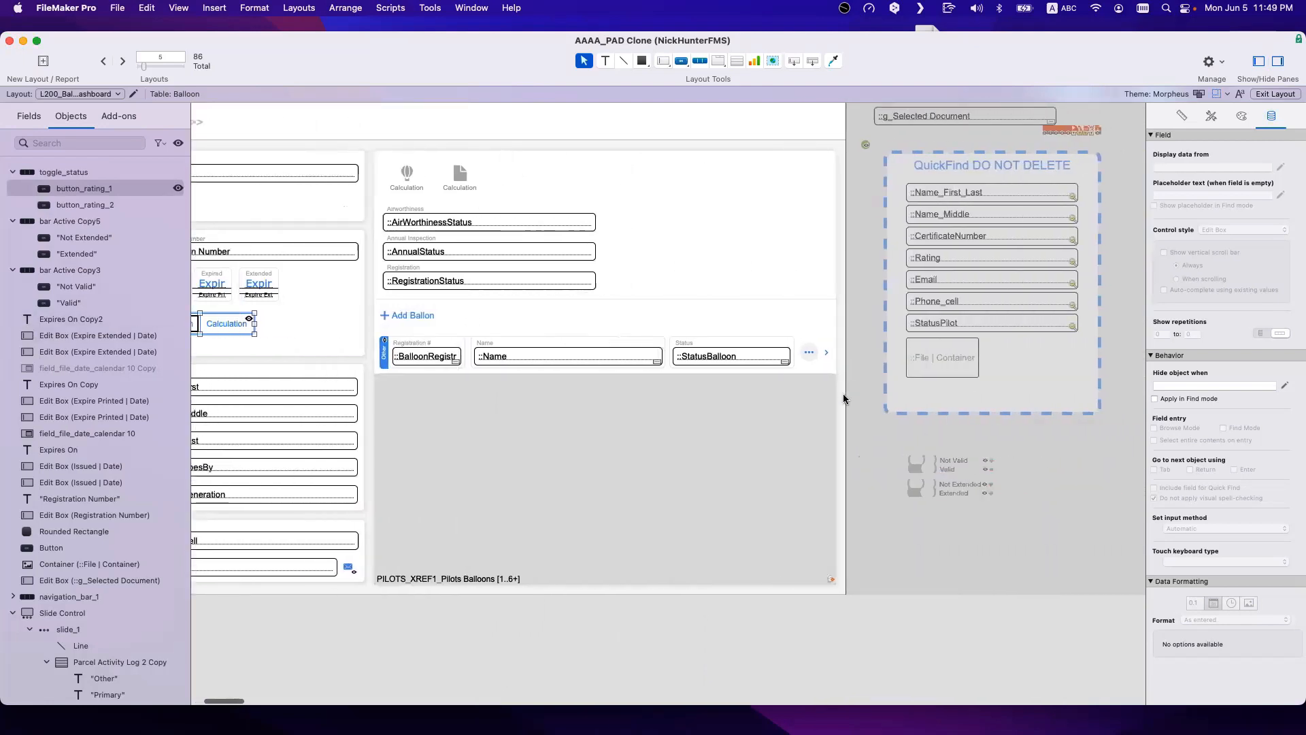
scroll(844, 399, left, 8)
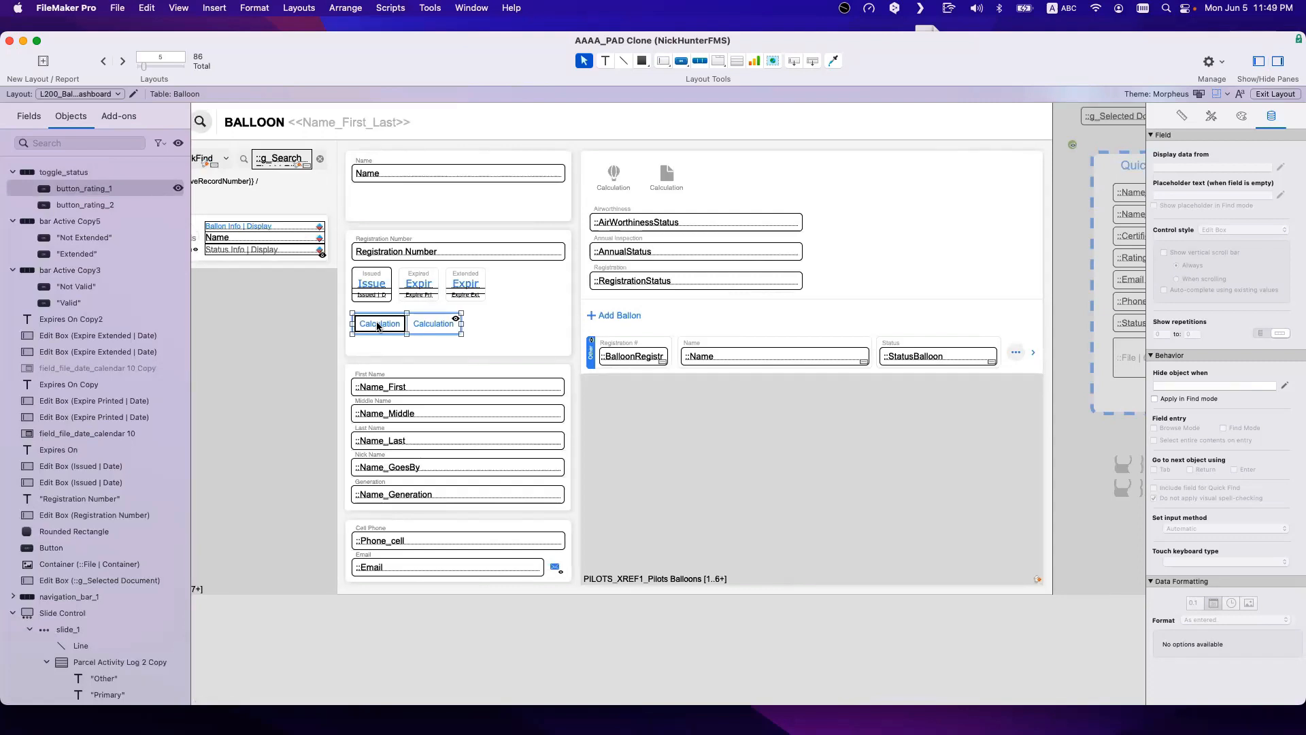
Step: Undo the narrowing, segment deletion and placement of the status bar in the Registration Number card
key(super+z)
key(super+z)
key(super+z)
key(super+z)
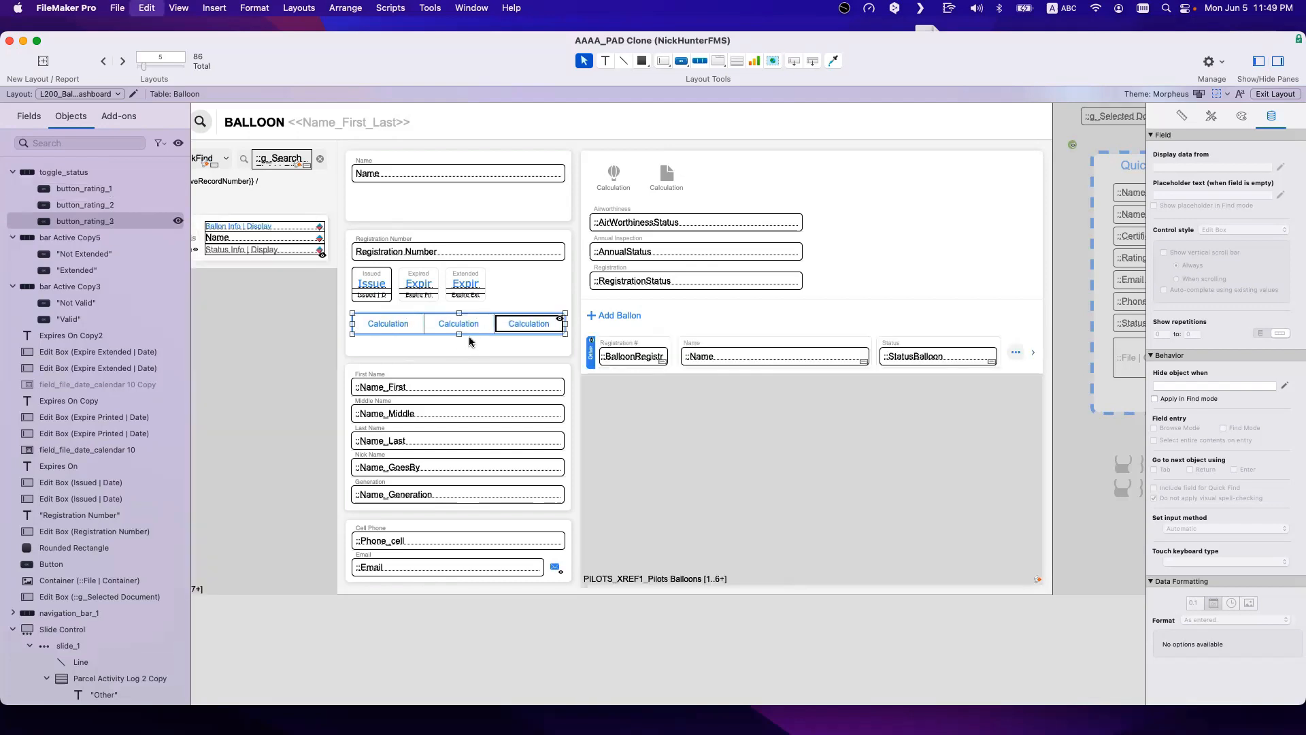
key(super+z)
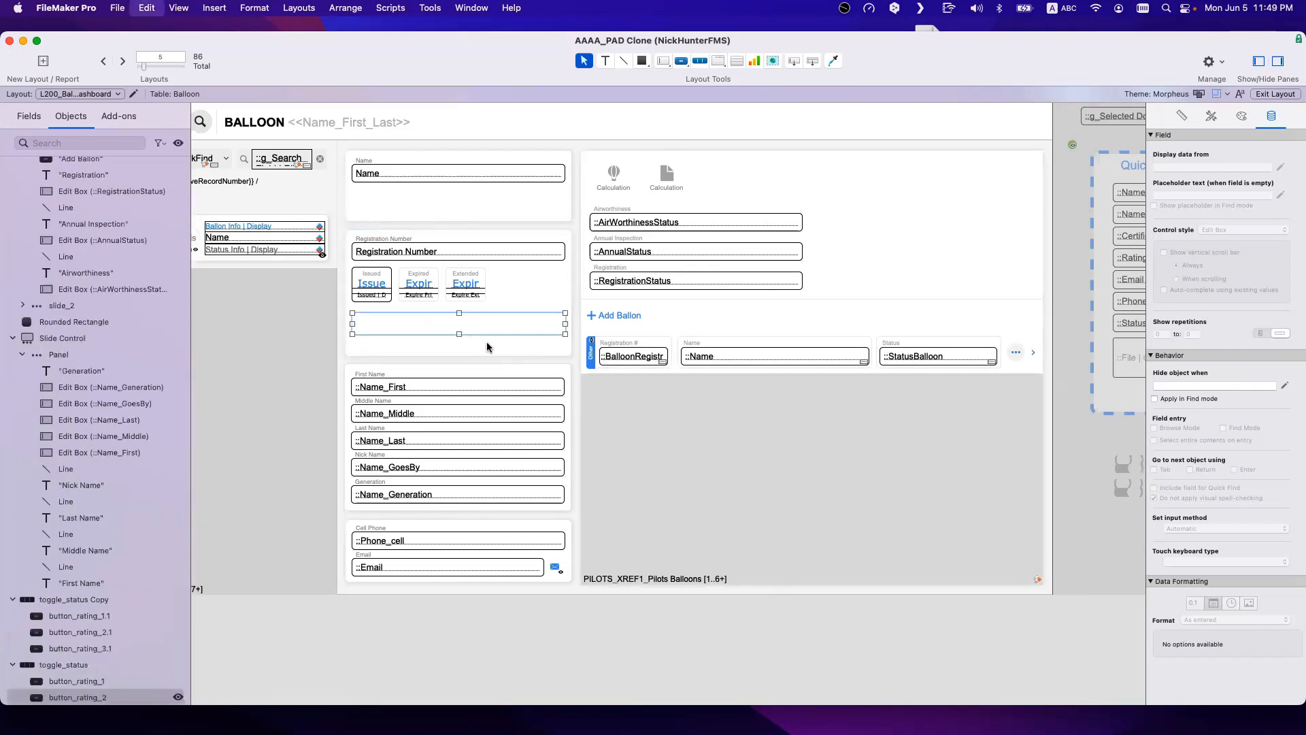
Step: Move the off-layout Valid toggle bar slightly up, away from the Extended bar, and set its orientation to horizontal
scroll(915, 405, right, 5)
scroll(915, 404, right, 4)
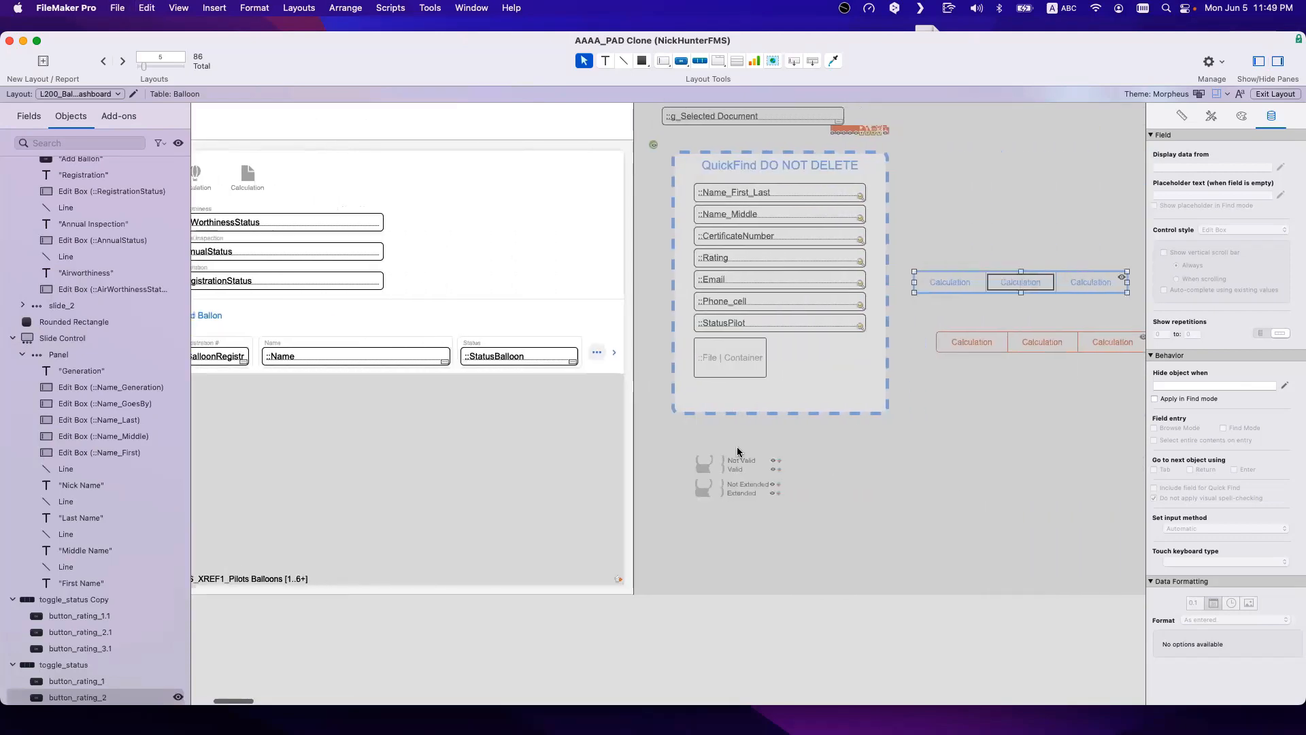
click(730, 466)
click(729, 489)
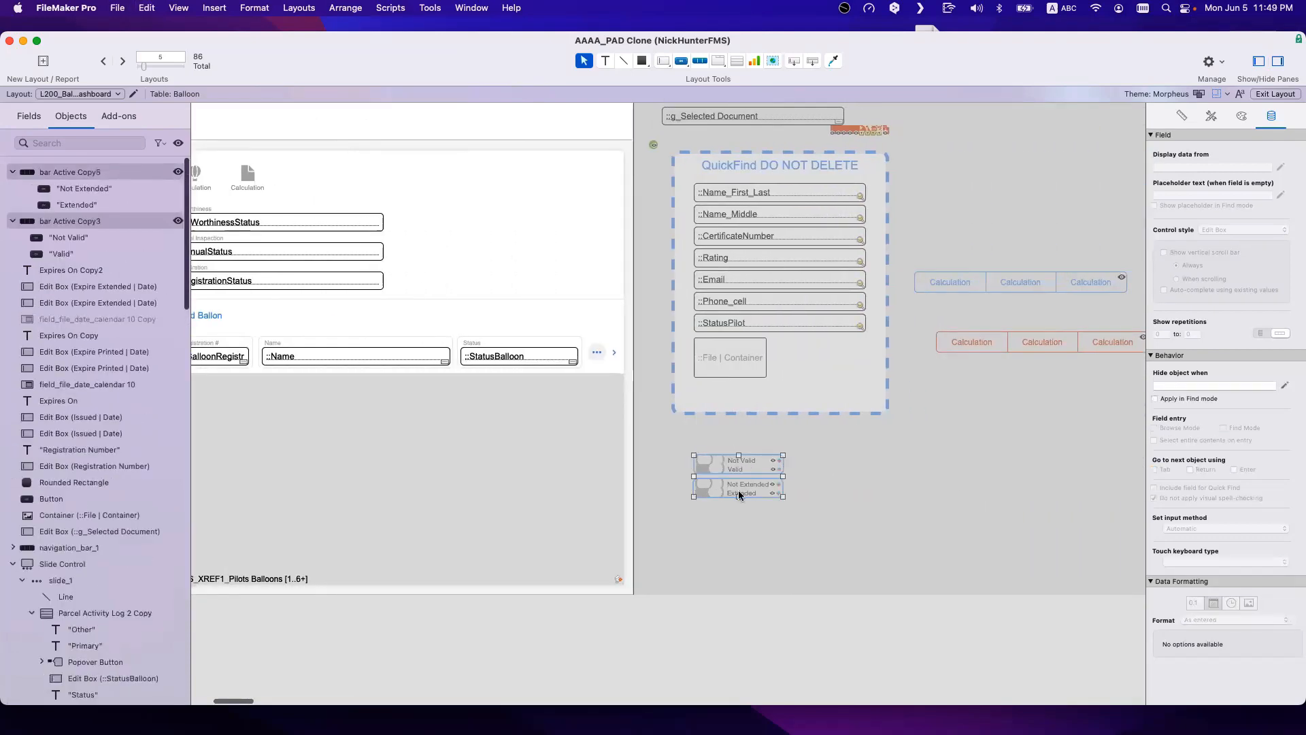
drag(727, 469, 723, 450)
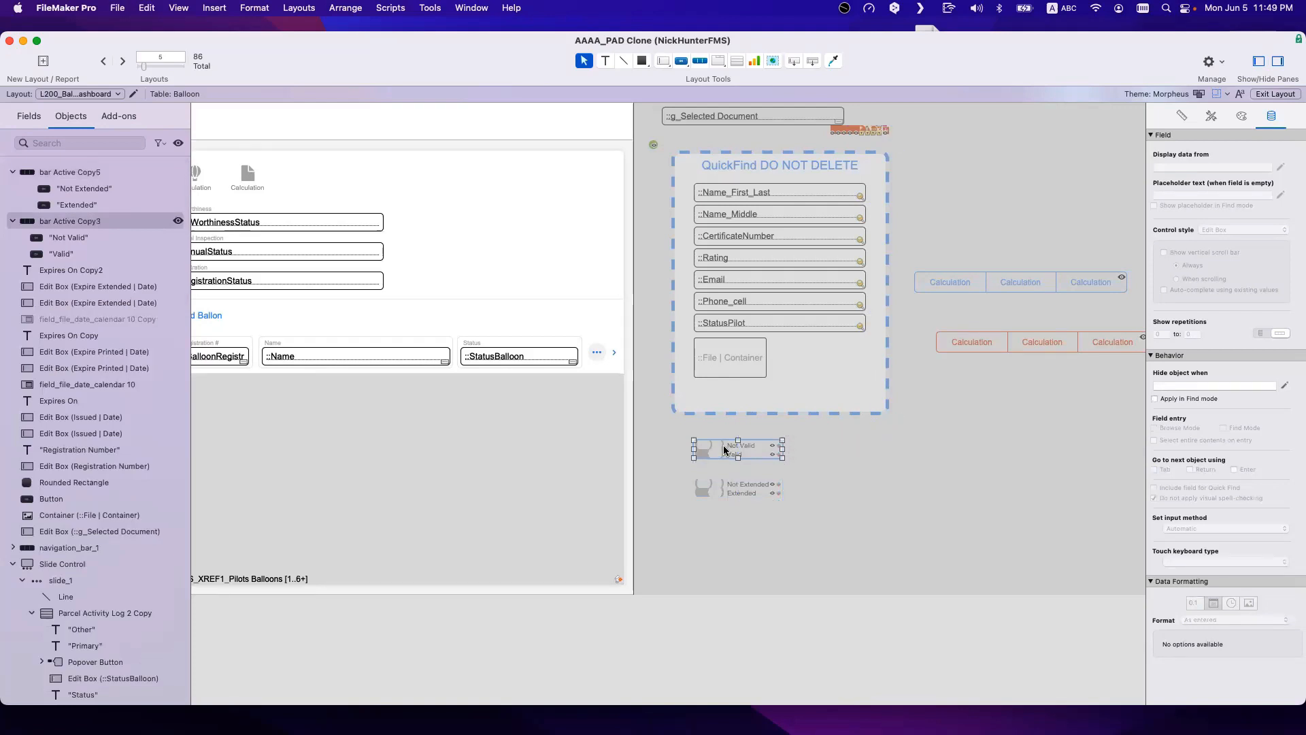
double_click(725, 450)
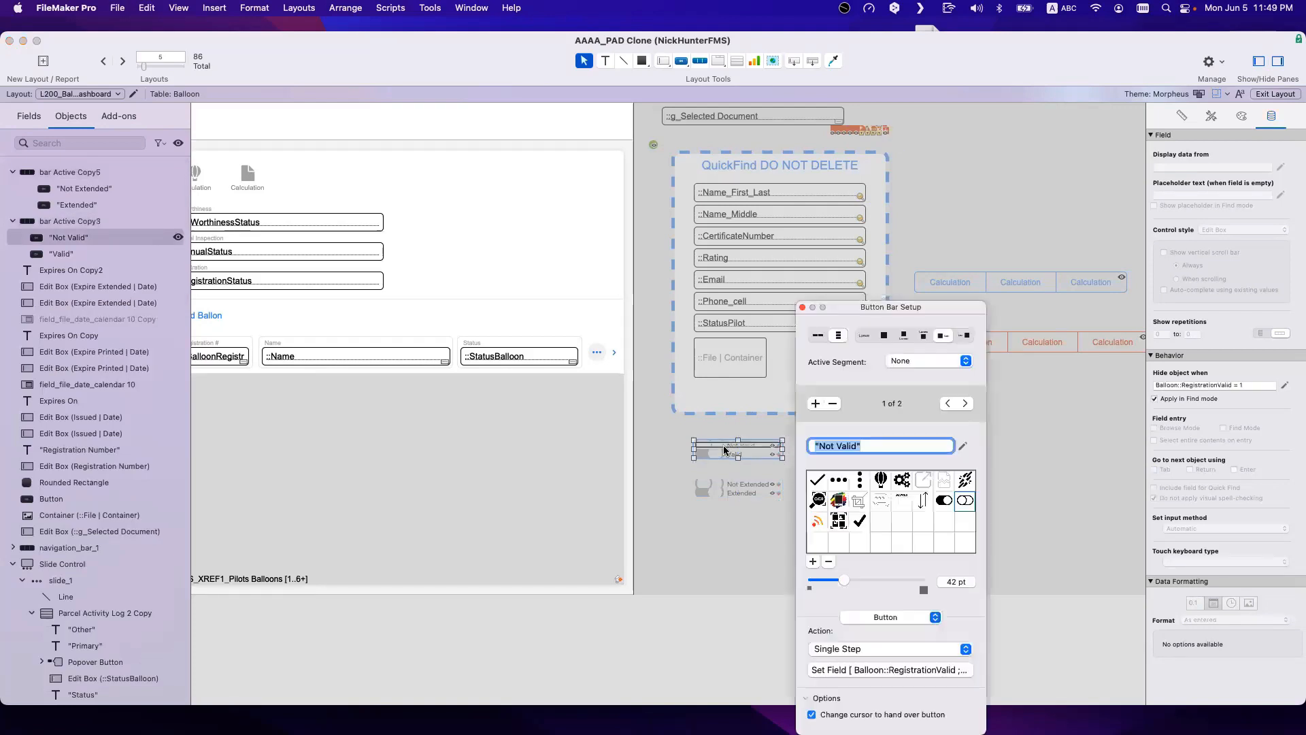
click(818, 335)
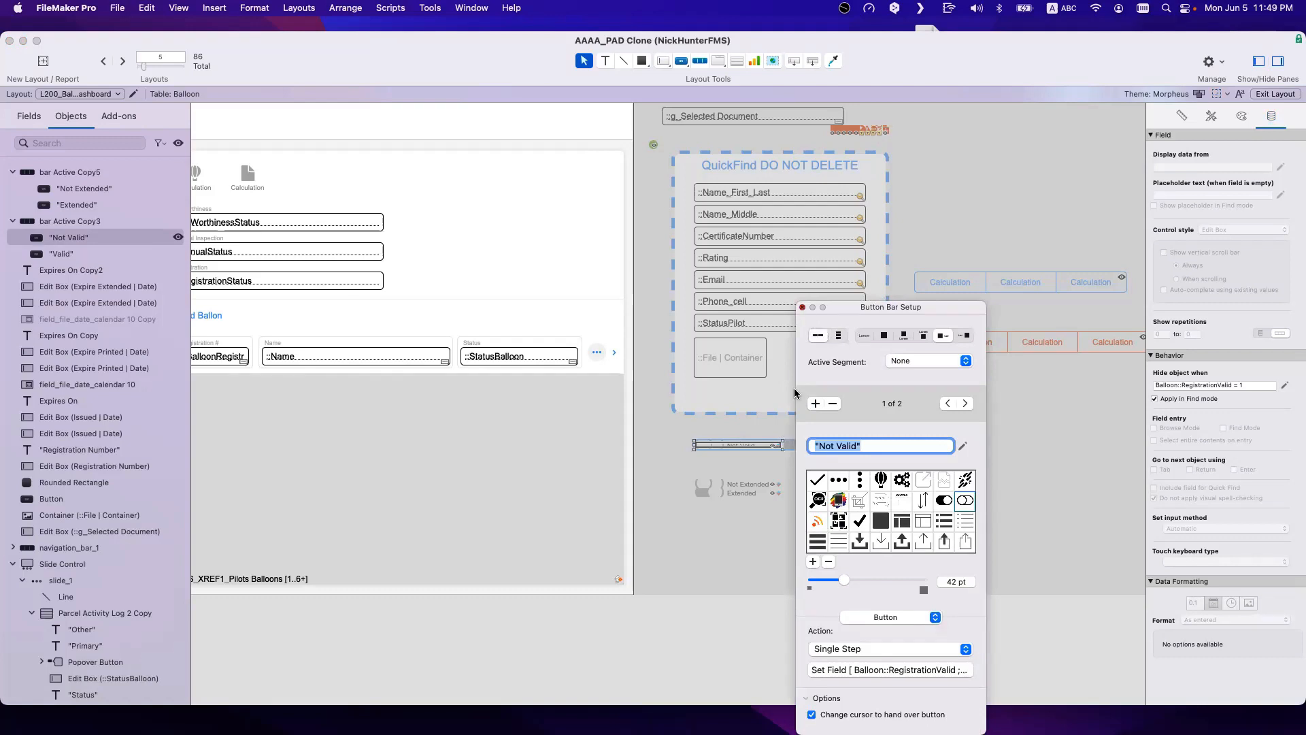
click(819, 555)
click(781, 447)
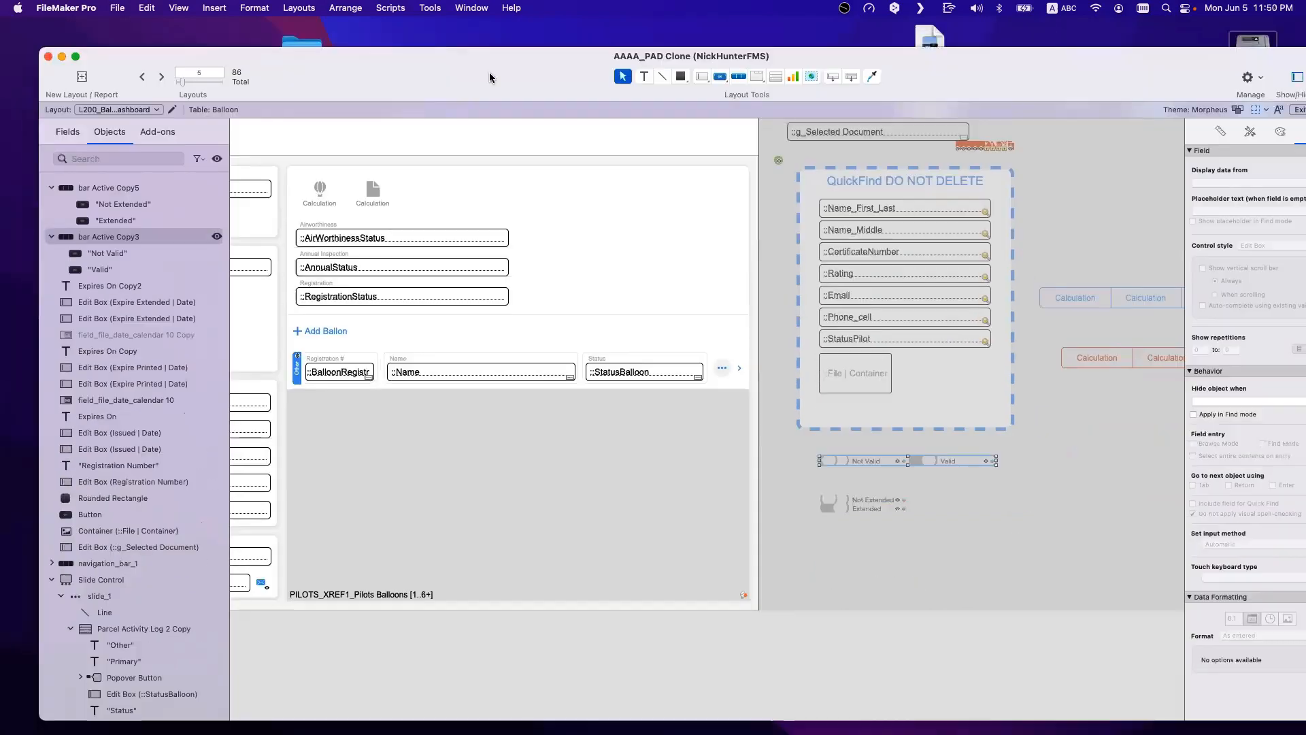
Step: Open a new window of the file and show the L100 pilot dashboard layout there in Browse mode
click(472, 8)
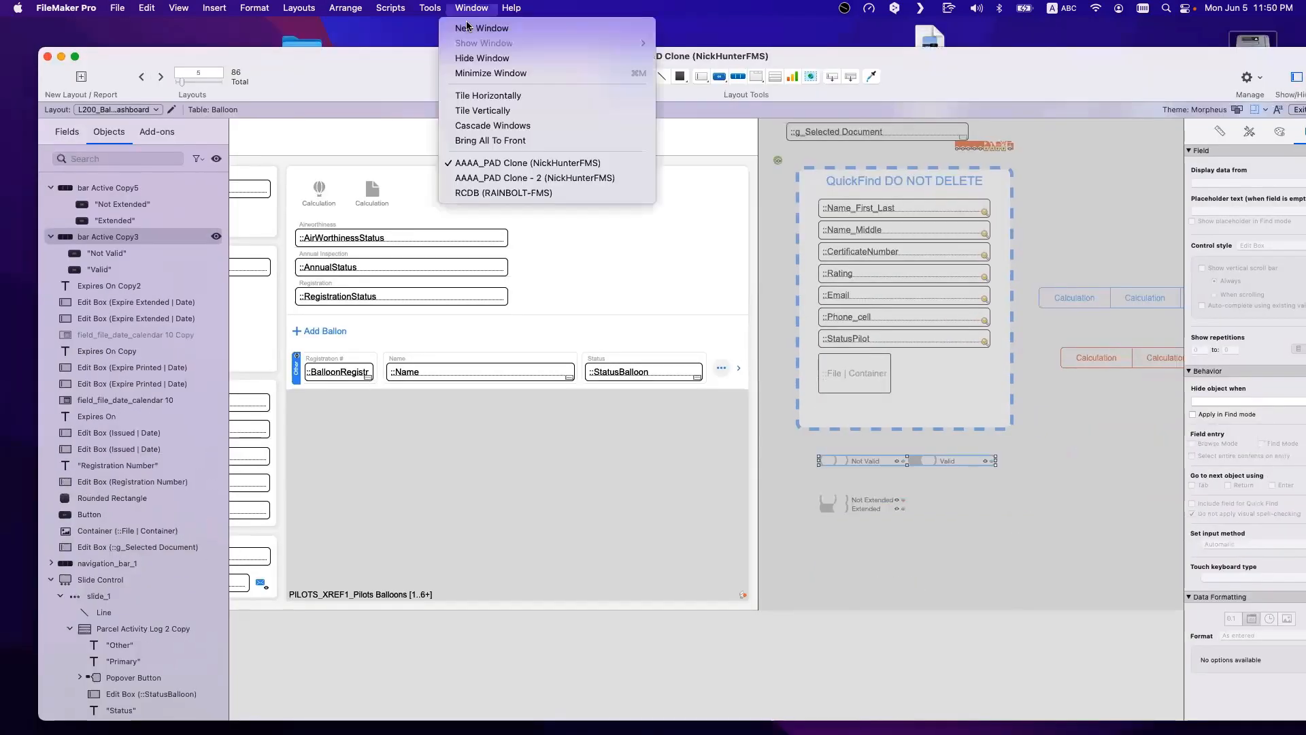
click(504, 97)
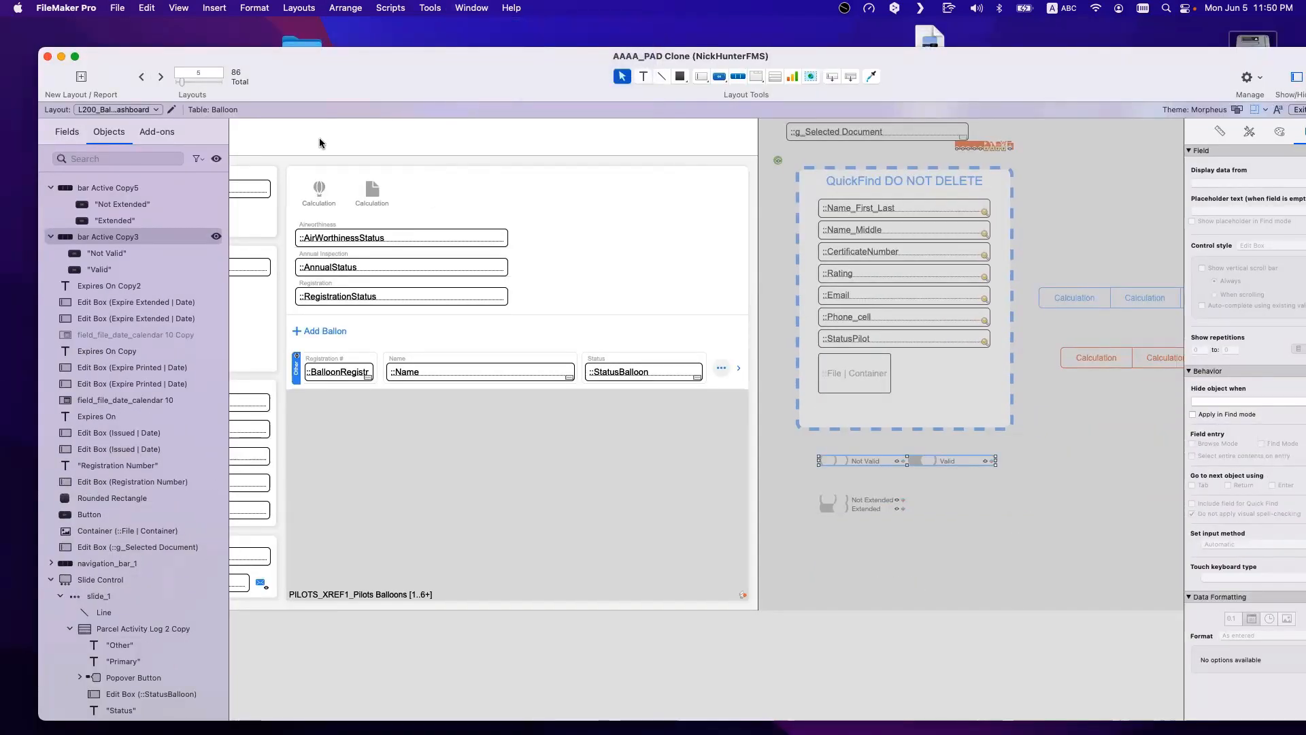
click(80, 125)
mouse_move(95, 149)
click(168, 150)
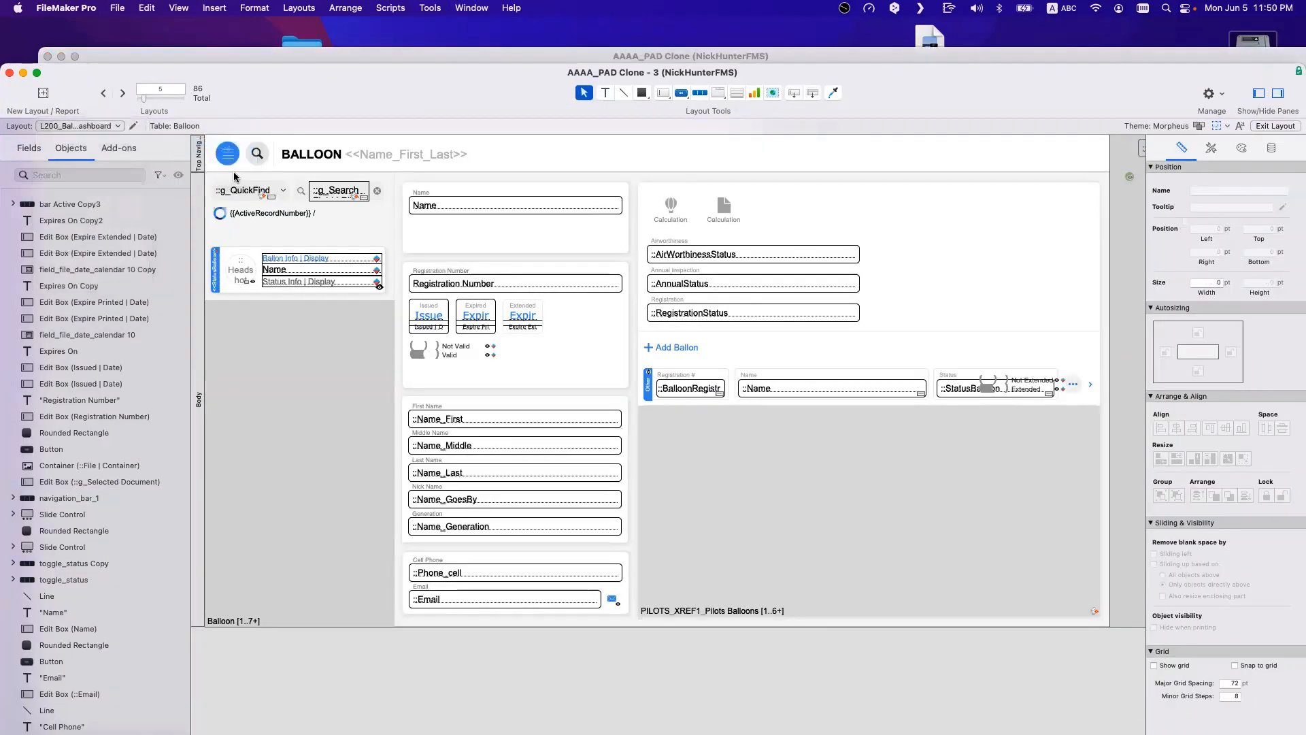
key(super+b)
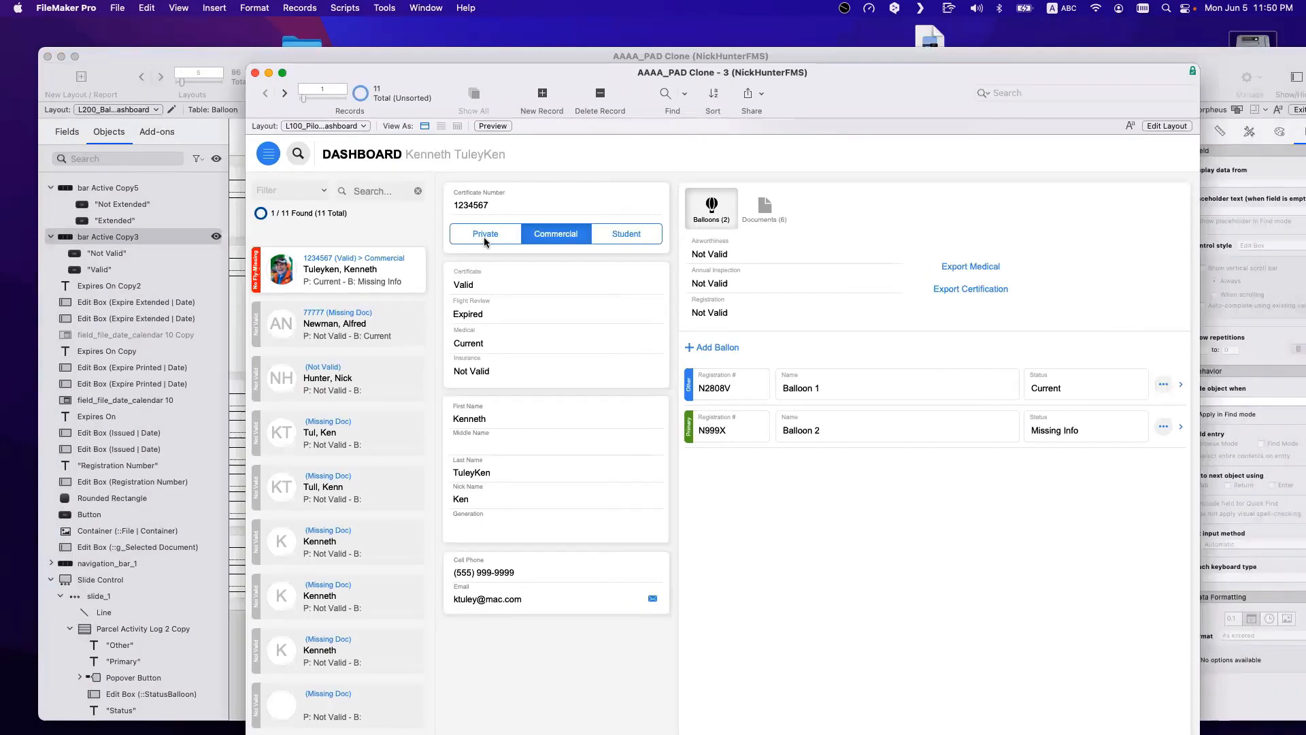
Step: Test the dashboard's certificate selector by choosing Private, Commercial and Student, ending on Commercial
click(485, 234)
click(557, 235)
click(634, 237)
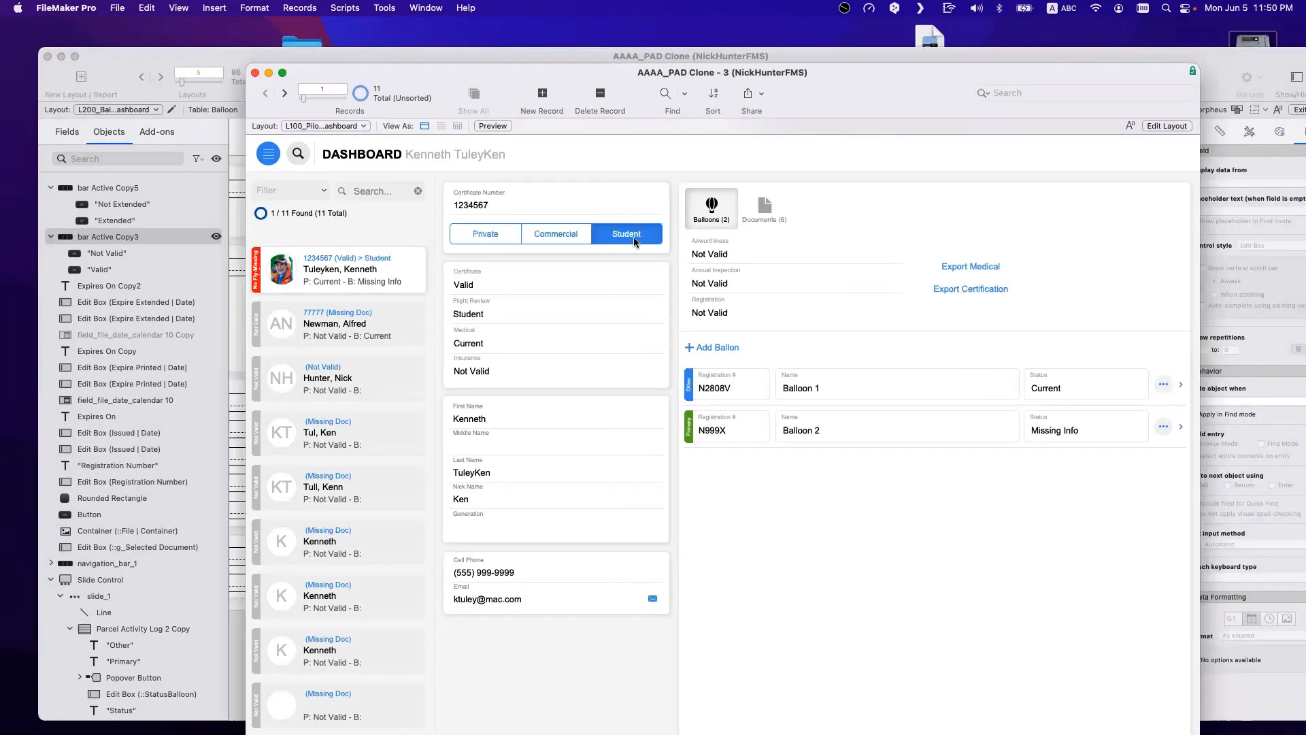
click(565, 239)
Step: Move the pilot dashboard window aside and return to the Registration Number card in the Balloon layout window
drag(468, 66, 619, 122)
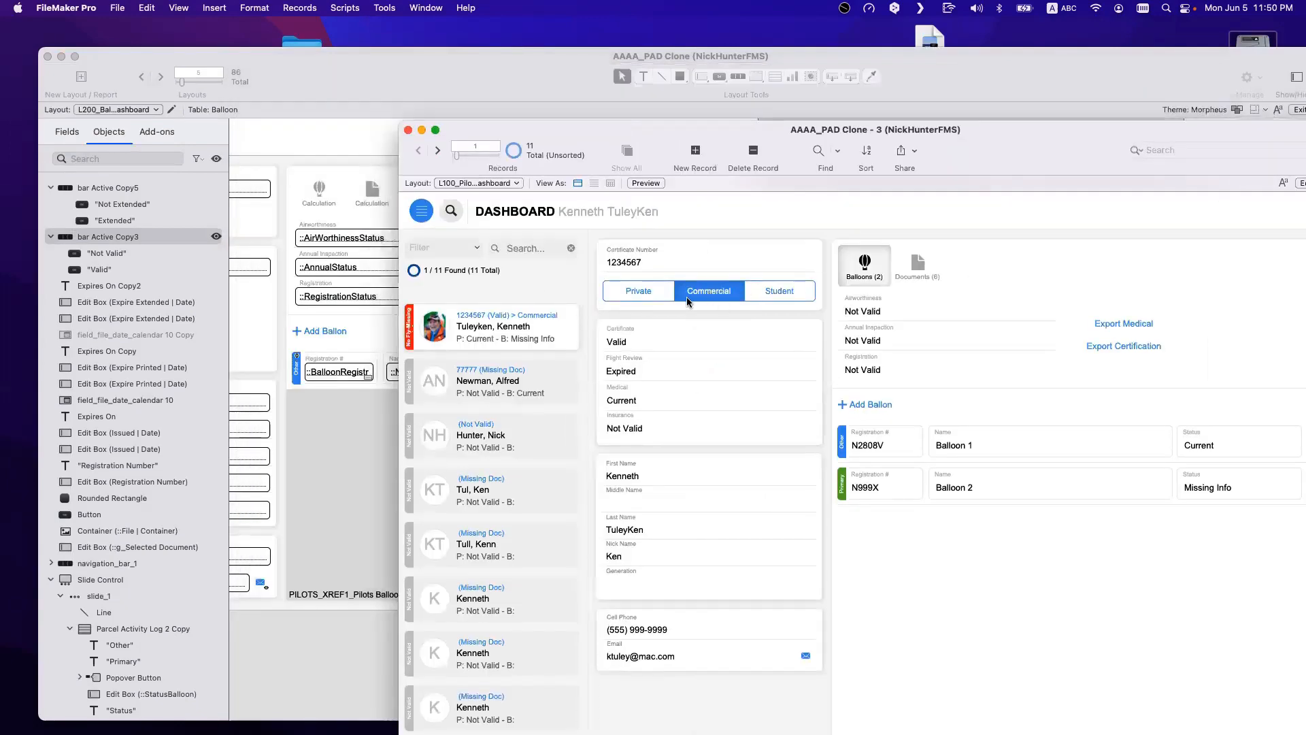
drag(572, 136, 879, 406)
click(455, 339)
scroll(453, 337, left, 10)
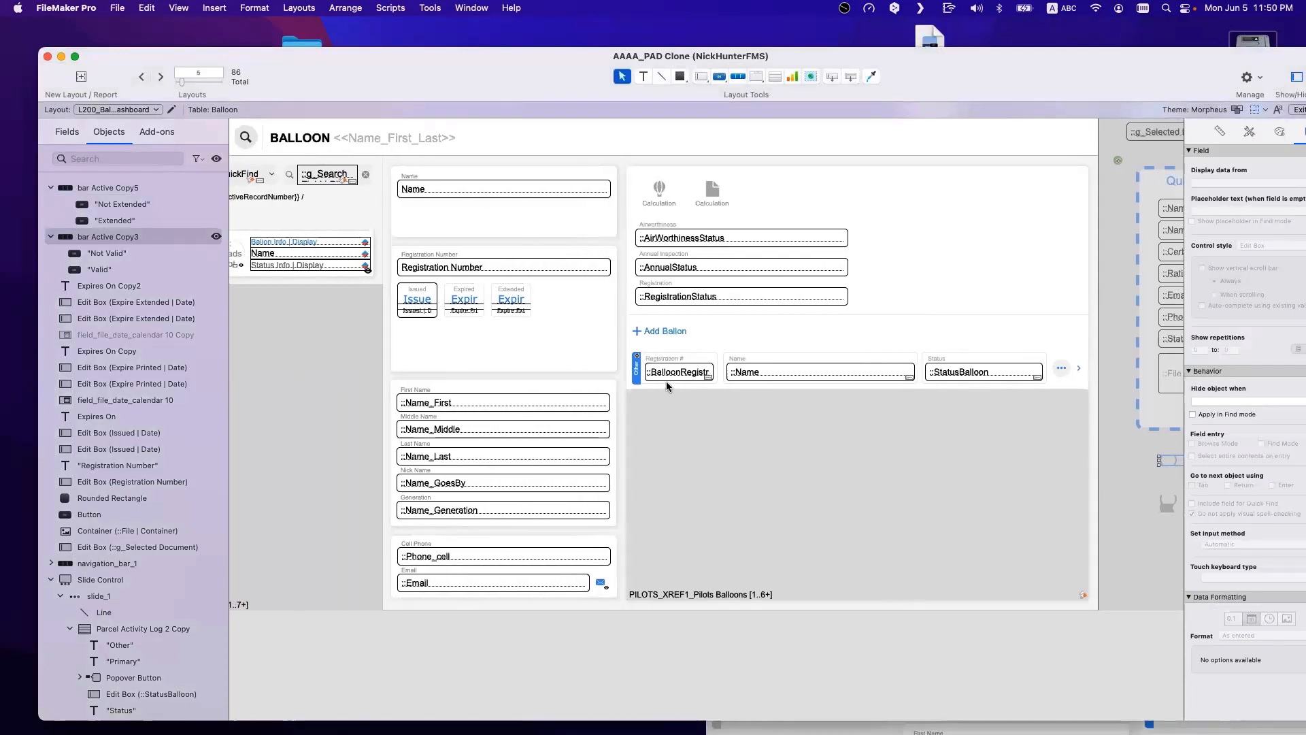
Step: Create a button beneath the Registration Number card's dates, labelled "Valid" with a checkmark icon after the text
click(721, 78)
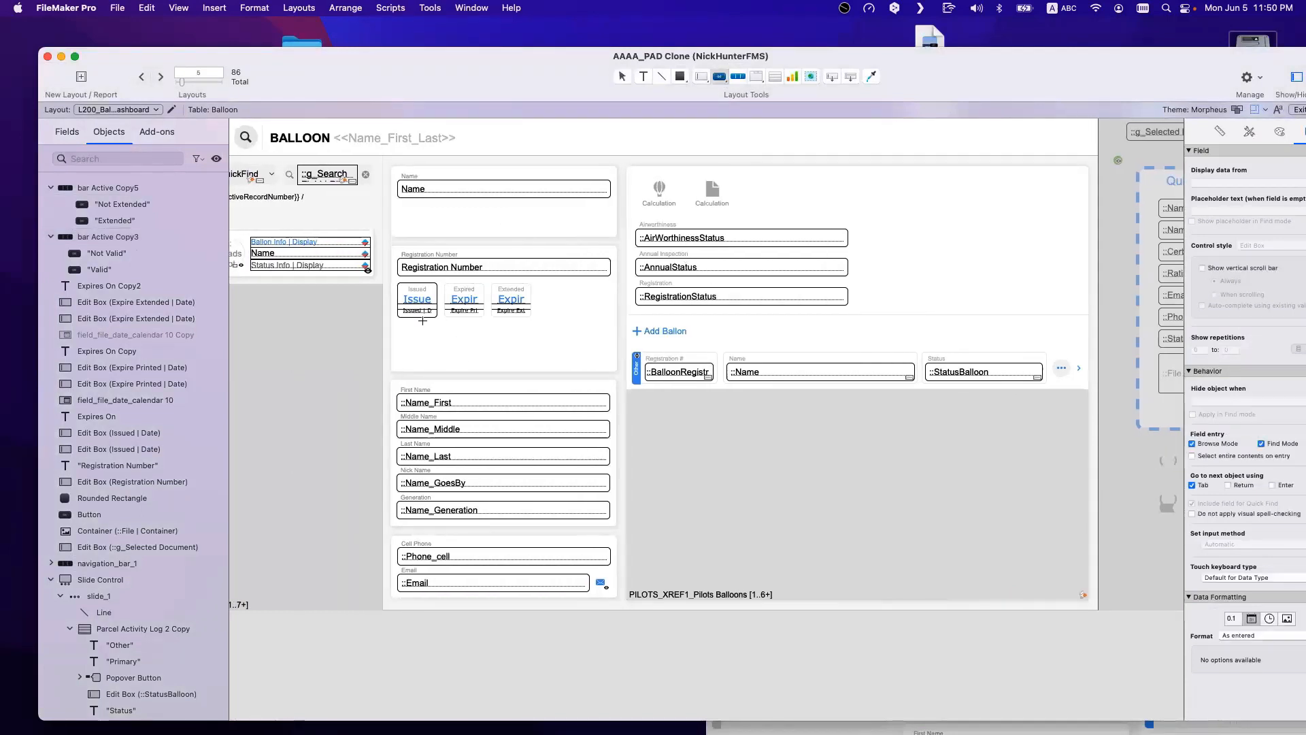
drag(404, 332, 464, 352)
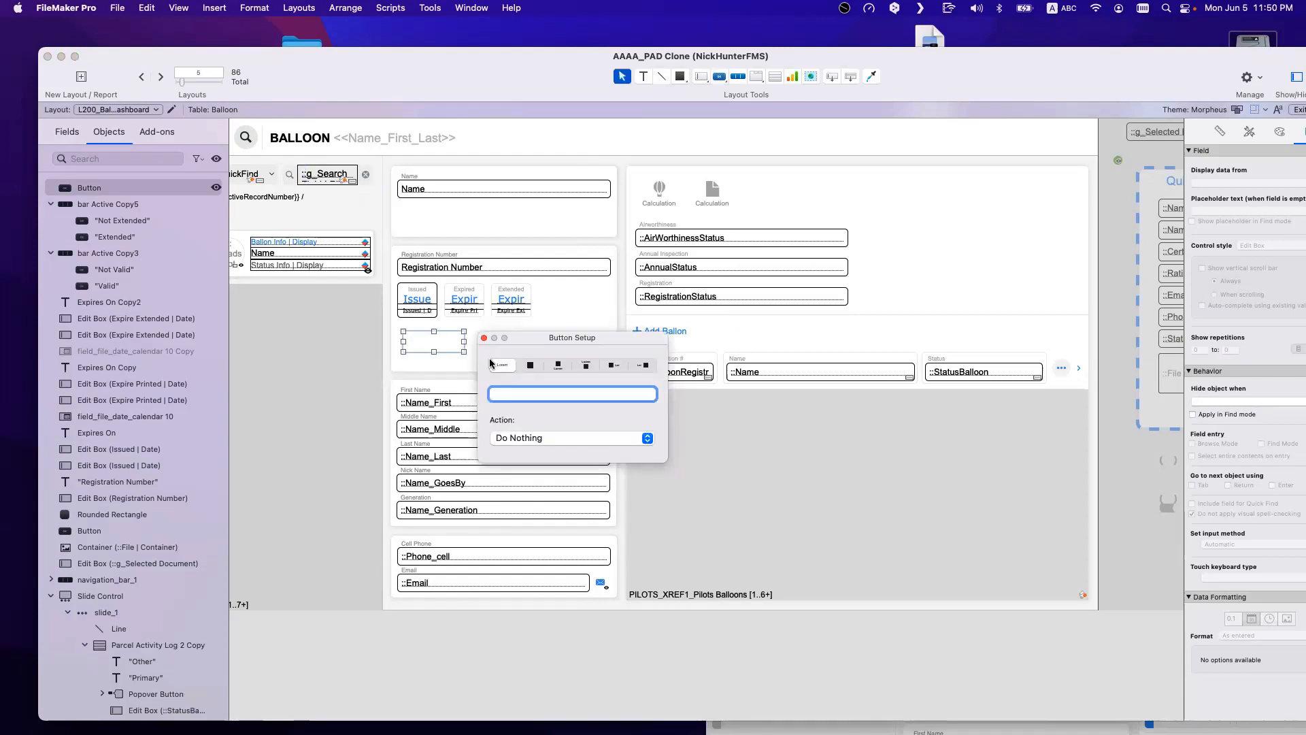
drag(530, 336, 539, 314)
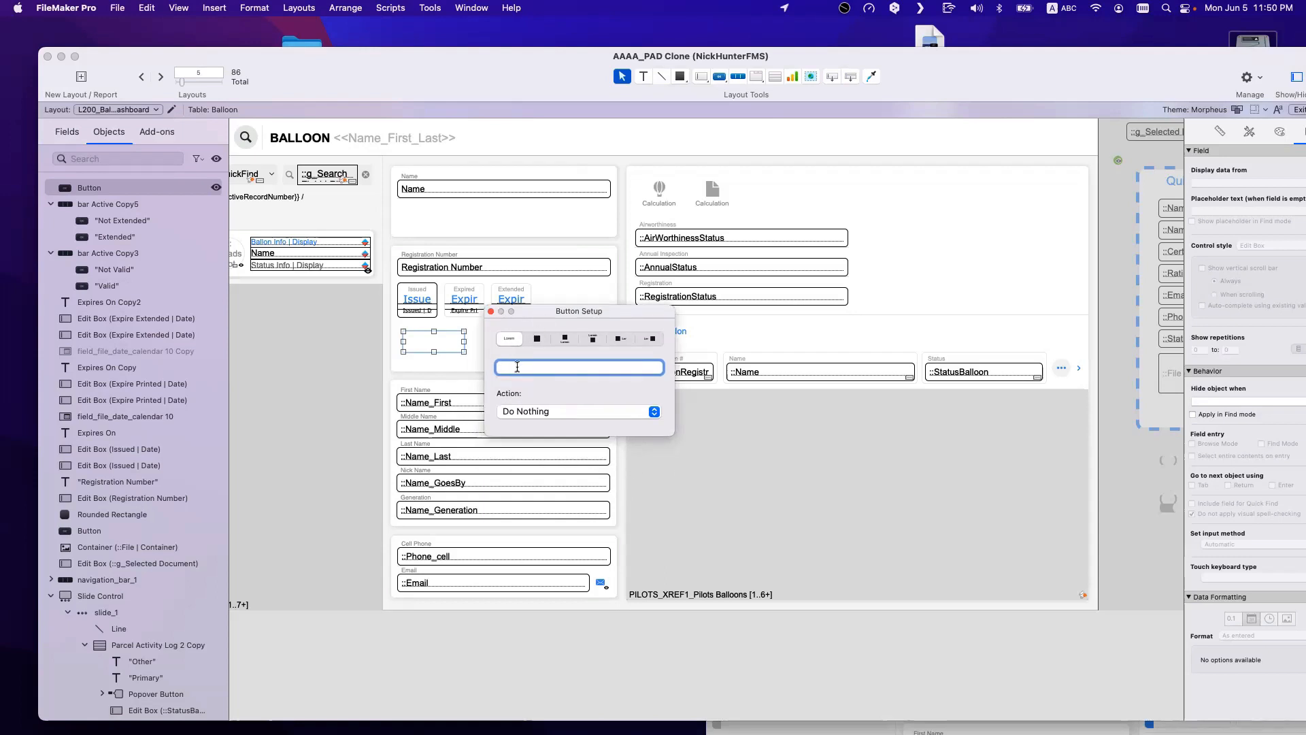
text(Valide)
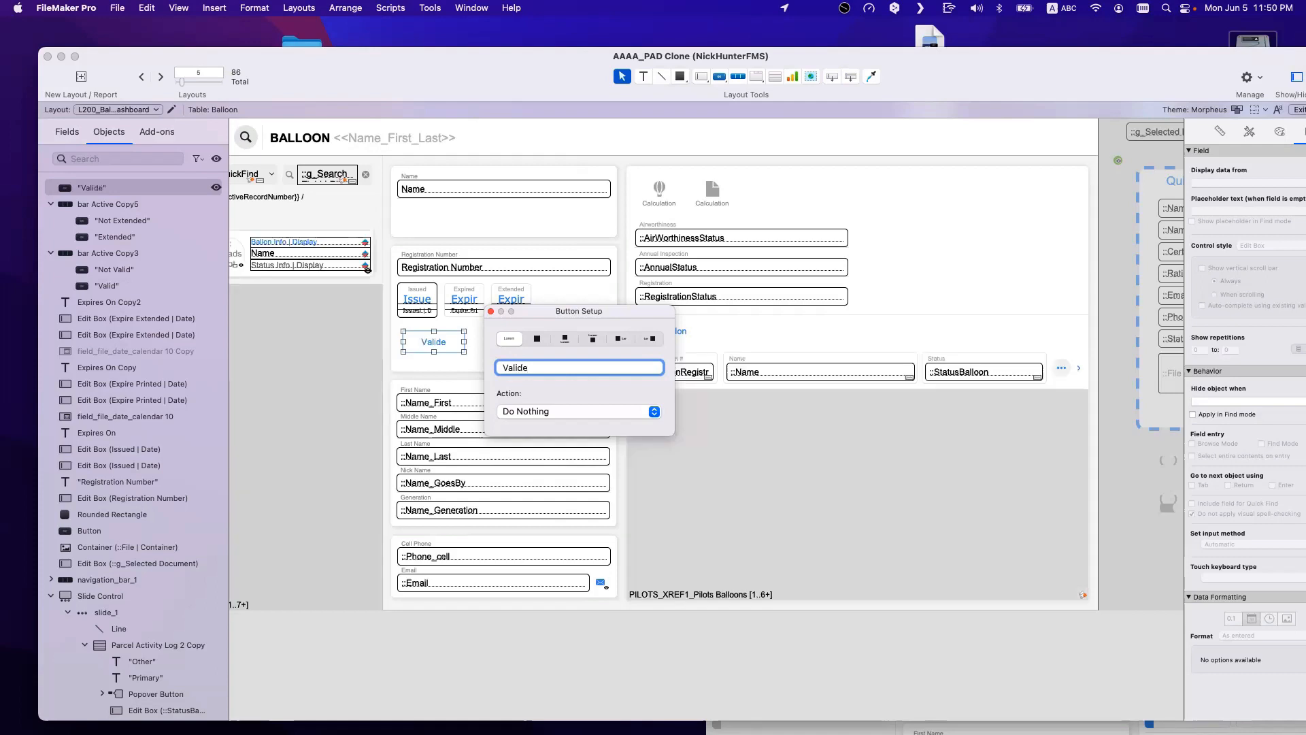
key(BackSpace)
click(655, 338)
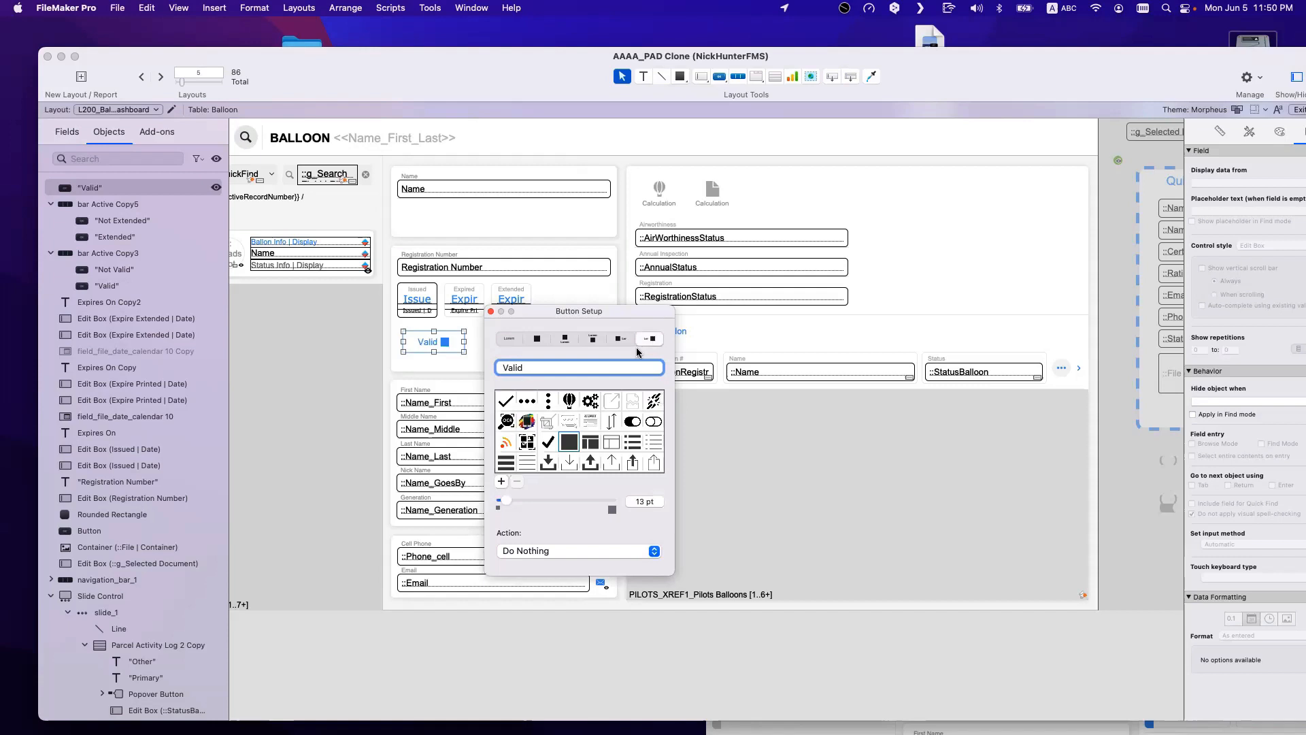
click(509, 406)
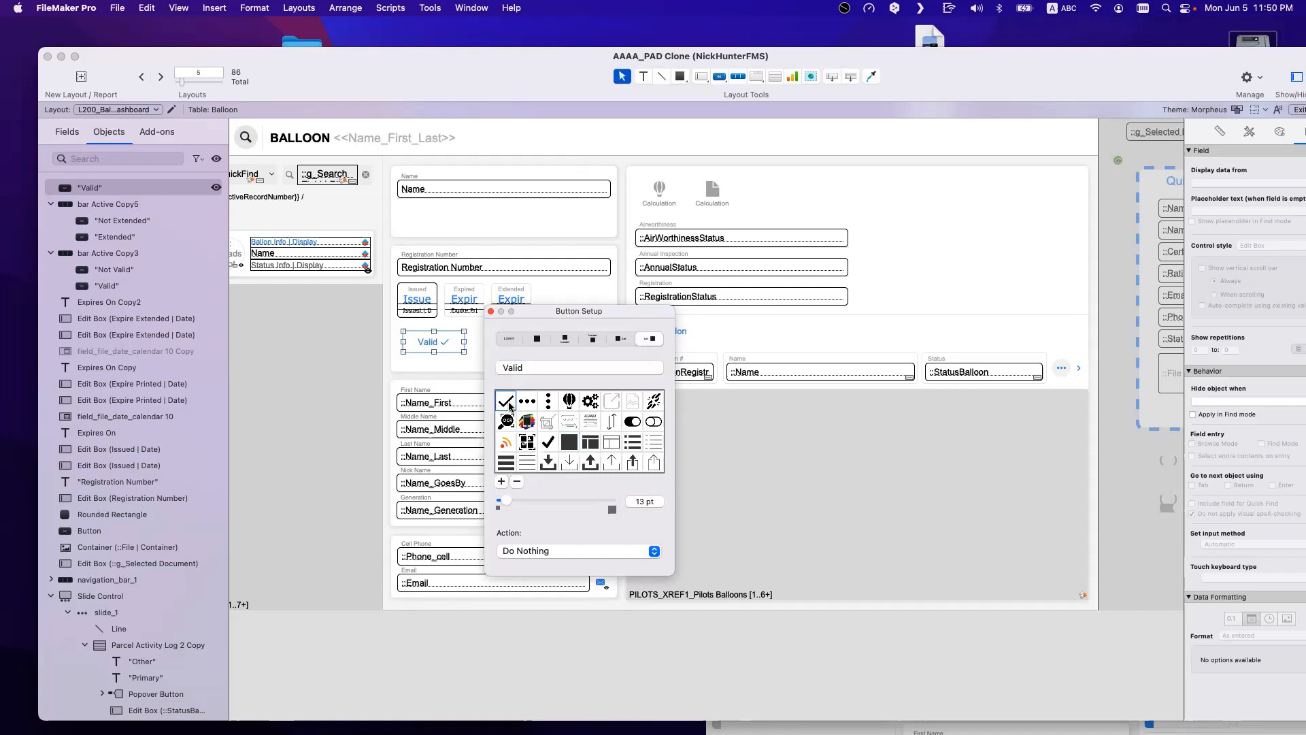
click(491, 311)
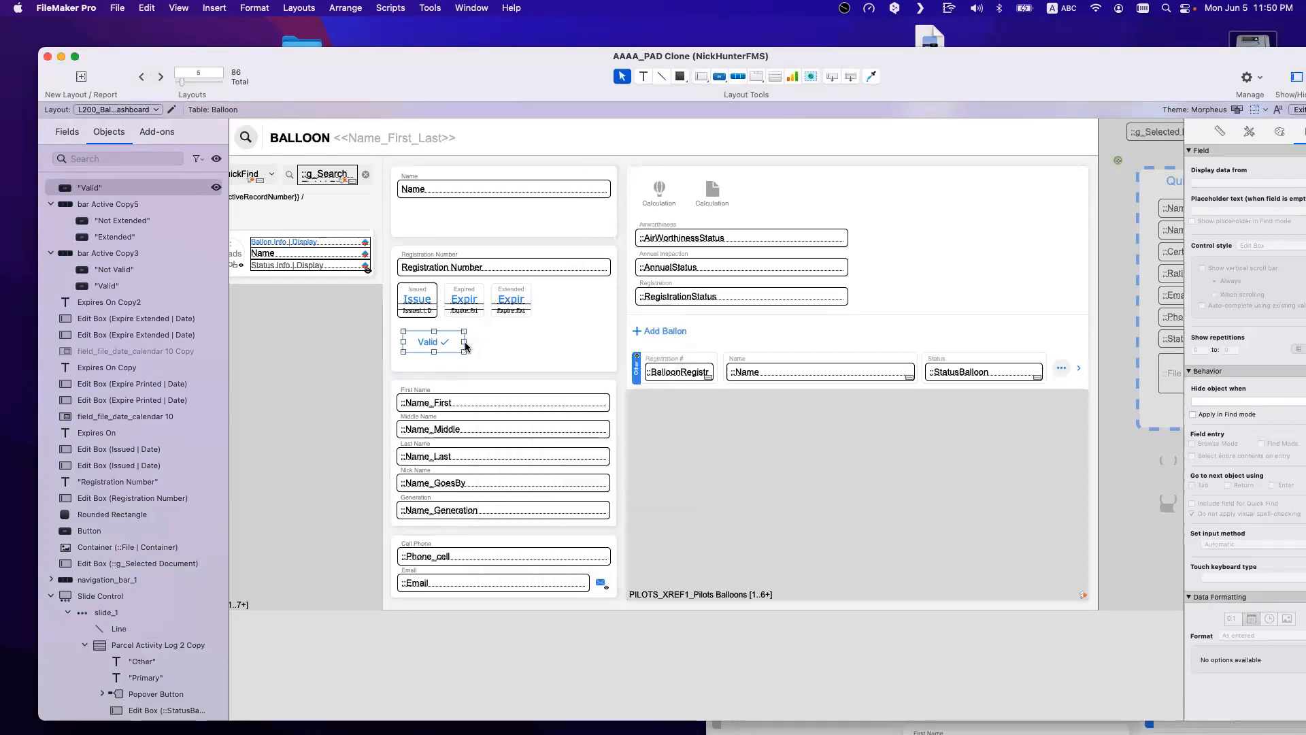
Step: Try the Small Button 1 style on the new Valid button and return it to the Default style
drag(992, 84, 776, 81)
click(1096, 129)
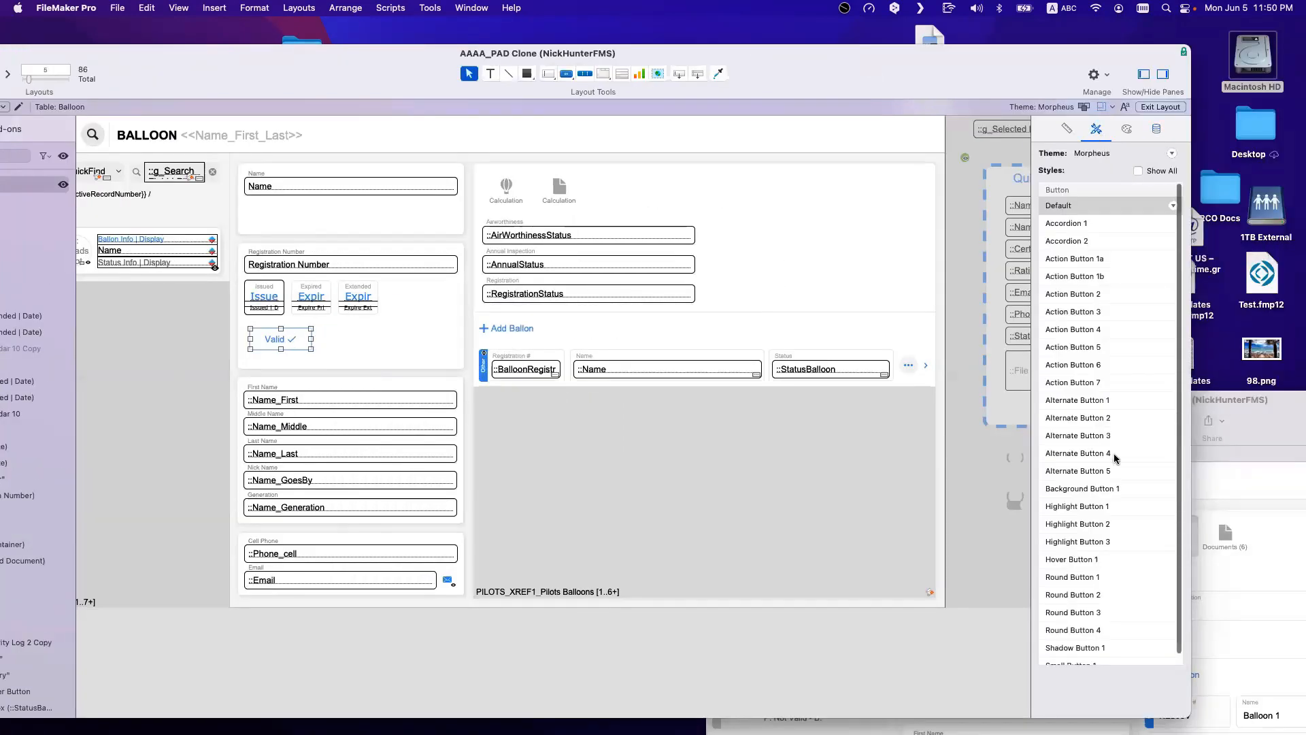
click(1075, 664)
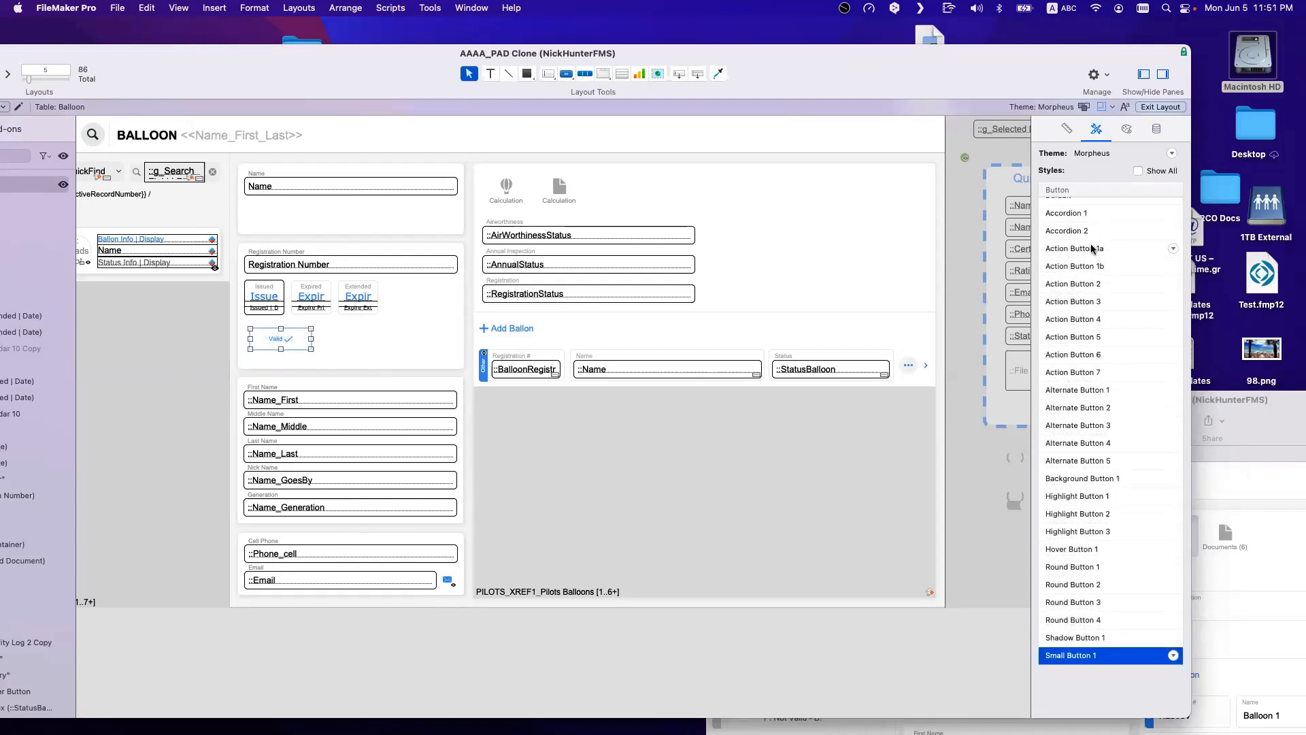
scroll(1091, 245, up, 3)
click(1089, 206)
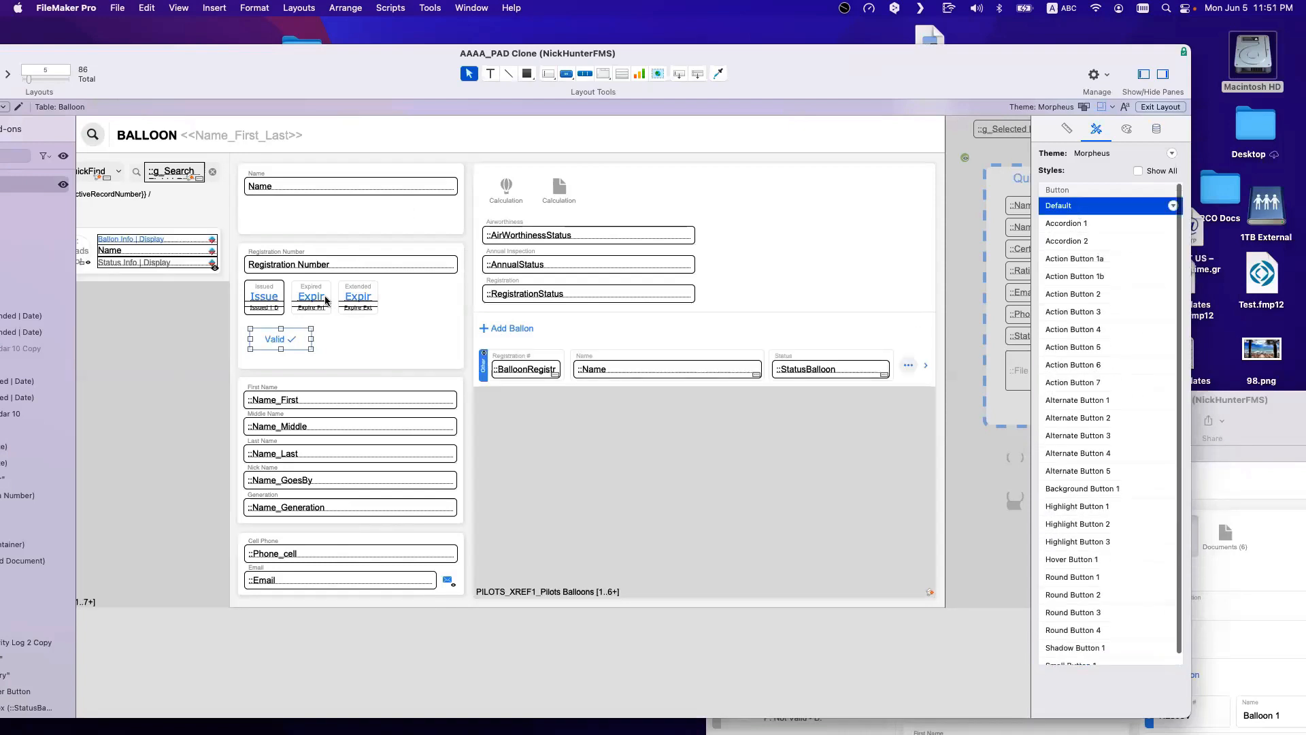
Step: Give the Valid button a corner radius of 5 and a solid blue 1 pt line on all borders
click(1127, 129)
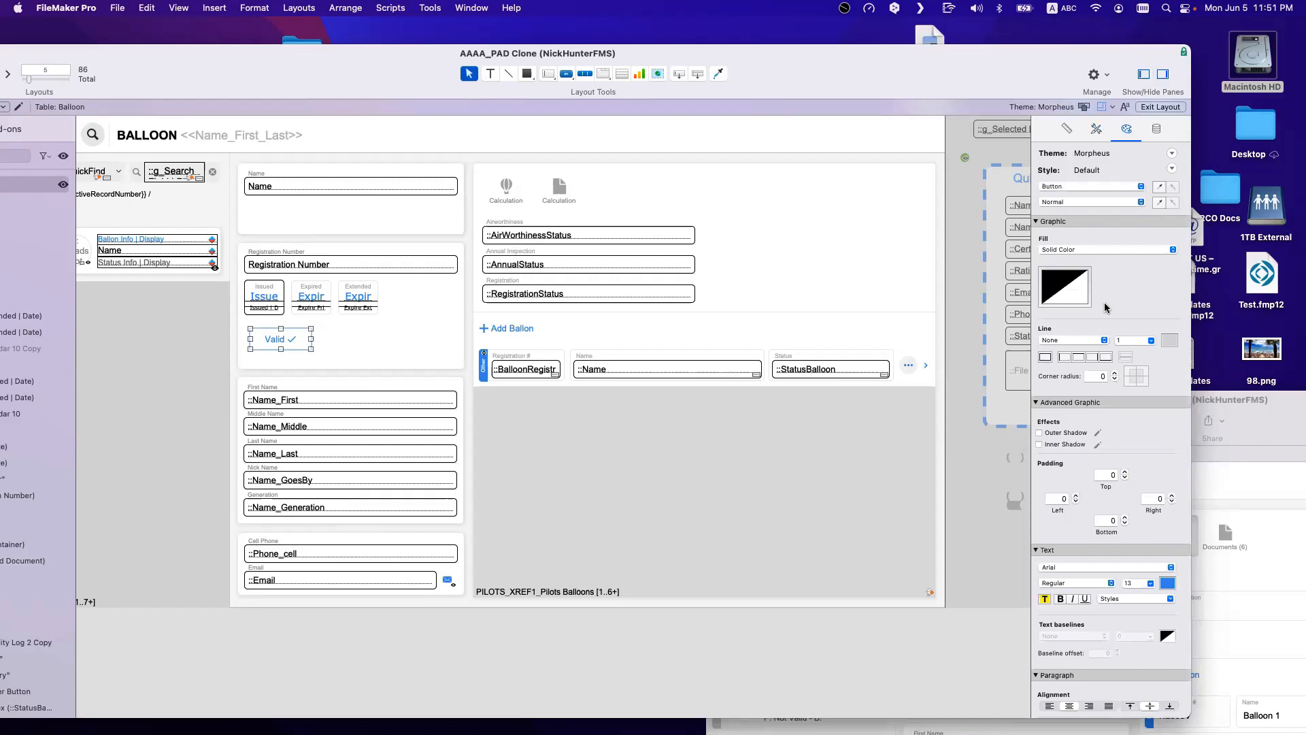
click(1115, 372)
click(1114, 372)
click(1115, 372)
click(1045, 354)
click(1167, 340)
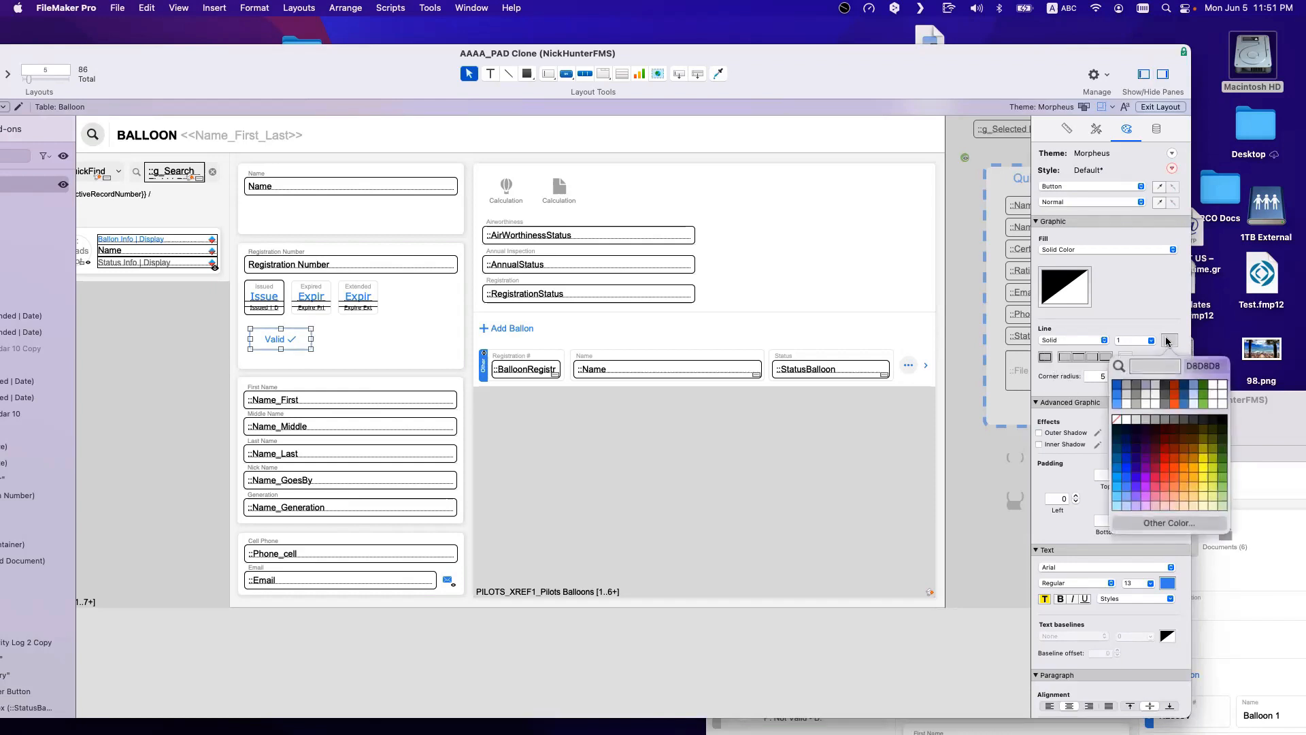
click(1094, 321)
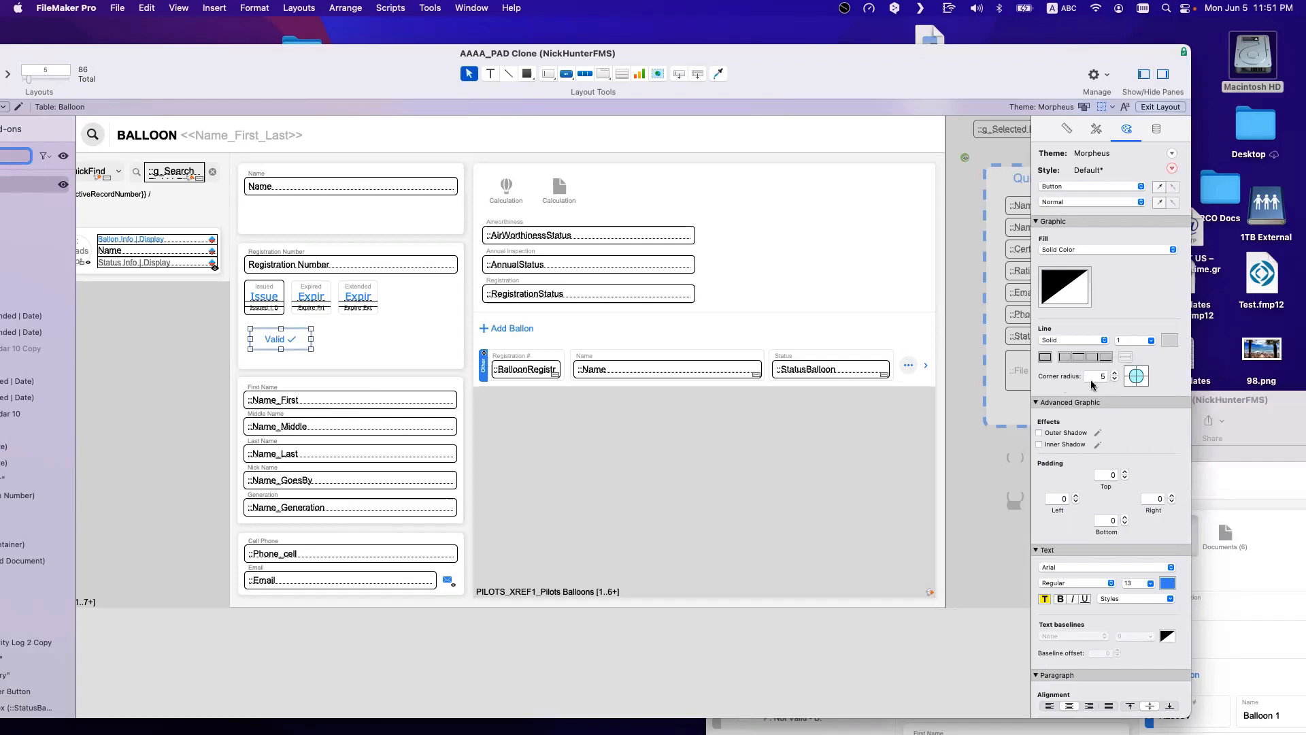
click(1170, 340)
click(1116, 395)
Step: Place the Valid button just under the Issued date, aligned with its edge, and resize it to about 96 by 32 pt
drag(277, 342, 310, 344)
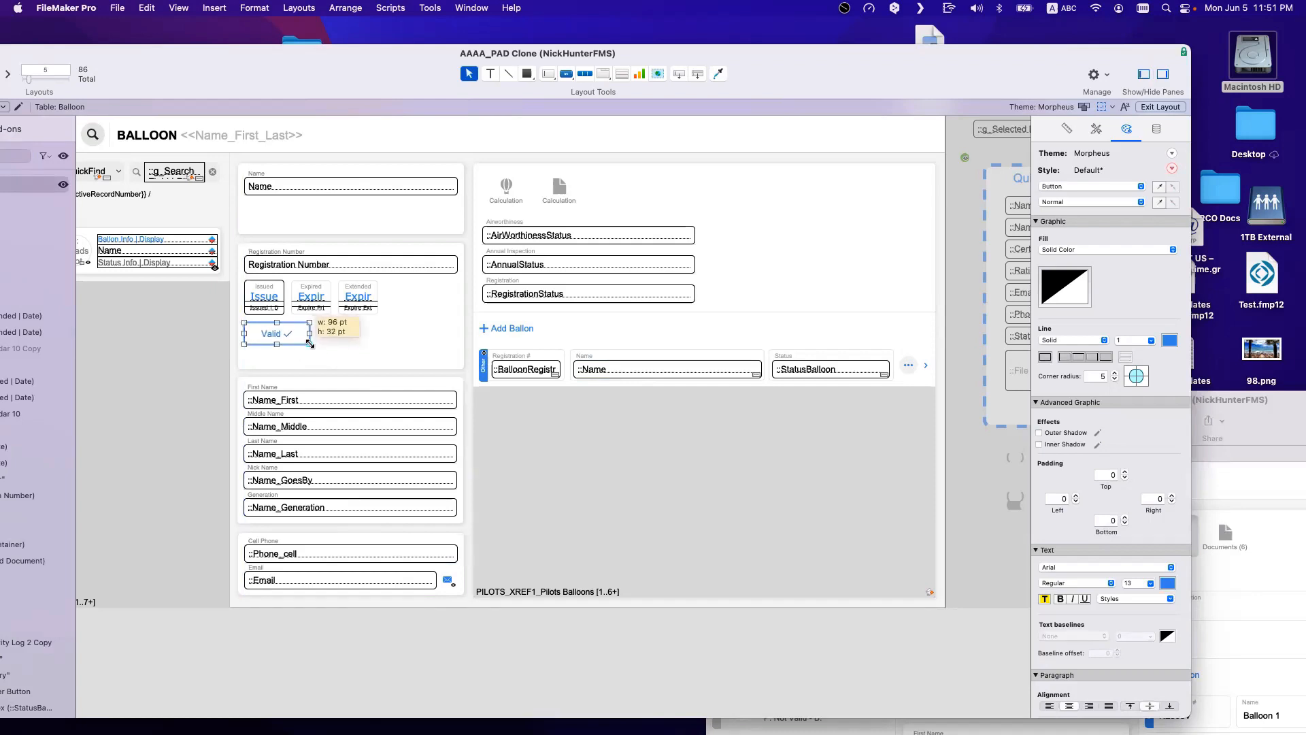
click(318, 366)
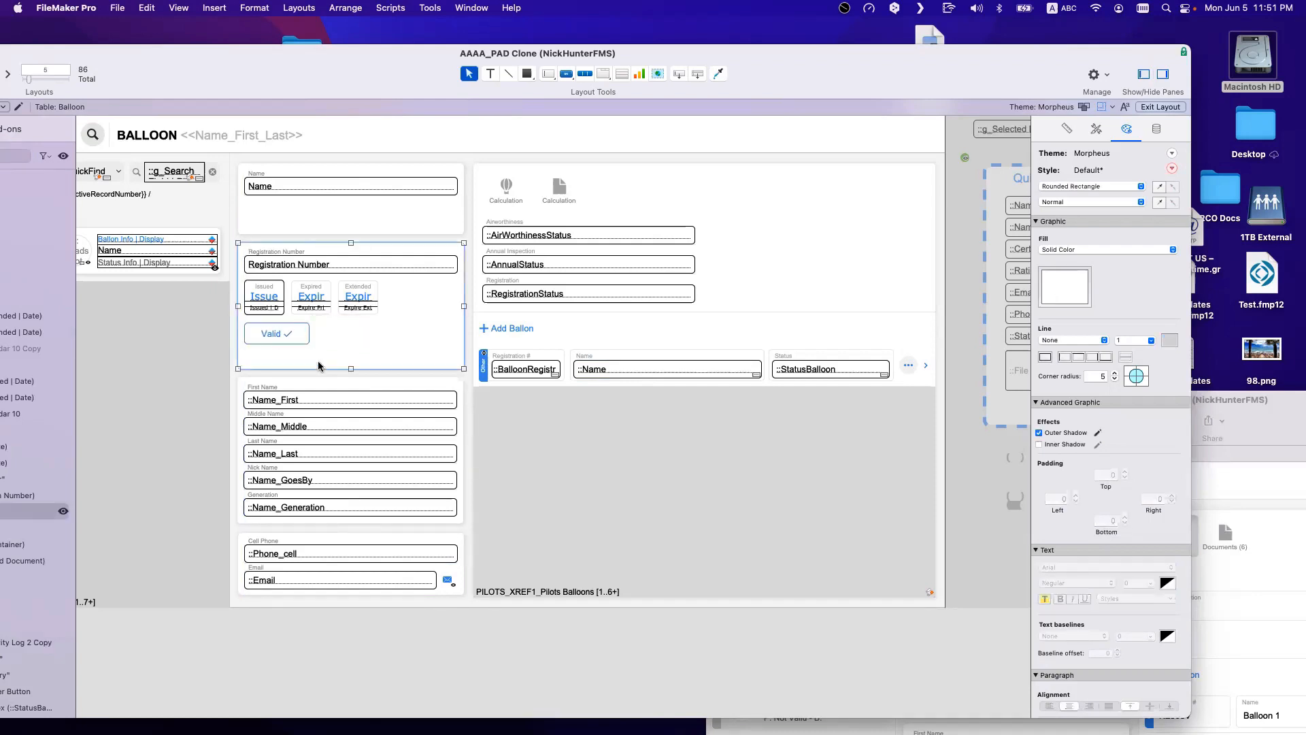
click(298, 340)
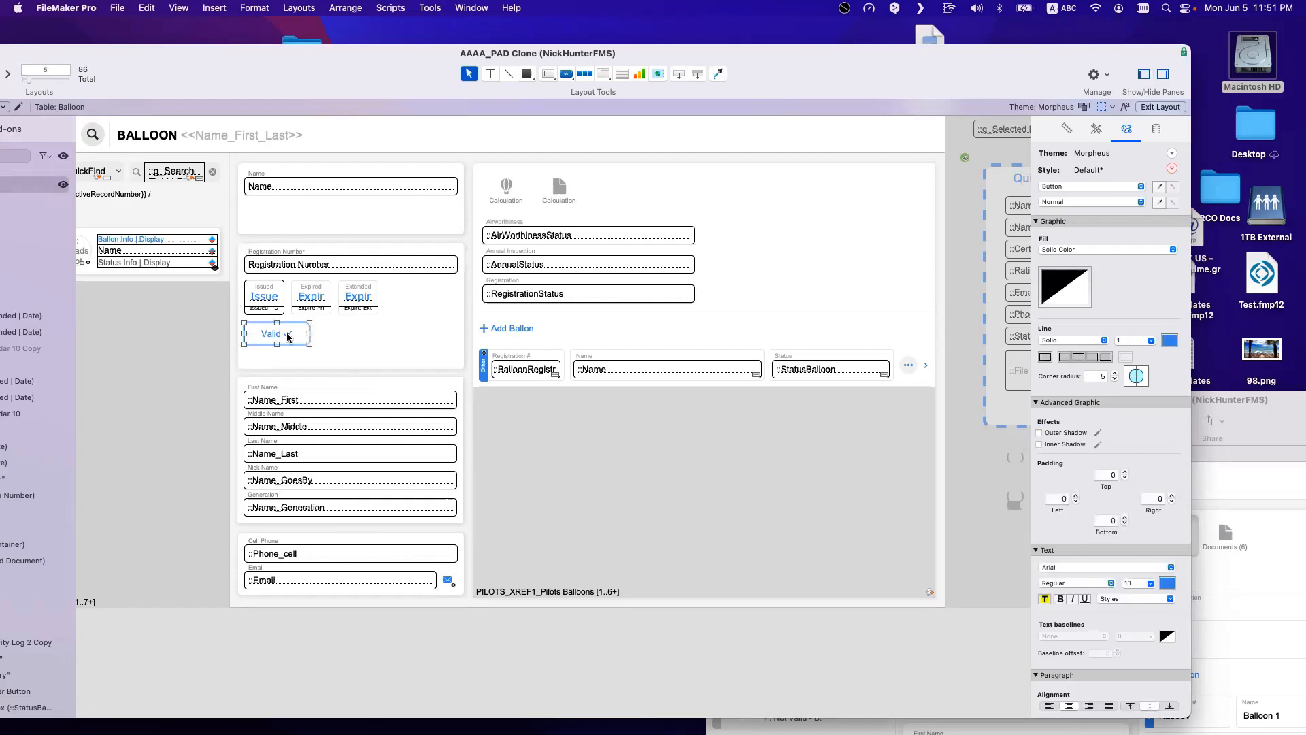
Step: Examine the Set Field actions behind the Not Valid and Valid segments of the off-layout toggle bar
scroll(282, 336, down, 1)
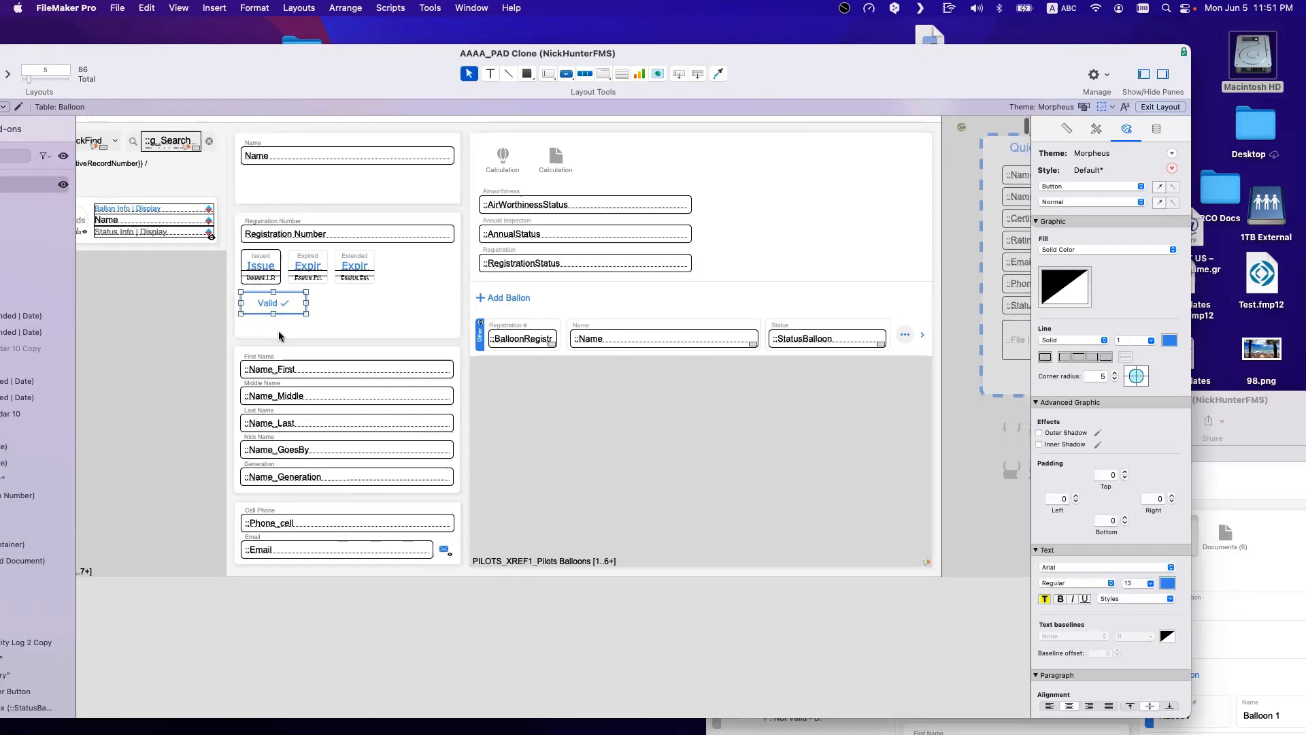
scroll(279, 336, up, 1)
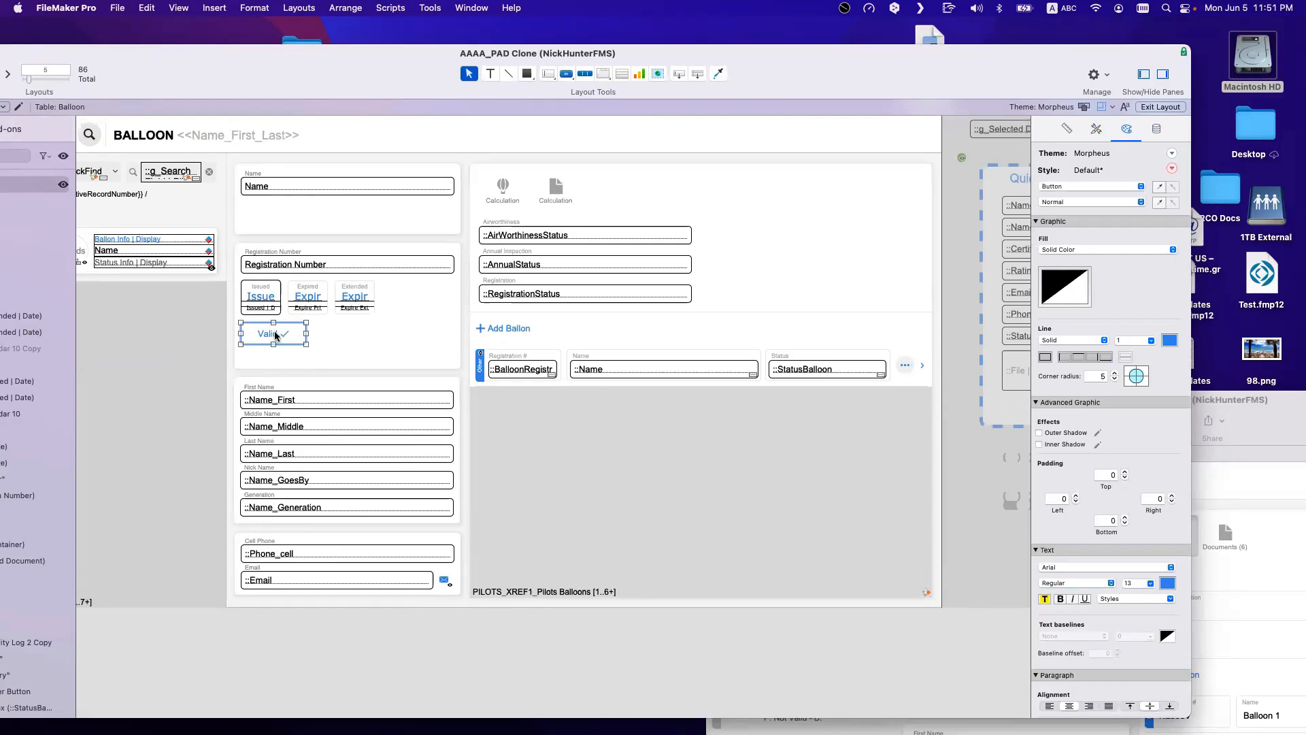
scroll(680, 408, left, 2)
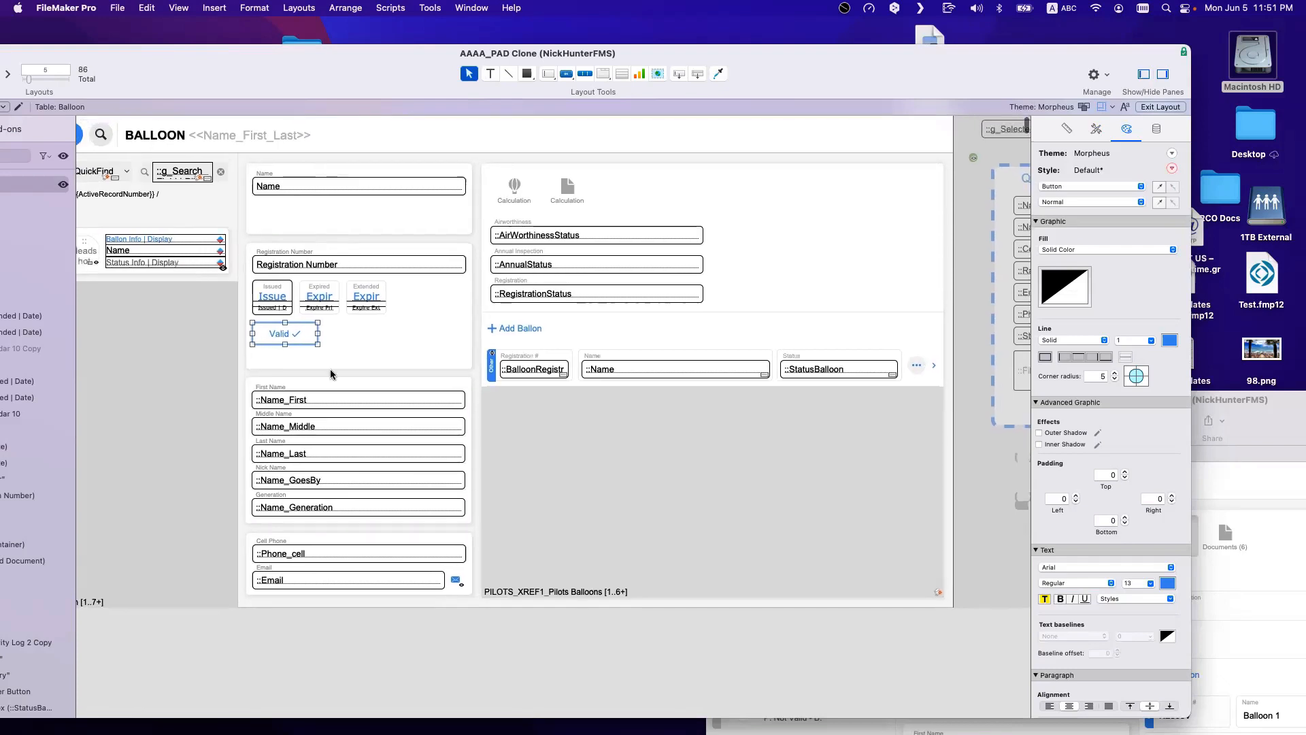
scroll(828, 446, right, 5)
click(826, 503)
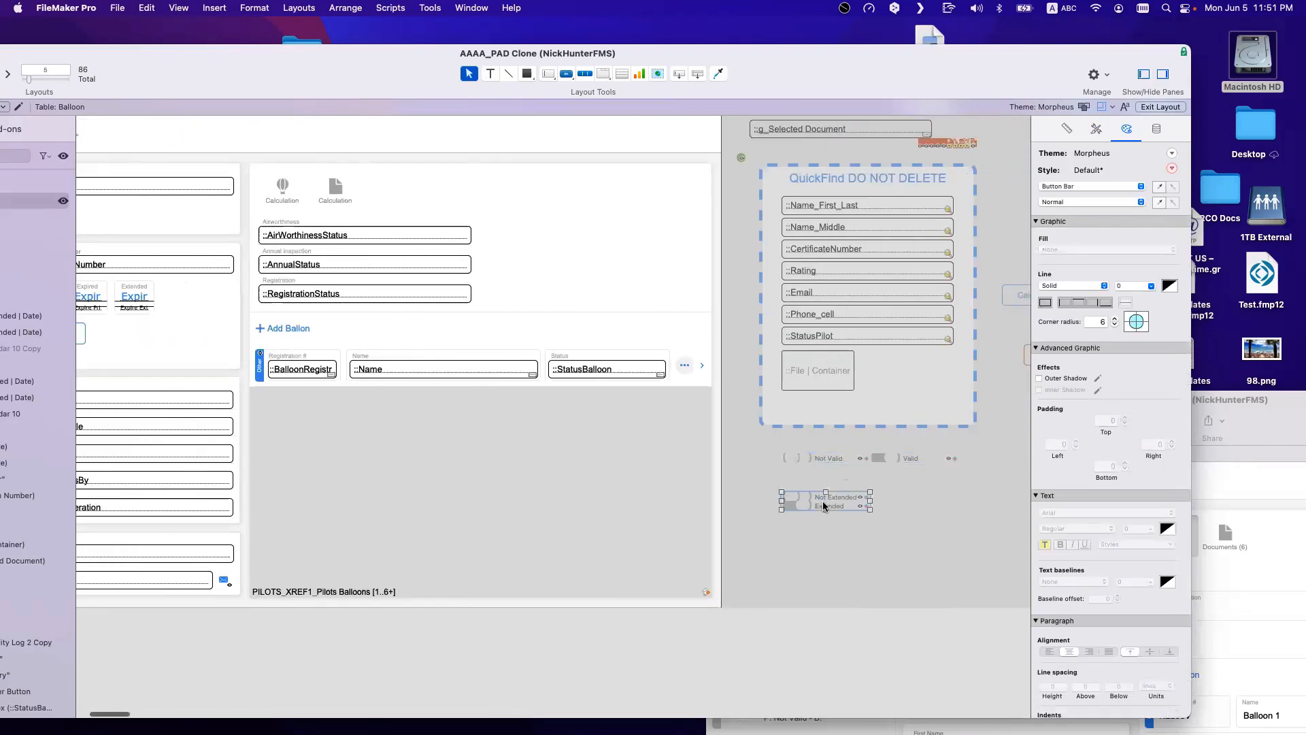
click(832, 458)
double_click(831, 458)
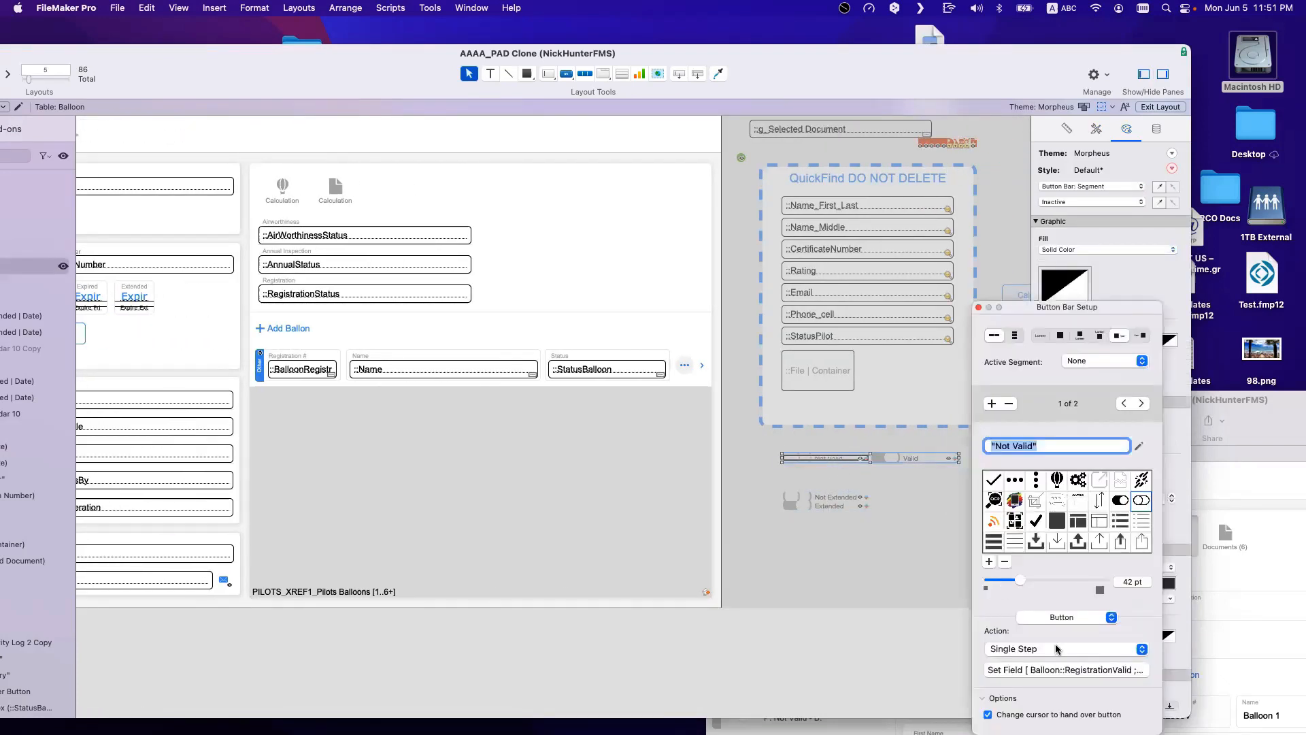
click(1023, 670)
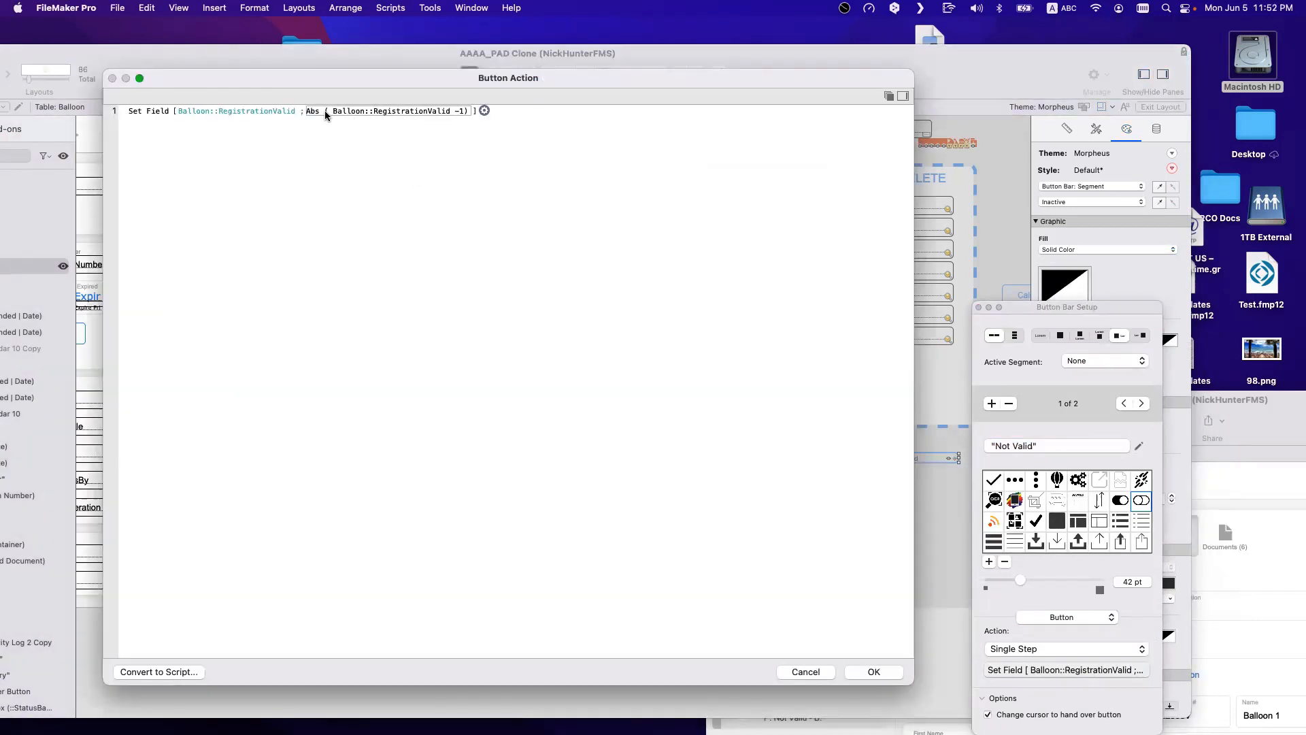
click(435, 110)
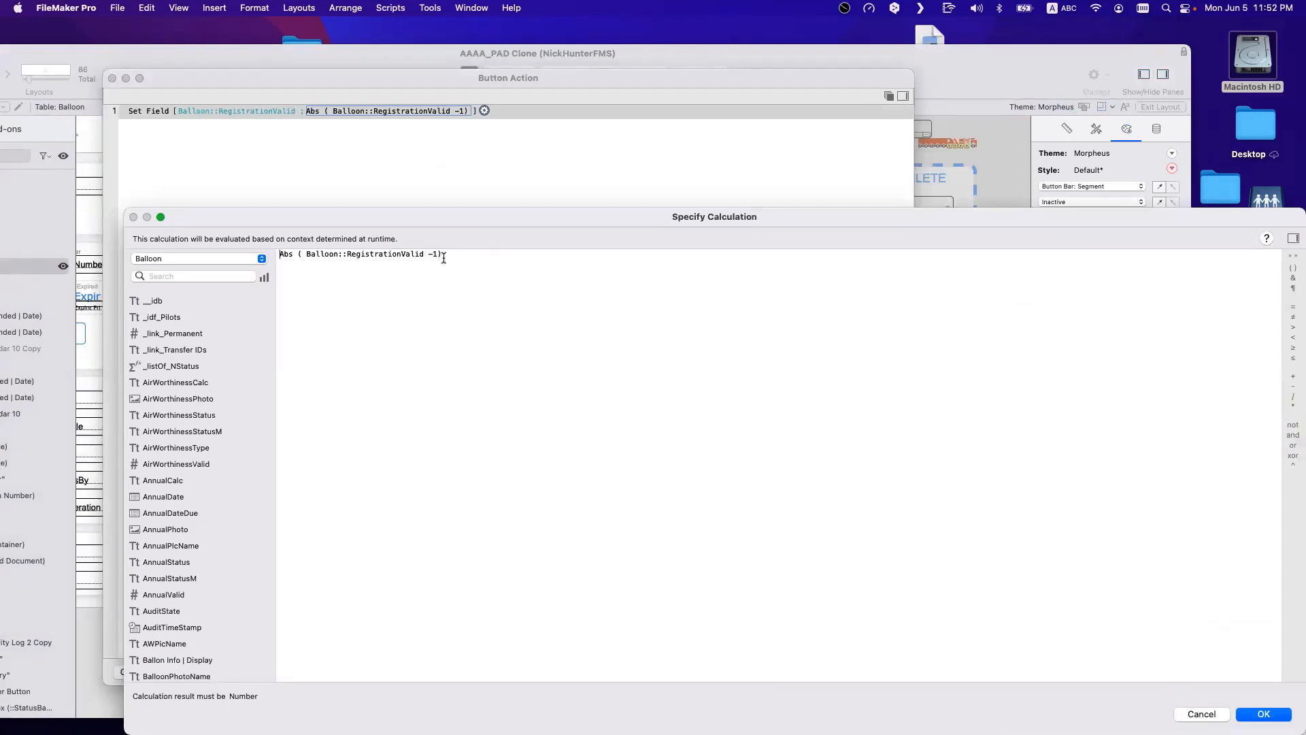
key(Escape)
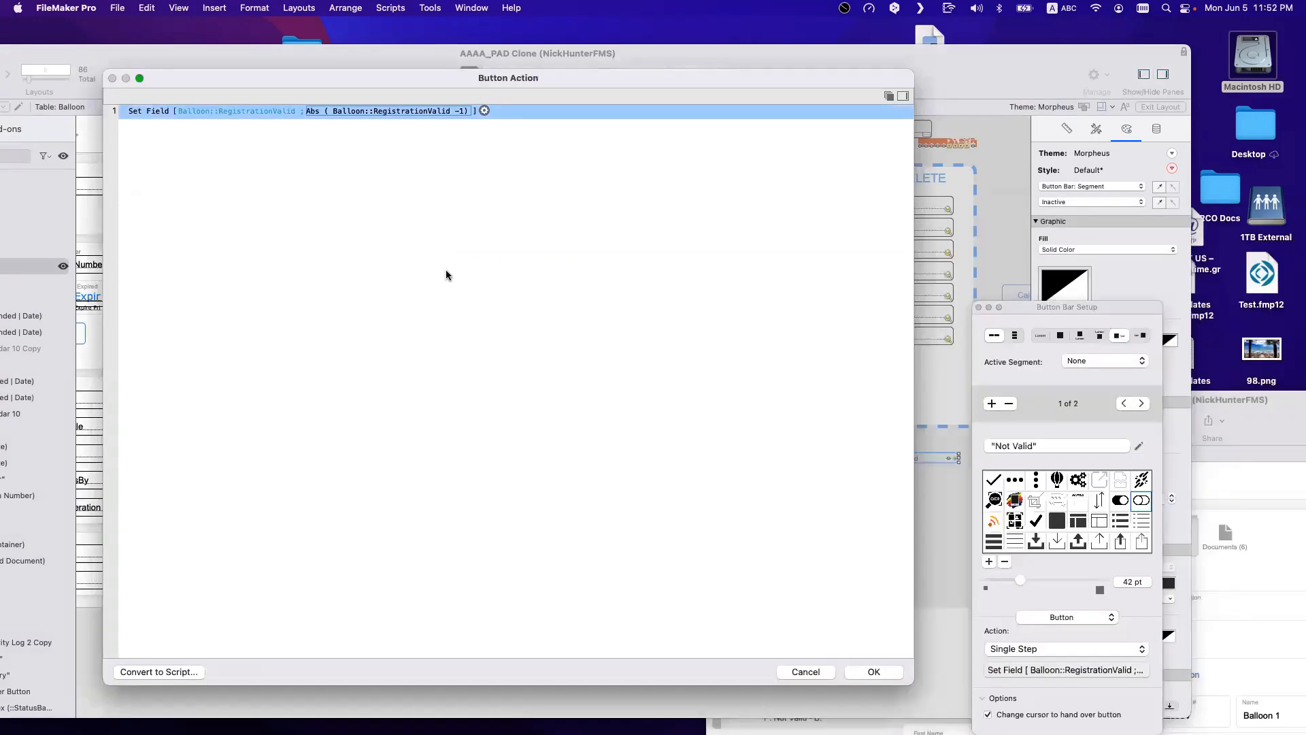
key(Return)
click(922, 460)
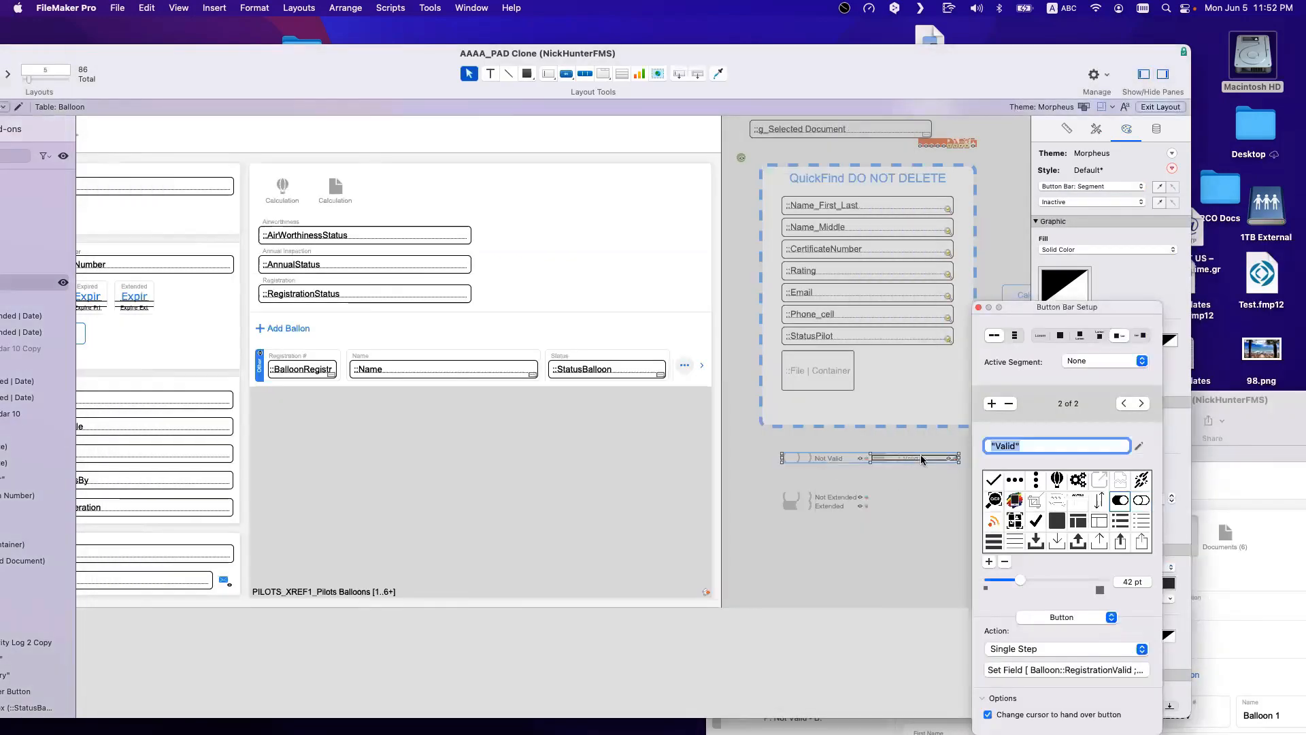
click(1086, 671)
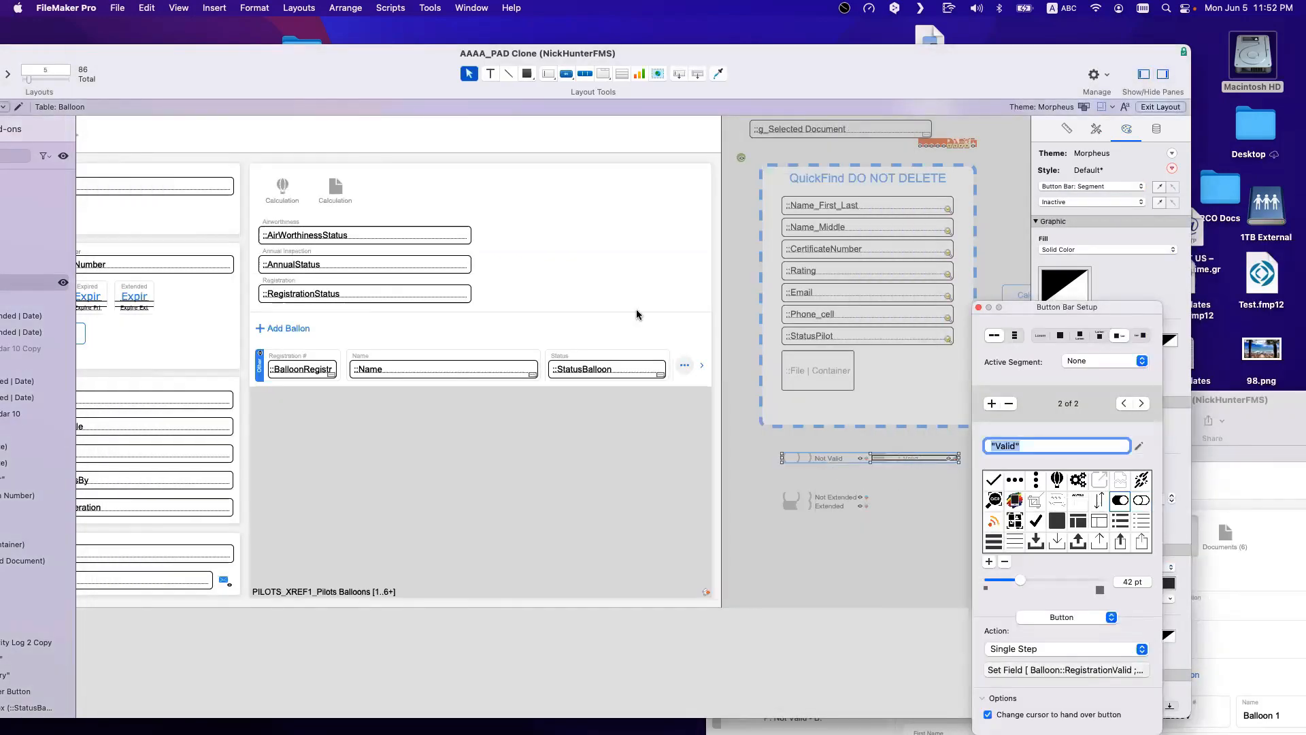
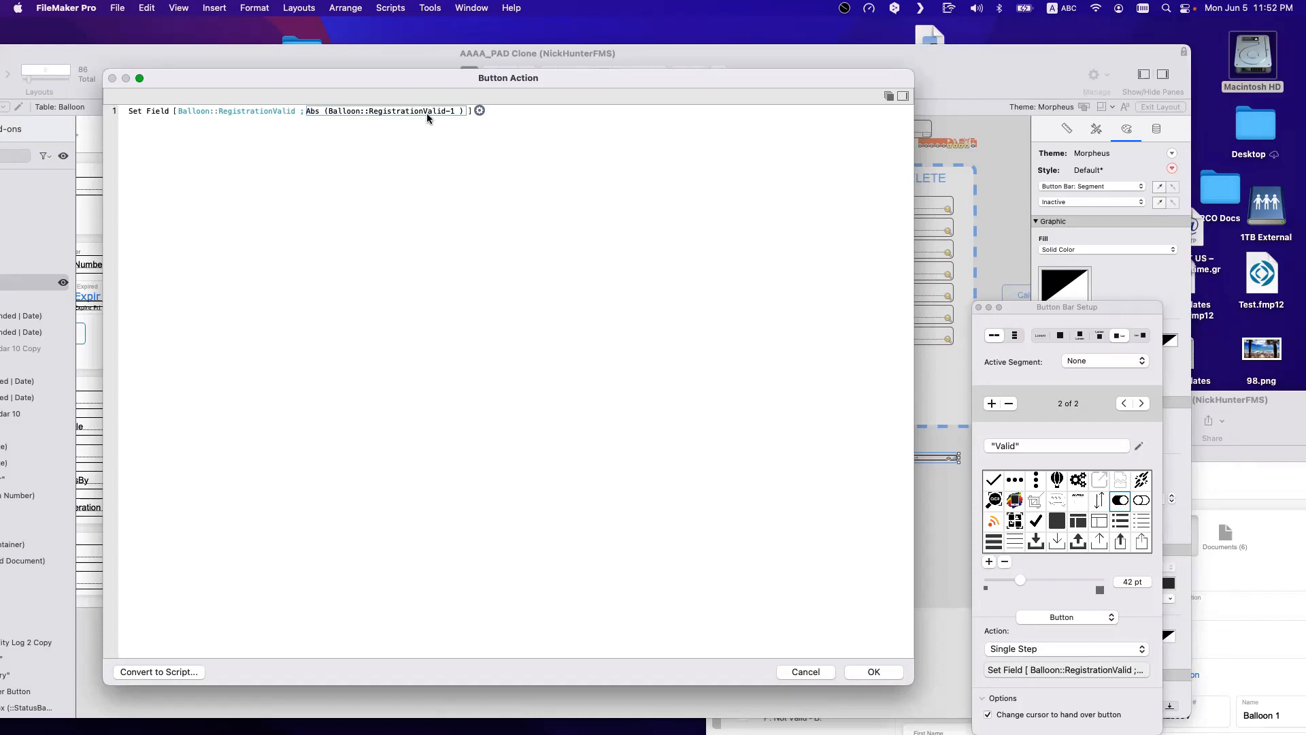
key(Return)
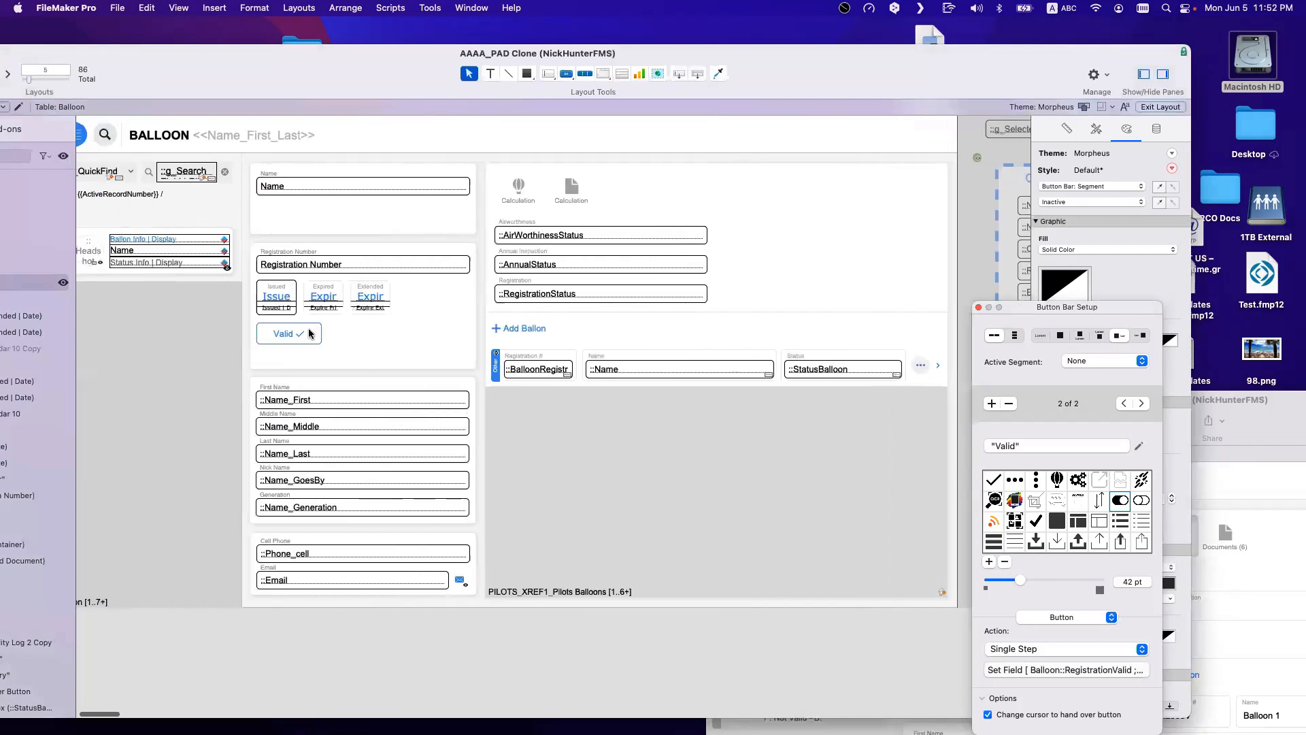
Step: Try removing the Valid button's line on all borders, restore it, and look at the available fill colours
click(291, 331)
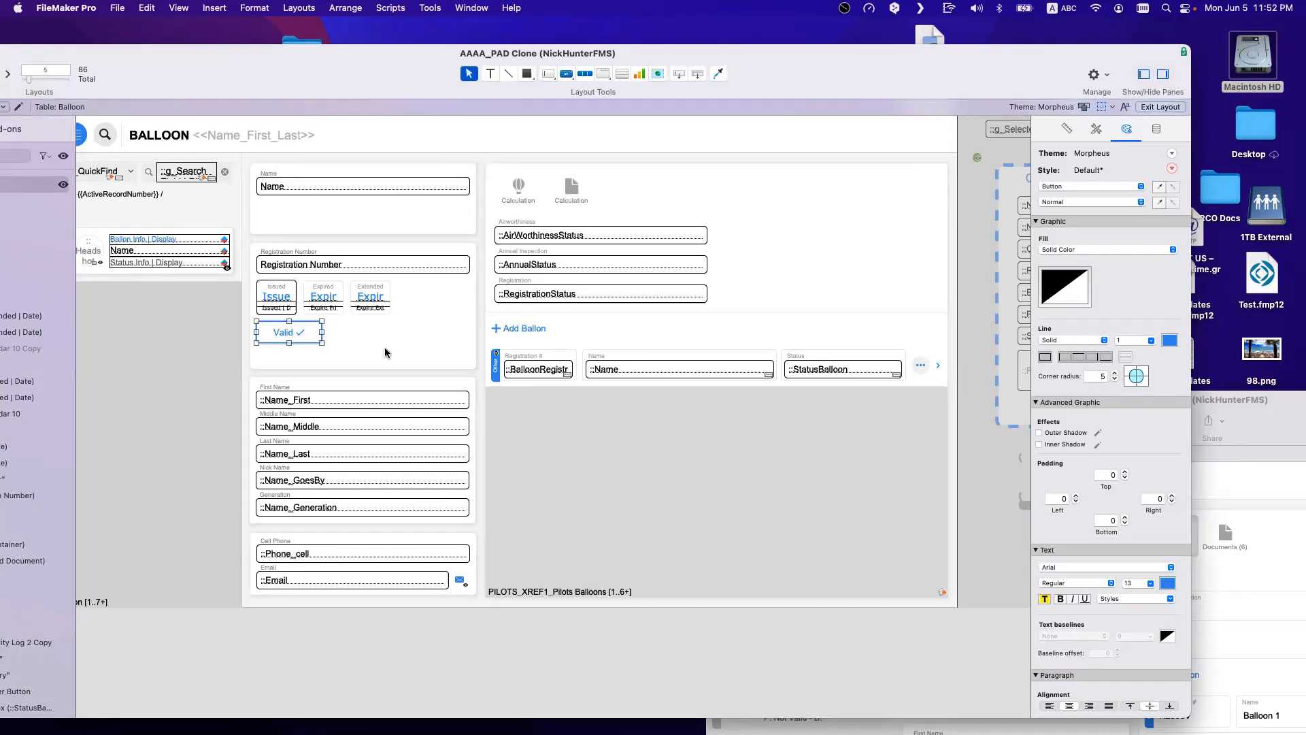
scroll(516, 385, right, 5)
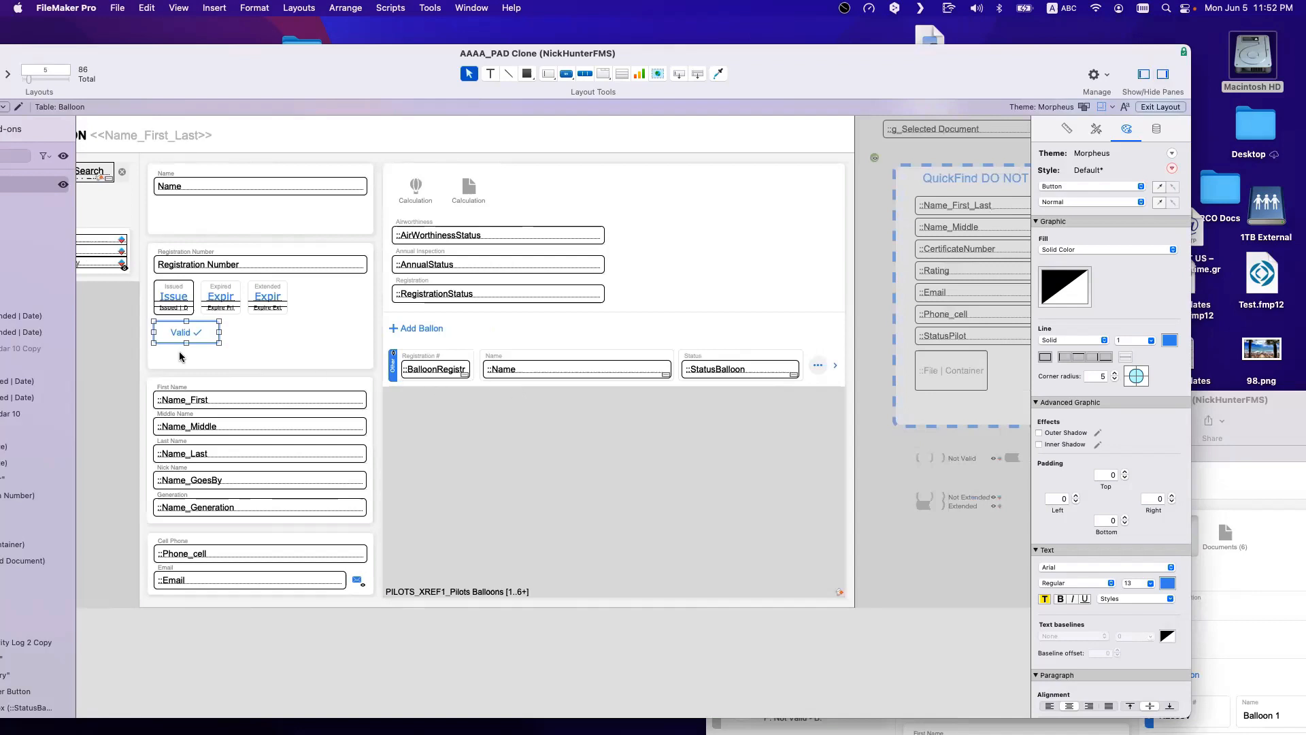
scroll(182, 358, left, 3)
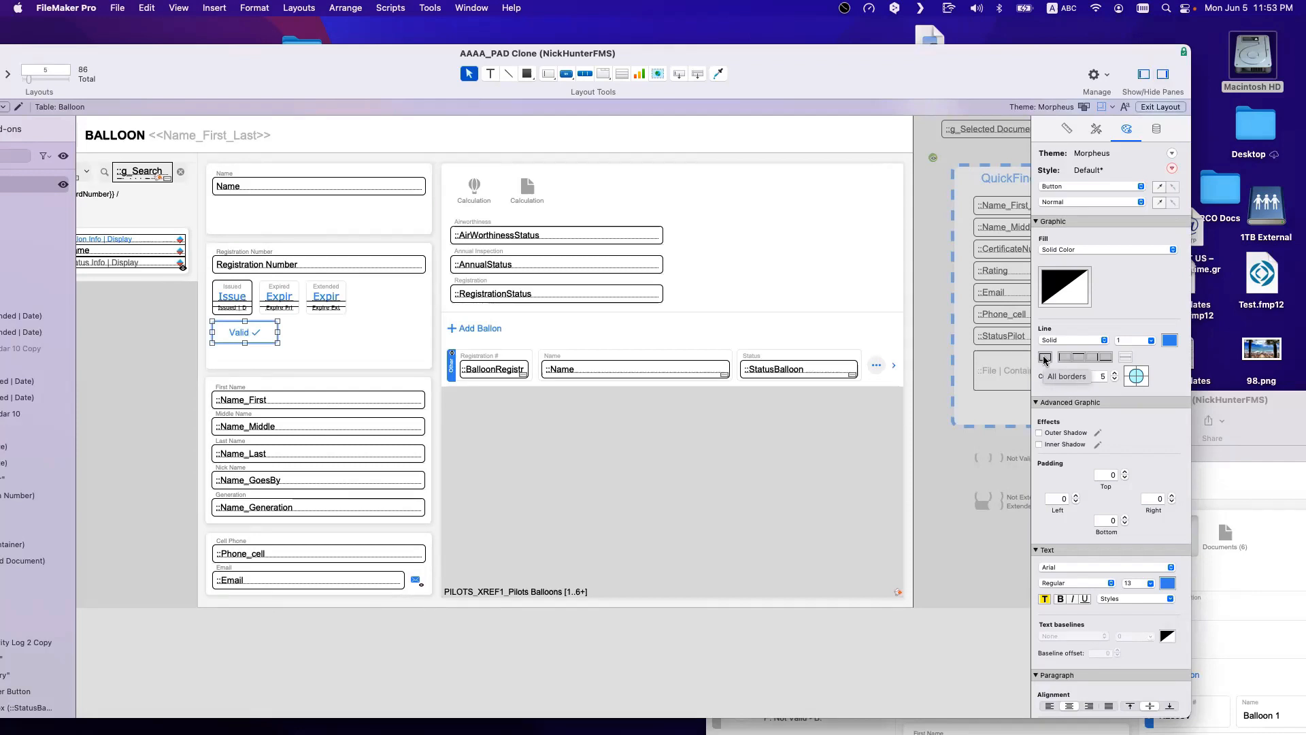
click(1046, 358)
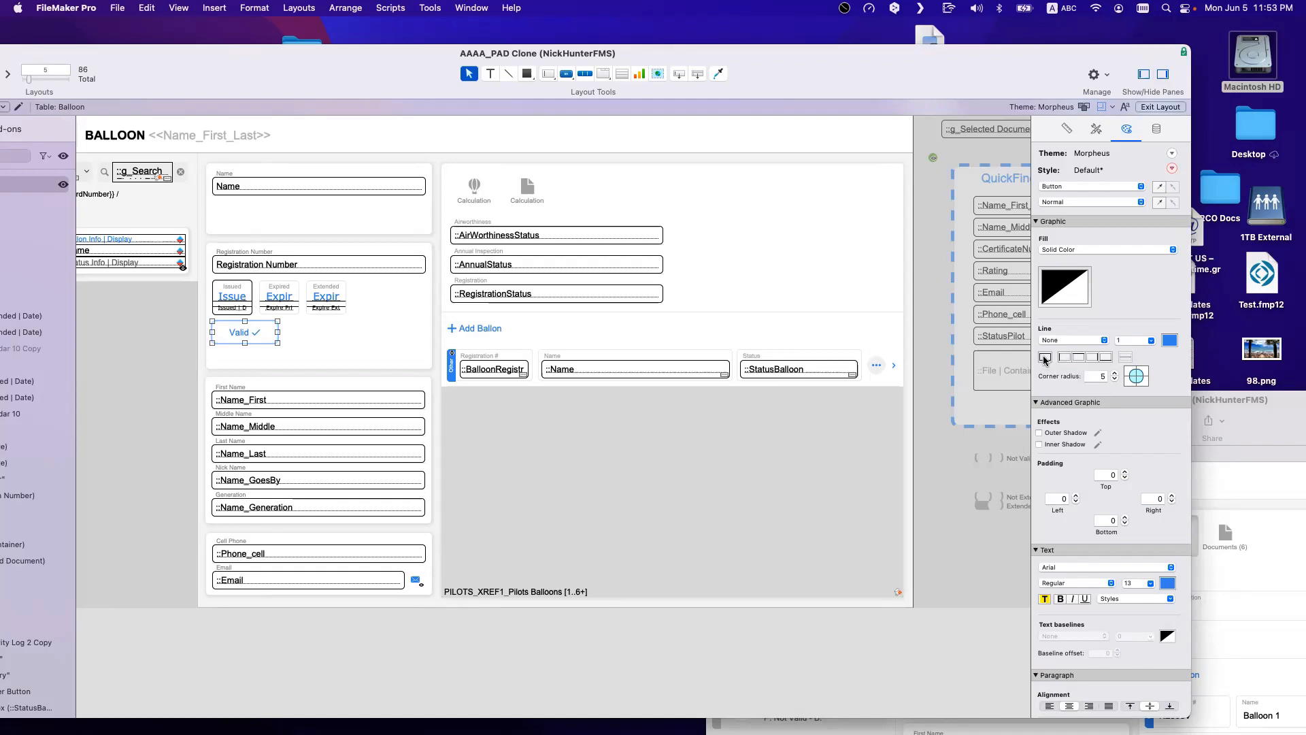
click(1066, 293)
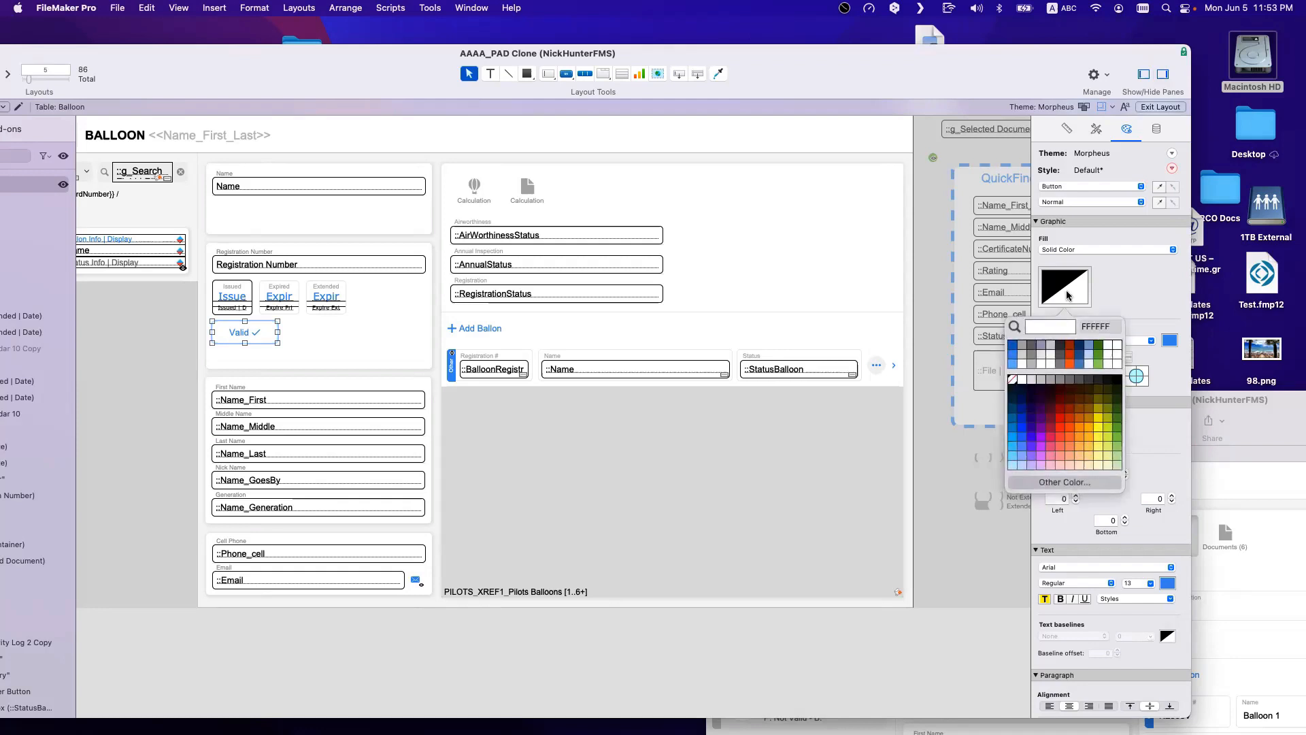
click(1067, 296)
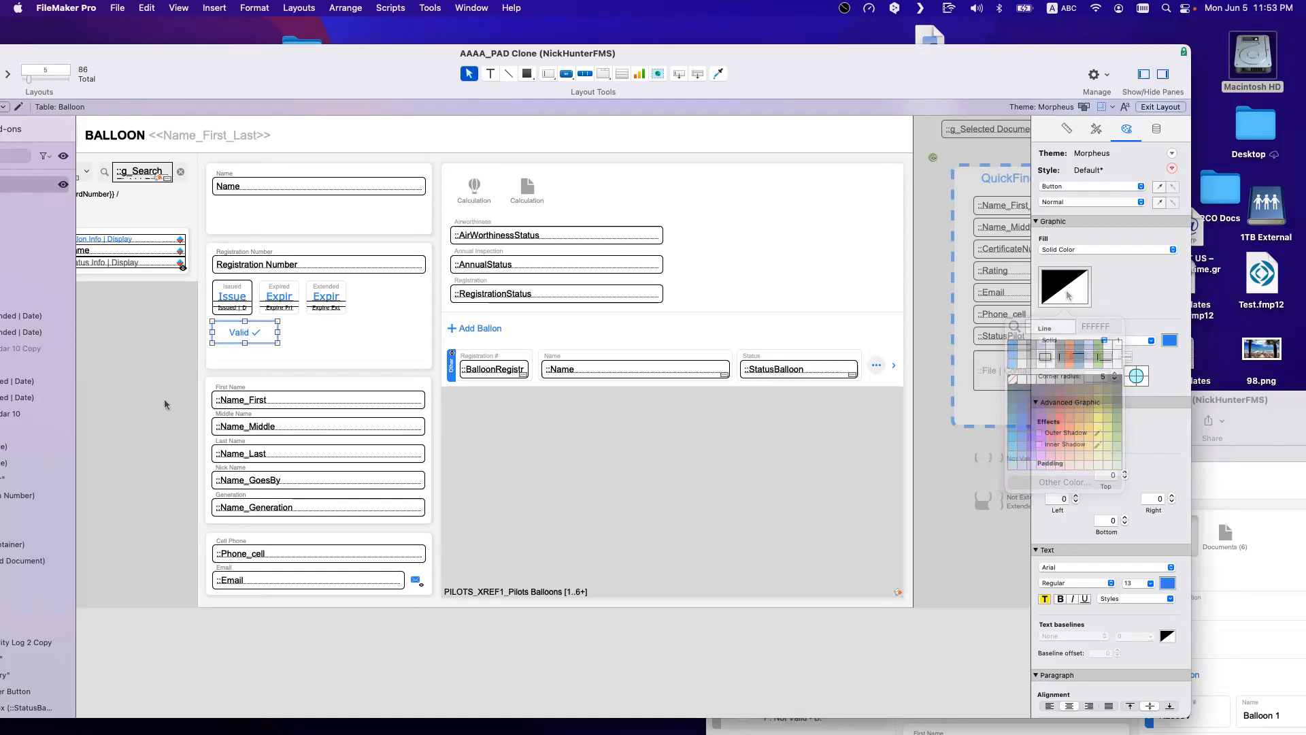
click(232, 398)
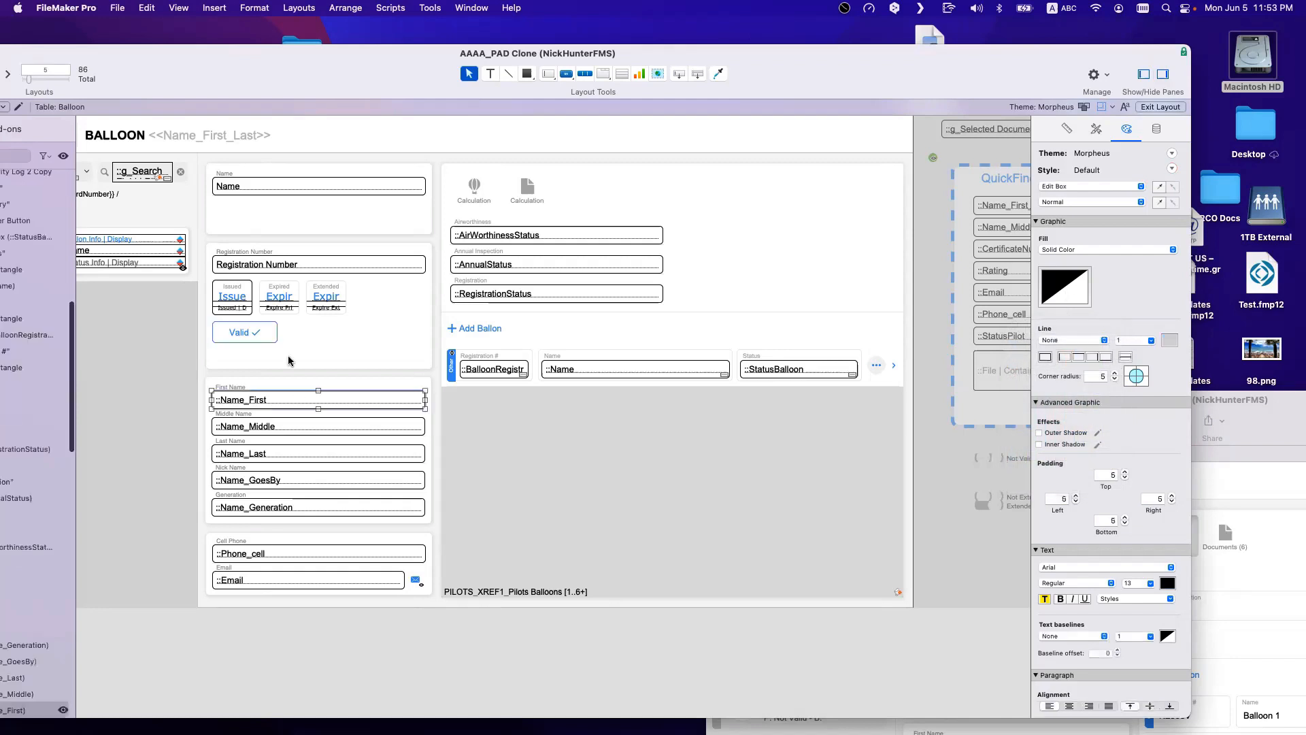
Step: Check the Set Field action behind the Not Valid segment of the off-layout toggle bar
click(250, 343)
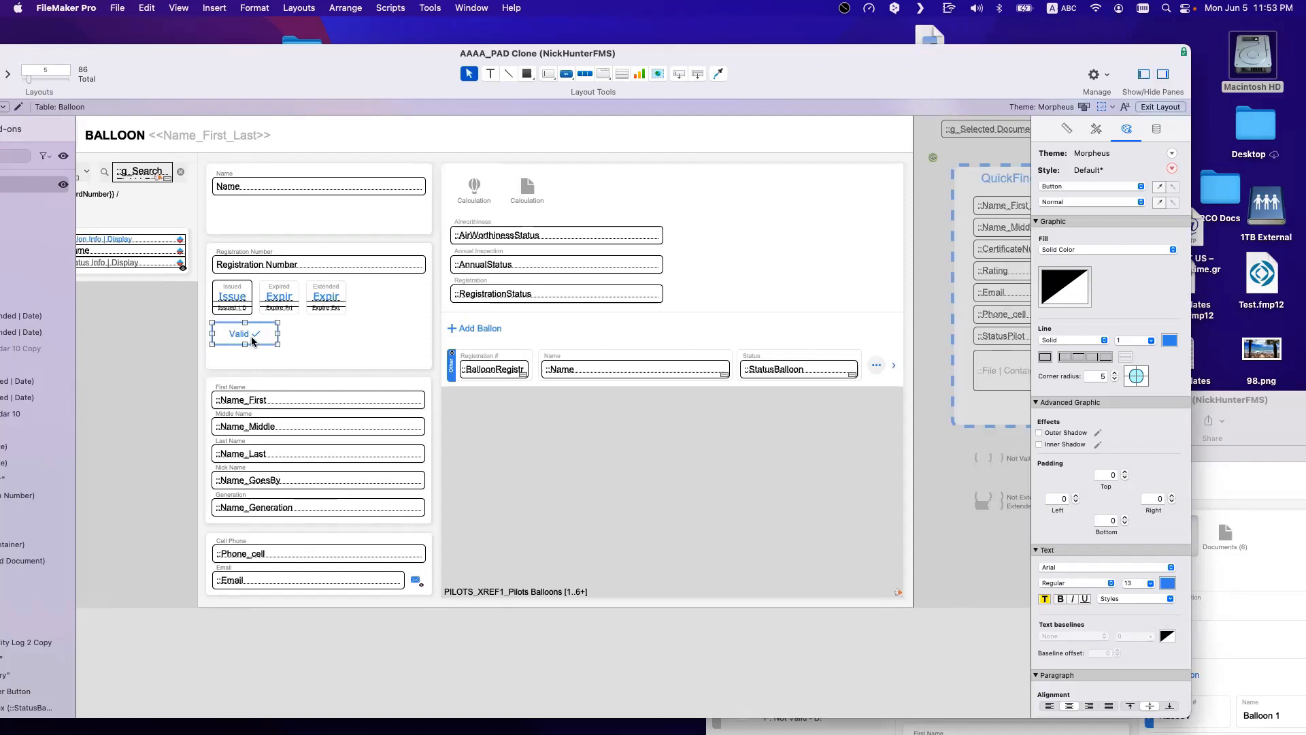
double_click(252, 341)
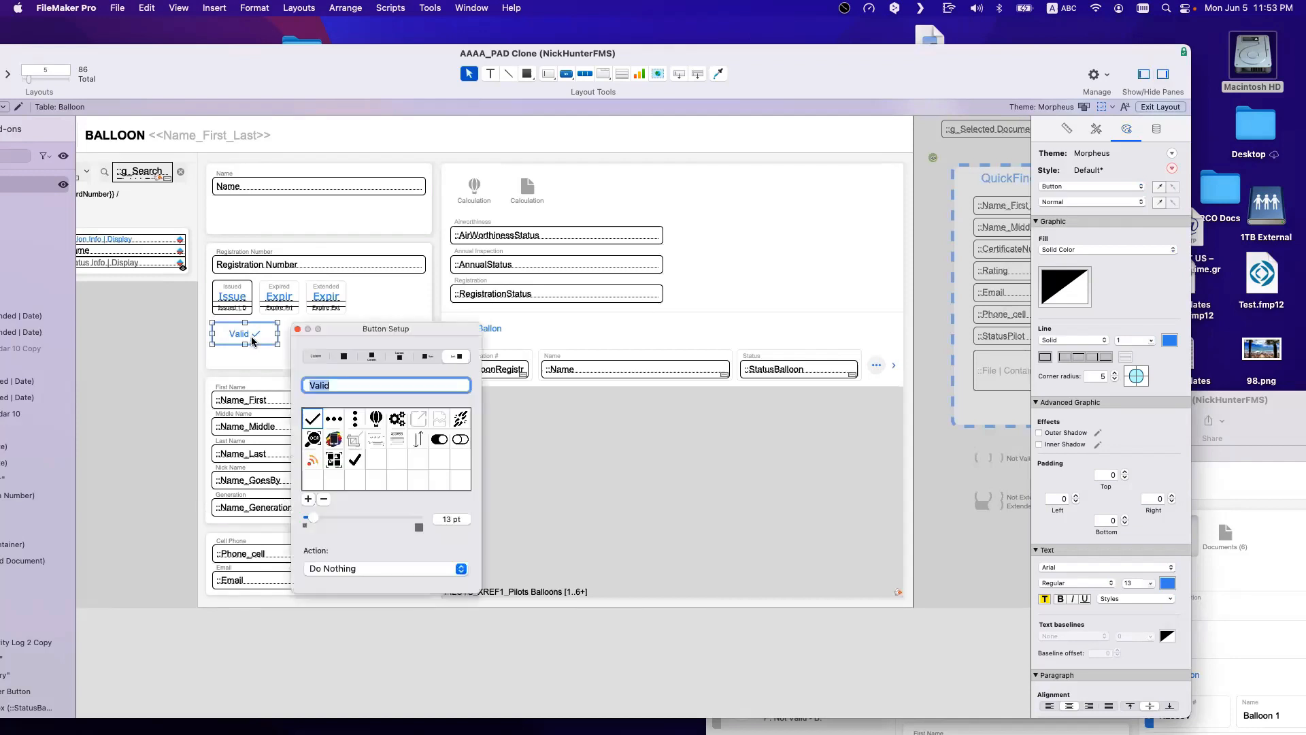
scroll(903, 463, right, 5)
double_click(903, 463)
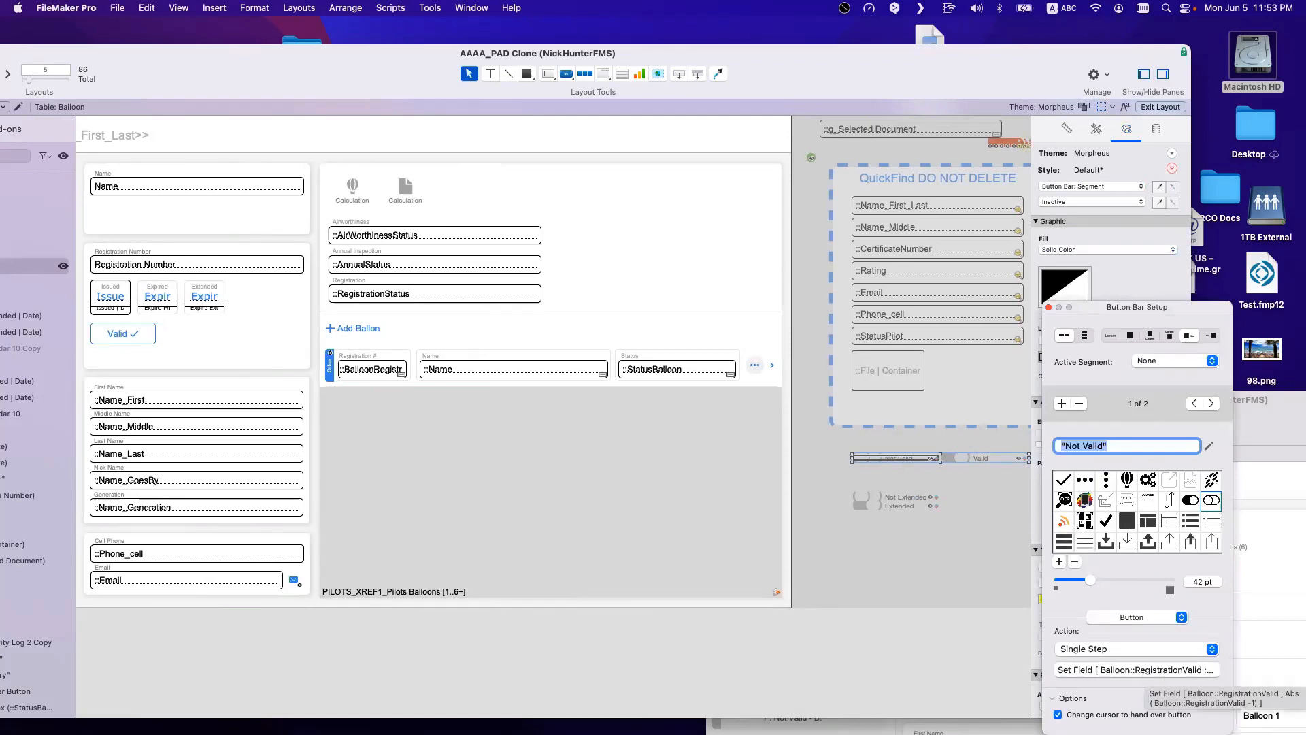
Step: Give the Valid button a Single Step action that uses the Set Field script step
scroll(326, 419, left, 5)
click(264, 342)
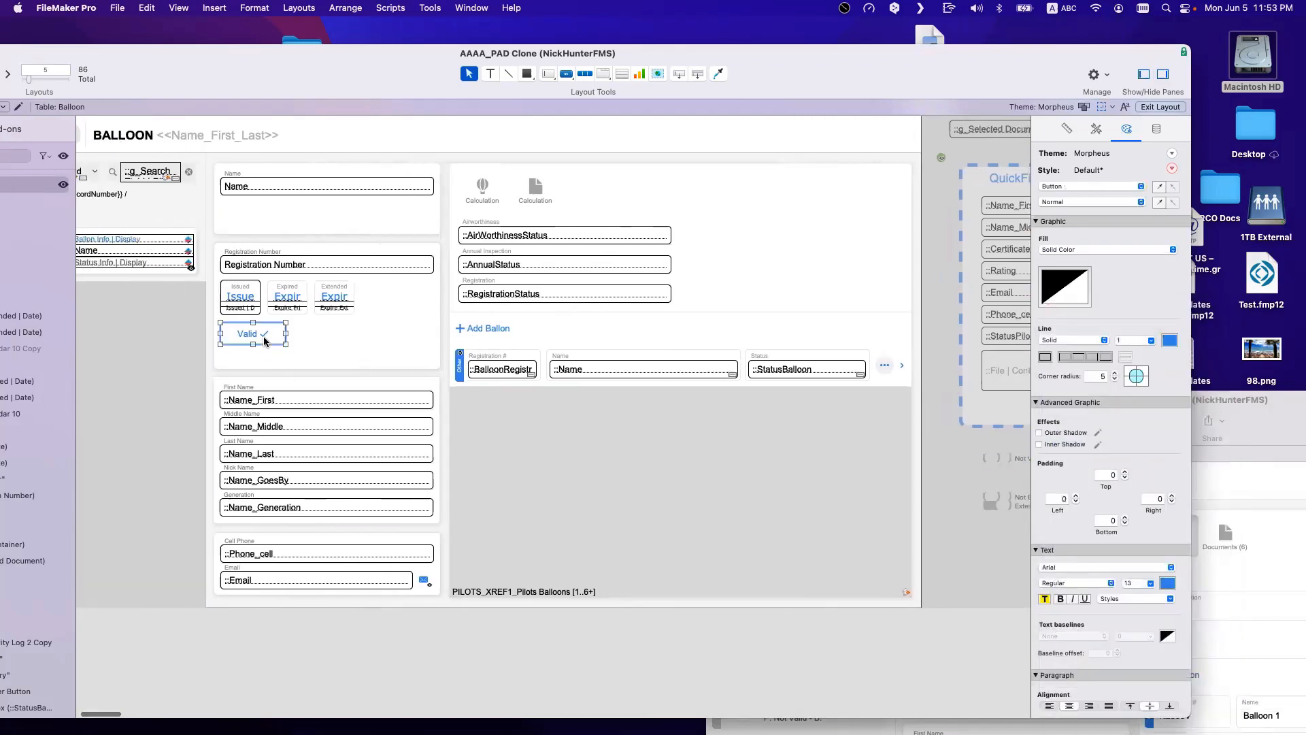
scroll(264, 341, right, 1)
double_click(264, 341)
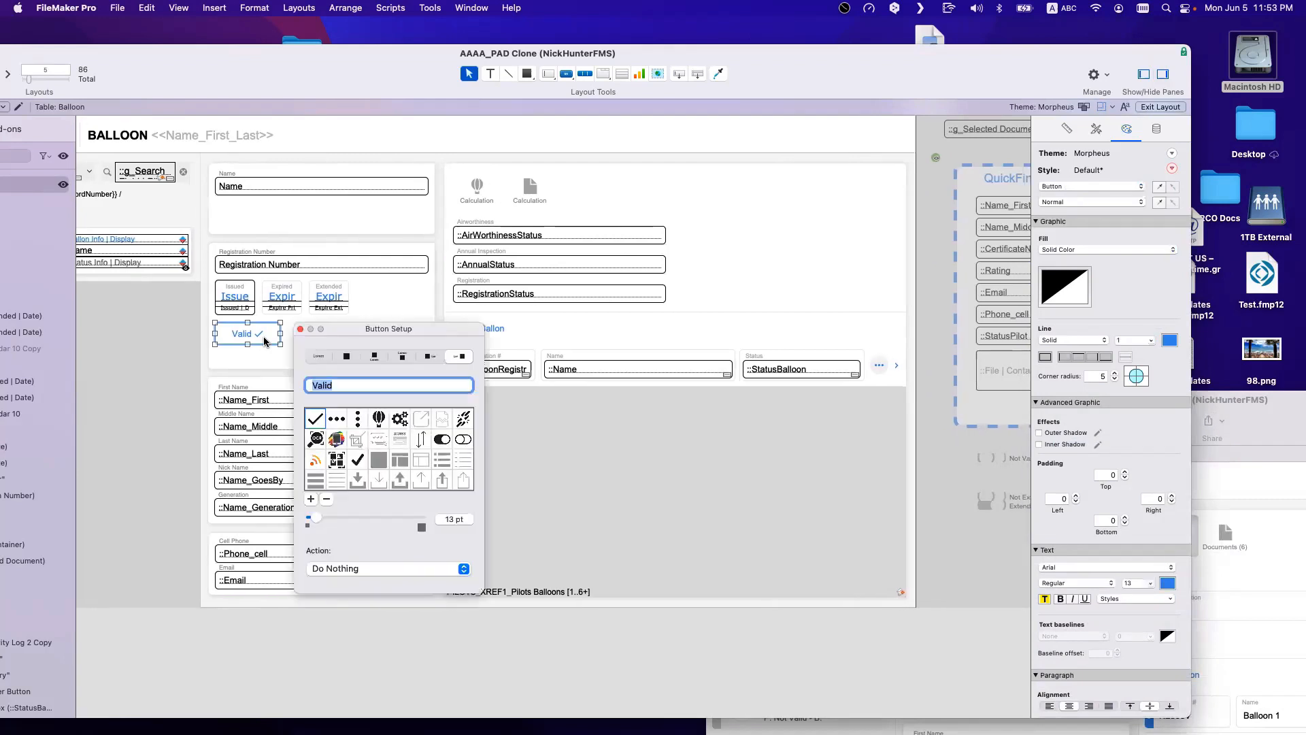
click(408, 571)
click(406, 593)
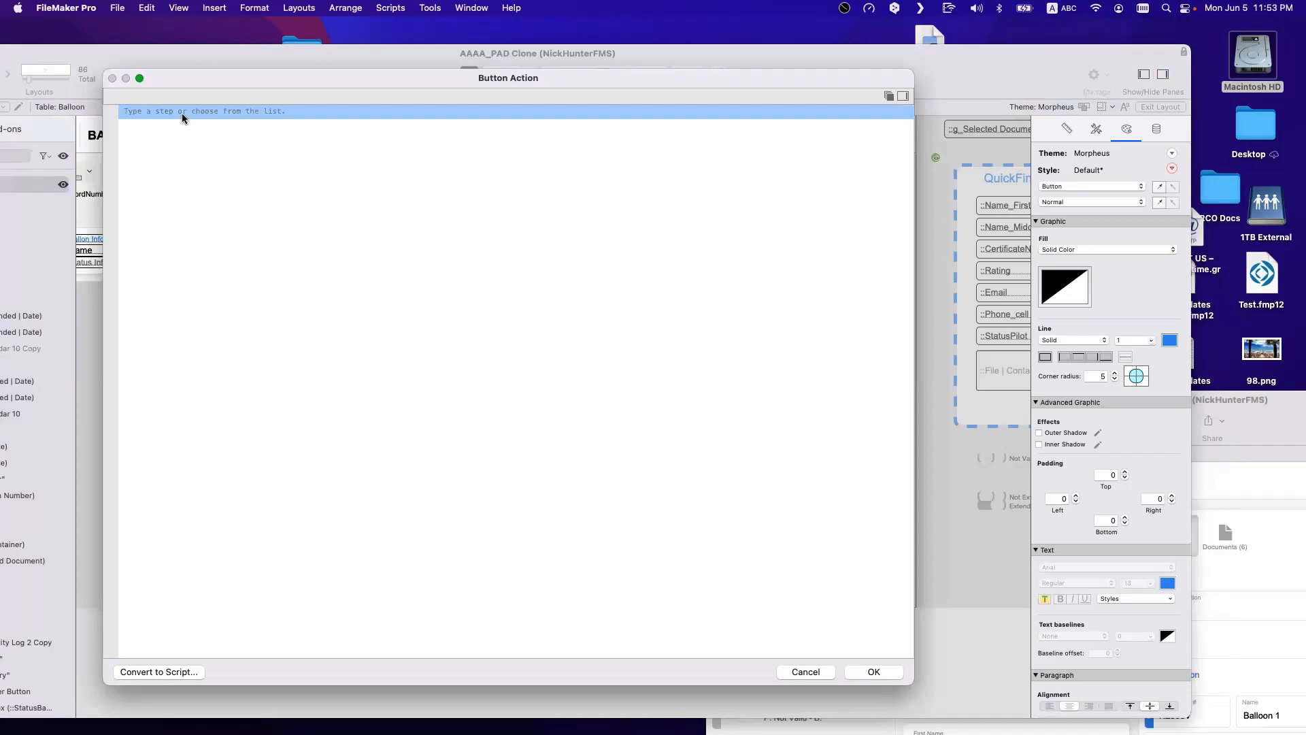
text(ste f)
key(Return)
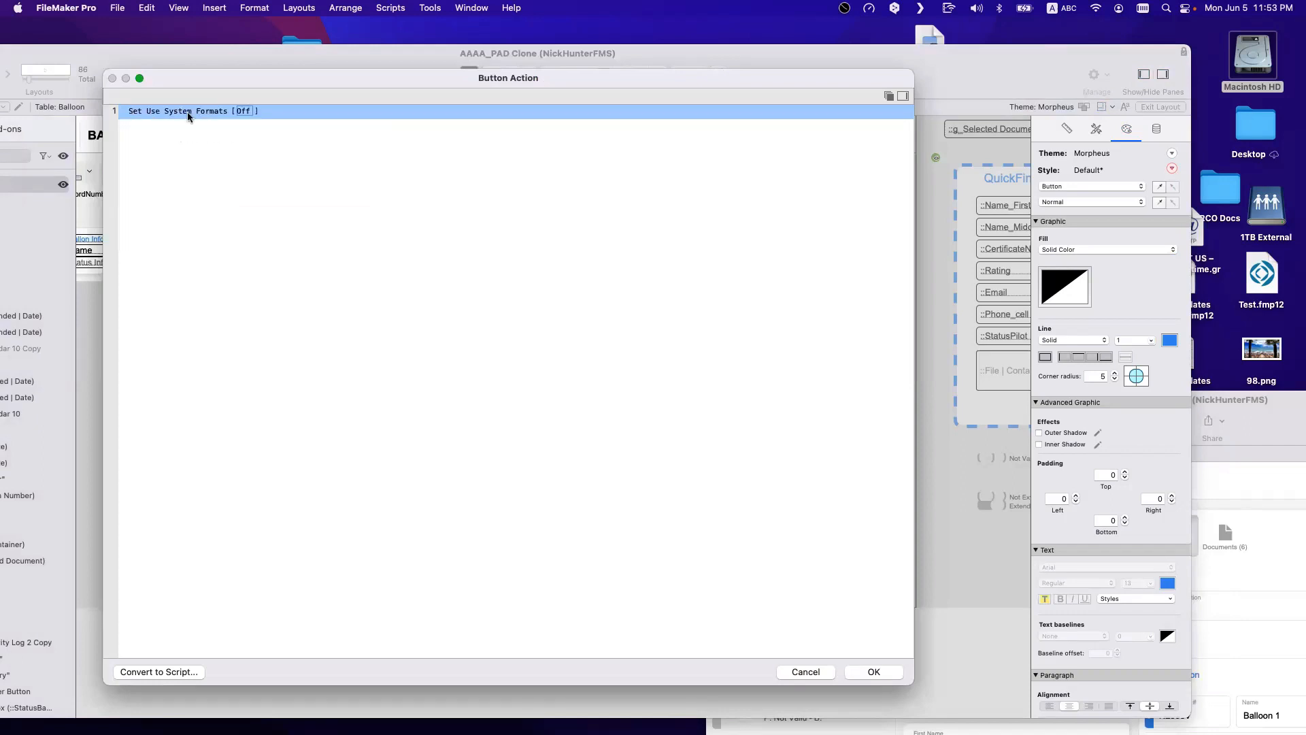
key(BackSpace)
text(set f)
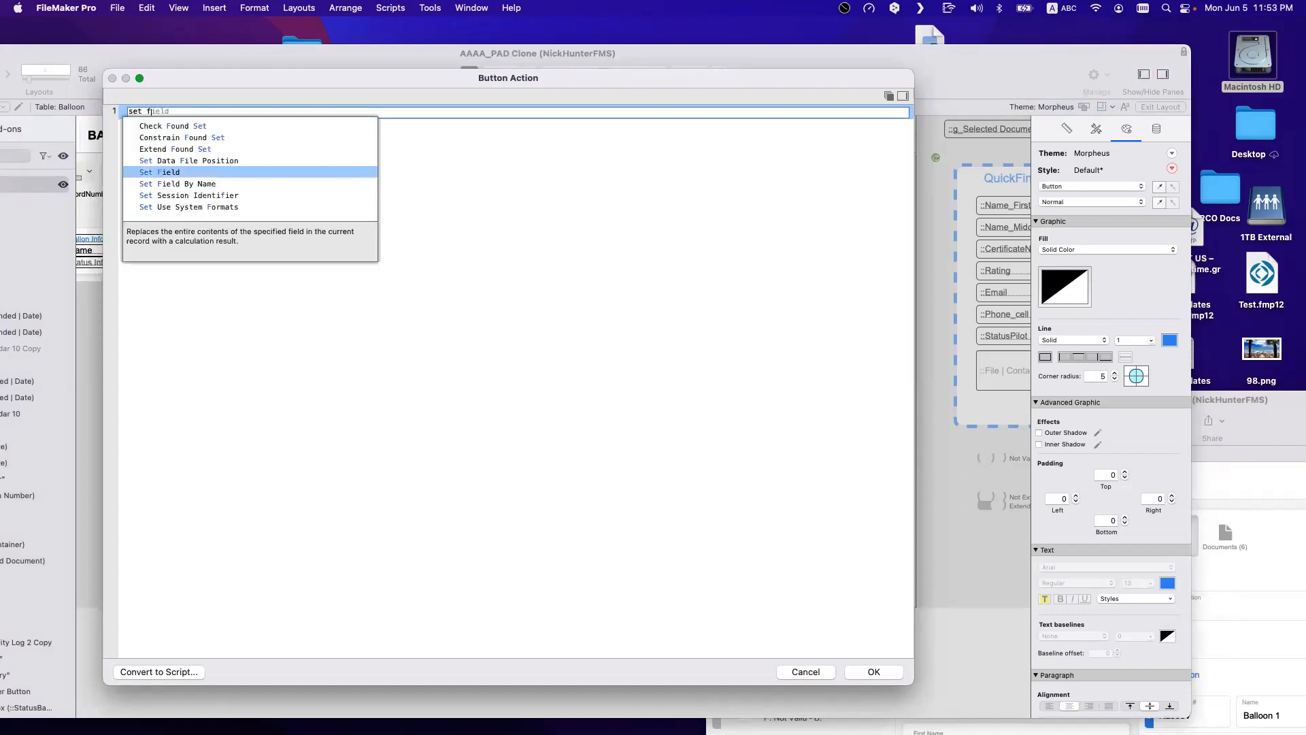
key(Return)
Step: Target Balloon::RegistrationValid in the Set Field step and insert an If function as its calculated result
click(257, 136)
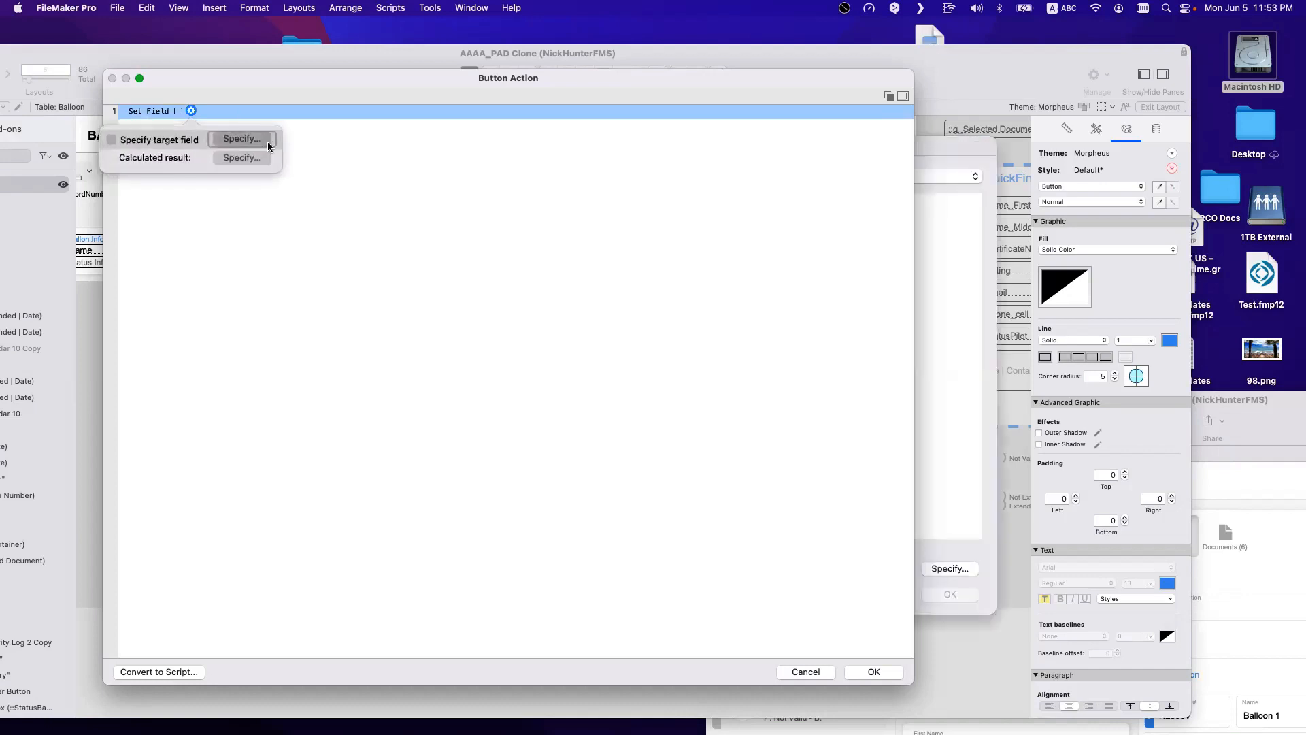
click(666, 383)
text(r)
scroll(654, 420, down, 2)
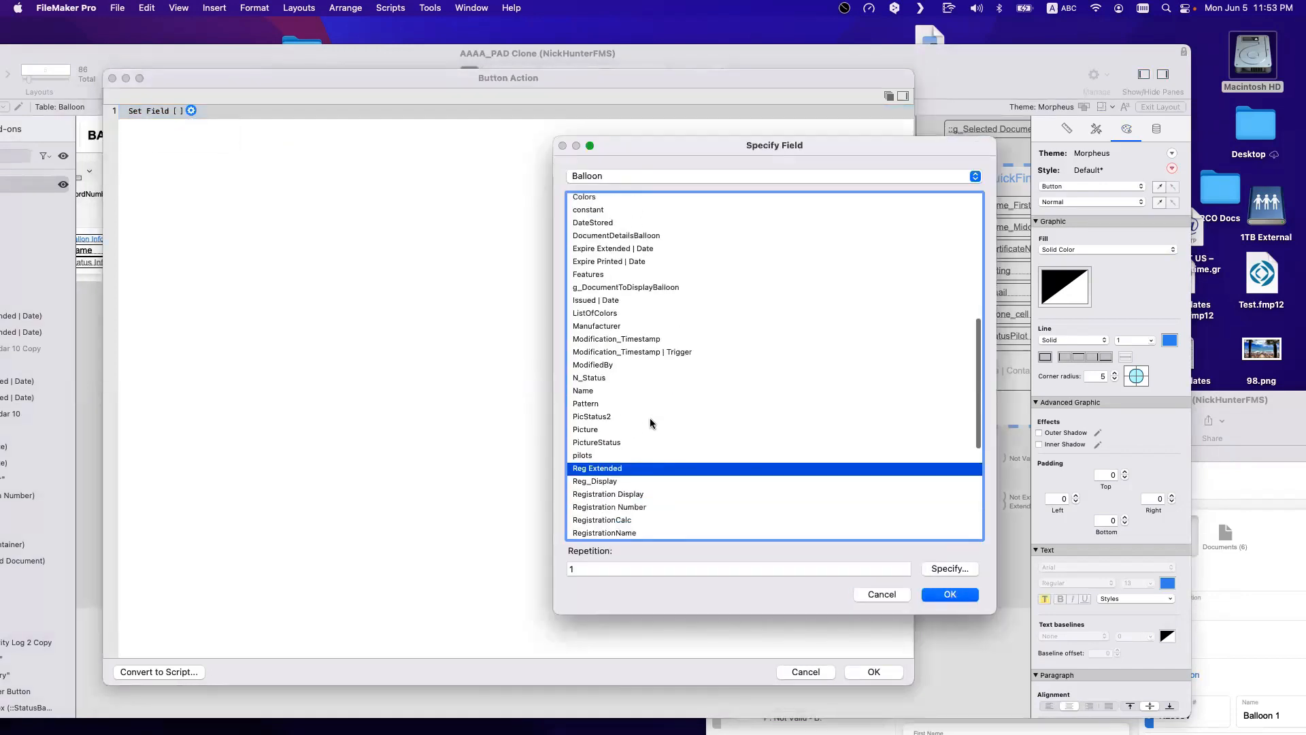
scroll(642, 511, down, 3)
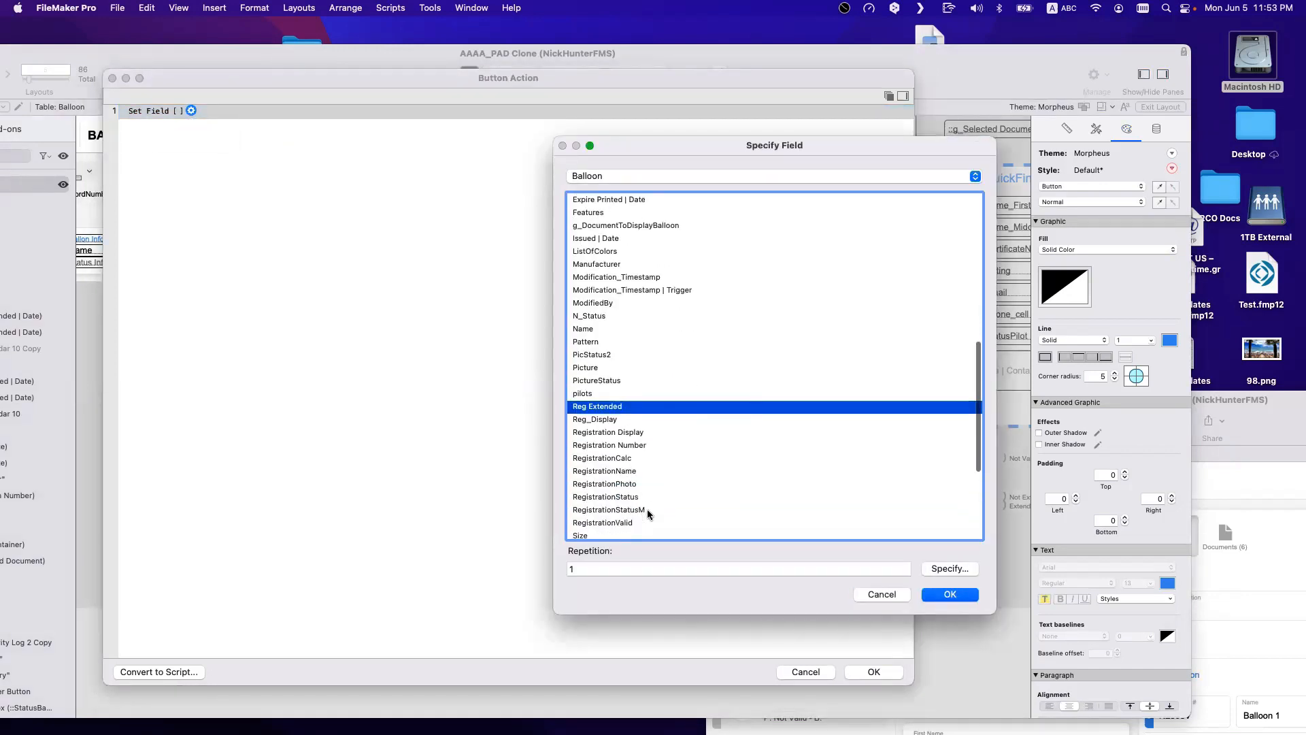
double_click(644, 521)
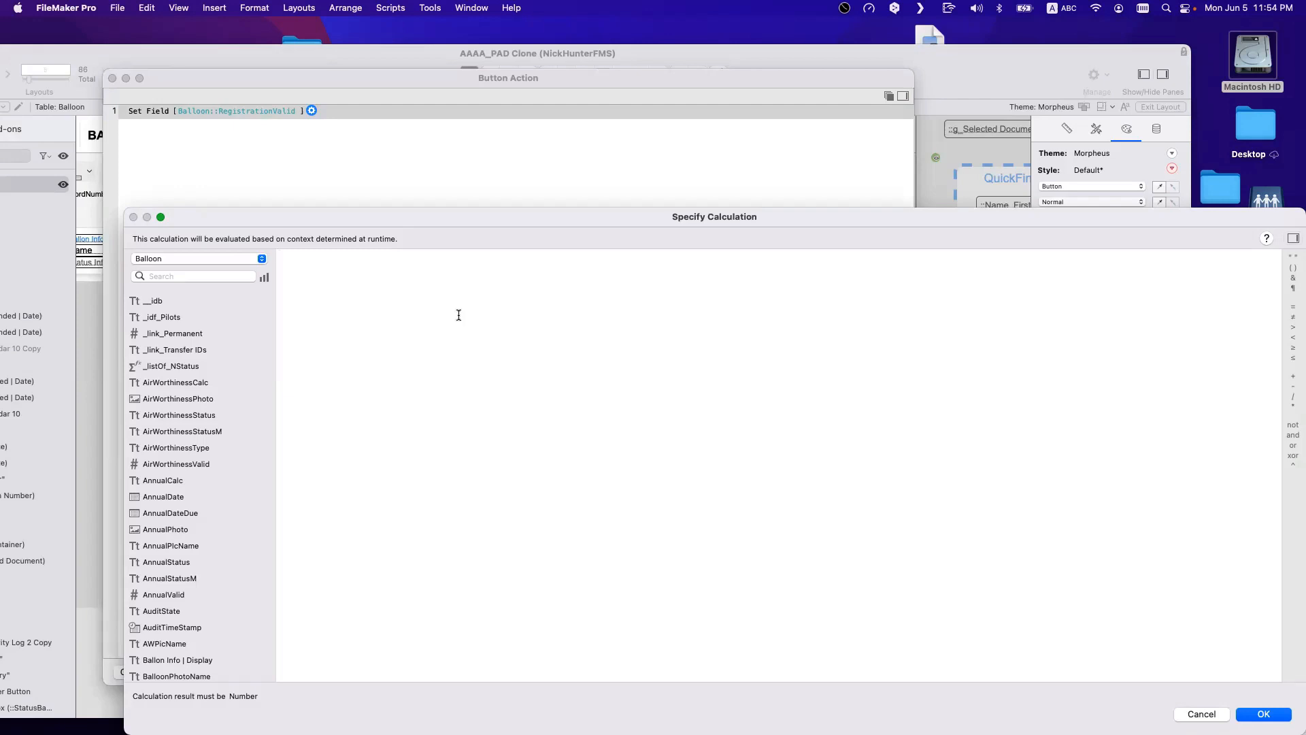
text(if)
key(Return)
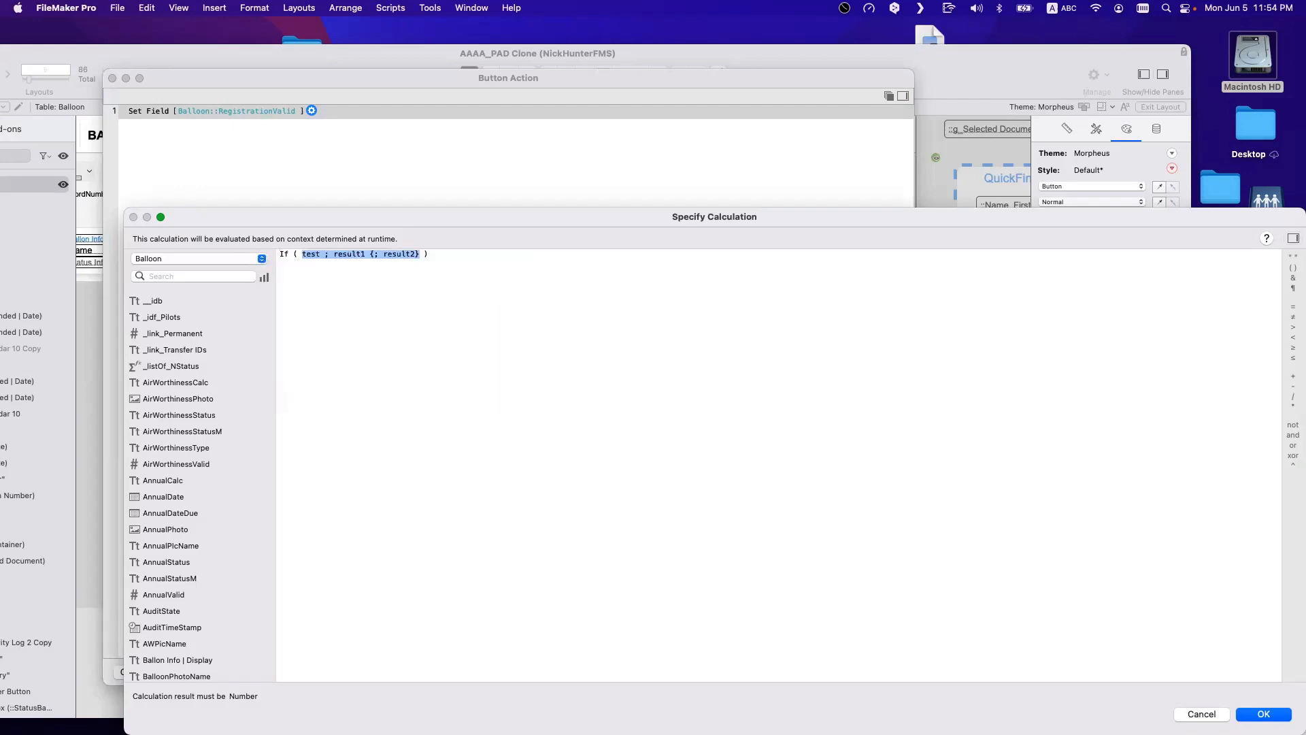
Step: Try Self as the test argument of the If function
double_click(311, 256)
text(Self)
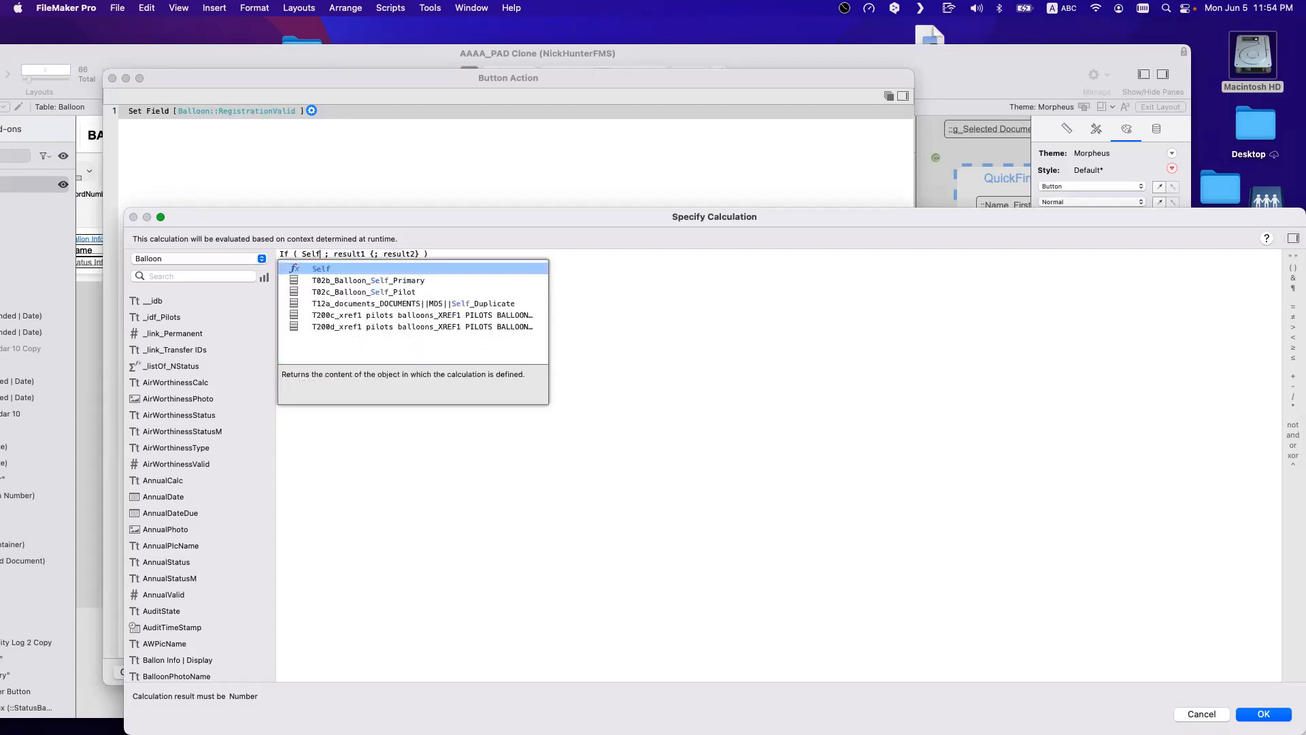
key(Return)
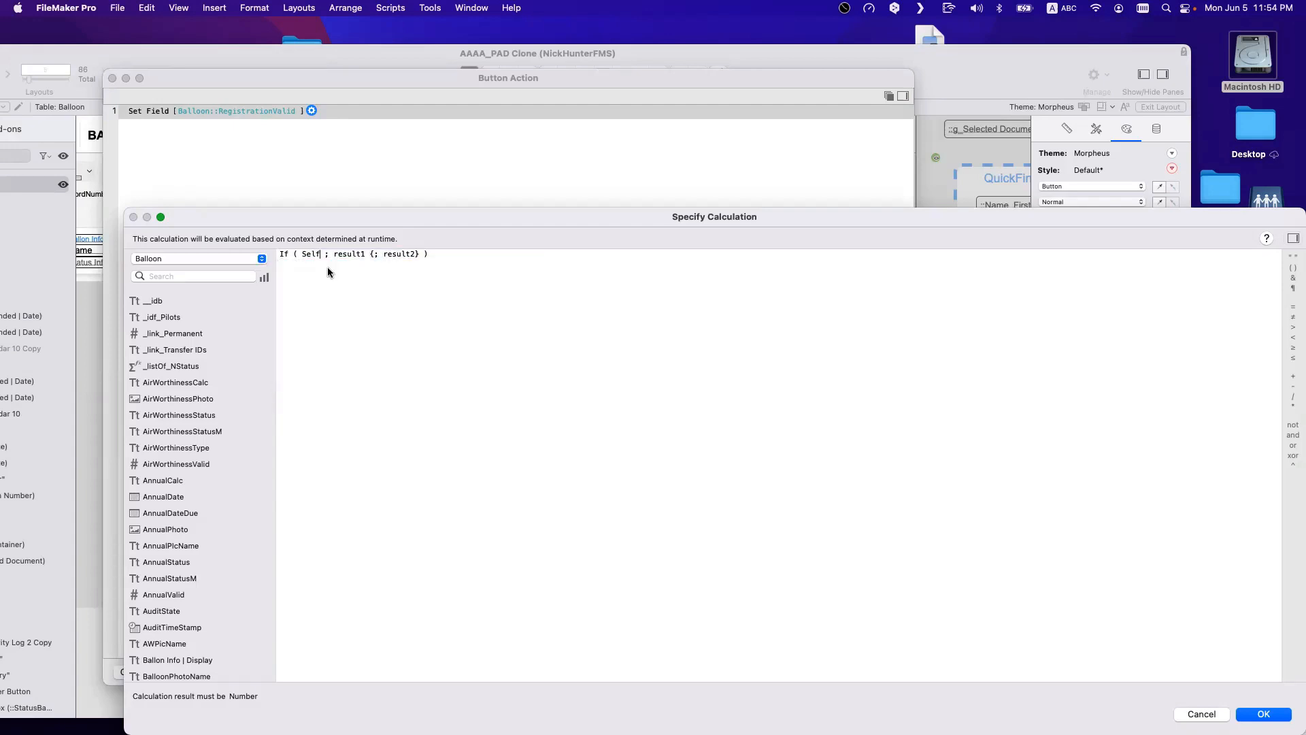
Step: Complete the calculation as If ( Balloon::RegistrationValid ; 0 ; 1 ) and save the Valid button's action
double_click(313, 256)
text(Reg)
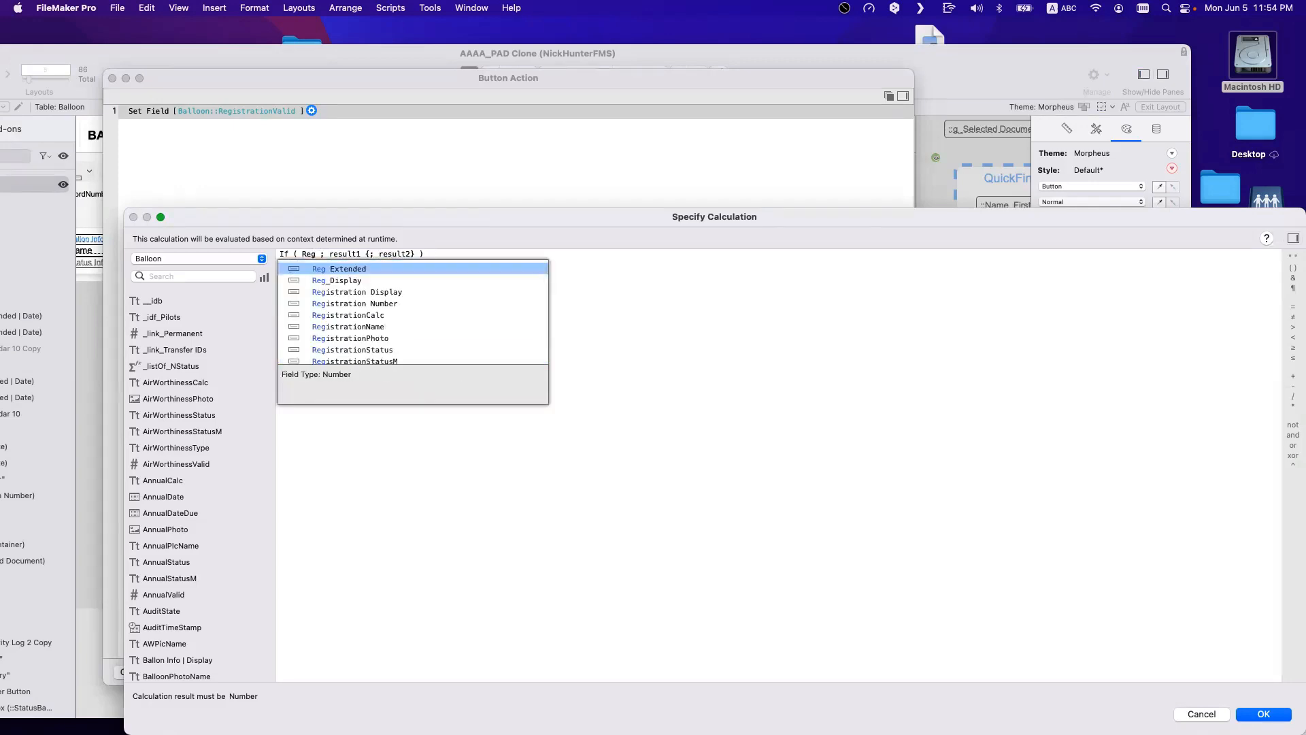
key(Escape)
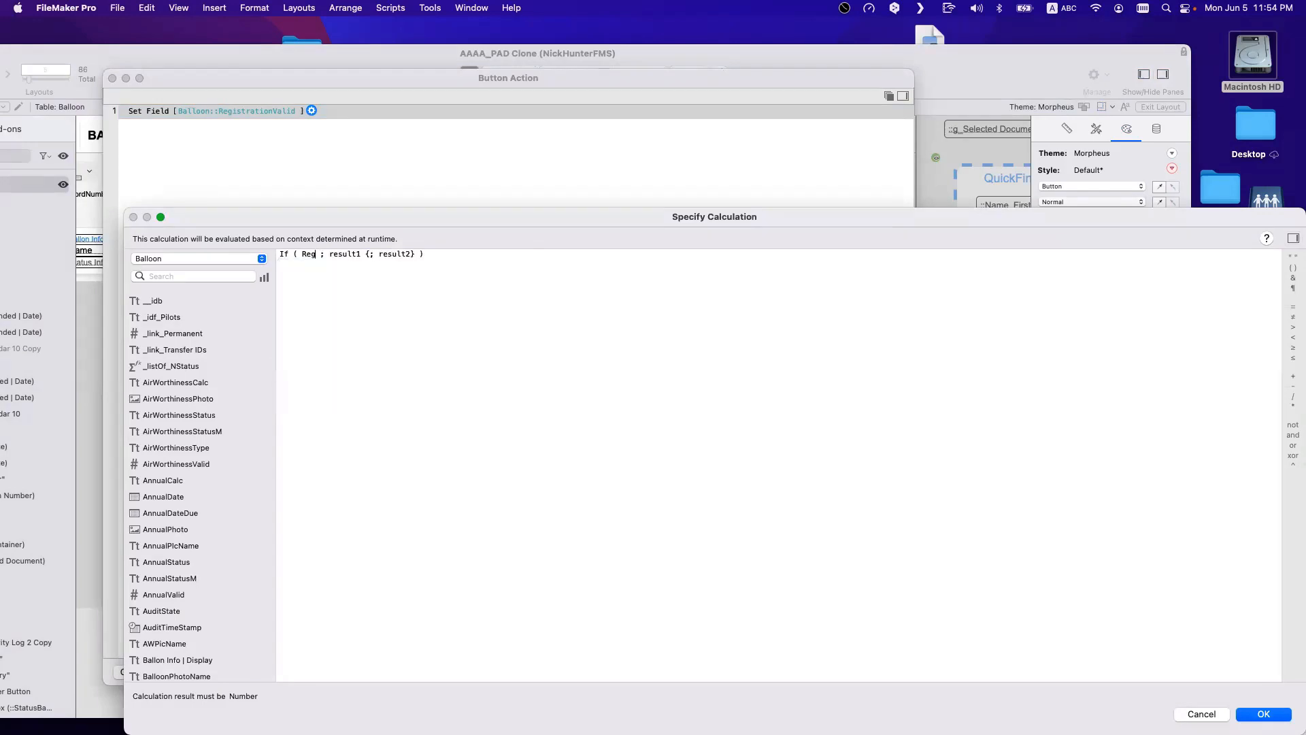
text(ist)
click(335, 349)
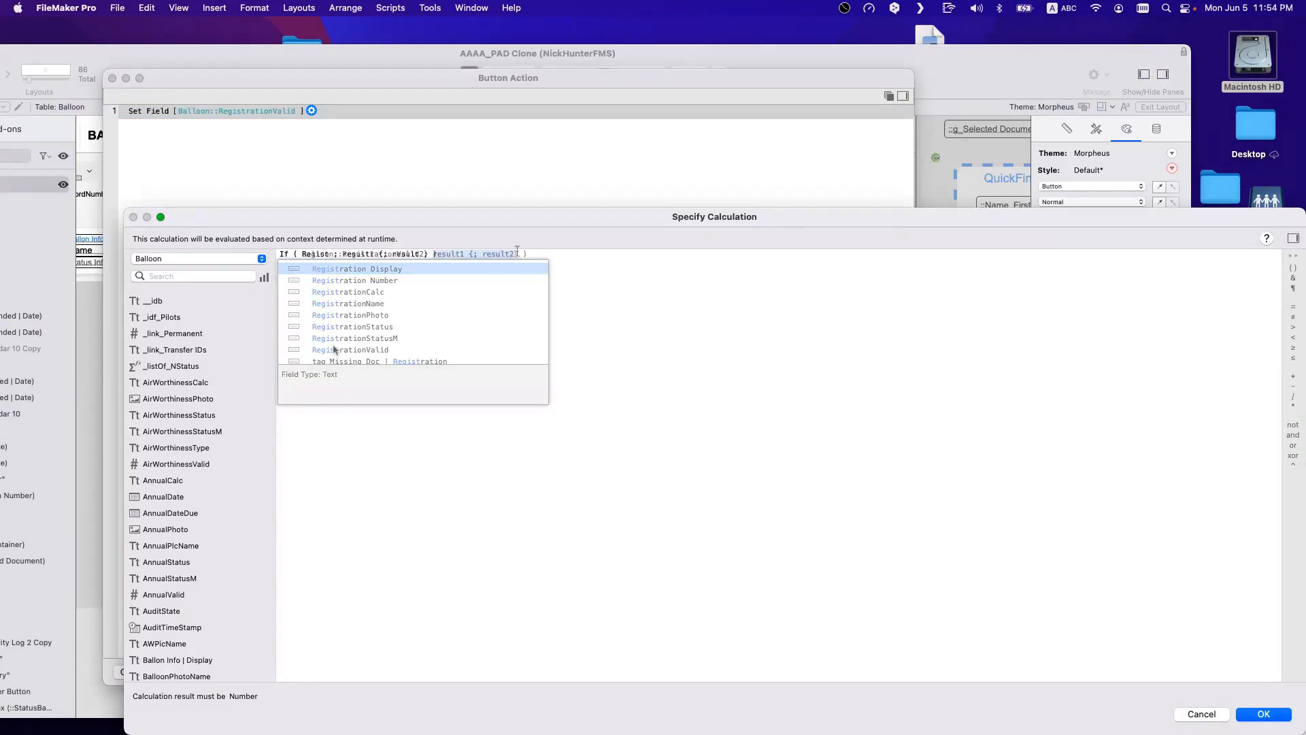
text(0 ; )
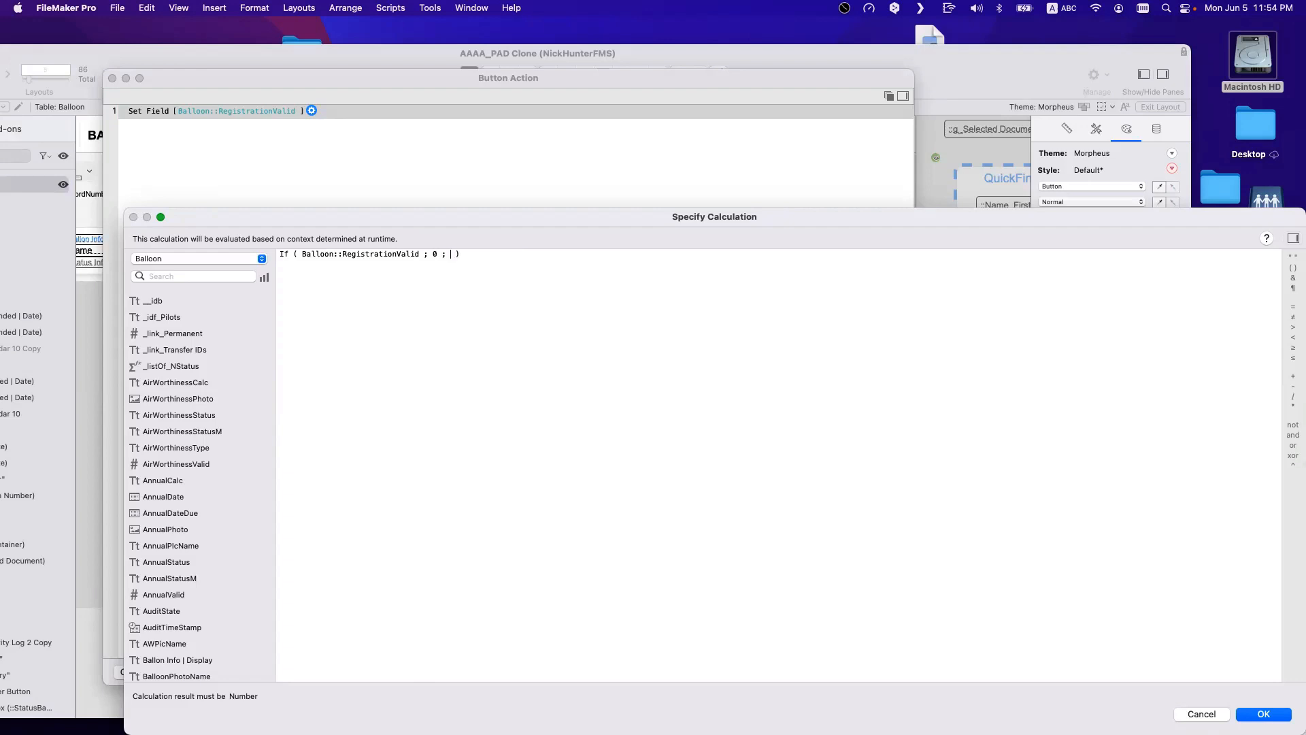
text(1)
drag(302, 254, 420, 252)
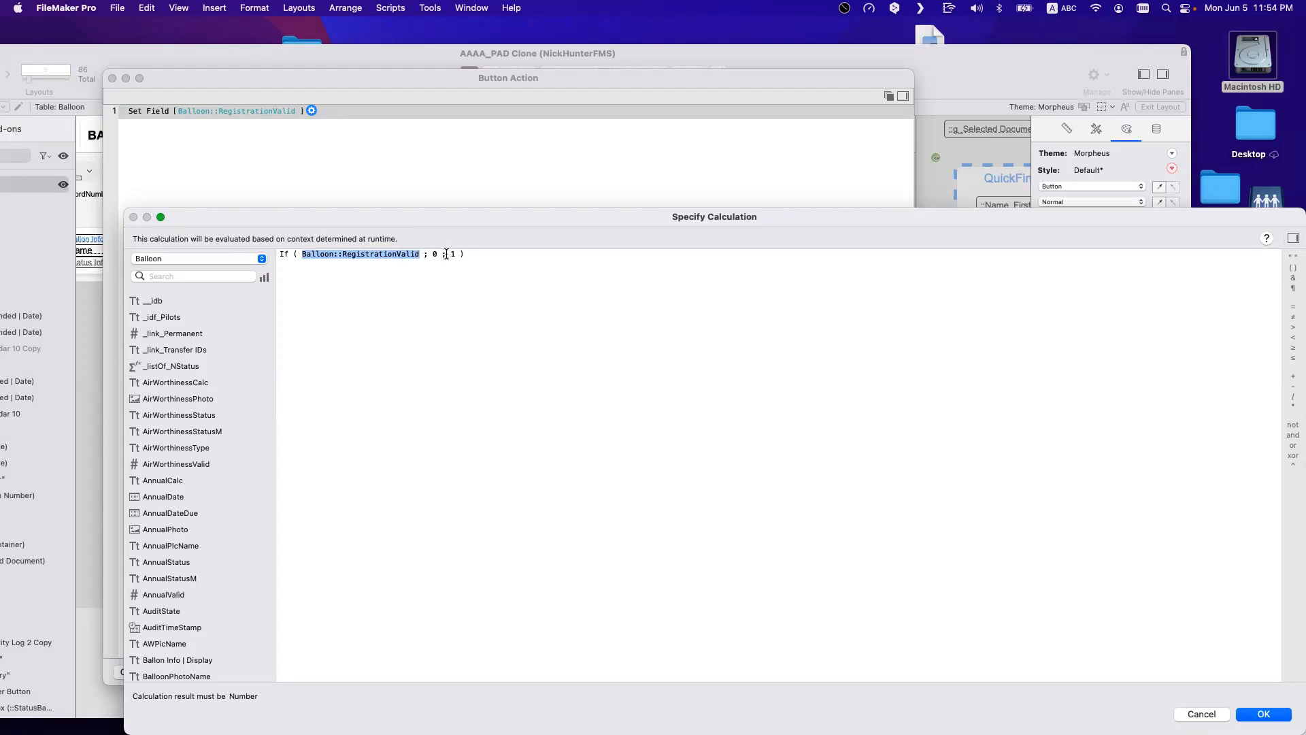
key(Return)
click(570, 230)
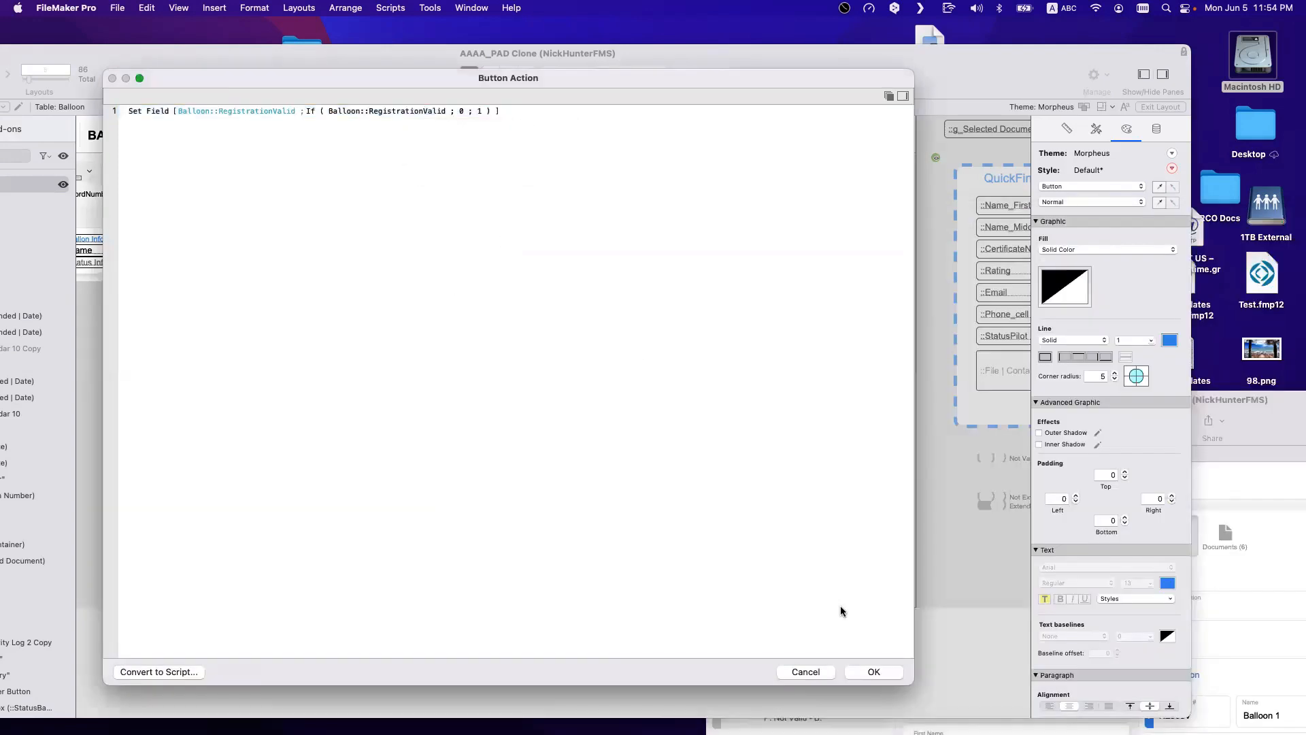
click(875, 673)
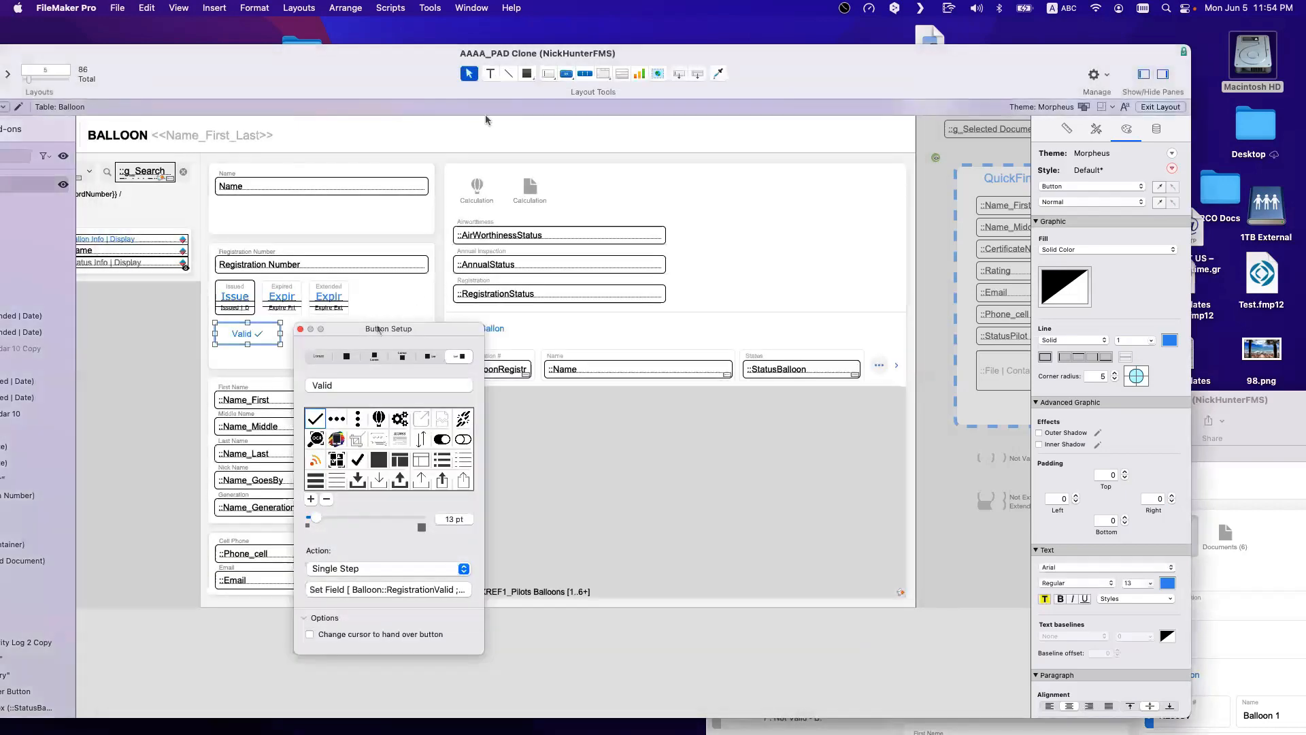
Step: Place the RegistrationValid field without a label in the blank area above the balloons portal, beside the two calculation tabs
drag(678, 77, 714, 204)
key(r)
scroll(654, 423, down, 5)
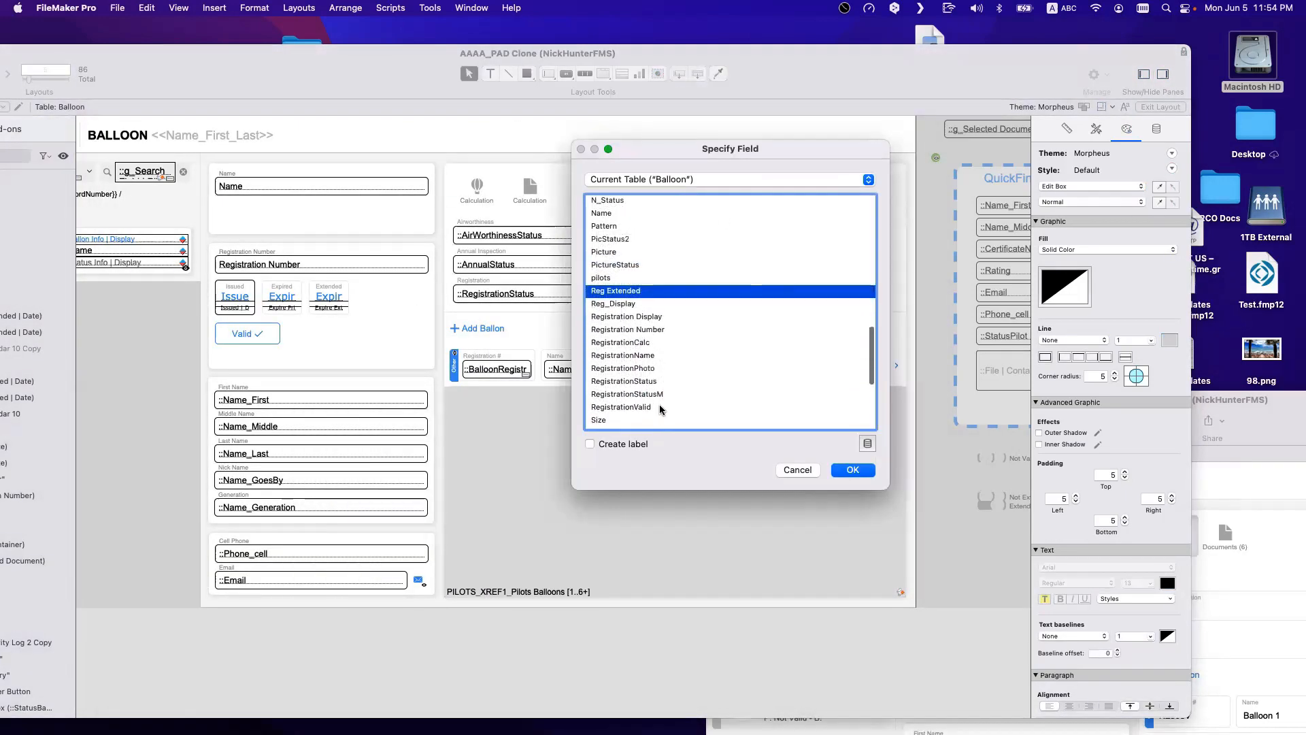
click(661, 409)
double_click(661, 410)
click(179, 8)
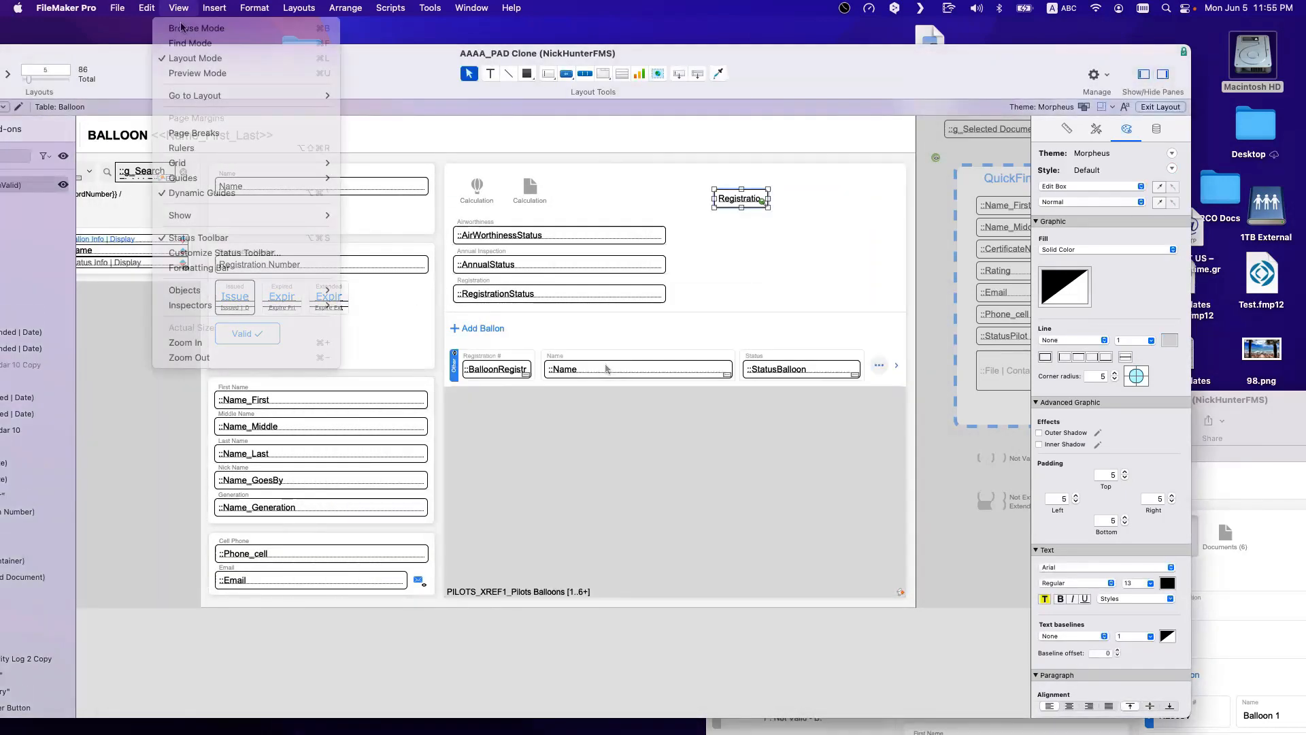
click(182, 30)
click(192, 9)
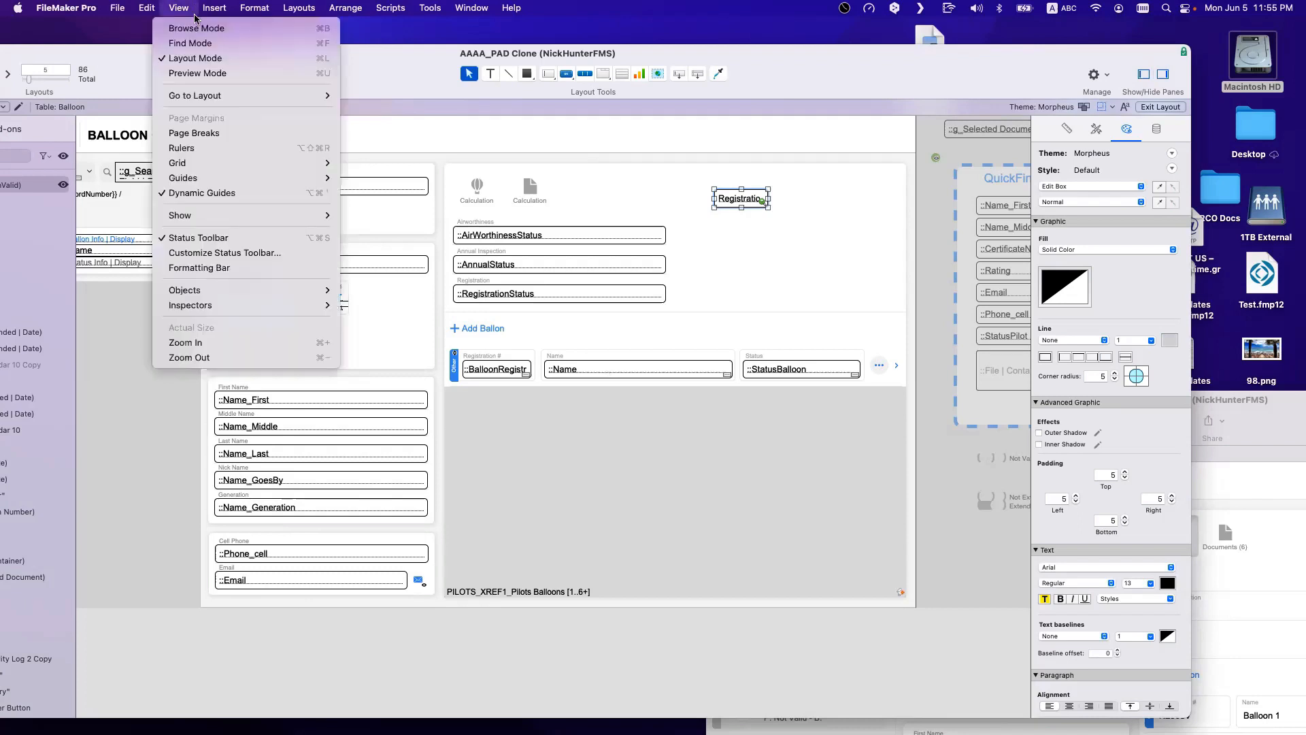
click(206, 23)
click(243, 39)
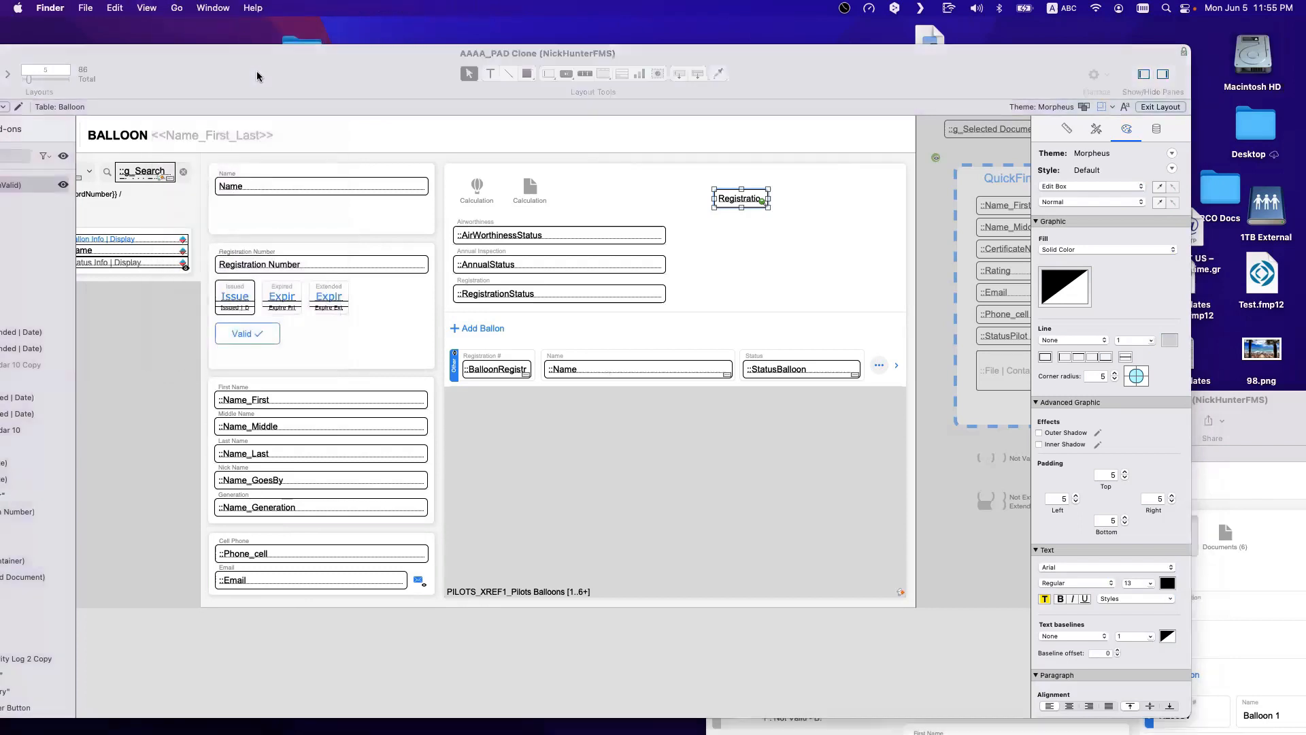
click(253, 76)
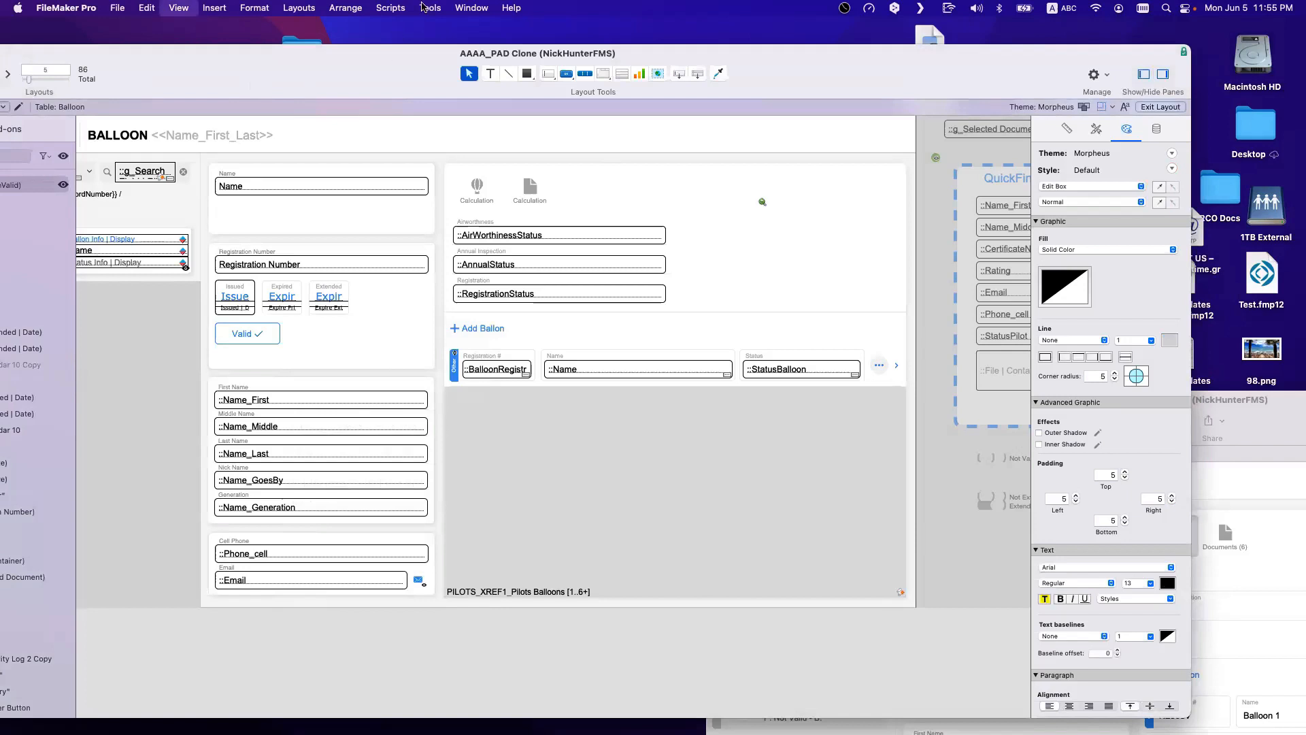
click(468, 7)
click(713, 175)
click(758, 199)
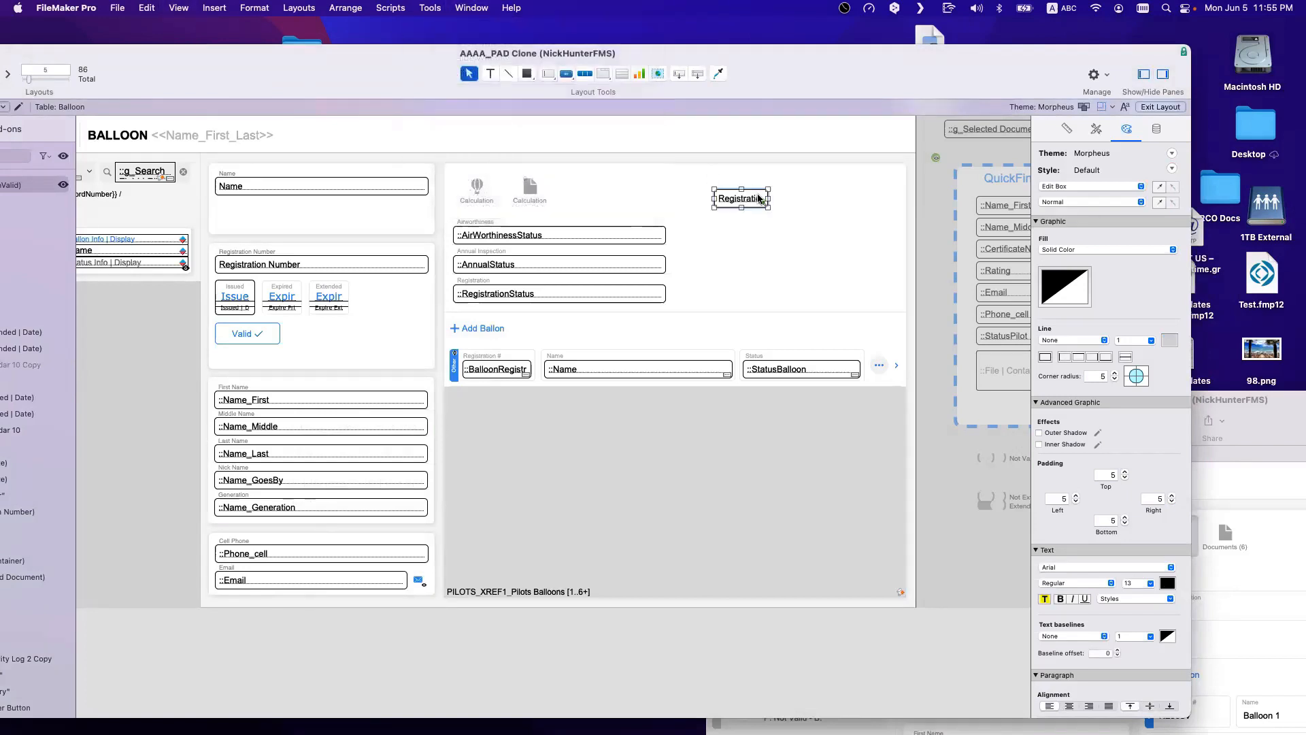
click(179, 8)
key(Escape)
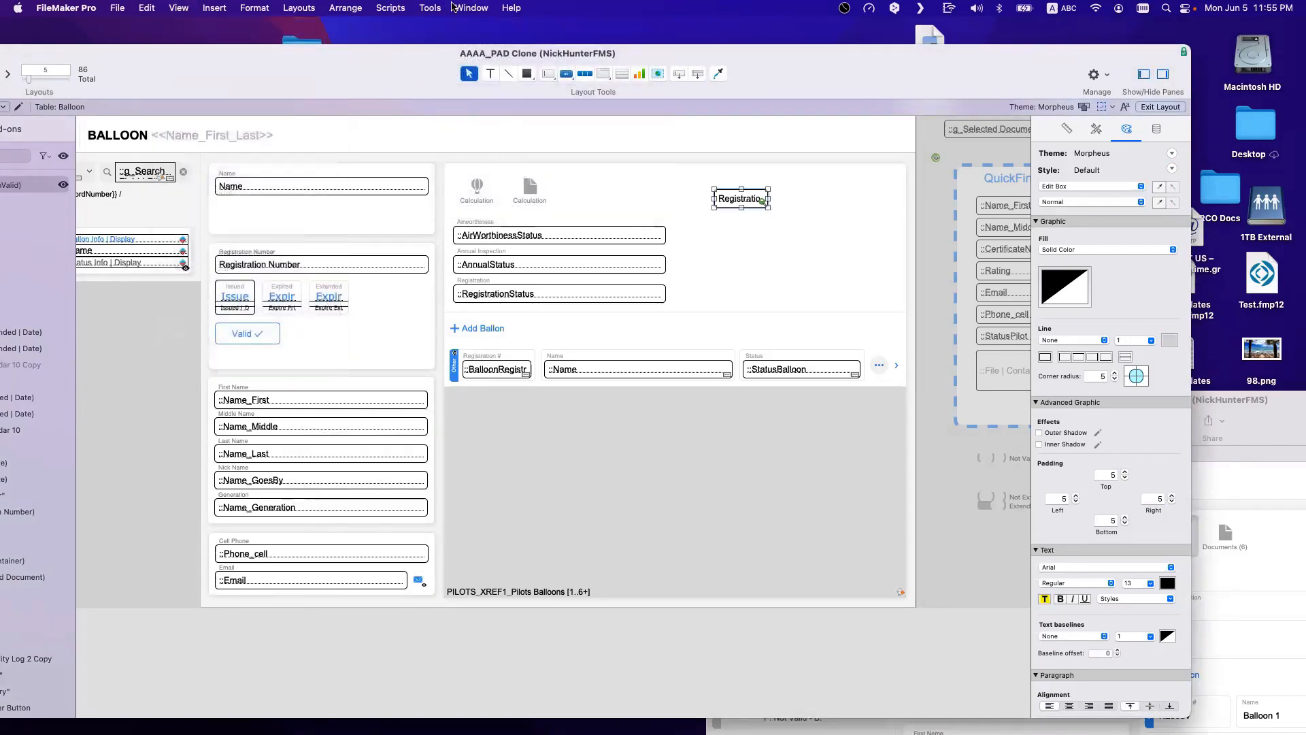
Step: Switch to the AAAA_PAD Clone - 3 window and test the Valid button against the RegistrationValid field on the Balloon 1 record
click(453, 7)
click(523, 178)
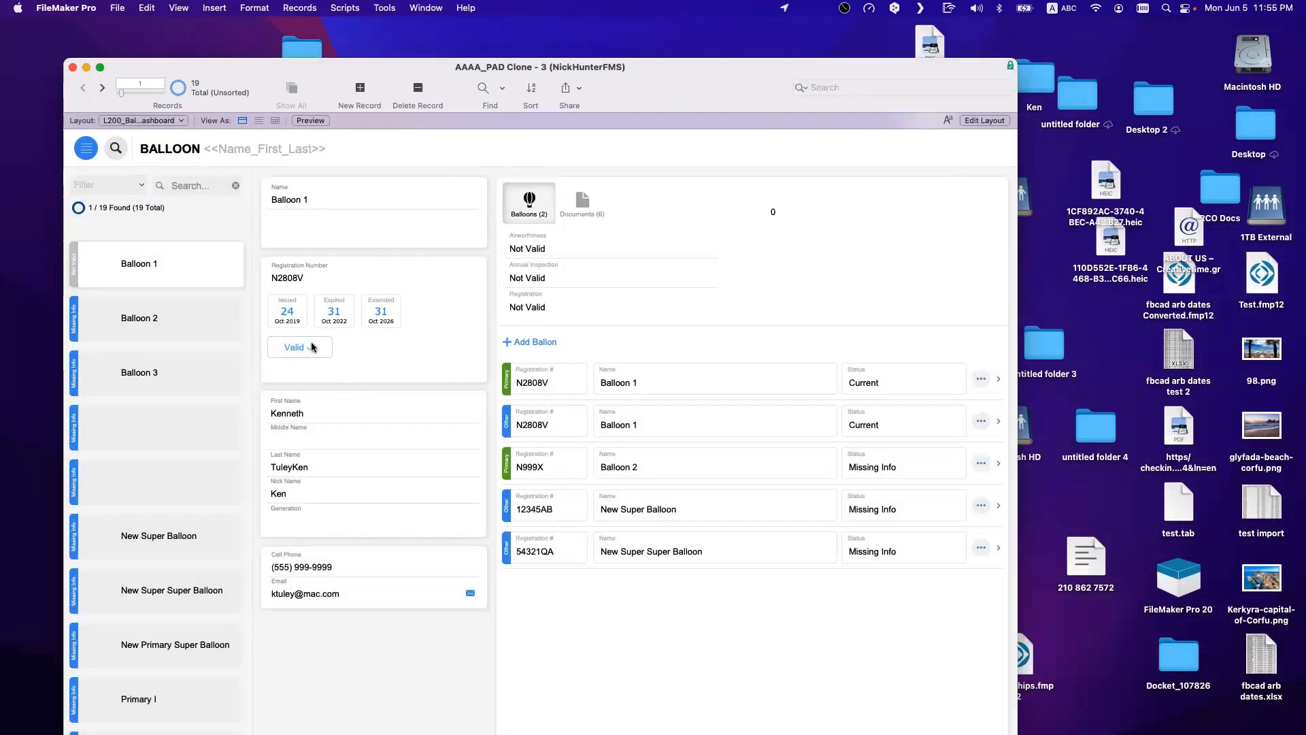
click(312, 347)
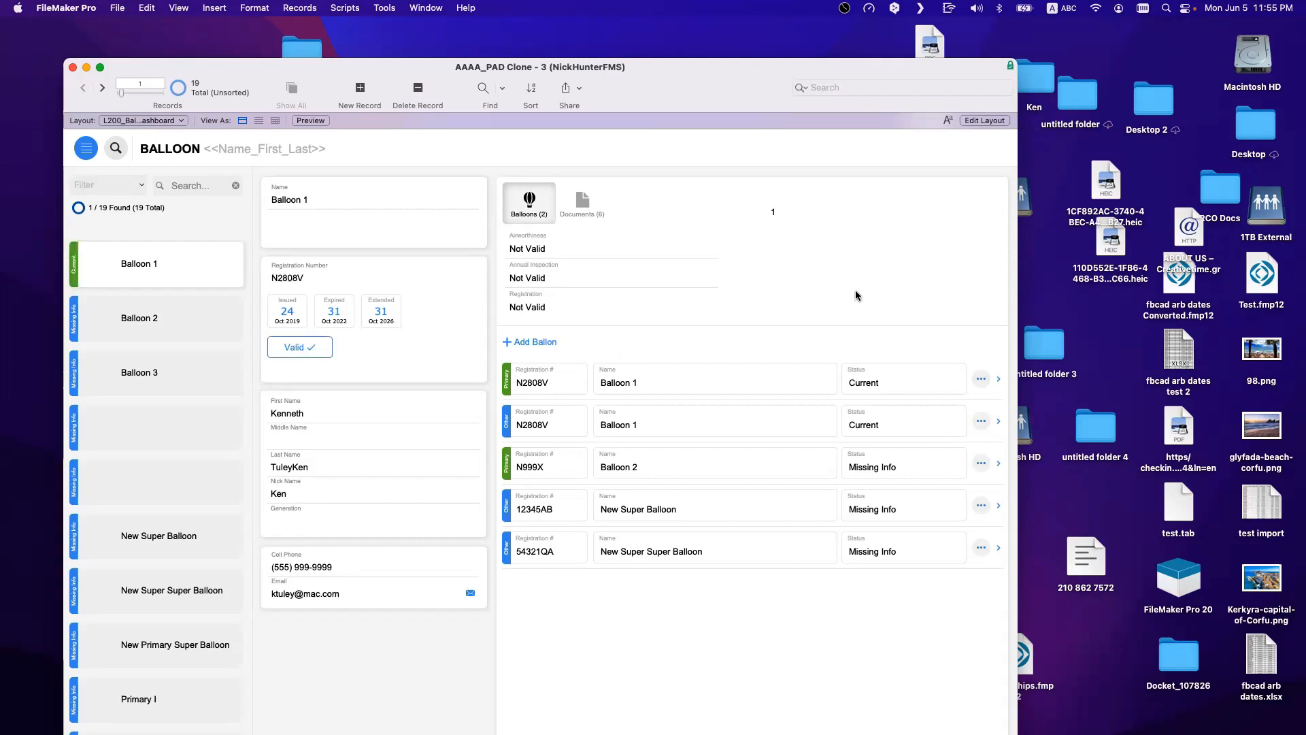
click(785, 209)
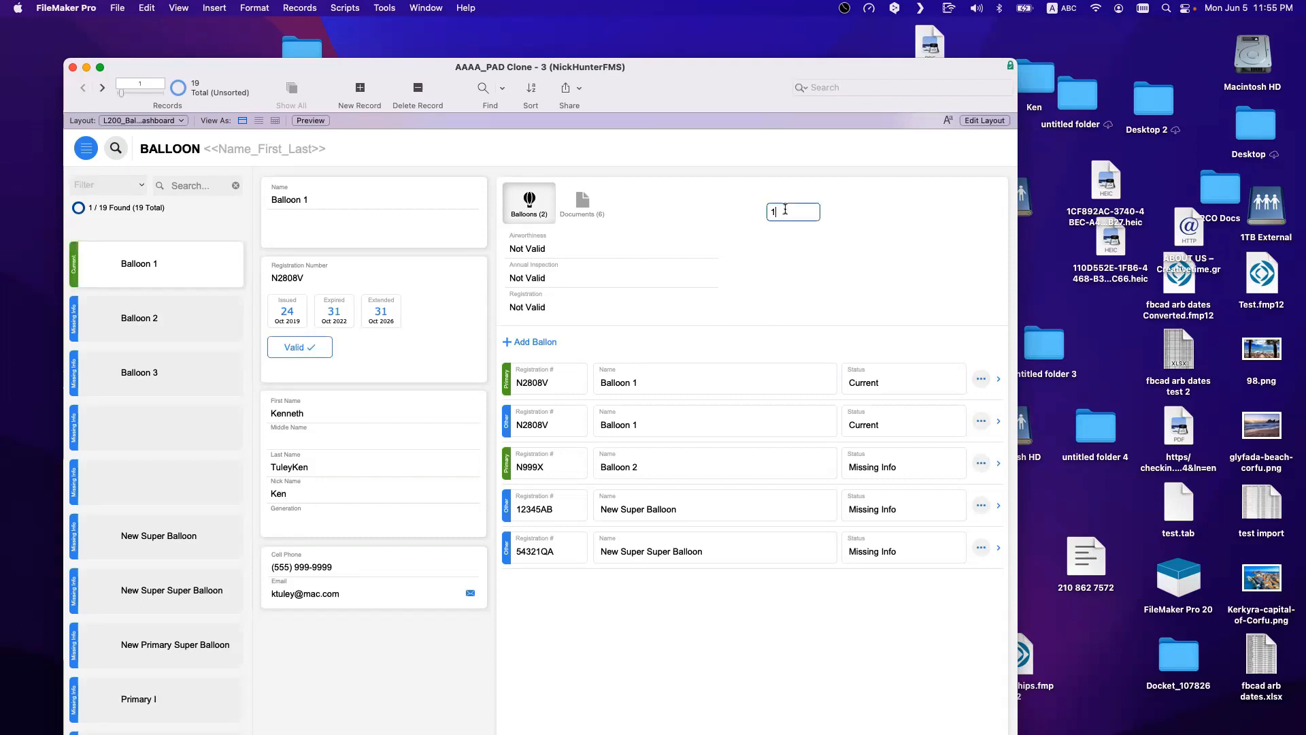
click(304, 348)
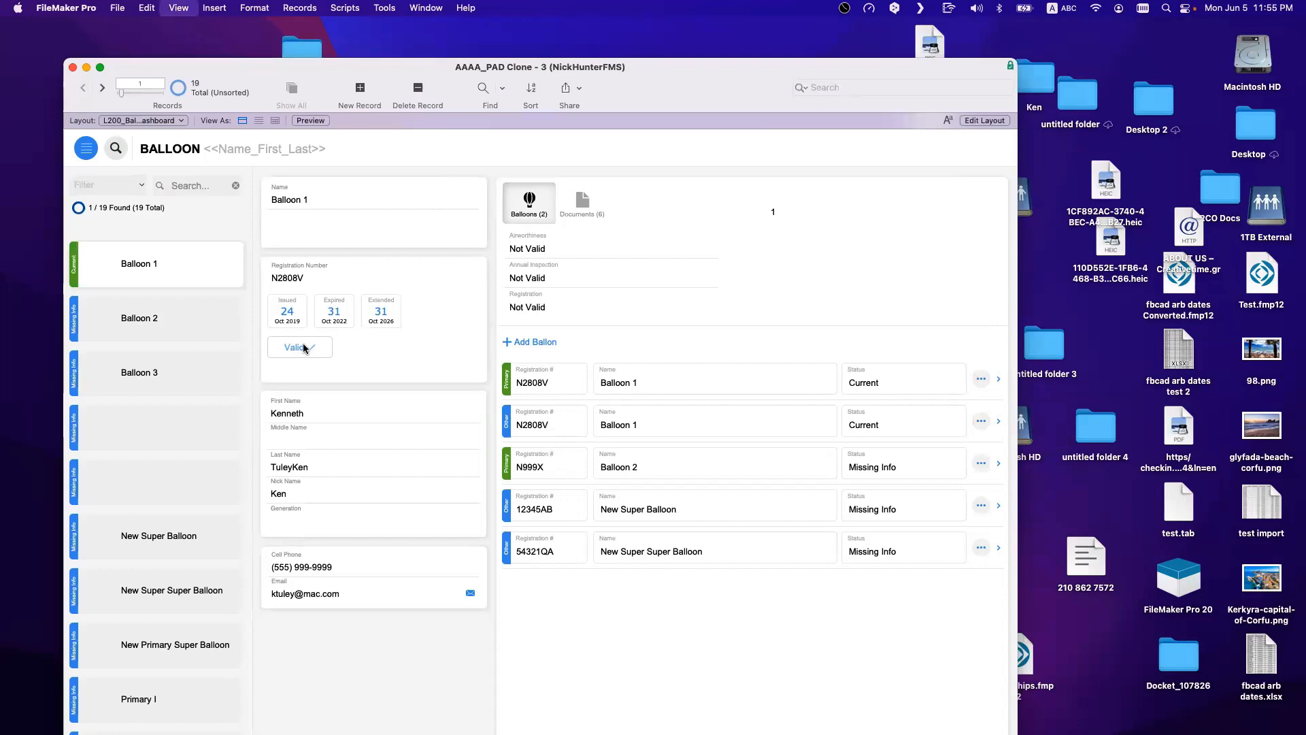
Step: Return to the layout's edit mode and review the Set Field calculation behind the Valid button
key(super+l)
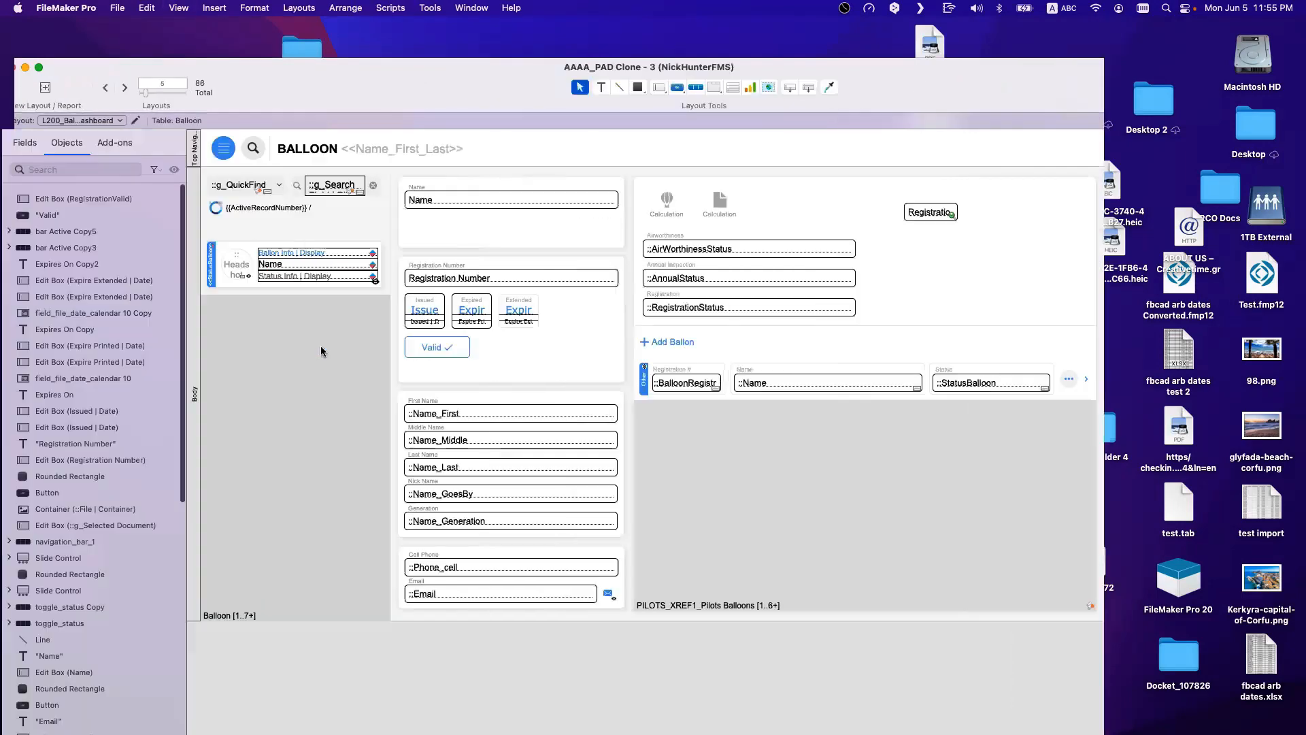
double_click(427, 354)
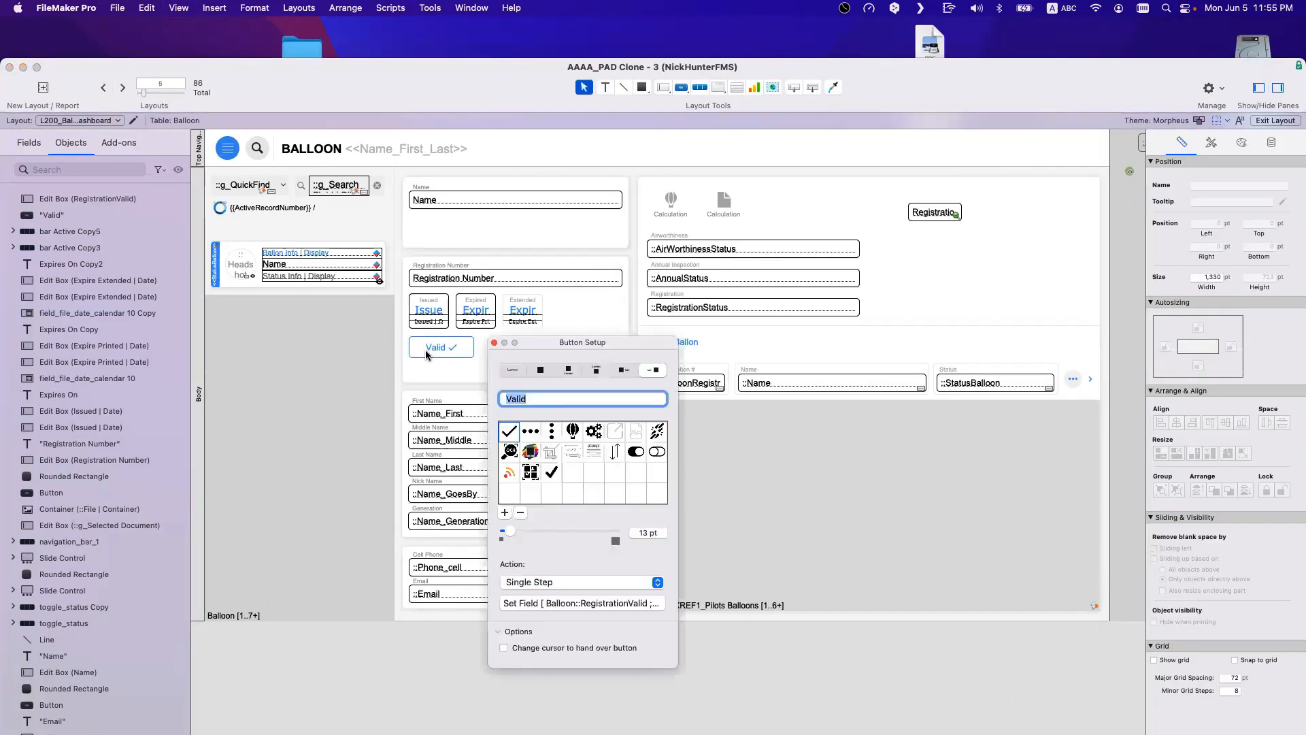
click(610, 605)
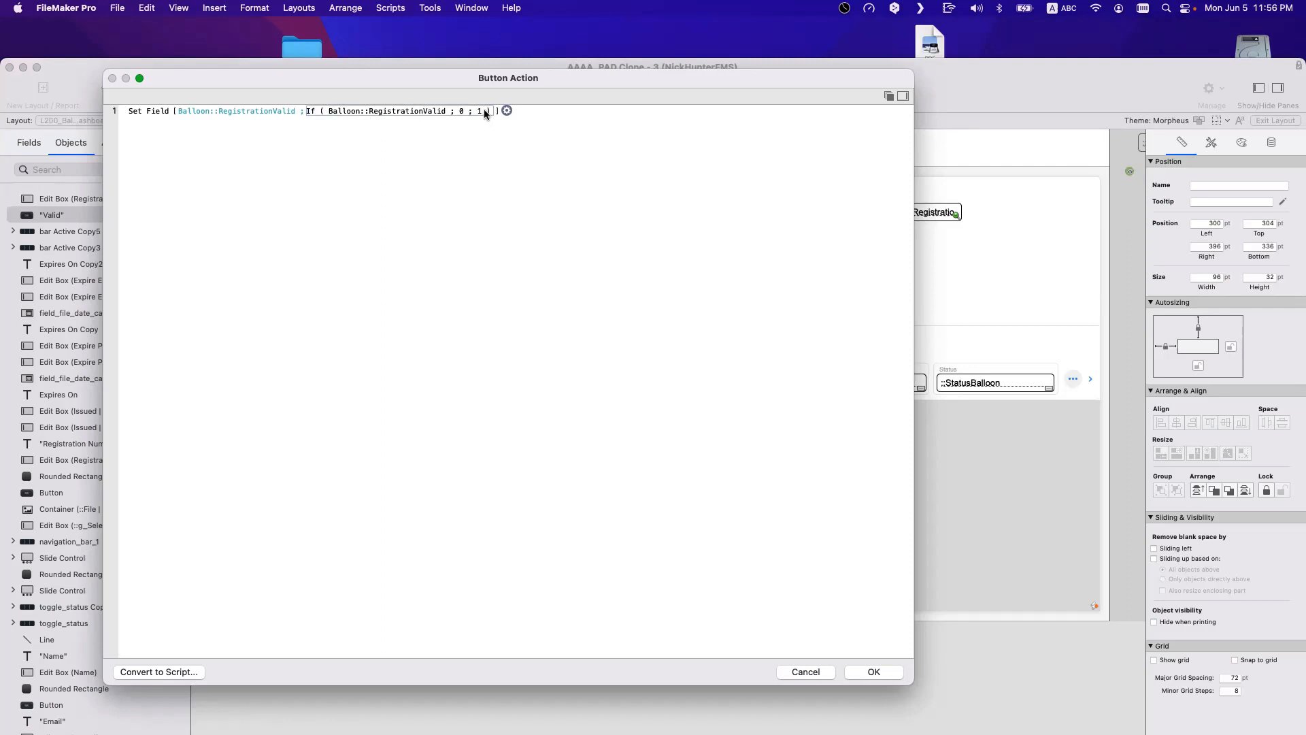
key(Return)
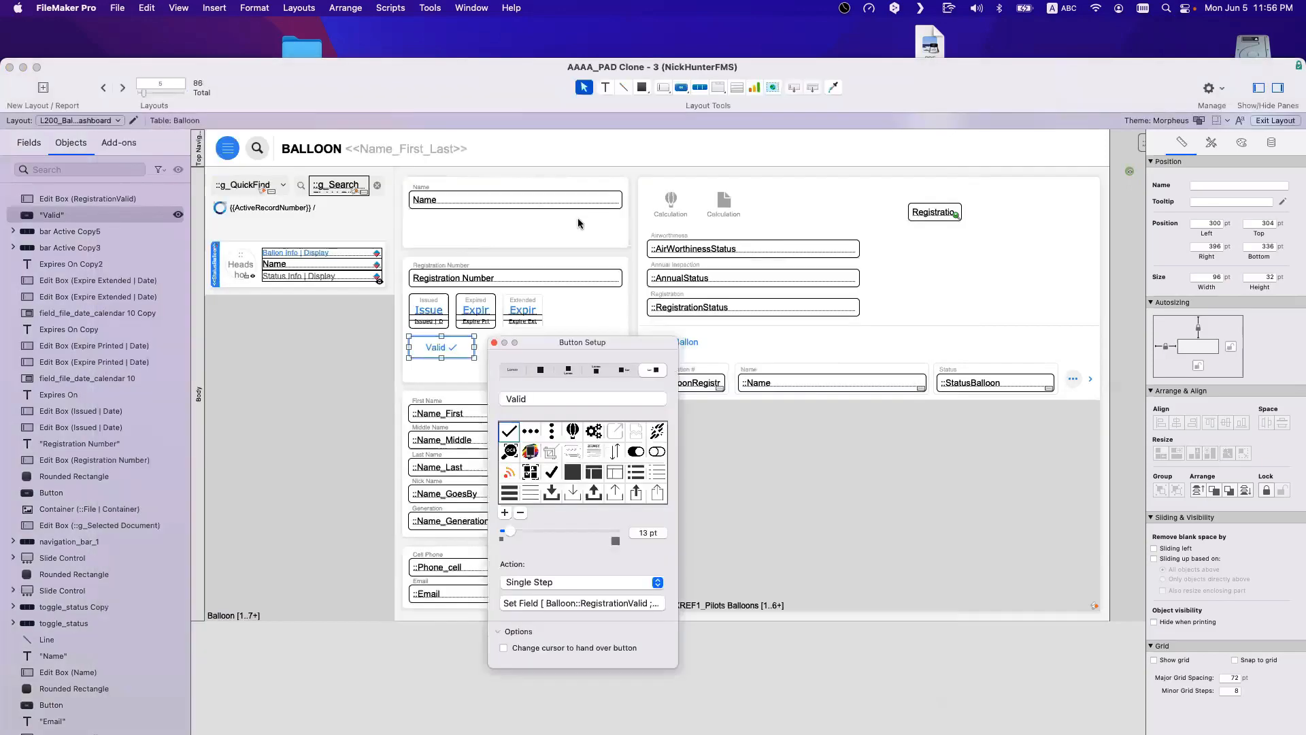
click(494, 343)
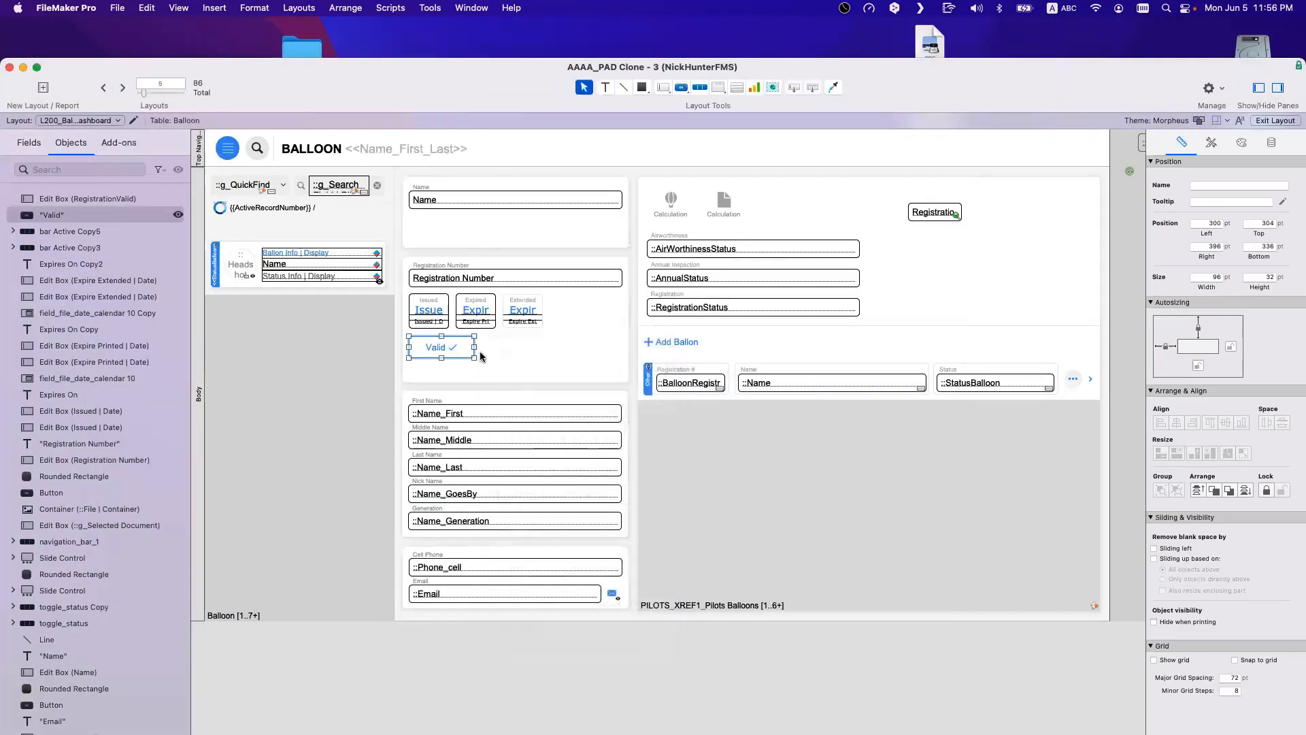
Step: Add a formula-based conditional formatting condition to the Valid button
right_click(457, 354)
click(512, 503)
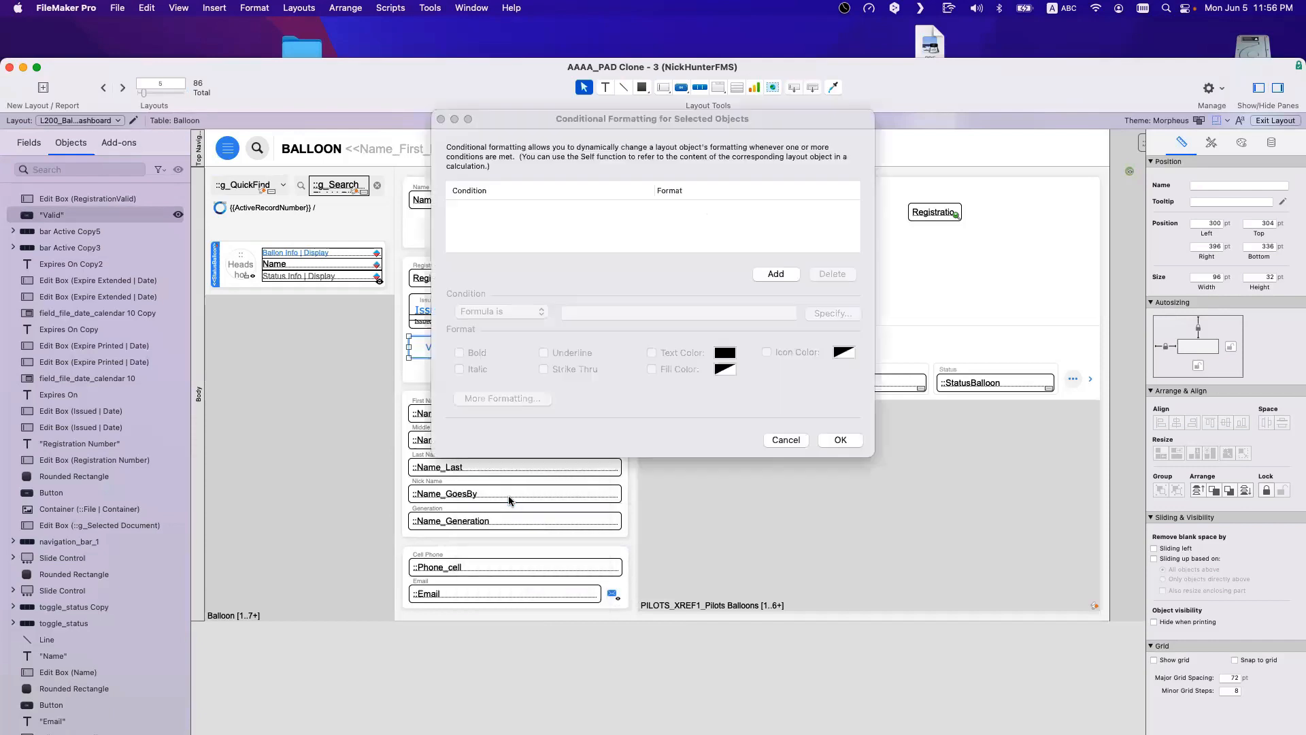
click(767, 275)
click(524, 315)
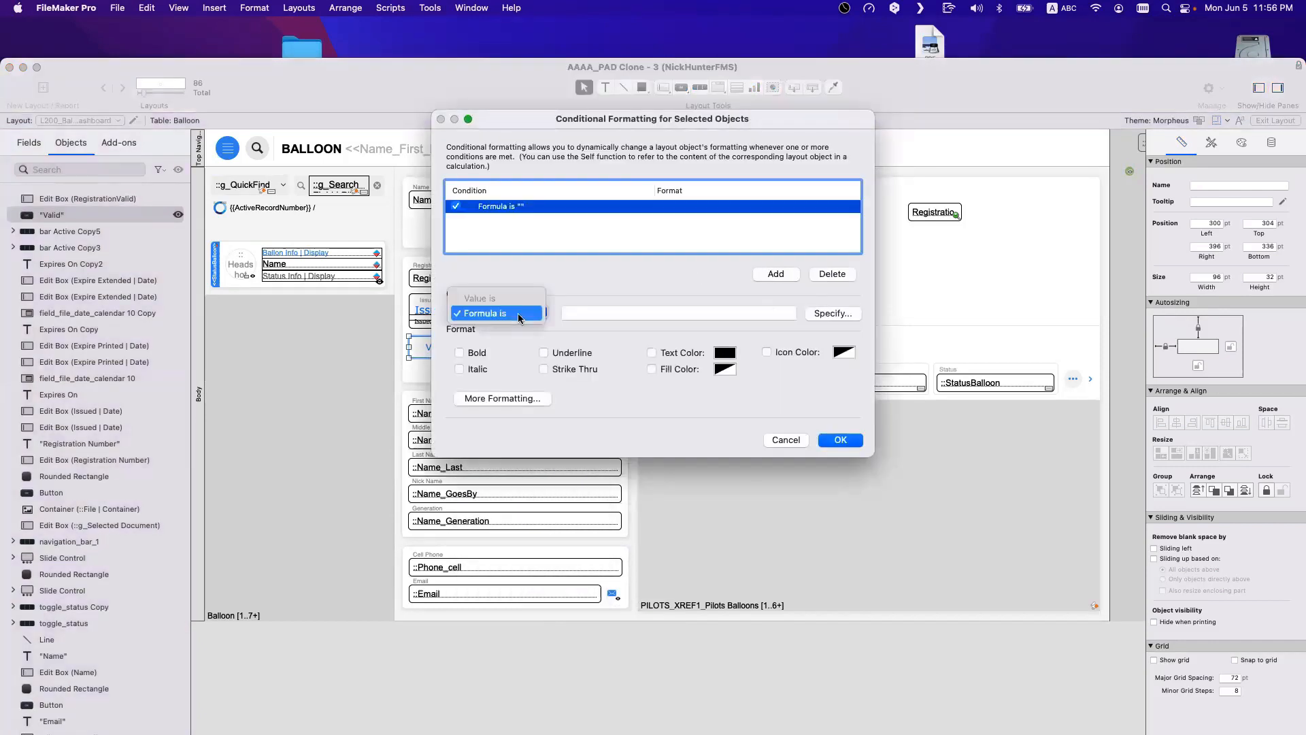
click(800, 325)
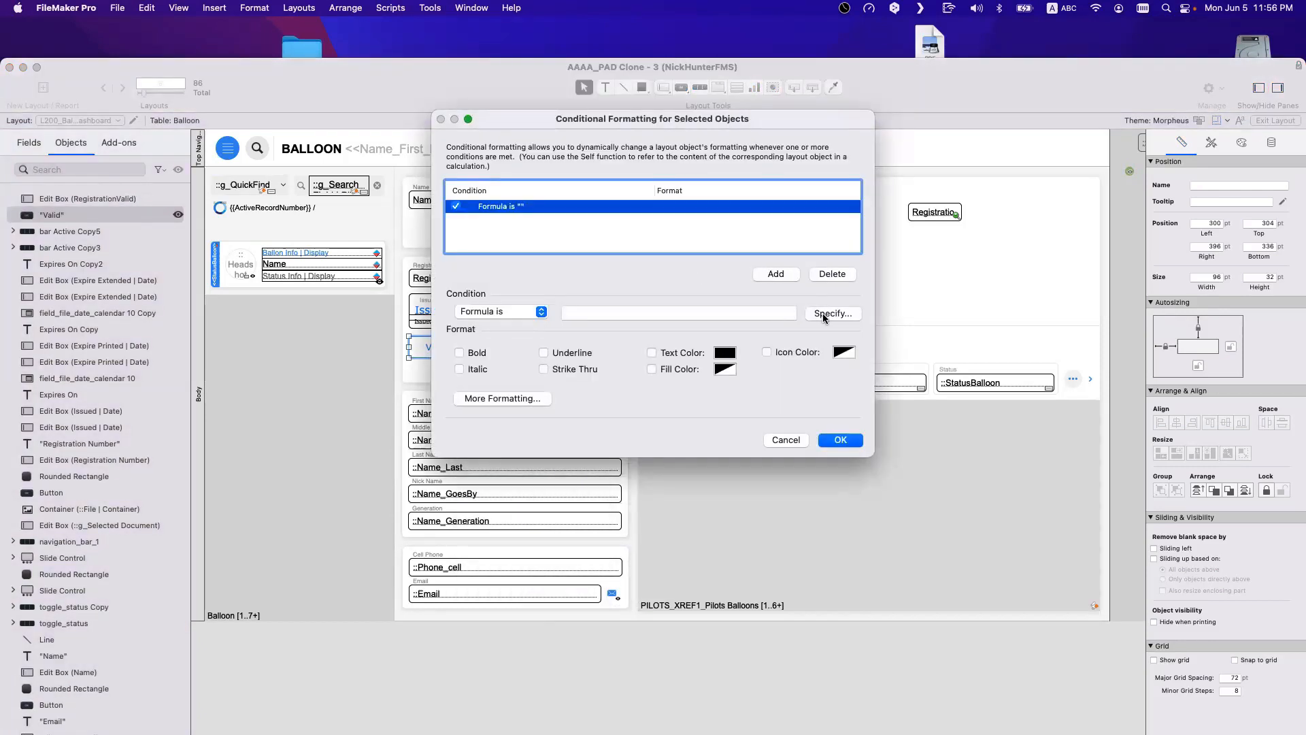
click(823, 313)
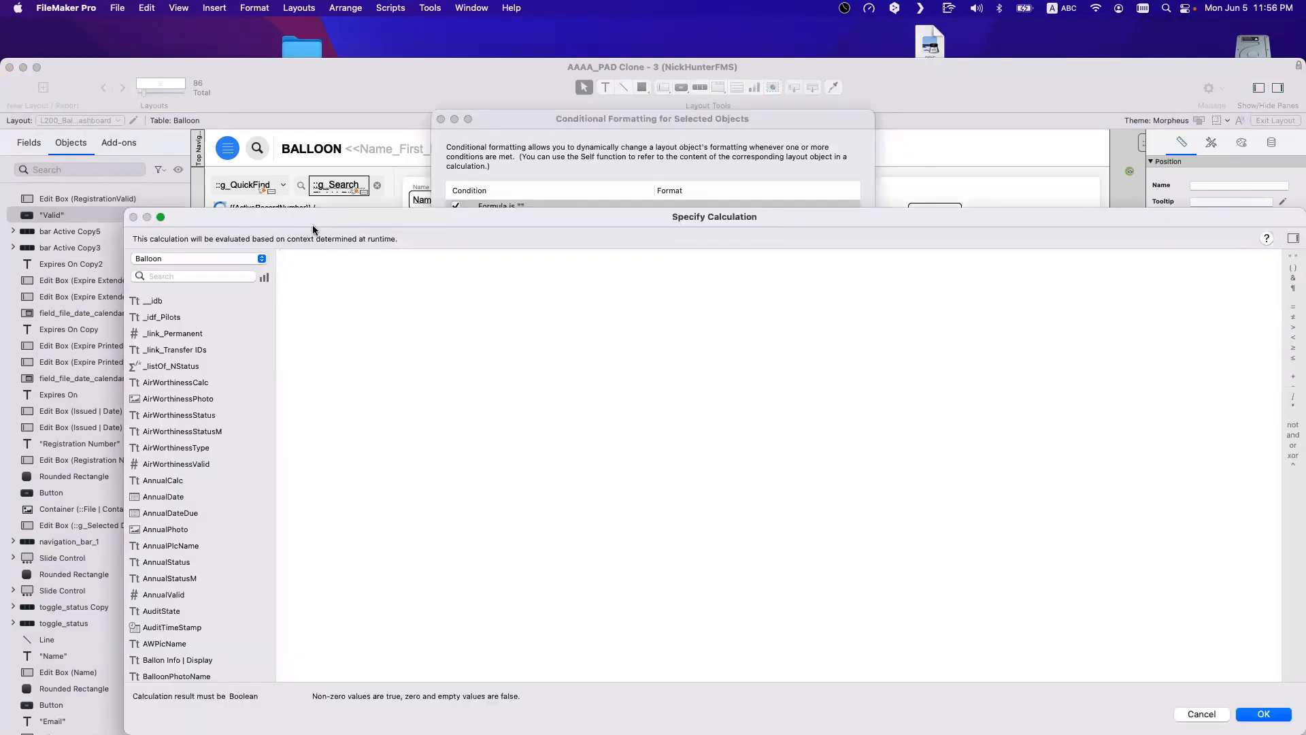
drag(304, 221, 701, 365)
key(Escape)
click(537, 314)
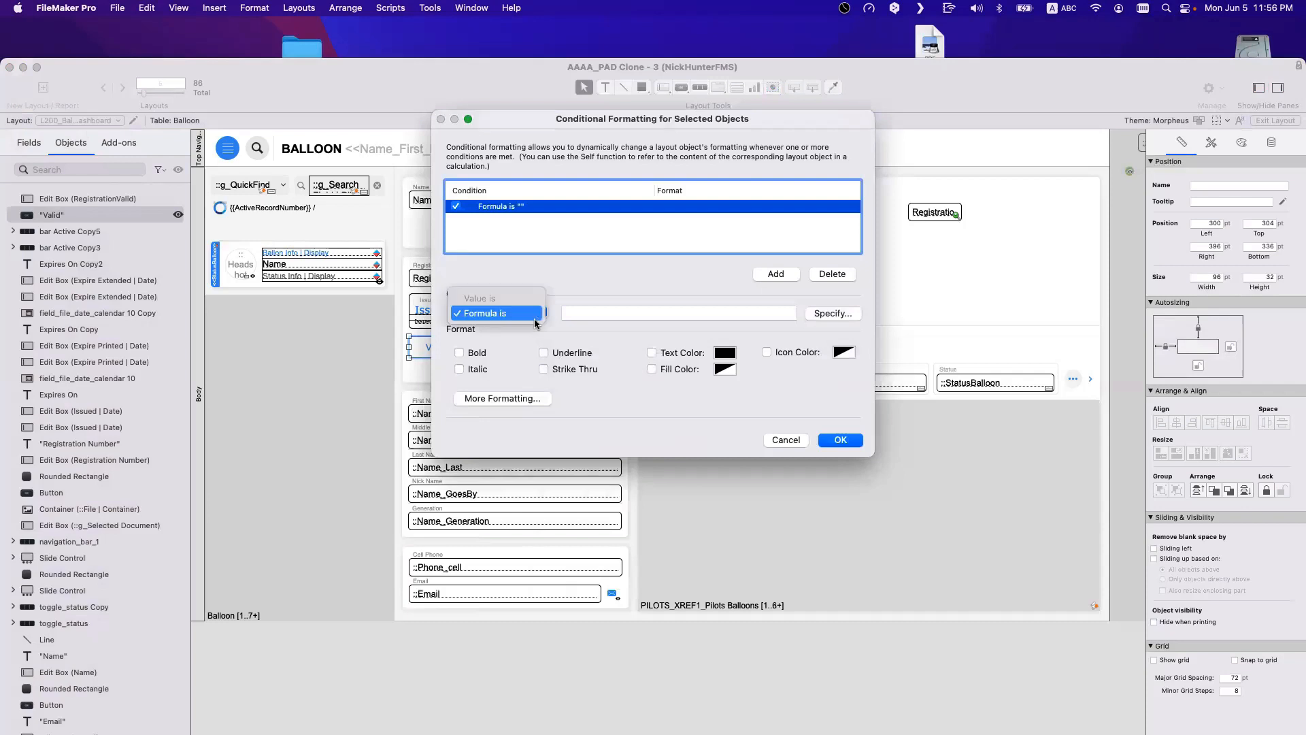
click(589, 321)
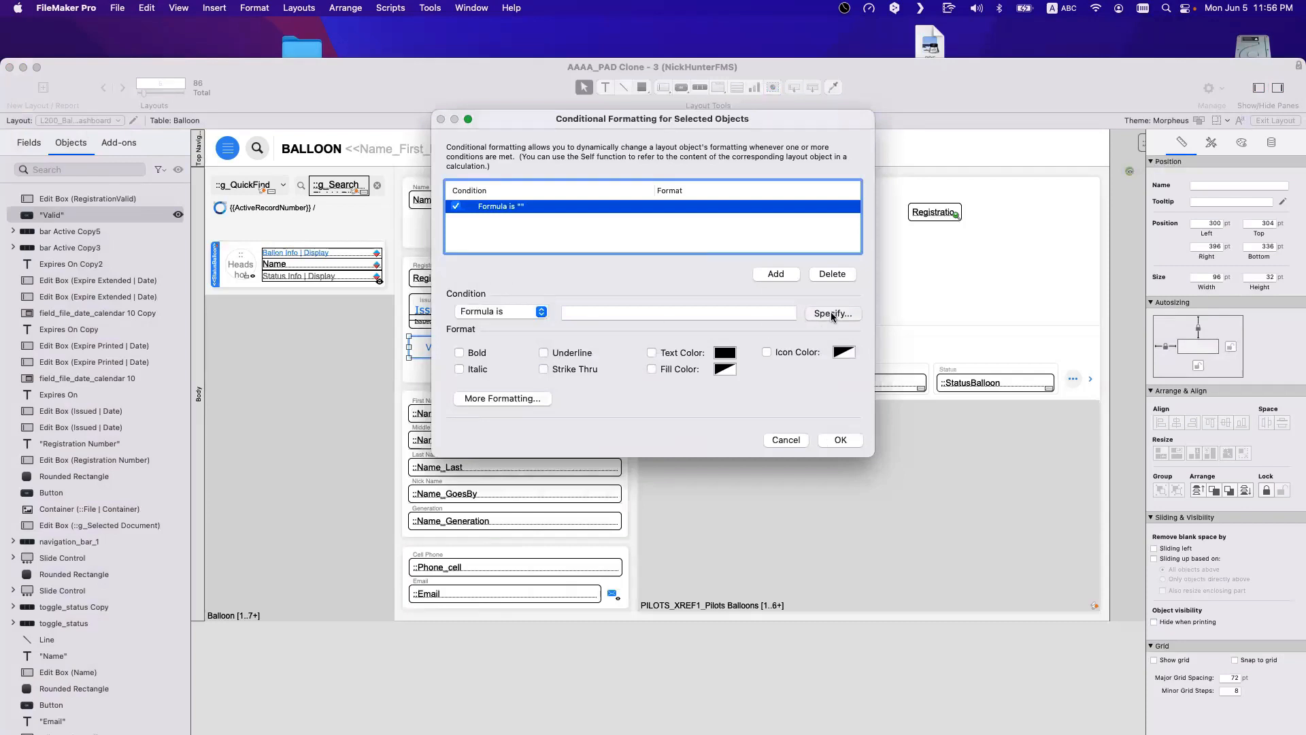
Step: Set the condition's formula to Balloon::RegistrationValid, copy that formula text and close the conditional formatting
click(830, 312)
text(reg)
key(Down)
key(Down)
key(Down)
key(Down)
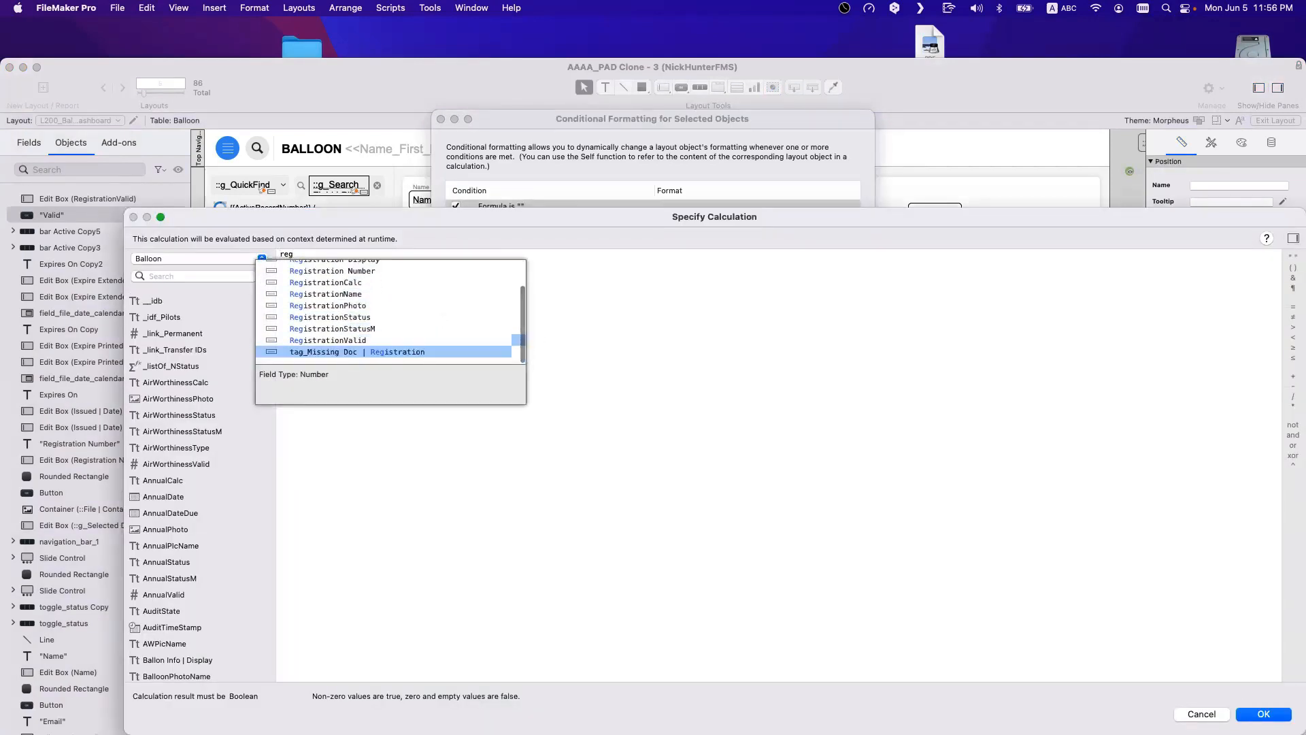
key(Return)
key(Return)
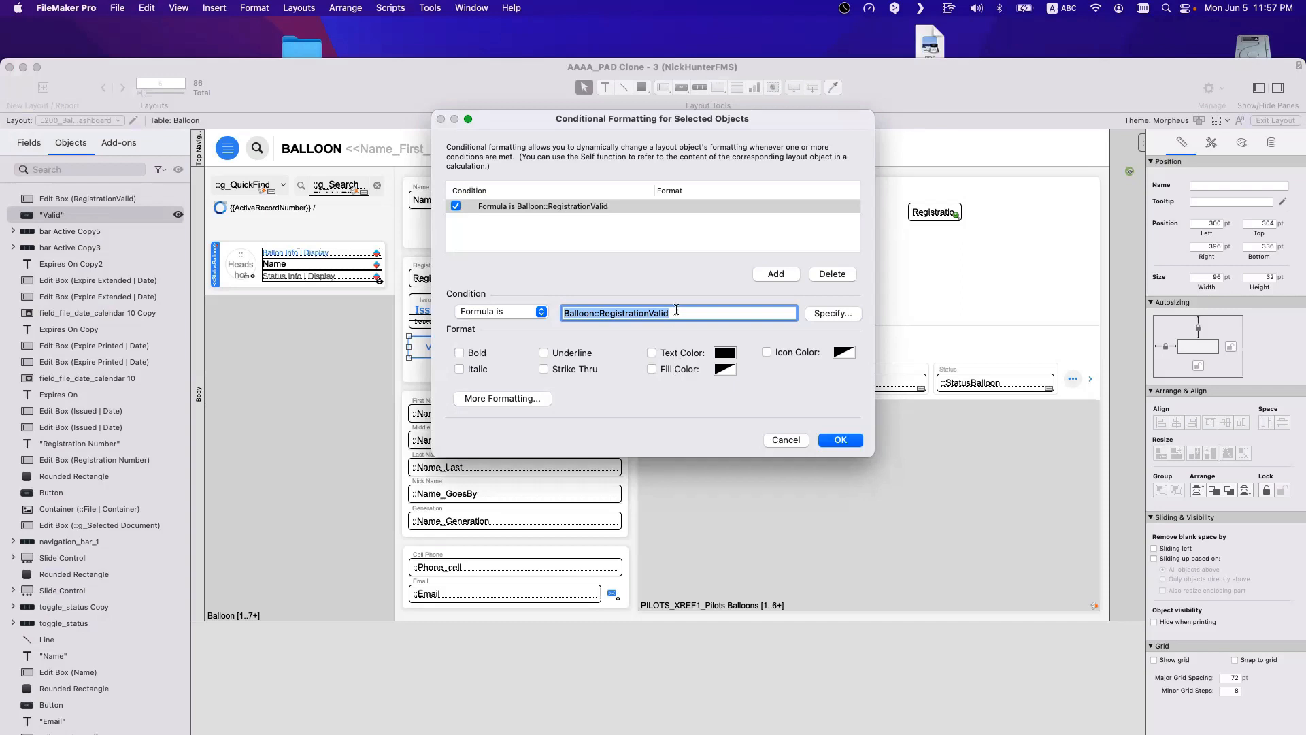
drag(683, 312, 551, 312)
key(super+c)
key(Return)
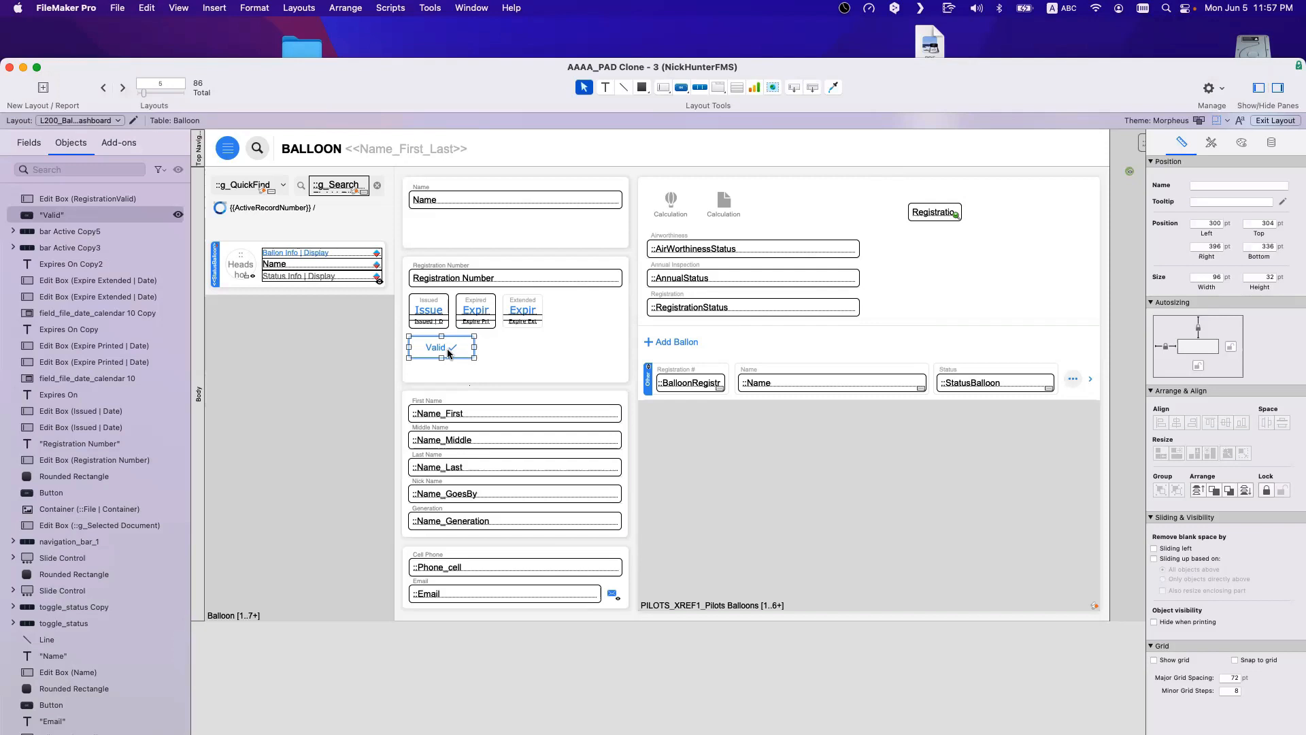
Step: Change the Valid button to show only its label and widen it to 106 pt
double_click(448, 352)
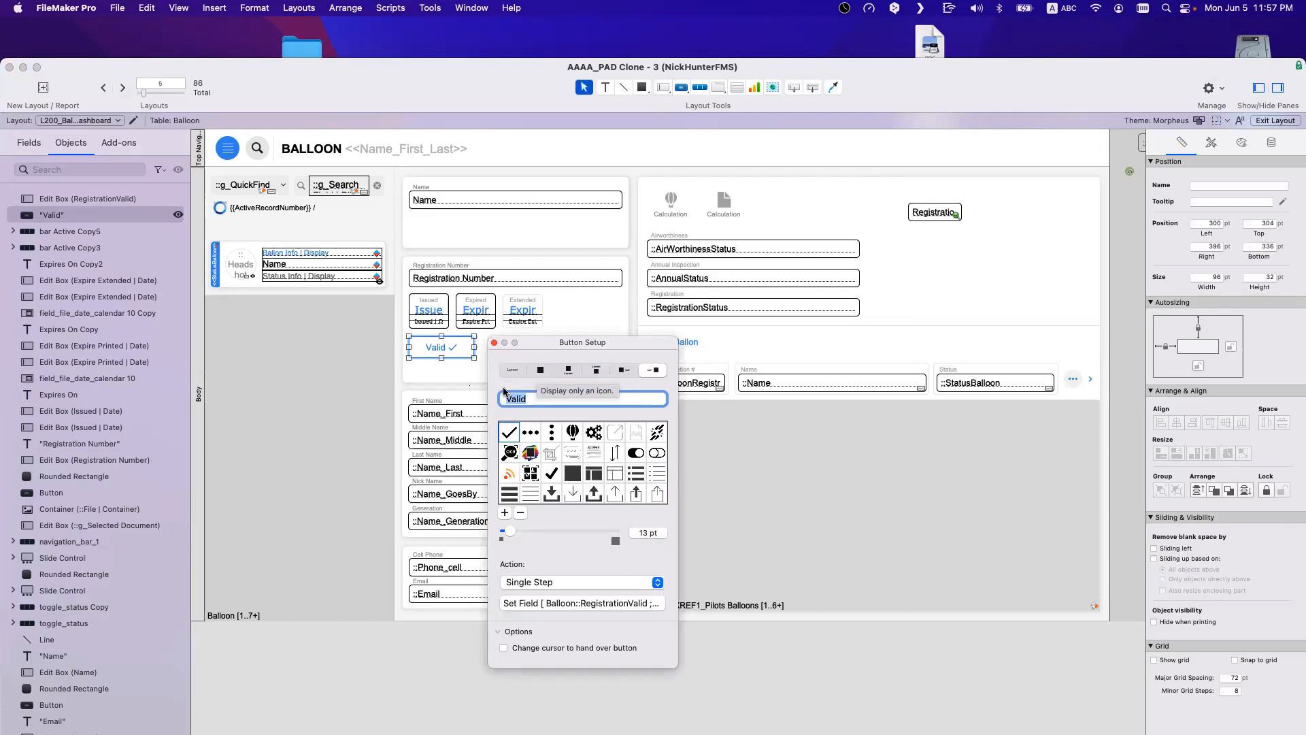
click(542, 373)
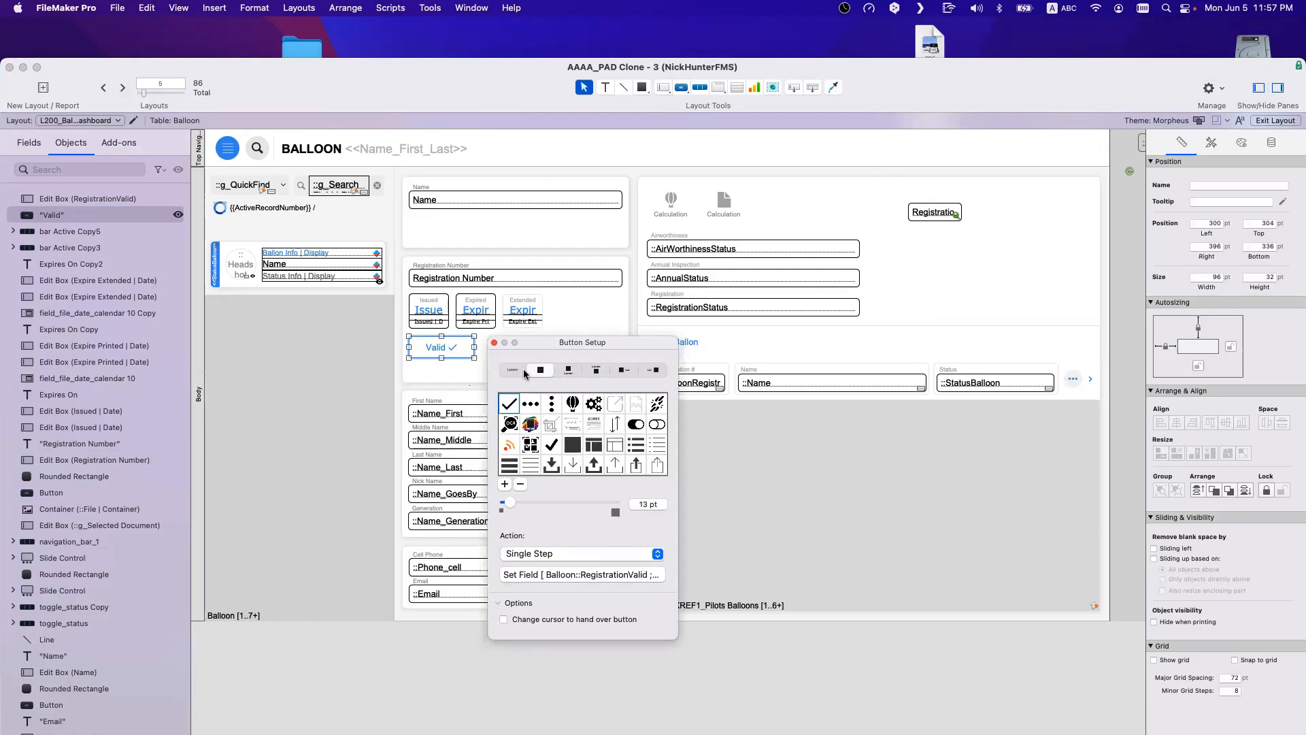
click(515, 374)
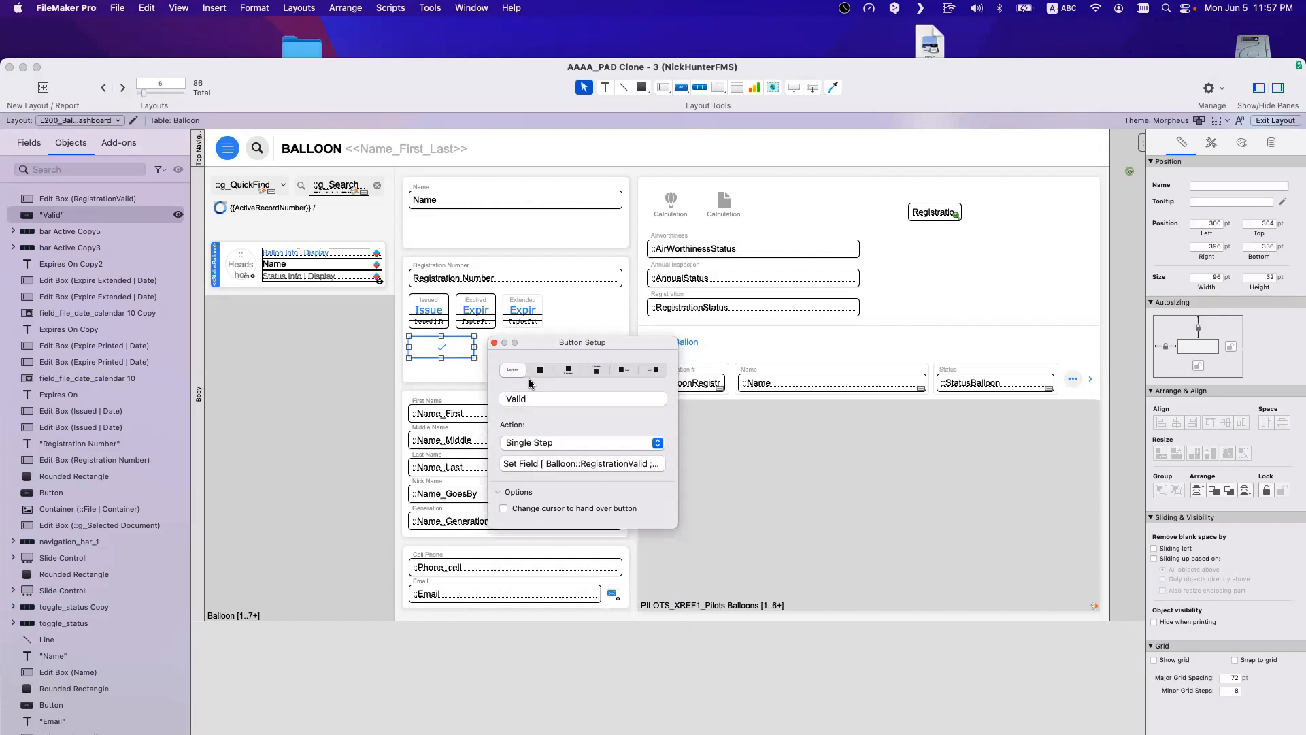
click(470, 350)
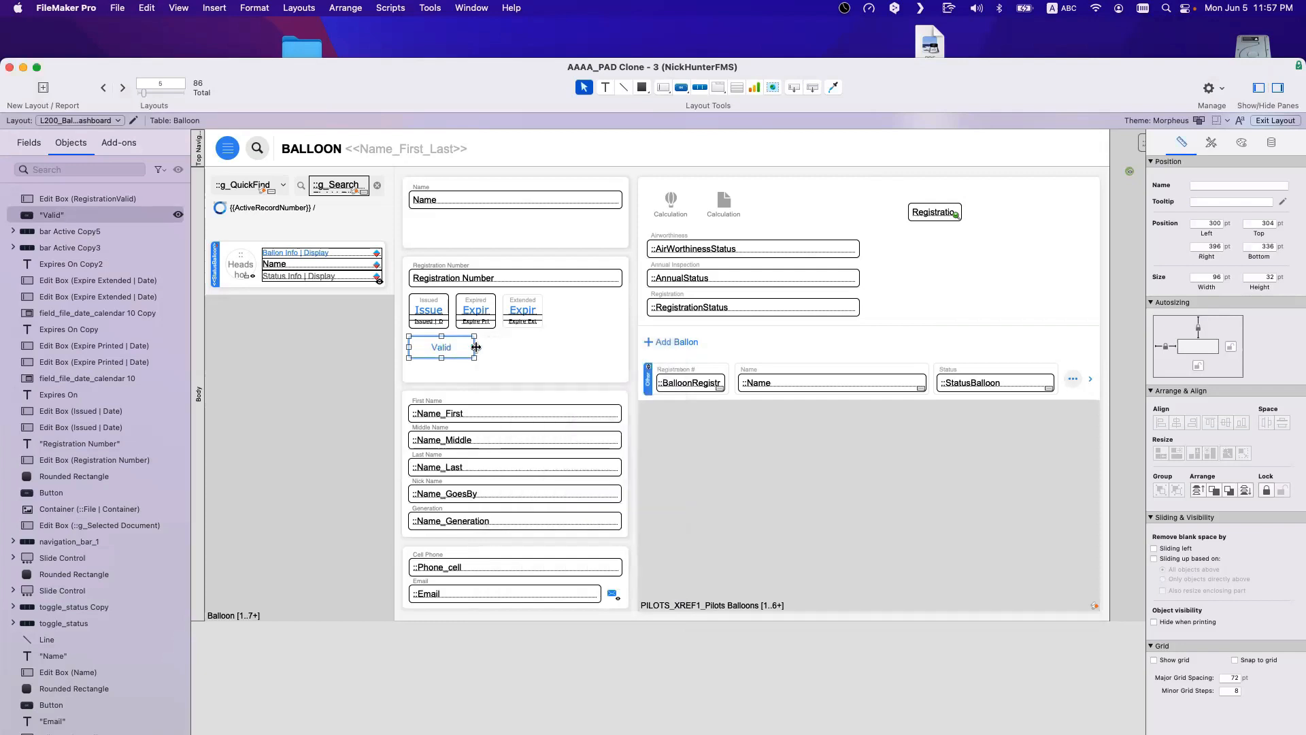
drag(474, 347, 481, 347)
Step: Change the button's label to Not Valid
double_click(460, 350)
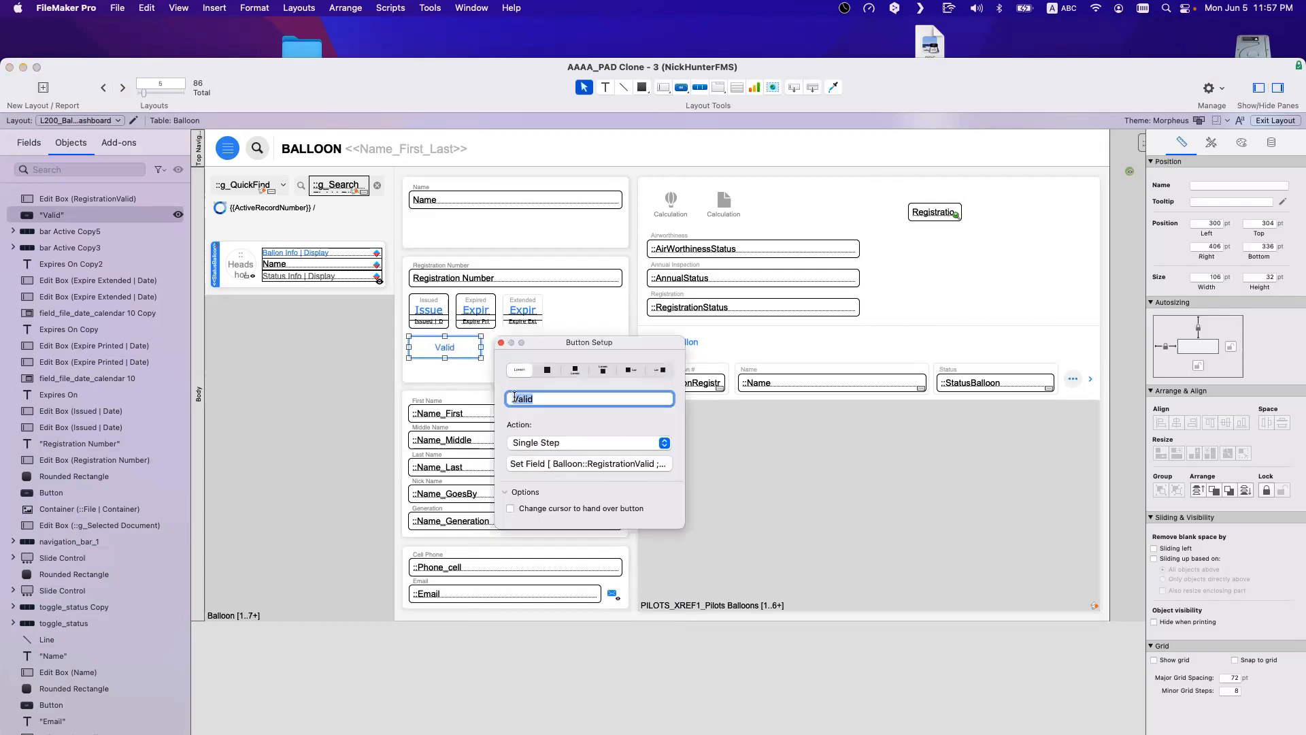
text(Not)
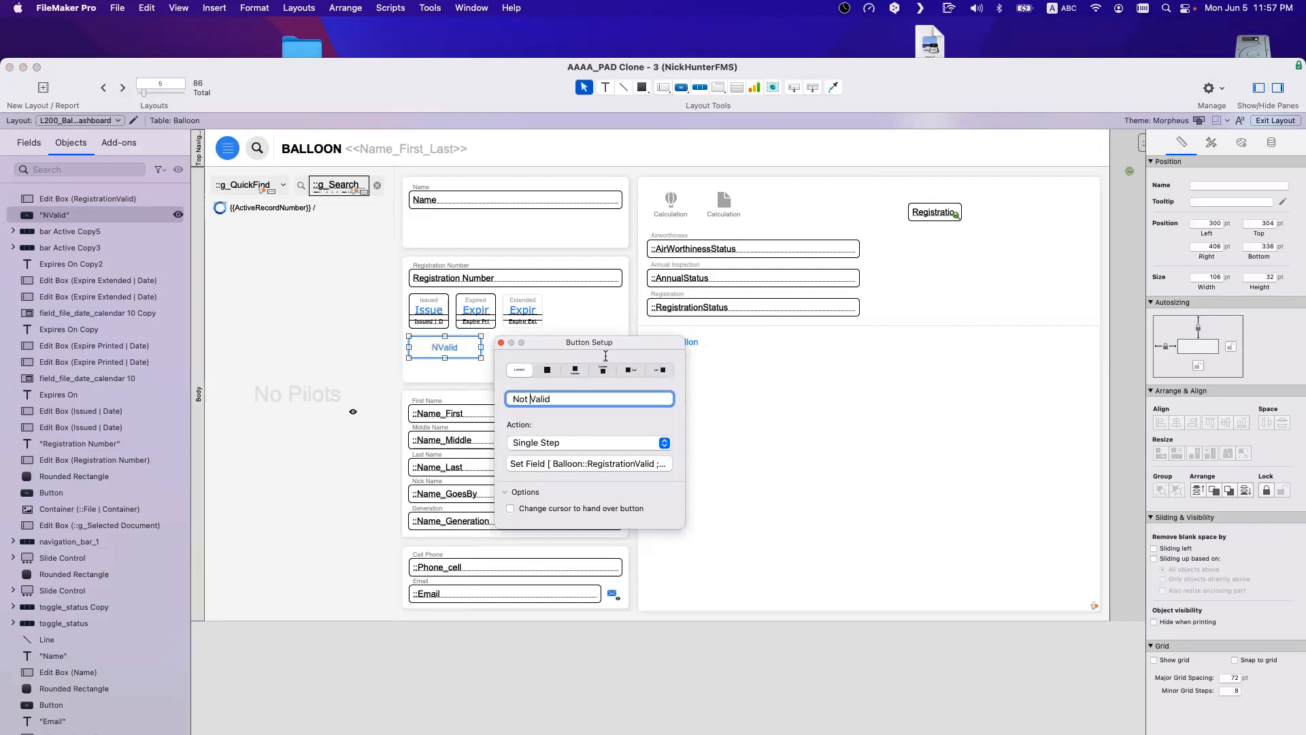
click(502, 343)
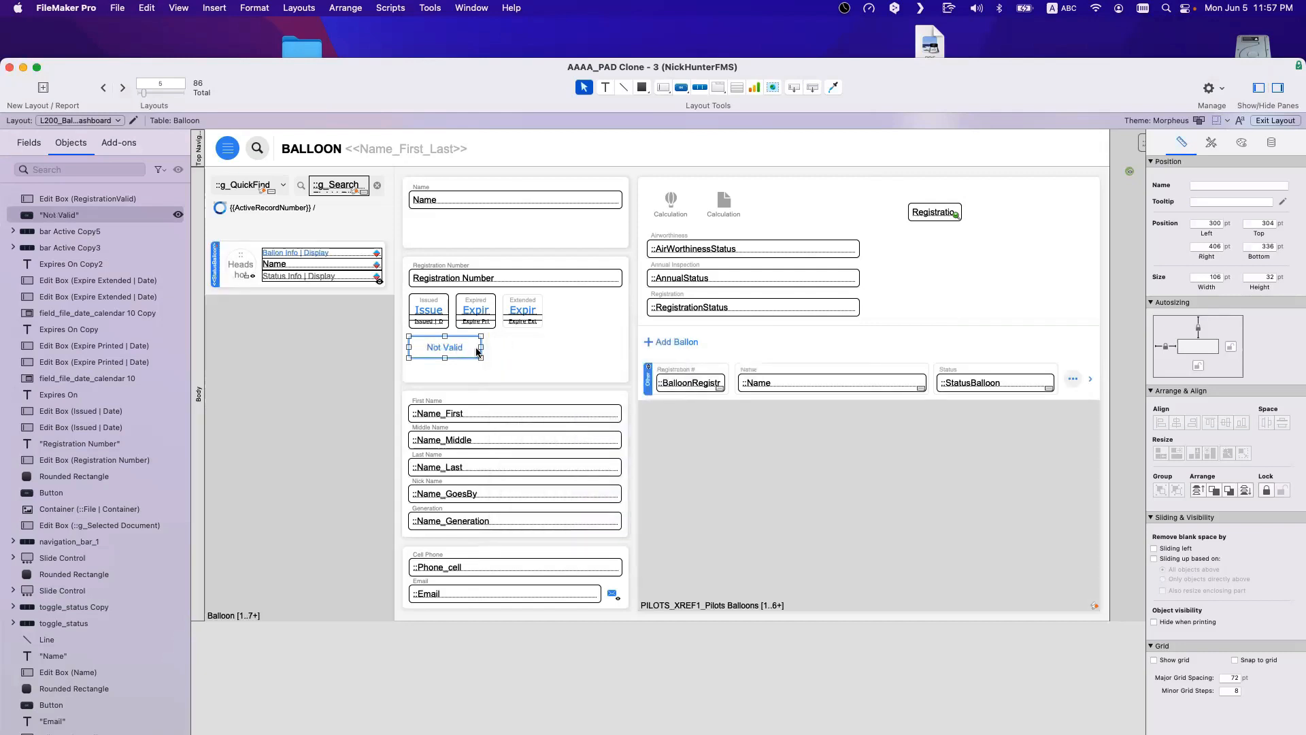
Step: Duplicate the Not Valid button just below the original and label the copy Valid
drag(457, 350, 488, 378)
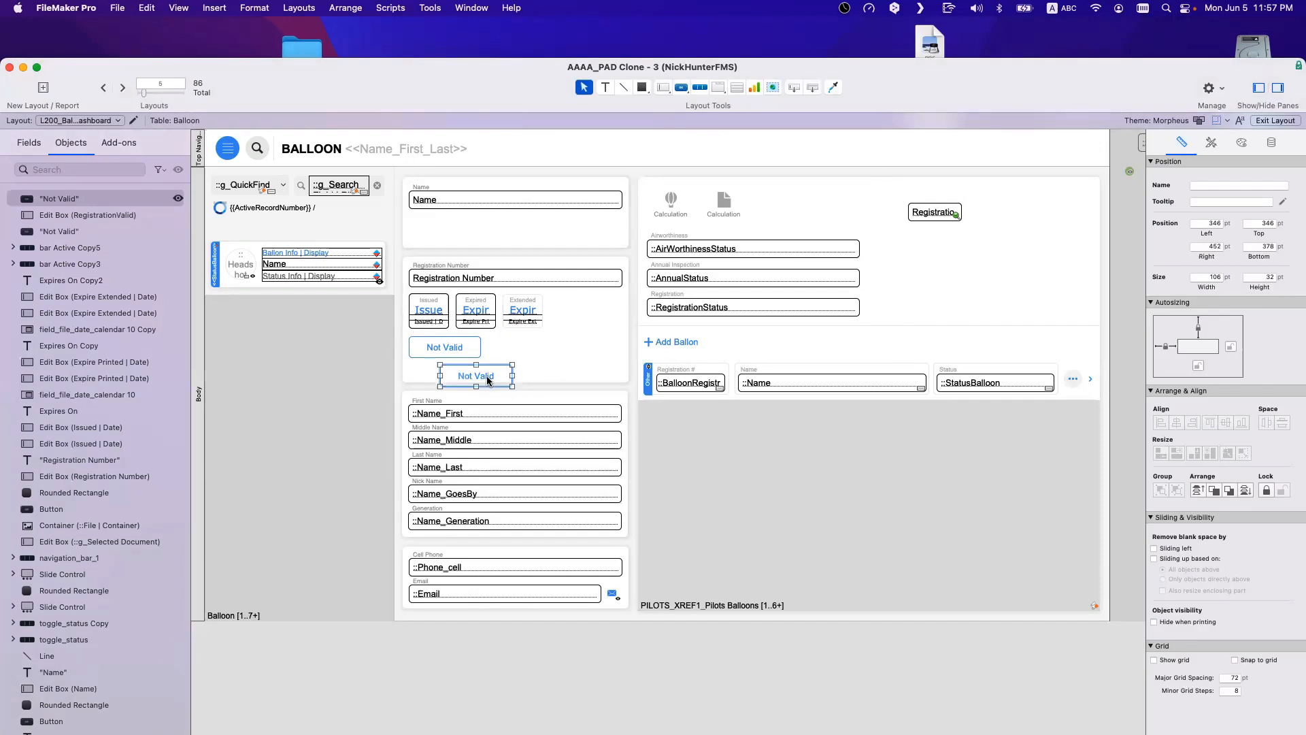
double_click(487, 380)
click(562, 429)
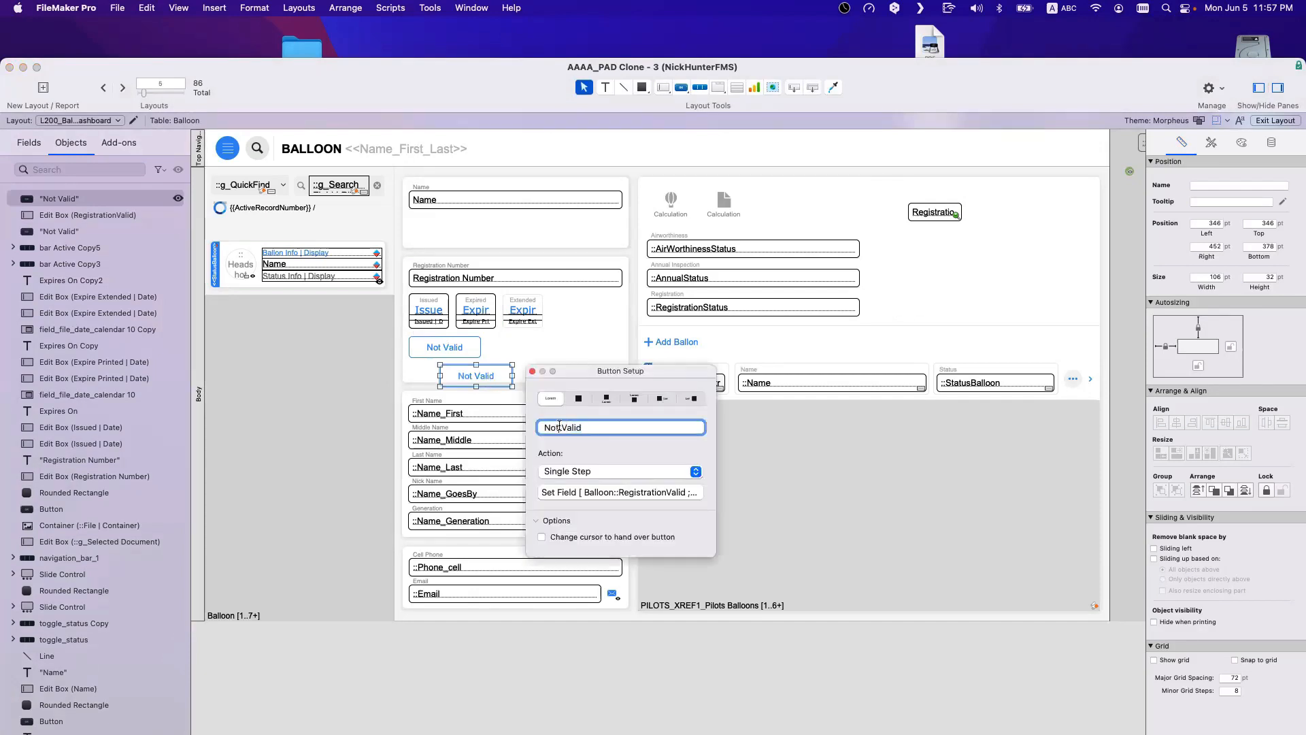
double_click(551, 427)
key(Delete)
key(Delete)
click(532, 373)
drag(476, 381, 466, 377)
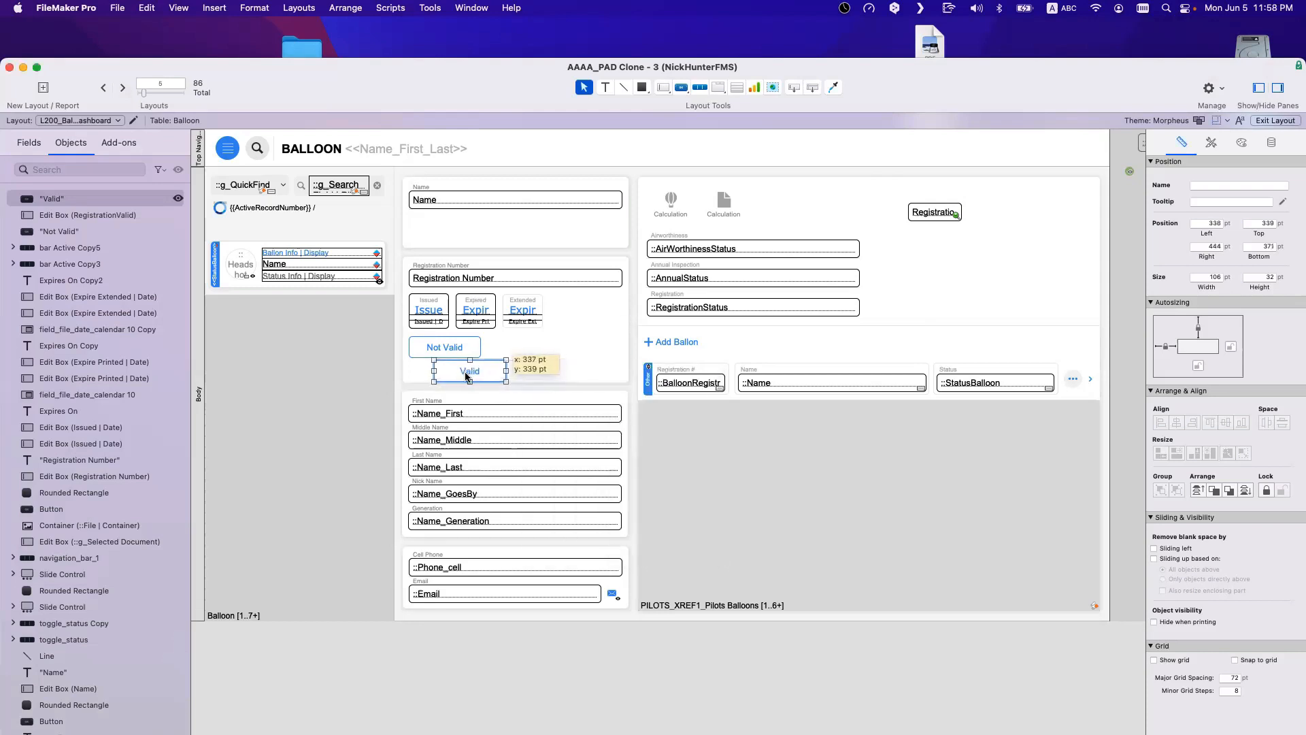
Step: Hide the Not Valid button when Balloon::RegistrationValid is true, using the copied formula
click(456, 356)
click(1271, 143)
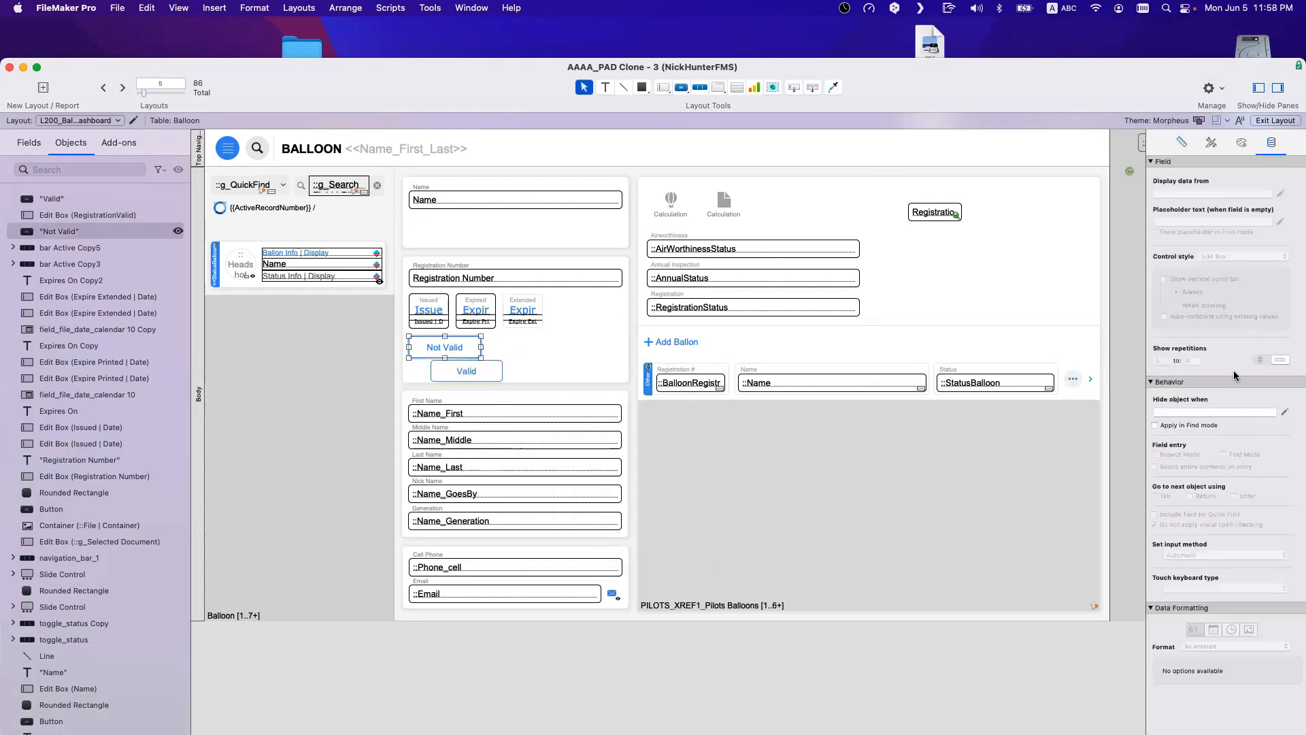
click(1209, 413)
key(super+v)
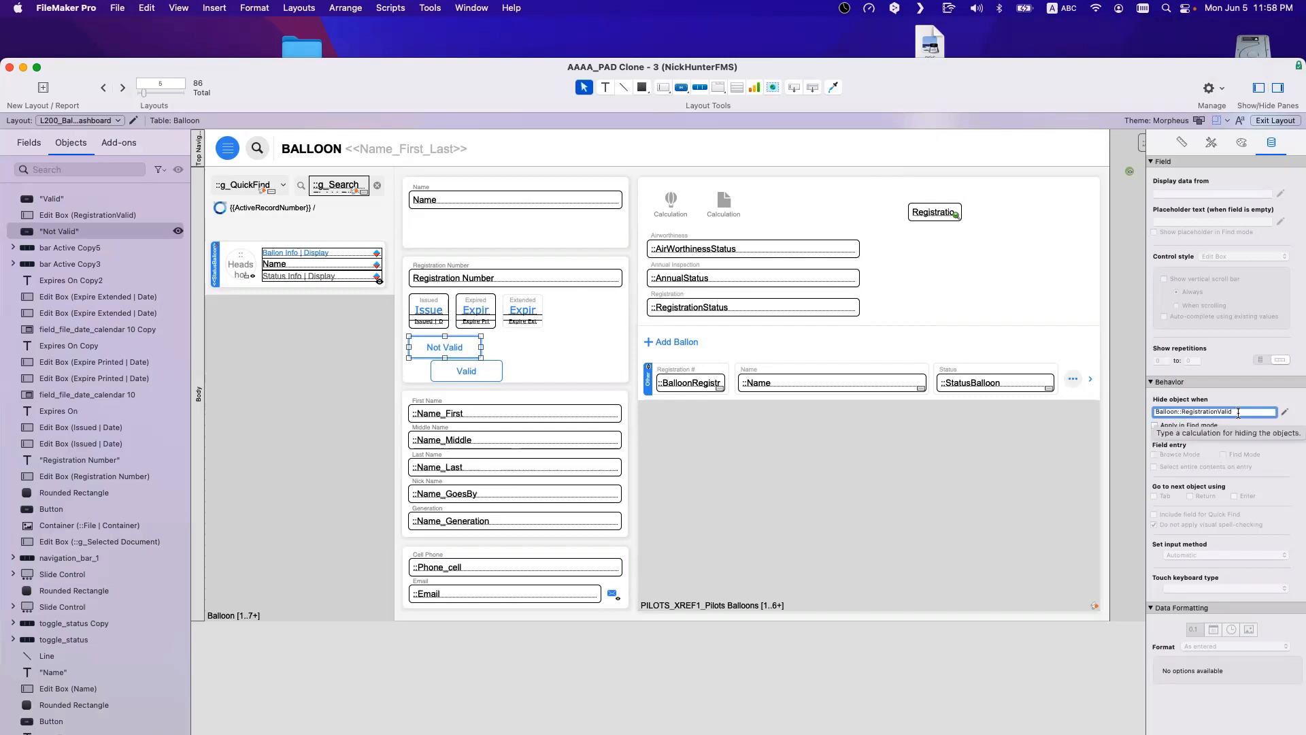
Step: Set the Valid button's hide condition to not Balloon::RegistrationValid
click(457, 377)
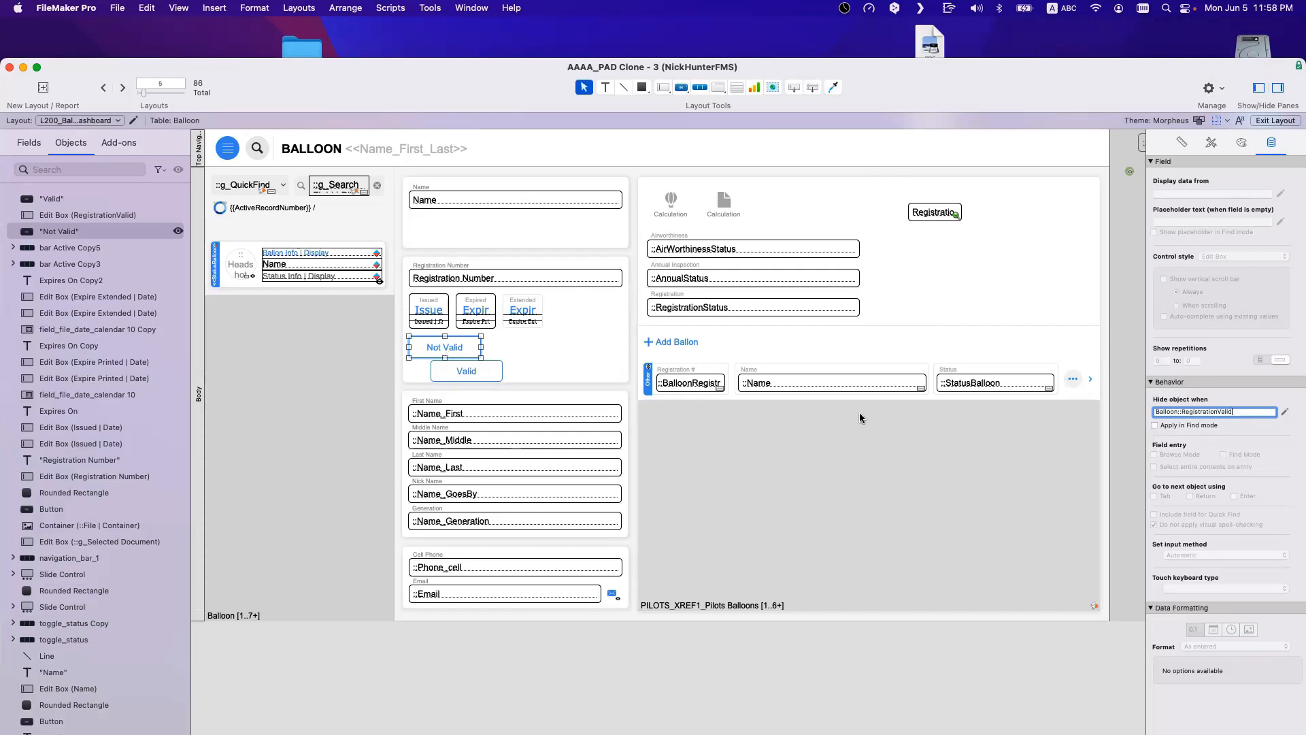
click(1167, 412)
text(not Balloon::RegistrationValid)
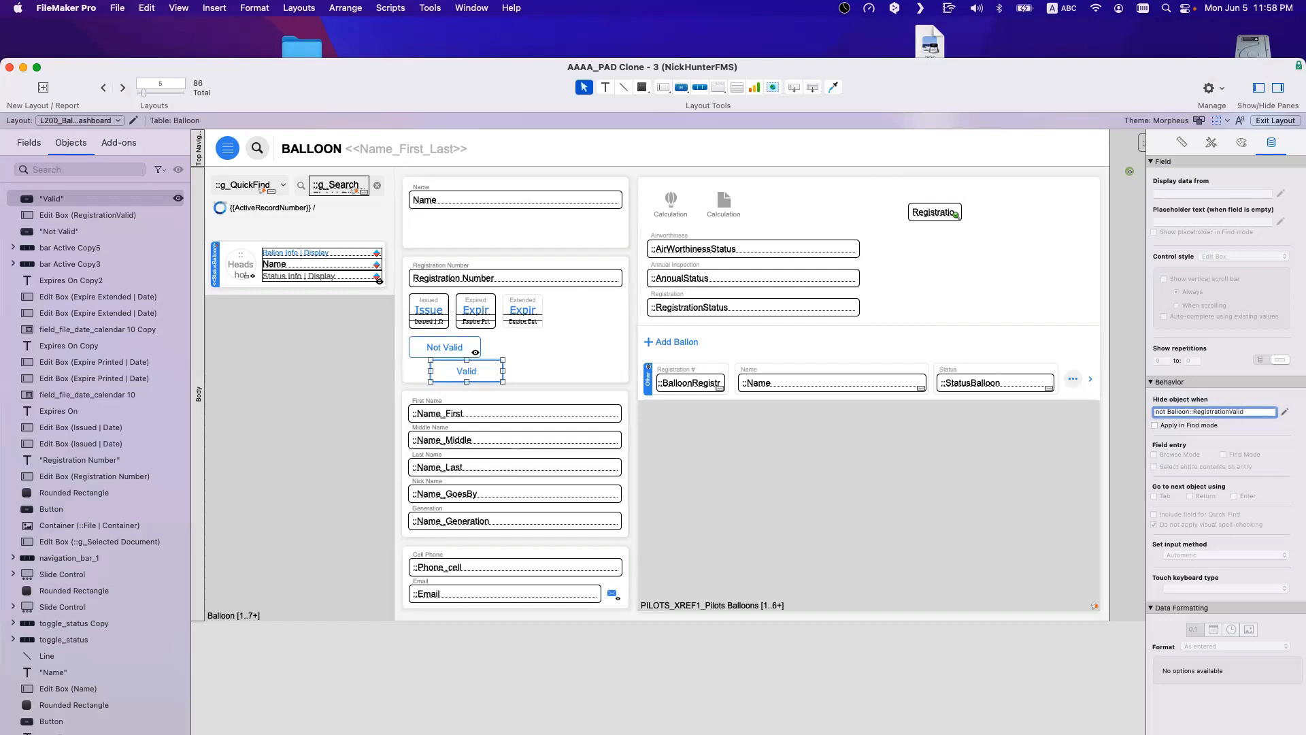
key(Return)
Step: Give the Not Valid button a solid red fill and white text in its normal state
click(454, 350)
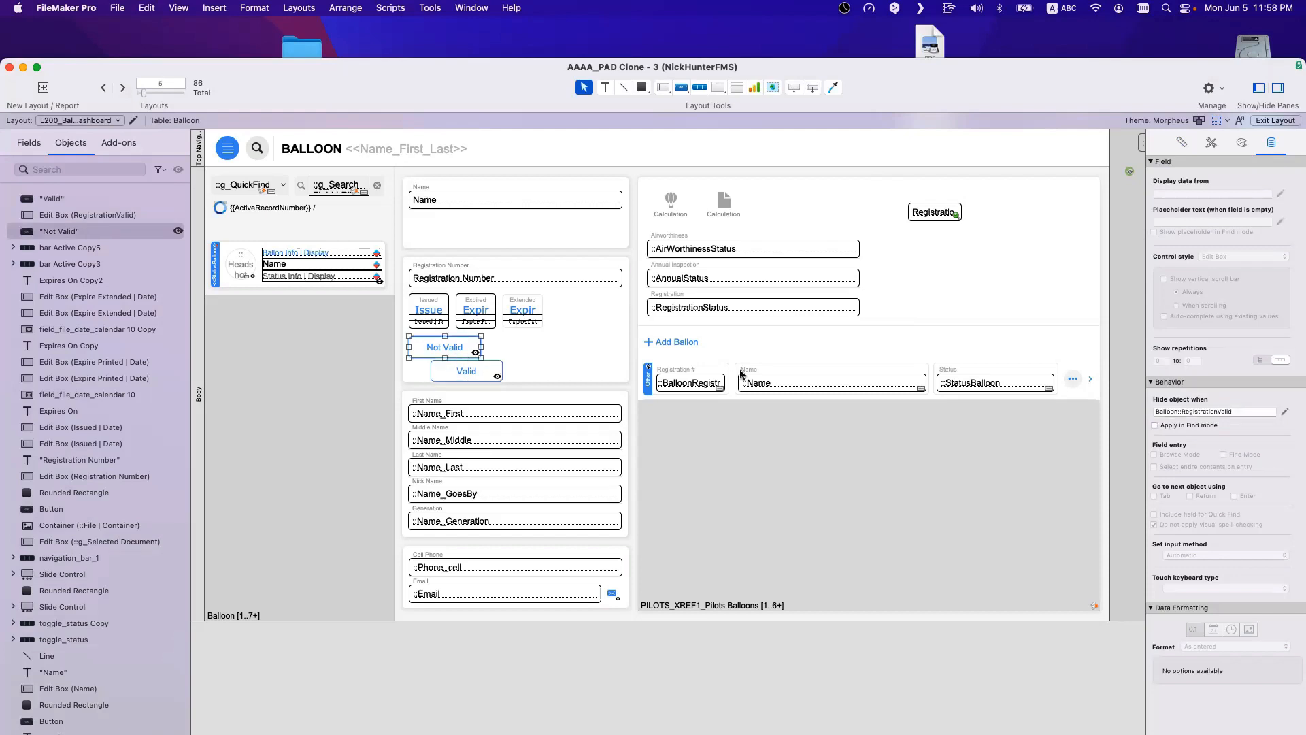
click(1211, 142)
click(1241, 143)
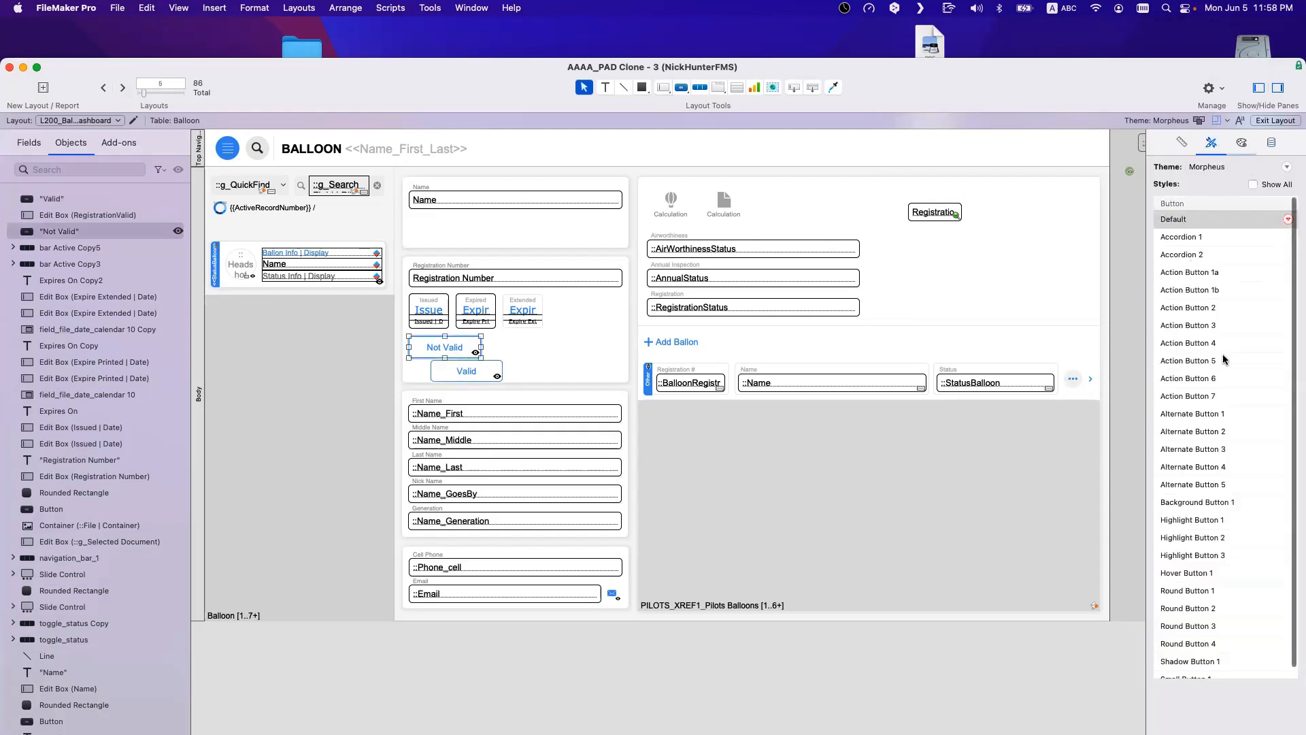
click(1186, 300)
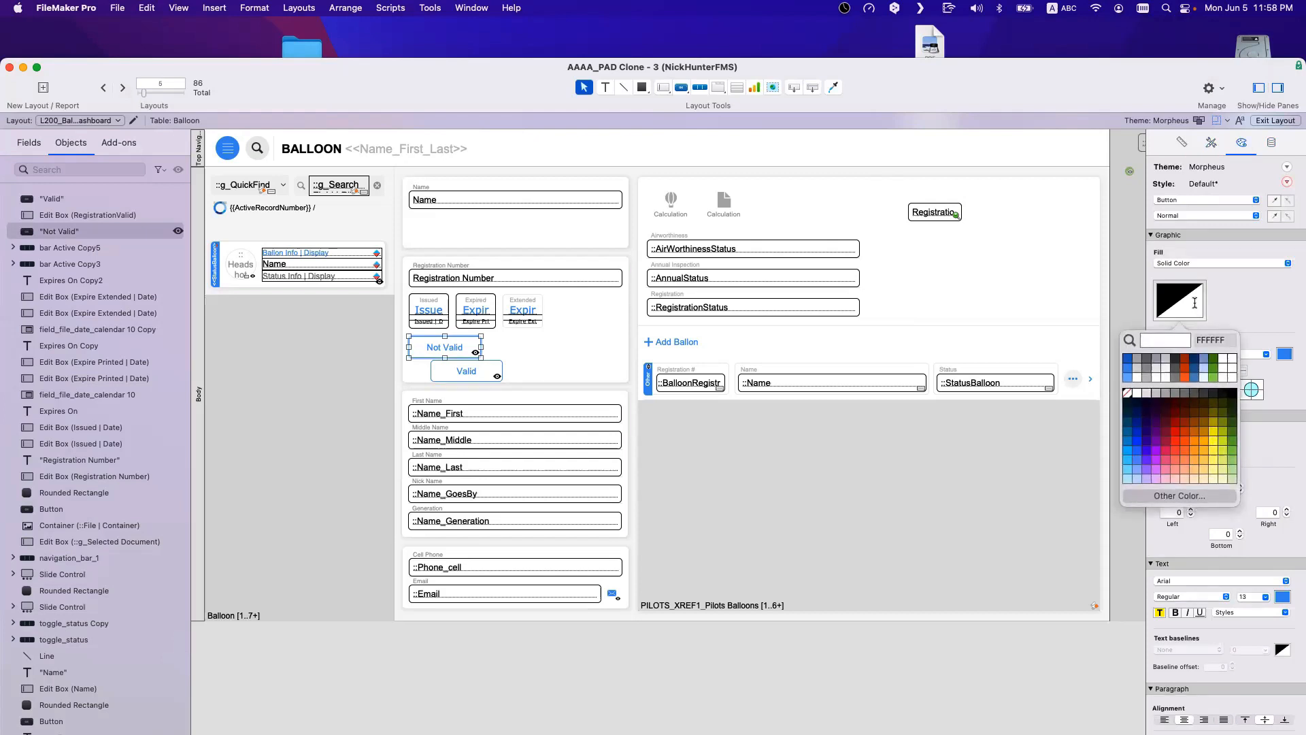
click(1184, 371)
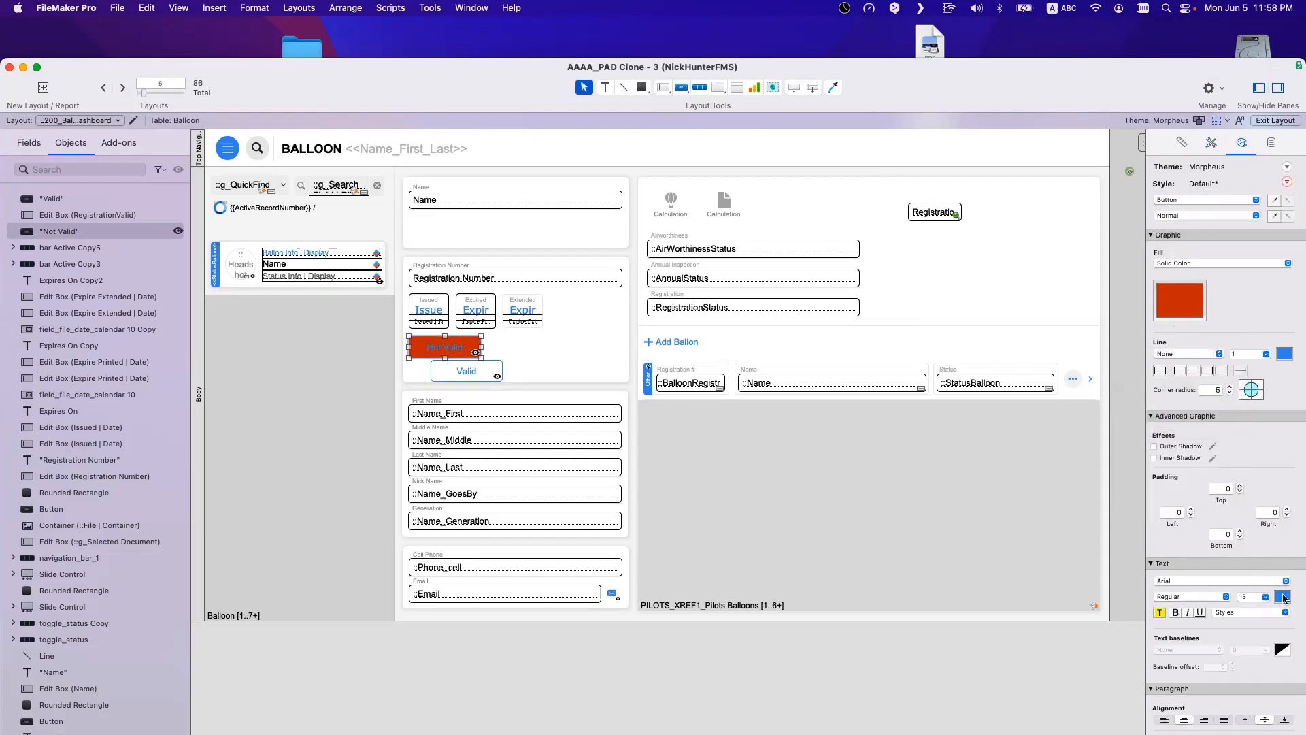
click(1282, 596)
click(1195, 467)
Step: Apply the red fill and white text to the Not Valid button's other states, including Pressed and In Focus
click(1222, 216)
click(1224, 228)
click(1230, 215)
click(1230, 228)
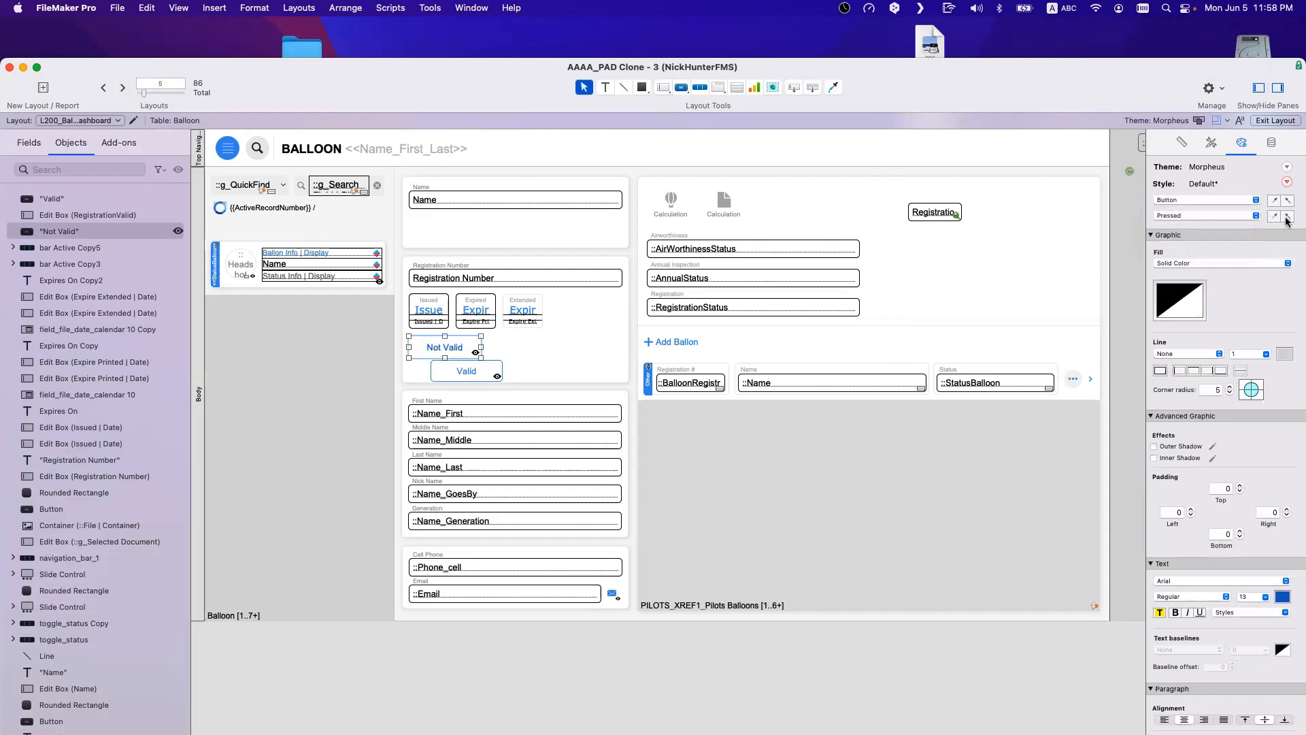
click(1243, 212)
click(1245, 227)
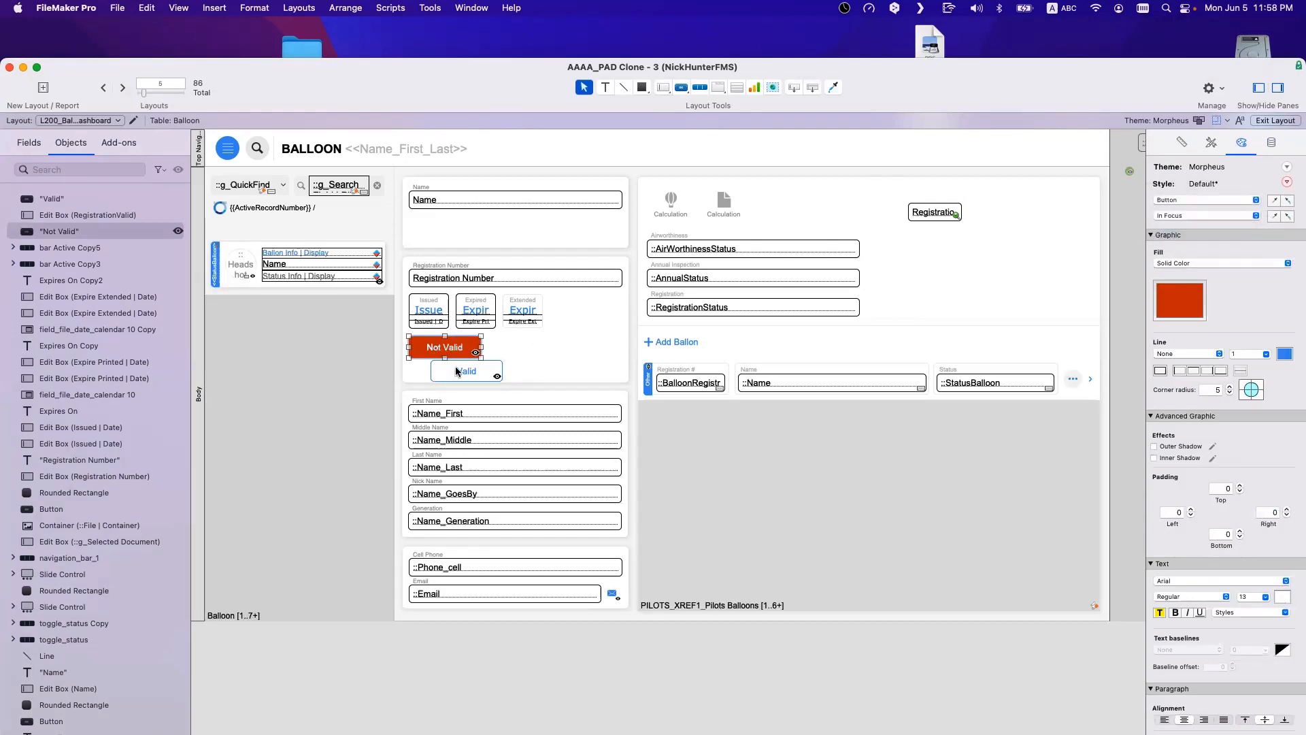
Step: Copy the Not Valid button's style to the Valid button and change its normal-state fill to solid green
click(458, 372)
click(1212, 144)
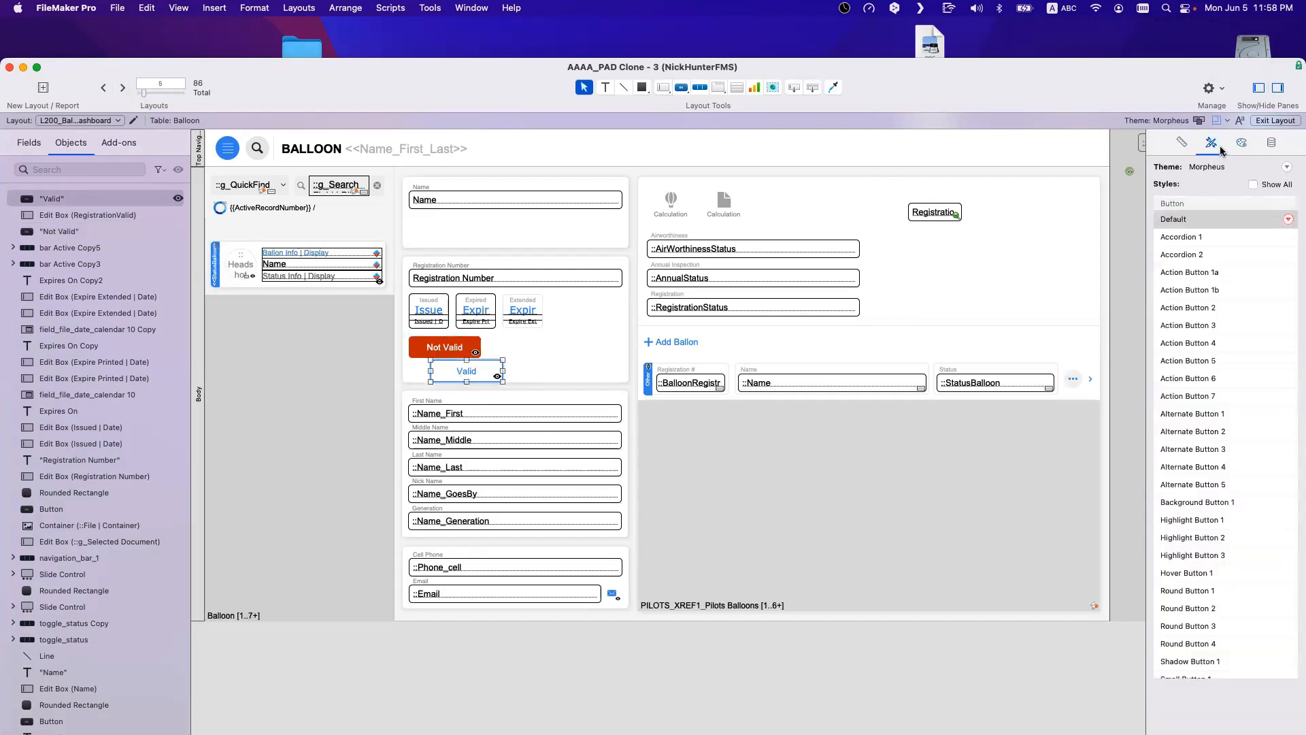
click(1236, 146)
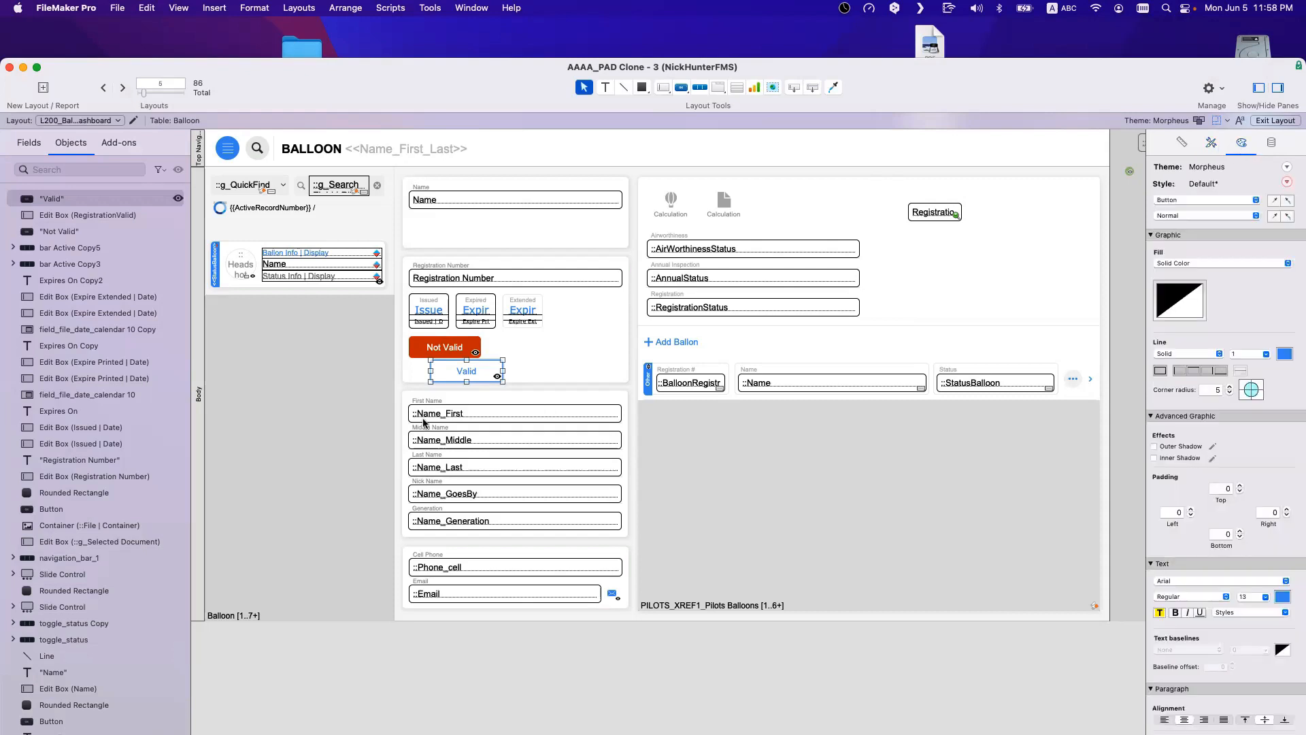
click(441, 352)
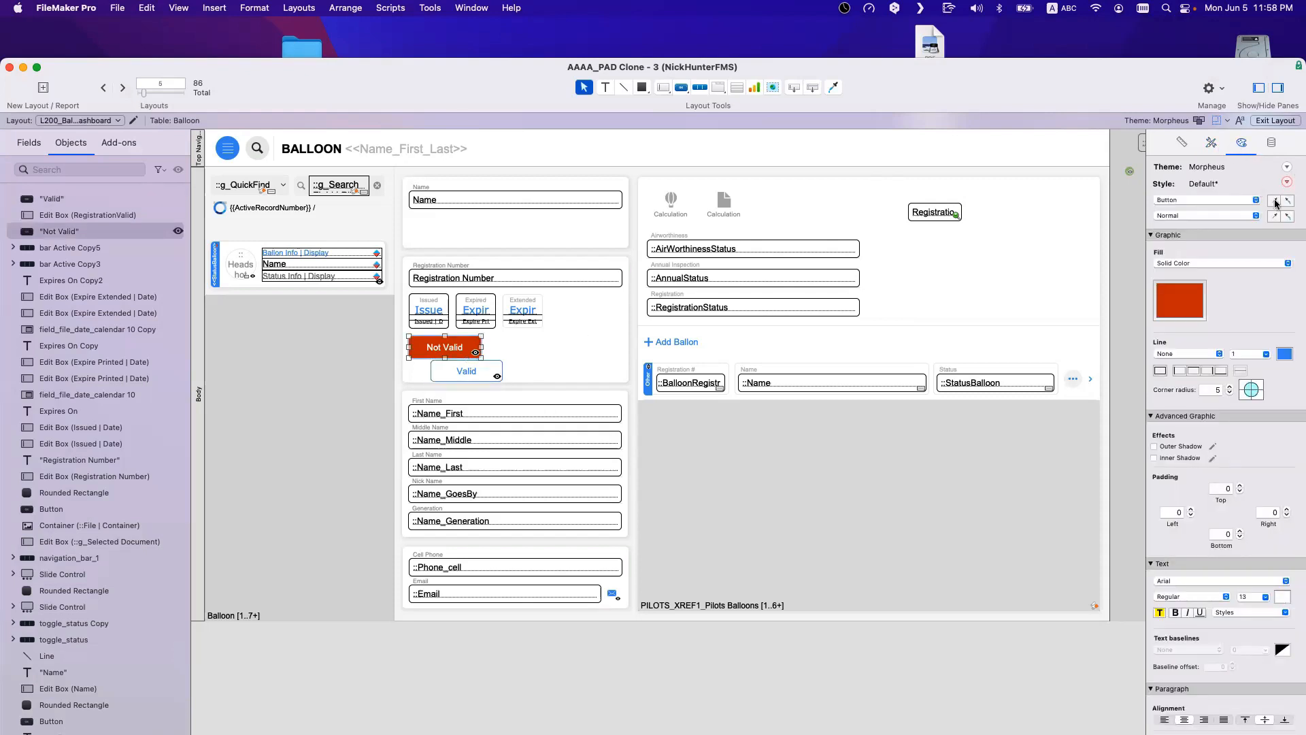
click(485, 374)
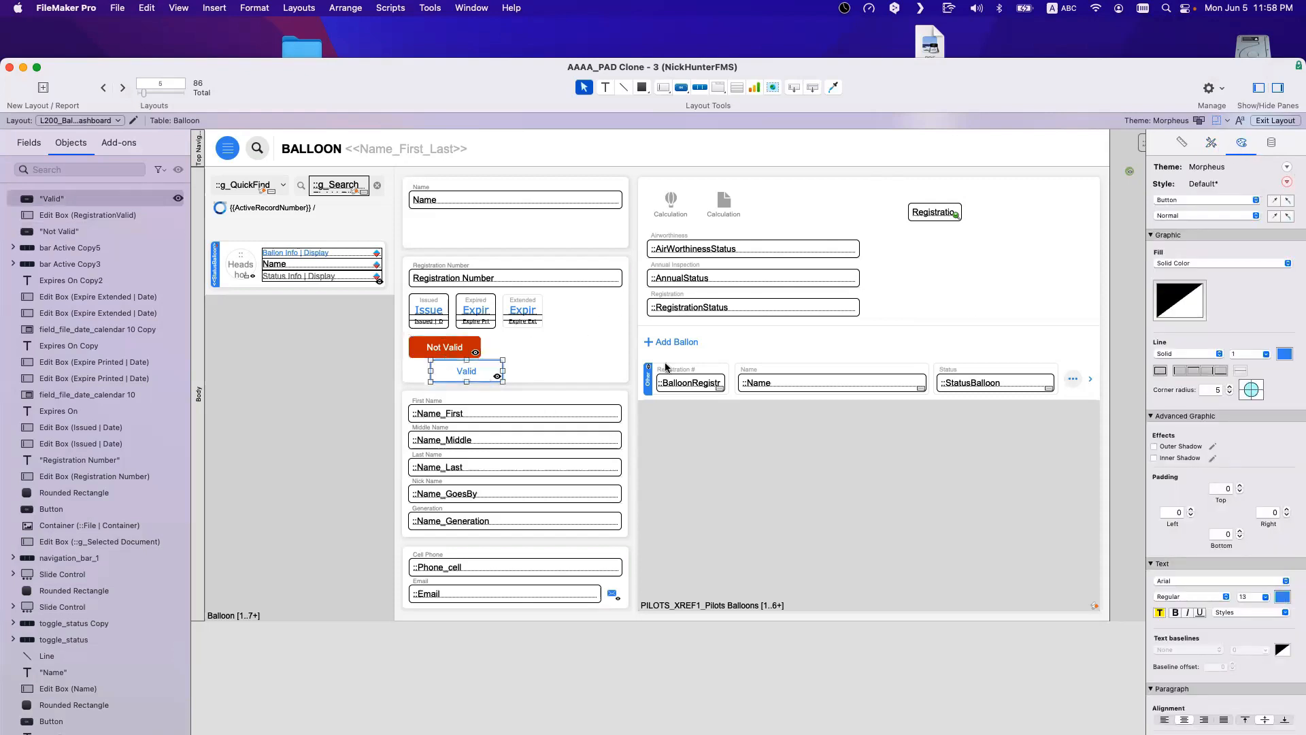
click(1288, 200)
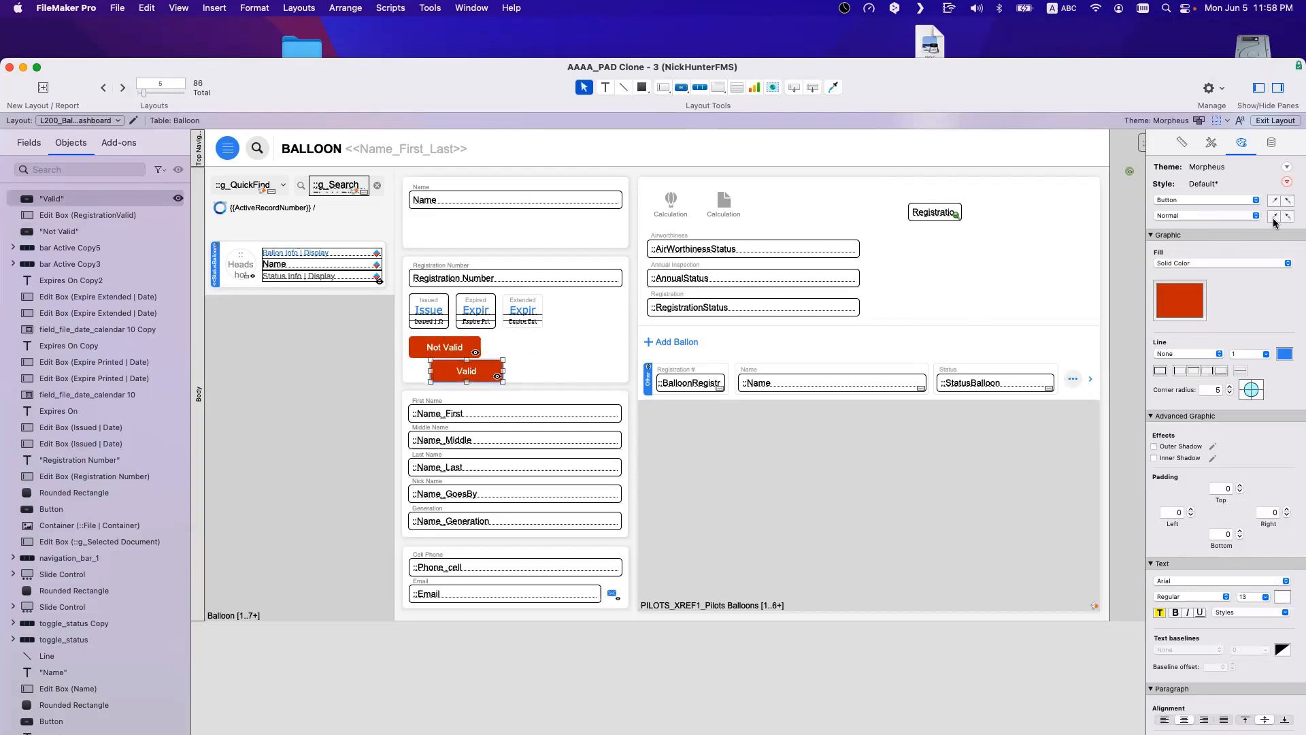
click(1190, 300)
click(1211, 370)
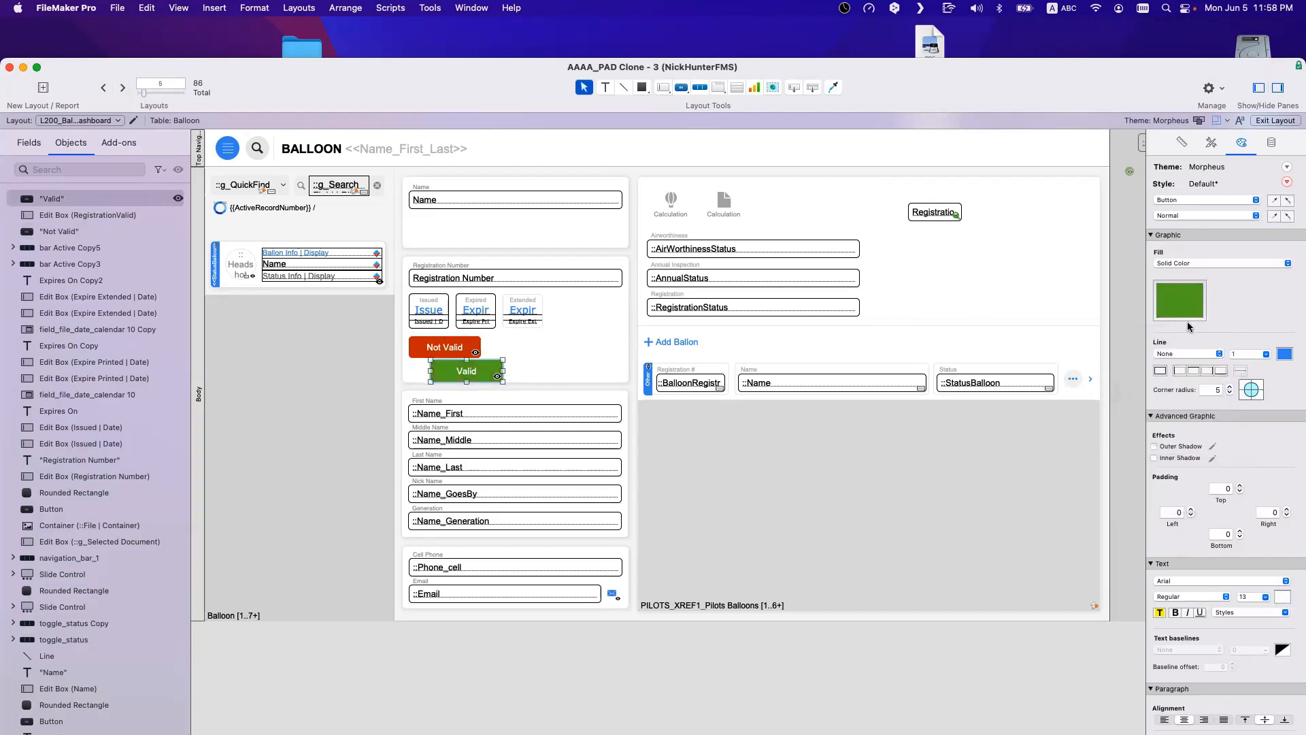
Step: Apply the green fill and white text to the Valid button's Hover, Pressed and In Focus states
click(1247, 215)
click(1237, 226)
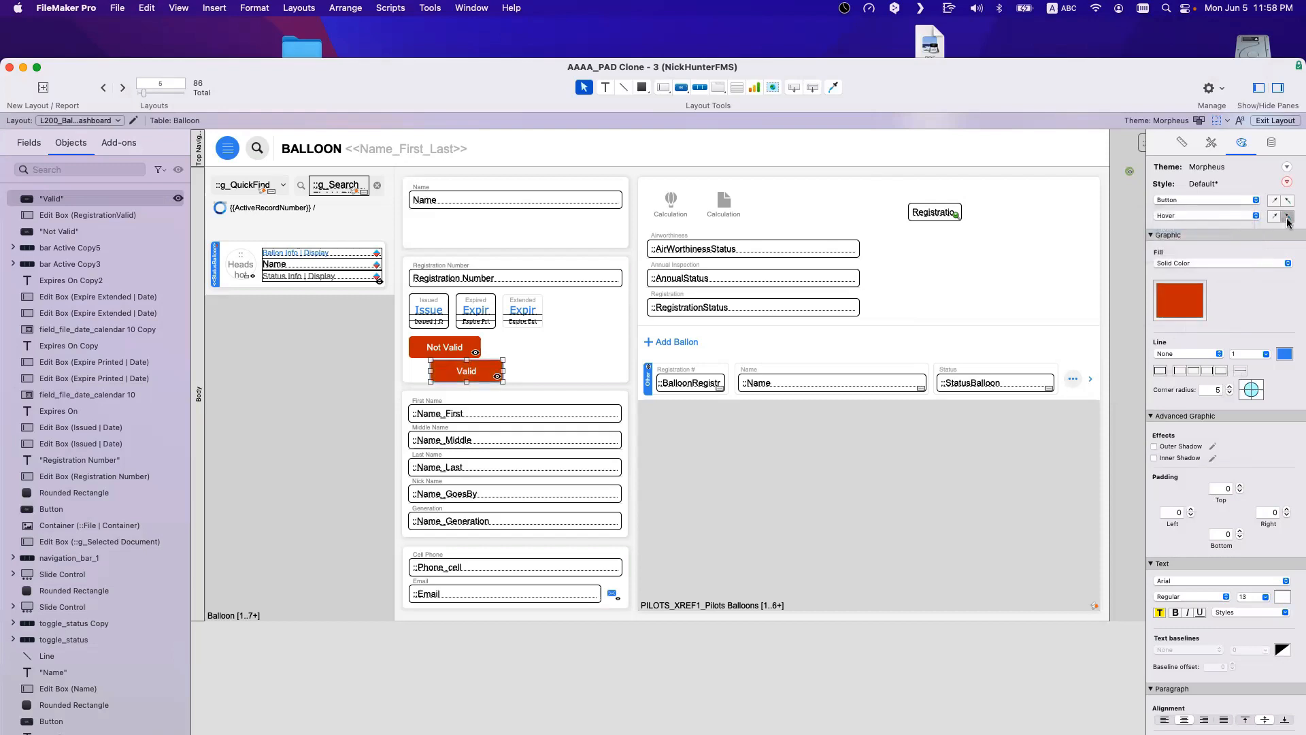
click(1229, 216)
click(1247, 228)
click(1286, 218)
click(1235, 217)
click(1240, 228)
click(1287, 219)
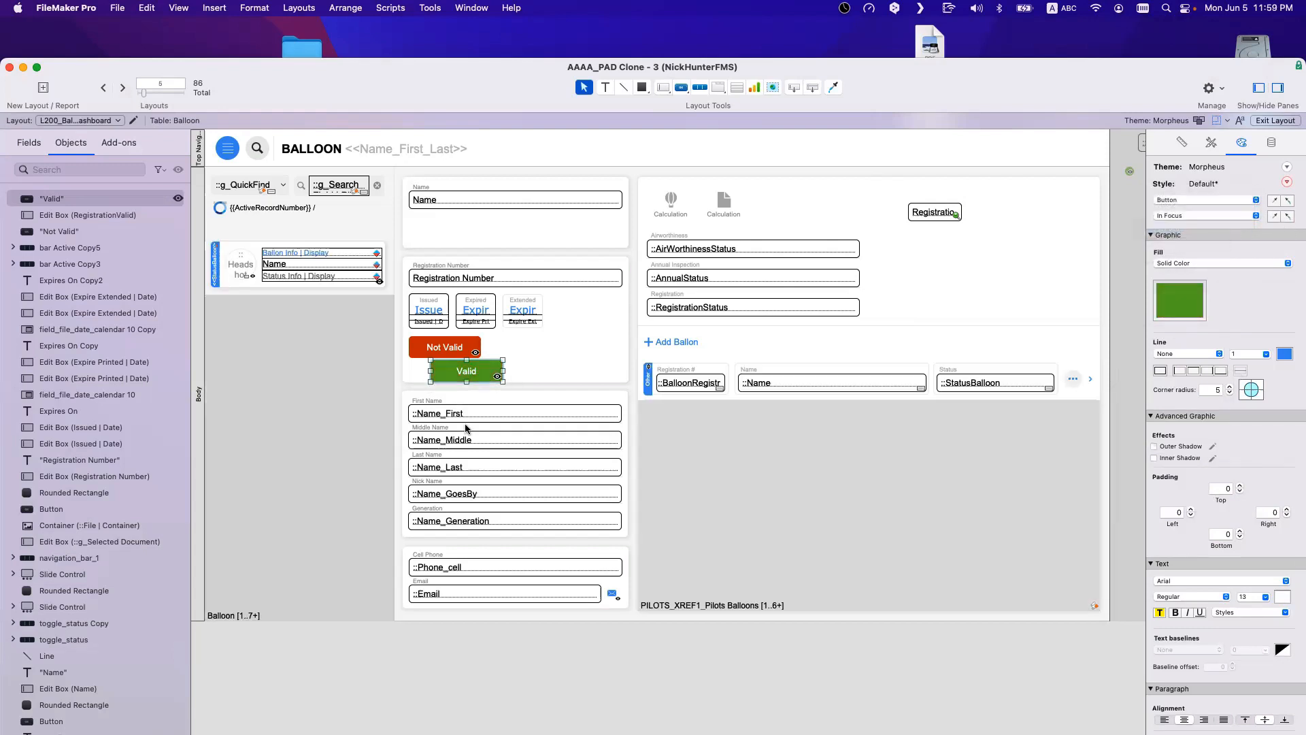
Step: Stack the Valid button exactly over the Not Valid button and preview the card in Browse mode
click(465, 427)
click(482, 372)
drag(487, 373, 461, 348)
click(474, 414)
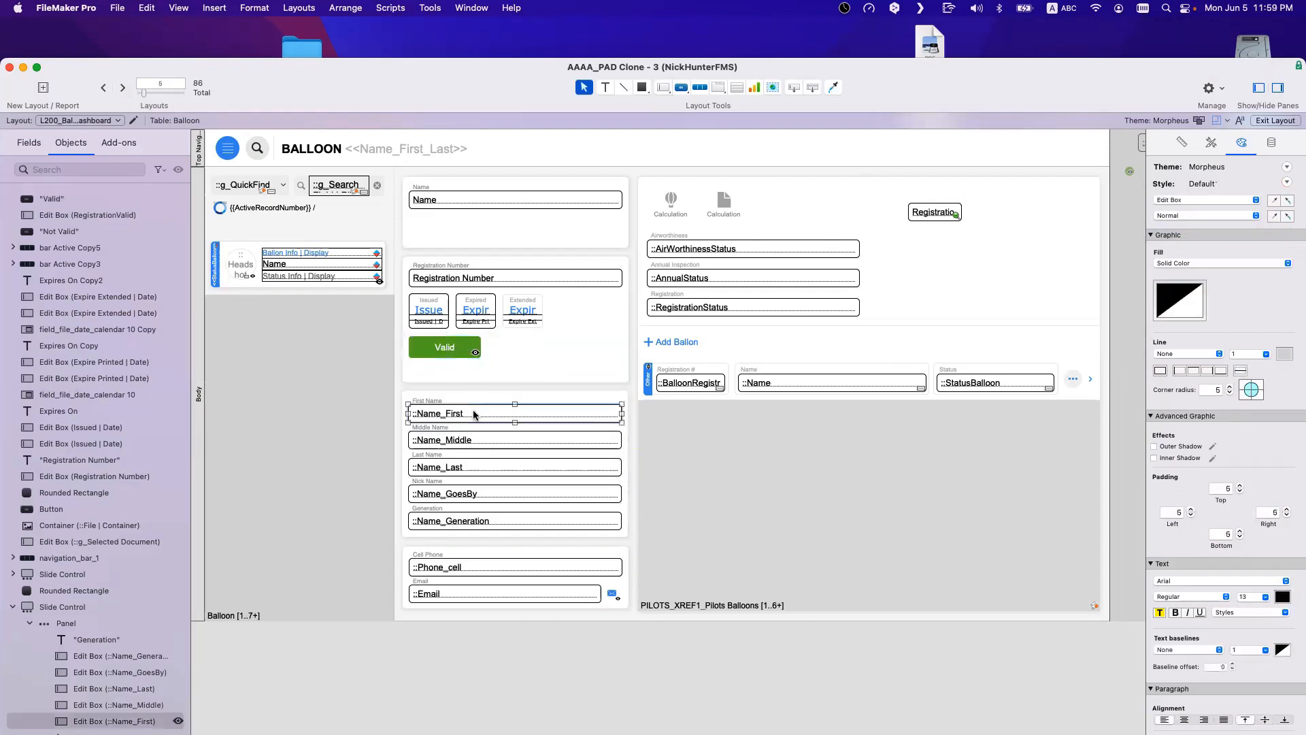
key(super+b)
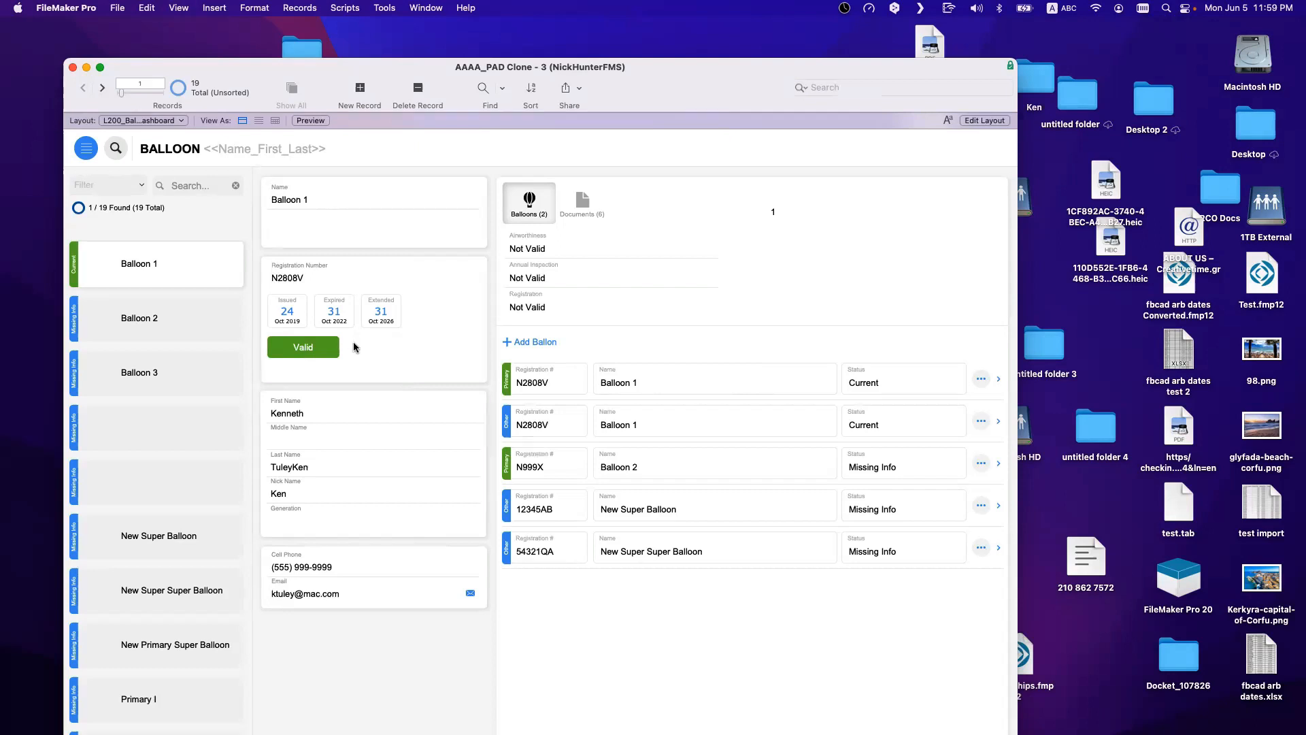
key(super+l)
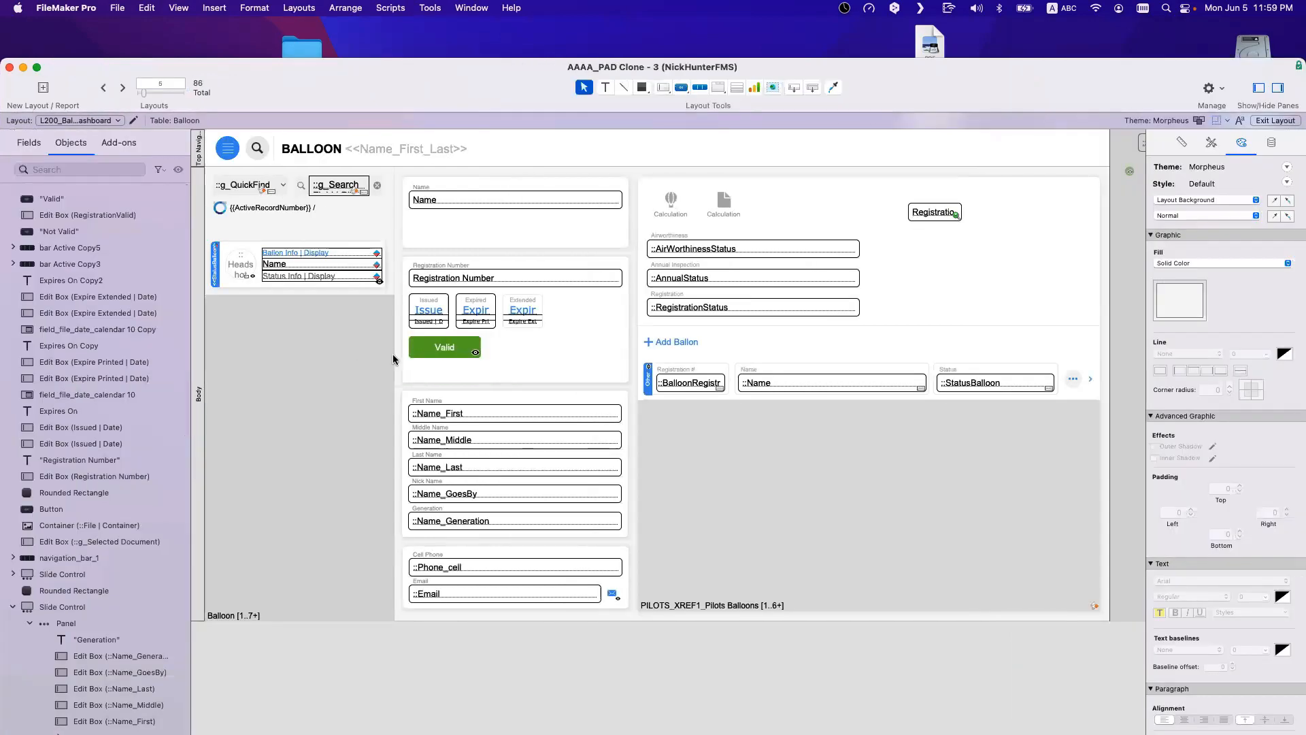
Step: Add a checkmark icon after the Valid button's label and fill the icon white
click(431, 353)
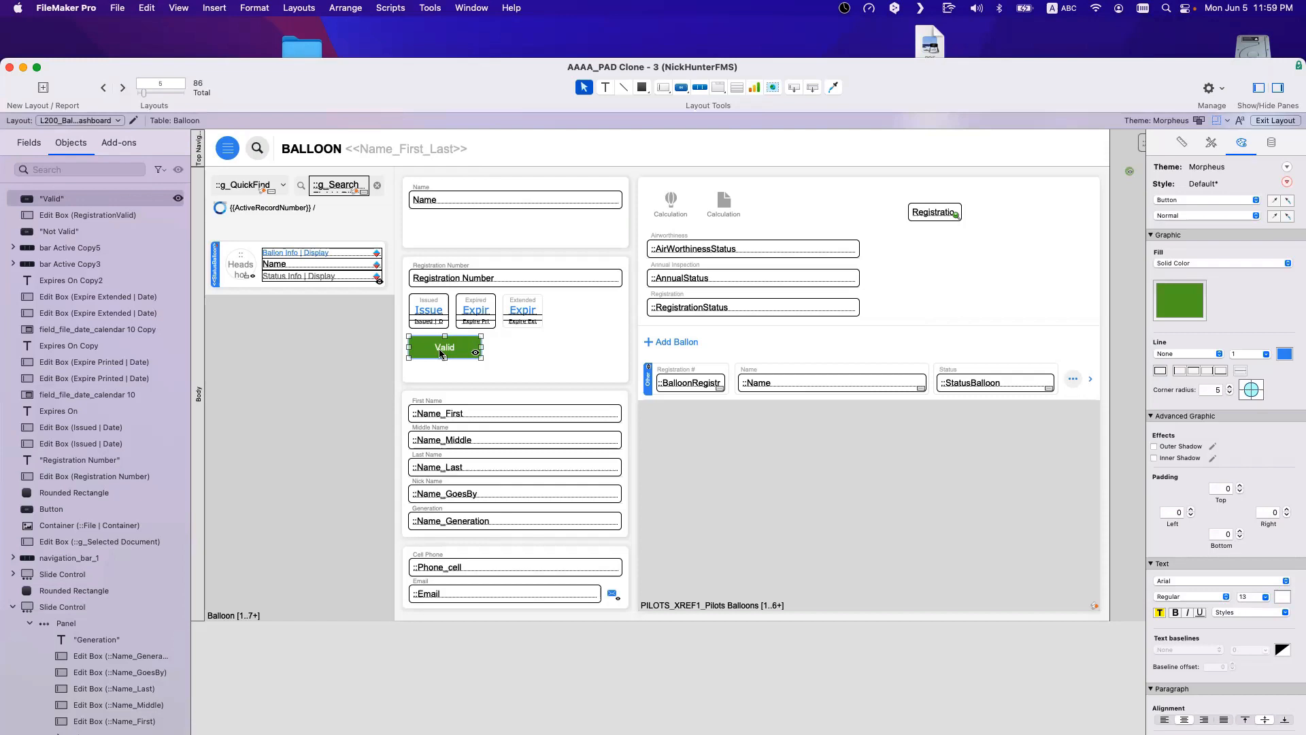
double_click(440, 353)
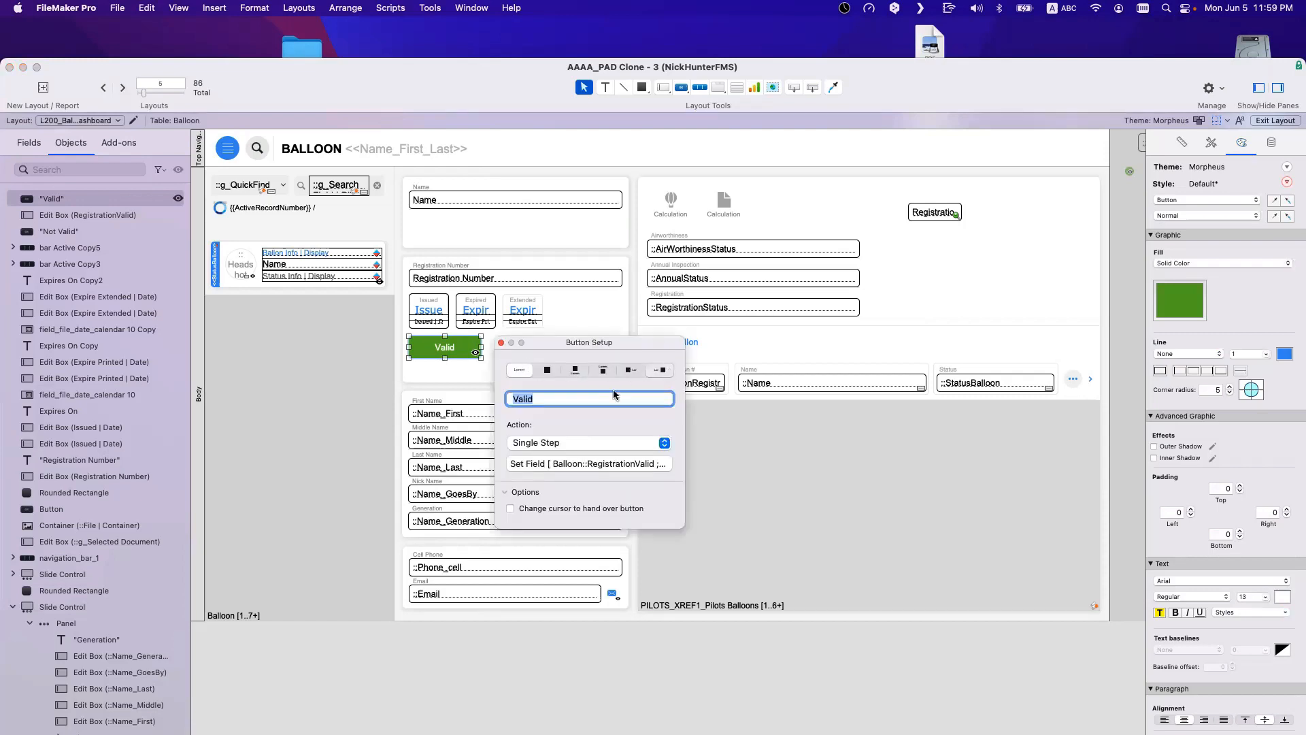
click(518, 427)
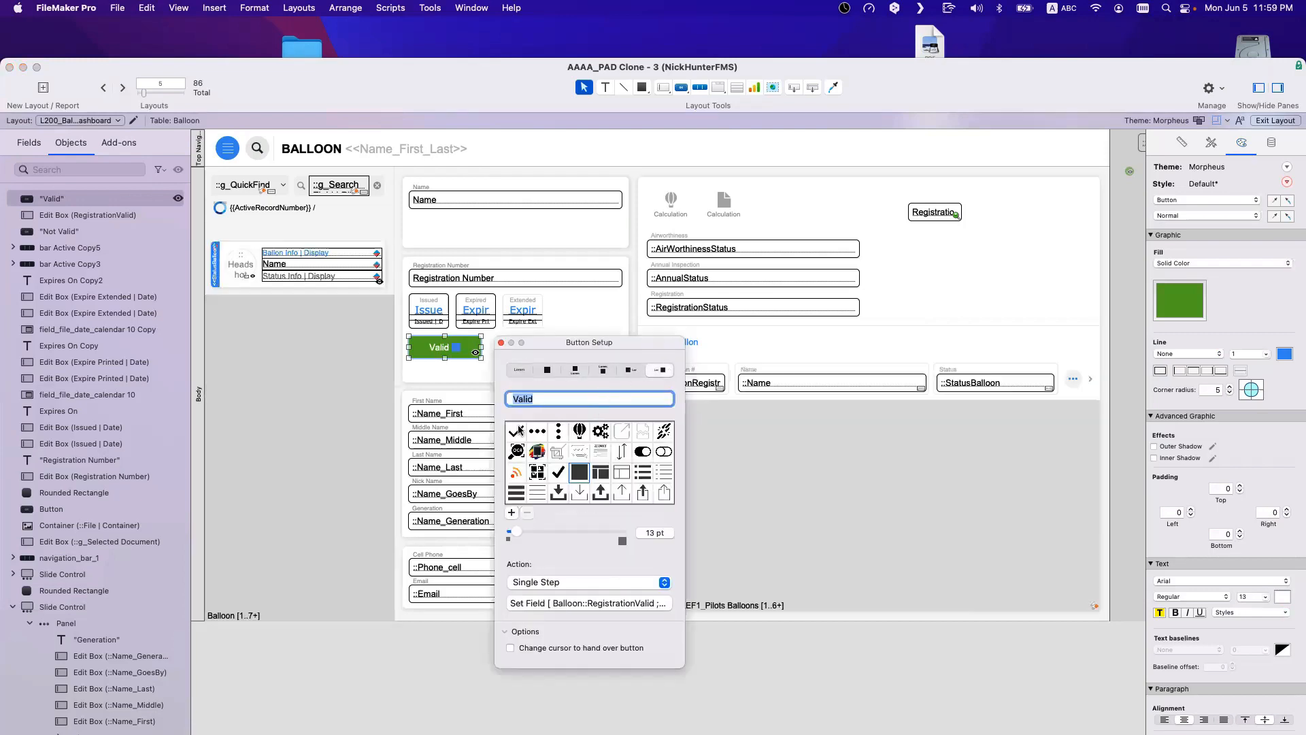
click(502, 344)
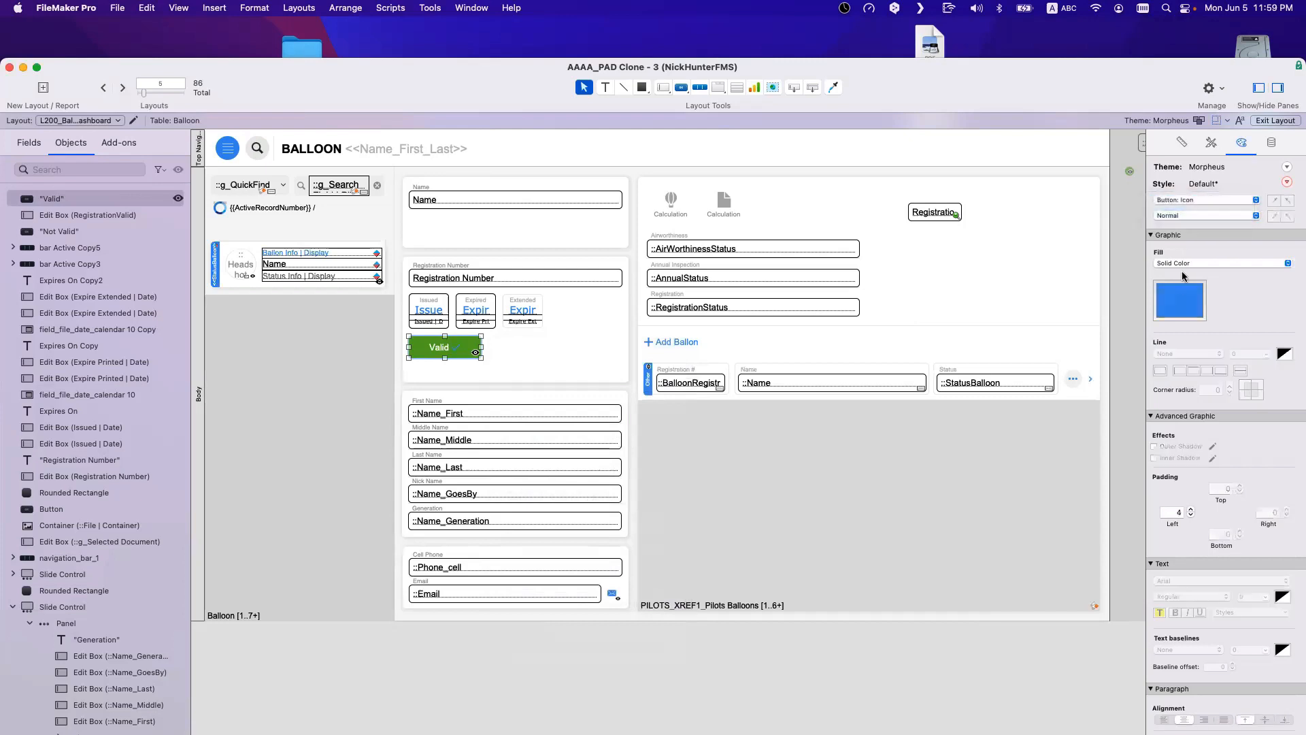
click(1179, 299)
click(1134, 392)
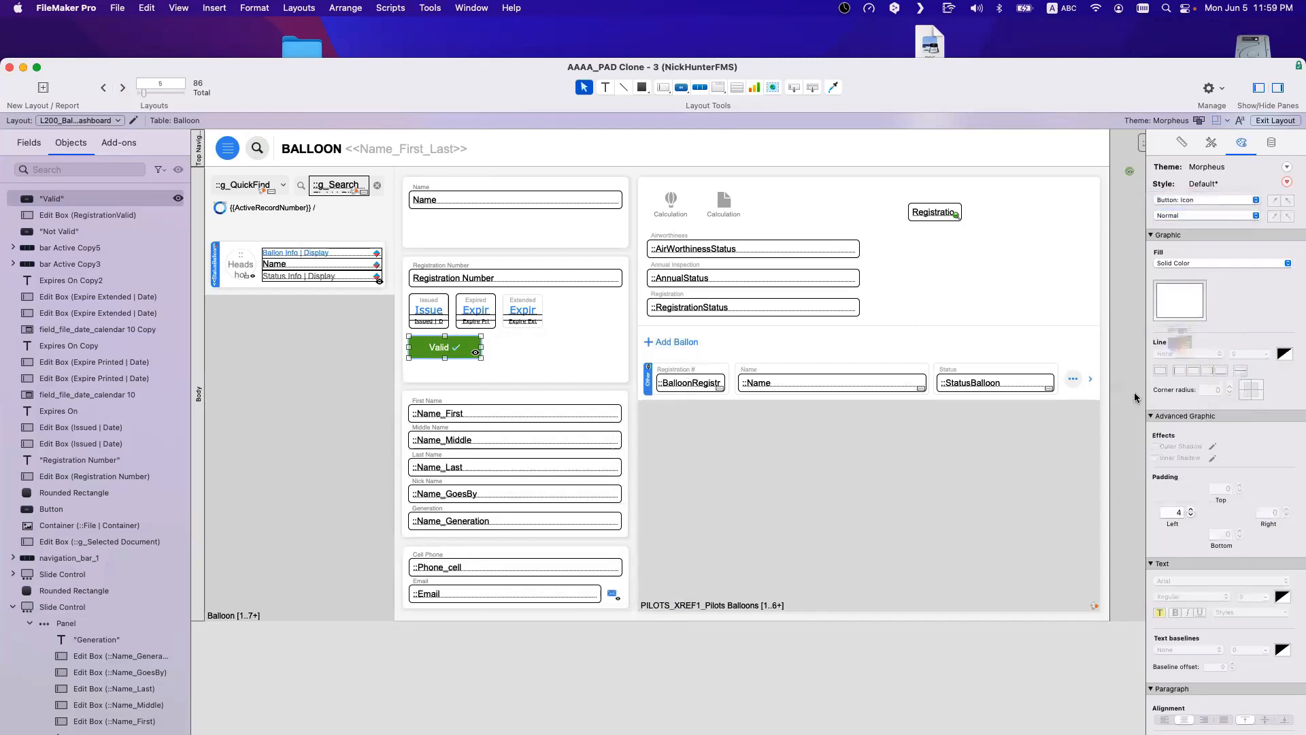
Step: Apply the Valid button's normal-state style with the white checkmark to its Hover, Pressed and In Focus states
click(1190, 200)
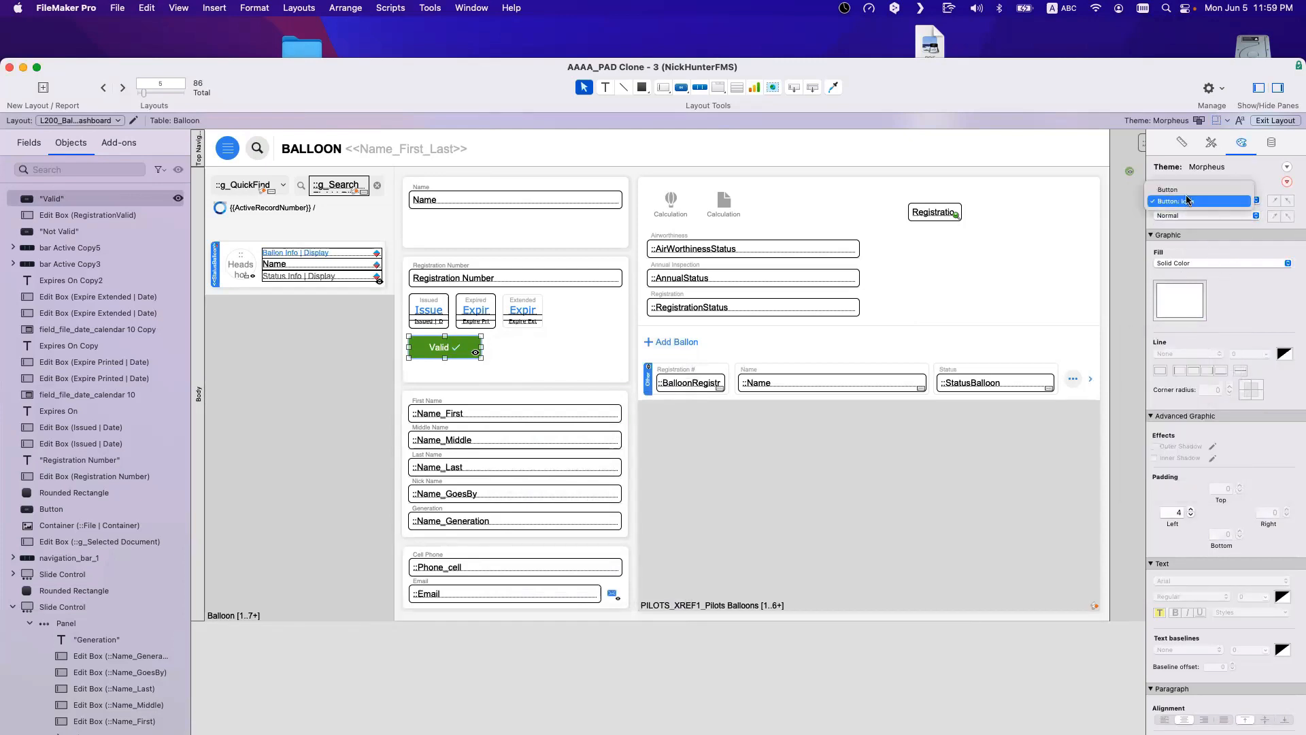
click(1184, 190)
click(1256, 216)
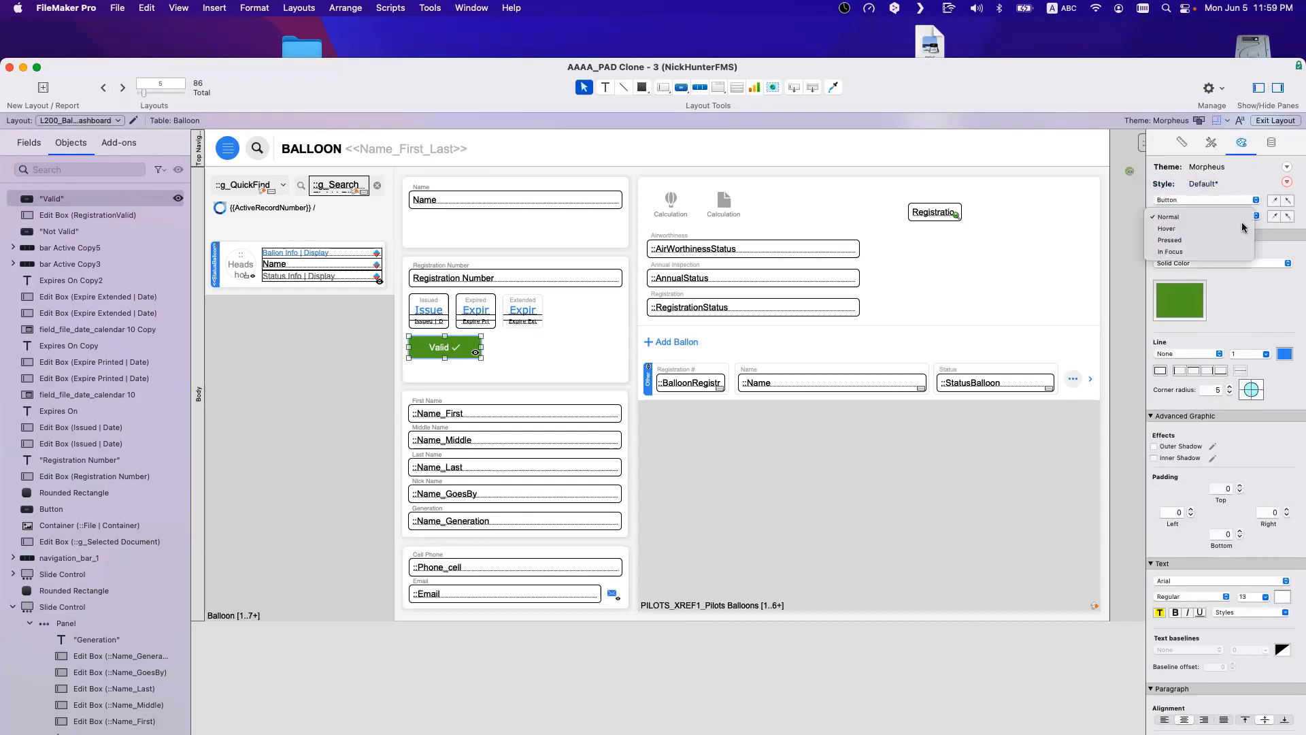
click(1243, 226)
click(1246, 215)
click(1244, 228)
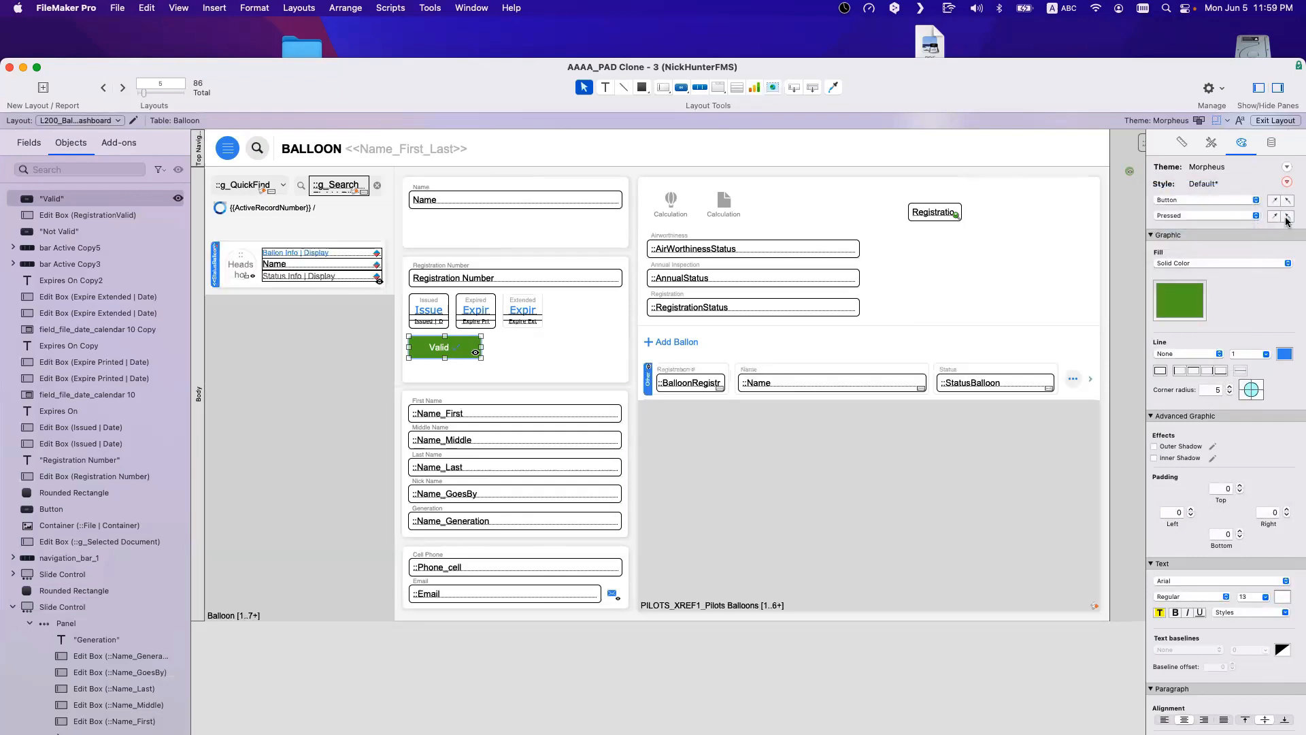
click(1286, 217)
click(1231, 216)
click(1232, 227)
click(639, 385)
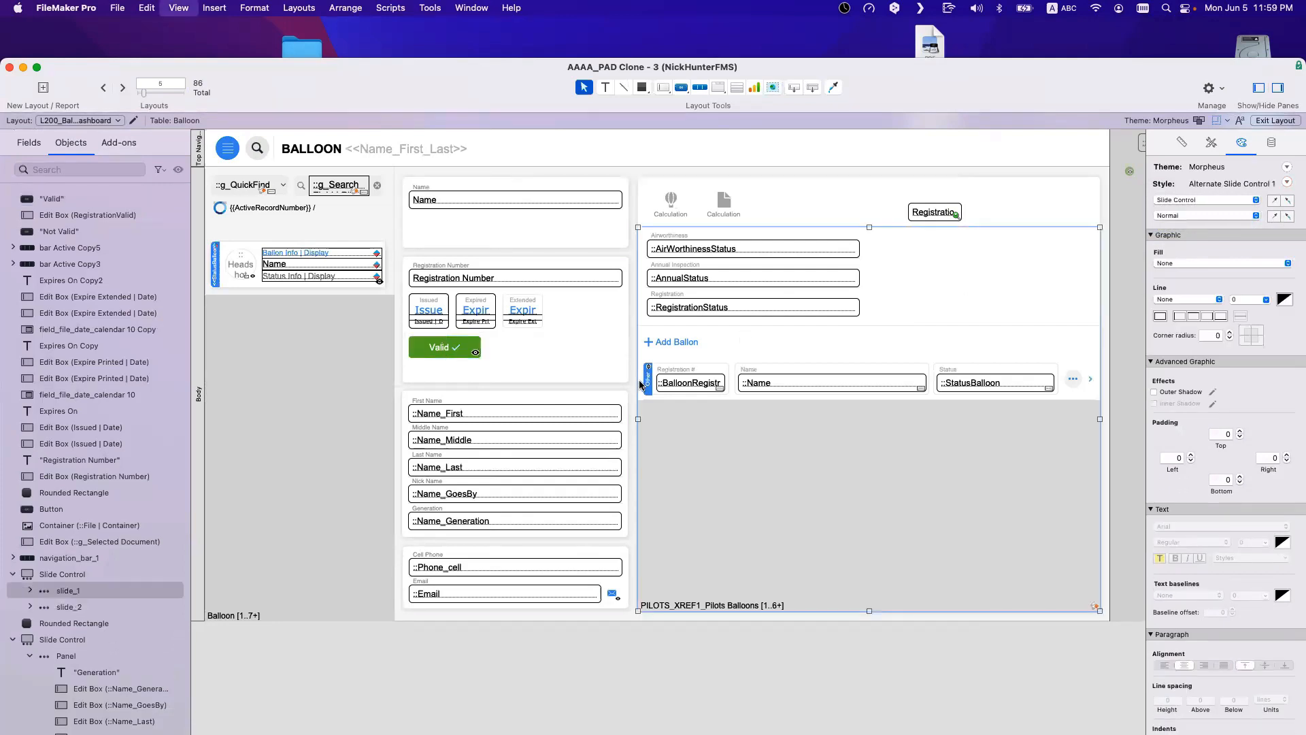
Step: Test toggling the registration between Valid and Not Valid on the Balloon 1 record in Browse mode
key(super+b)
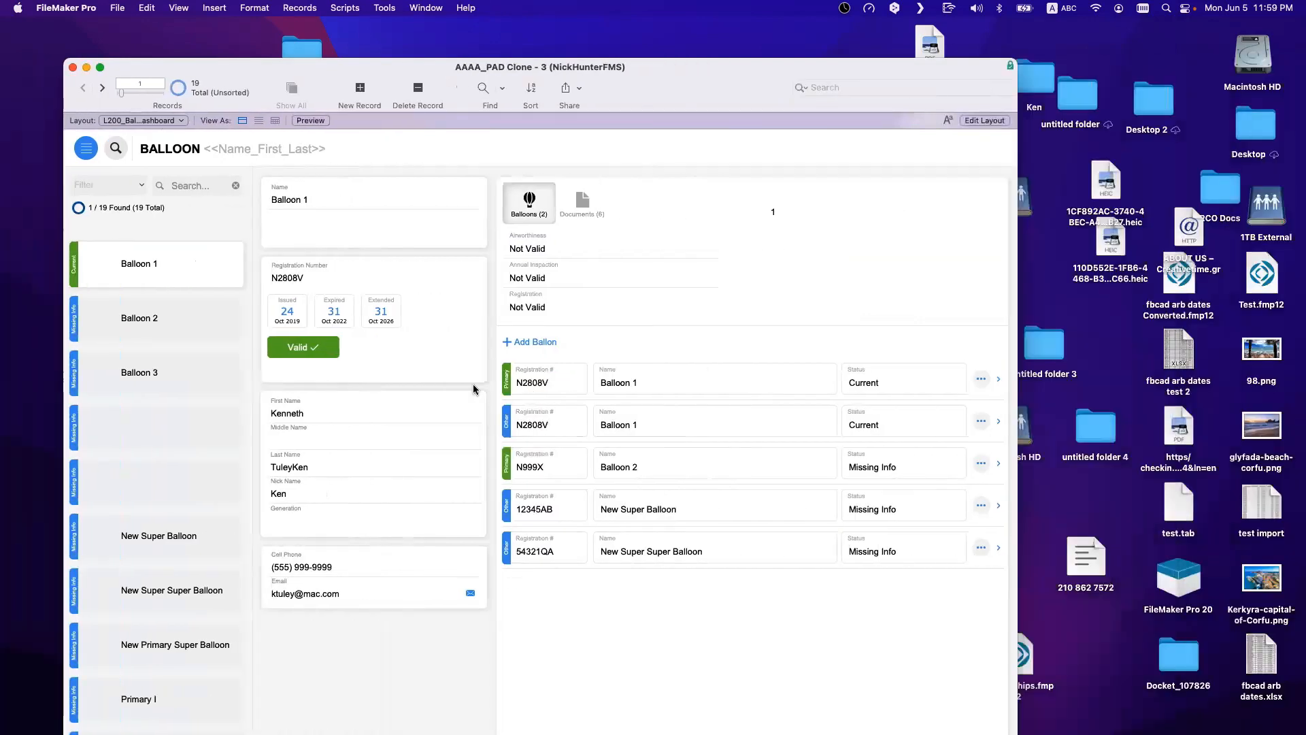
click(306, 351)
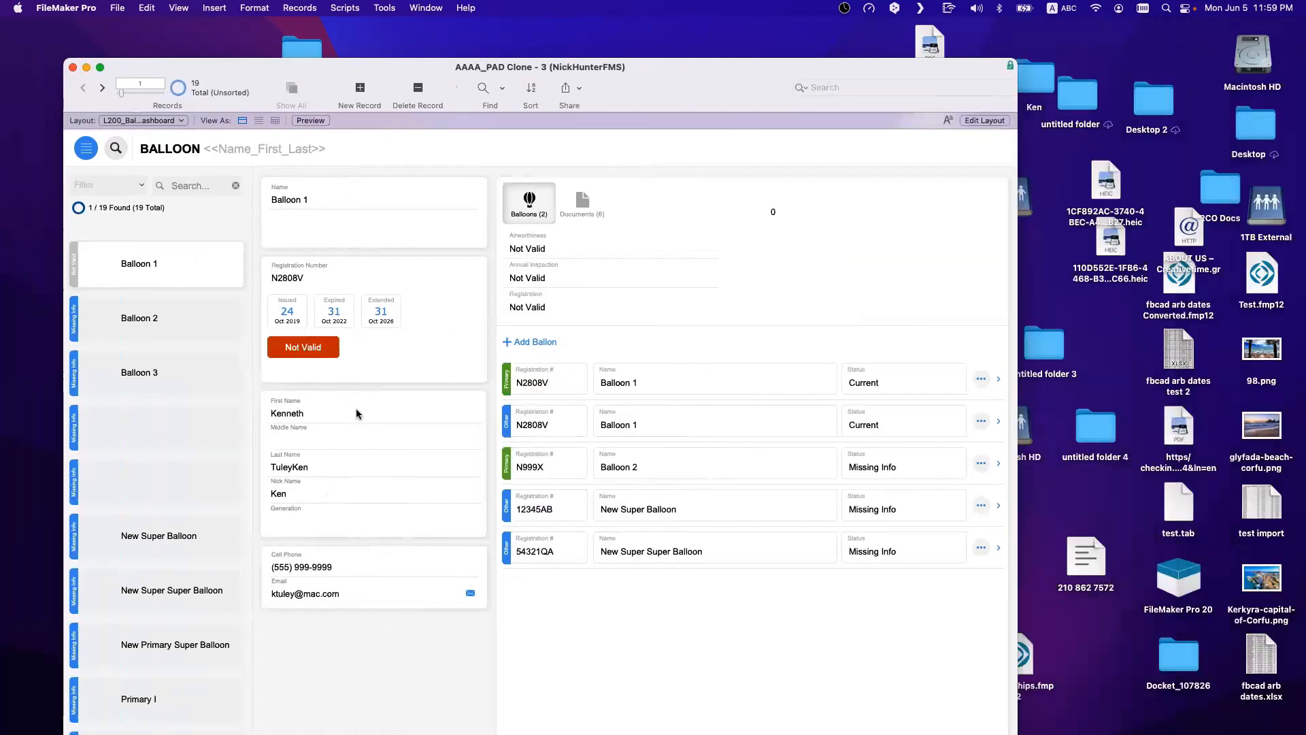
click(328, 355)
click(327, 355)
click(328, 355)
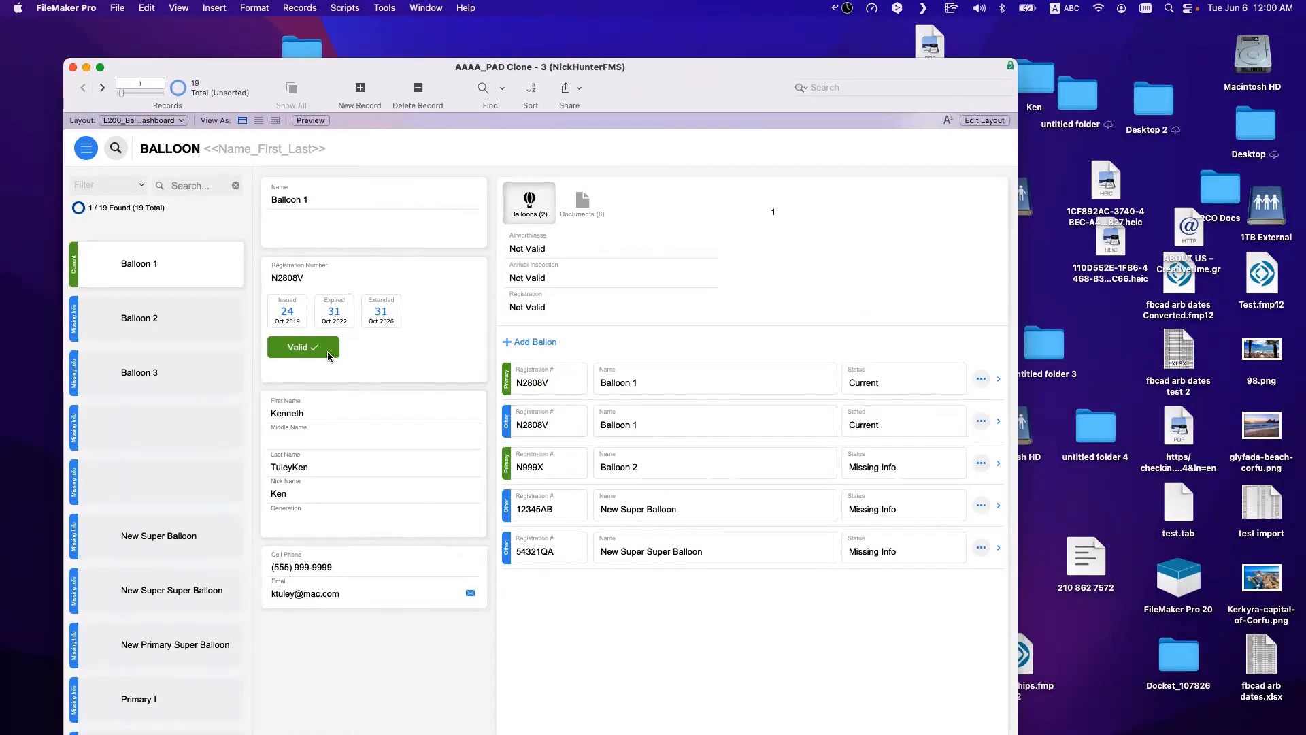
click(328, 356)
click(328, 355)
Step: Return to Layout mode and examine the Not Valid/Valid and Not Extended/Extended button bars parked outside the layout
key(super+l)
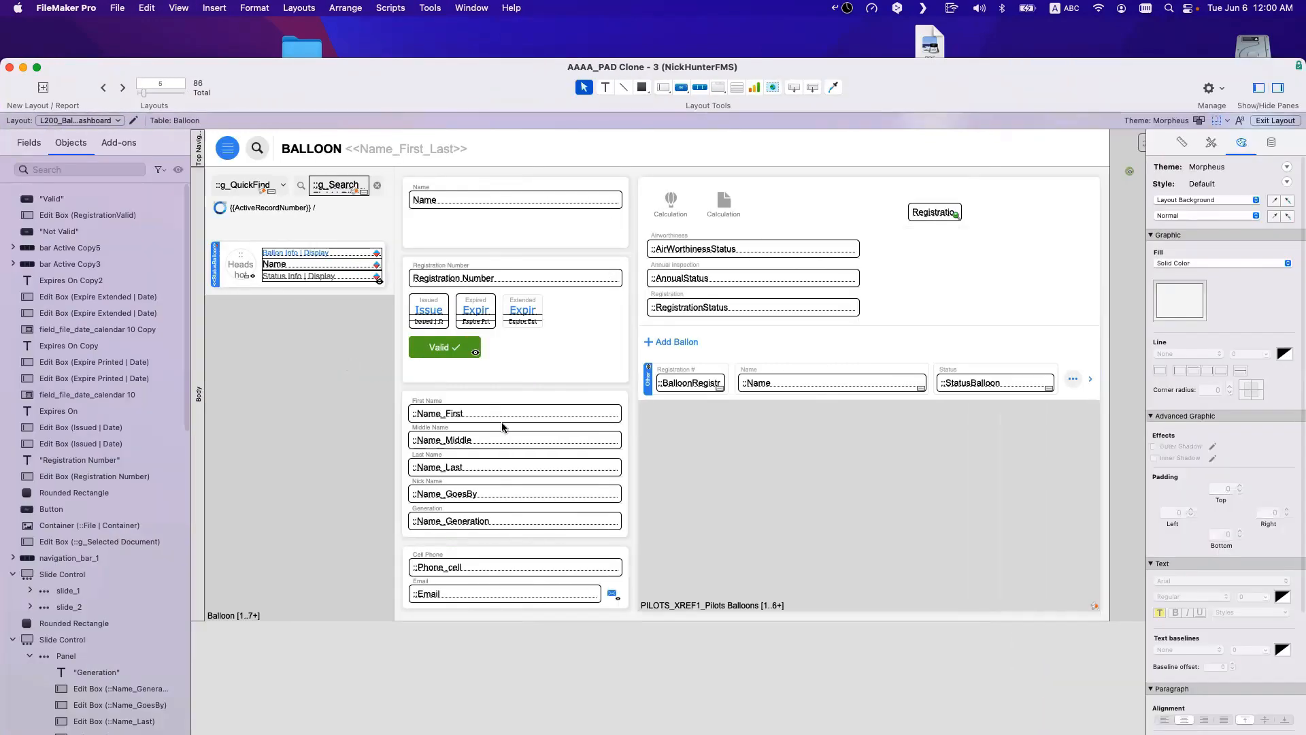
scroll(563, 445, right, 10)
scroll(565, 448, right, 2)
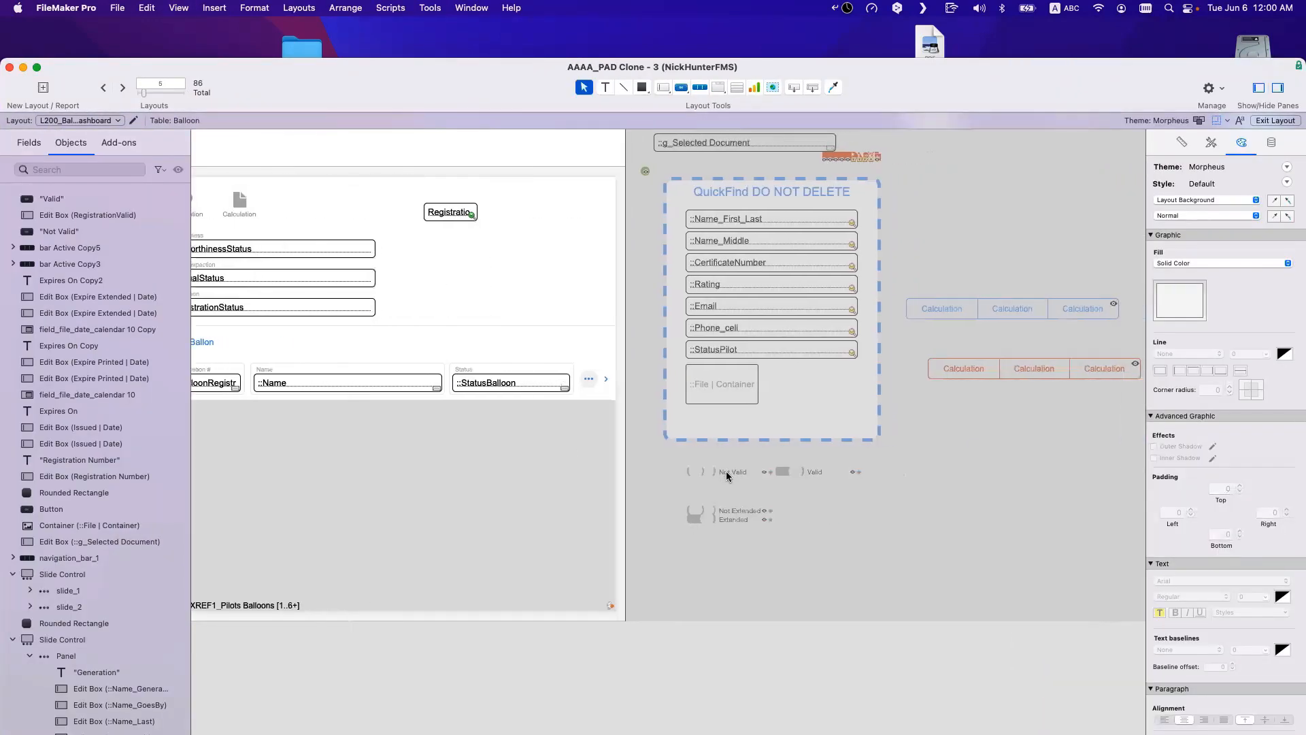
click(726, 472)
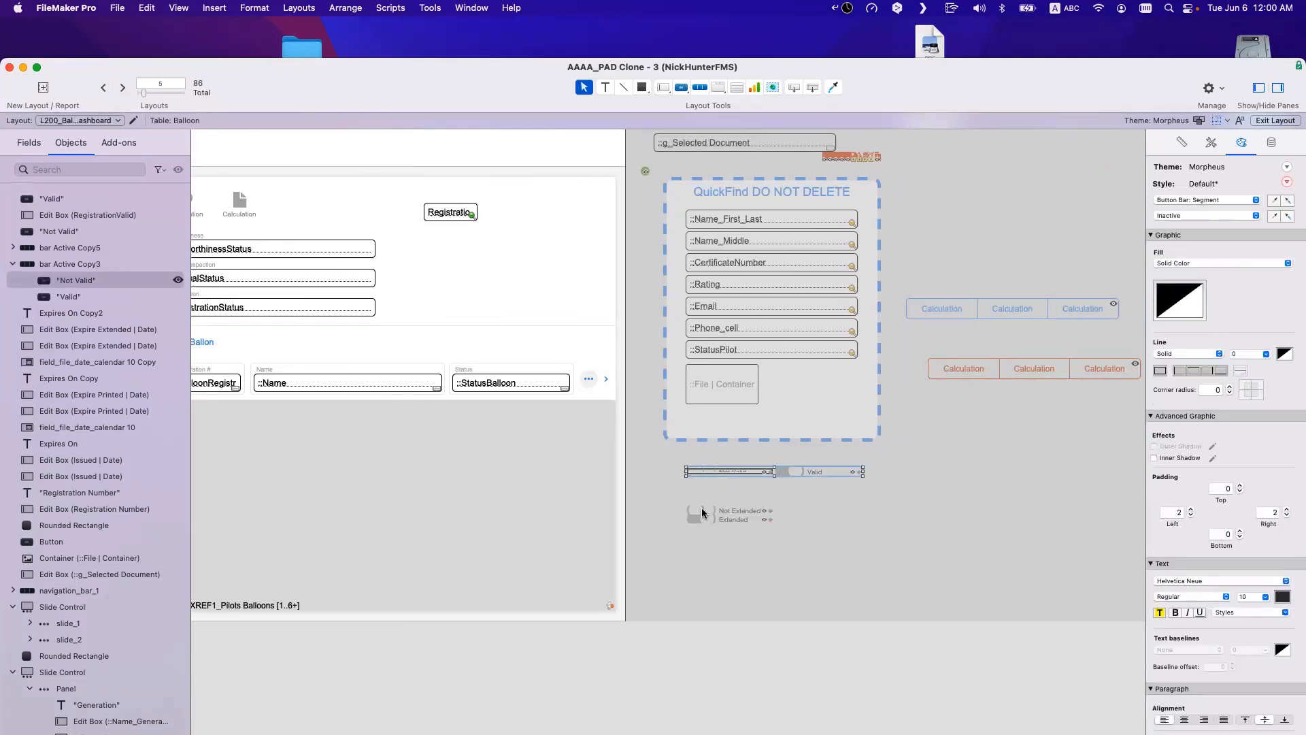
click(735, 516)
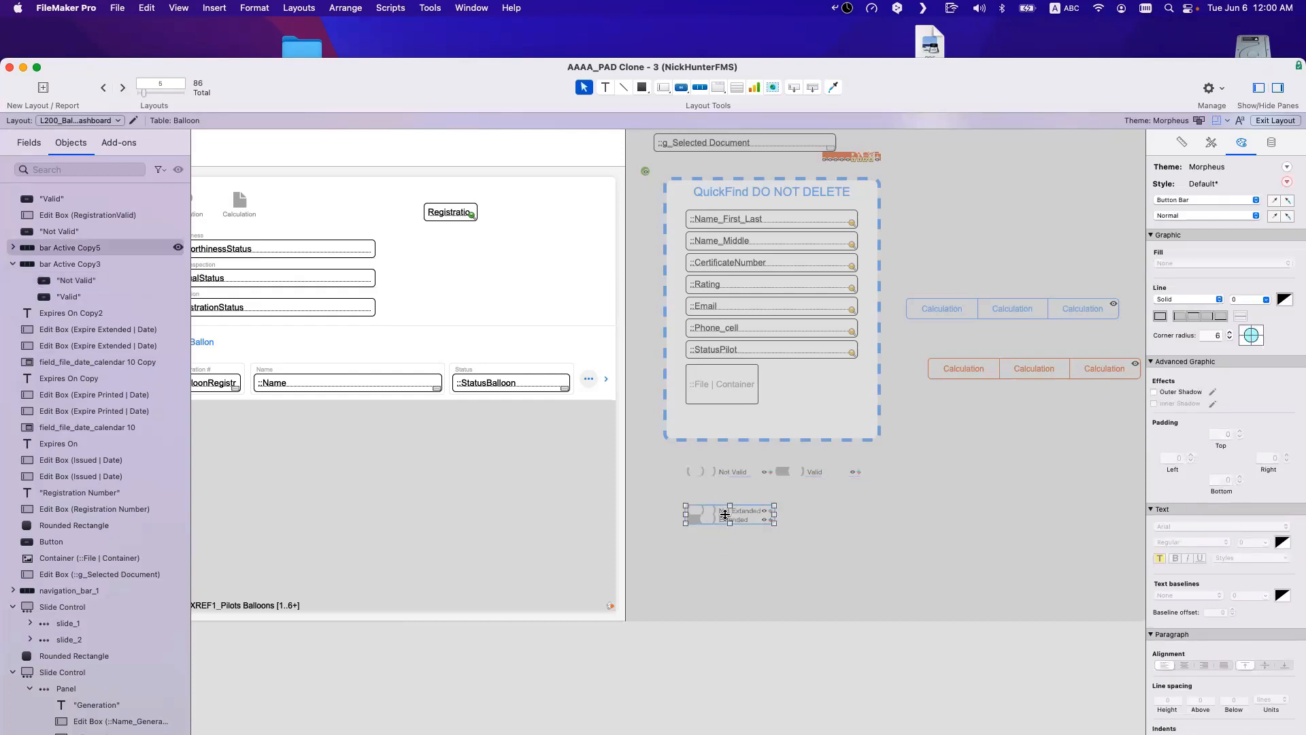
scroll(670, 473, left, 5)
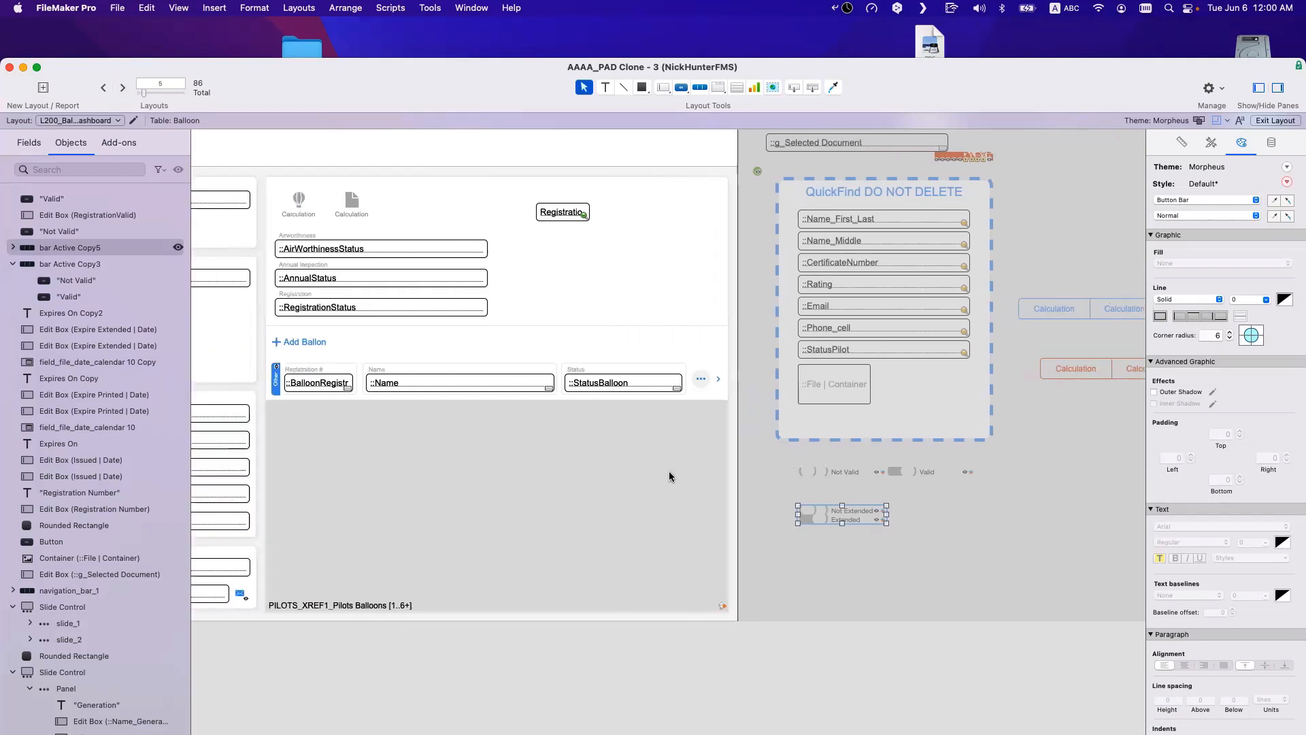
scroll(863, 515, left, 10)
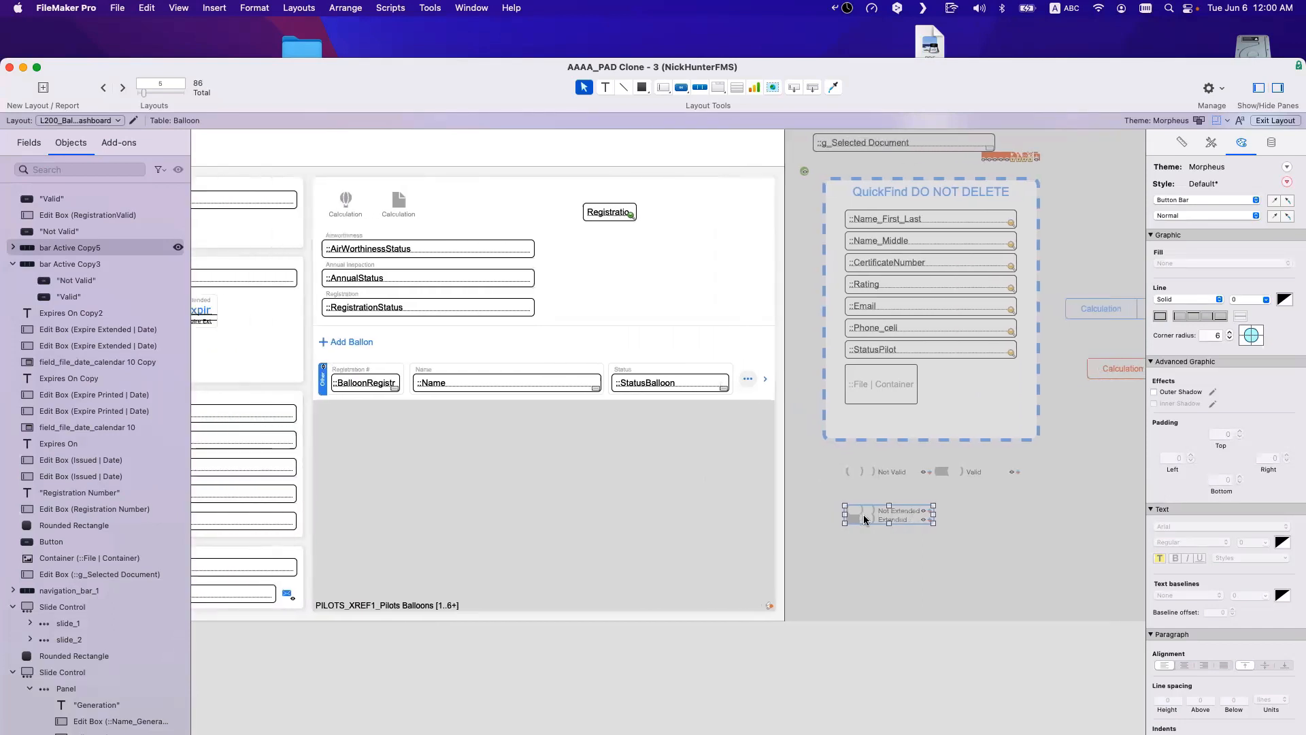
Step: Duplicate the stacked Valid and Not Valid buttons and place the copies beside the originals in the Registration Number card
drag(314, 351, 383, 359)
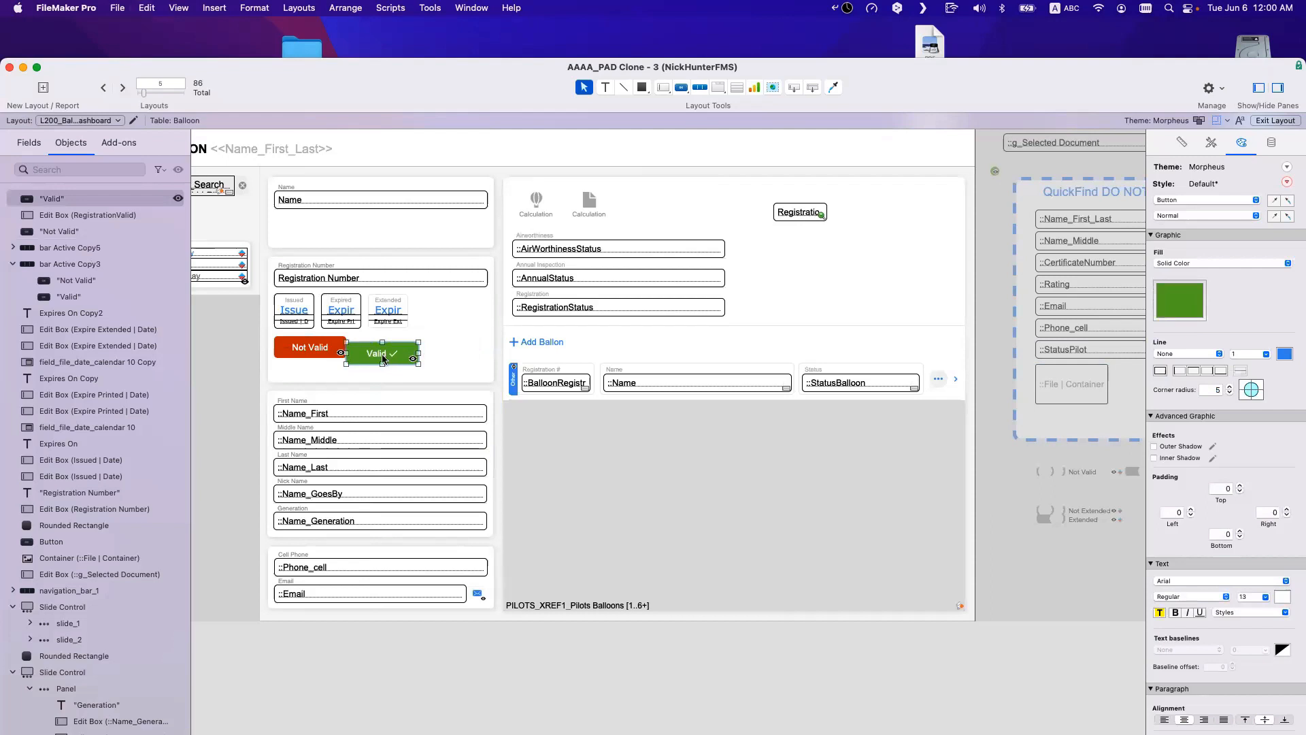
key(super+z)
mouse_move(364, 358)
mouse_down()
mouse_move(350, 350)
mouse_move(387, 351)
mouse_up()
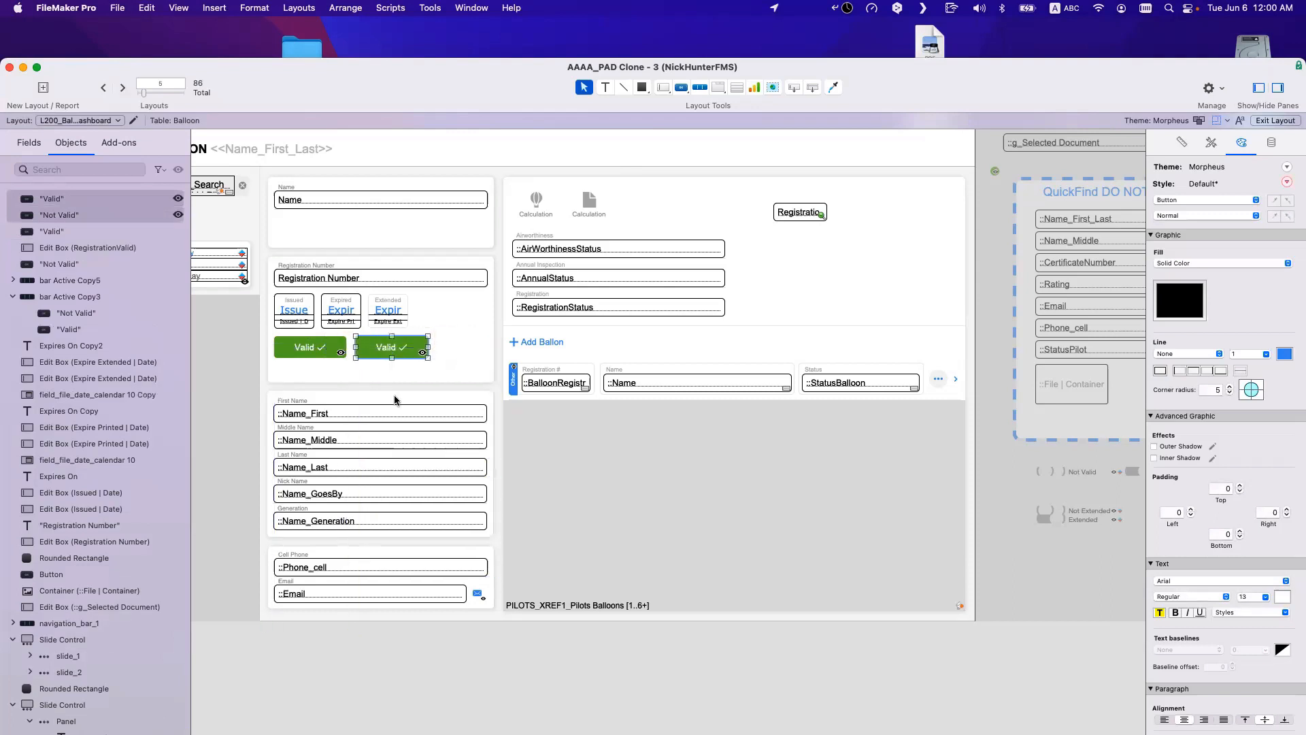
click(469, 398)
scroll(748, 421, right, 2)
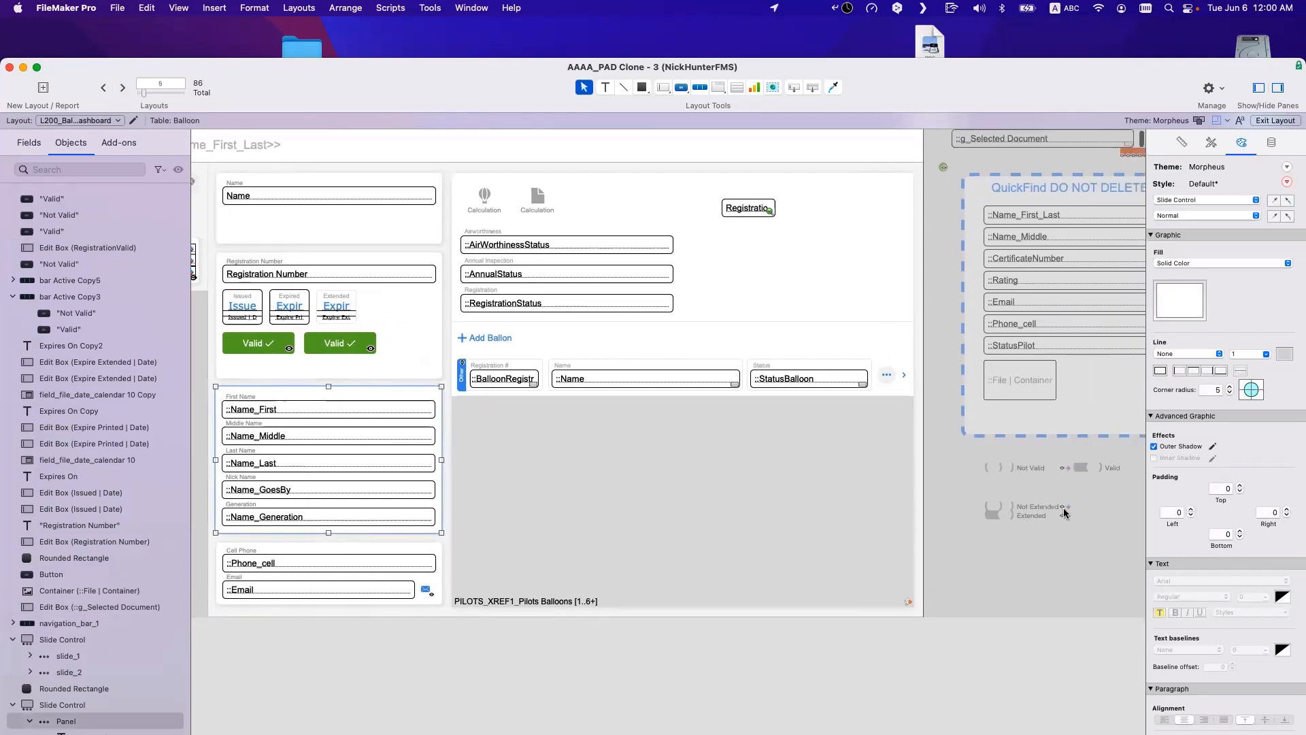
scroll(412, 376, left, 2)
Step: Change the duplicated Valid button's label to Extended
click(411, 350)
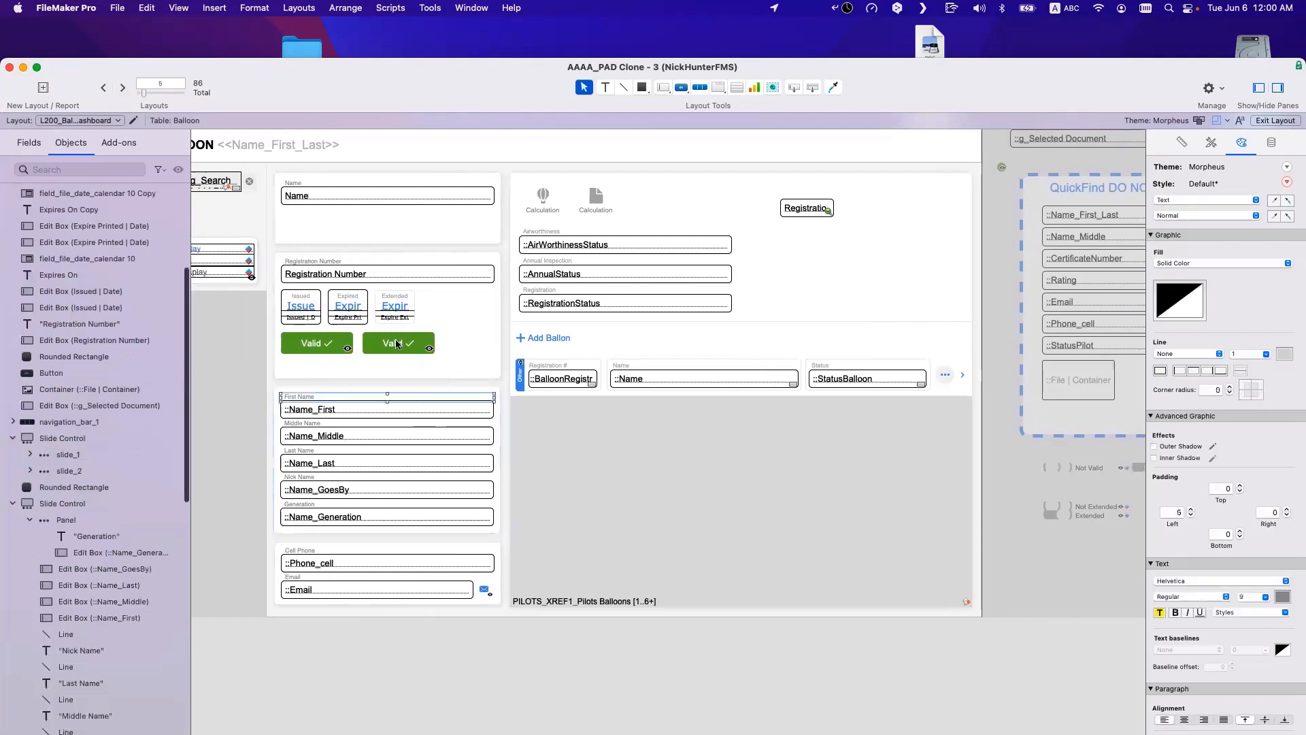
double_click(412, 349)
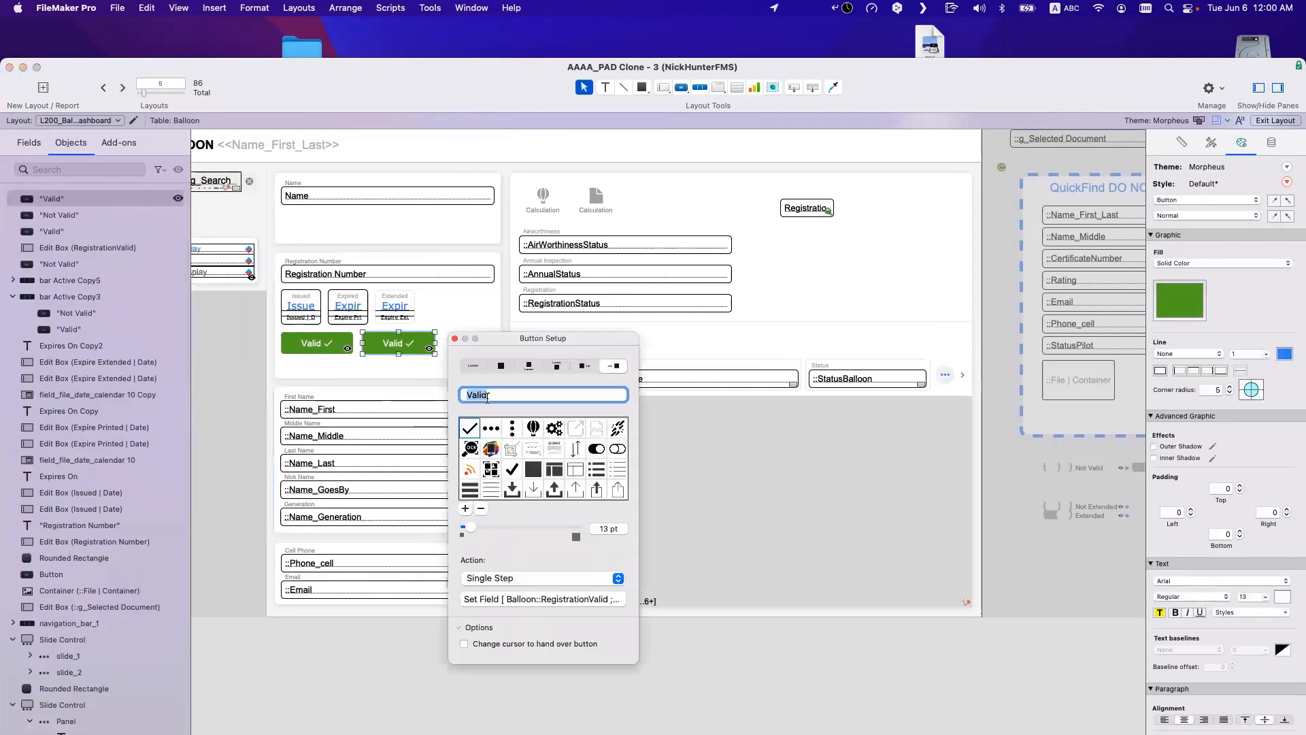
text(Extended)
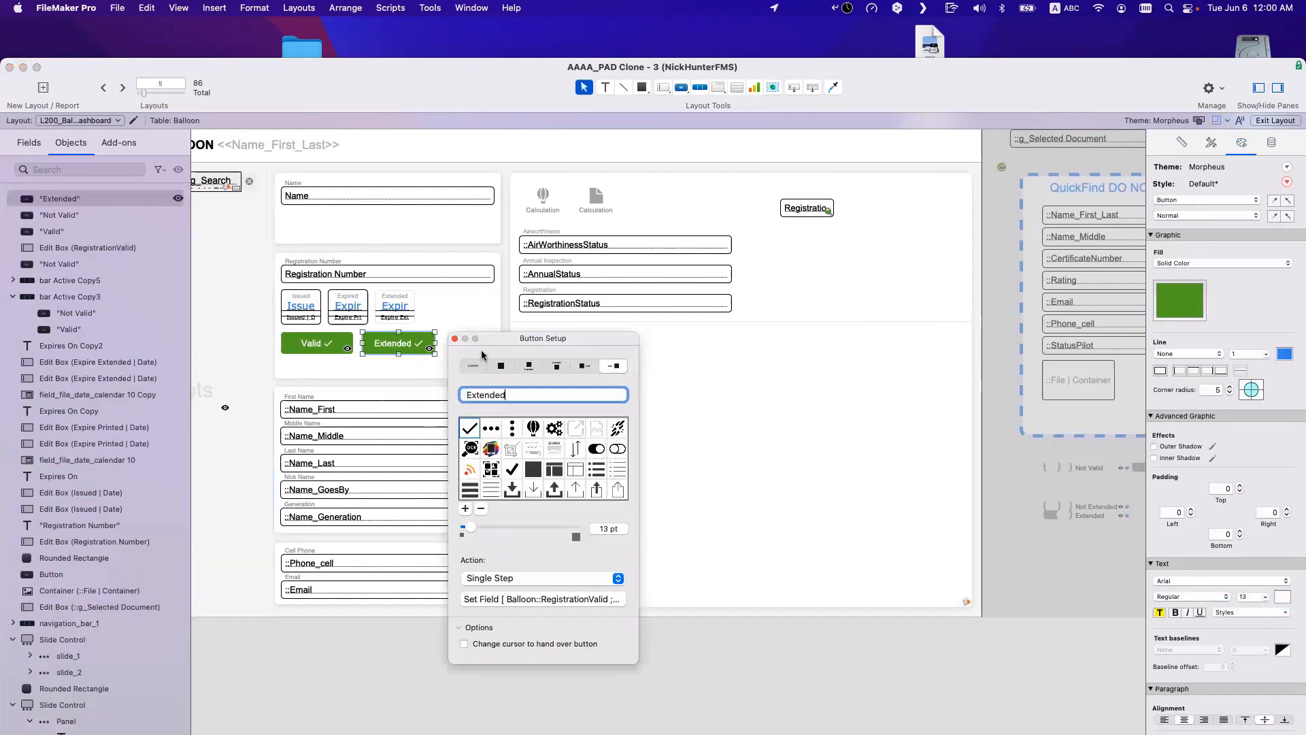
Step: Change the duplicated Not Valid button's label to Not Extended
click(410, 346)
double_click(411, 347)
double_click(494, 395)
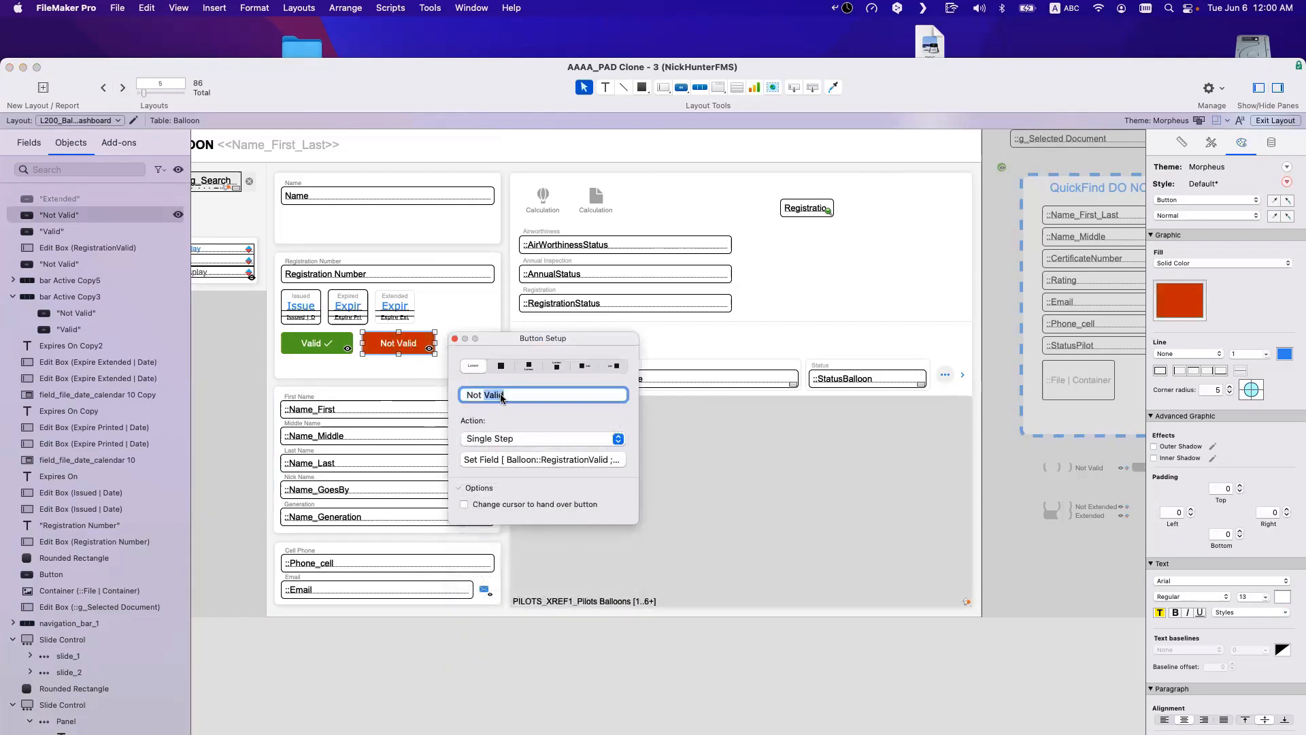
text(Extended)
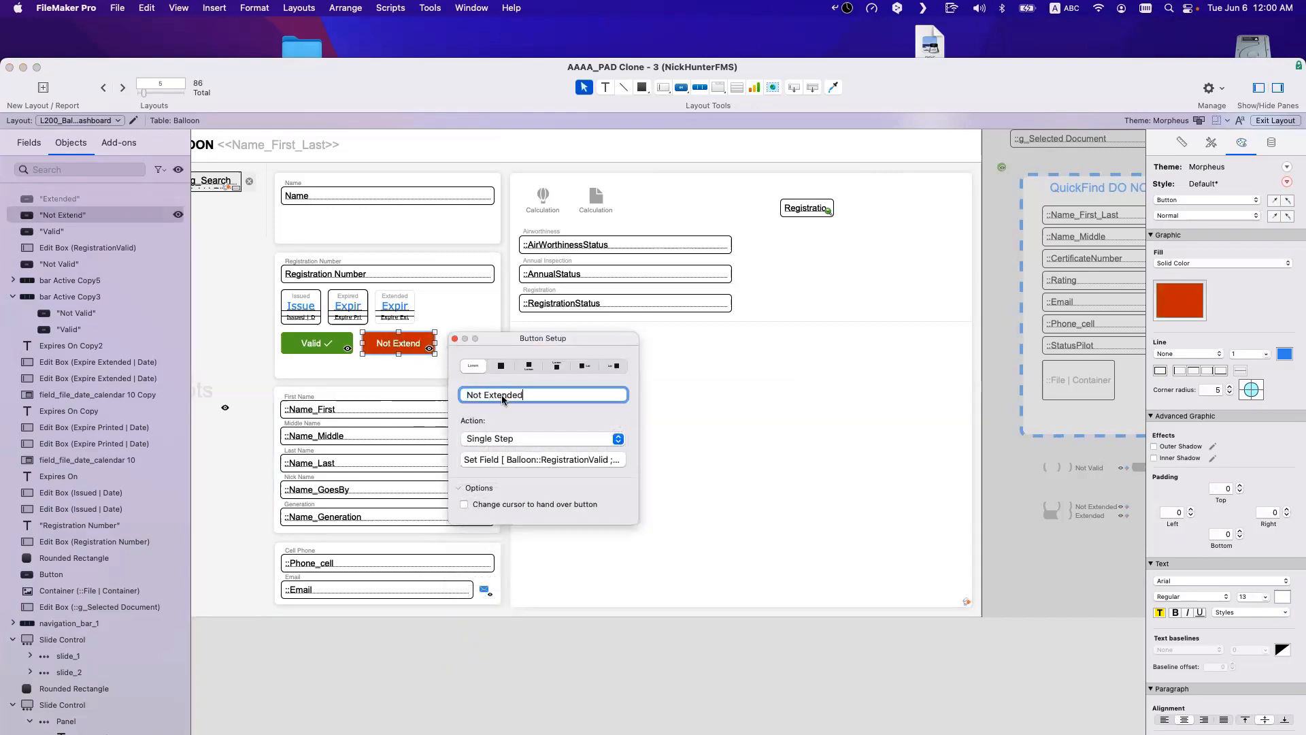
click(418, 427)
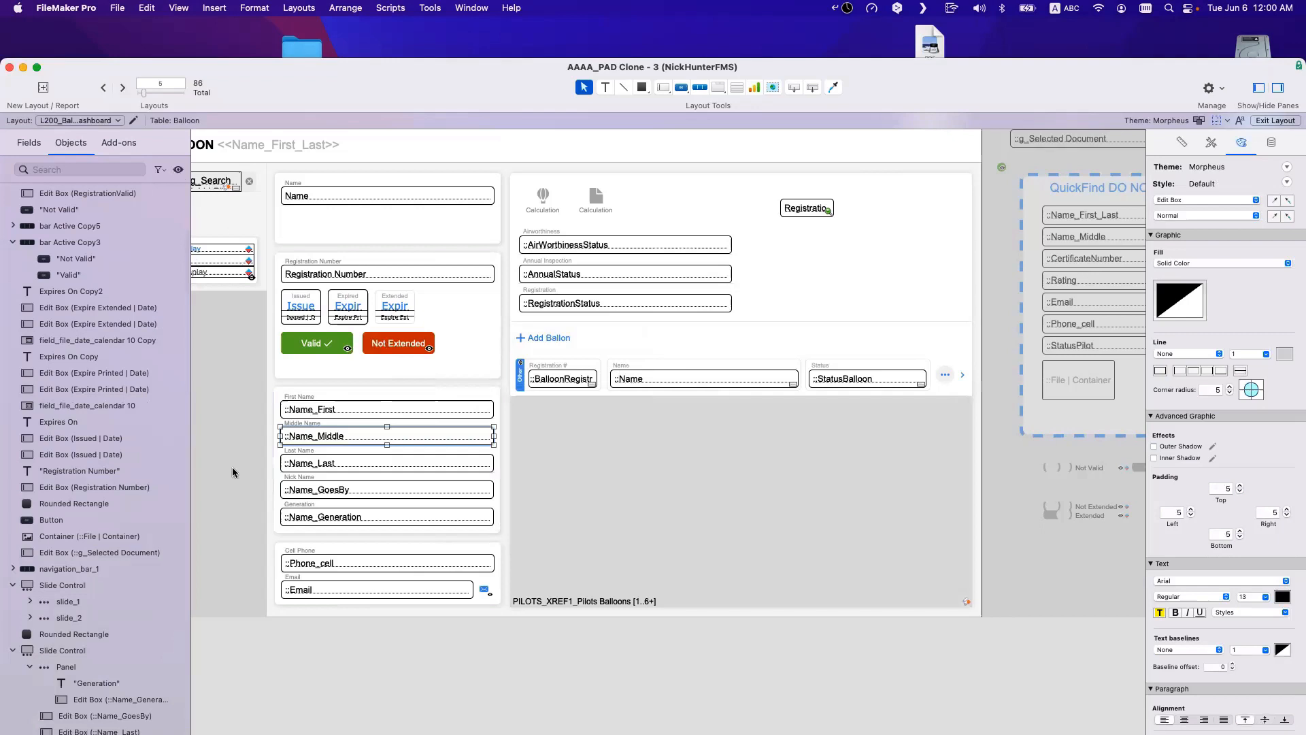
Step: Hide the Extended and Valid buttons to check the red ones beneath them, and show all objects again
click(386, 347)
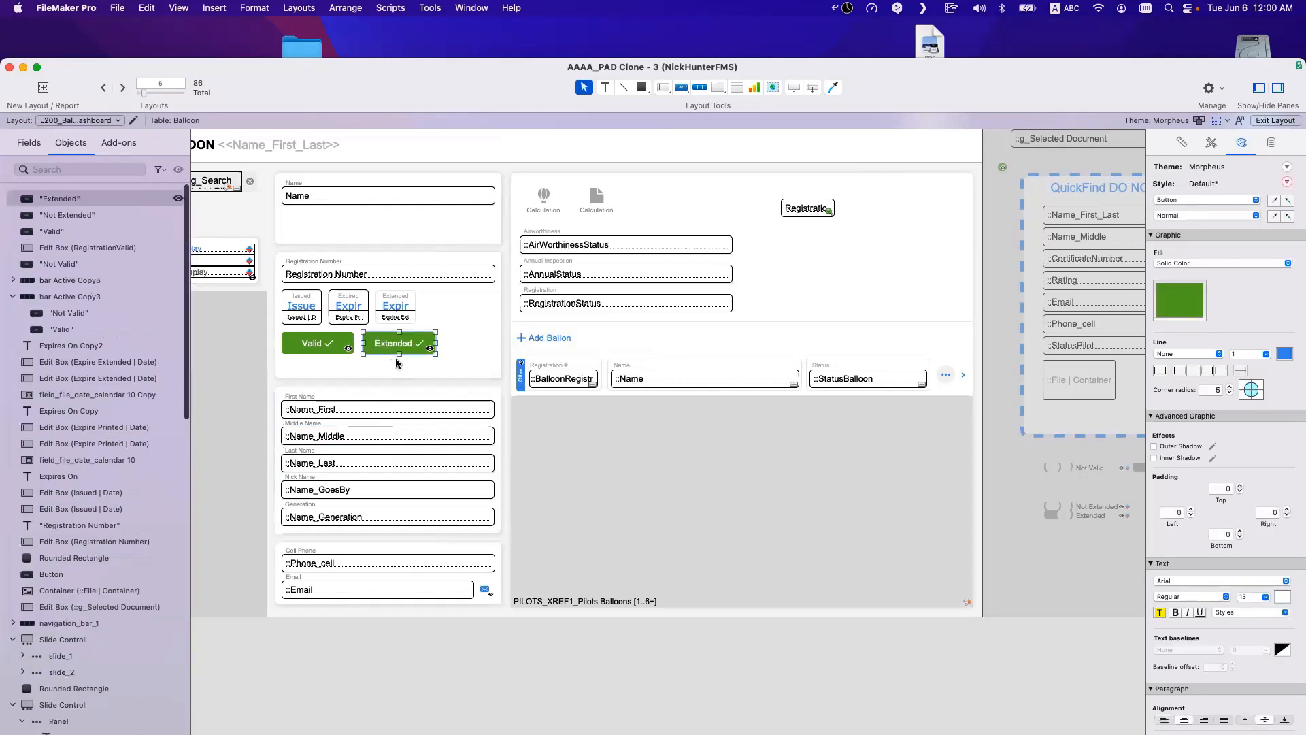
click(178, 198)
click(181, 234)
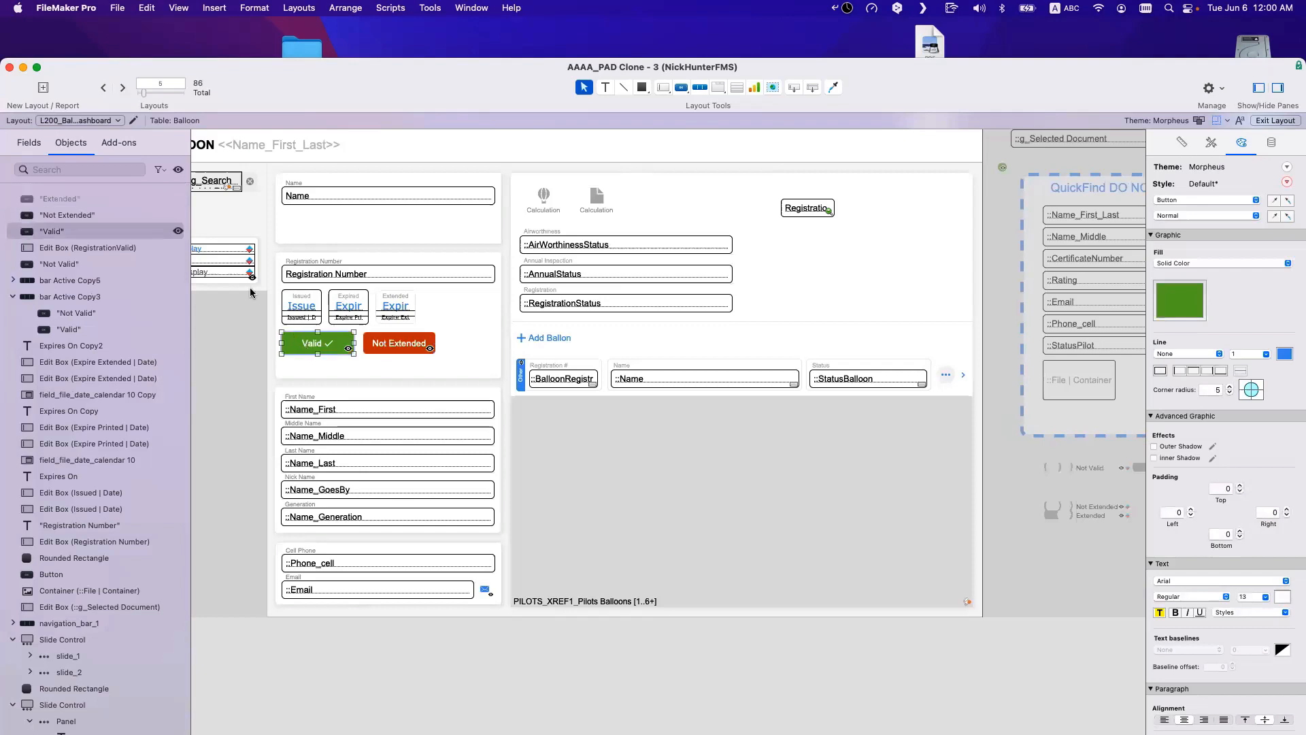
click(178, 232)
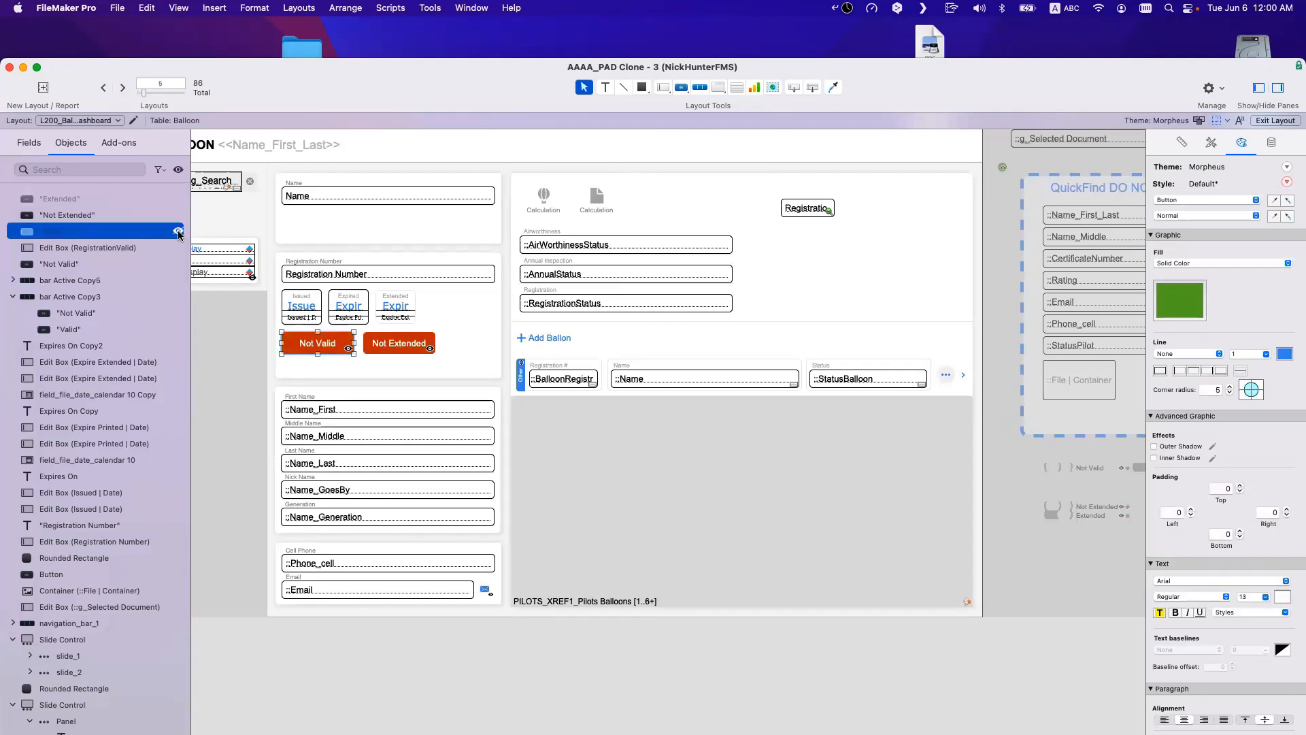
click(179, 170)
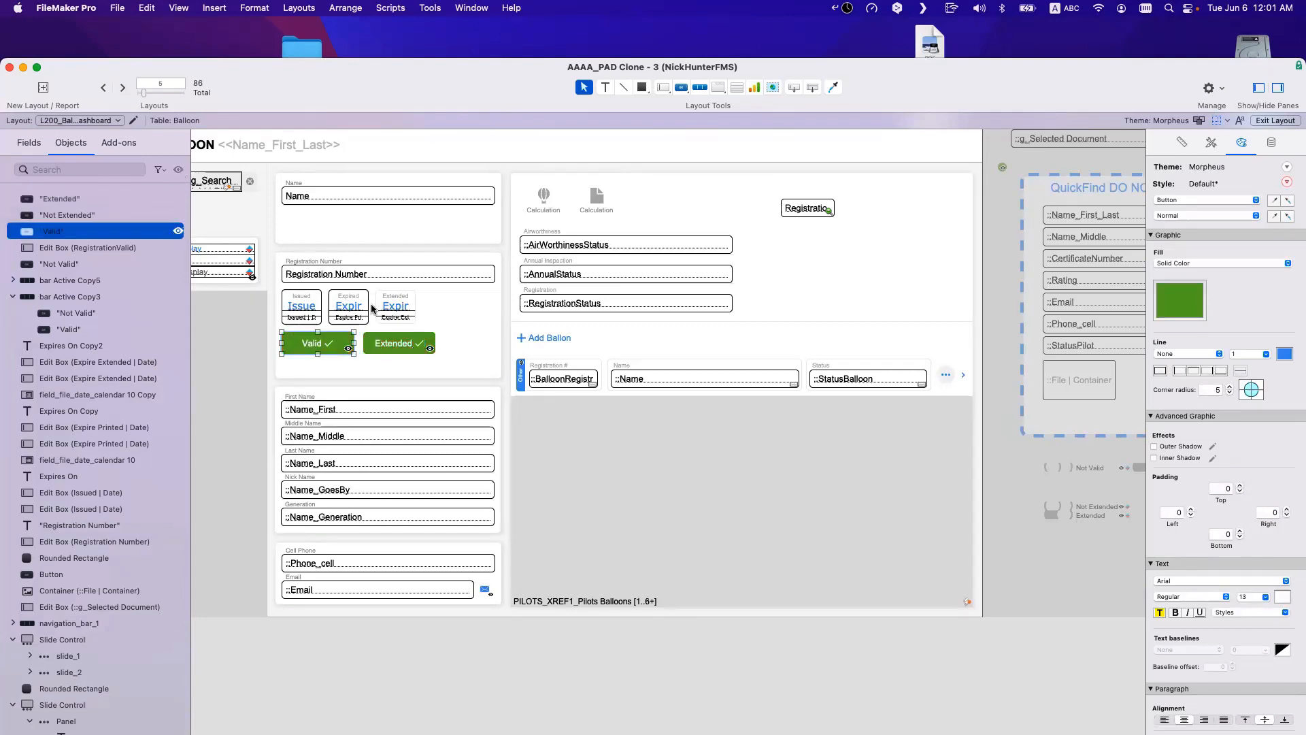
Step: Select the stacked Extended and Not Extended buttons together and move them slightly closer to the Valid button
click(375, 379)
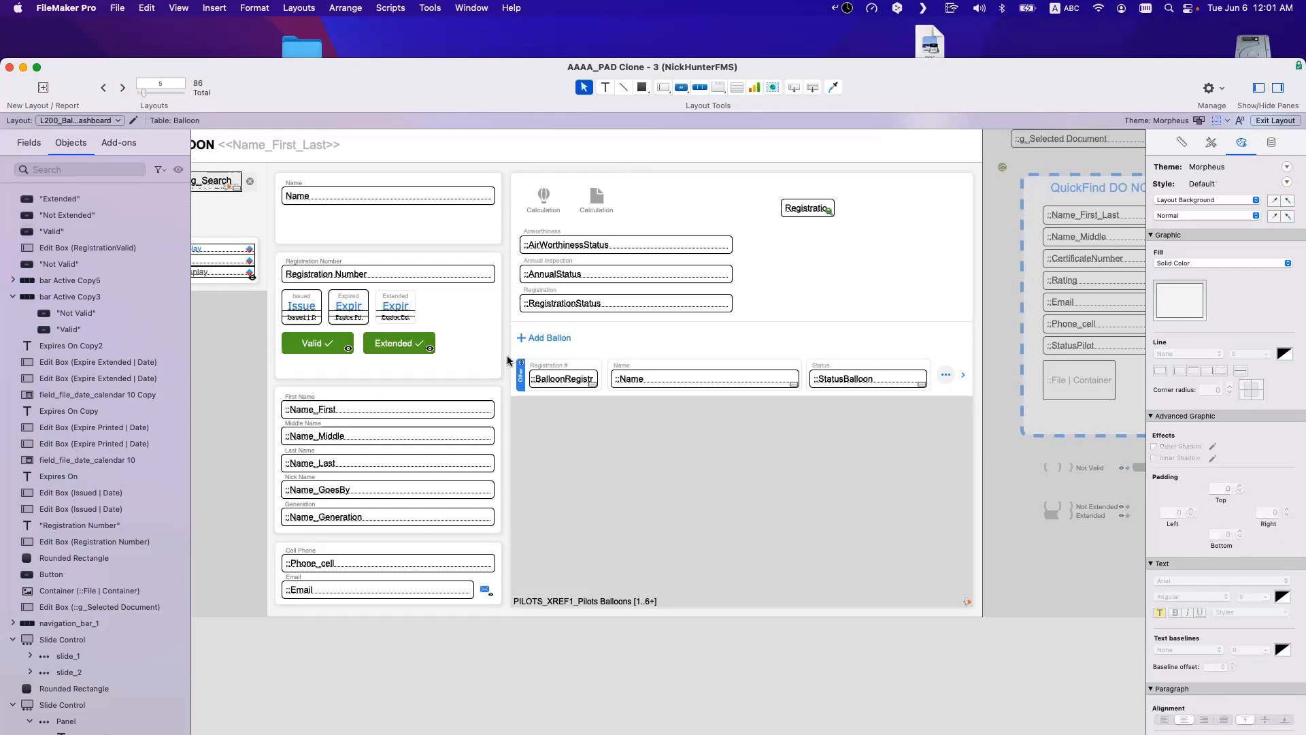
drag(509, 356, 355, 332)
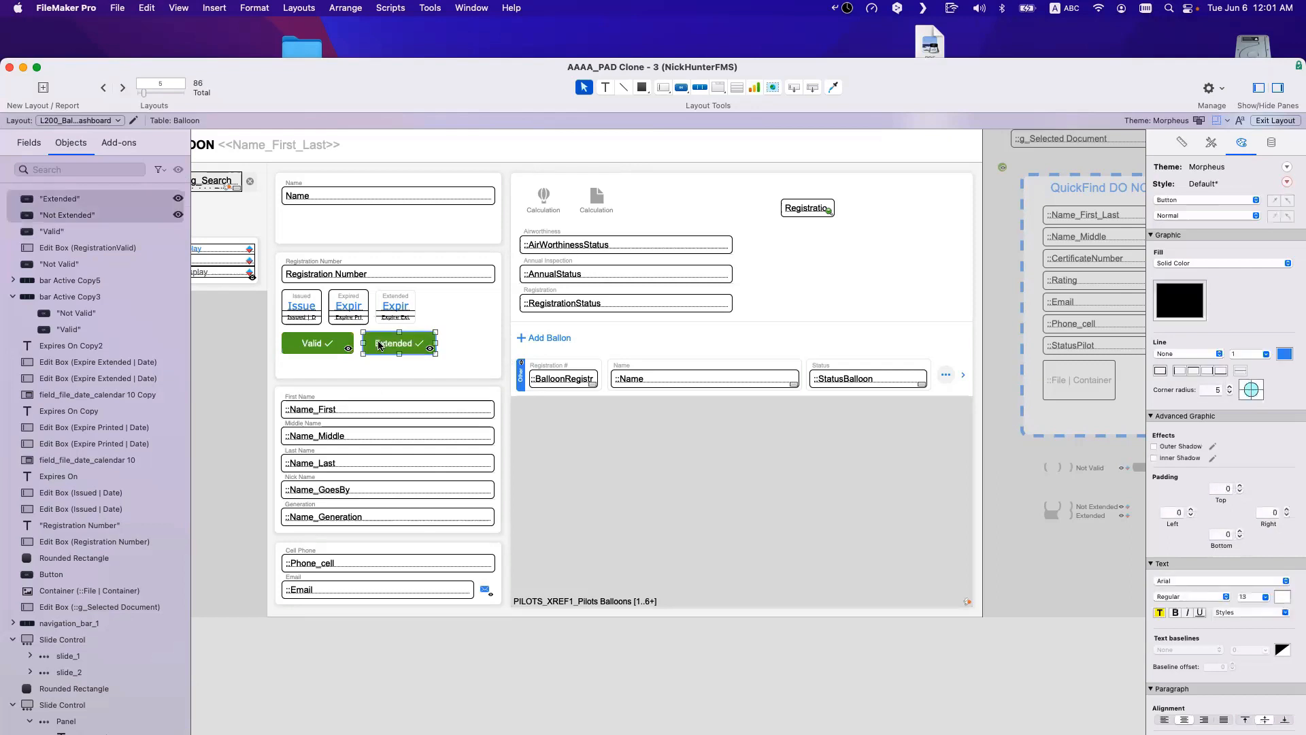
click(387, 390)
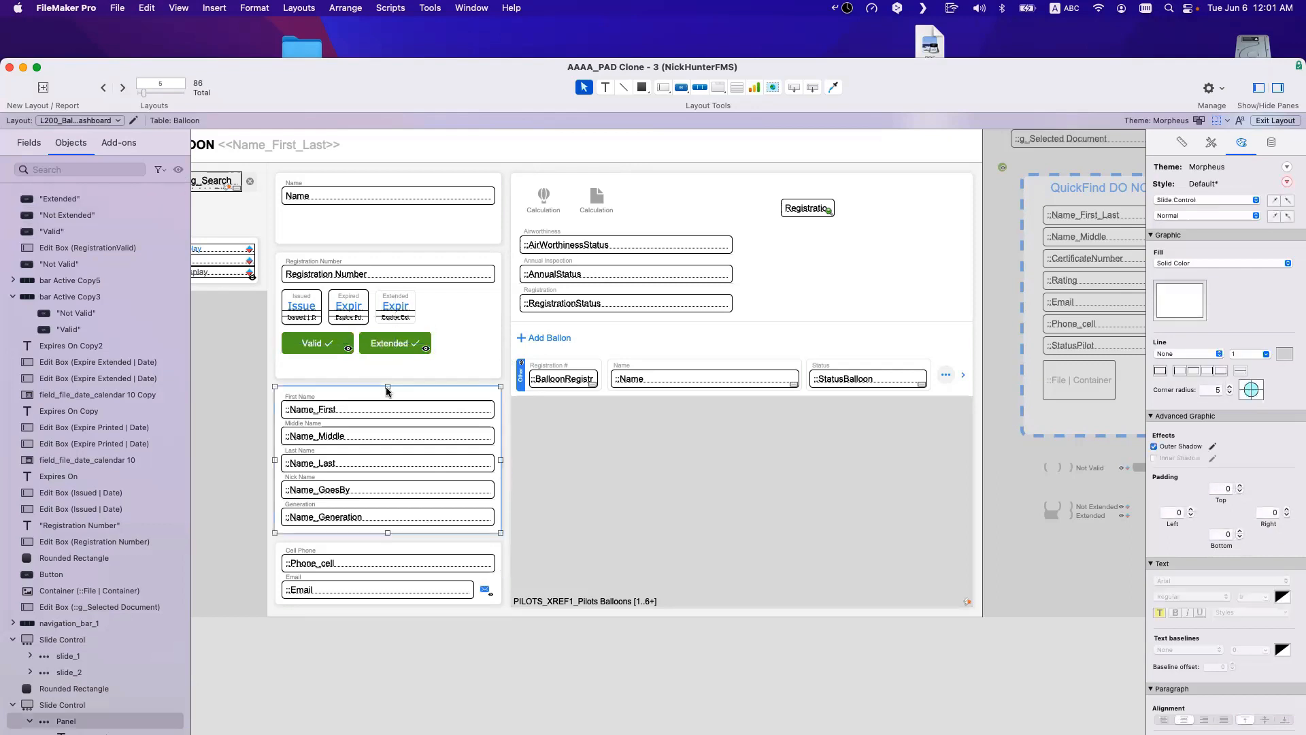
click(394, 350)
Step: Inspect the Extended button's Set Field action and its target field, leaving both as they are
scroll(394, 349, left, 2)
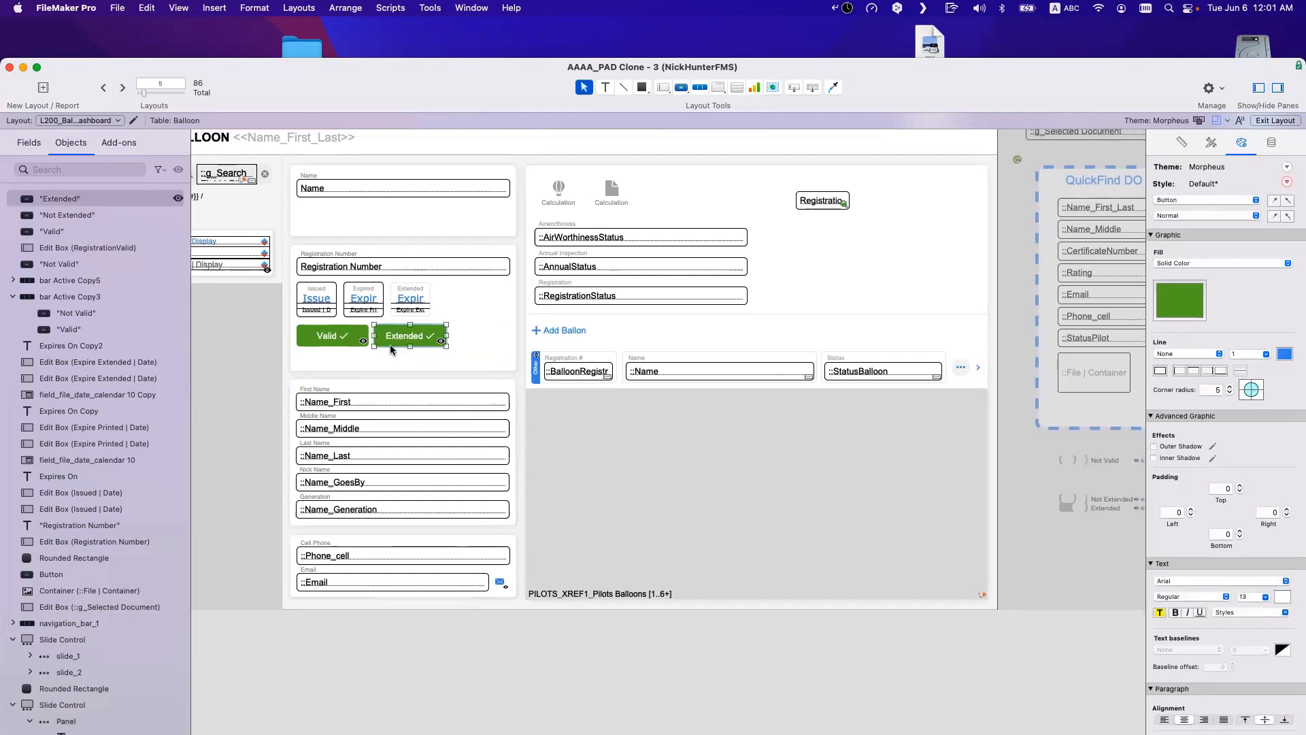
double_click(408, 347)
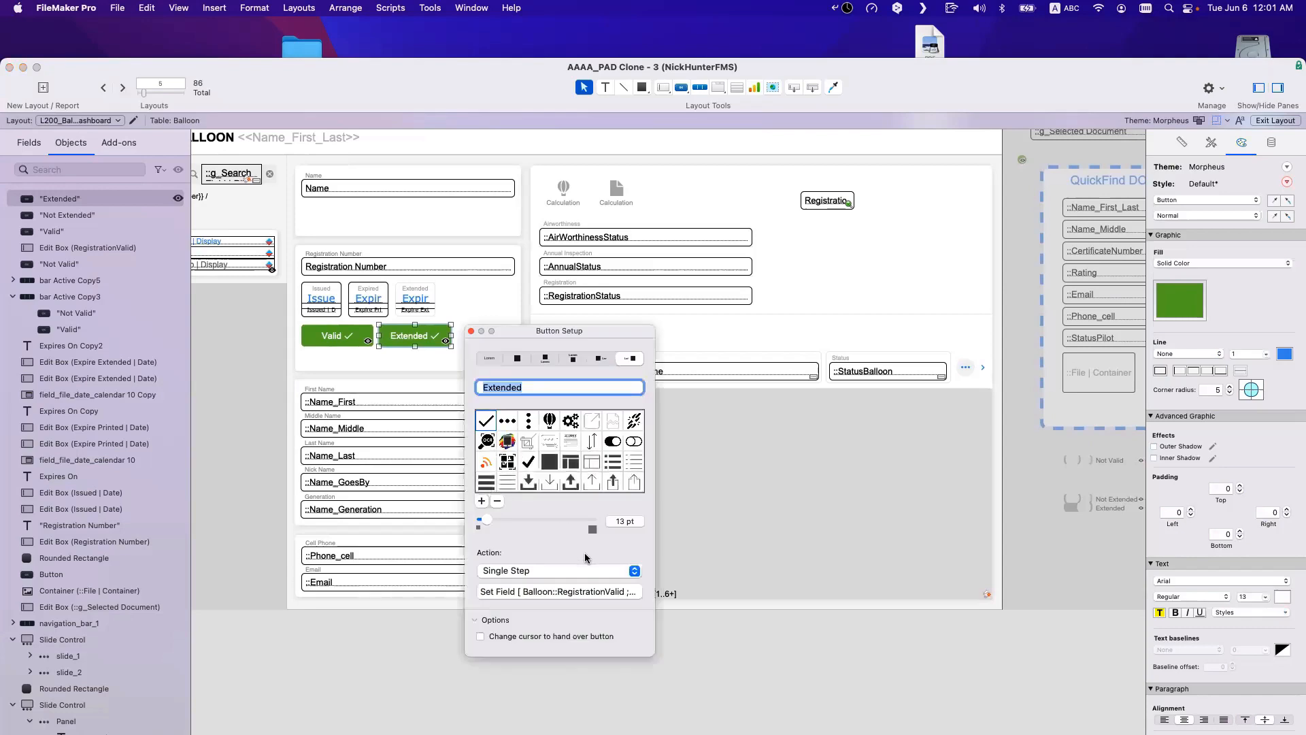
click(603, 591)
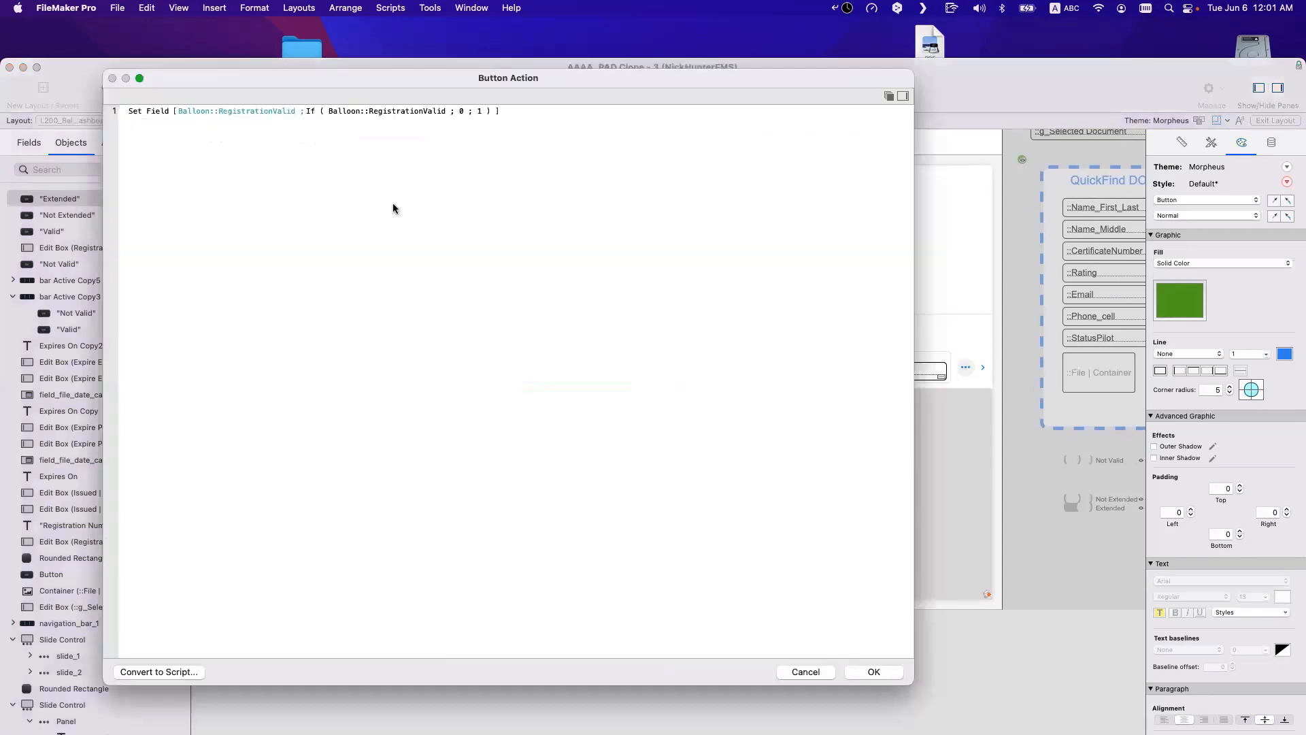
click(247, 111)
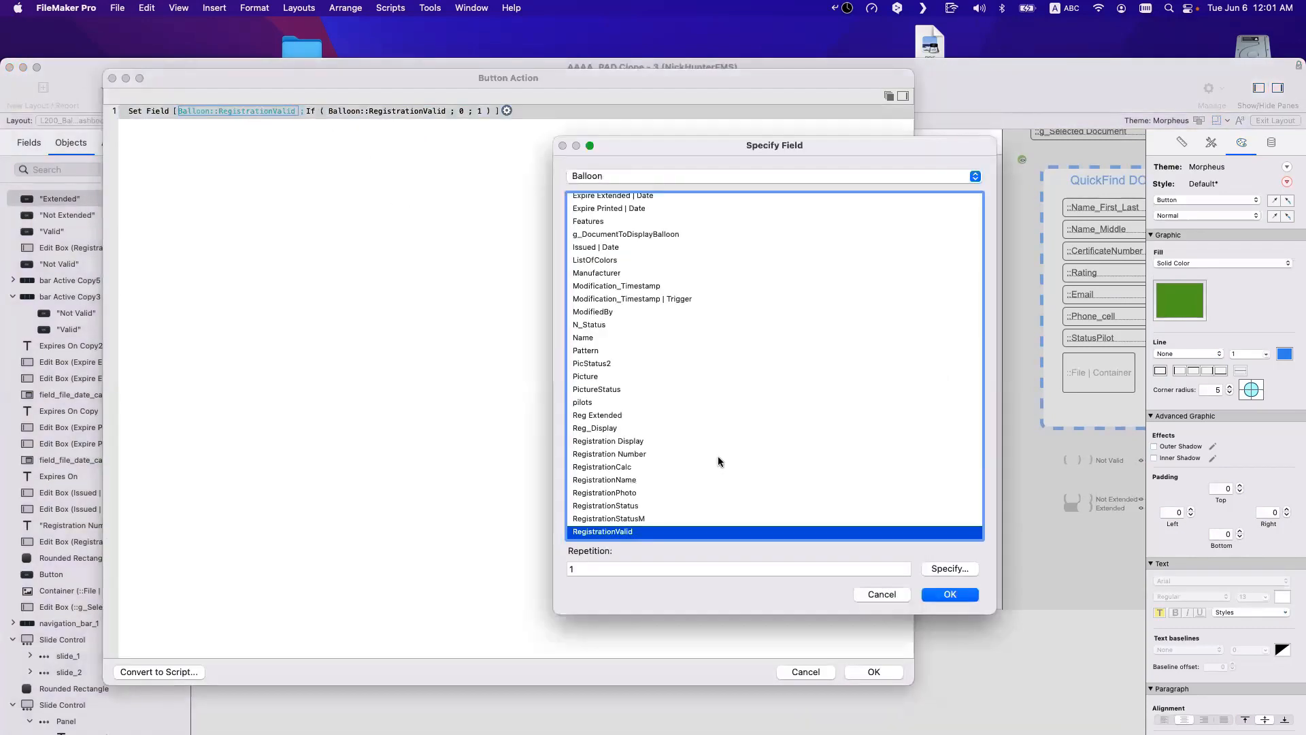
key(Return)
key(Return)
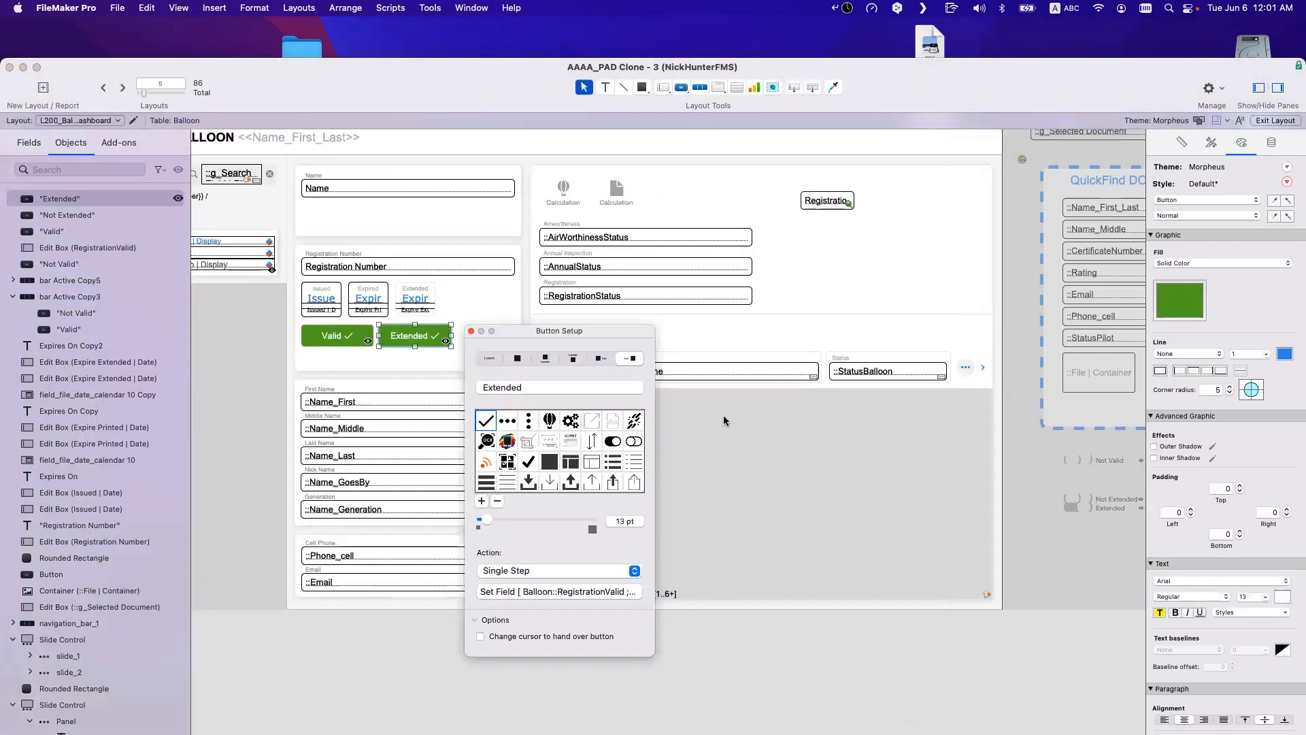
click(471, 331)
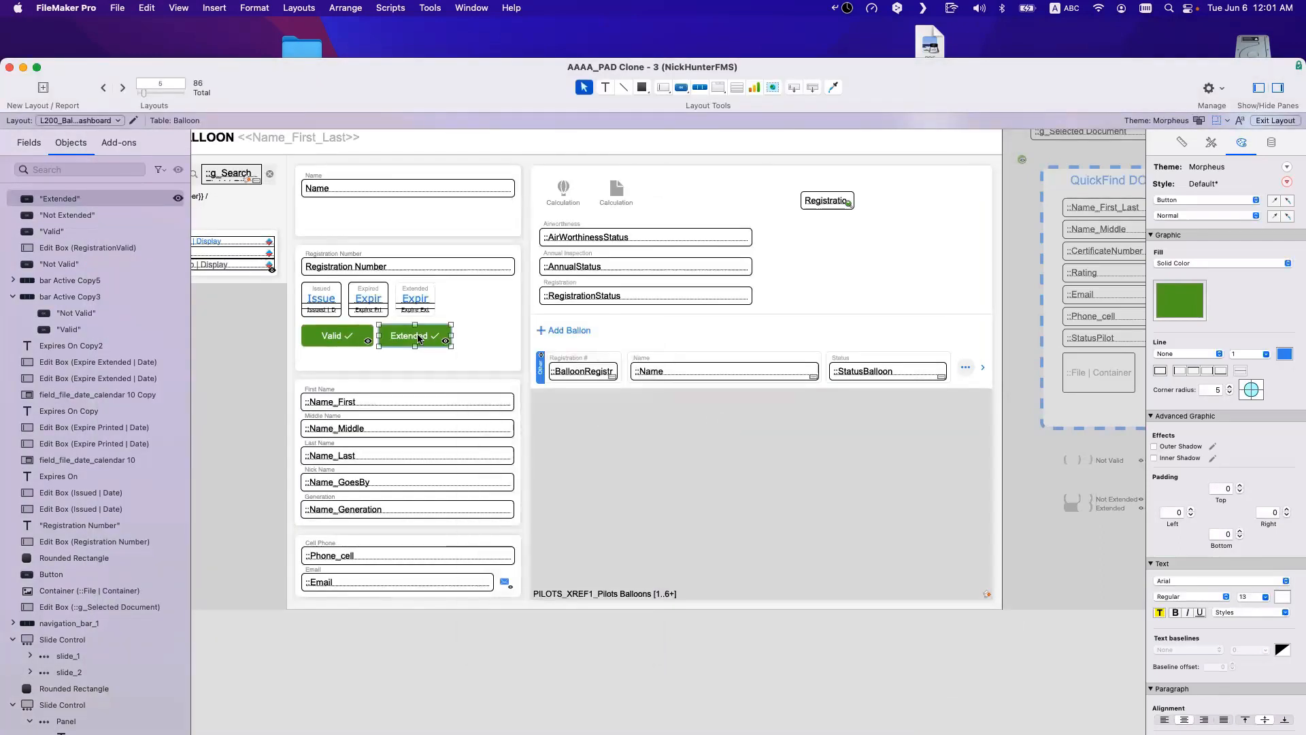
Step: Hide the Extended button and change the Not Extended button's fill to light gray
click(177, 198)
click(412, 340)
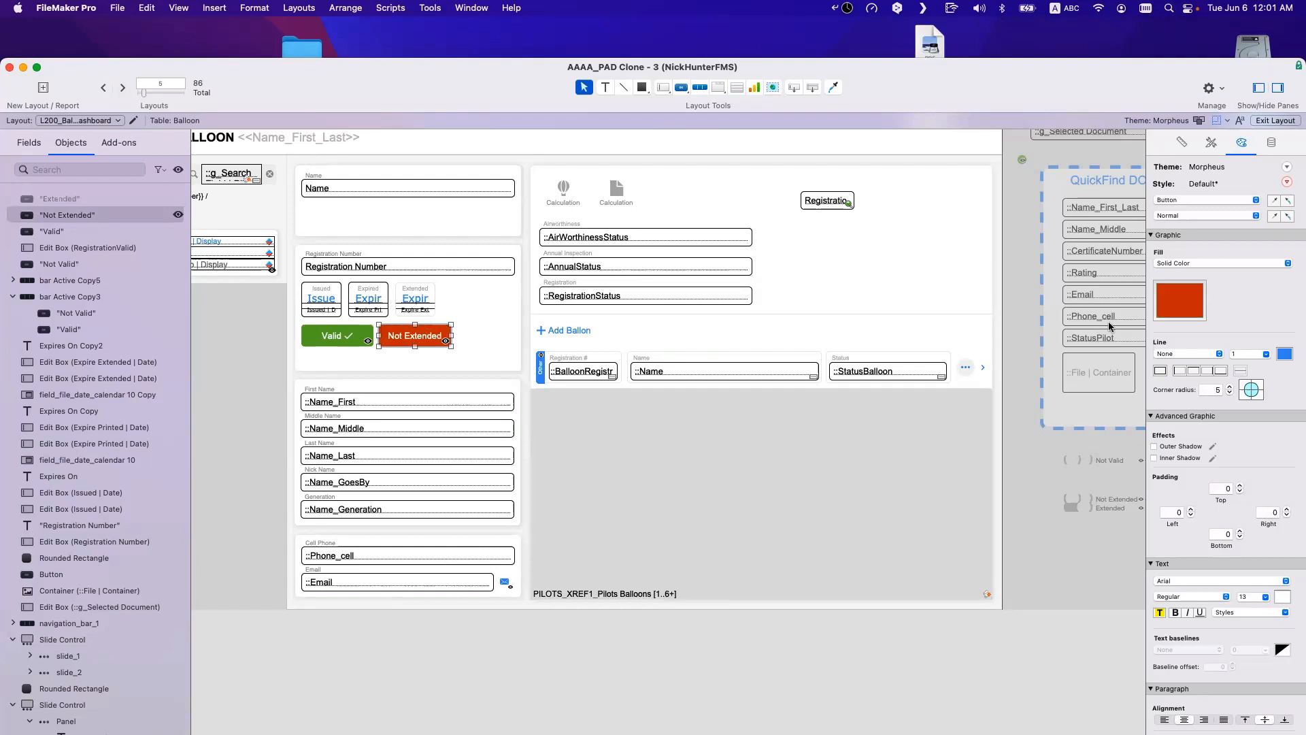
click(1184, 312)
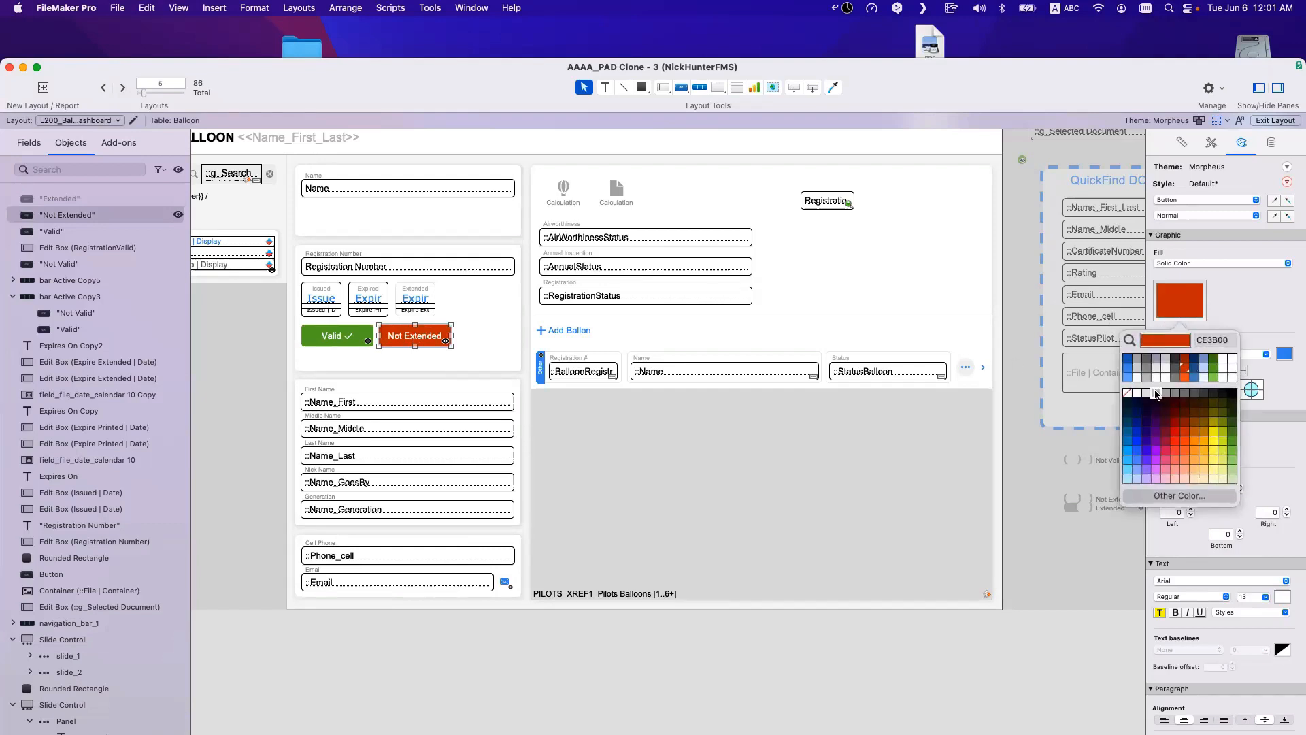
click(1156, 394)
Step: Apply the gray formatting to the Not Extended button's Hover, Pressed and In Focus states, and show all layout objects again
click(1225, 216)
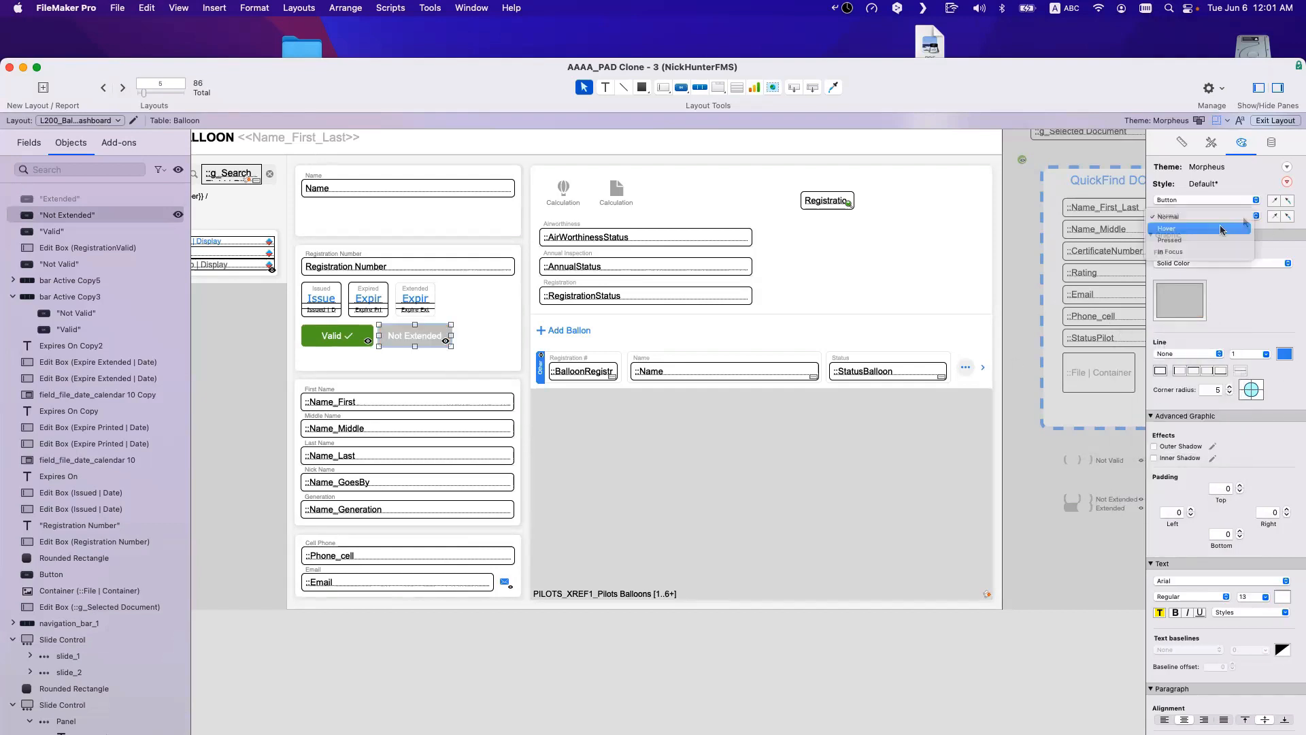
click(1221, 229)
click(1287, 217)
click(1233, 217)
click(1230, 228)
click(1287, 218)
click(1245, 217)
click(1239, 228)
click(1287, 218)
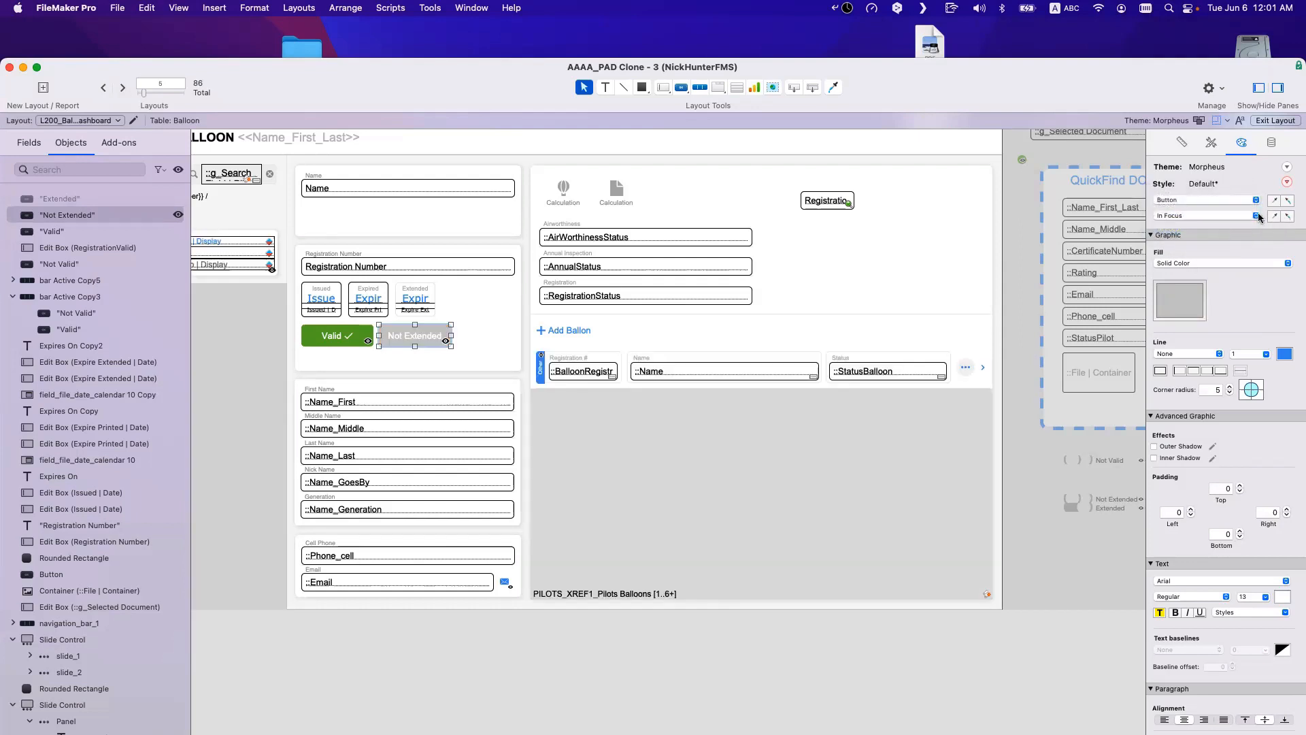
click(408, 361)
click(179, 171)
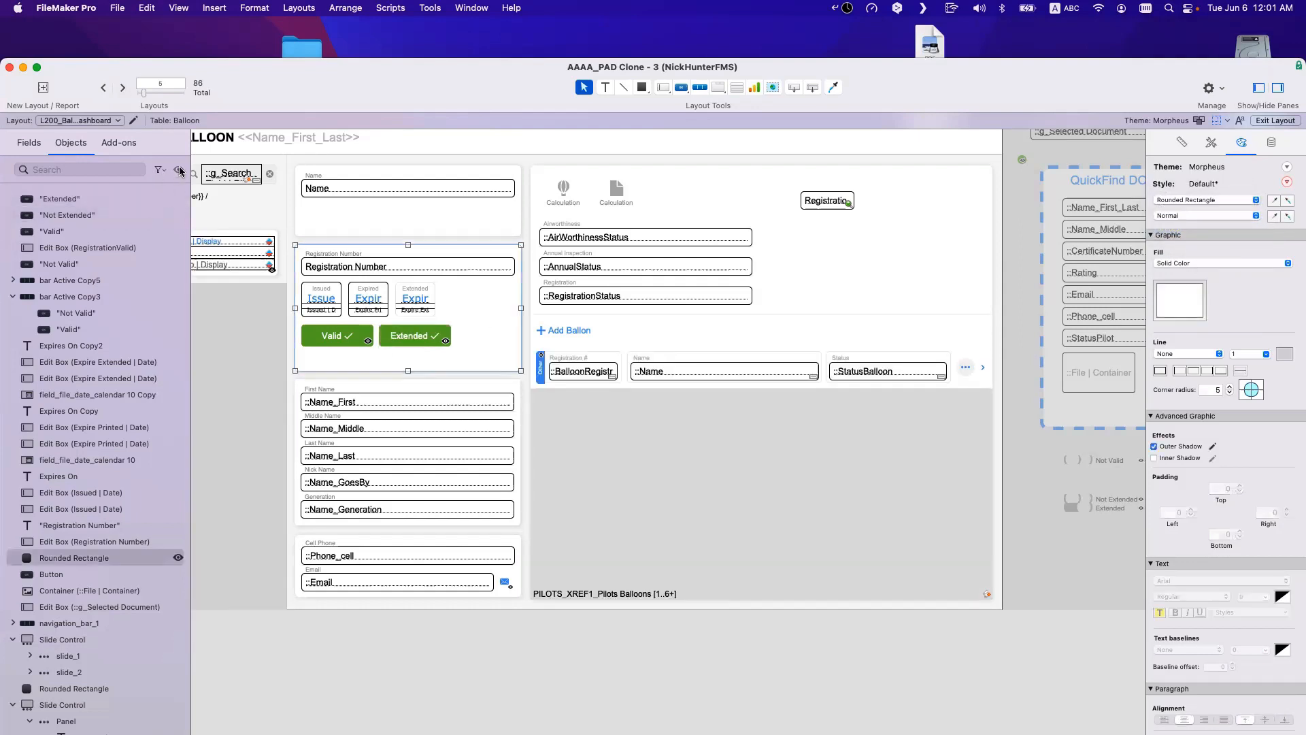
Step: Check which field the parked Not Extended/Extended button bar sets in its button setup
click(421, 340)
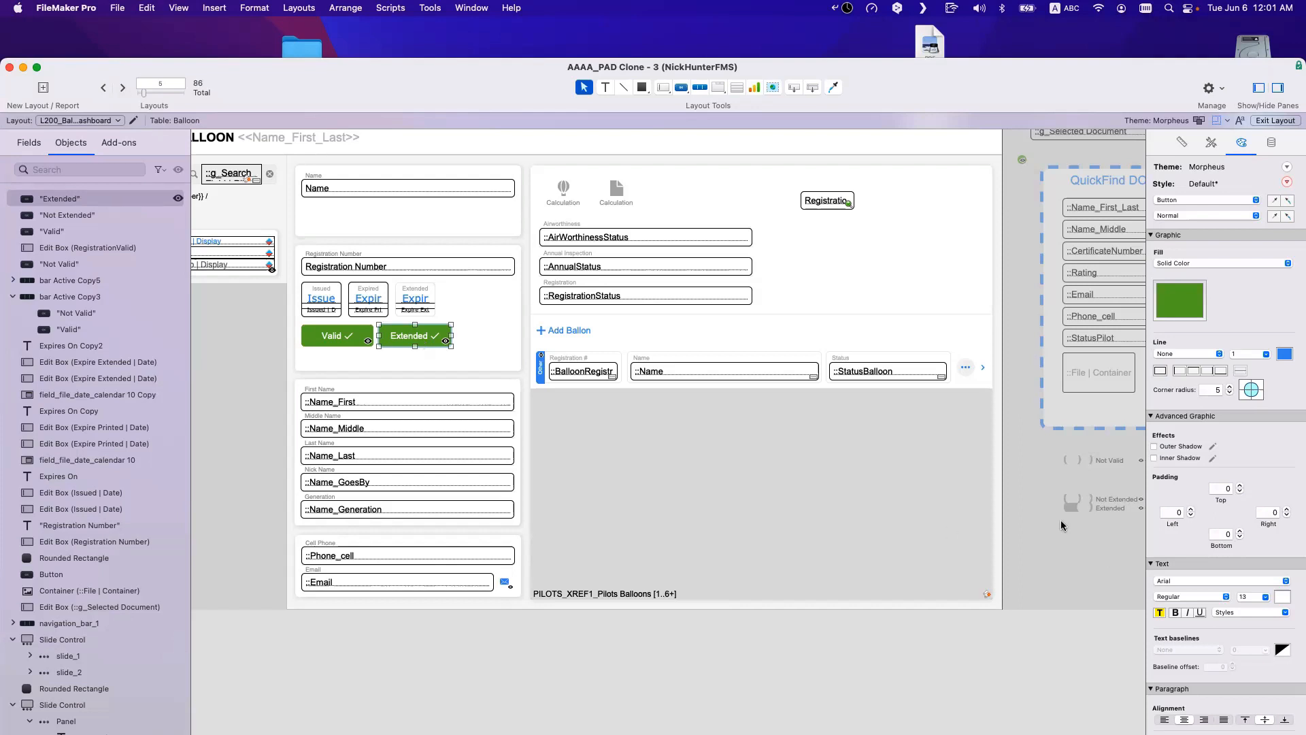
scroll(1060, 520, right, 3)
click(1030, 504)
double_click(1029, 504)
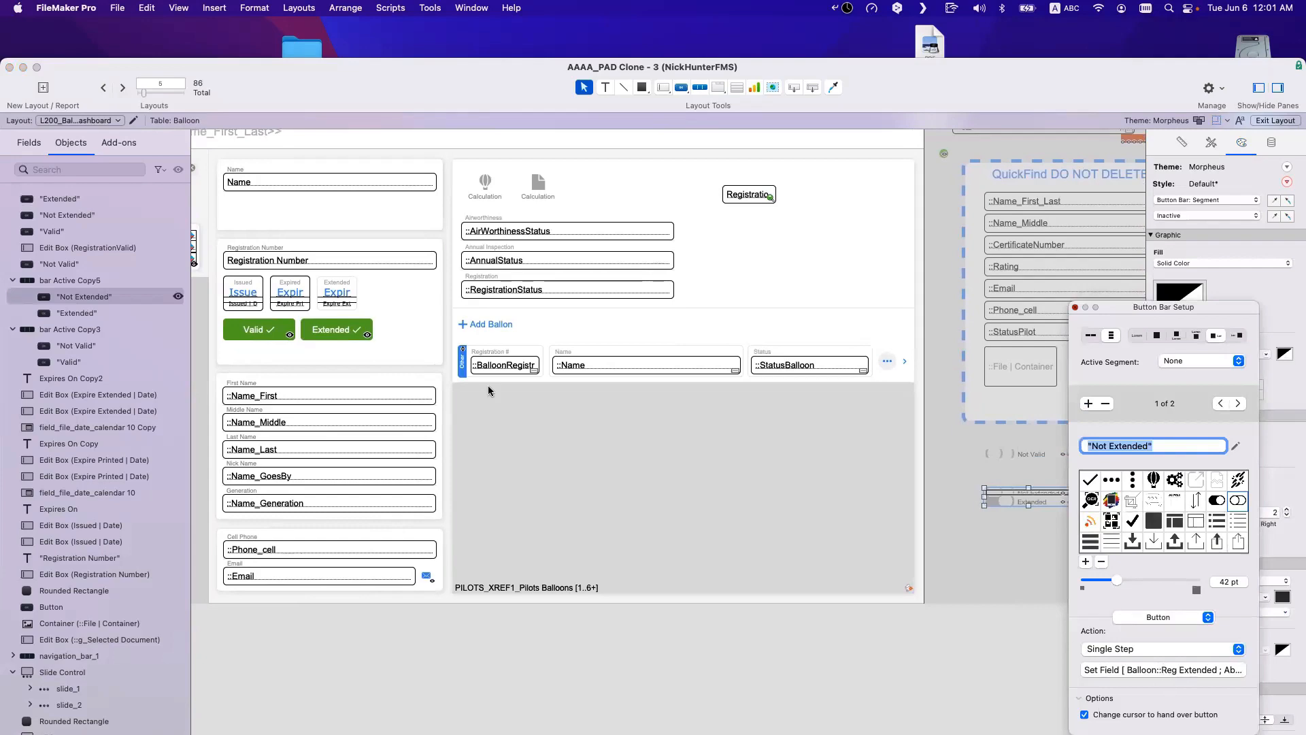
Step: Set the target field of the Extended button's Set Field action to Balloon::Reg Extended
click(337, 329)
double_click(337, 329)
click(537, 586)
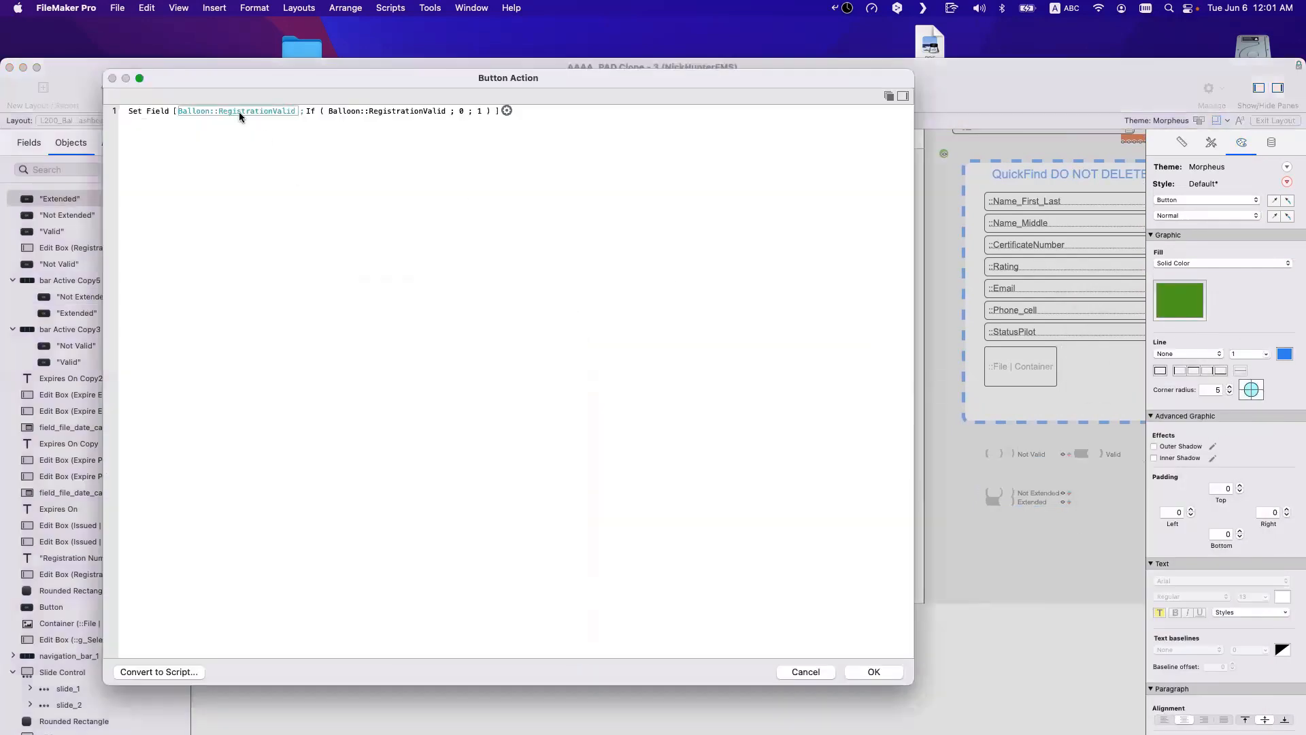
click(239, 112)
click(613, 341)
double_click(614, 346)
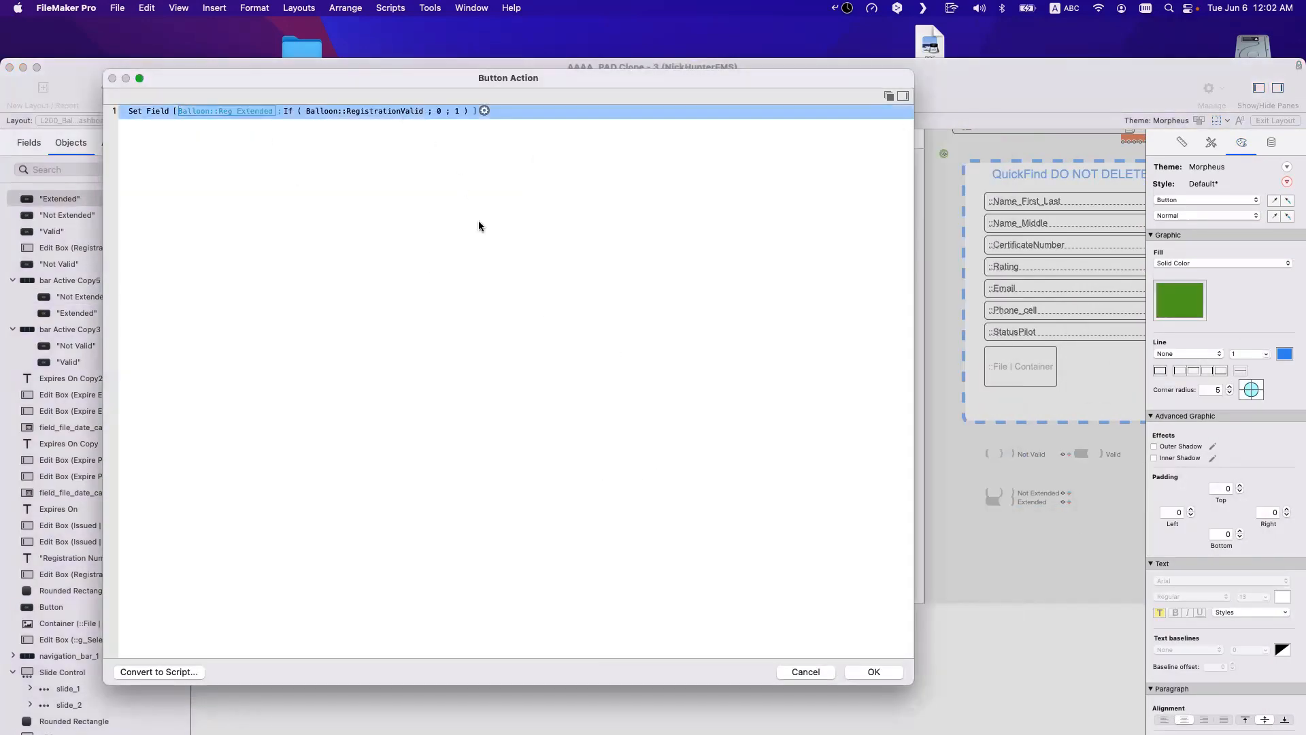
Step: Change the Extended button's result calculation to If ( Balloon::Reg Extended ; 0 ; 1 ), copy the formula, and save the action
click(399, 112)
double_click(381, 253)
text(Reg e)
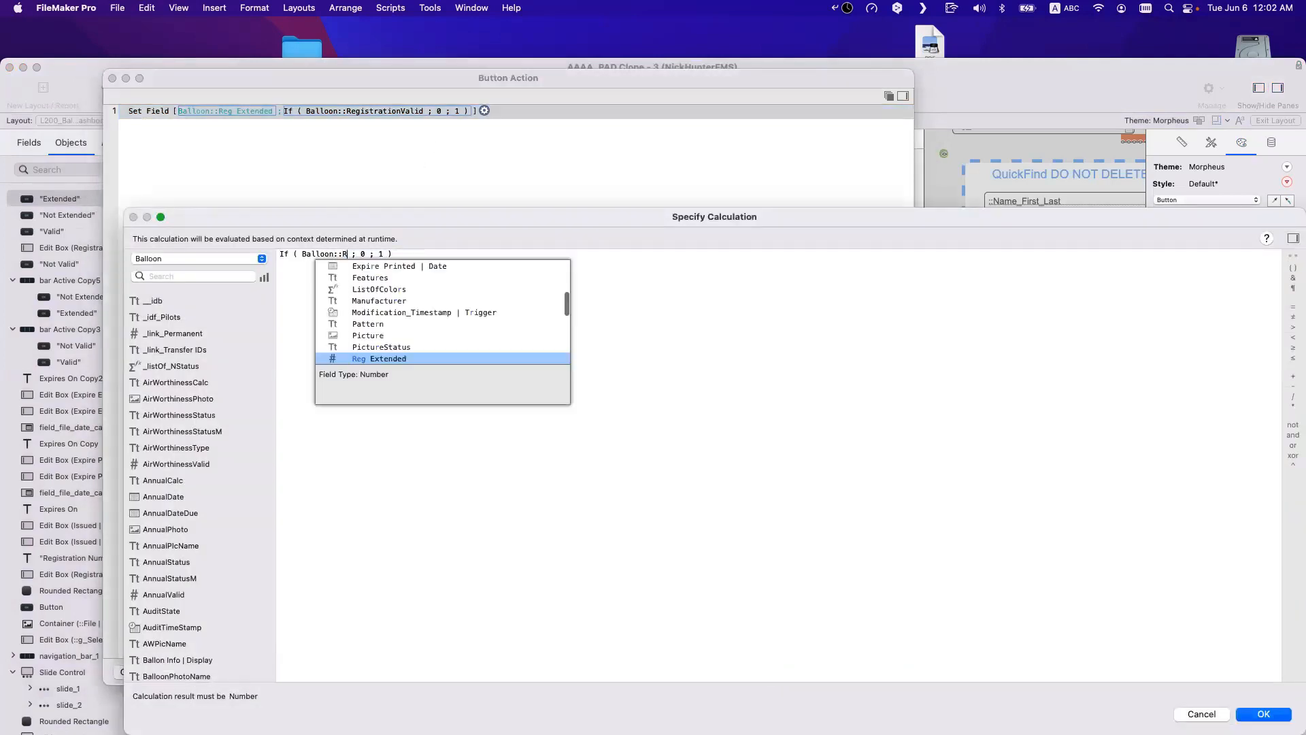
key(BackSpace)
key(BackSpace)
key(BackSpace)
text(g Extended)
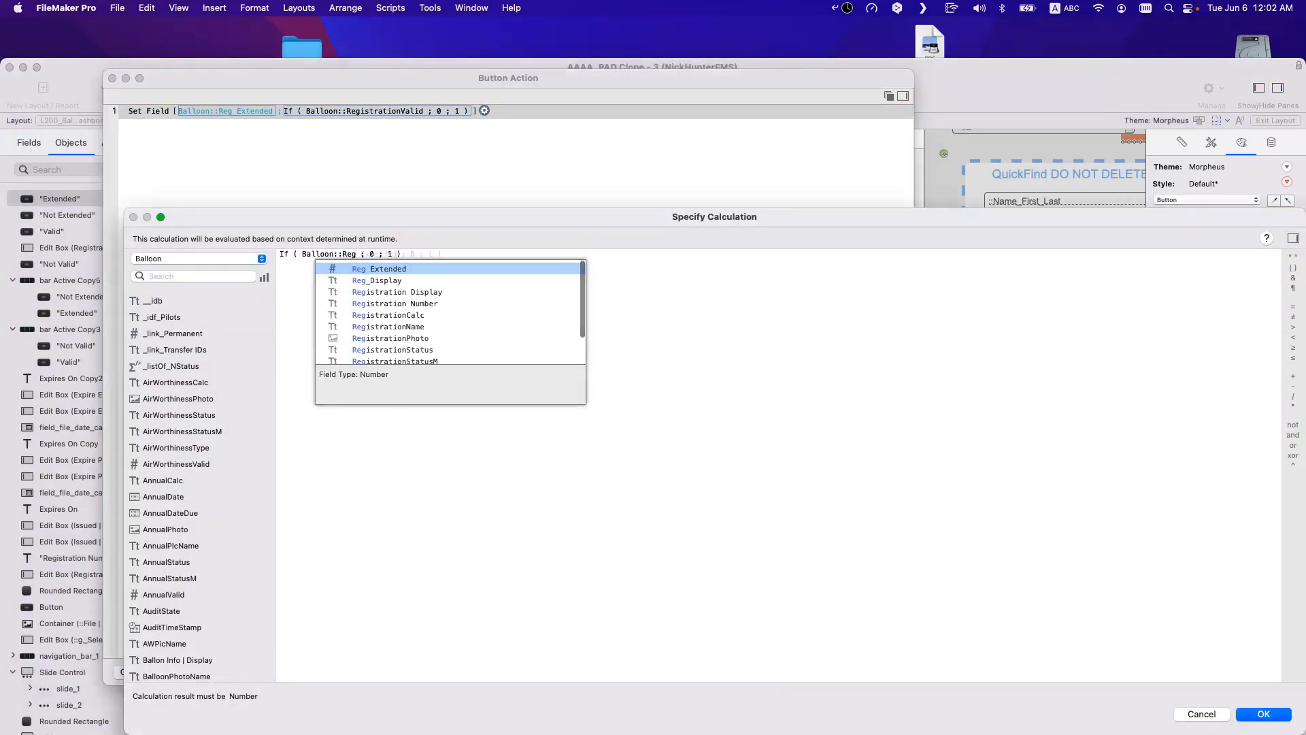
key(Return)
drag(564, 296, 113, 155)
key(super+c)
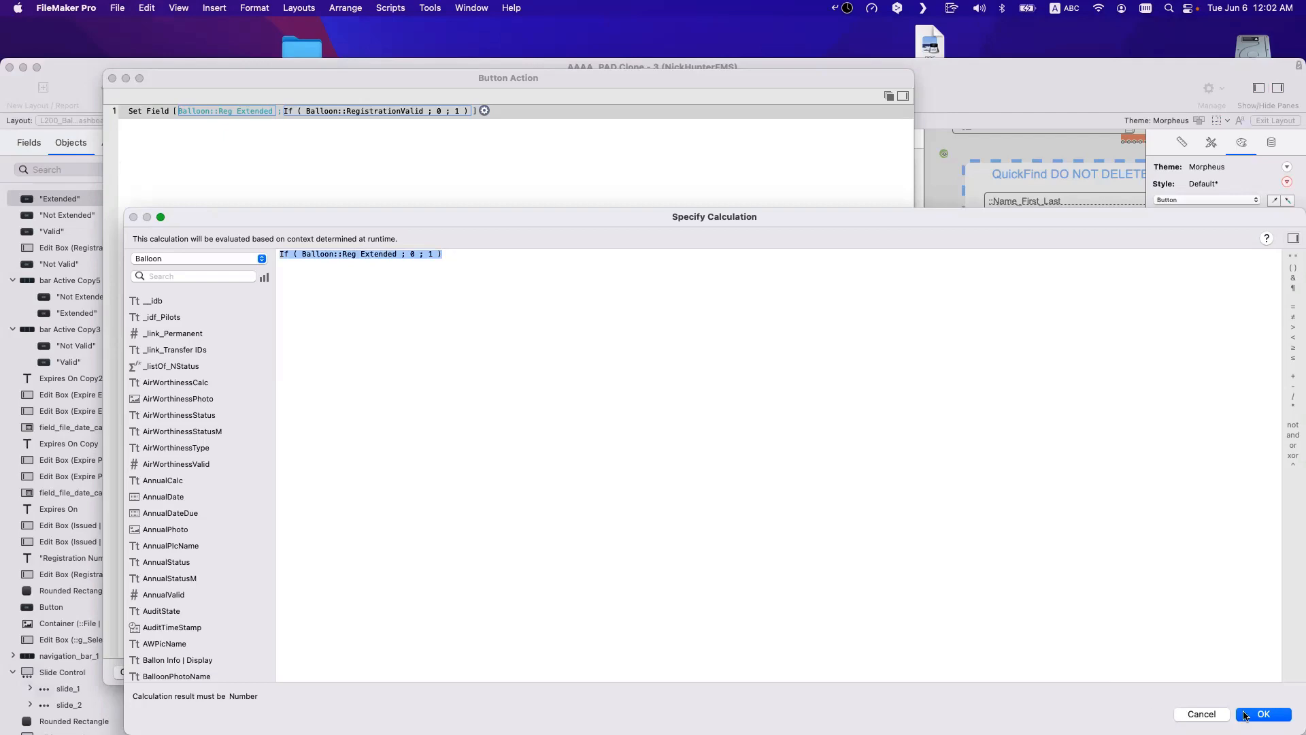
click(1264, 713)
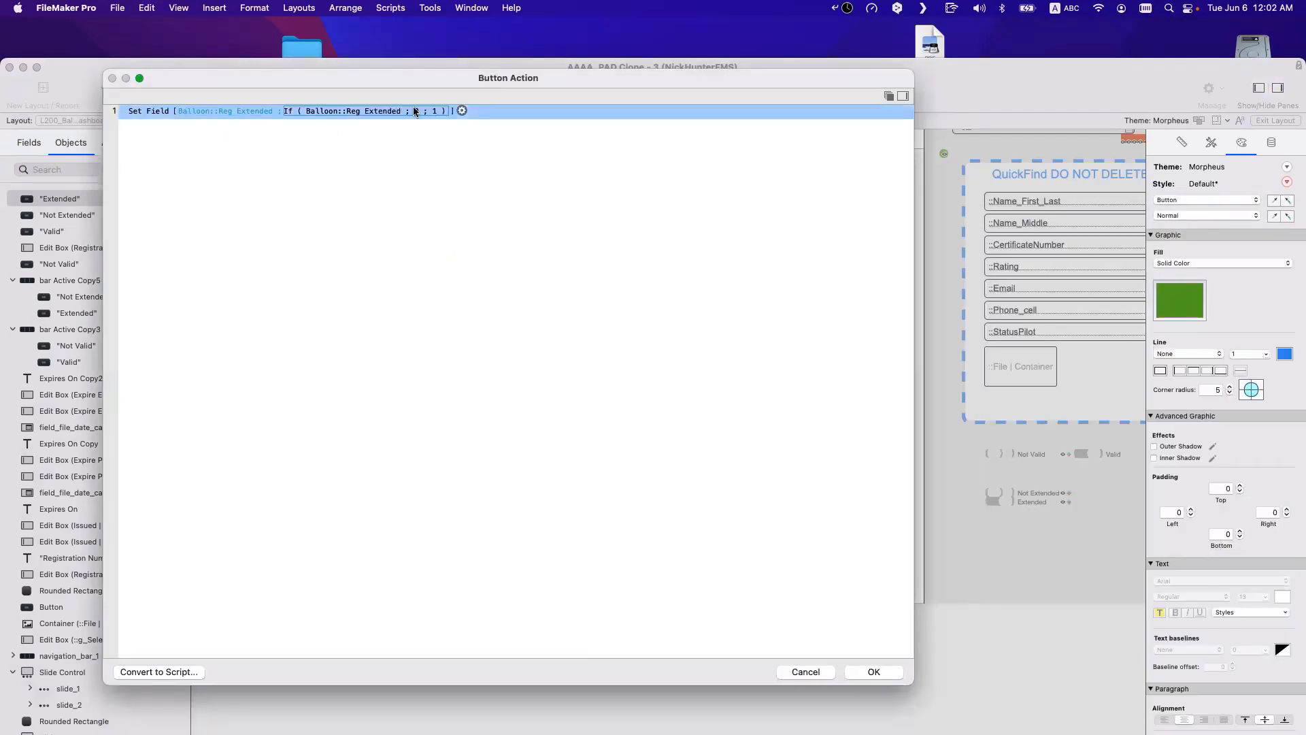
click(884, 677)
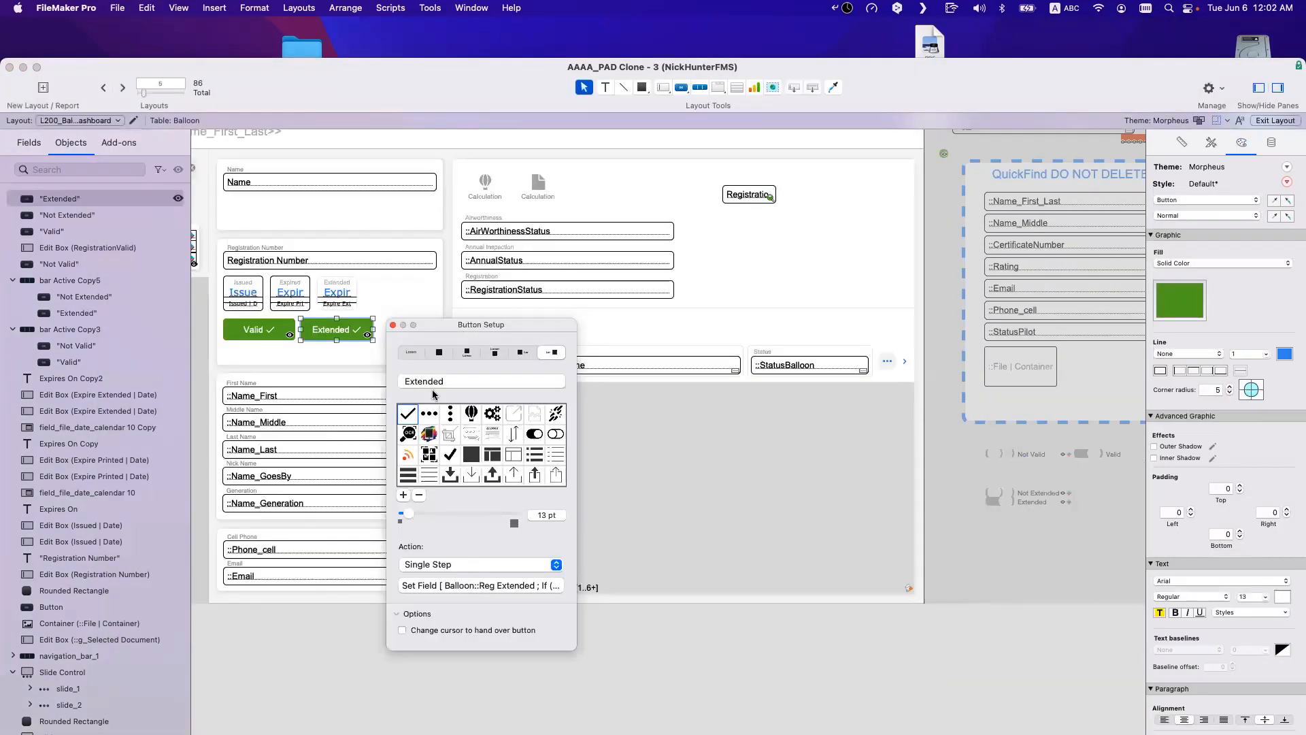
Step: Hide the Extended button and set the Not Extended button's Set Field target to Balloon::Reg Extended
click(180, 215)
double_click(359, 334)
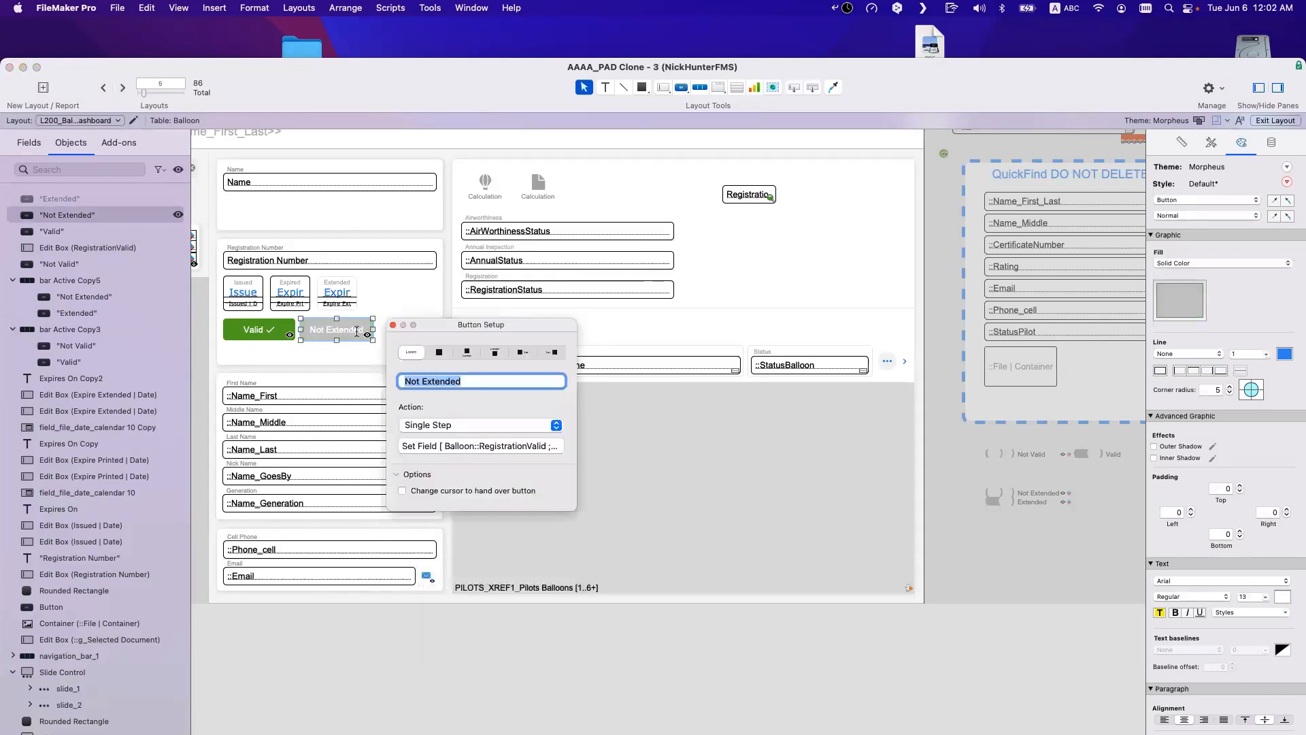
click(481, 446)
double_click(203, 112)
double_click(623, 411)
Step: Replace the Not Extended button's result calculation with the copied If ( Balloon::Reg Extended ; 0 ; 1 ) and save the action
double_click(397, 112)
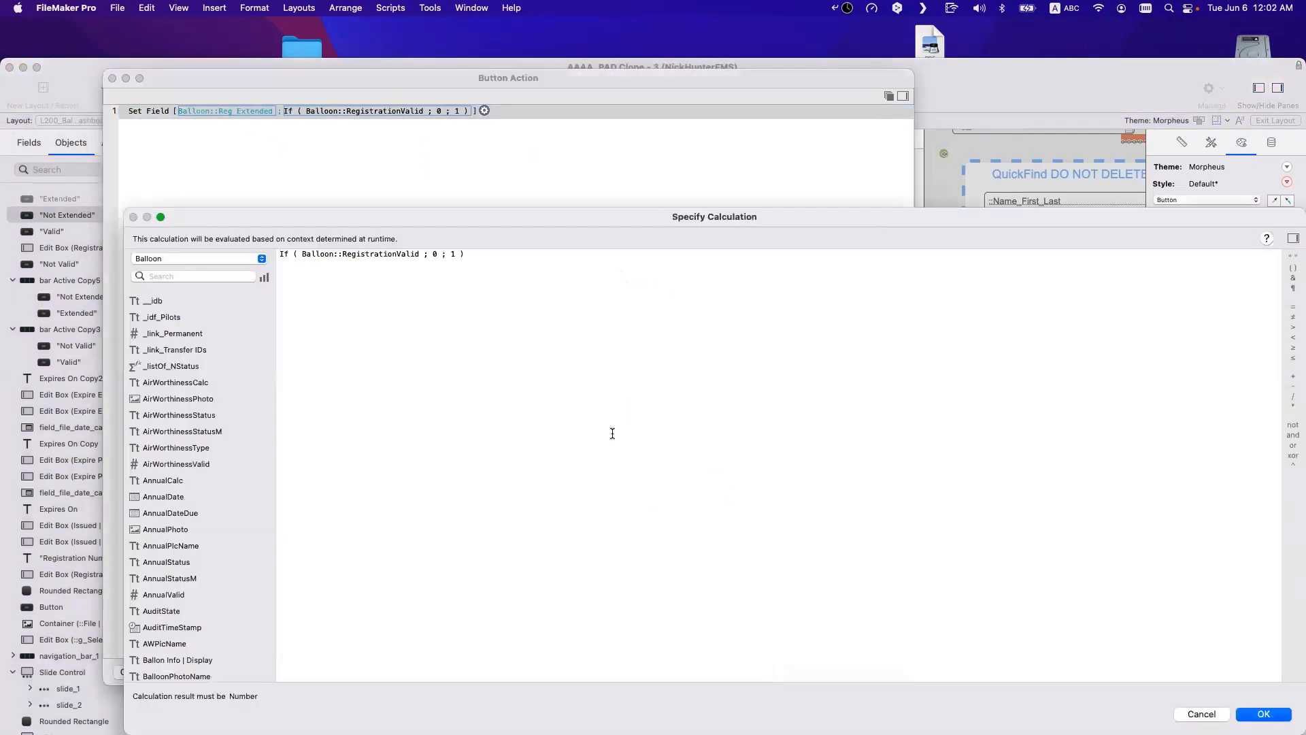
key(super+a)
key(super+v)
click(1262, 714)
click(872, 672)
Step: Open the result calculation of the Not Extended button's Set Field action
click(490, 447)
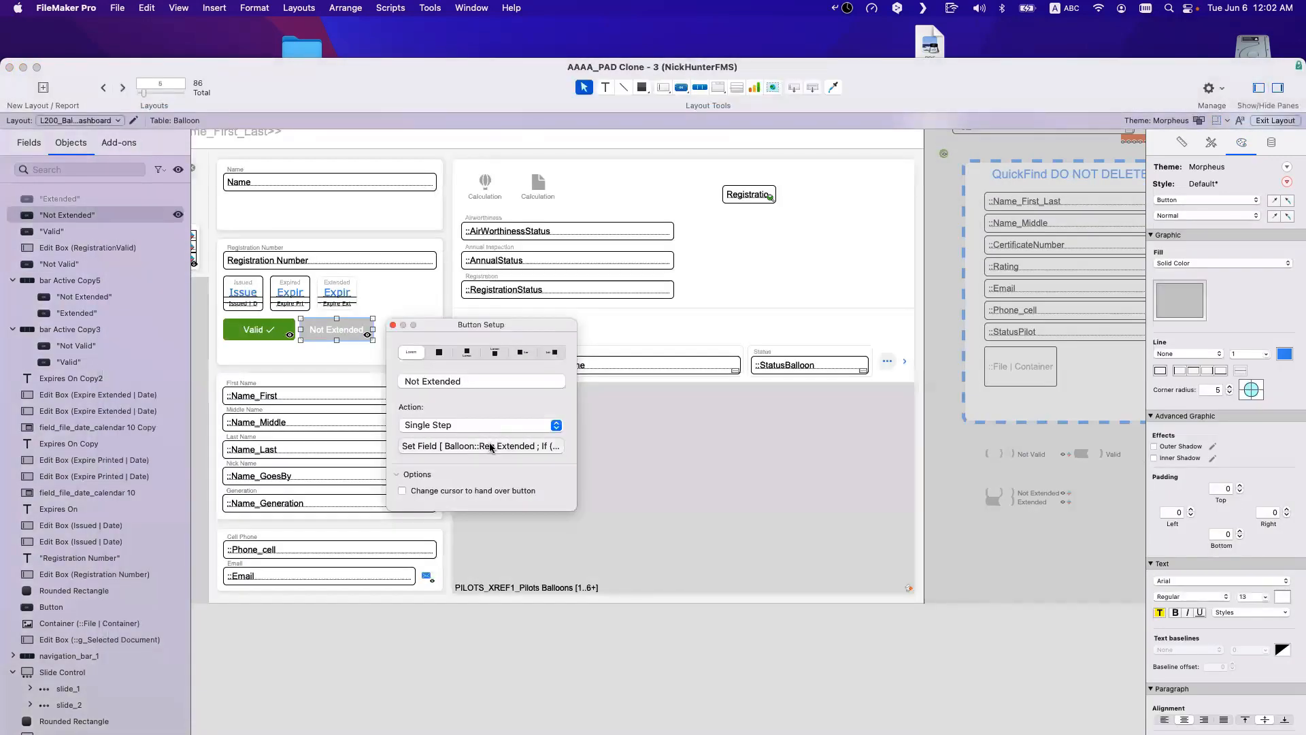
double_click(344, 111)
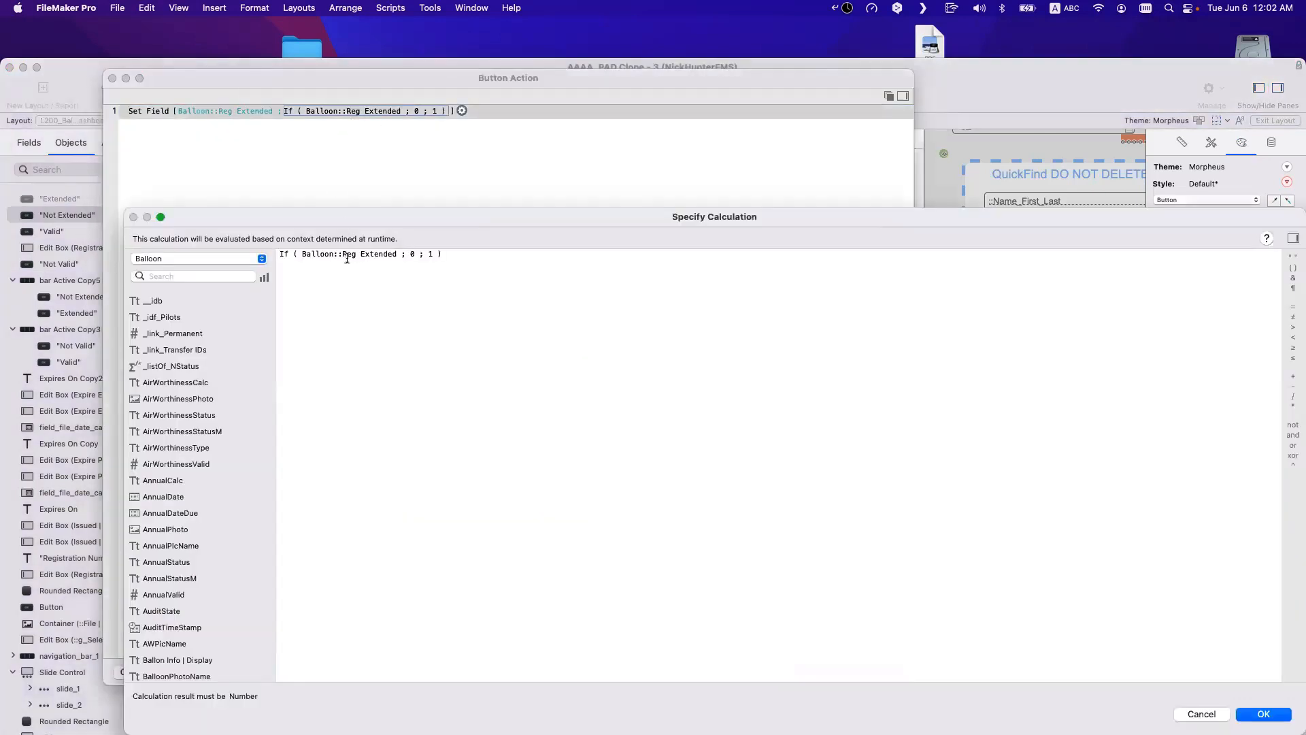
Step: Try adding = 1 after Balloon::Reg Extended in the If condition and remove it again
drag(396, 254, 304, 254)
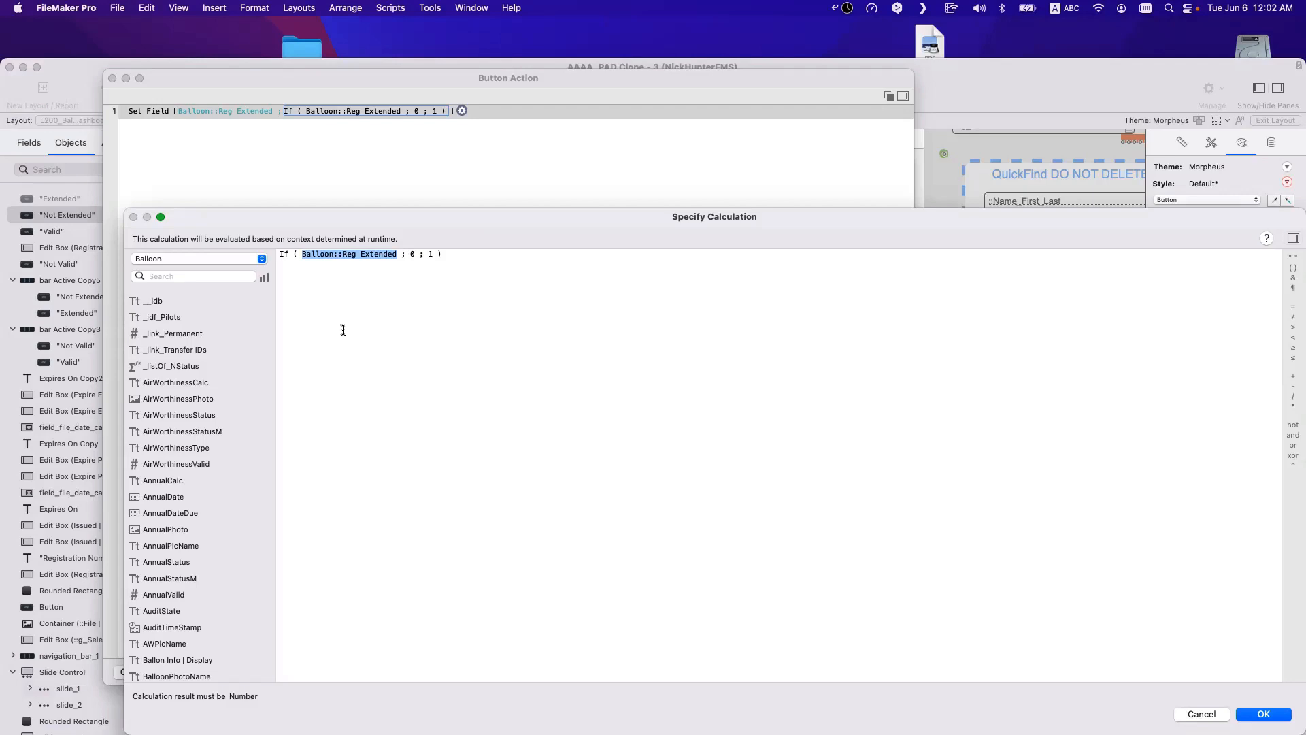
key(Right)
text(= 1)
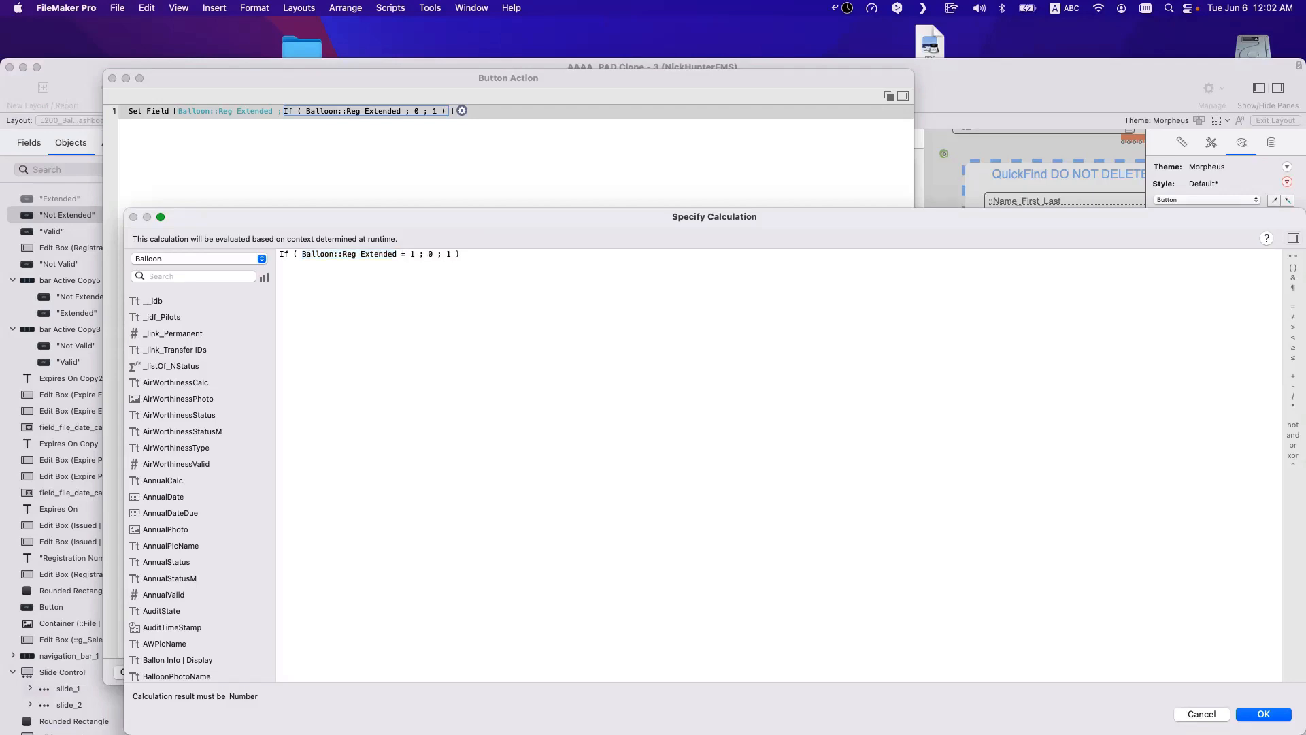
key(BackSpace)
key(BackSpace)
key(BackSpace)
key(BackSpace)
Step: Copy the Balloon::Reg Extended reference from the formula, save the action, and use the reference as the Not Extended button's hide condition
drag(301, 254, 397, 254)
key(super+c)
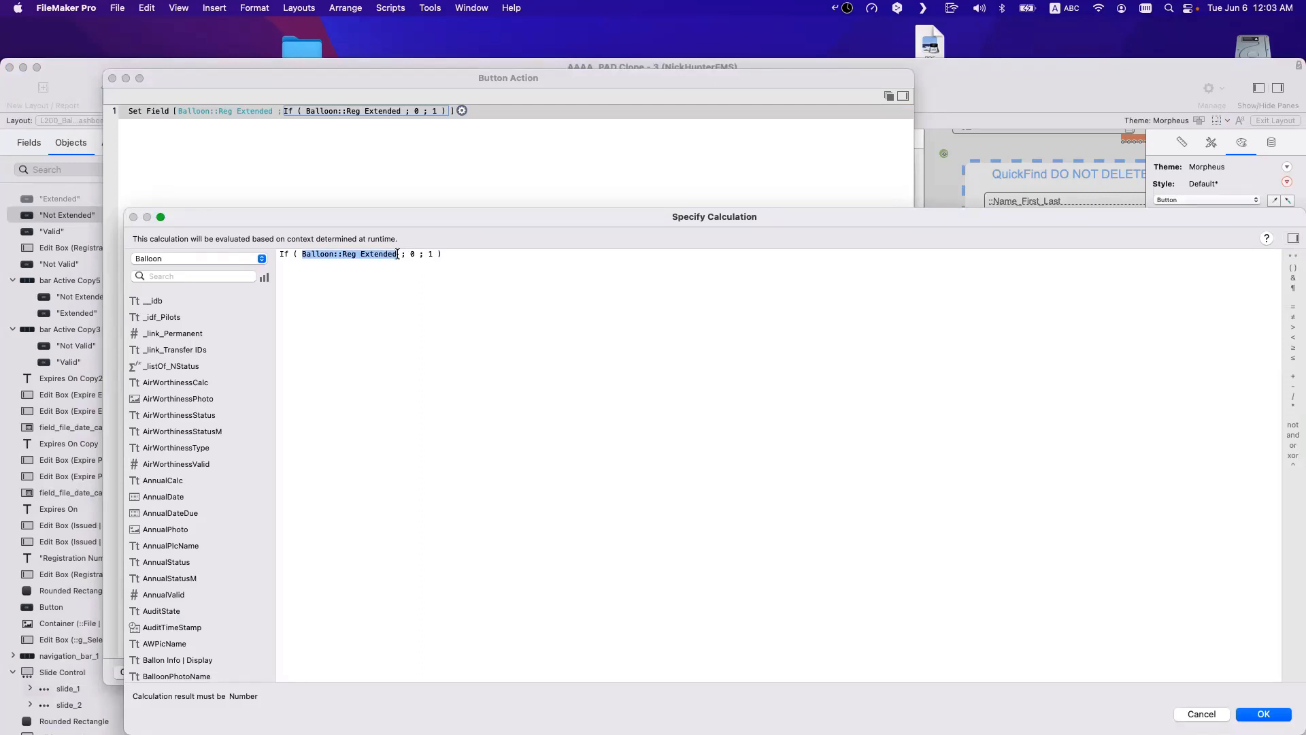
key(Return)
key(Return)
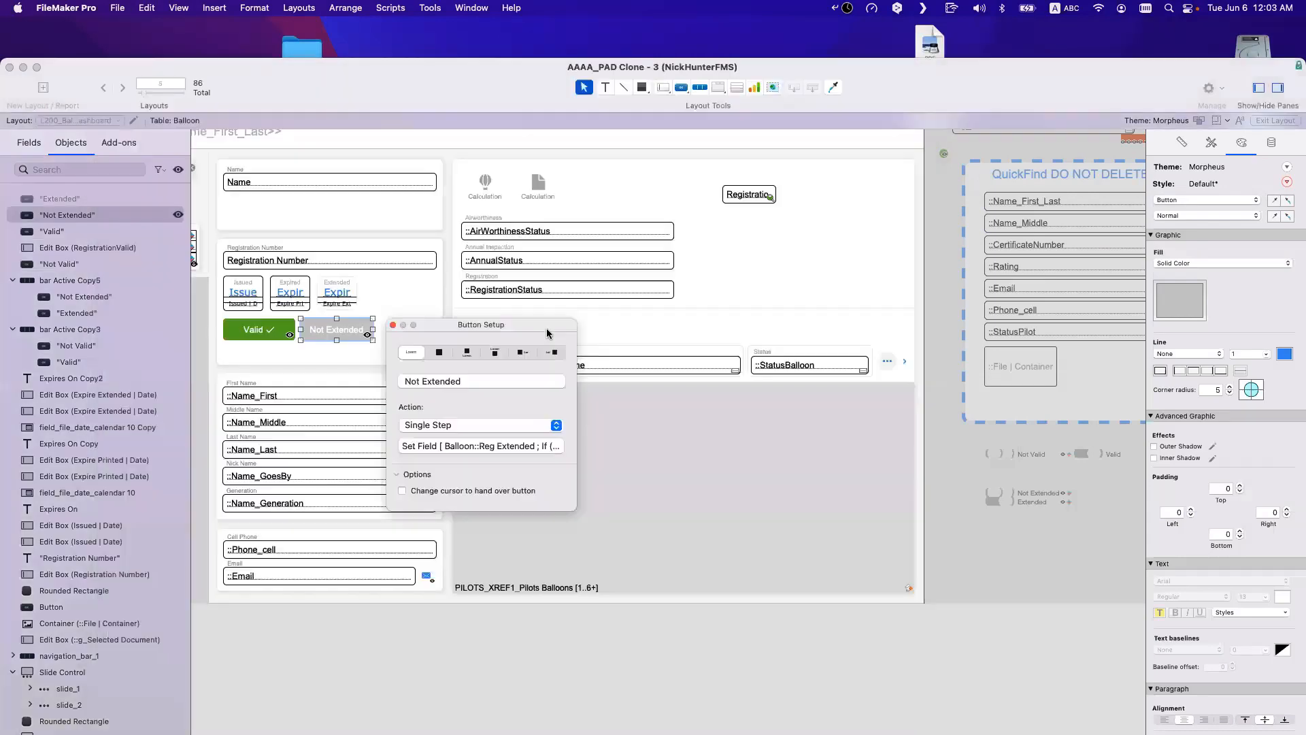
click(1271, 142)
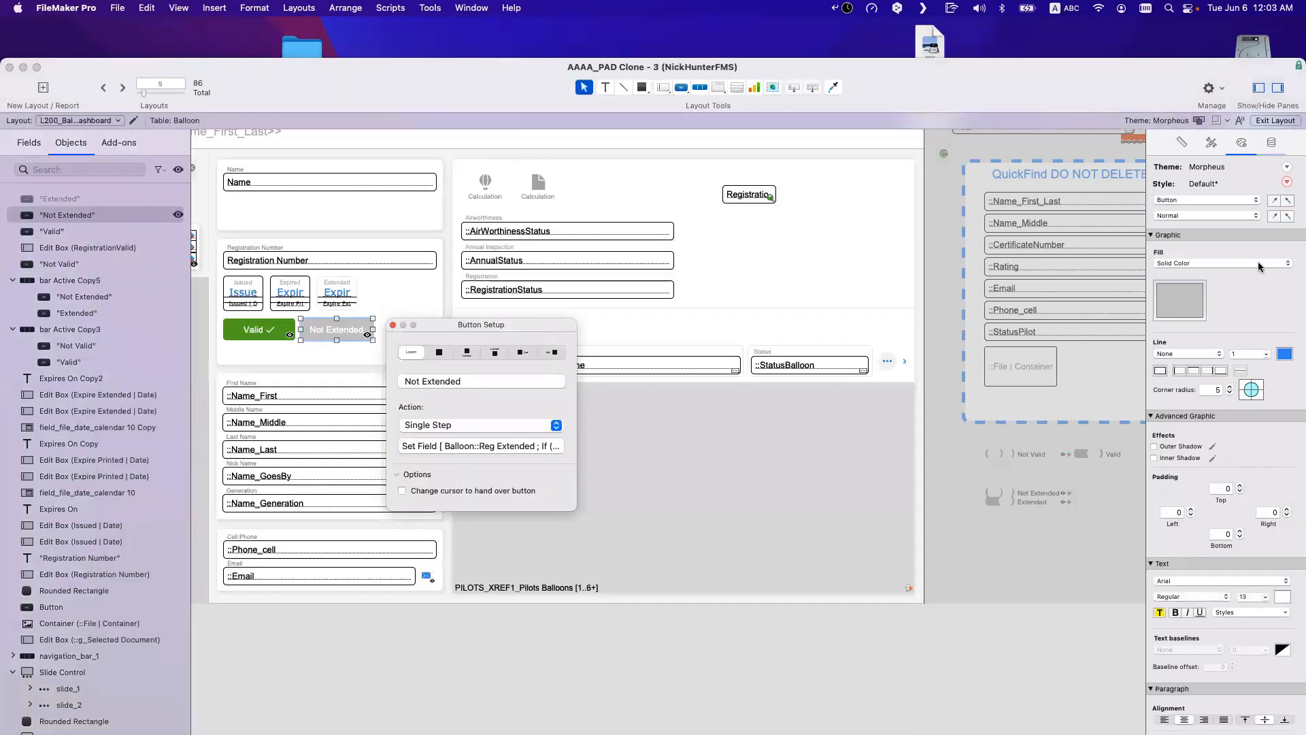
drag(1245, 413, 1113, 417)
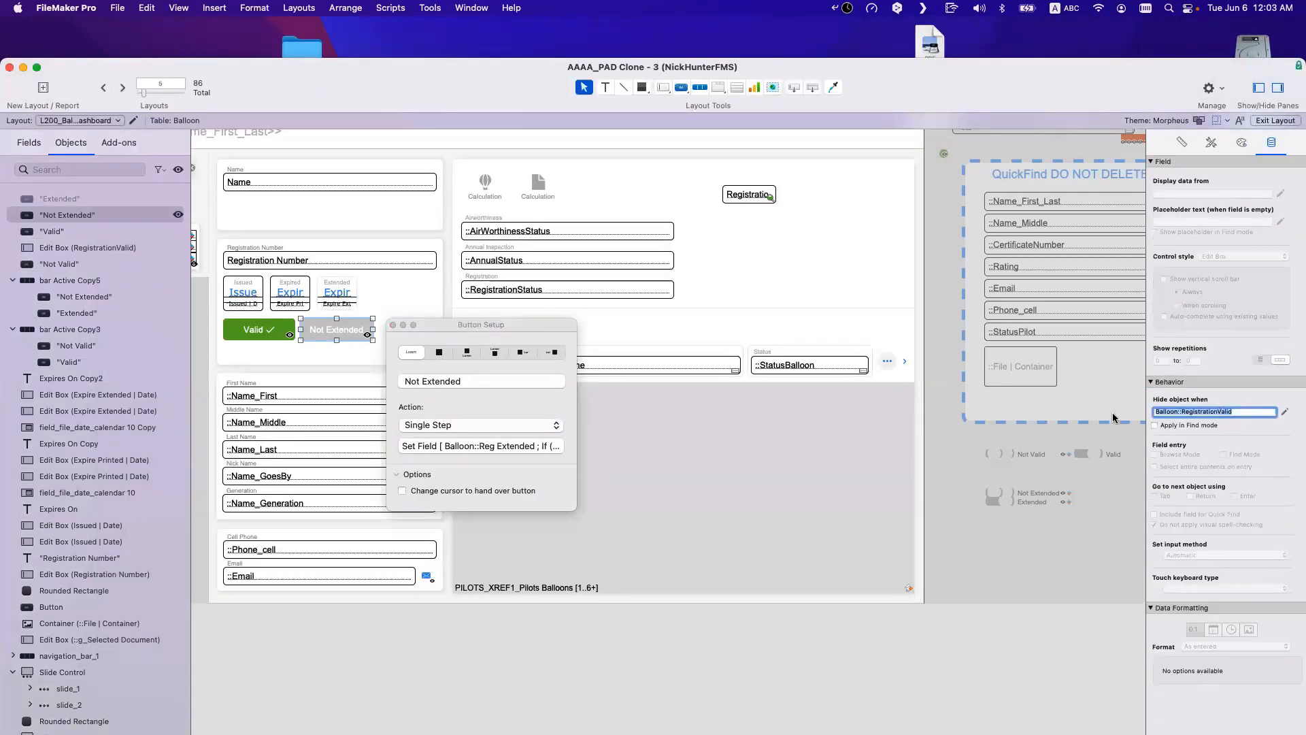
key(super+v)
Step: Hide the Not Extended button, reveal the Extended button, and set its hide condition to not Balloon::Reg Extended
click(177, 214)
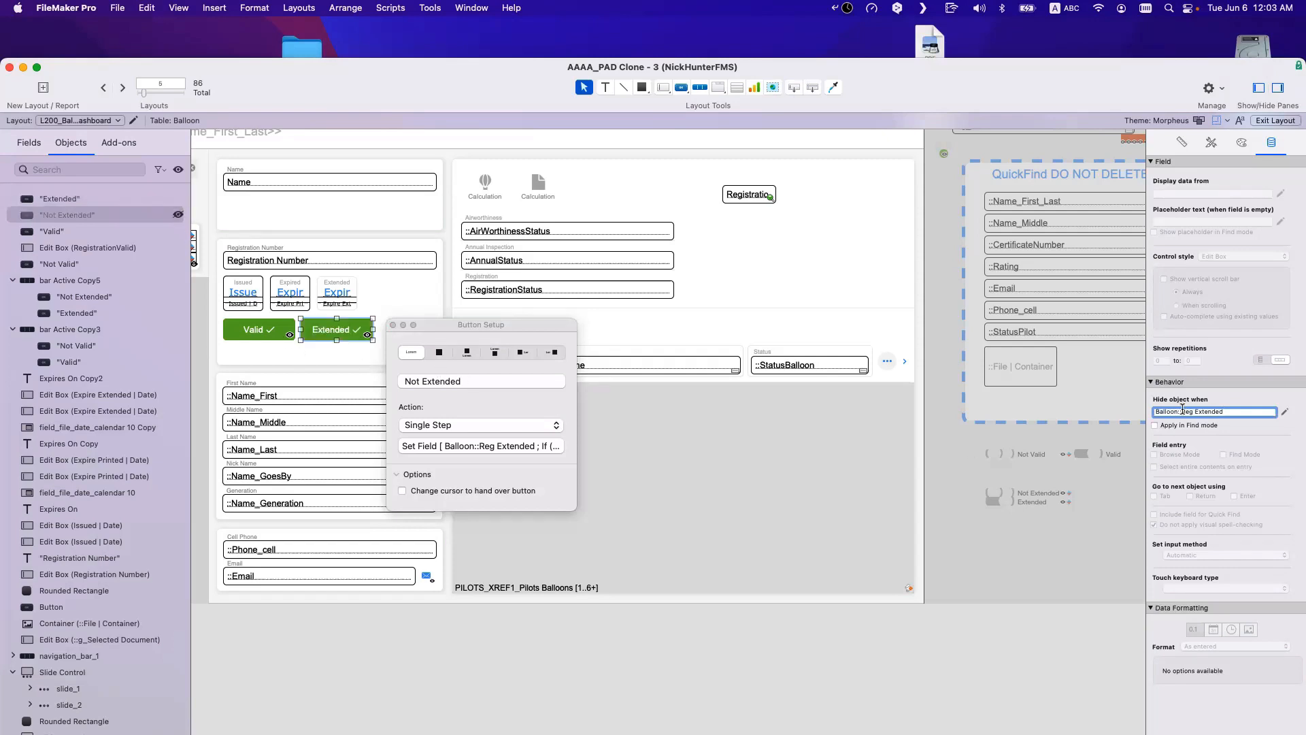
click(354, 344)
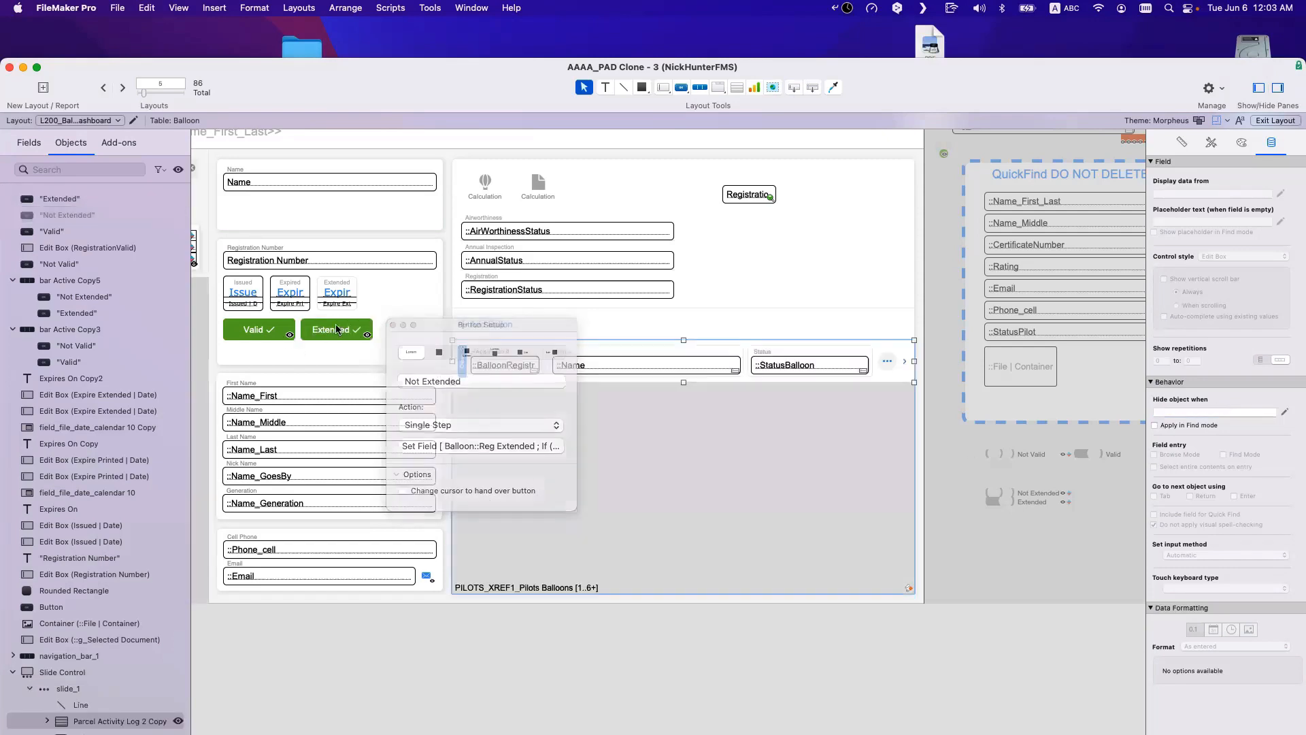
double_click(1170, 411)
key(super+v)
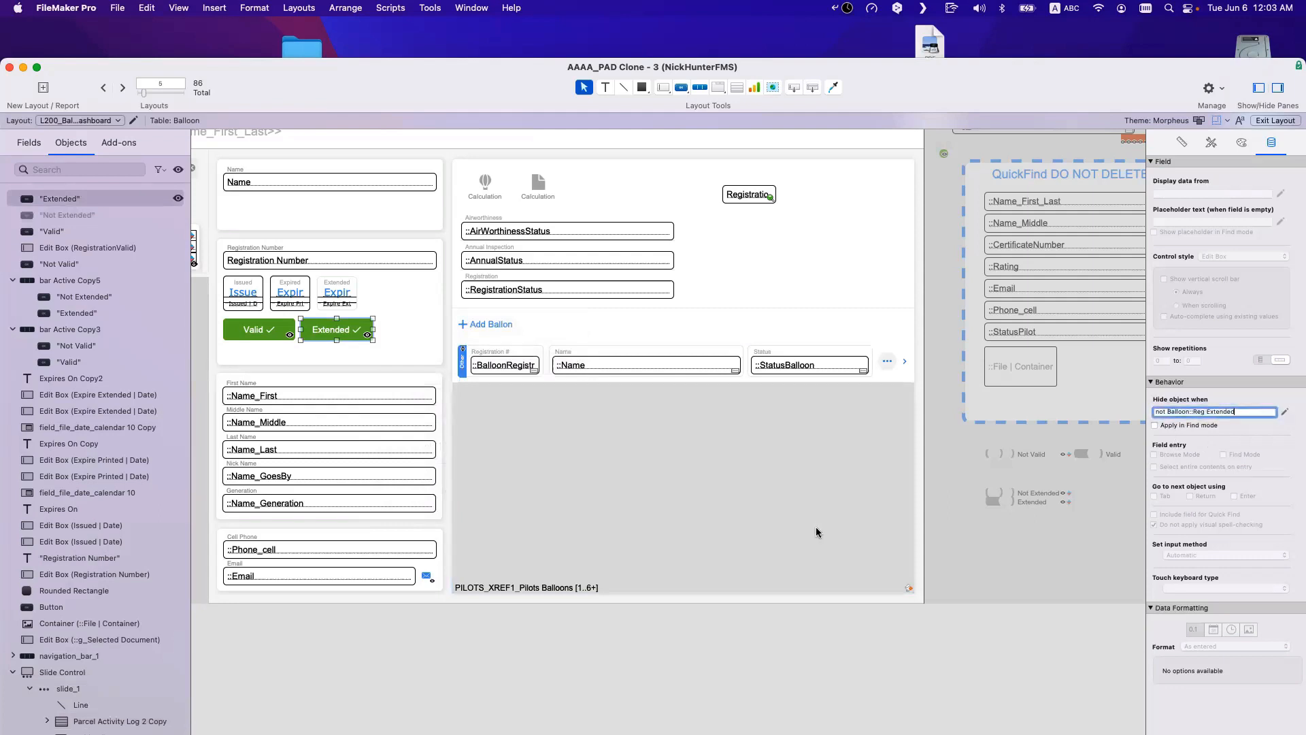
click(433, 483)
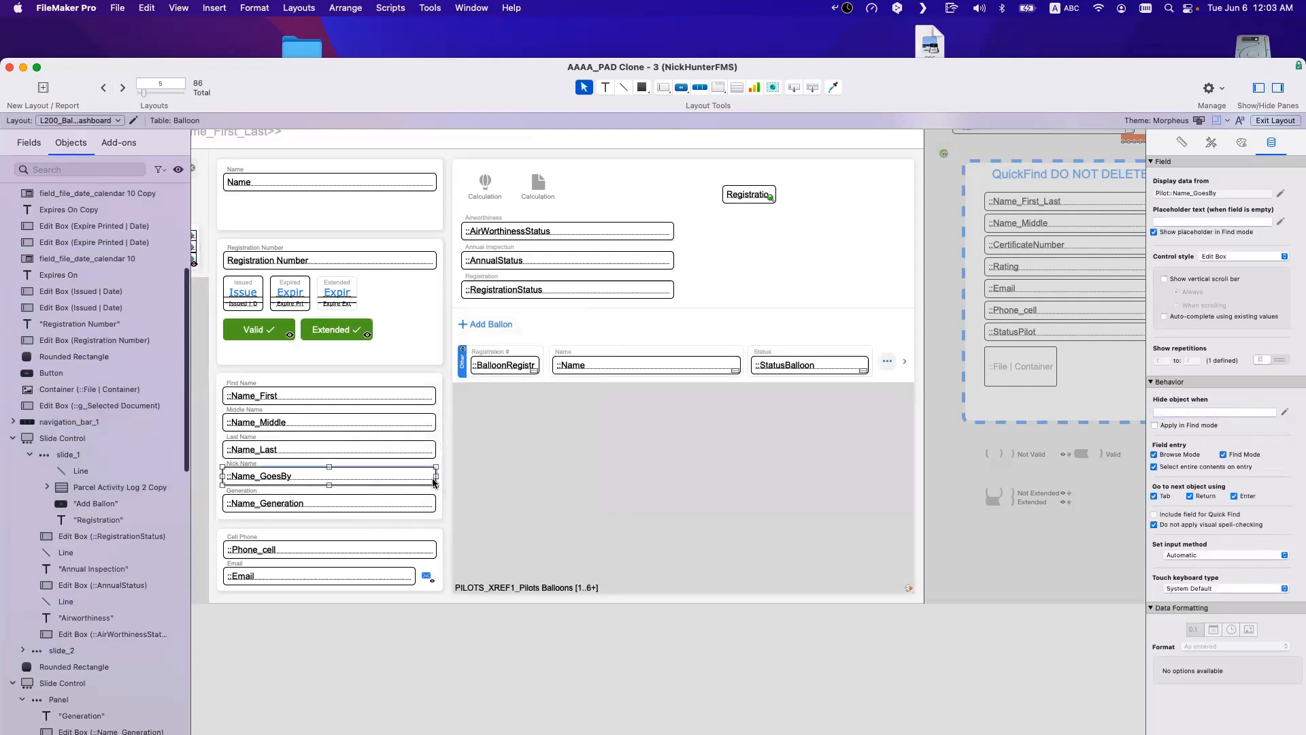
Step: In Browse mode, test the Valid/Not Valid and Extended/Not Extended toggles on the Balloon 1 record, ending with Valid and Not Extended
key(super+b)
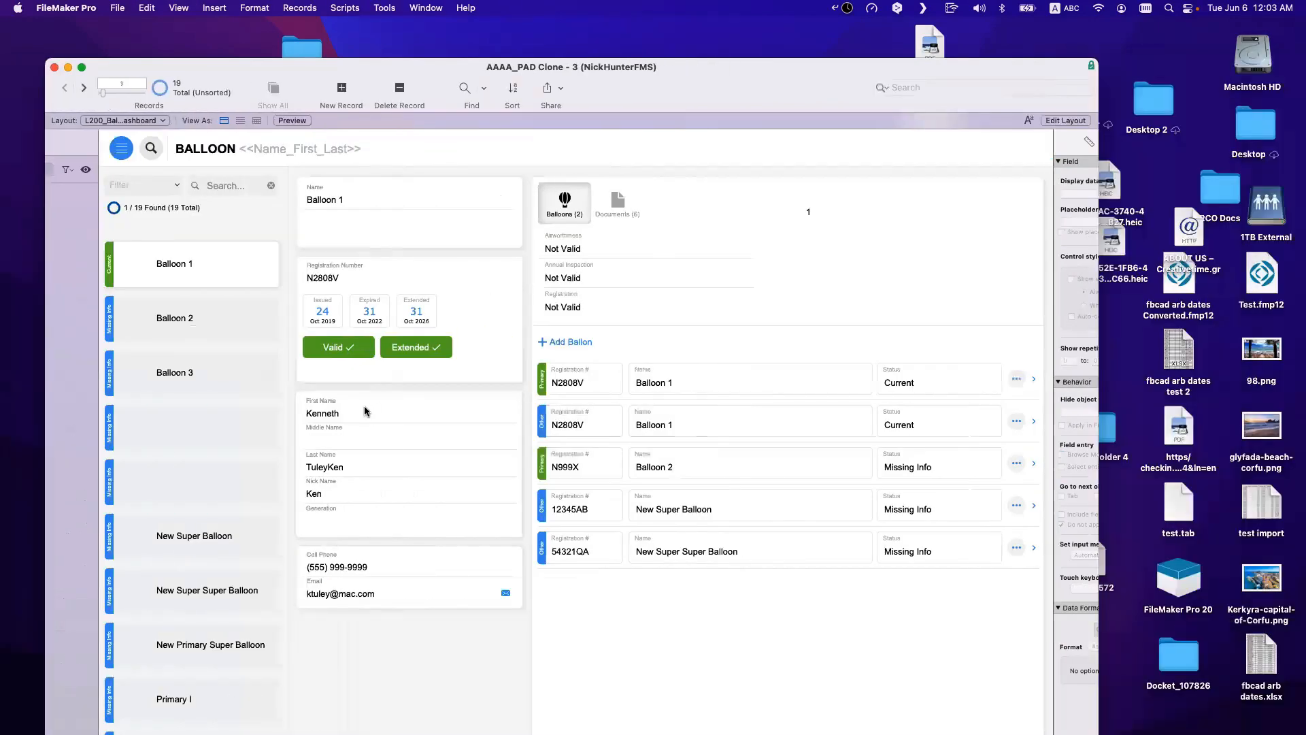
click(383, 352)
click(326, 352)
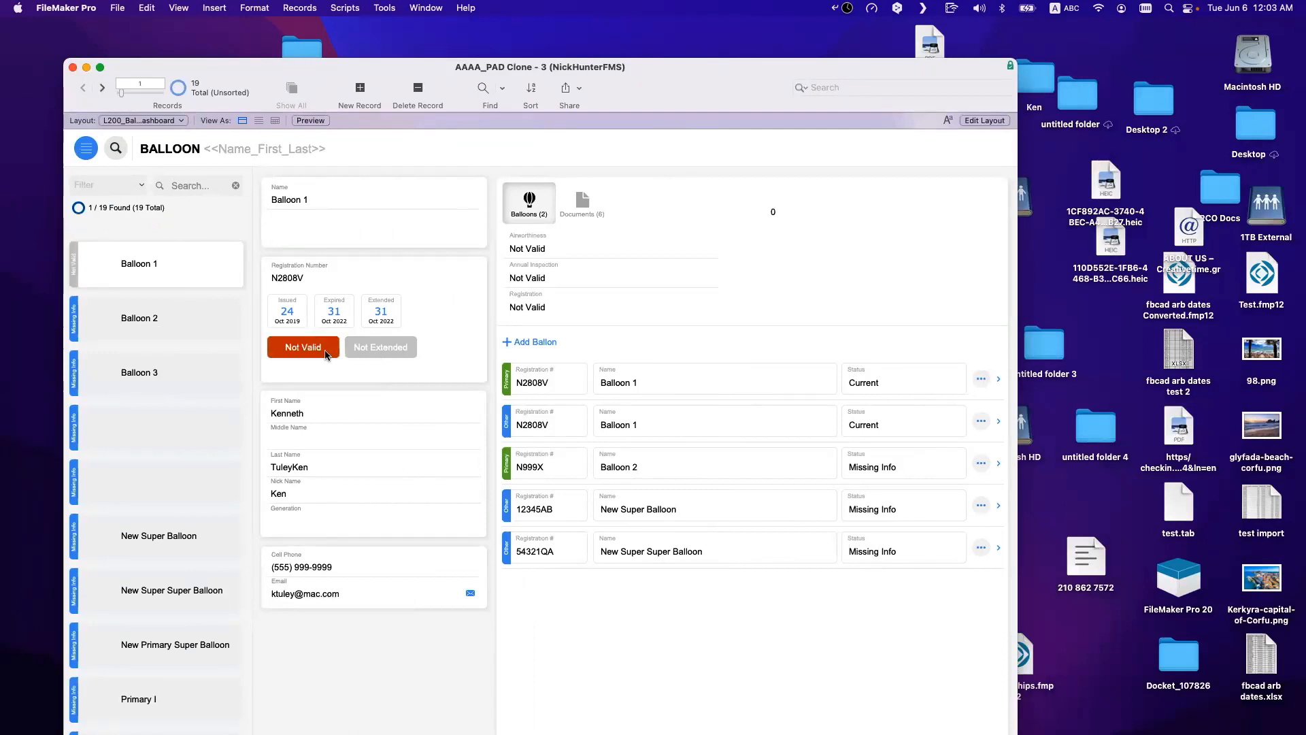
click(358, 359)
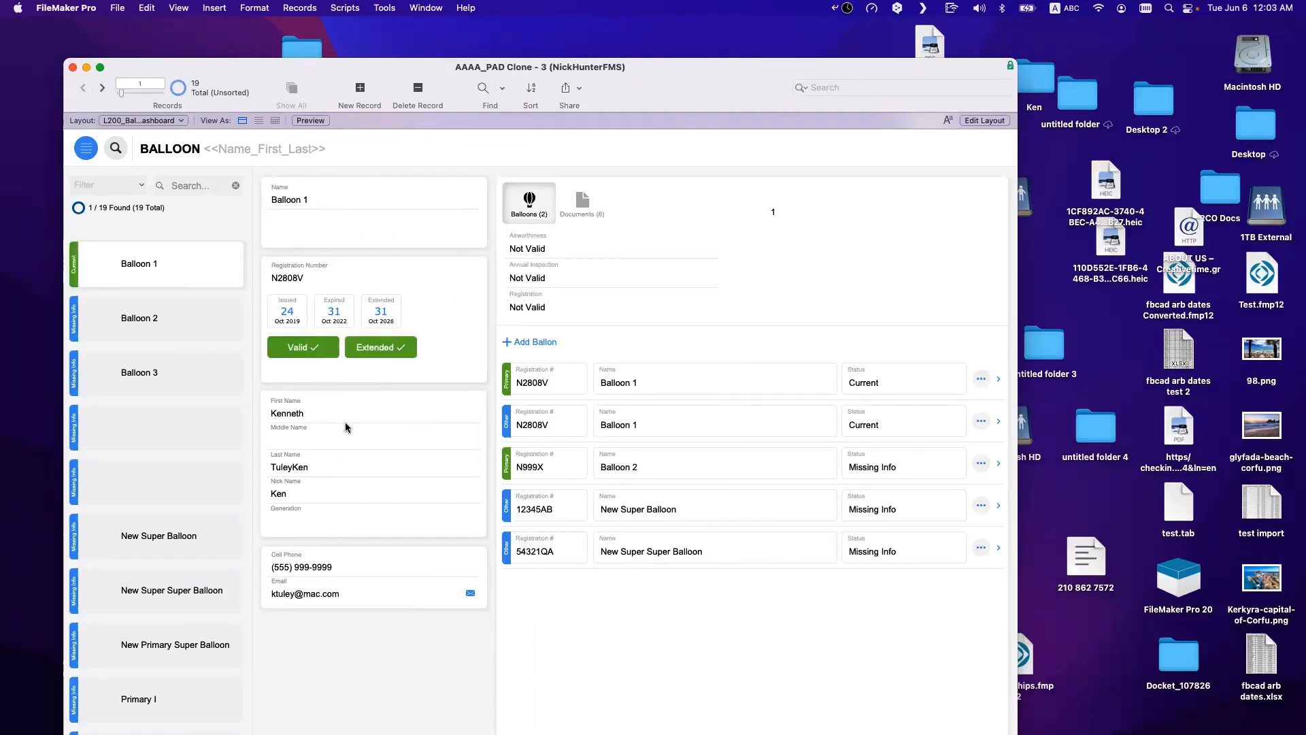
click(375, 352)
click(305, 353)
click(360, 353)
click(315, 354)
click(315, 354)
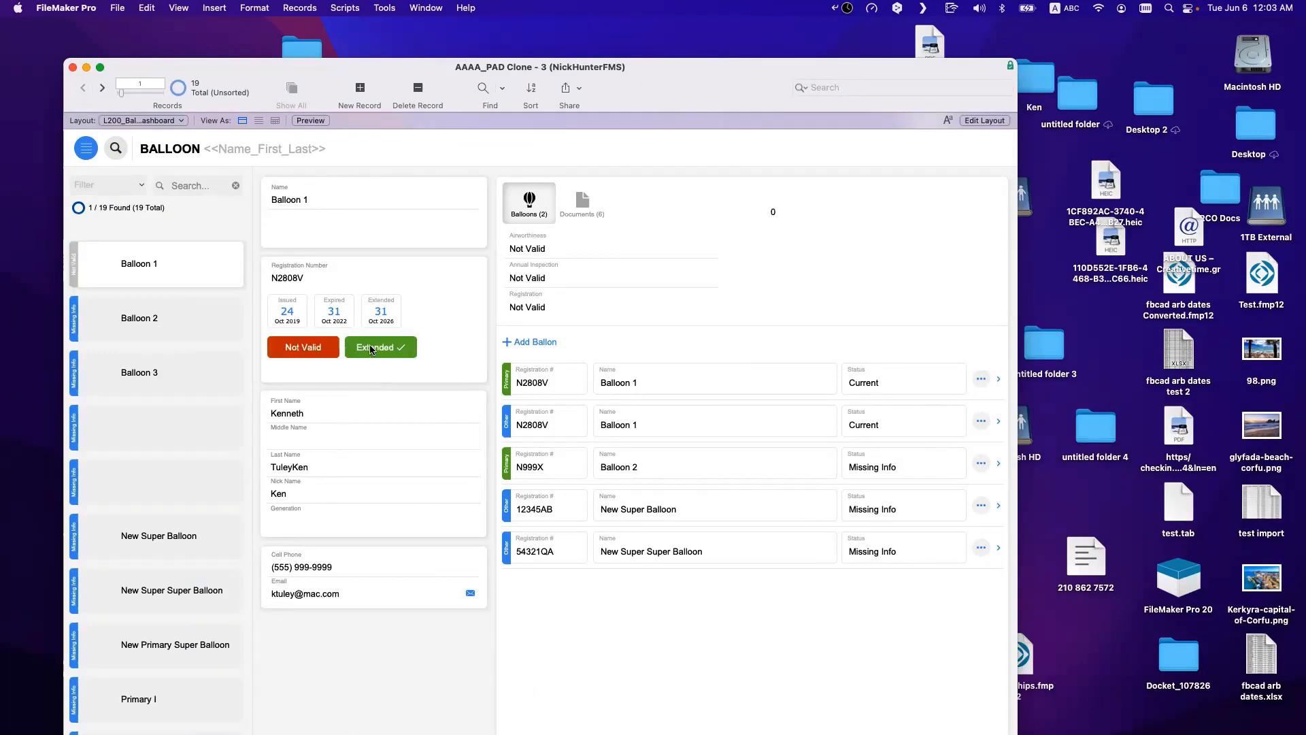
click(373, 350)
click(313, 354)
click(355, 350)
click(319, 349)
click(351, 346)
click(317, 349)
click(353, 346)
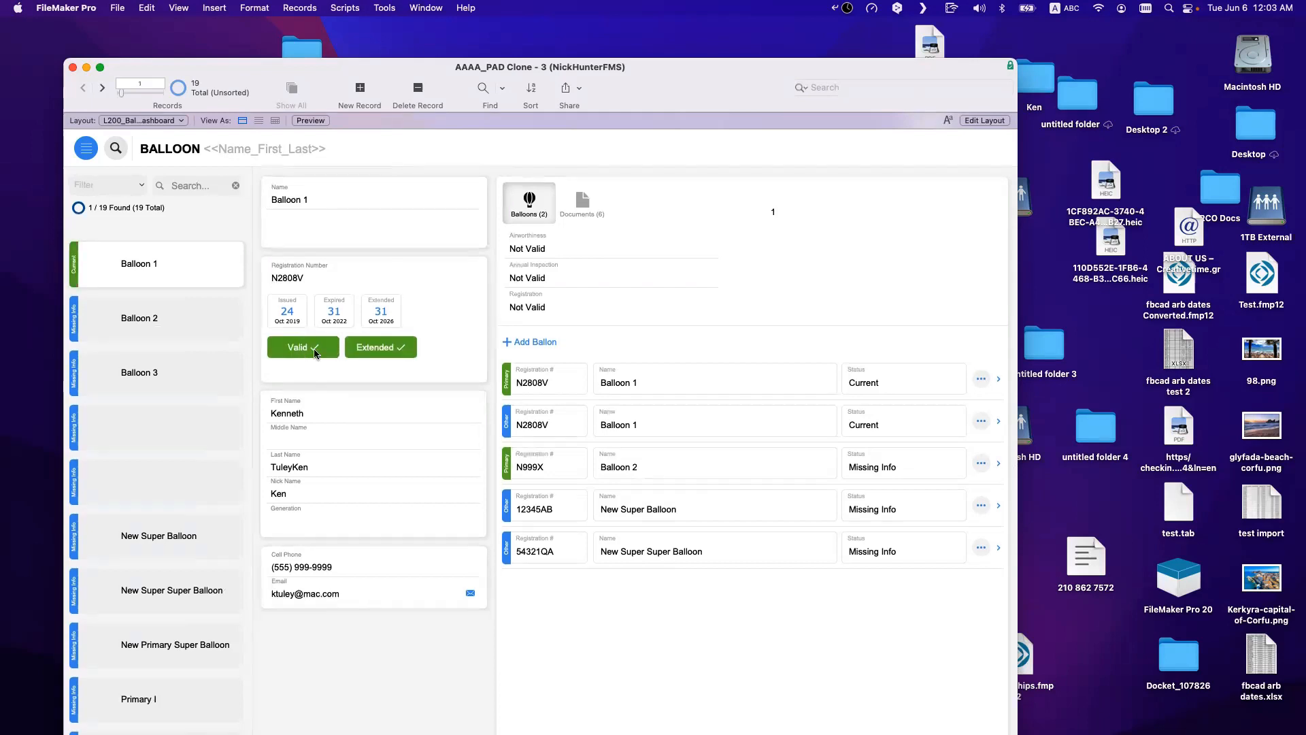
click(315, 352)
click(302, 354)
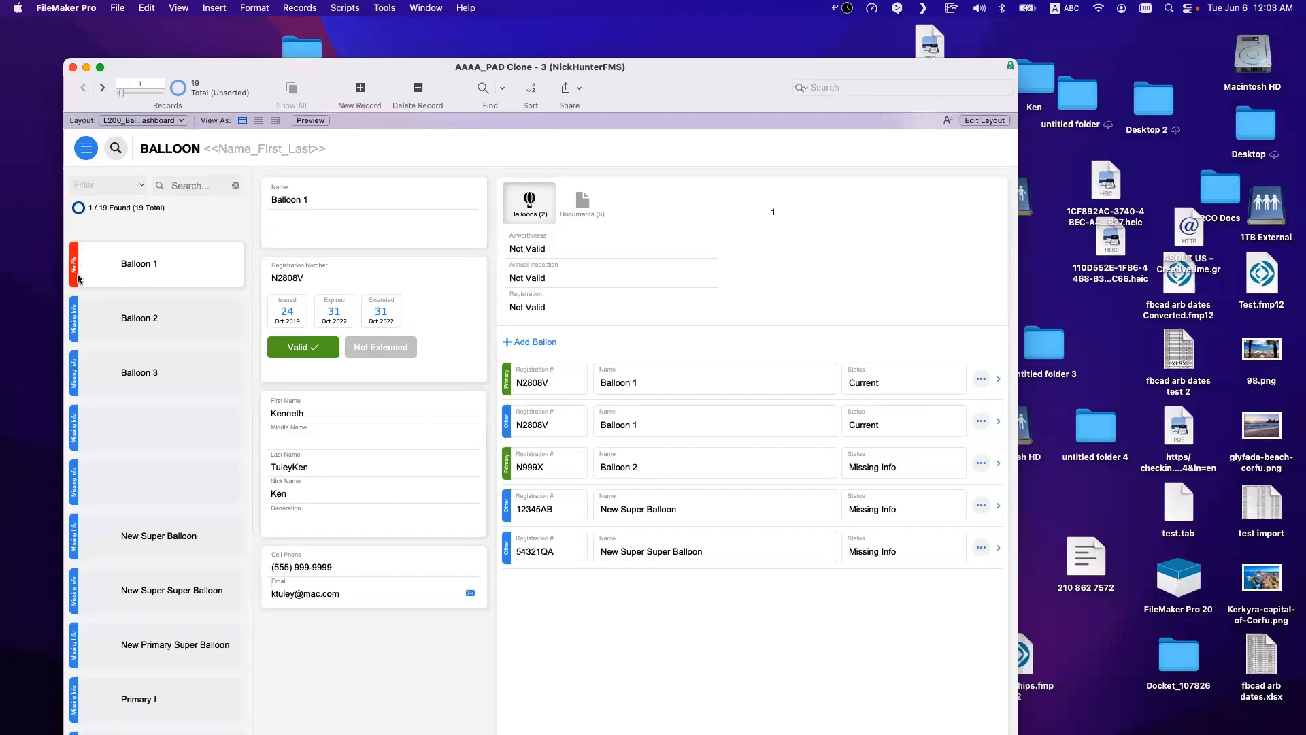
click(364, 351)
click(371, 349)
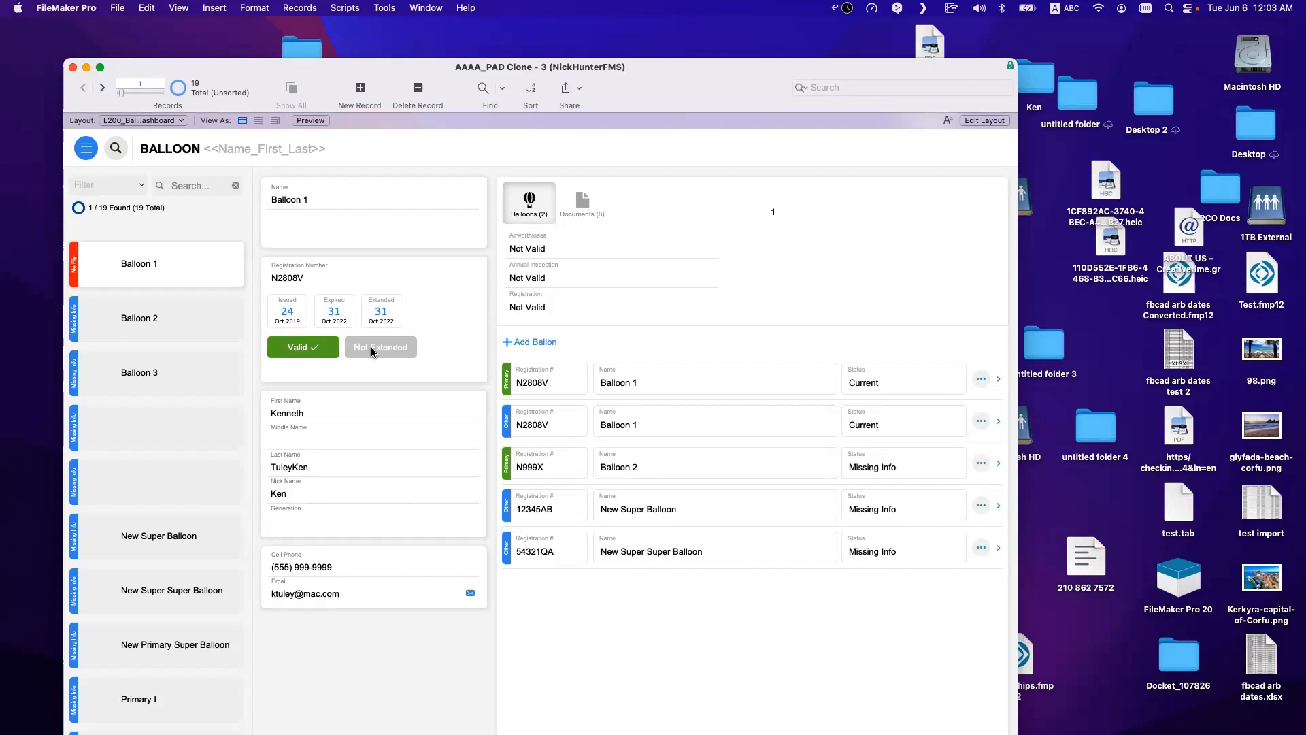
Step: In Layout mode, nudge the Valid, Not Valid and Extended buttons down slightly together and check the result in Browse mode
key(super+l)
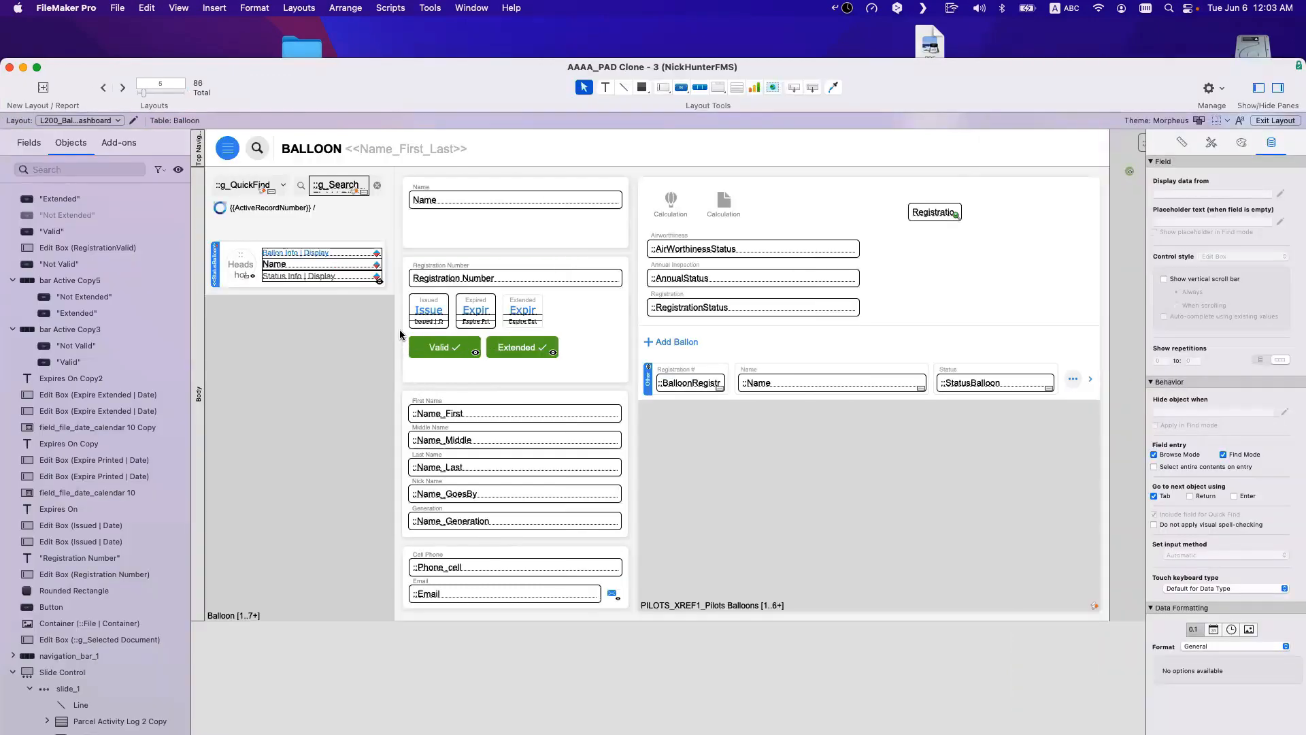
drag(400, 332, 569, 368)
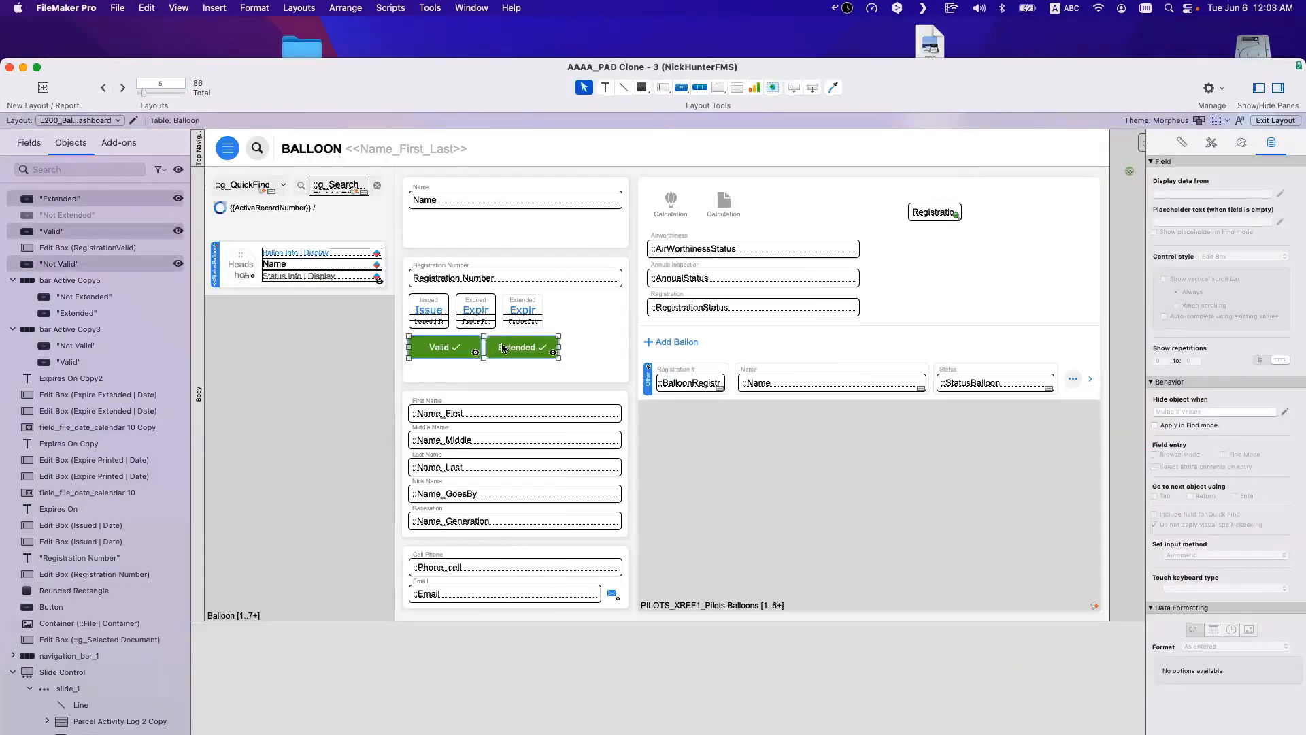
click(400, 351)
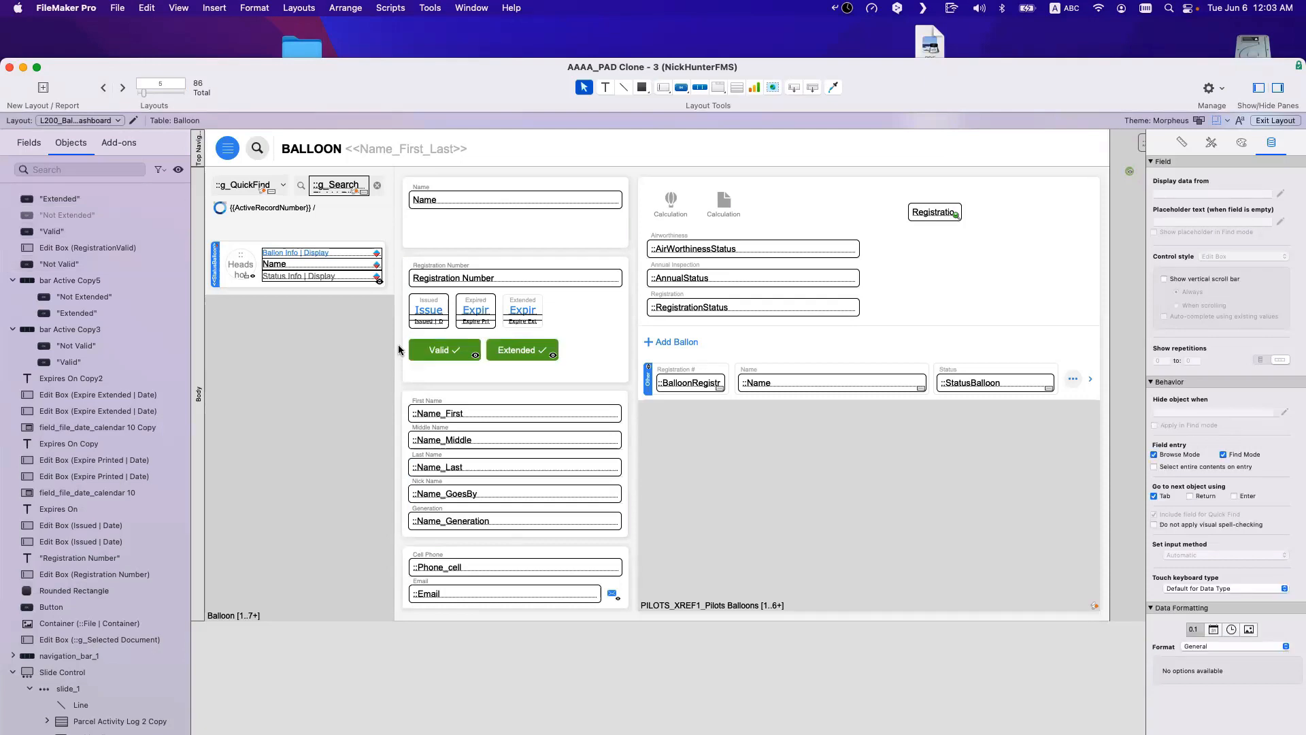
key(super+b)
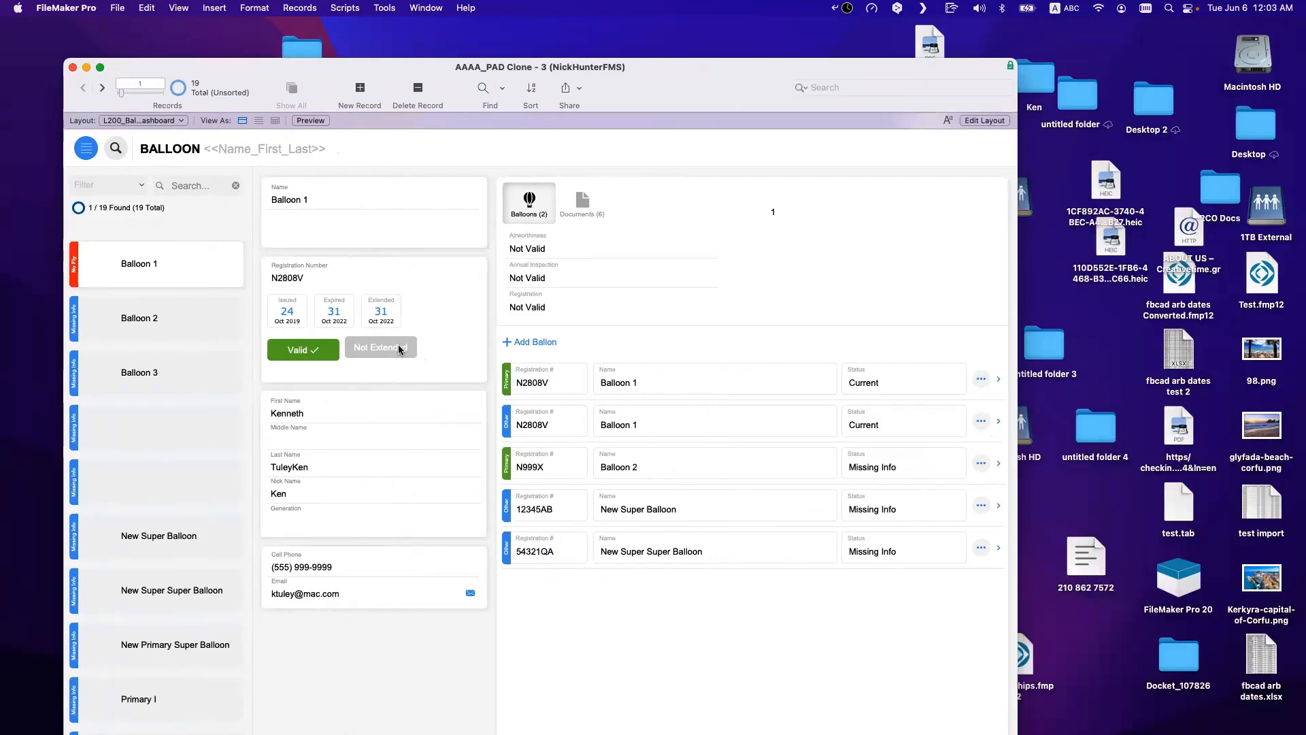
Step: Reveal the Not Extended button in the layout, nudge it down level with the Valid button, and return to Browse mode
key(super+l)
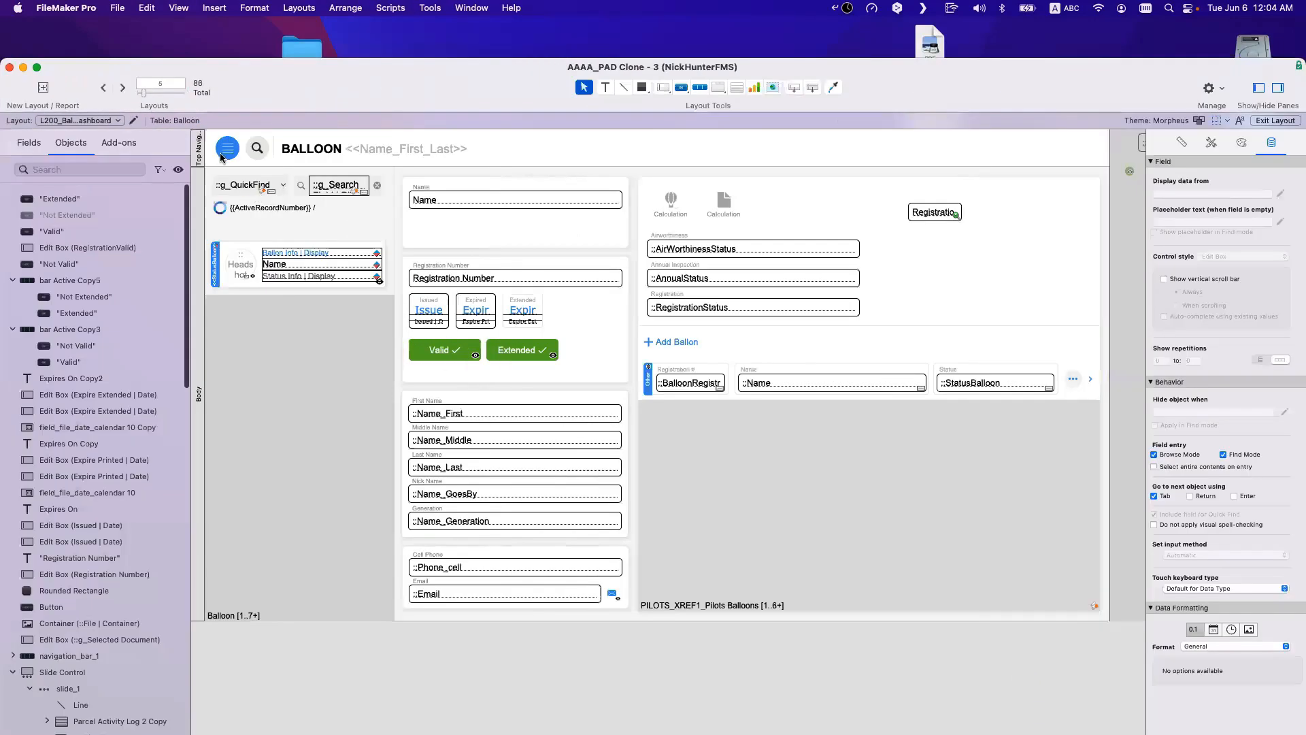
click(528, 346)
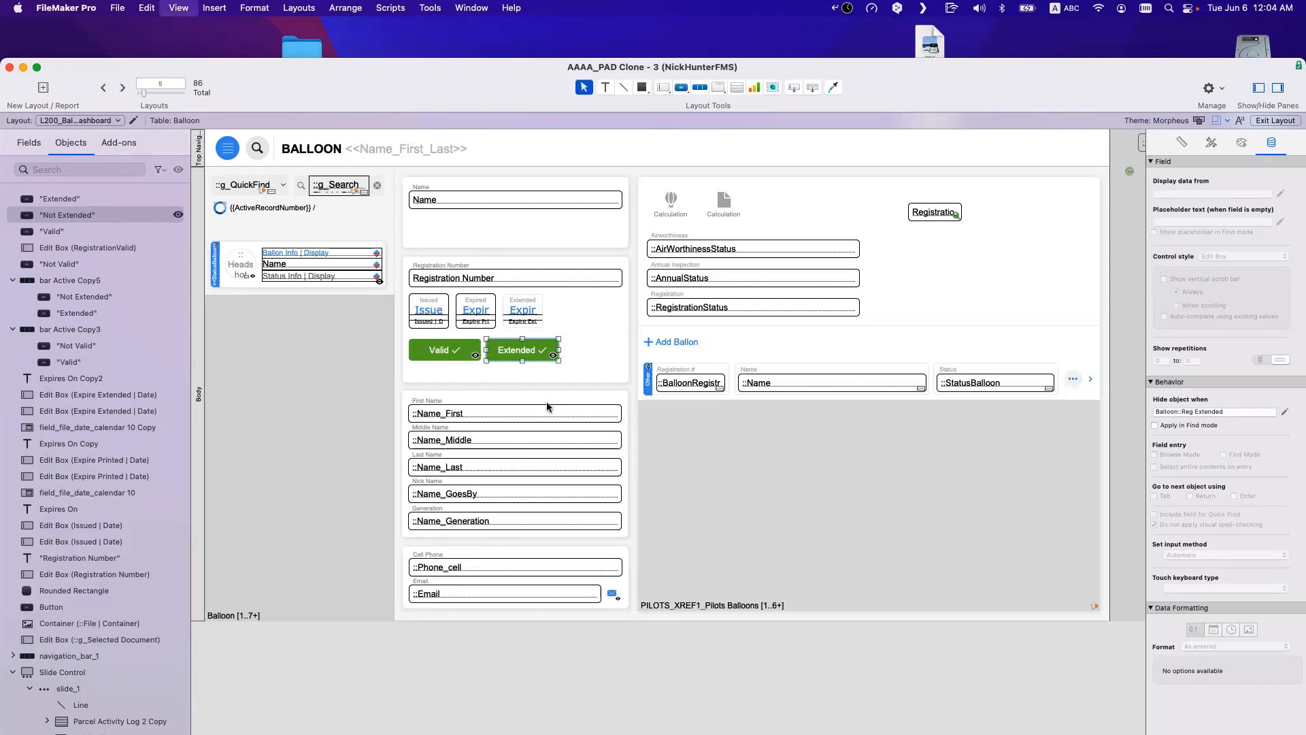
key(super+b)
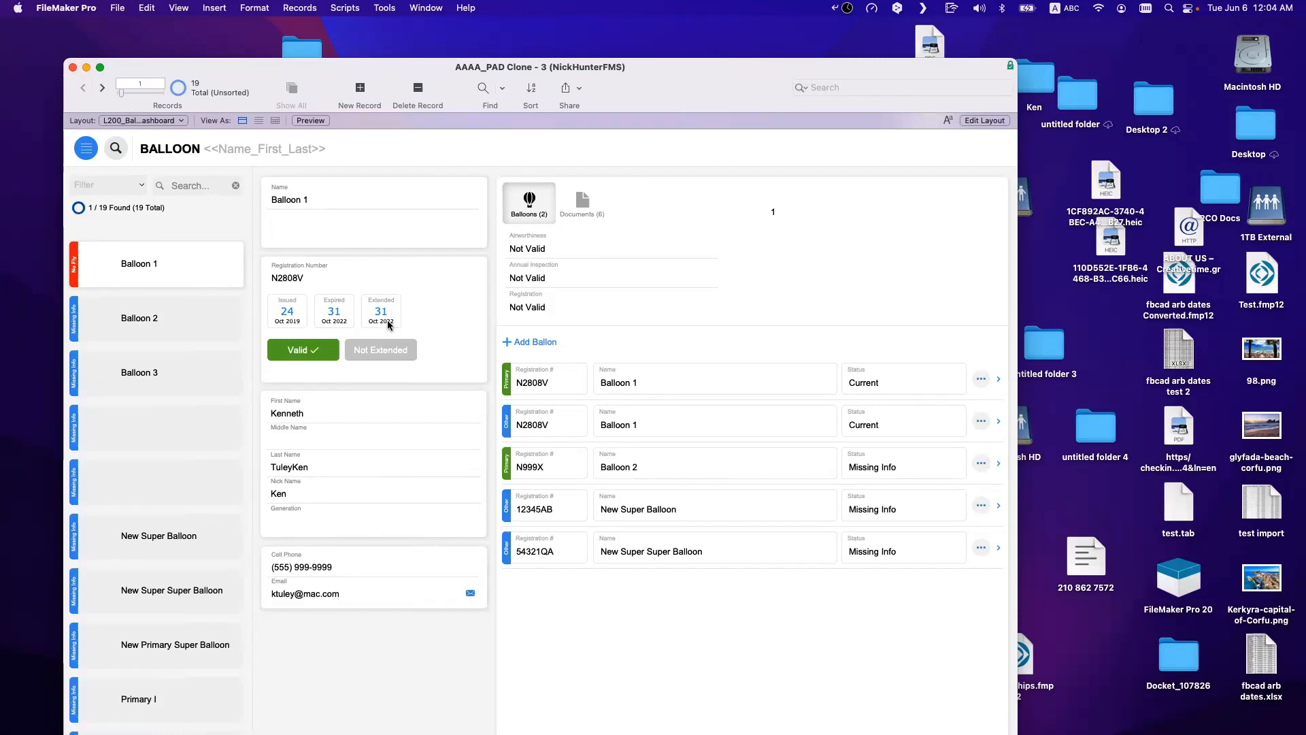
Step: In Layout mode, duplicate the divider line below the Name field and place the copy below the Registration Number field
key(super+l)
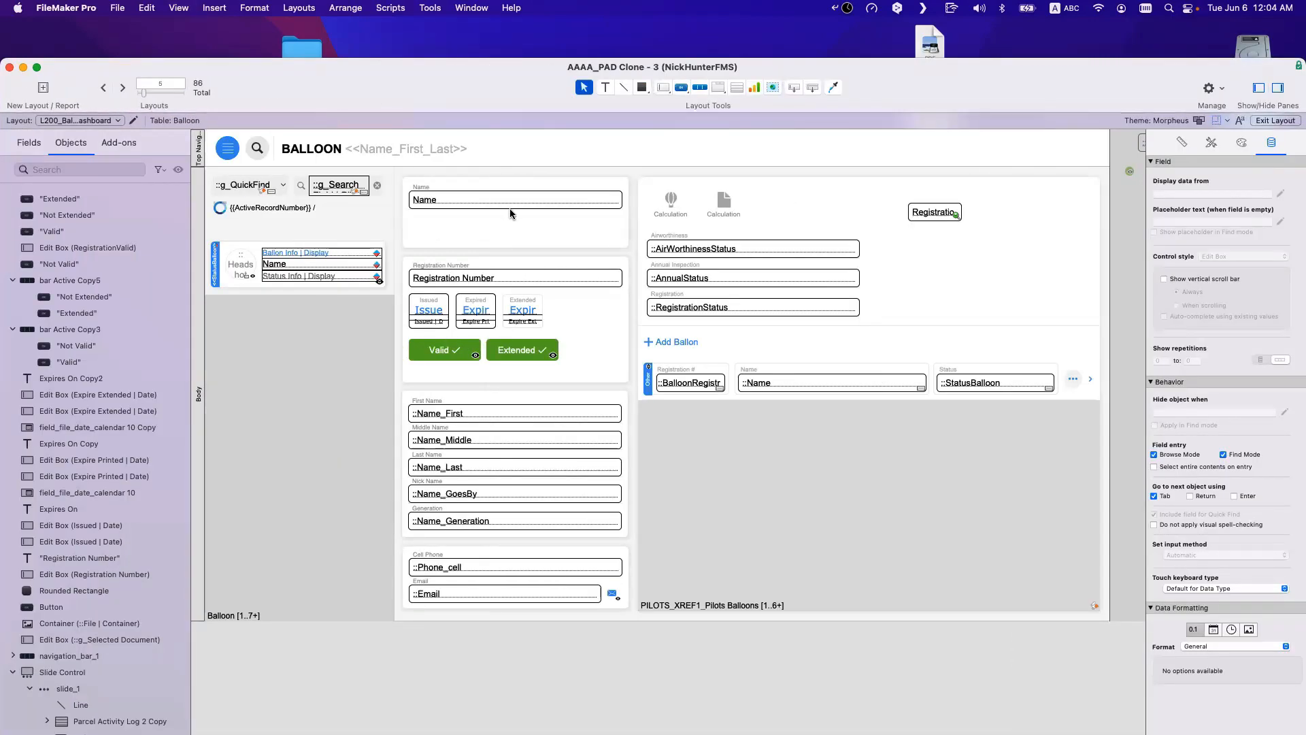
click(509, 208)
drag(509, 222, 513, 291)
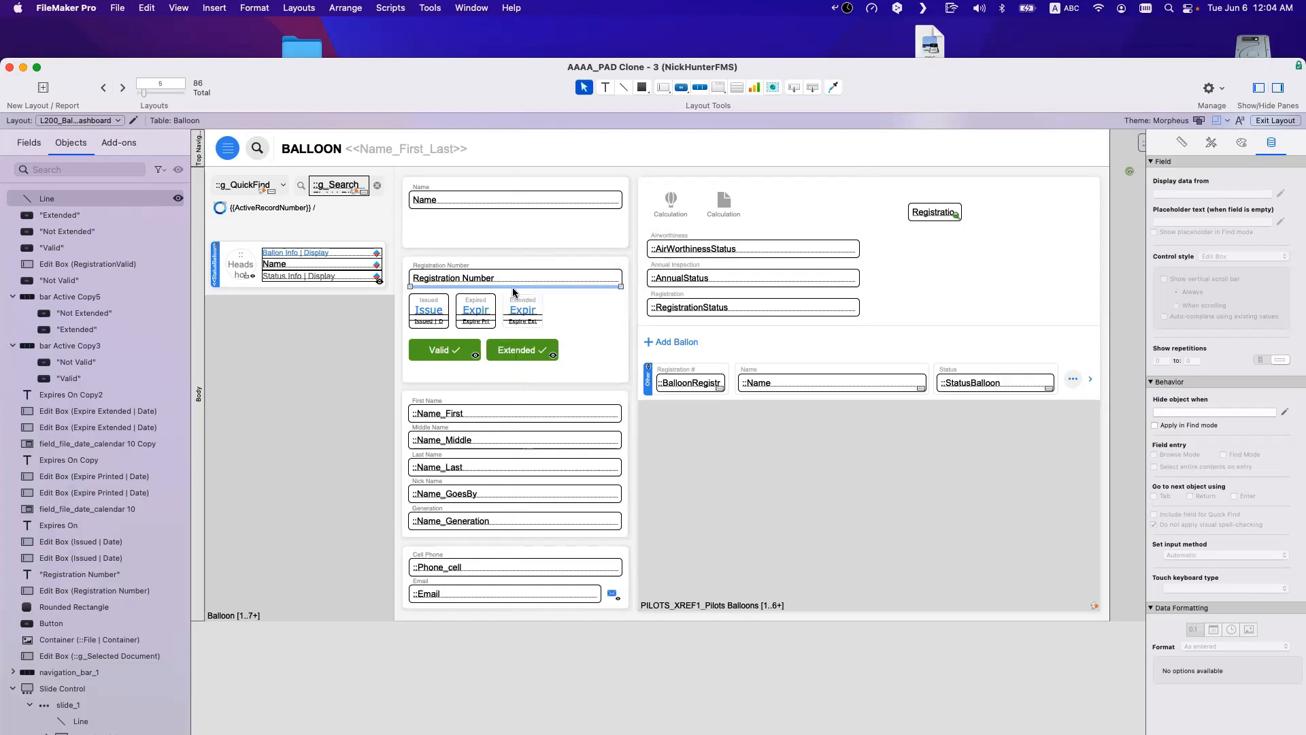
Step: Move the Issued, Expired and Extended date displays and the status buttons down slightly below the new divider line
click(519, 312)
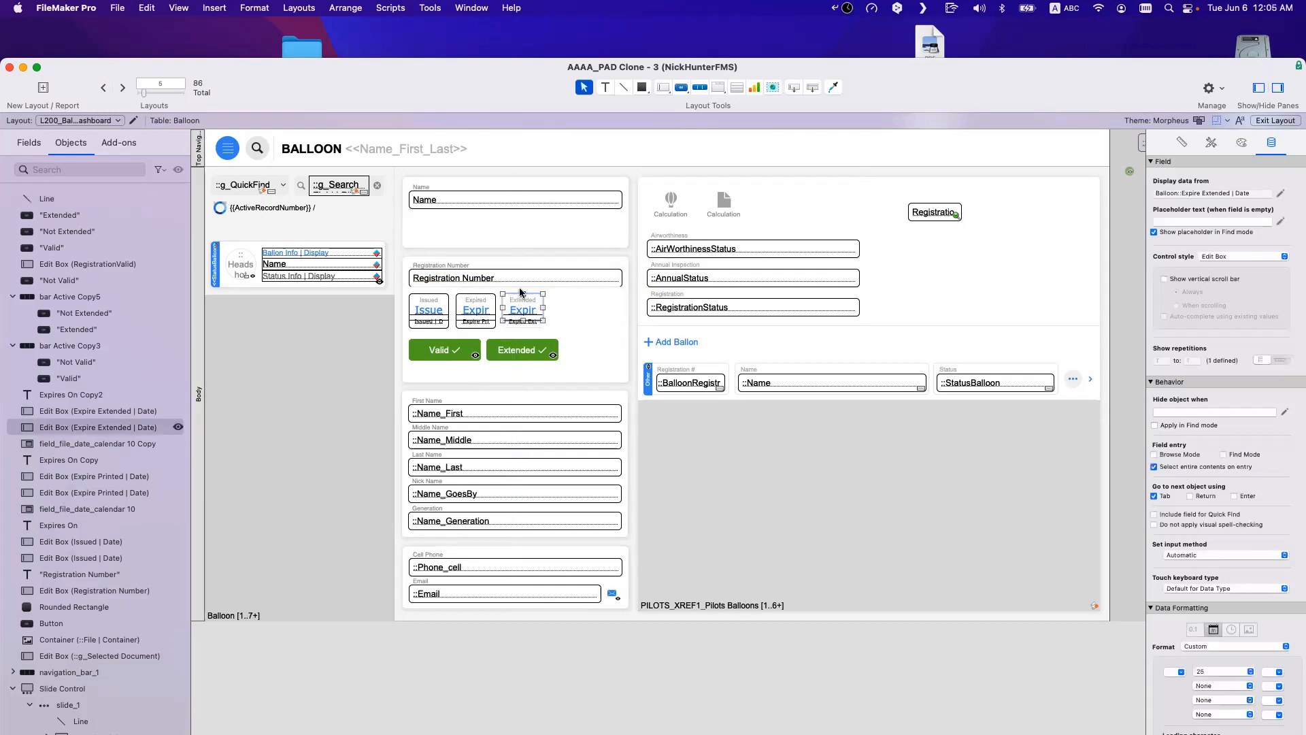
drag(520, 291, 521, 289)
click(399, 291)
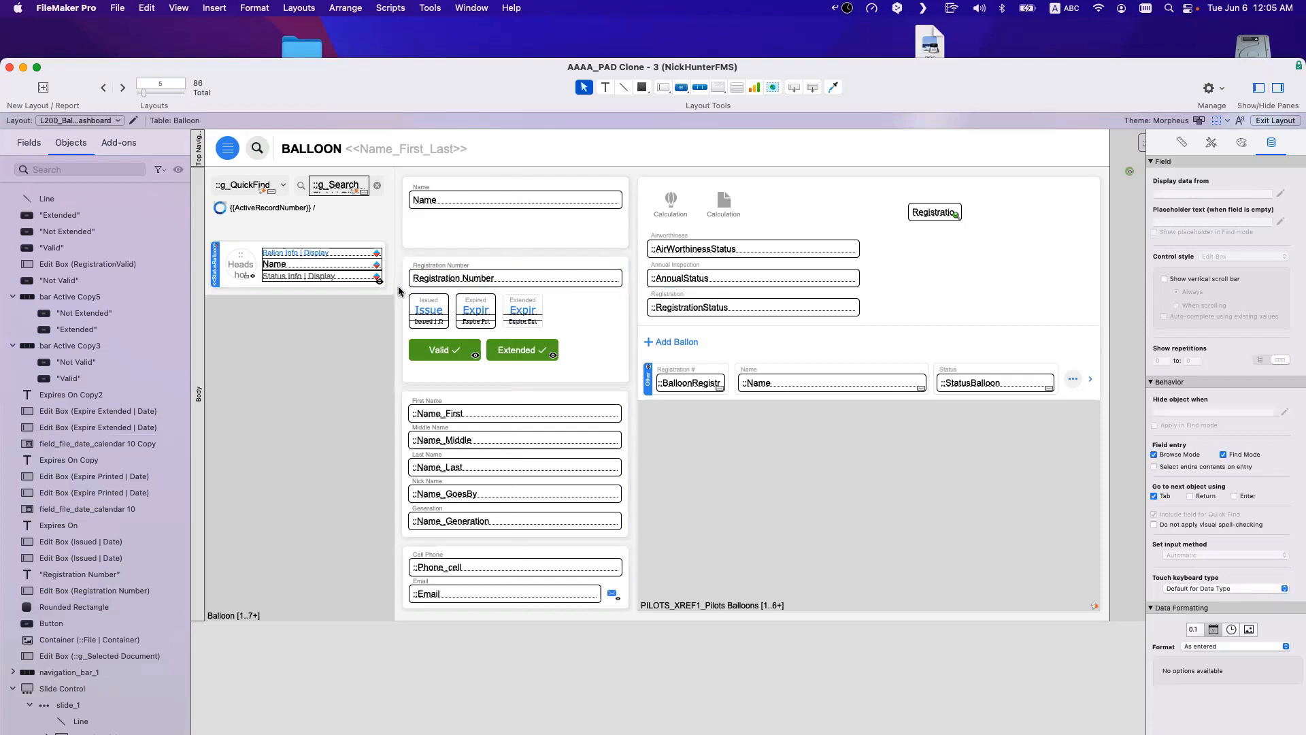
drag(417, 294, 548, 359)
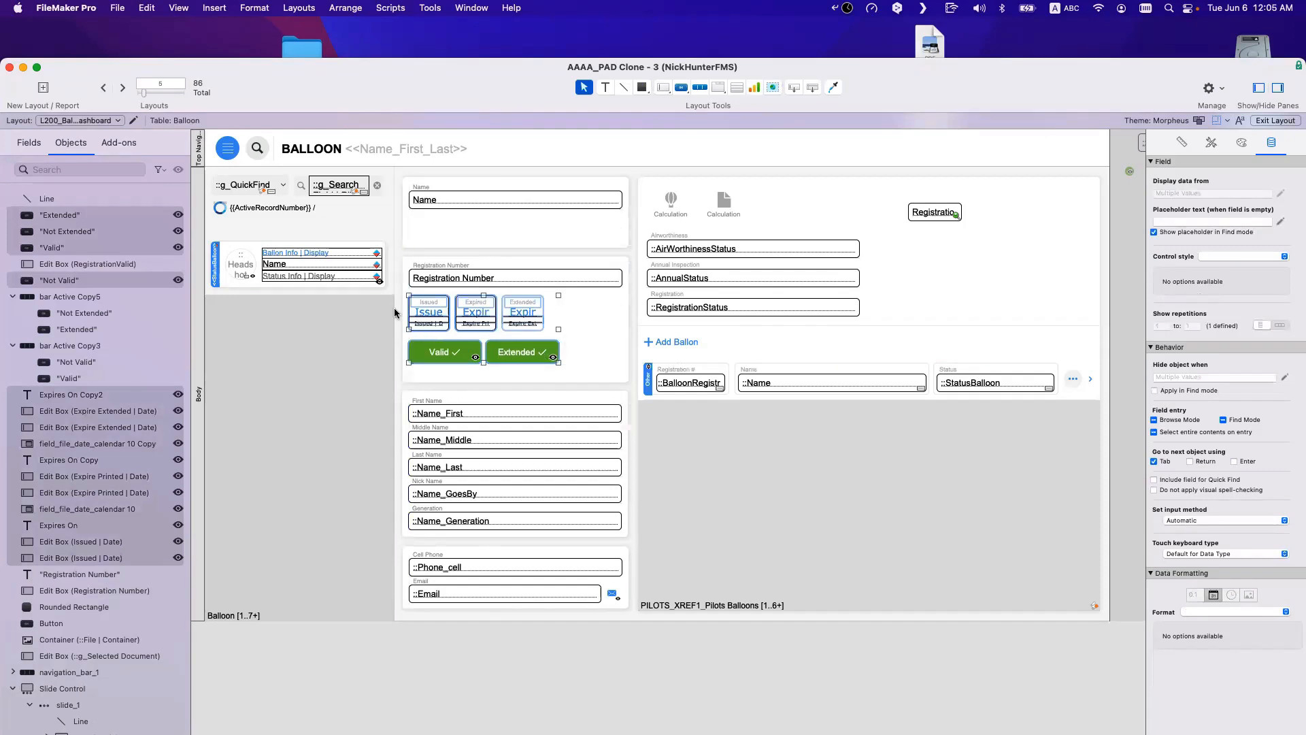
click(398, 314)
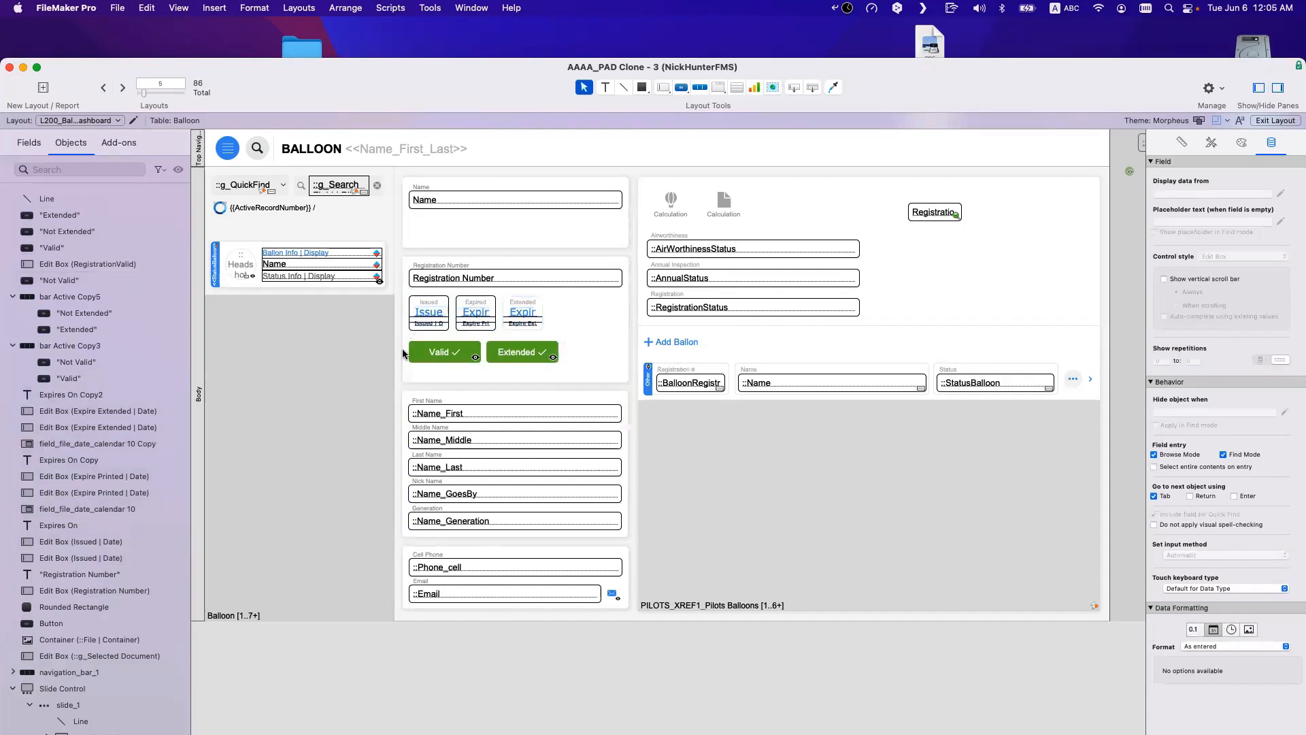
Step: Shorten the Registration Number card's rounded rectangle by raising its lower edge, and view the card in Browse mode
click(491, 380)
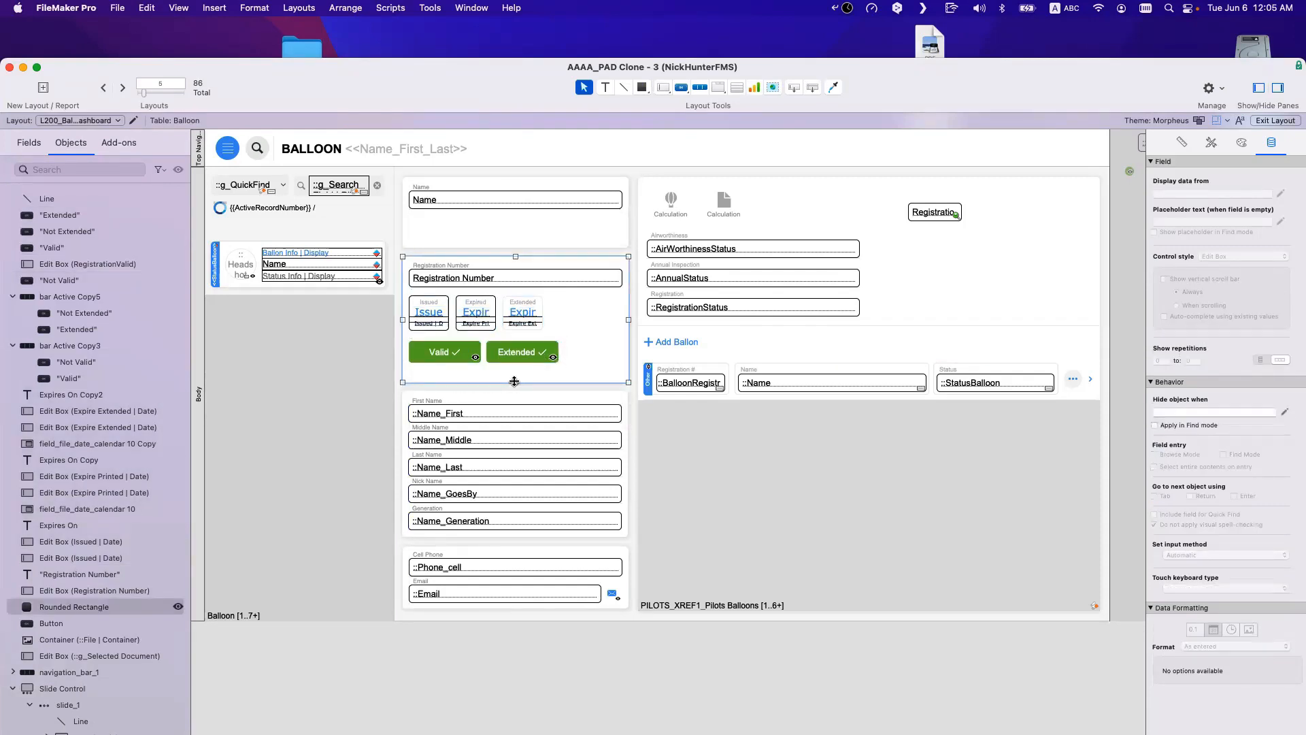
drag(513, 382, 515, 373)
click(516, 386)
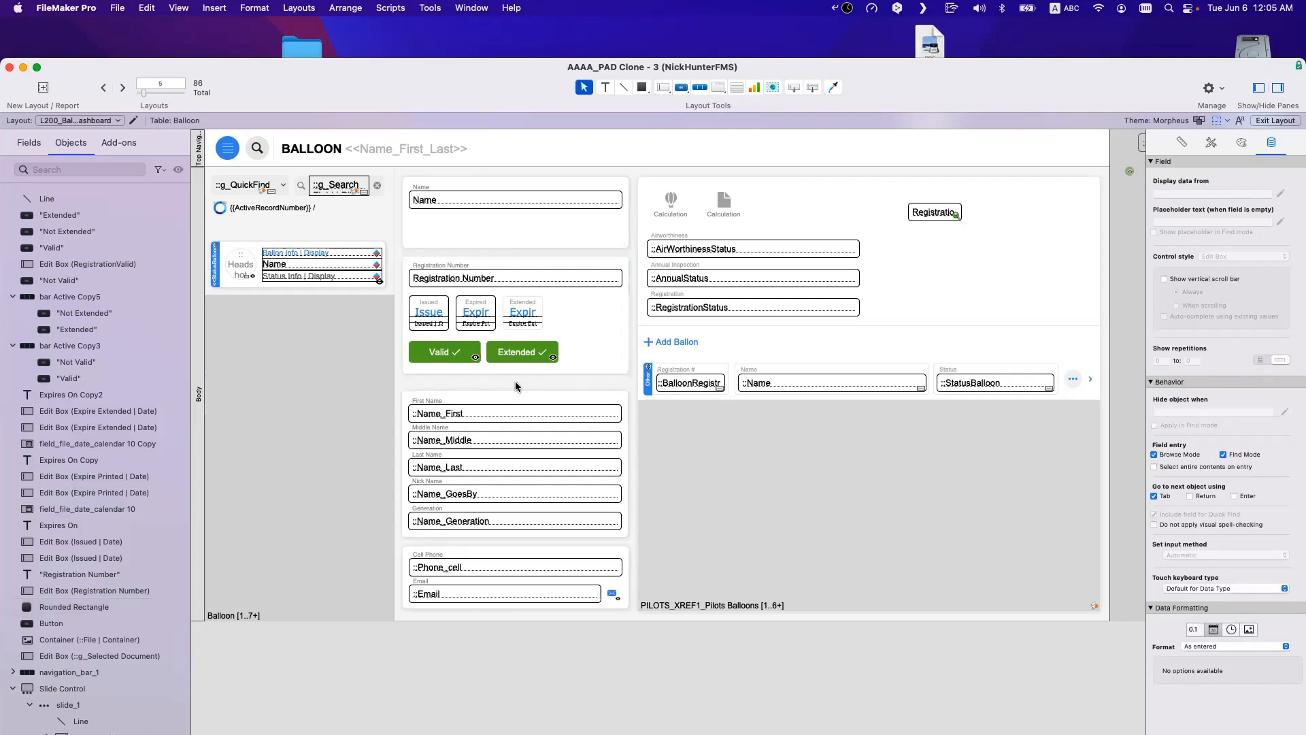
key(super+b)
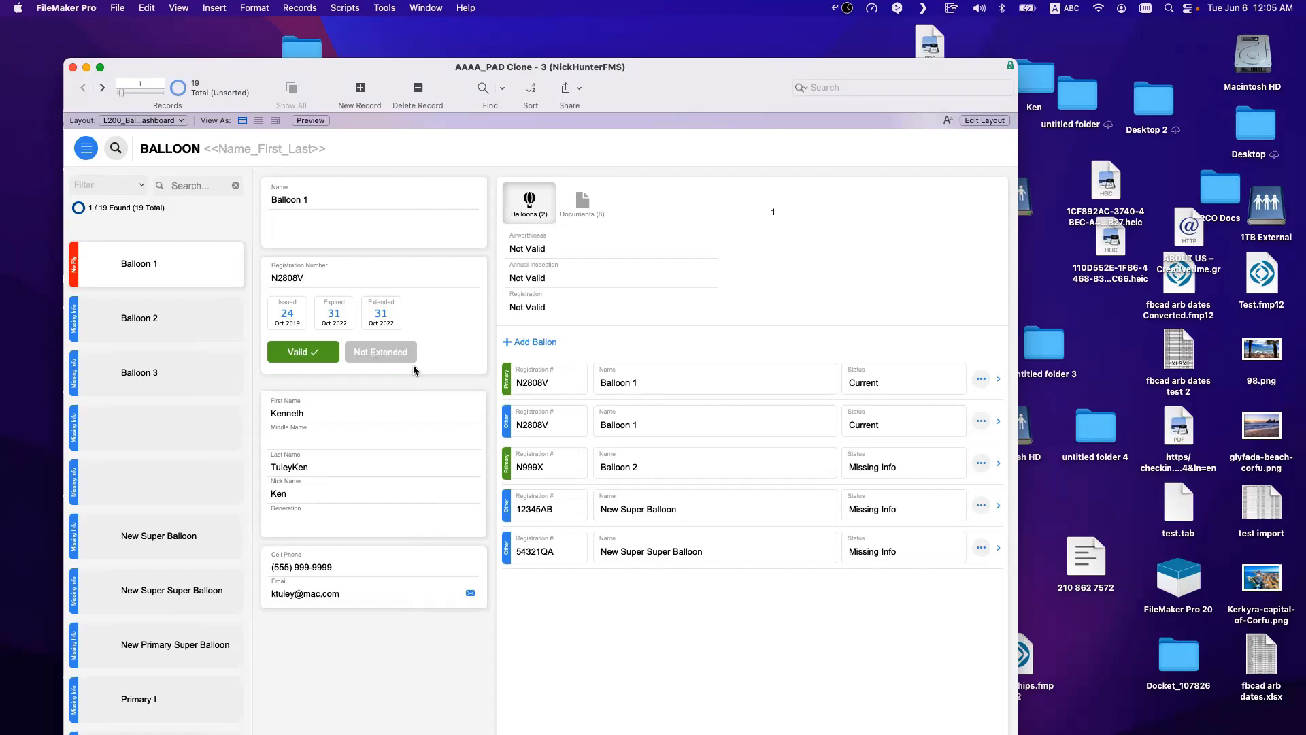
Step: In Layout mode, examine the spare Valid and Extended toggles beside the layout and the originals in the Balloon Verification window
key(super+l)
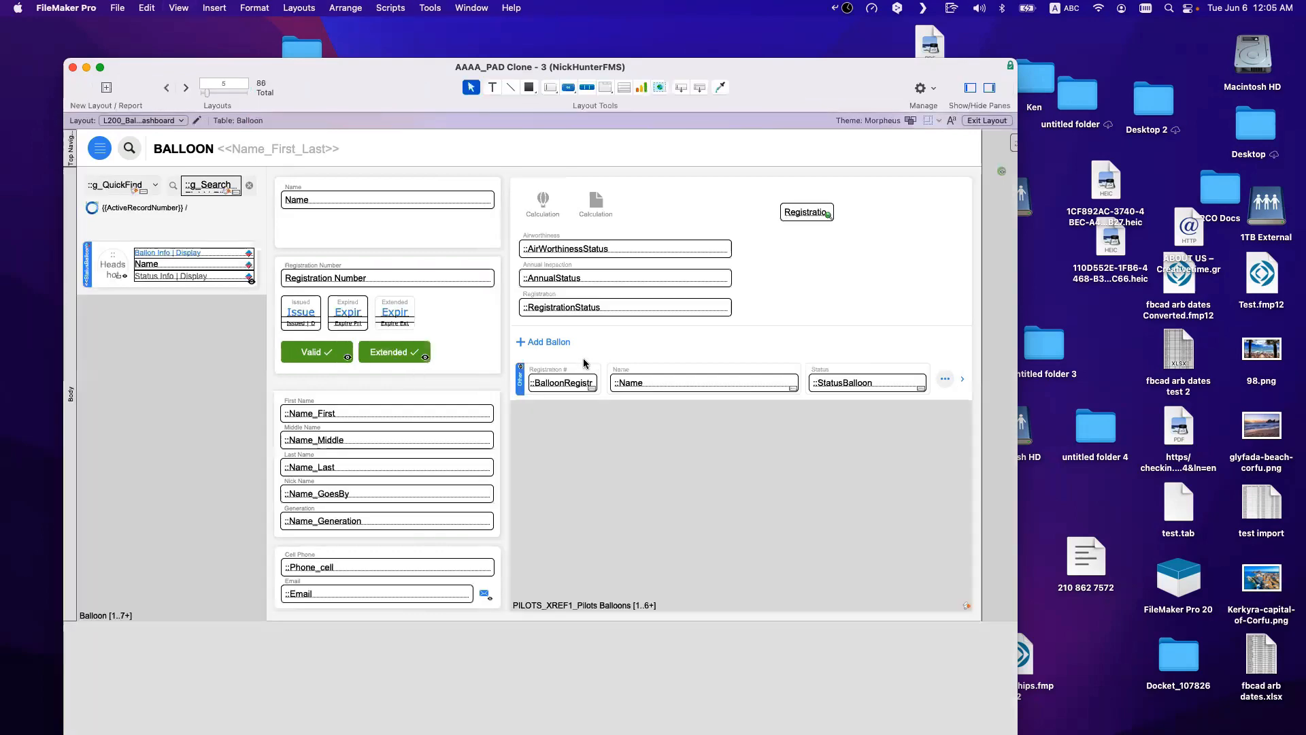
scroll(617, 353, right, 10)
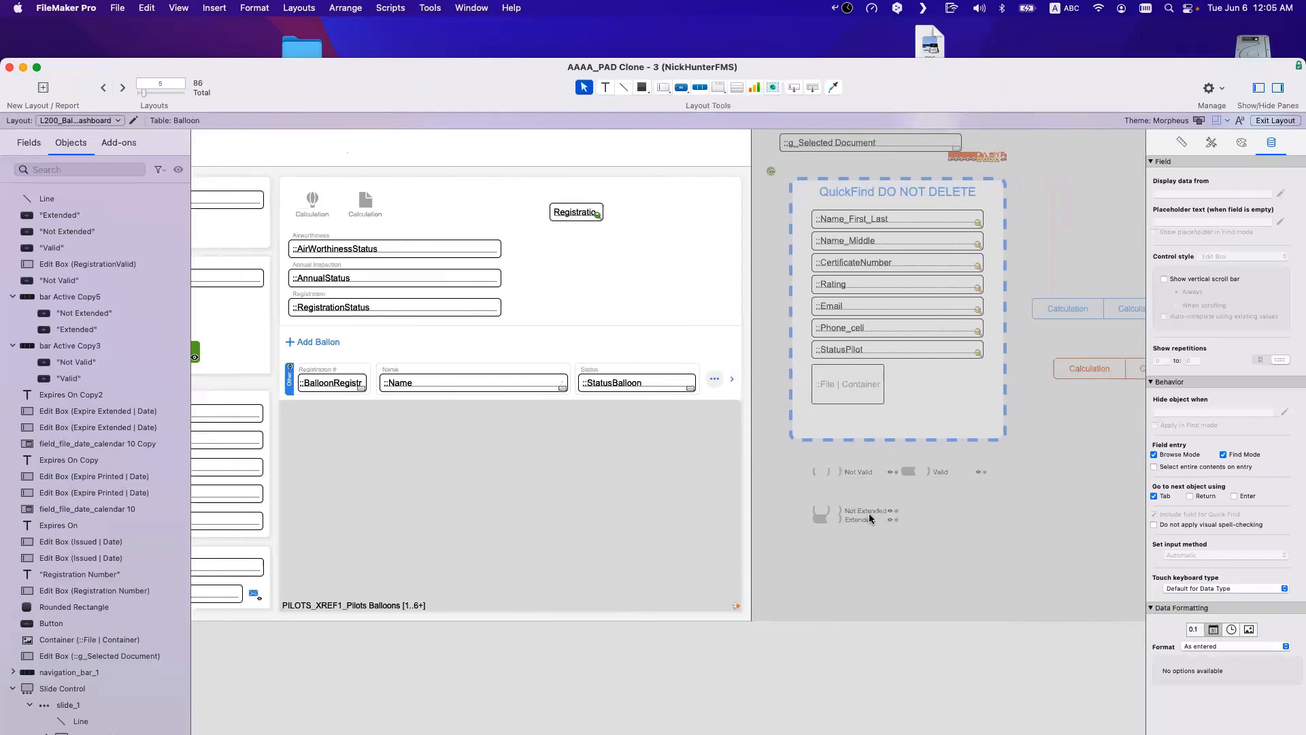
drag(815, 460, 1012, 557)
click(916, 547)
click(928, 475)
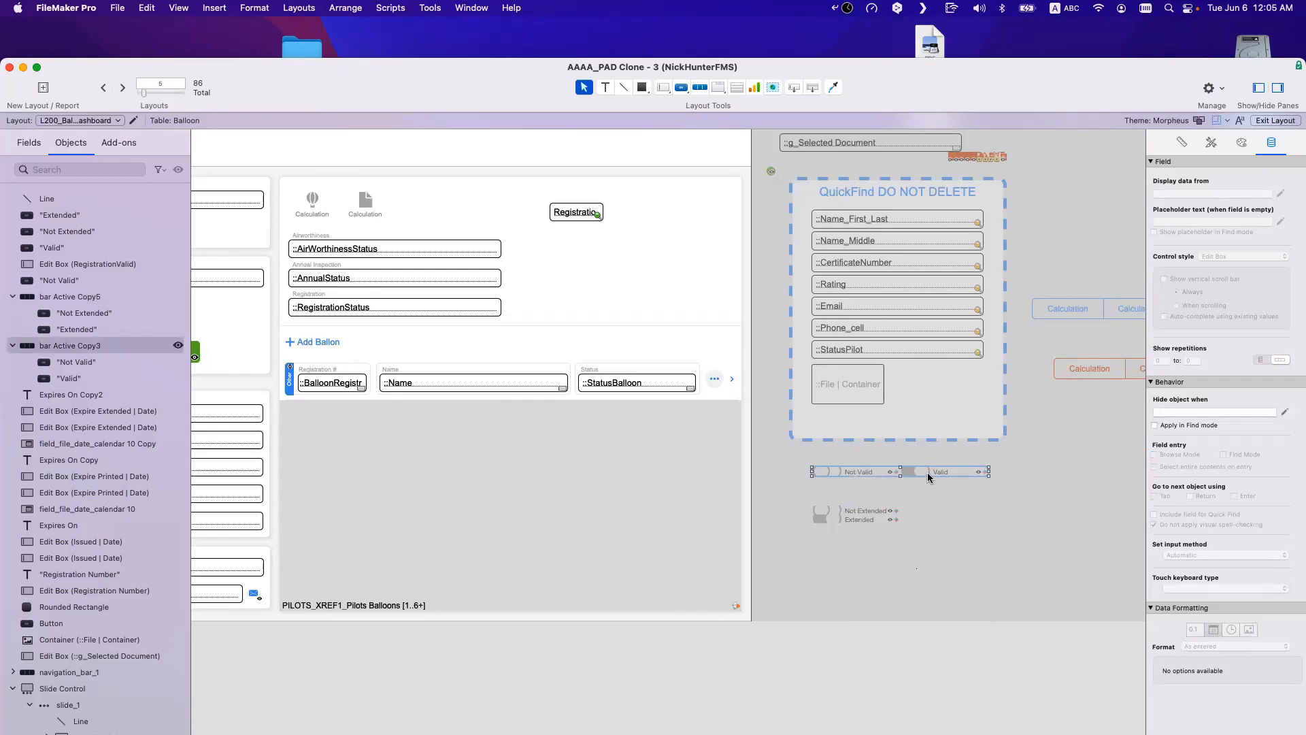
drag(438, 88, 516, 158)
mouse_move(1, 272)
mouse_down()
mouse_move(108, 269)
mouse_move(519, 91)
mouse_move(442, 123)
mouse_up()
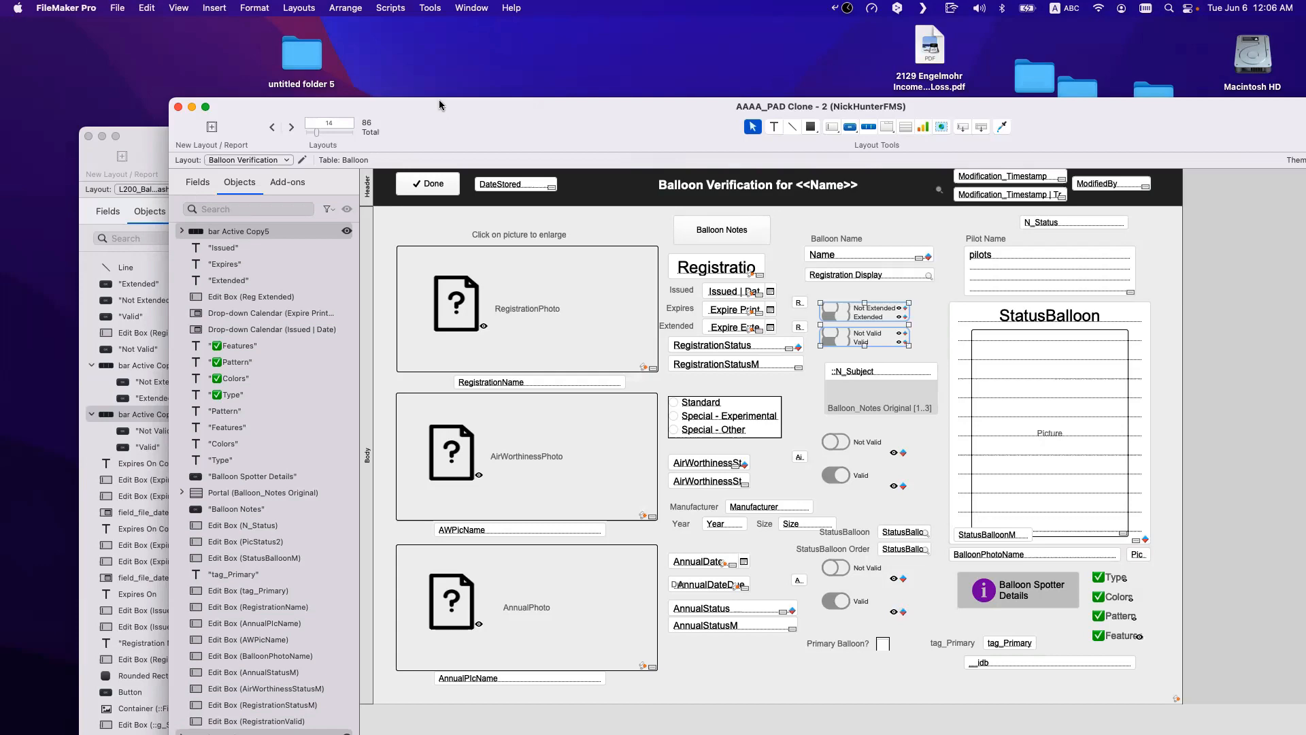
drag(393, 113, 815, 155)
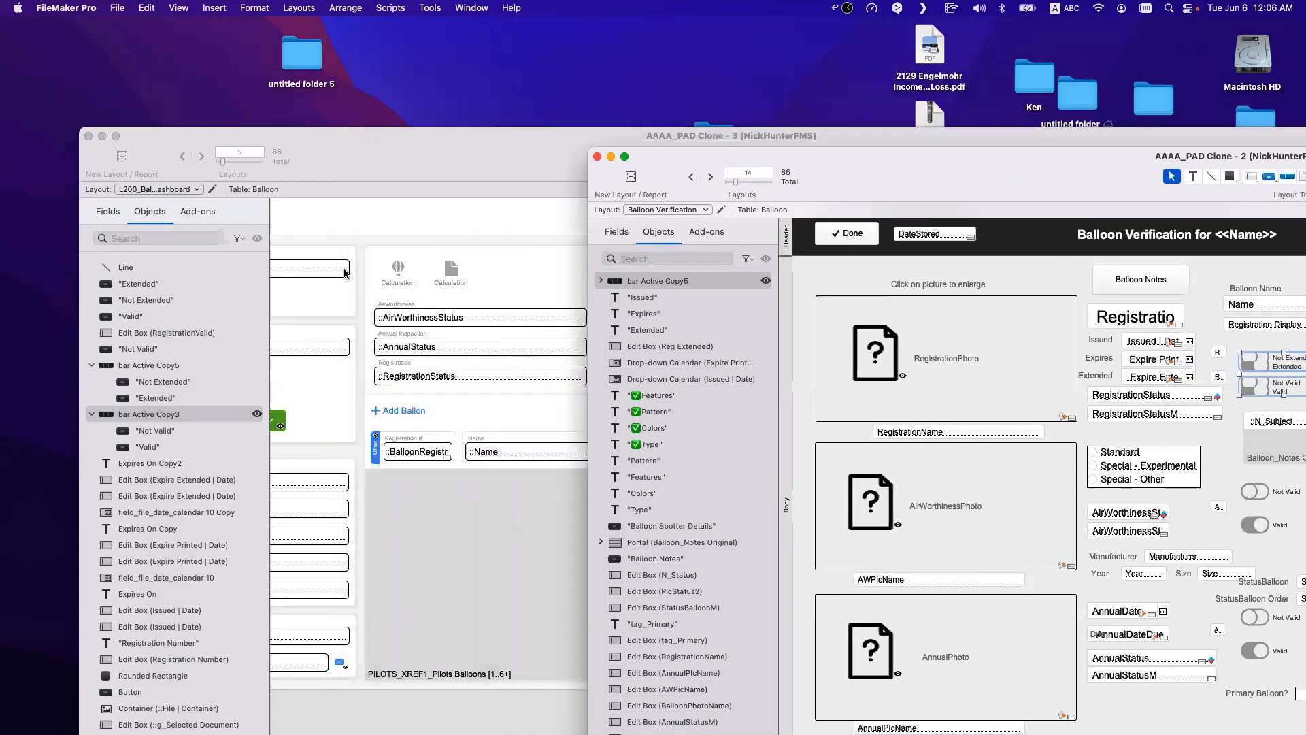
Step: In the Balloon dashboard layout, delete the personal name card, the phone and email card, and the leftover email button
click(409, 246)
scroll(381, 300, left, 6)
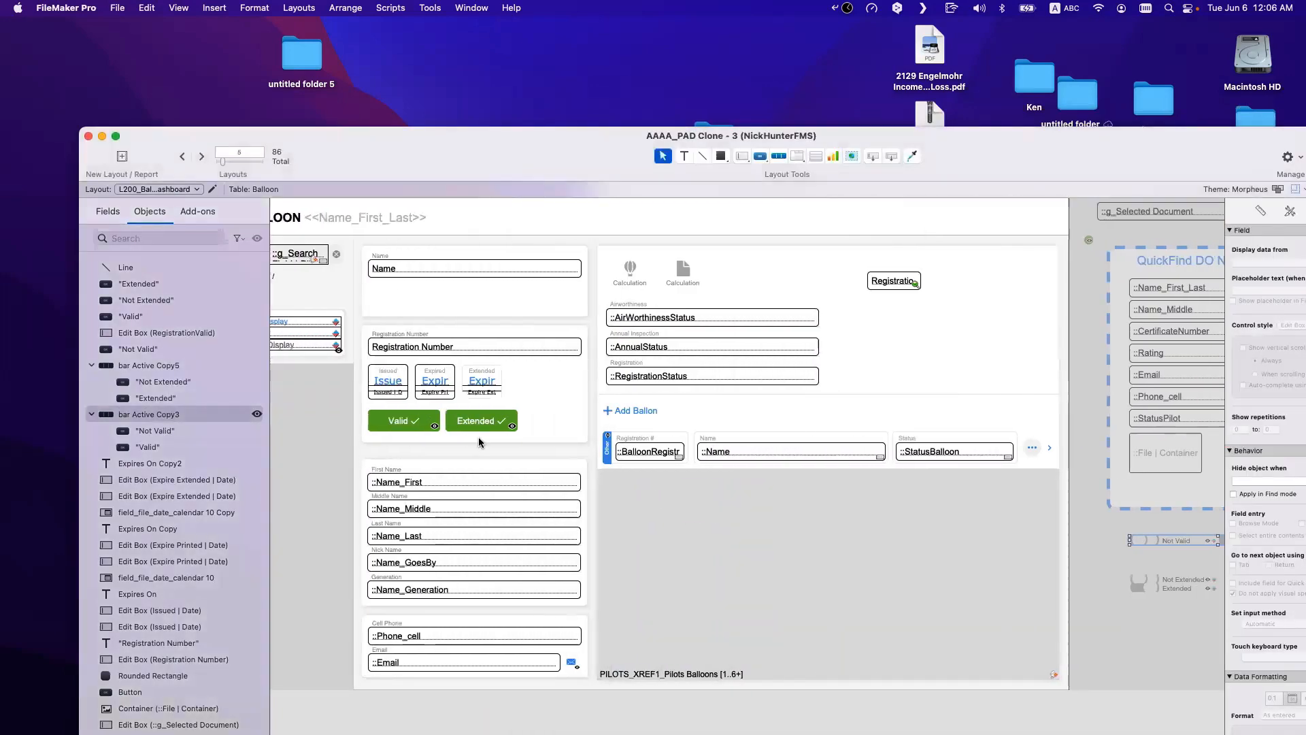
drag(430, 458, 536, 692)
key(BackSpace)
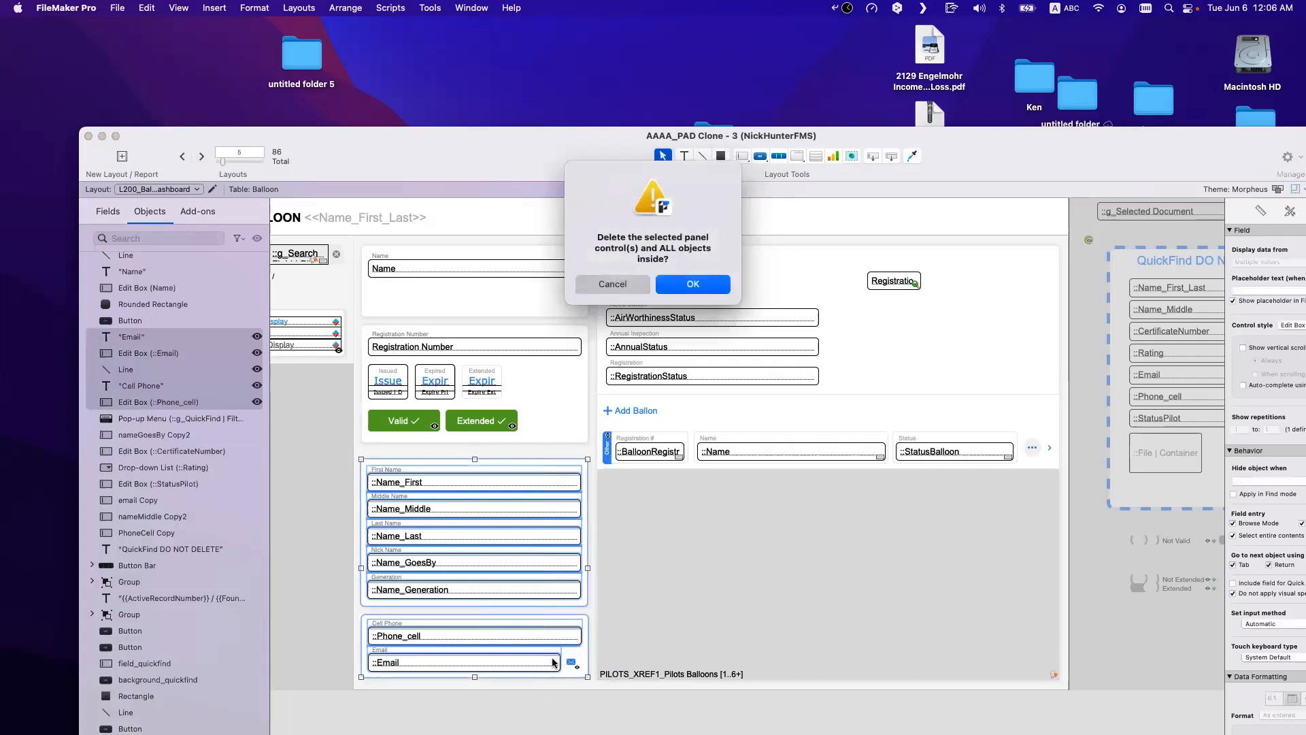
click(691, 284)
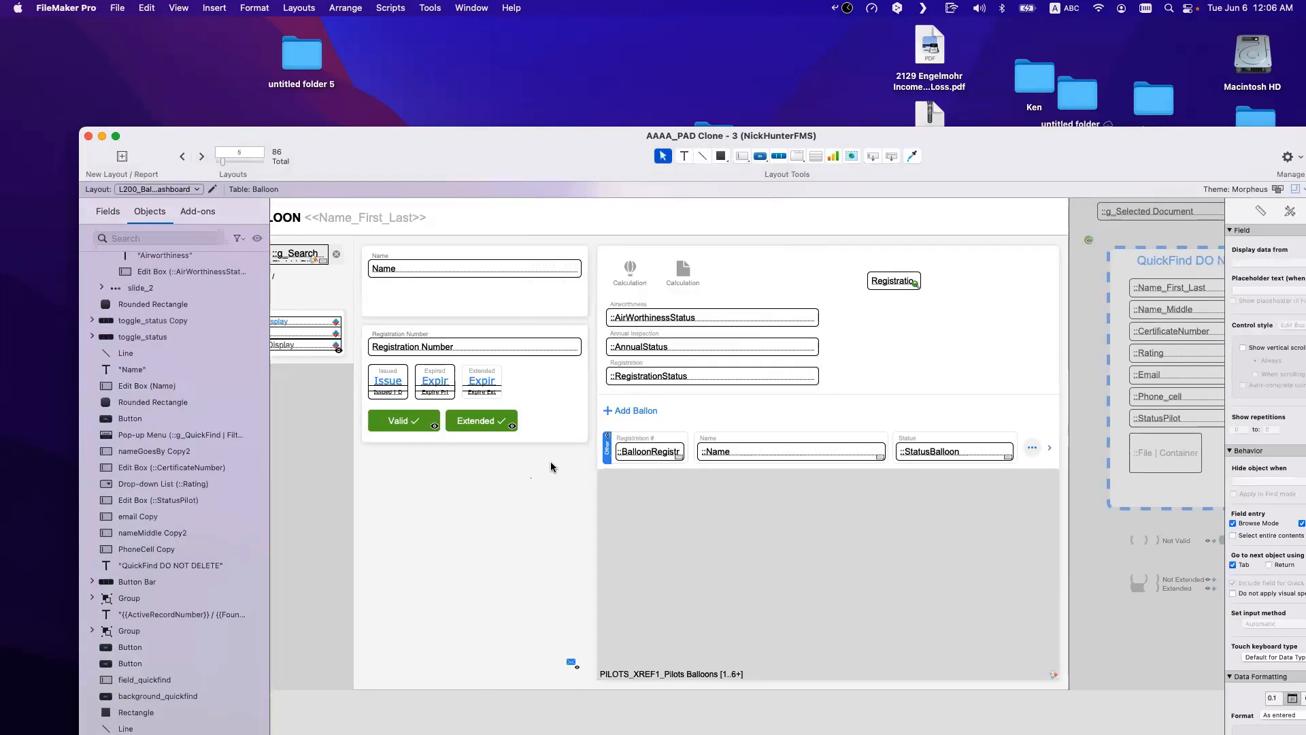
drag(524, 588, 583, 679)
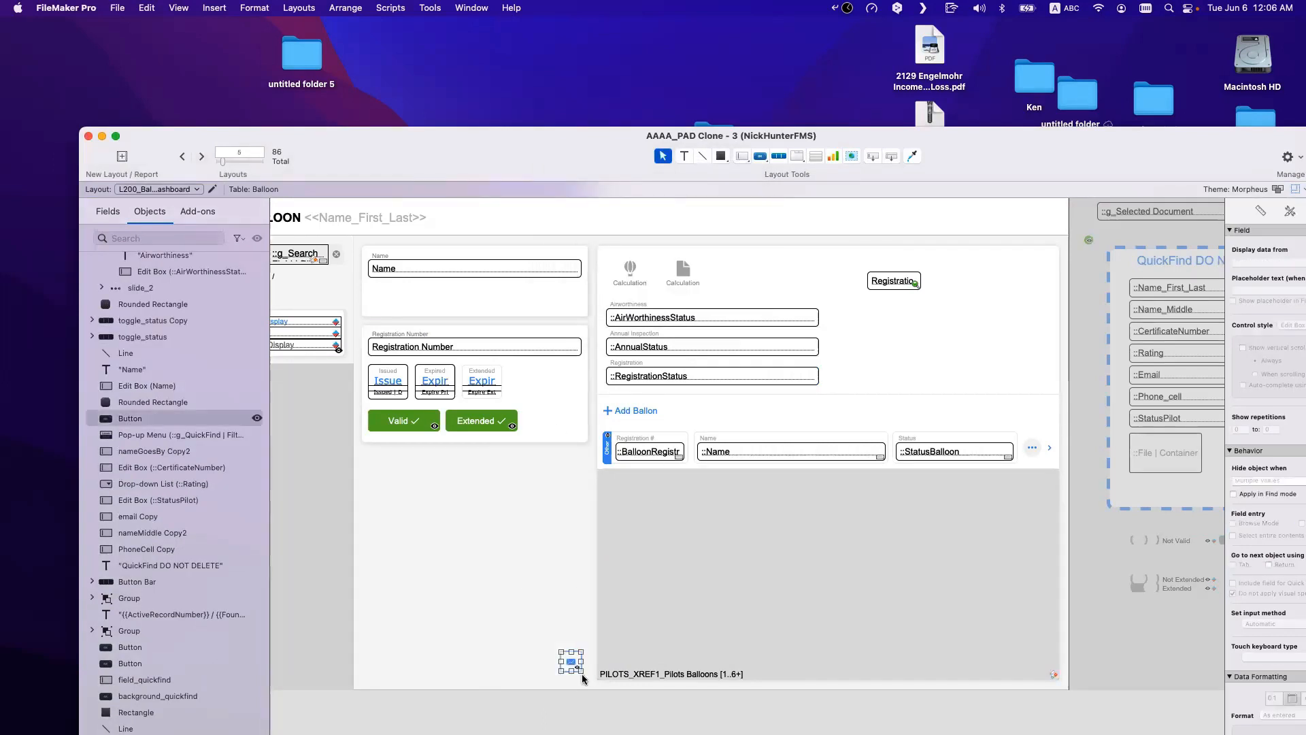
mouse_move(516, 564)
mouse_down()
mouse_move(568, 626)
mouse_move(583, 675)
mouse_up()
key(Delete)
Step: Duplicate the Registration Number card twice and stack the two copies beneath the original
mouse_move(581, 459)
mouse_down()
mouse_move(410, 347)
mouse_move(410, 475)
mouse_up()
key(Down)
key(Down)
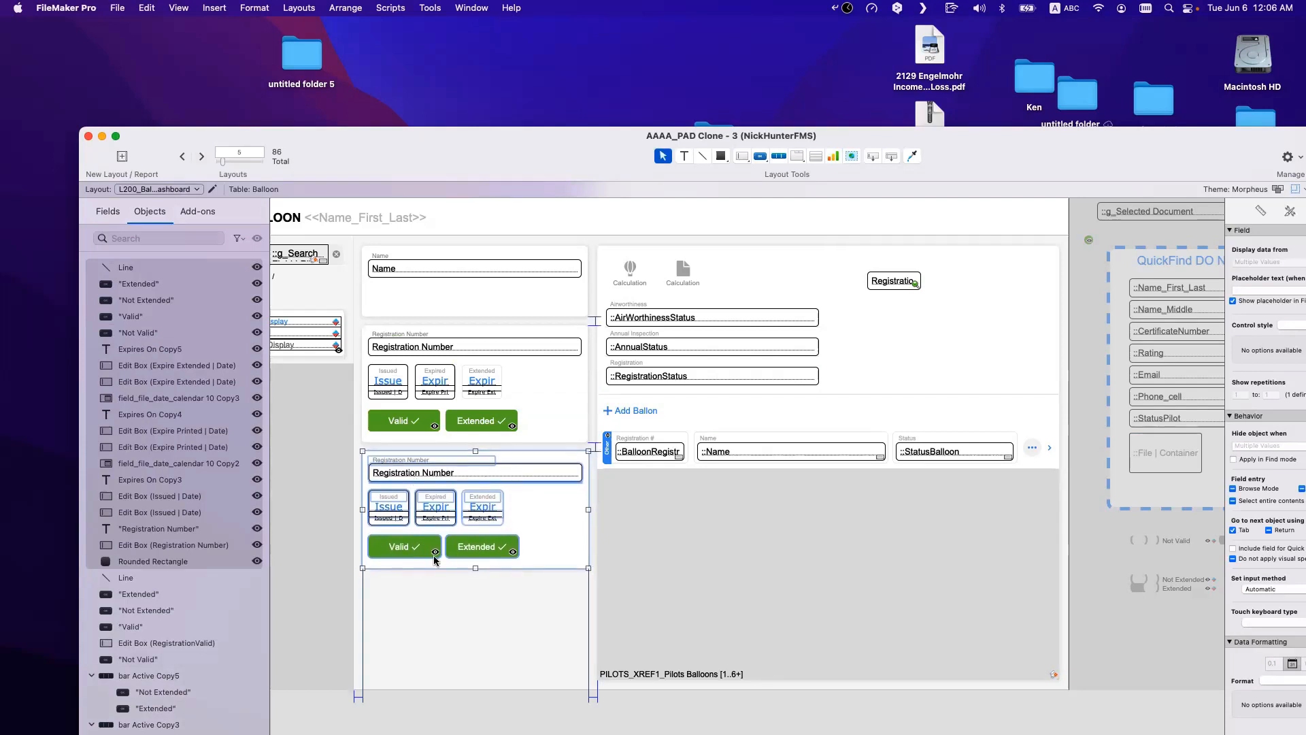
click(488, 634)
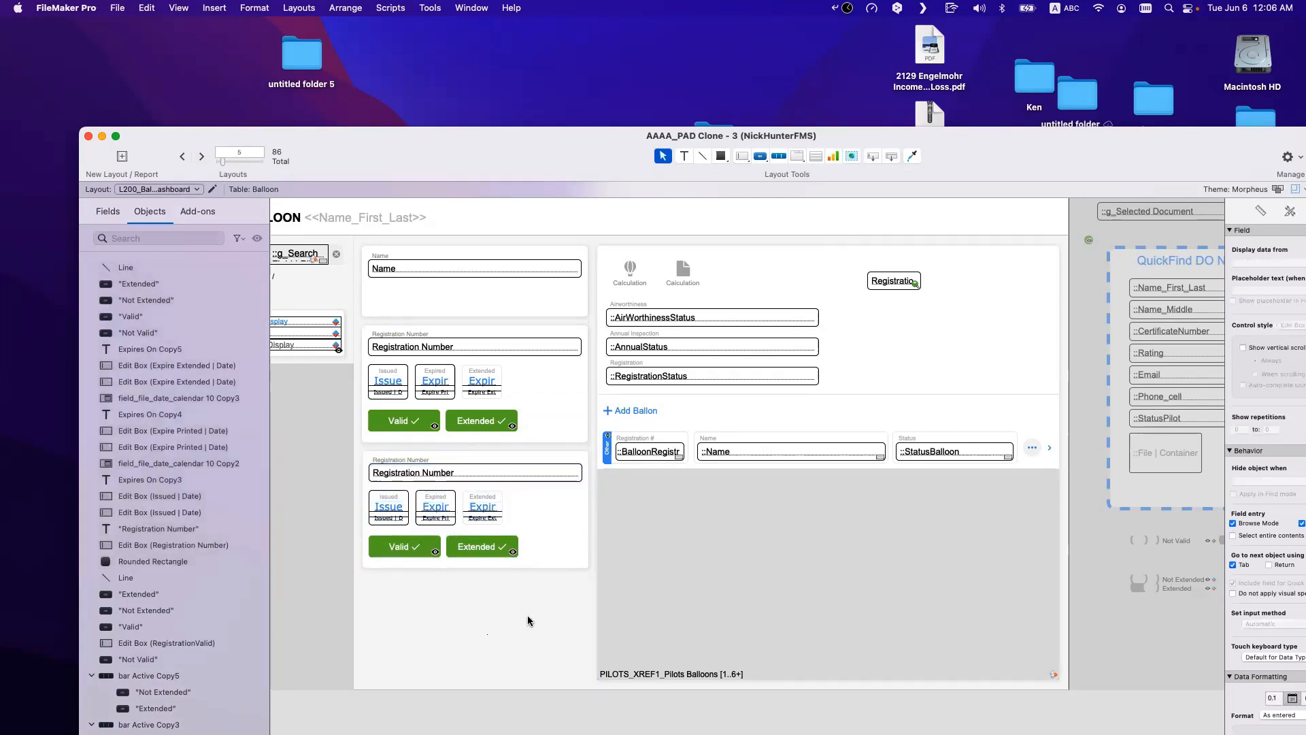
drag(528, 620, 405, 595)
Step: Shorten the Name card's rounded rectangle by raising its lower edge closer to the Name field
click(460, 317)
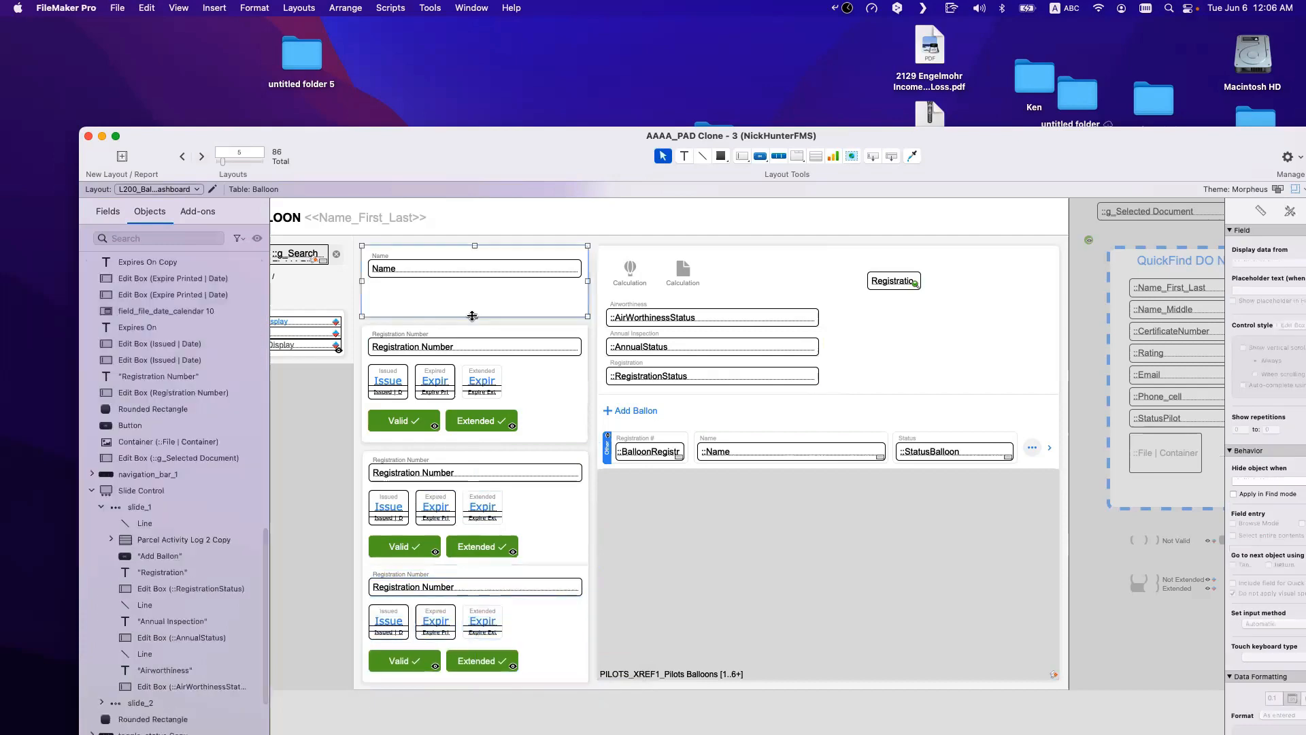
drag(386, 314, 492, 443)
click(439, 288)
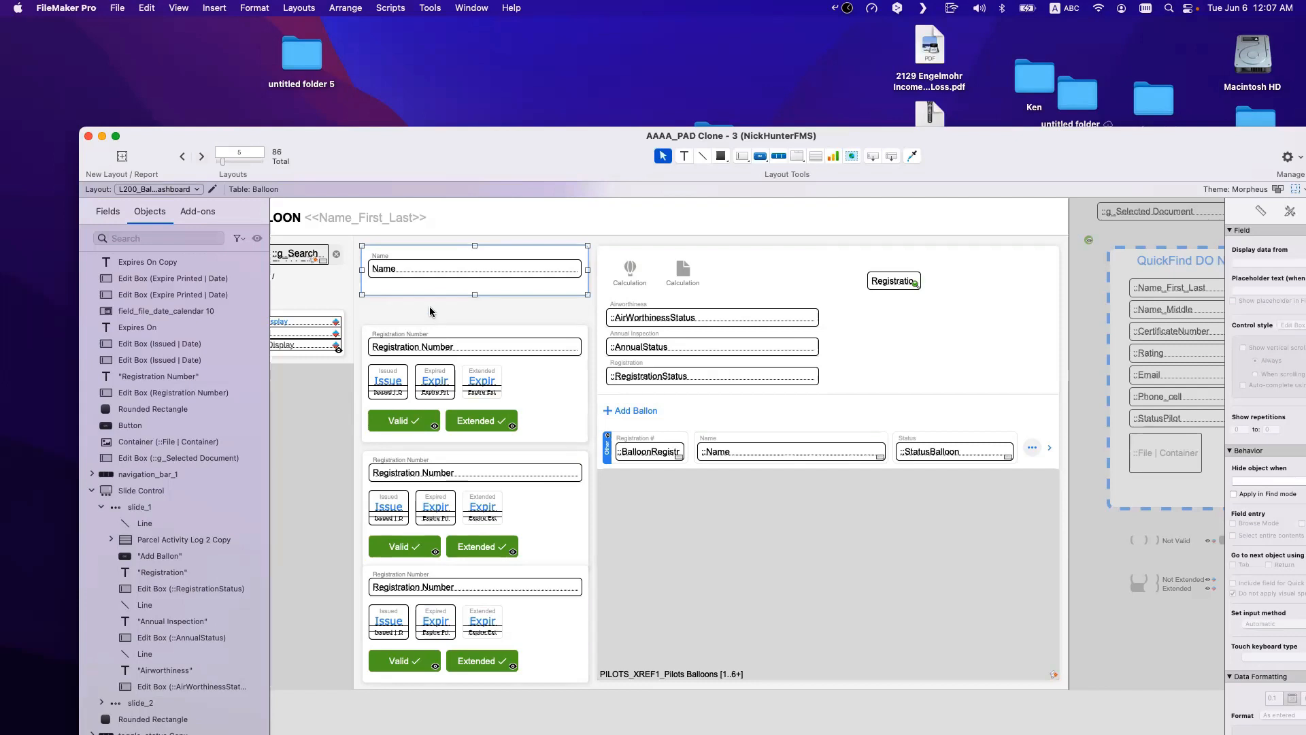
Step: Group all objects of the first Registration Number card and move the group up beneath the Name card
scroll(430, 307, right, 1)
click(431, 308)
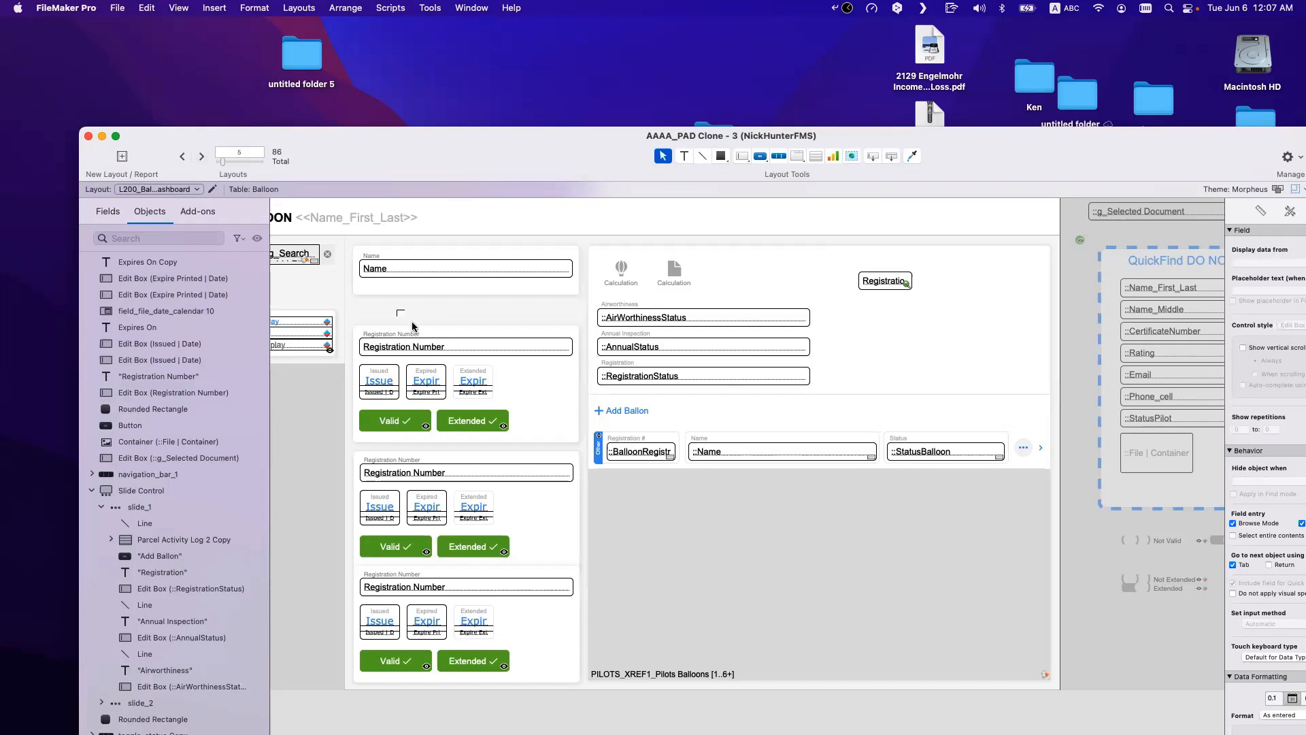
drag(411, 322, 539, 441)
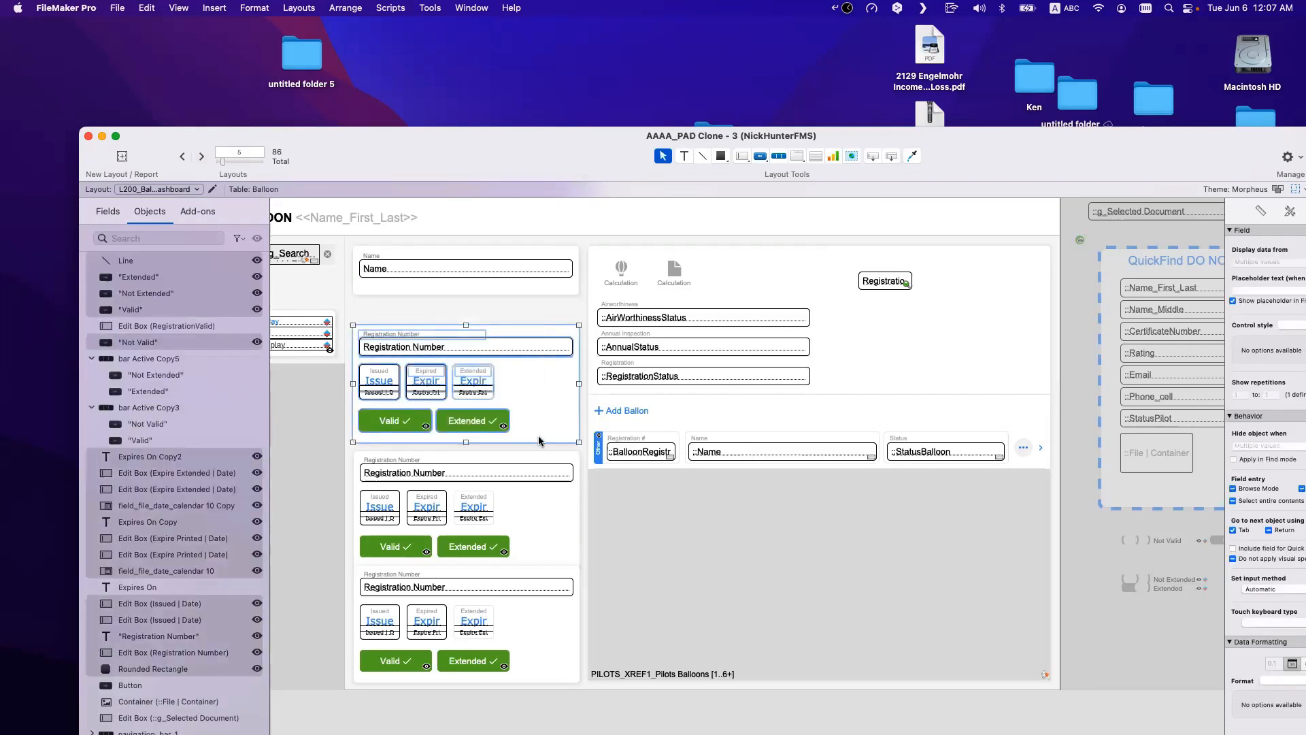
drag(369, 304, 484, 402)
key(super+r)
Step: Nudge the second card's Registration Number label right to line it up with its field
click(434, 461)
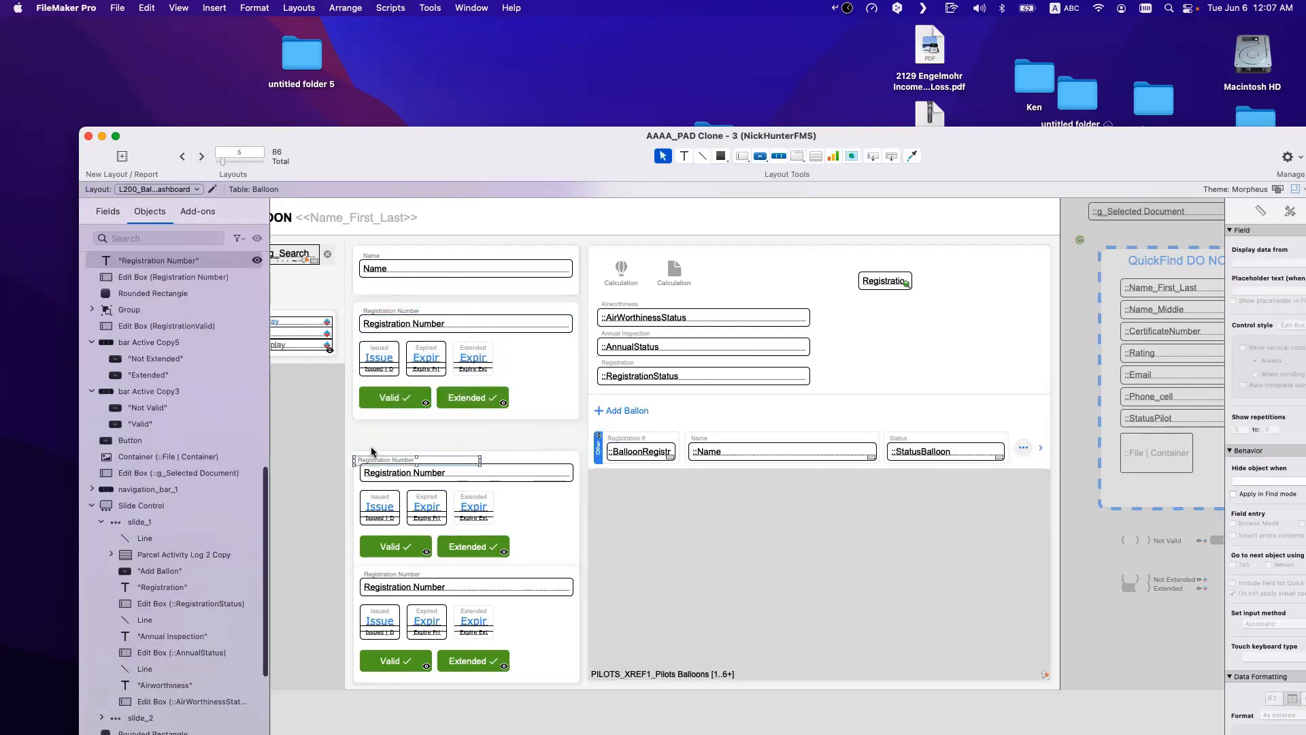
key(Right)
key(Right)
key(Right)
key(Right)
key(Right)
key(Right)
key(Right)
key(Right)
key(Right)
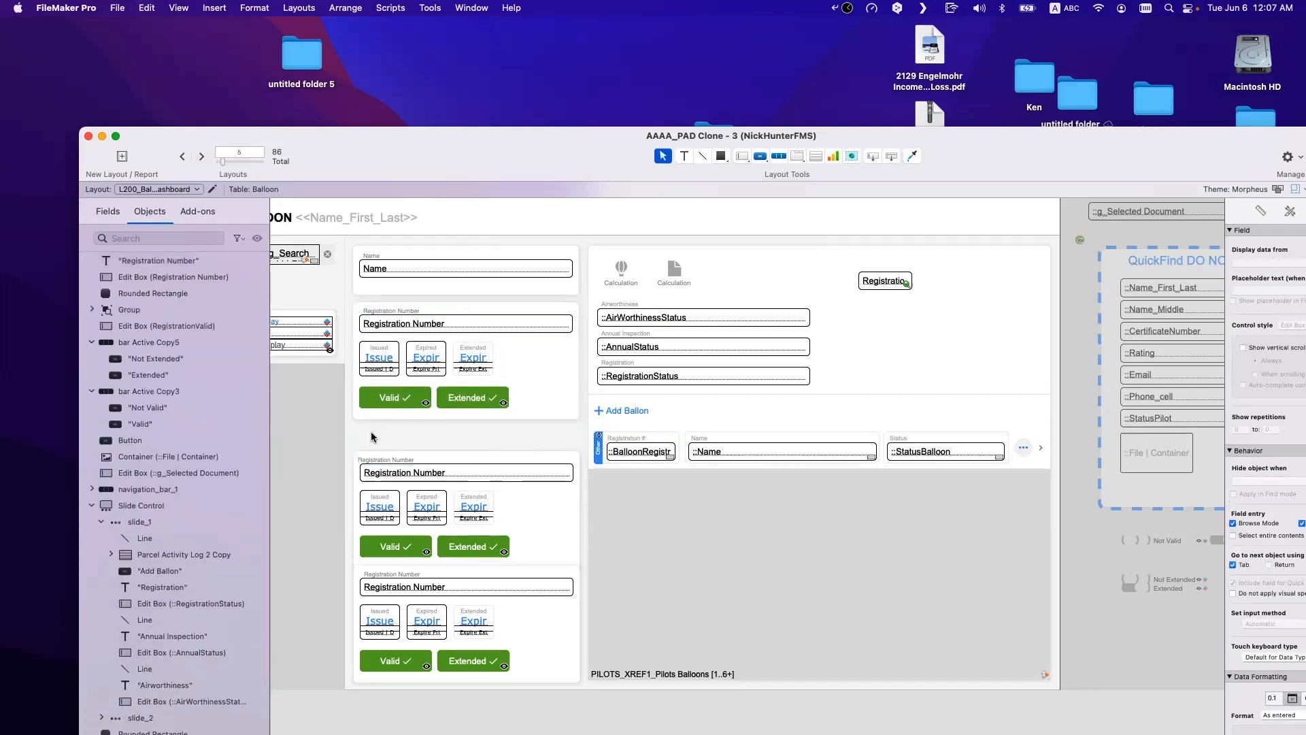
Step: Group the second Registration Number card's objects and move the group up beneath the first card
drag(371, 434, 480, 523)
key(super+r)
click(434, 561)
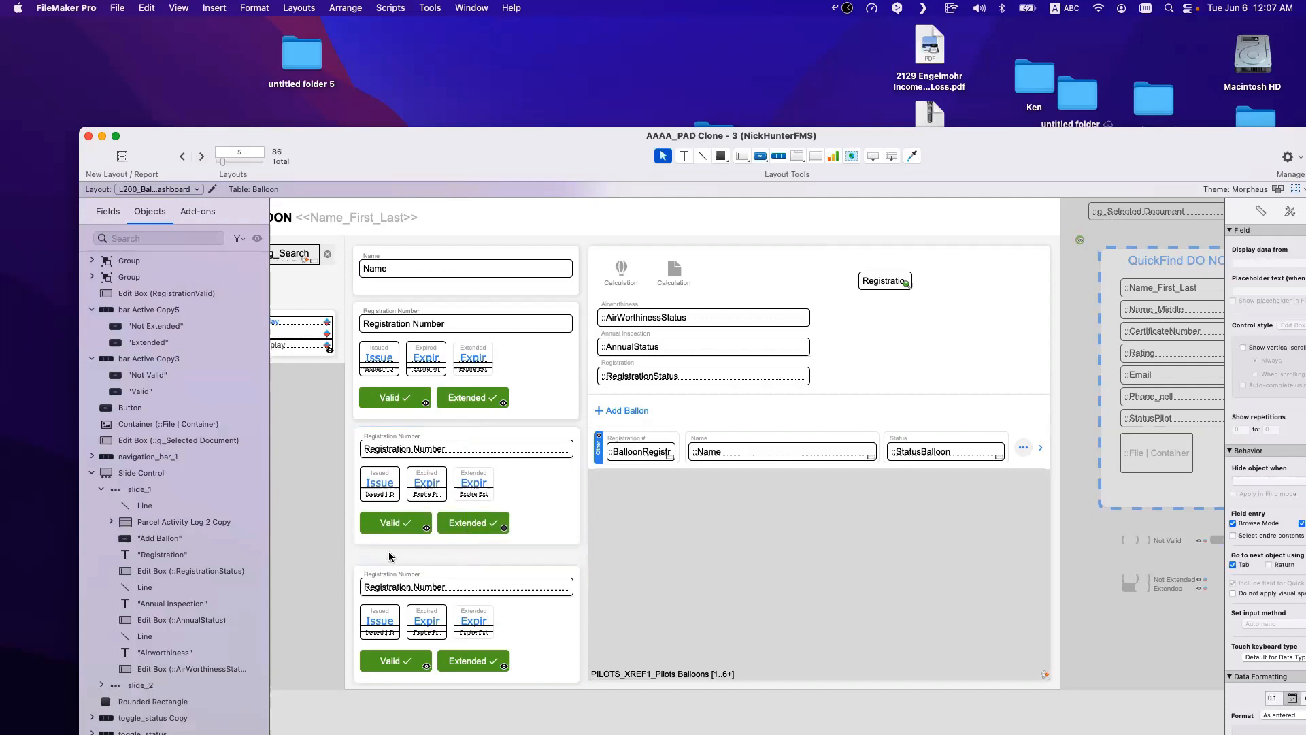
Step: Group the third Registration Number card's objects and raise the group slightly
drag(376, 550, 542, 684)
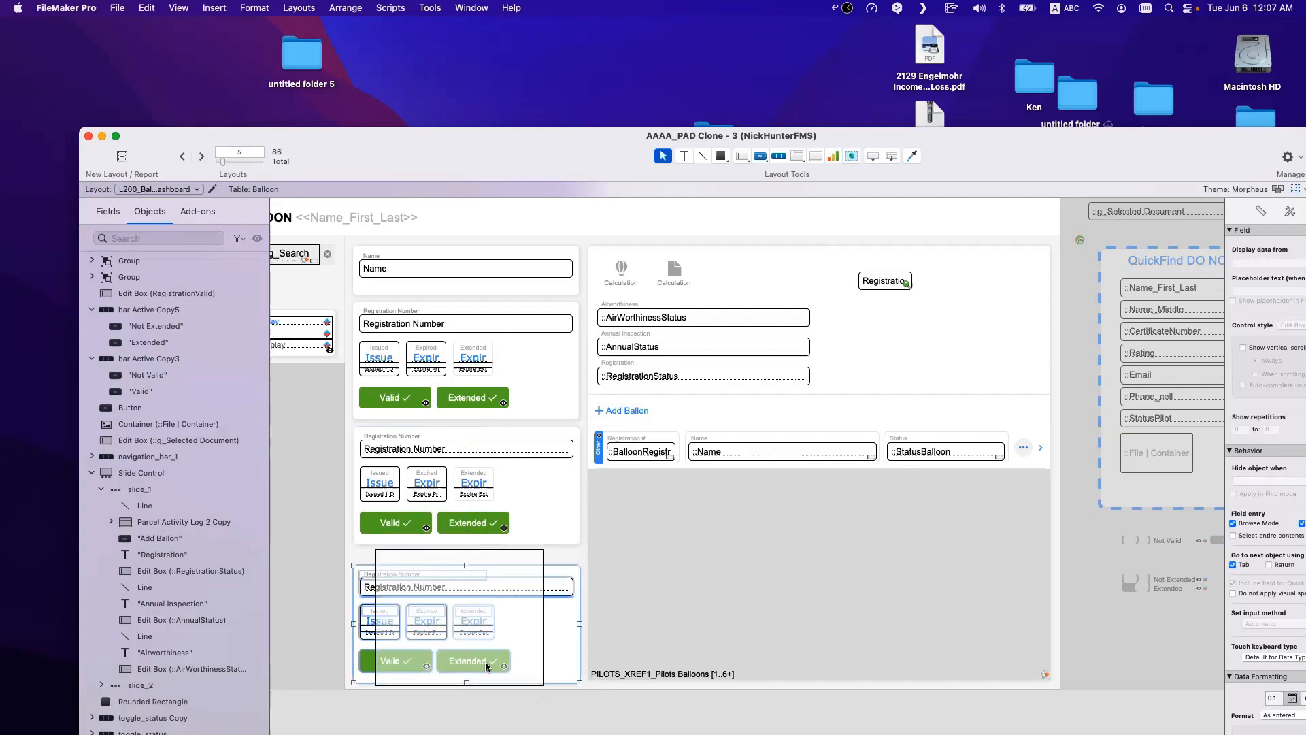
key(super+r)
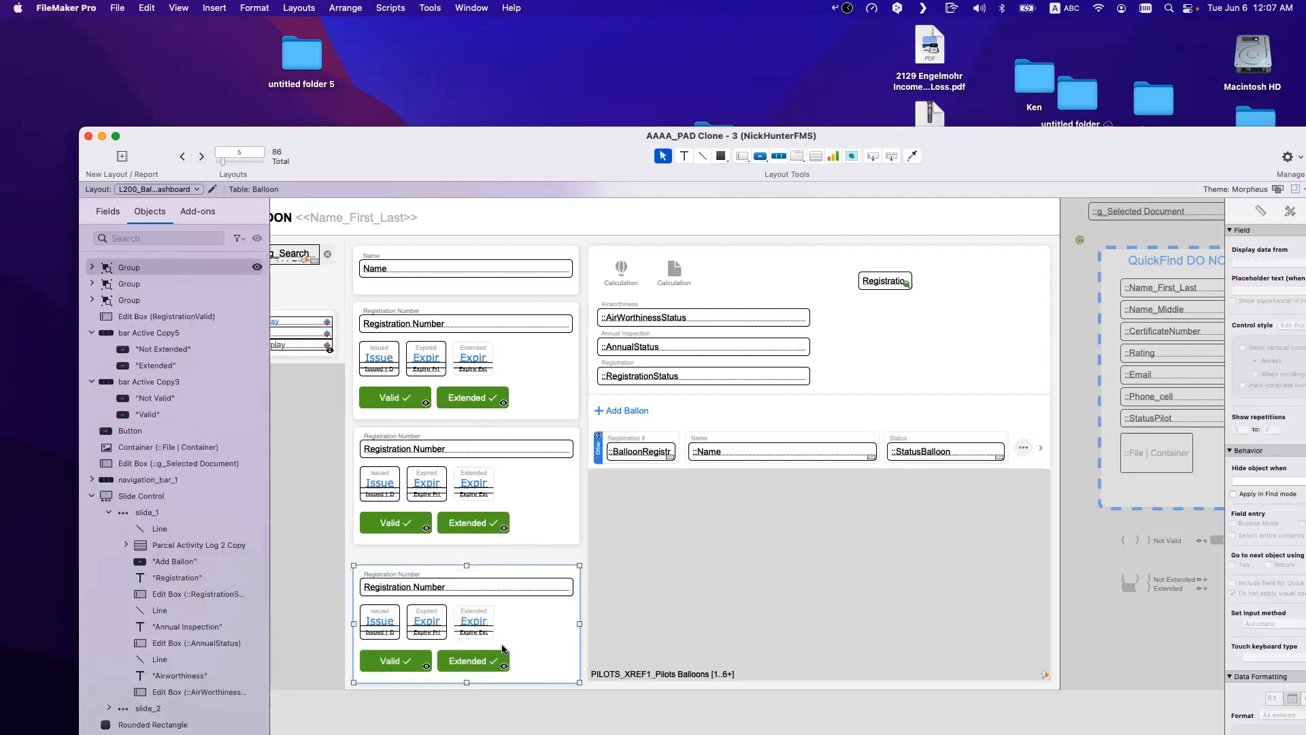
drag(511, 639, 512, 637)
click(520, 711)
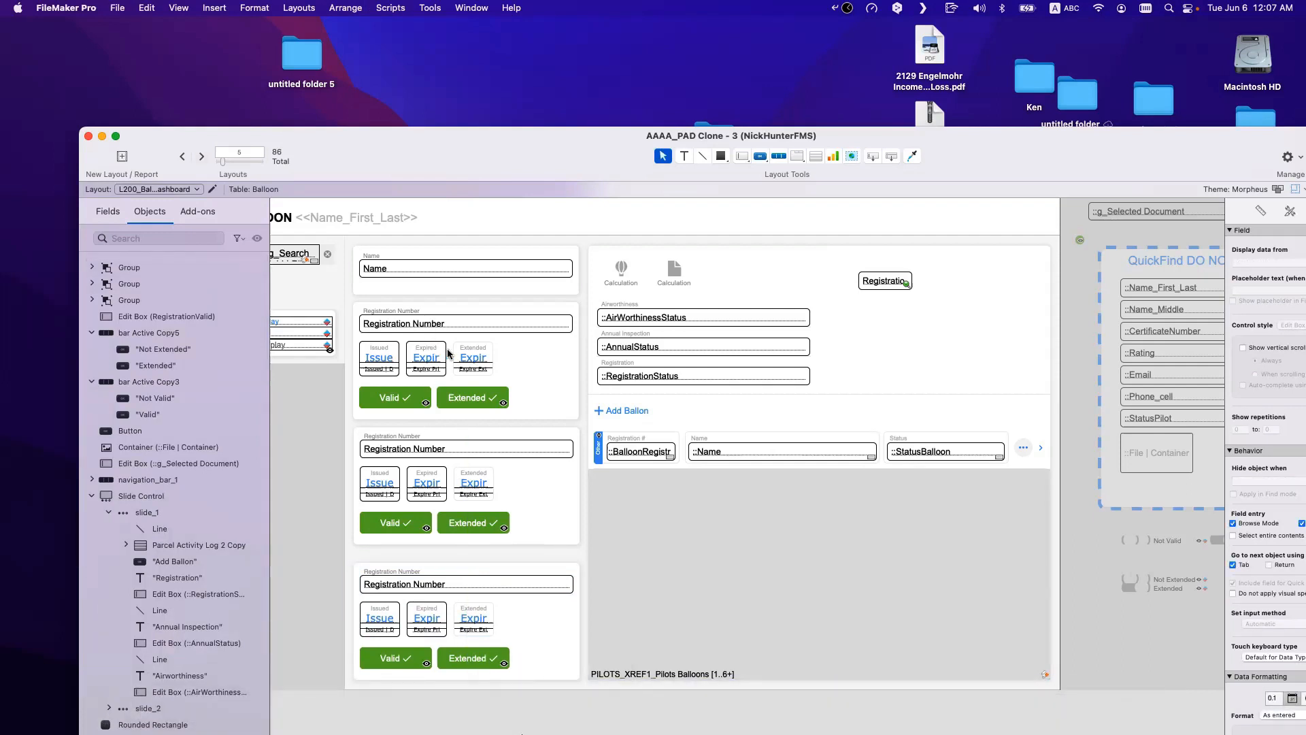
Step: Lower the first Registration Number card slightly, show the position settings, and distribute the three cards evenly in the vertical direction
scroll(421, 326, right, 1)
drag(420, 326, 432, 338)
drag(391, 297, 505, 622)
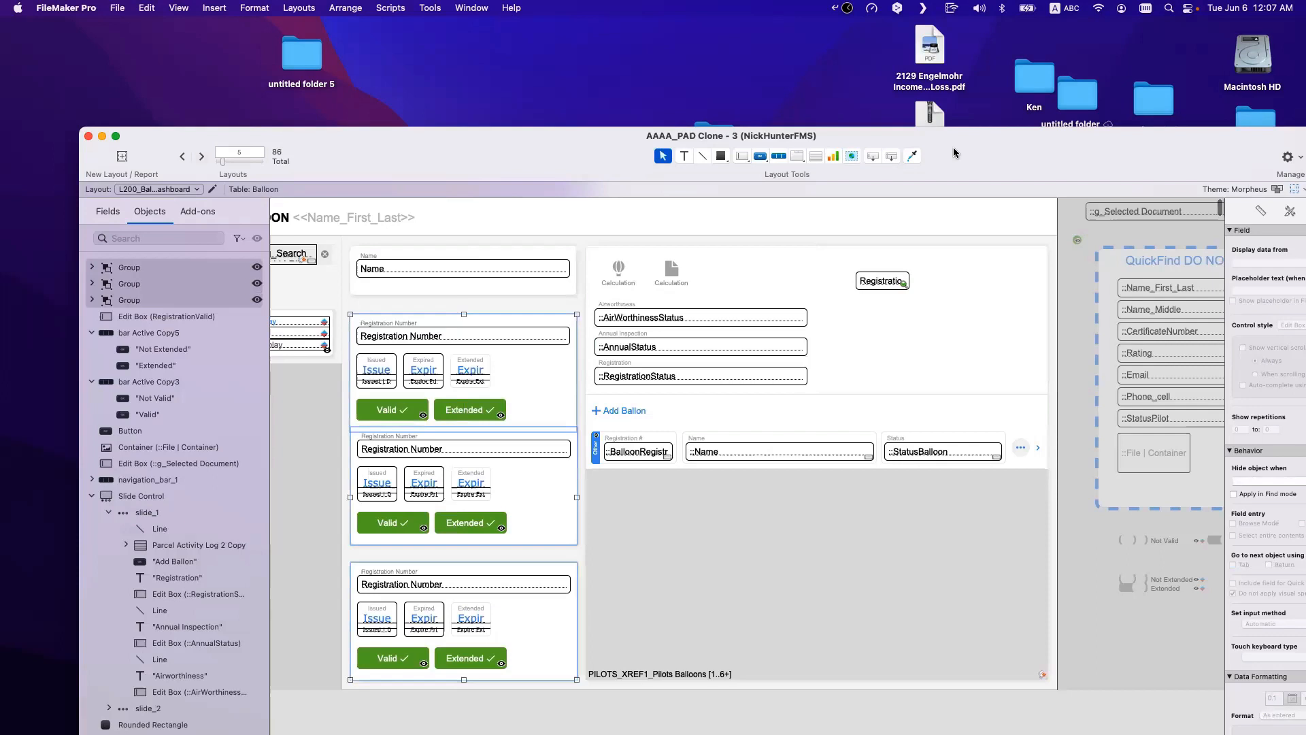
drag(960, 155, 882, 133)
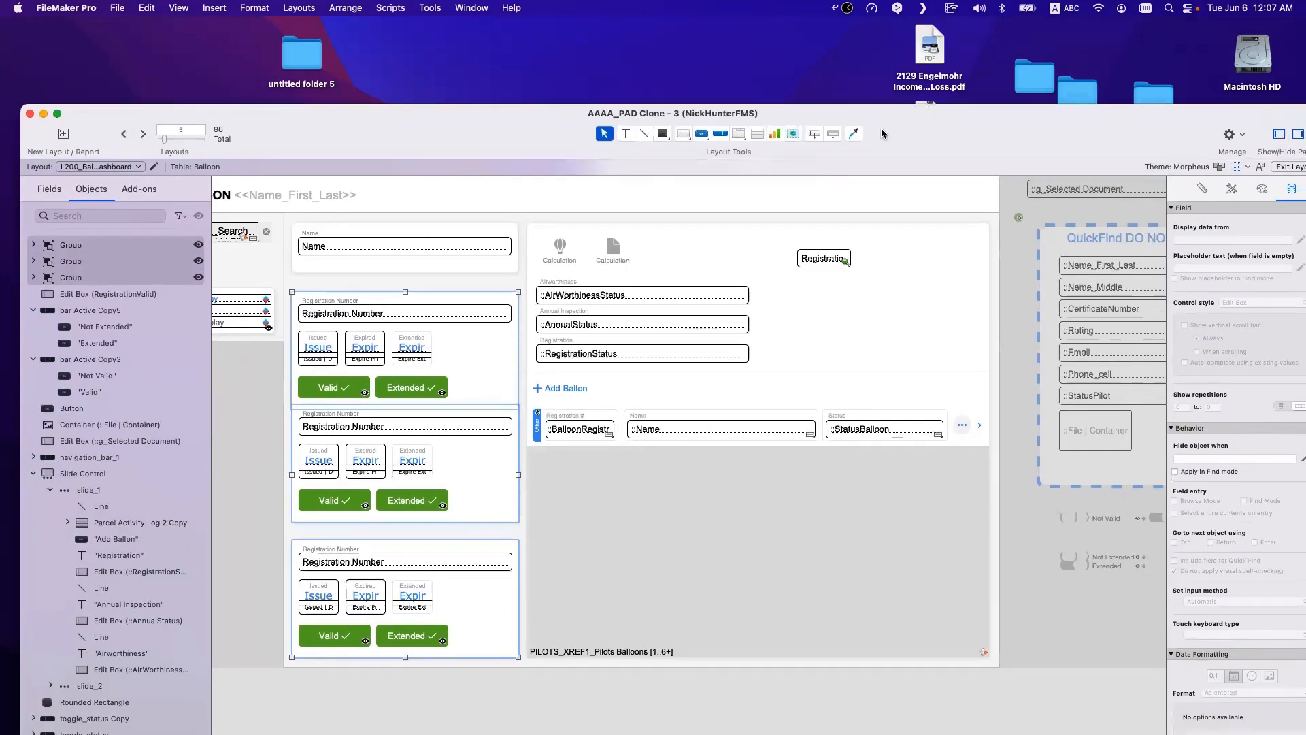
click(1202, 189)
drag(1094, 153, 1083, 132)
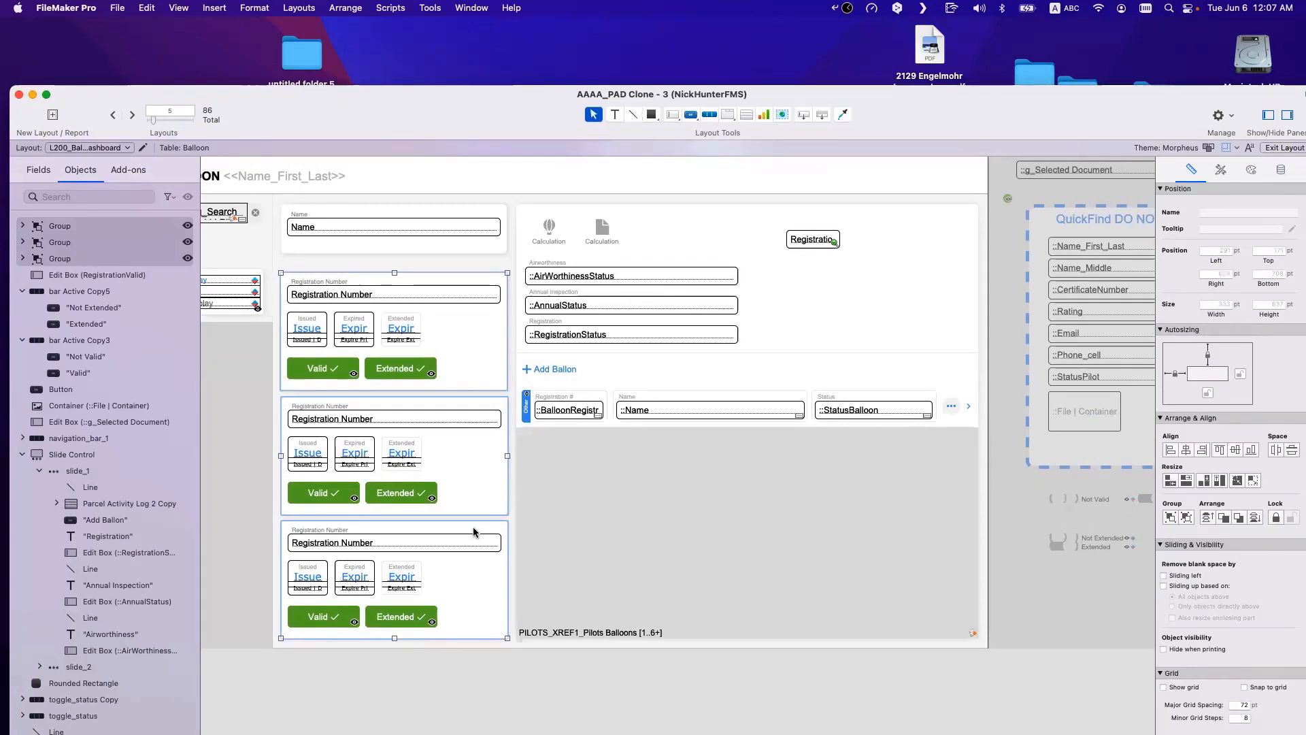
click(533, 553)
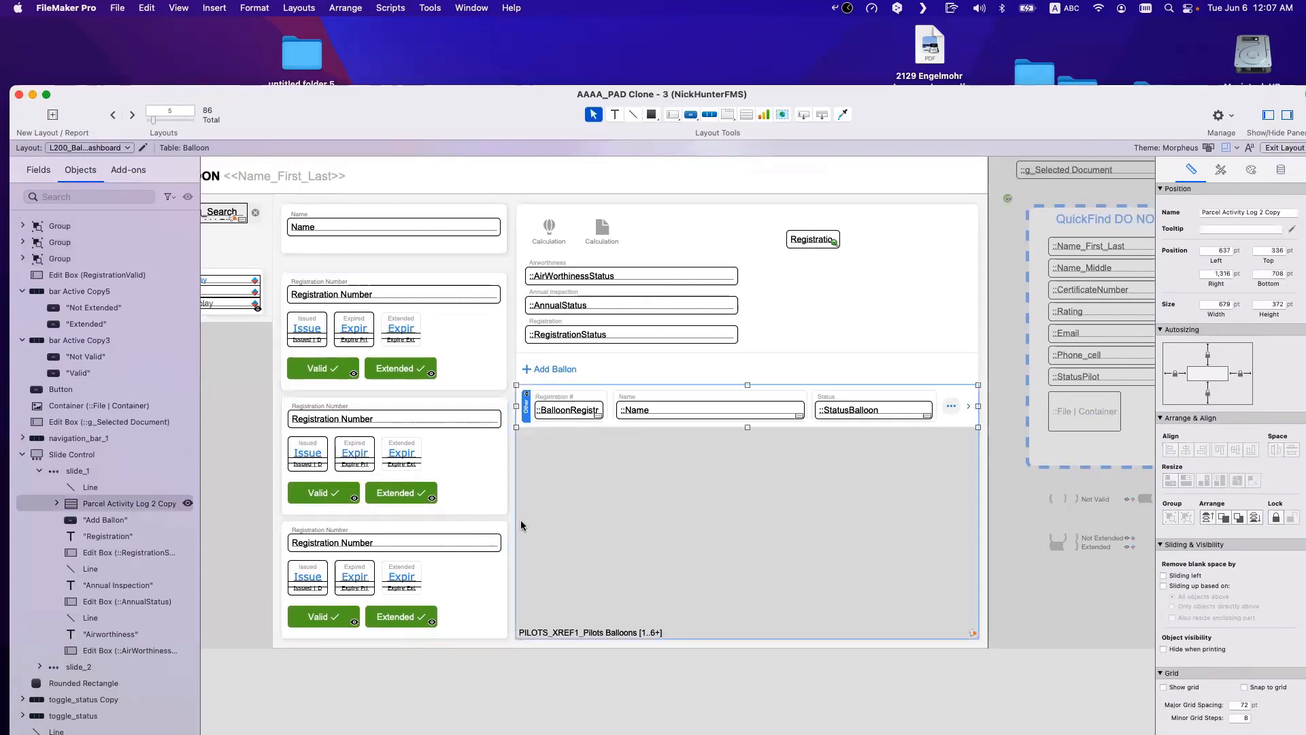
Step: Raise the first Registration Number card slightly and redistribute the vertical space evenly among the three cards
drag(476, 367, 476, 362)
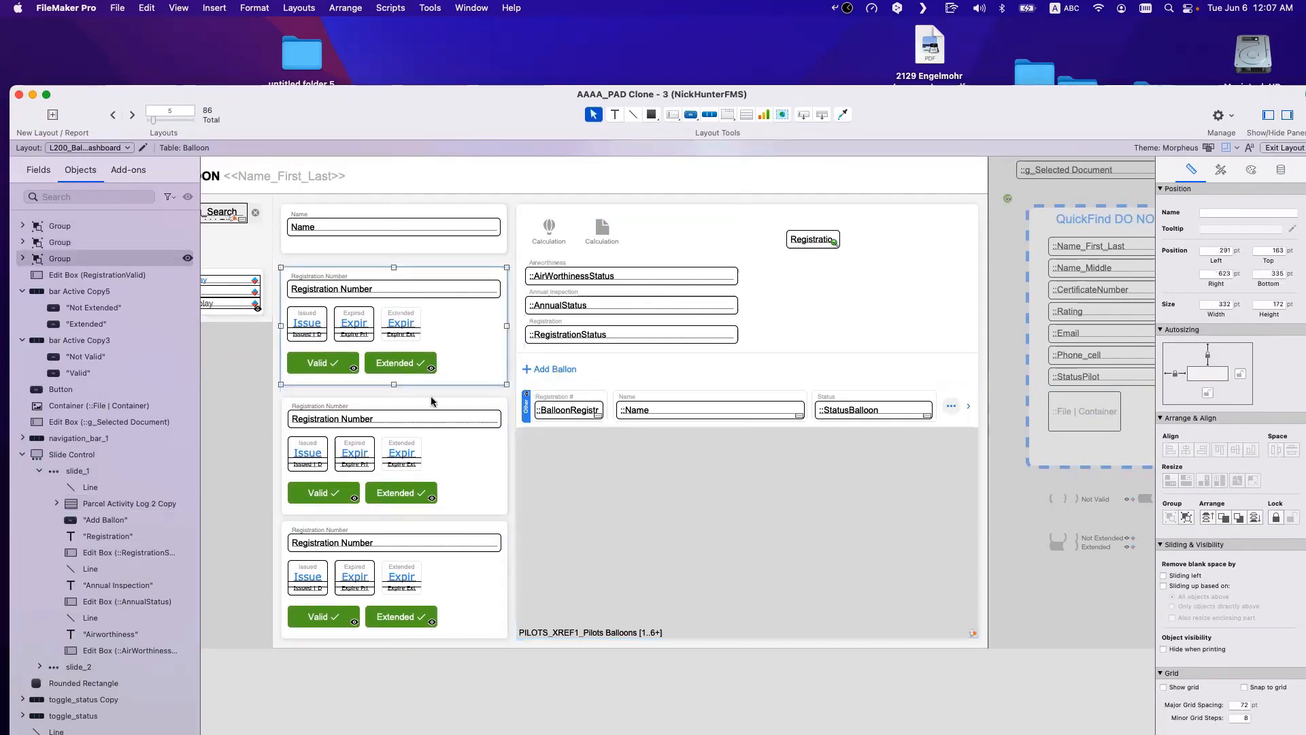
drag(434, 264, 464, 608)
click(1286, 450)
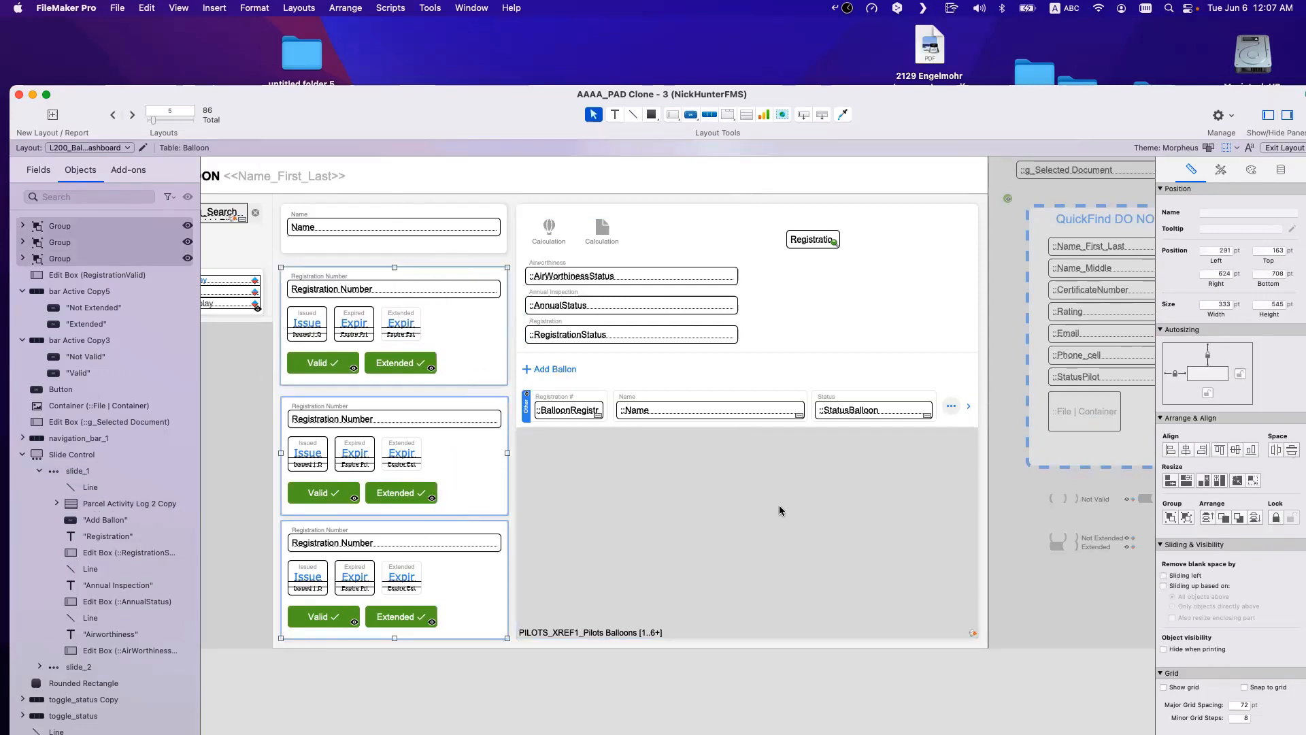
click(537, 322)
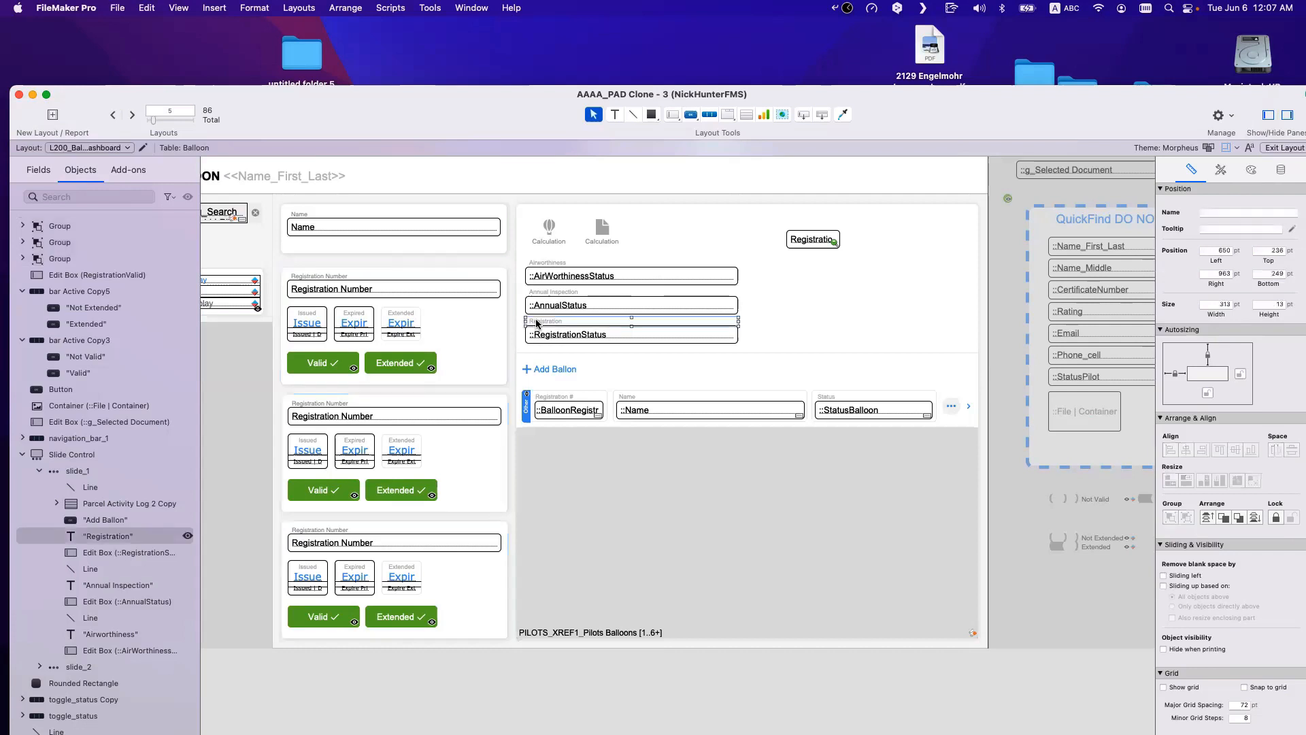
Step: Extend the Name card's rounded rectangle downward to a height of 79 pt
click(400, 252)
drag(395, 254, 394, 259)
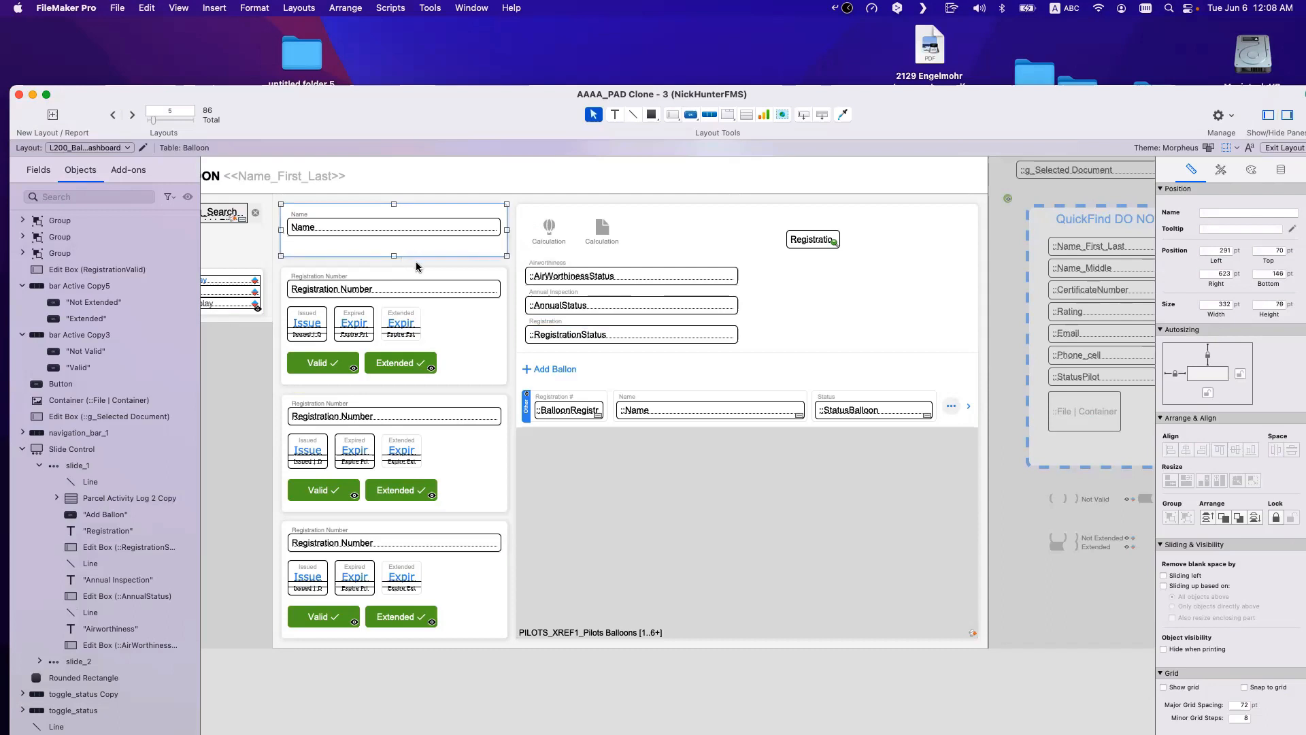
click(404, 255)
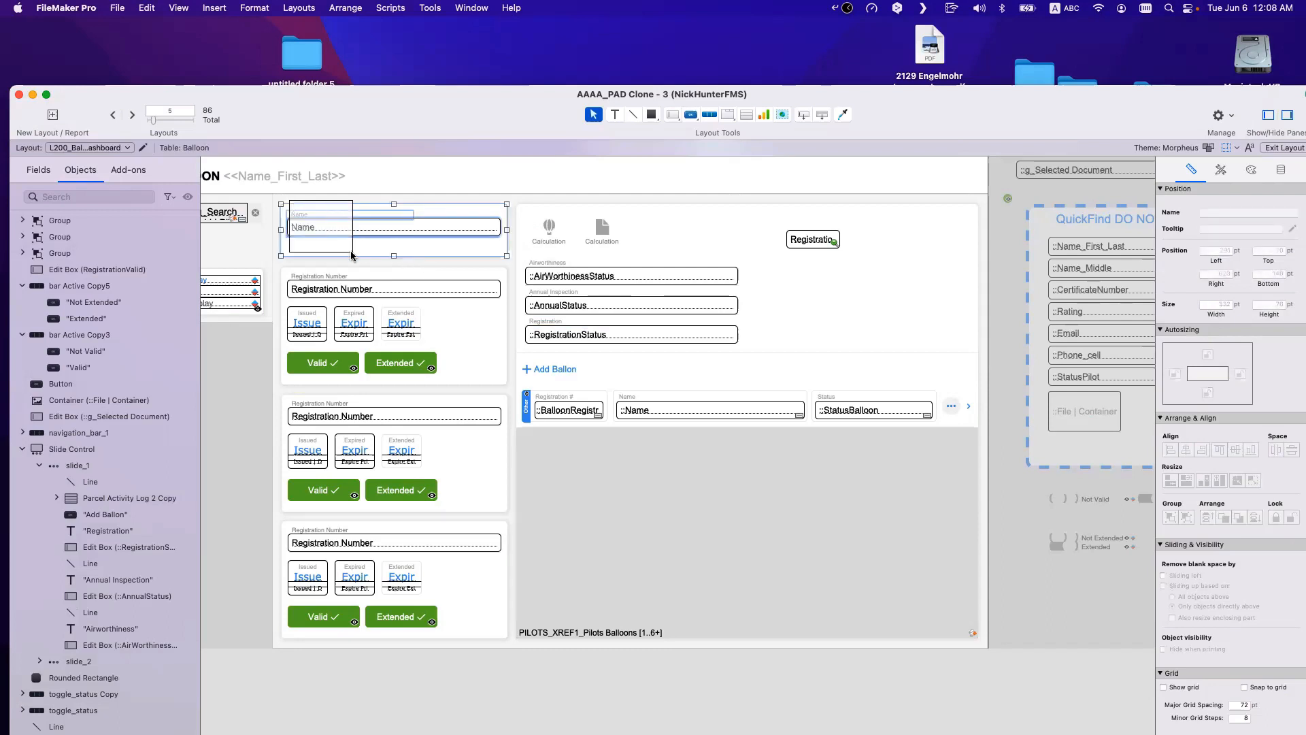
click(351, 256)
click(377, 261)
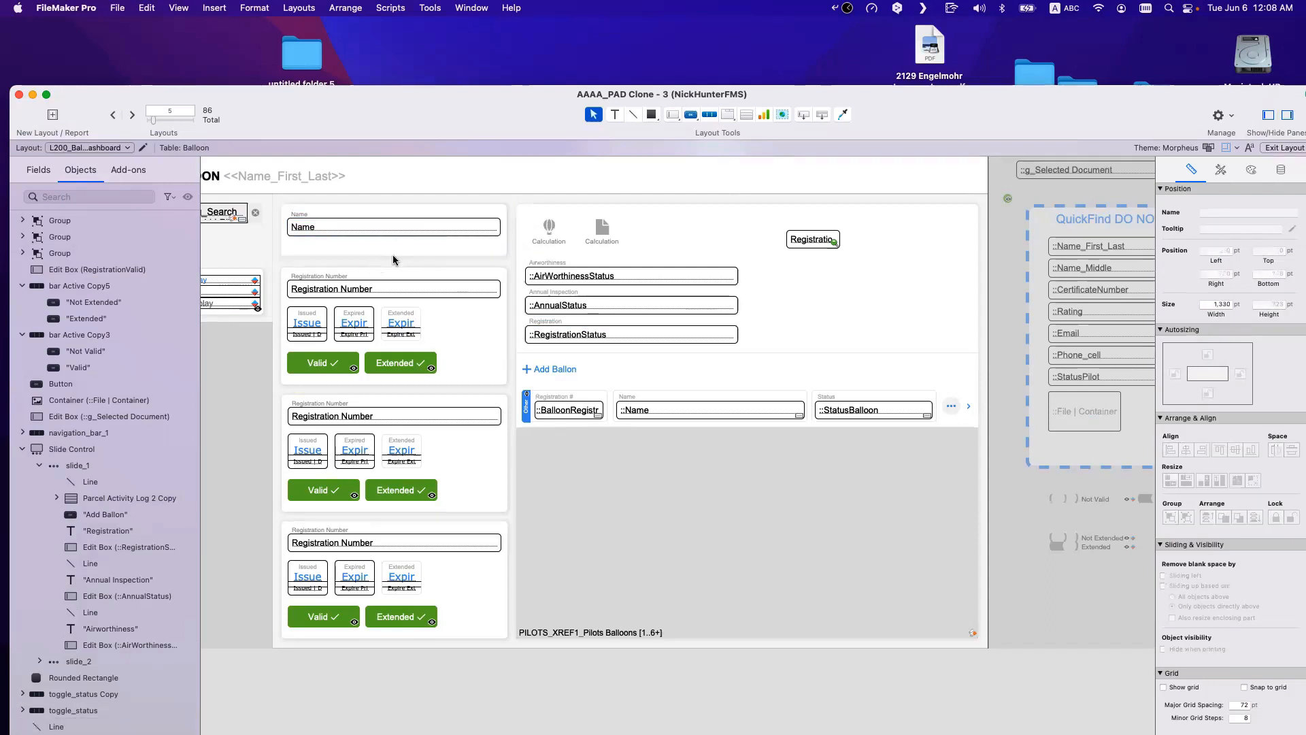
click(393, 254)
drag(394, 256, 394, 258)
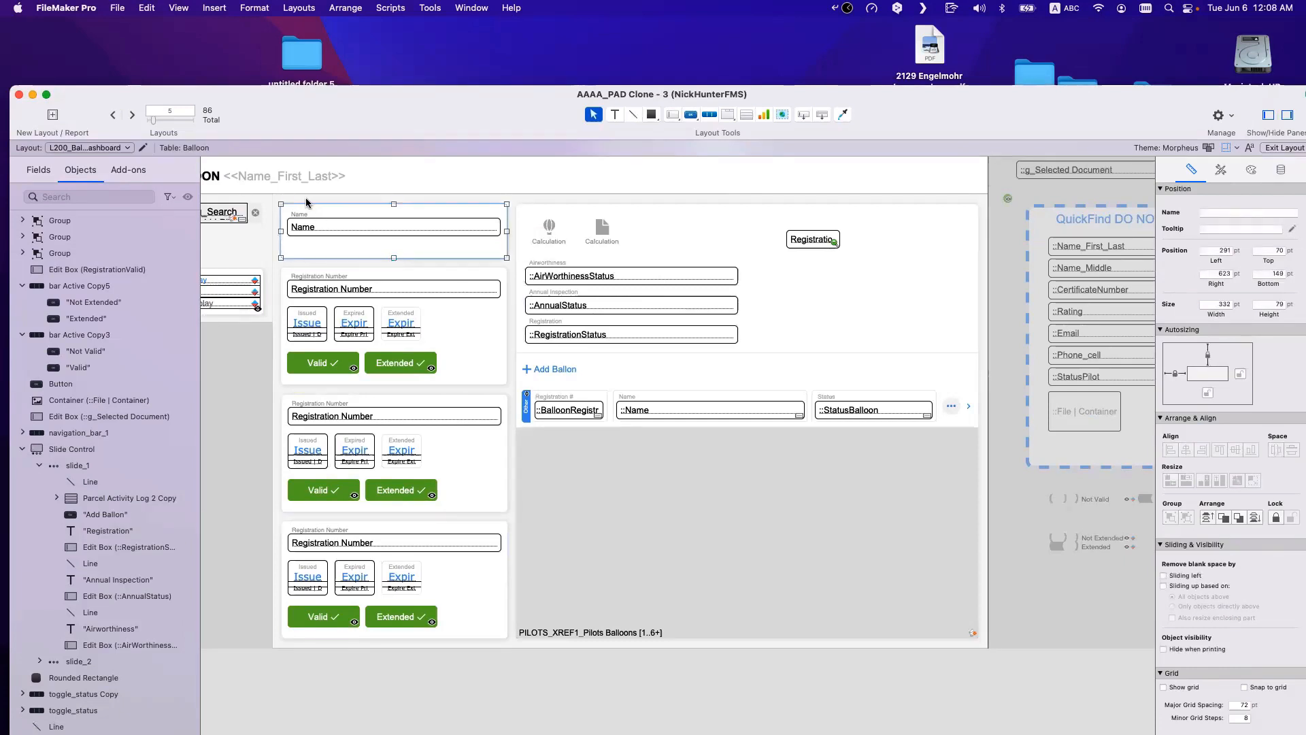
Step: Group the Name card's objects and align its left edge with the three Registration Number cards
drag(305, 199, 377, 258)
key(super+r)
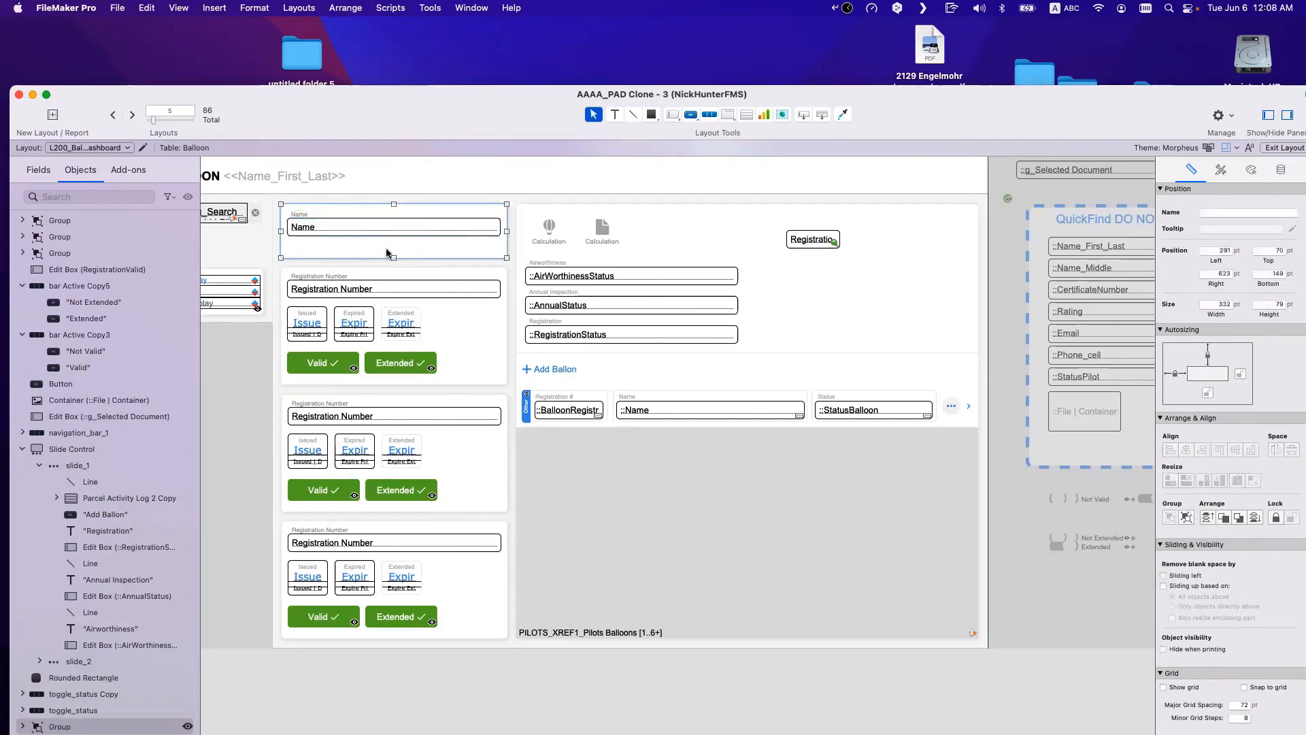
shift+click(420, 309)
shift+click(424, 420)
shift+click(447, 540)
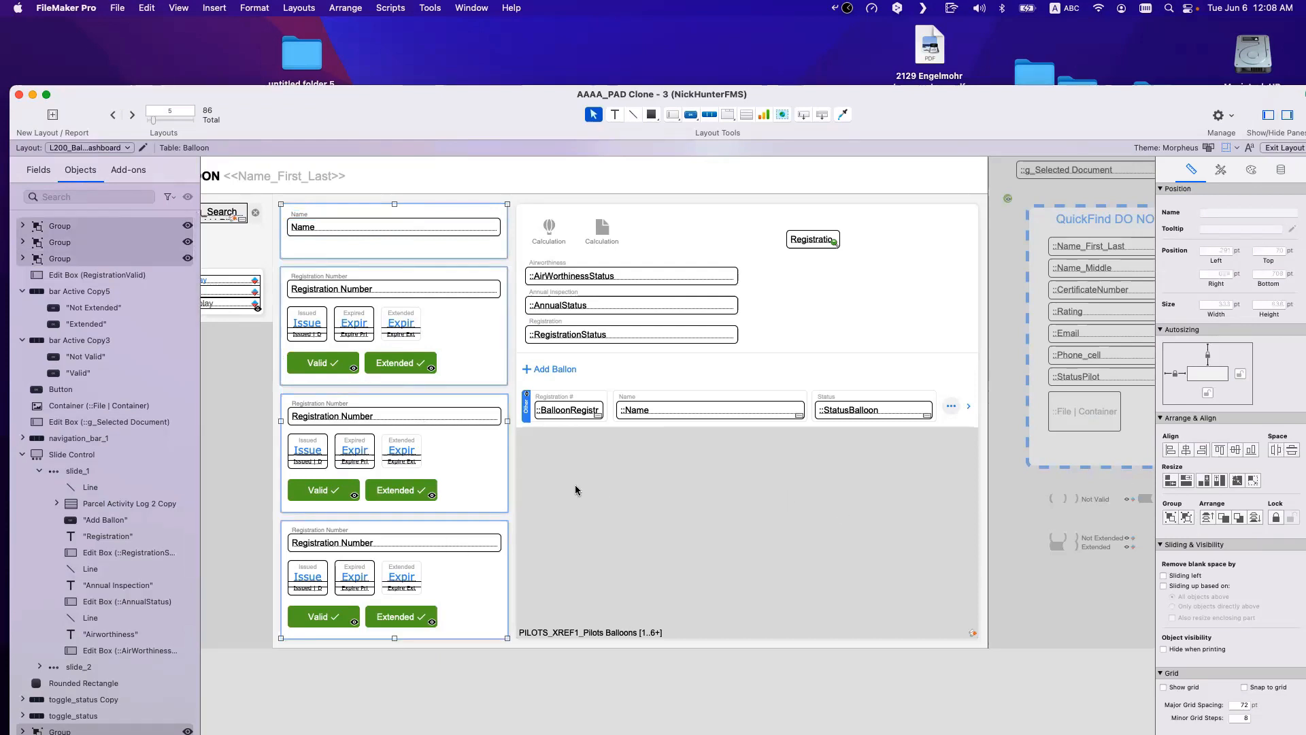
key(alt+super+Left)
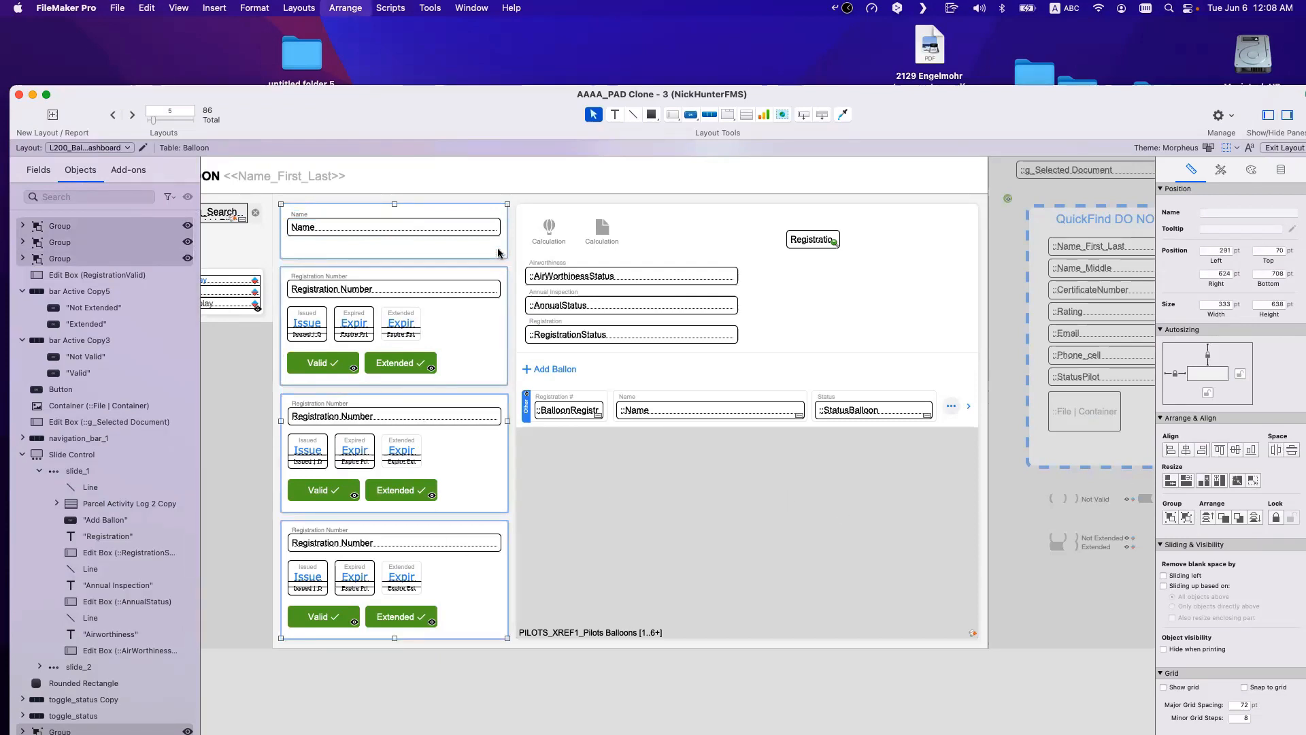
Step: Ungroup the Name card and the three Registration Number cards, and view the Balloon layout in Browse mode
key(super+shift+r)
click(497, 195)
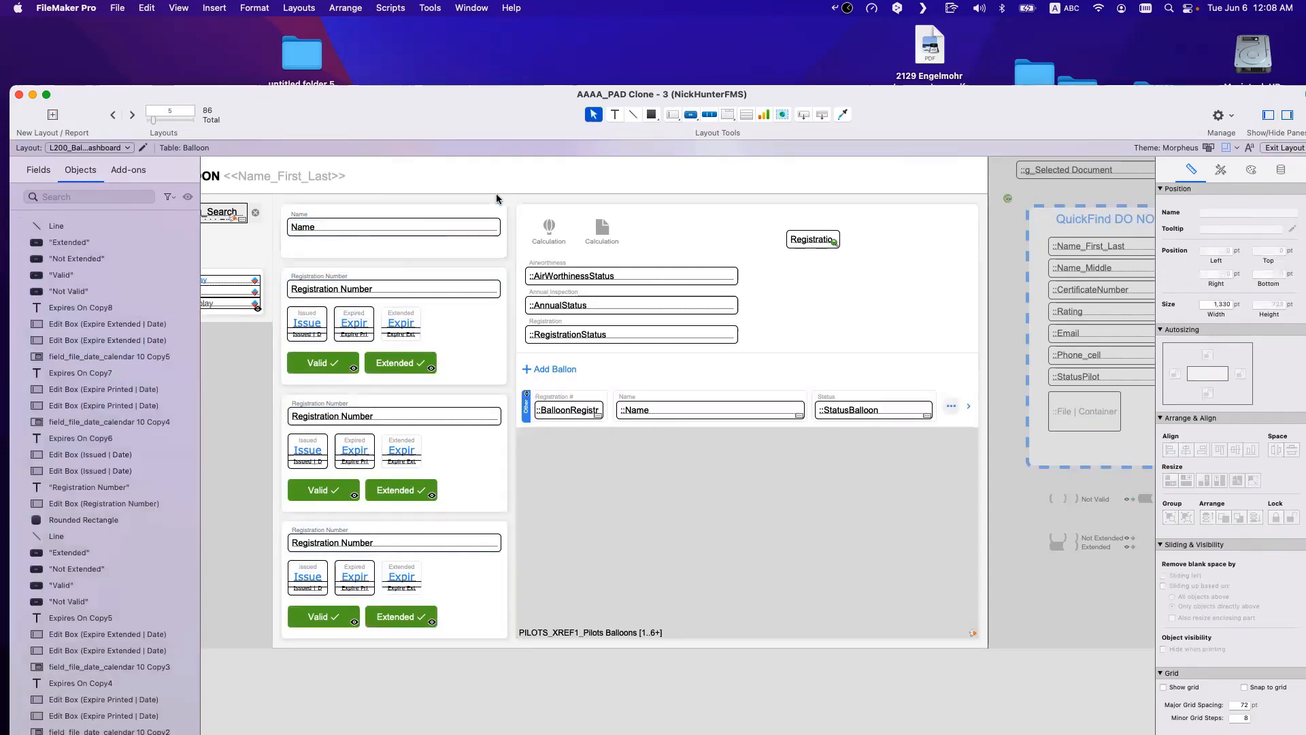
key(super+b)
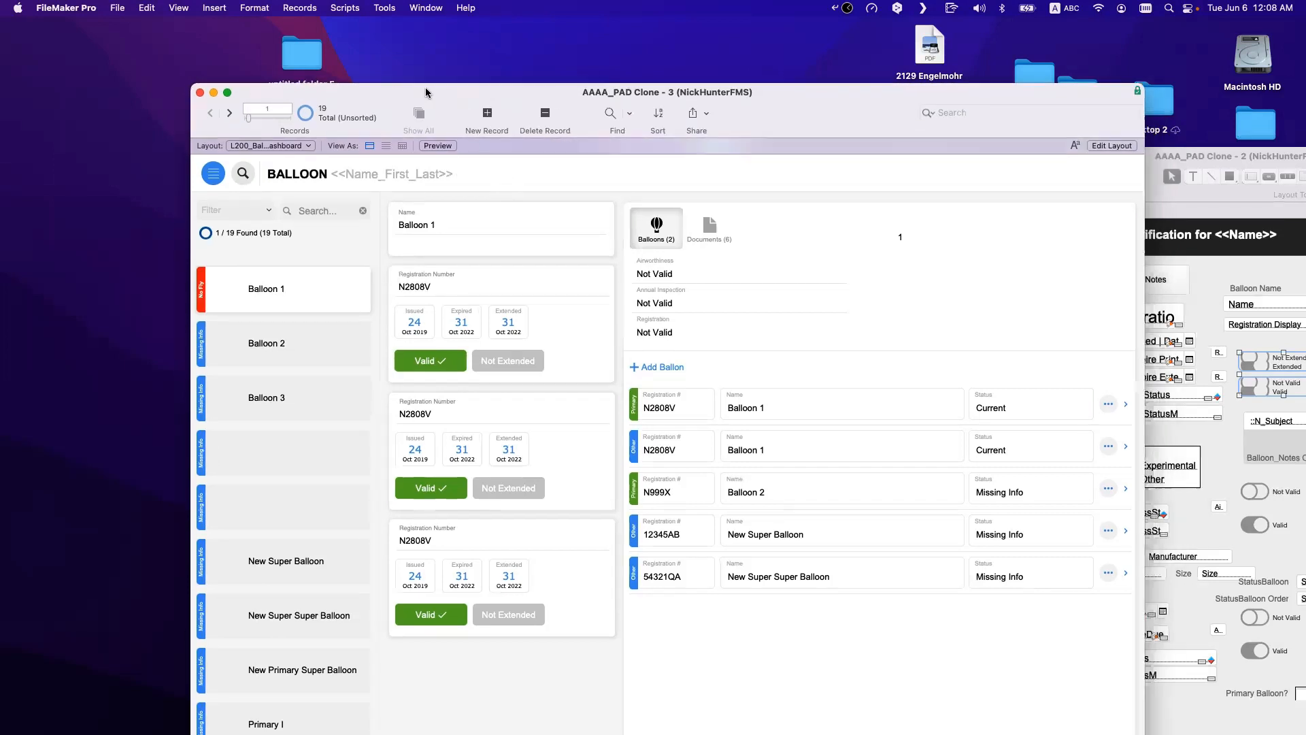
Step: Arrange the Balloon dashboard window and the Balloon Verification layout window so that the verification window sits lower in front
drag(426, 94, 270, 51)
click(1067, 453)
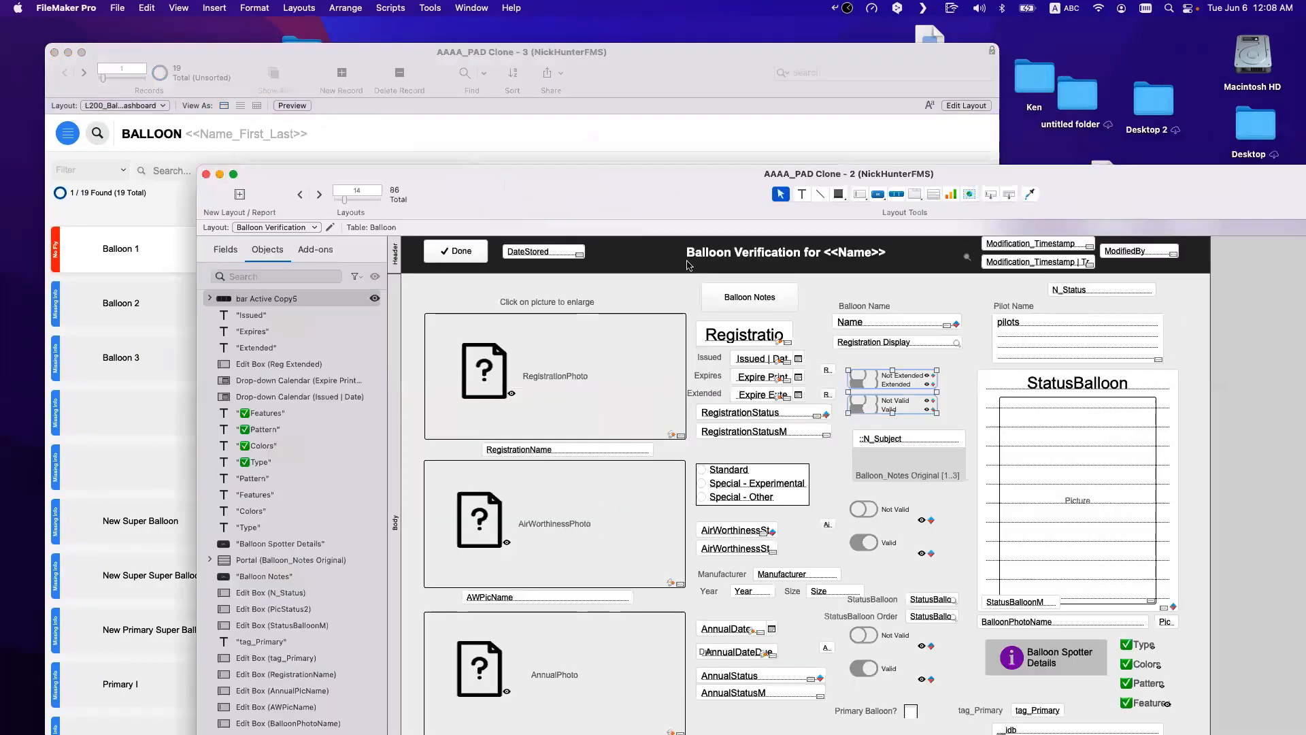
drag(616, 195, 659, 278)
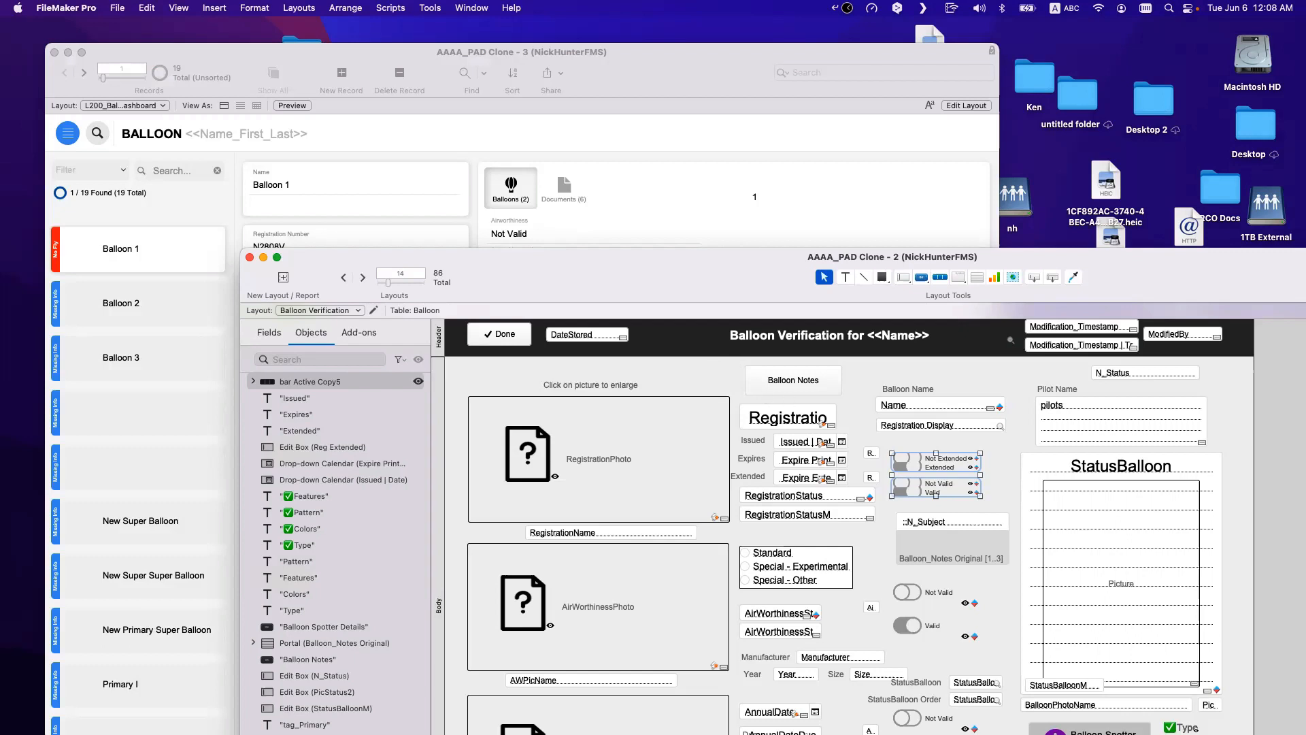
mouse_move(862, 731)
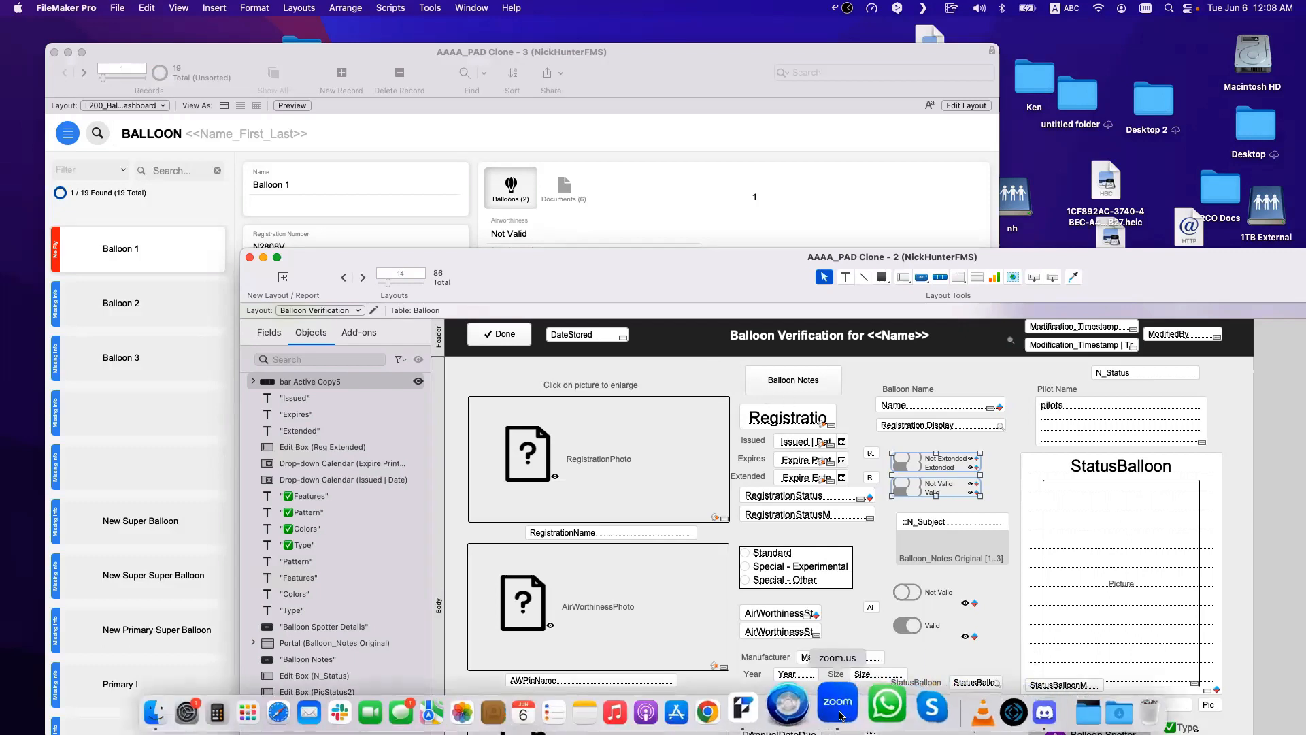
right_click(841, 716)
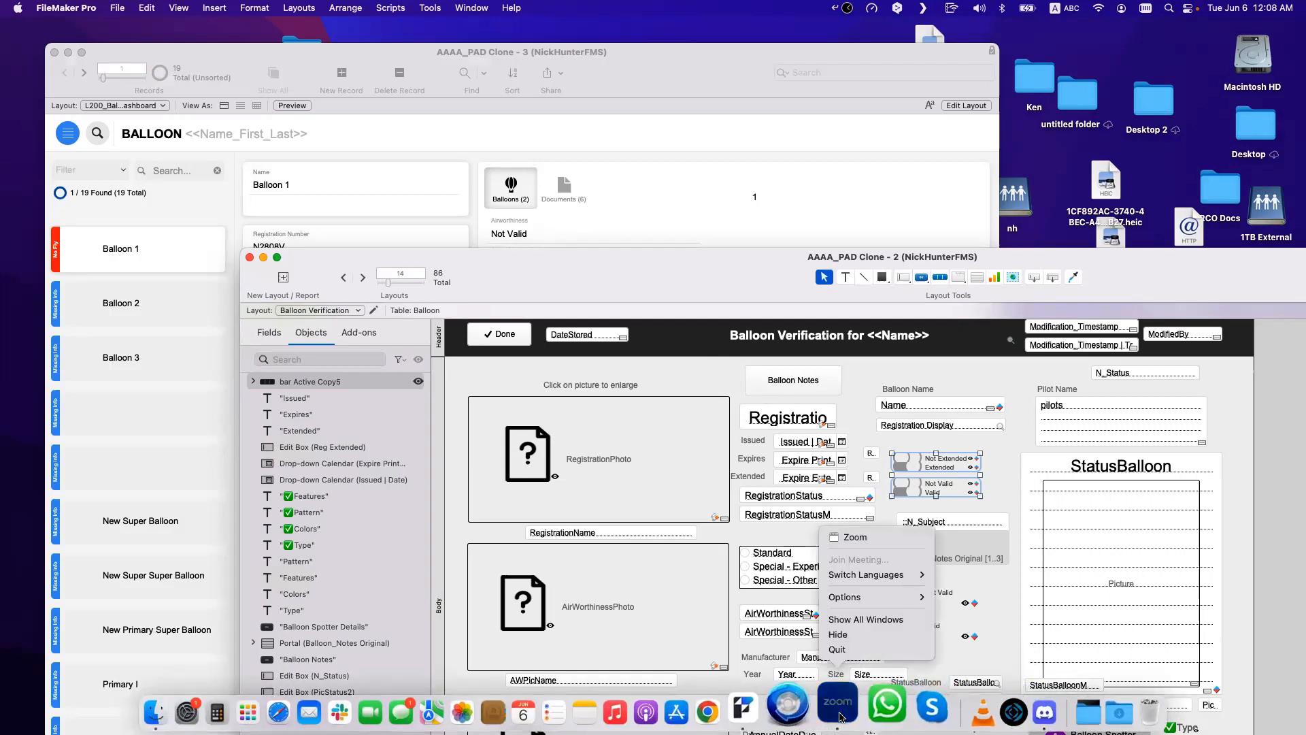
click(842, 716)
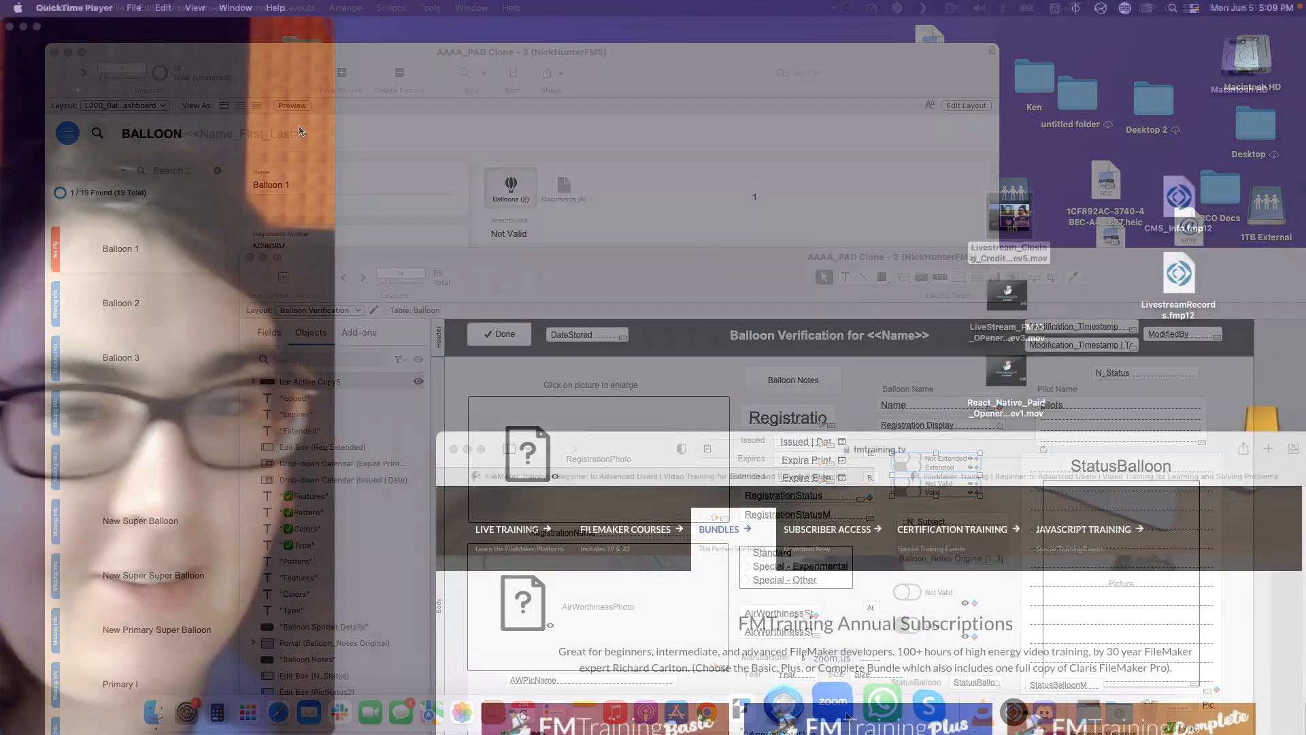